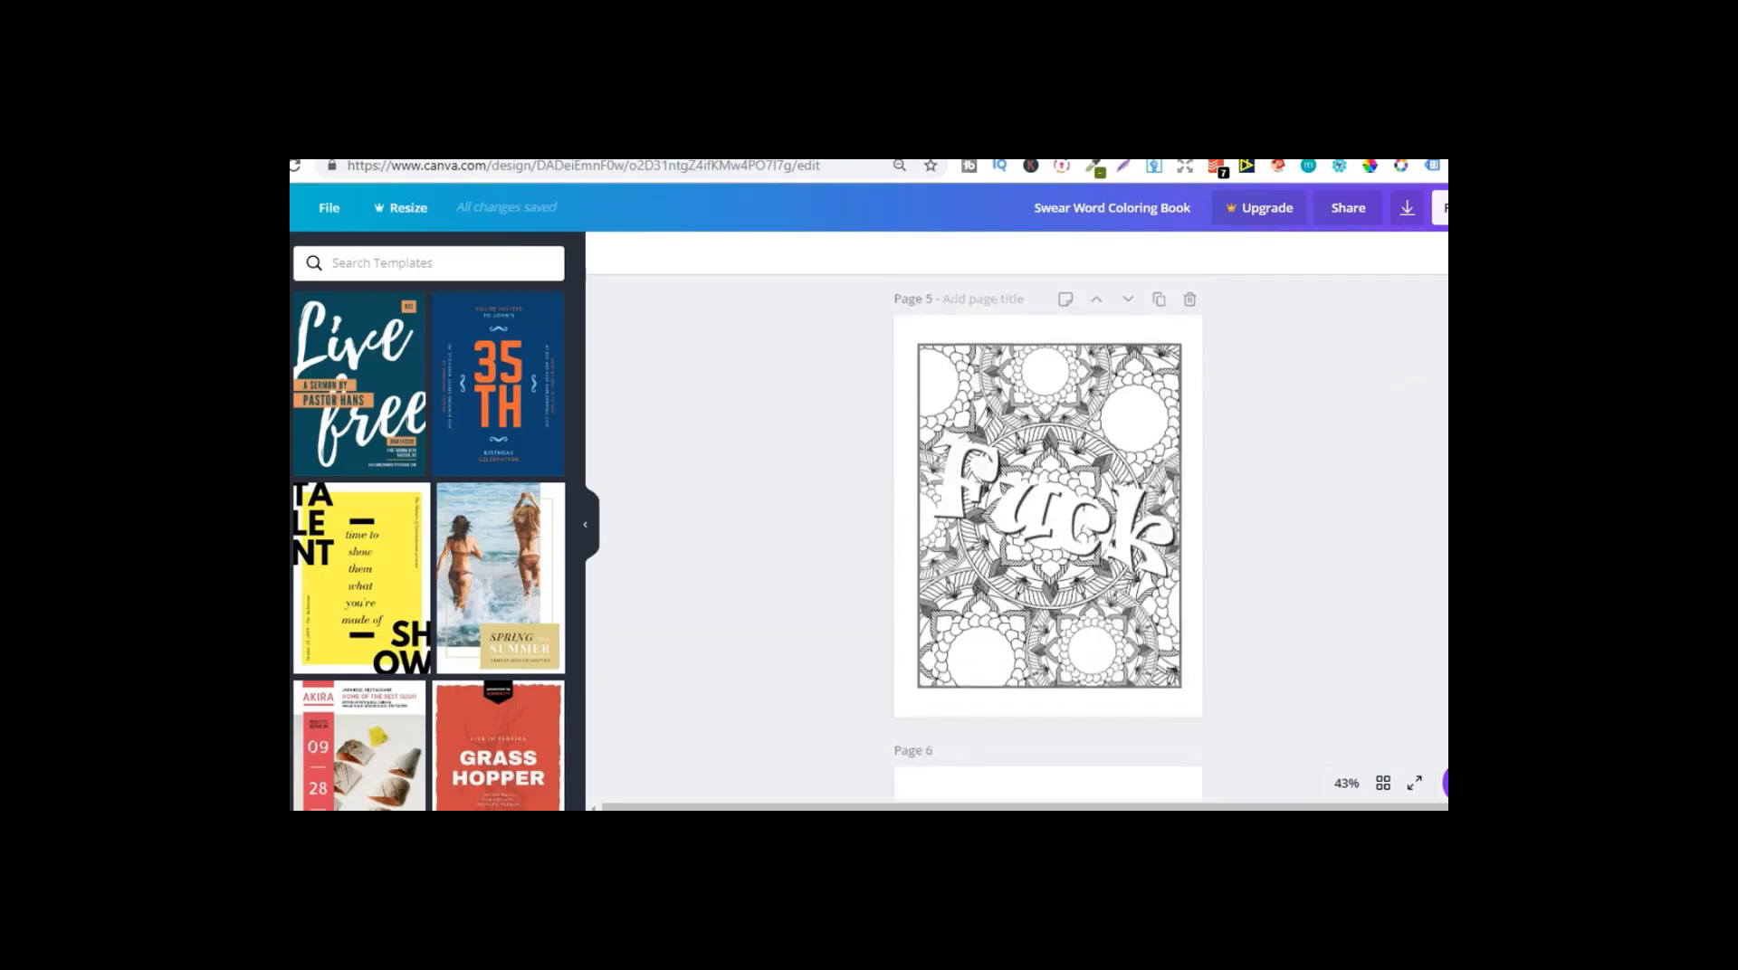
# Step: Look through the patterned word pages and blank backing pages from page 5 to page 10 of the Swear Word Coloring Book design
pyautogui.scroll(-5, 1049, 521)
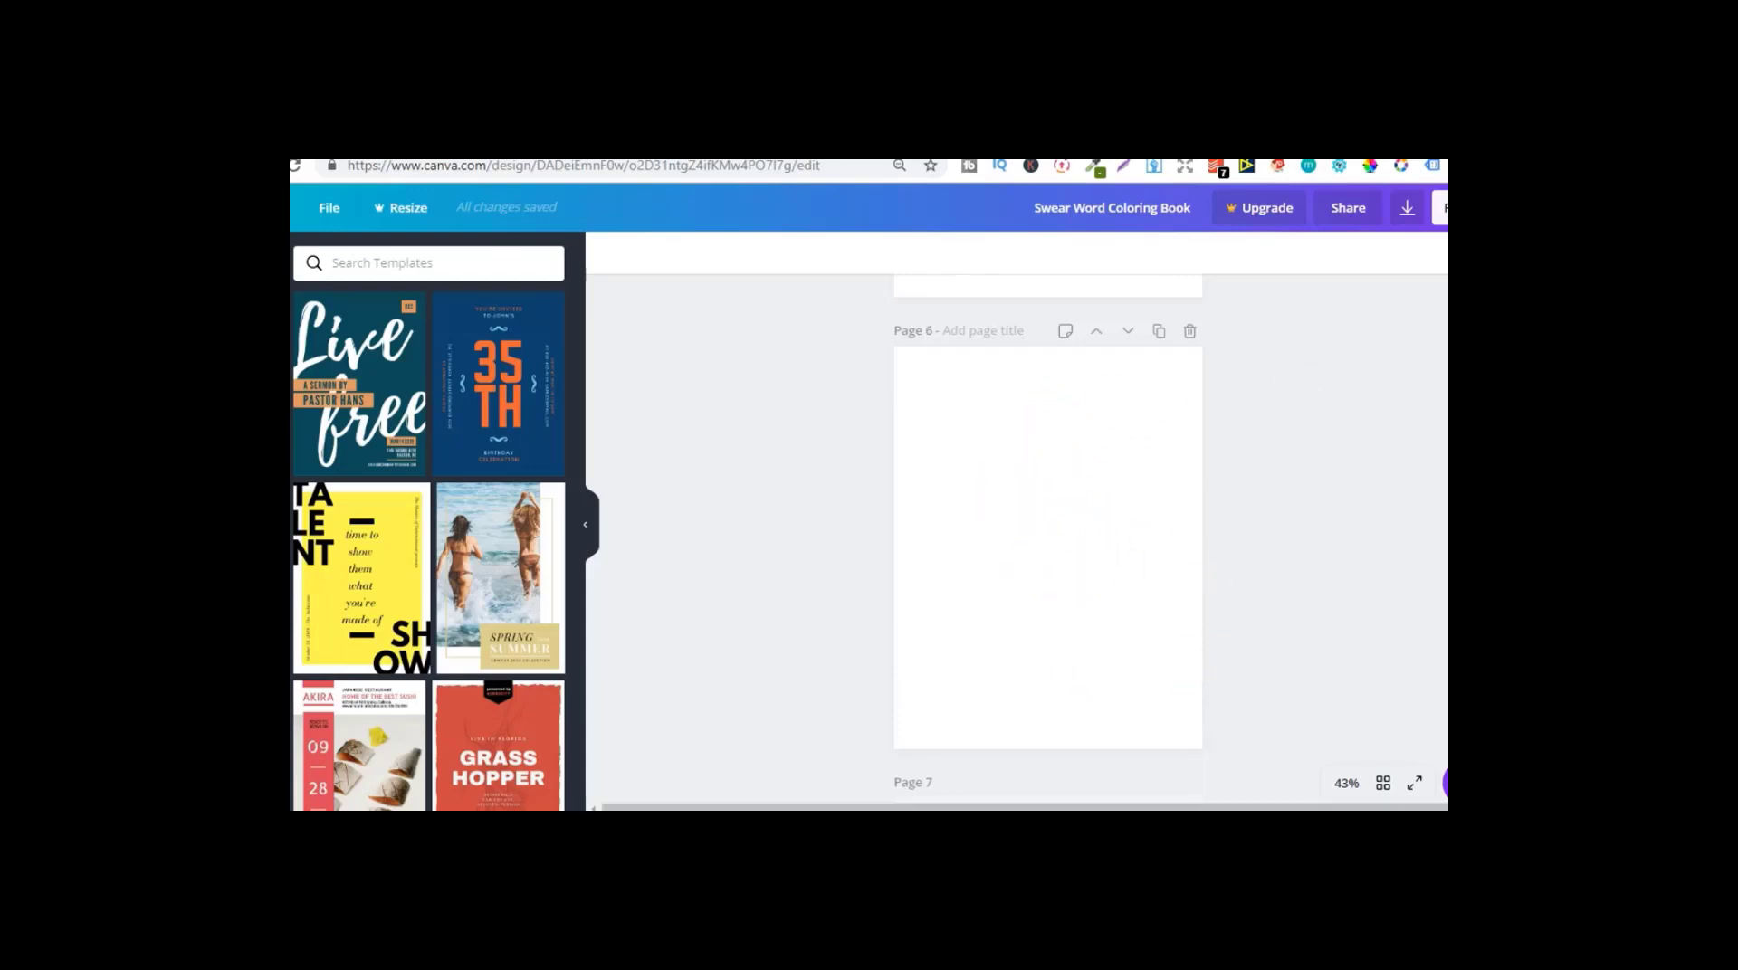
pyautogui.scroll(3, 1048, 521)
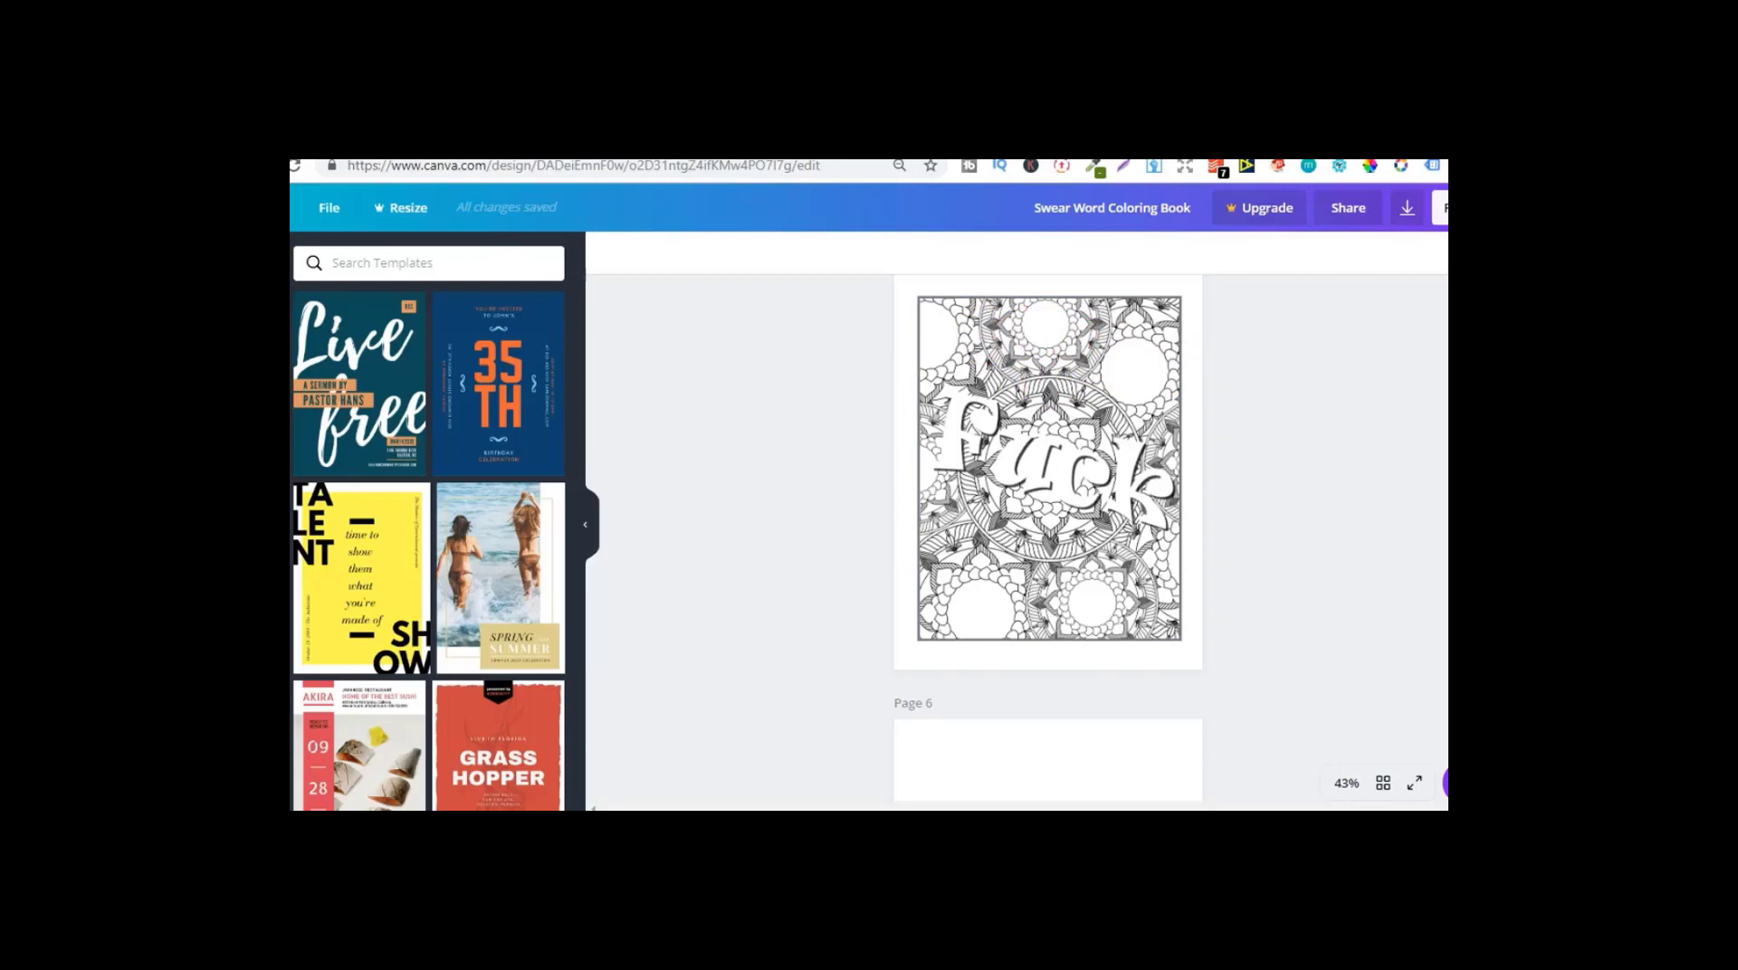
pyautogui.scroll(-2, 1024, 541)
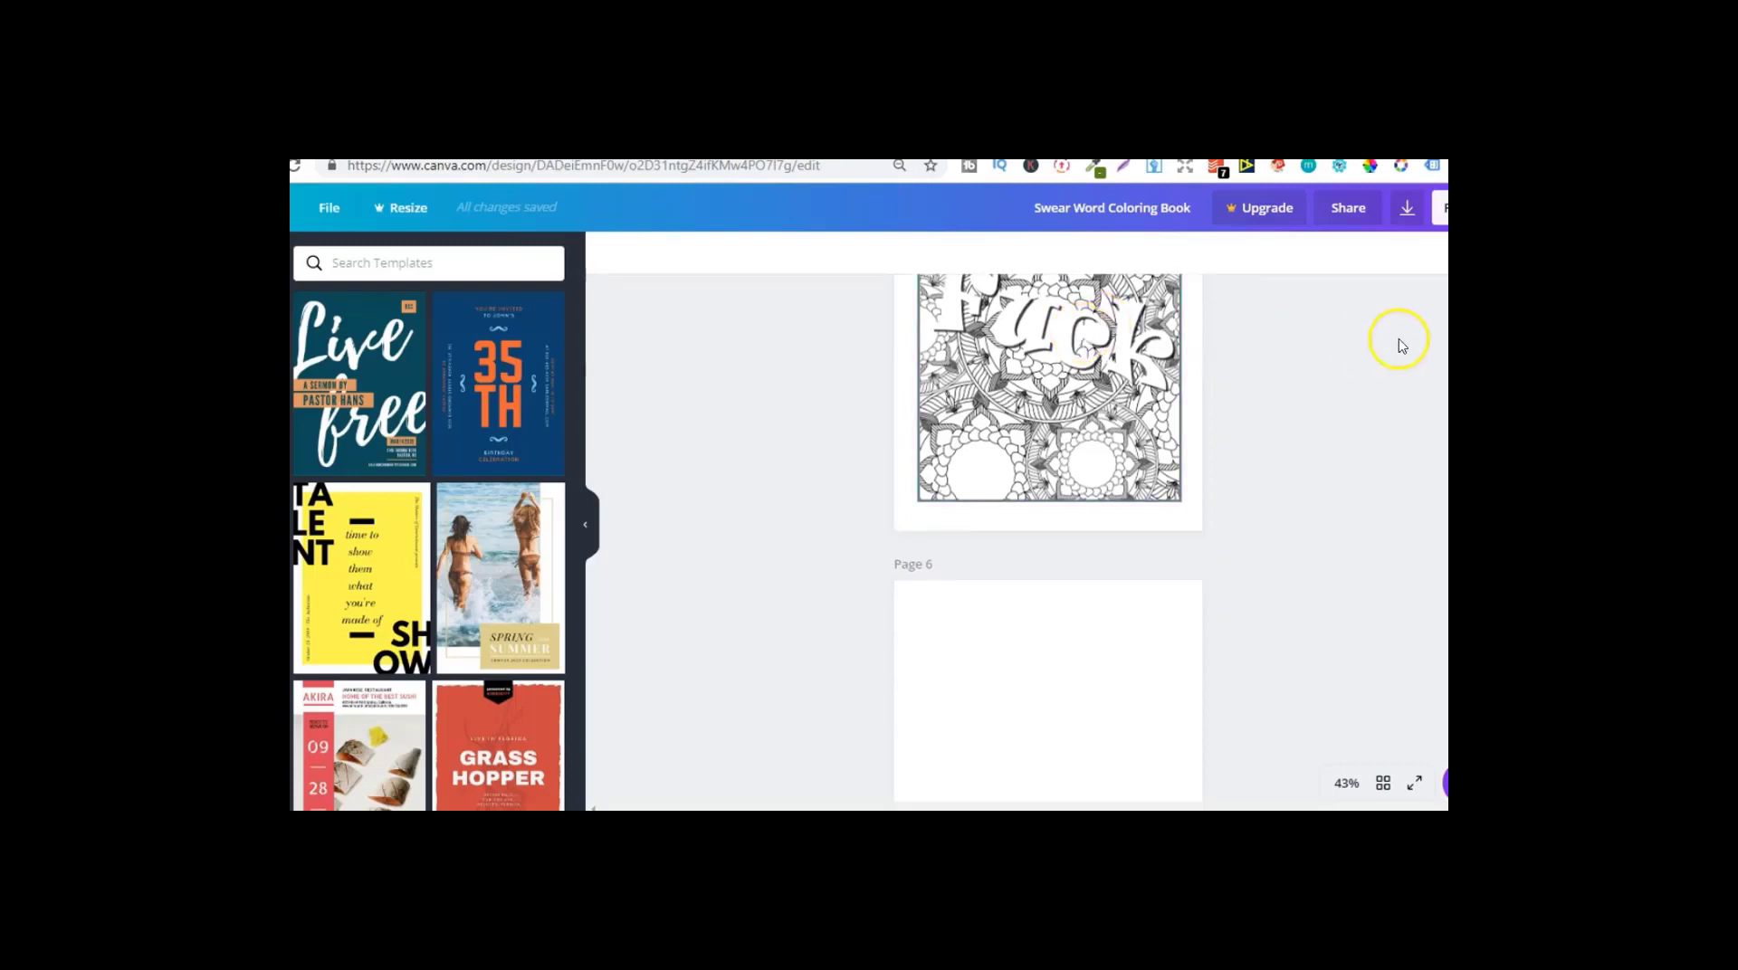
pyautogui.scroll(4, 1112, 525)
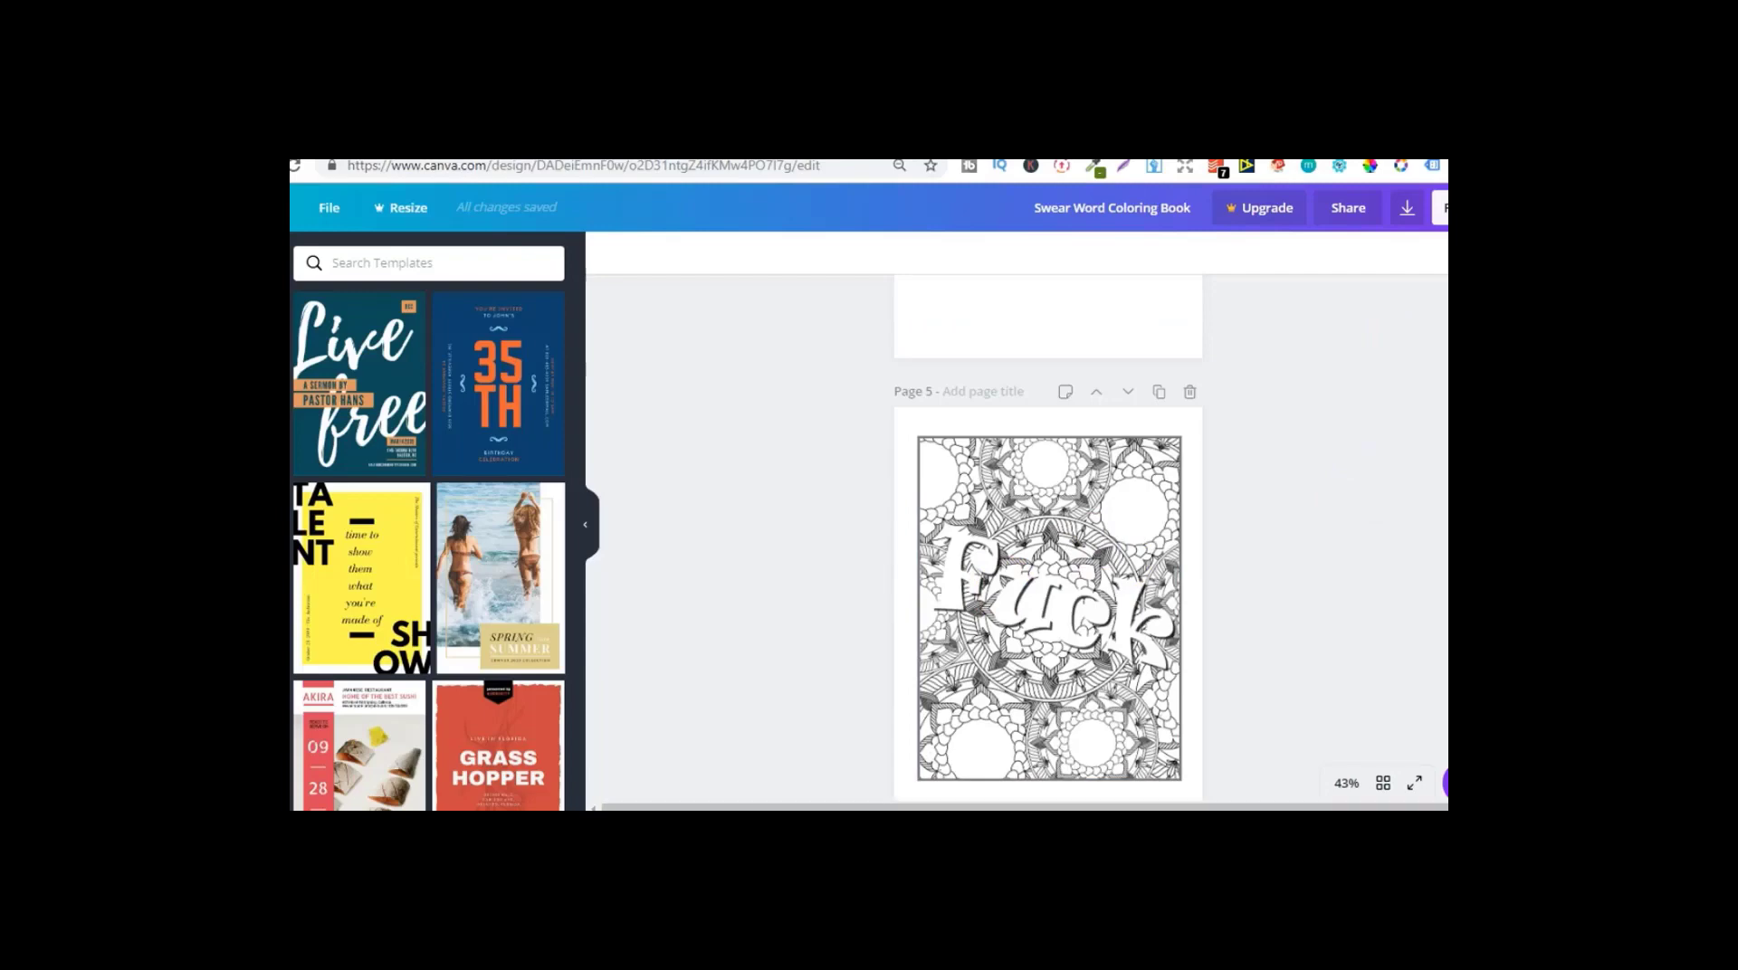
pyautogui.scroll(-5, 1049, 538)
pyautogui.scroll(4, 984, 484)
pyautogui.scroll(-1, 984, 484)
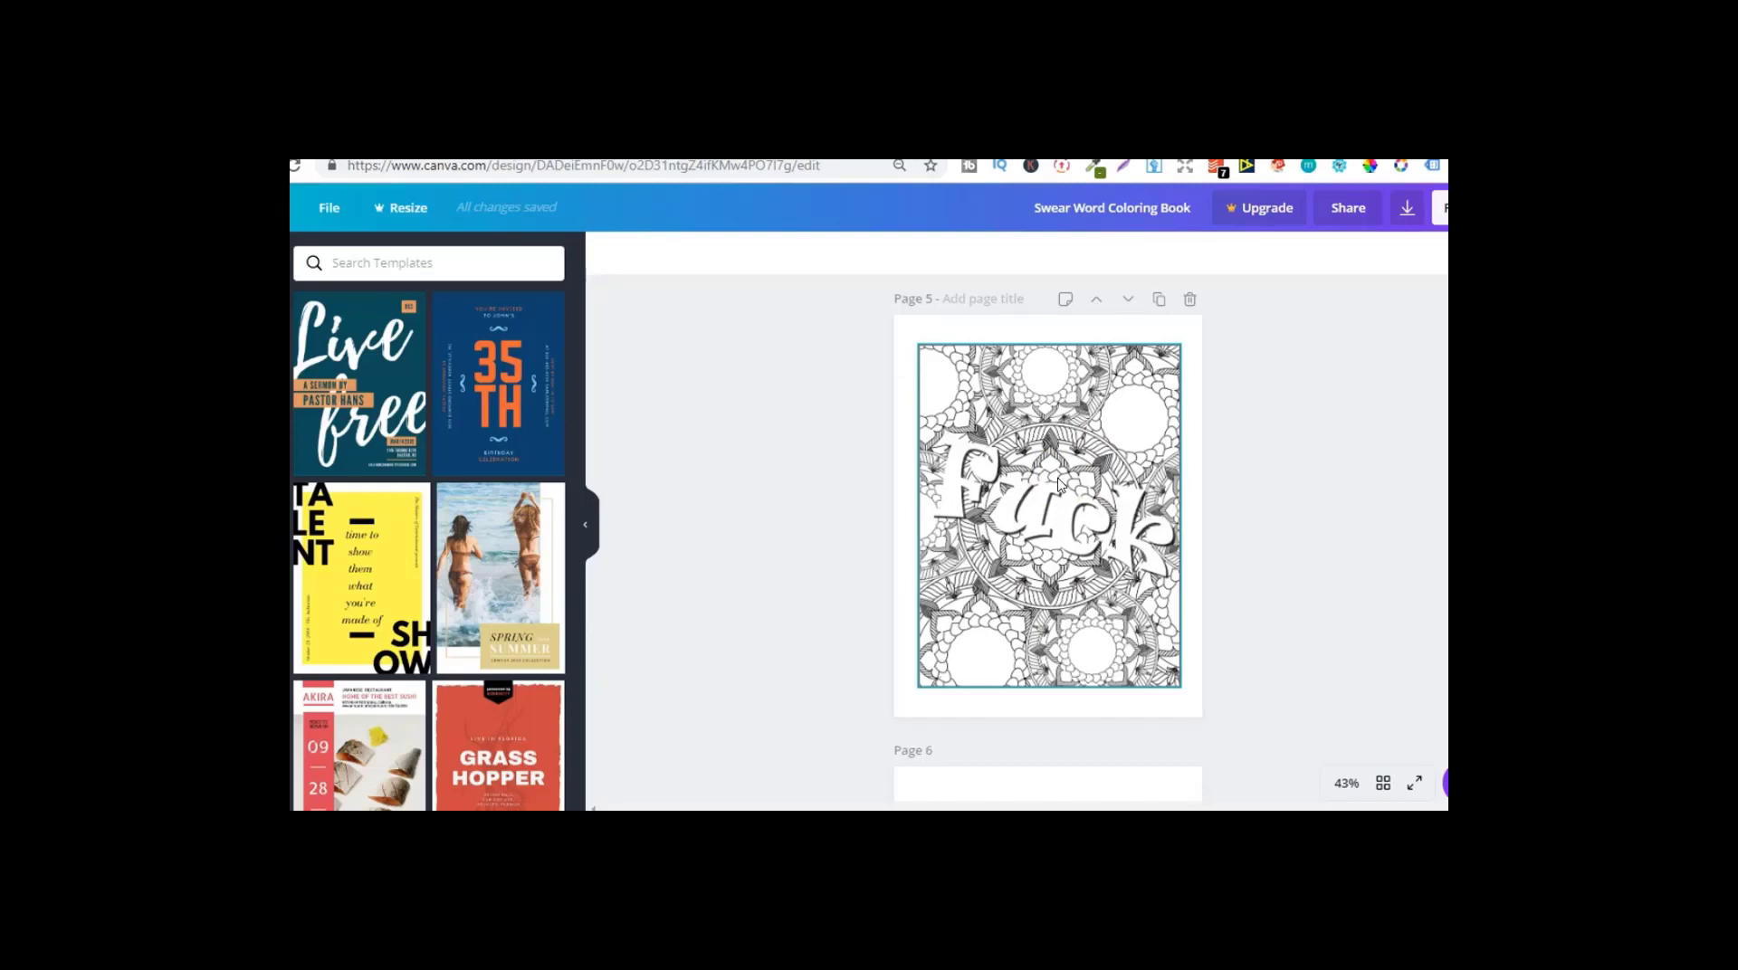
pyautogui.scroll(-8, 1023, 543)
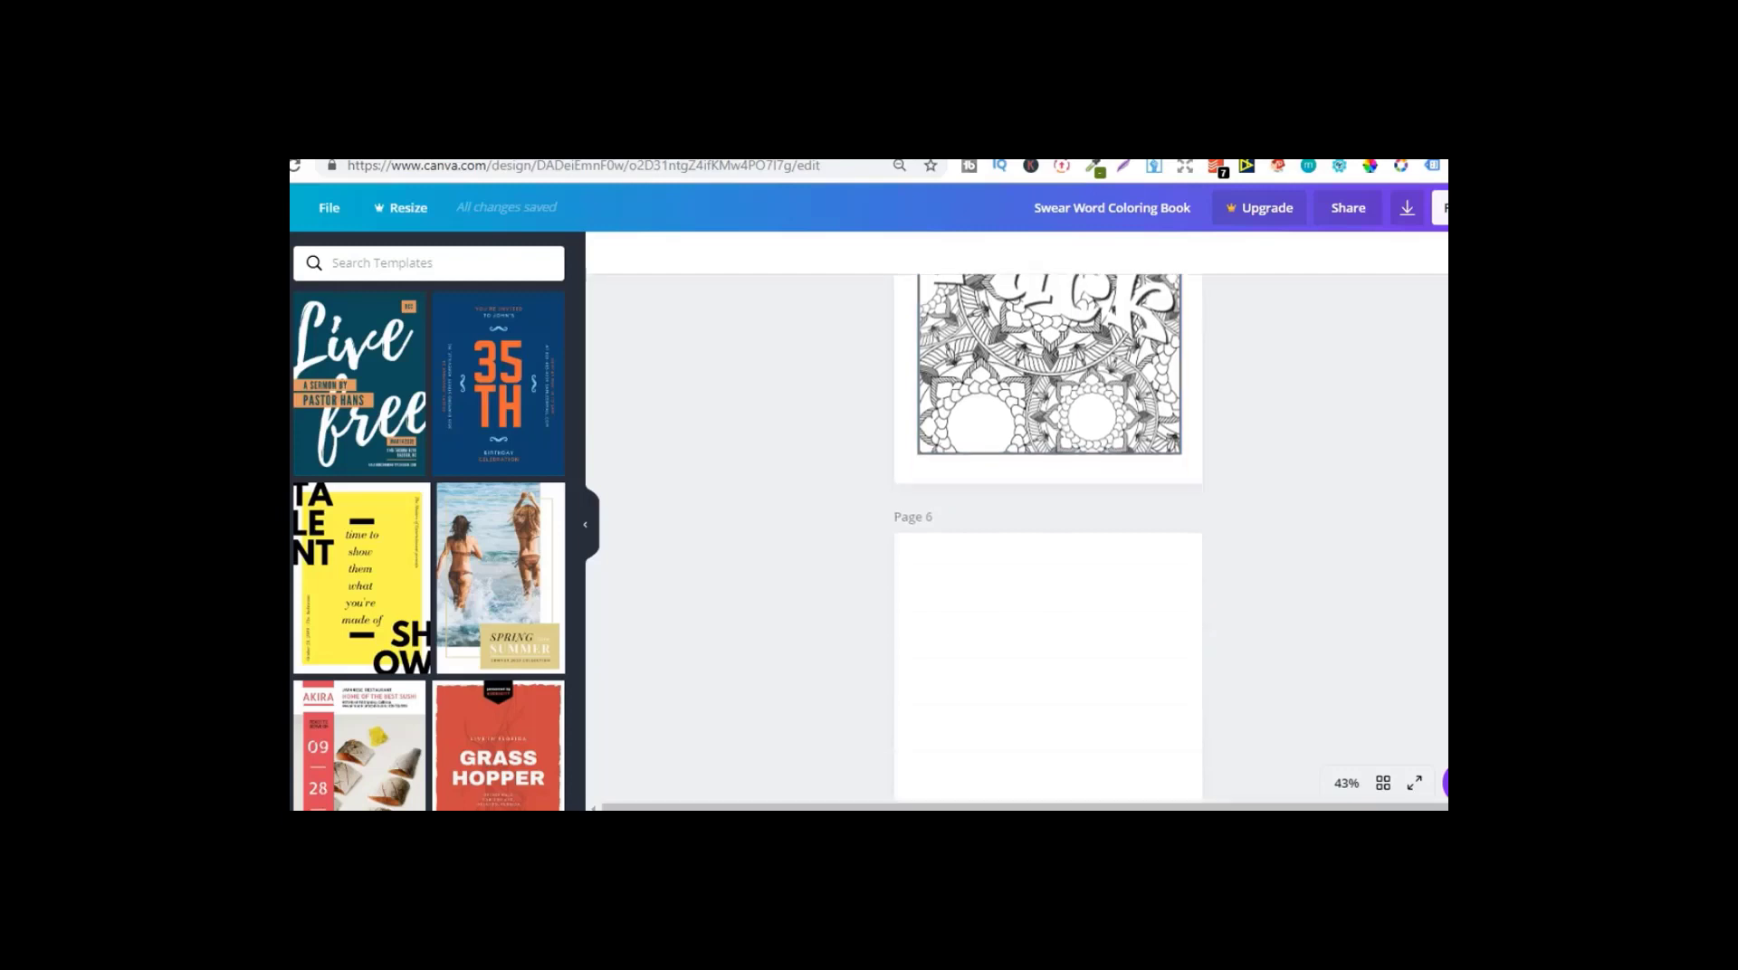
pyautogui.scroll(-1, 1049, 543)
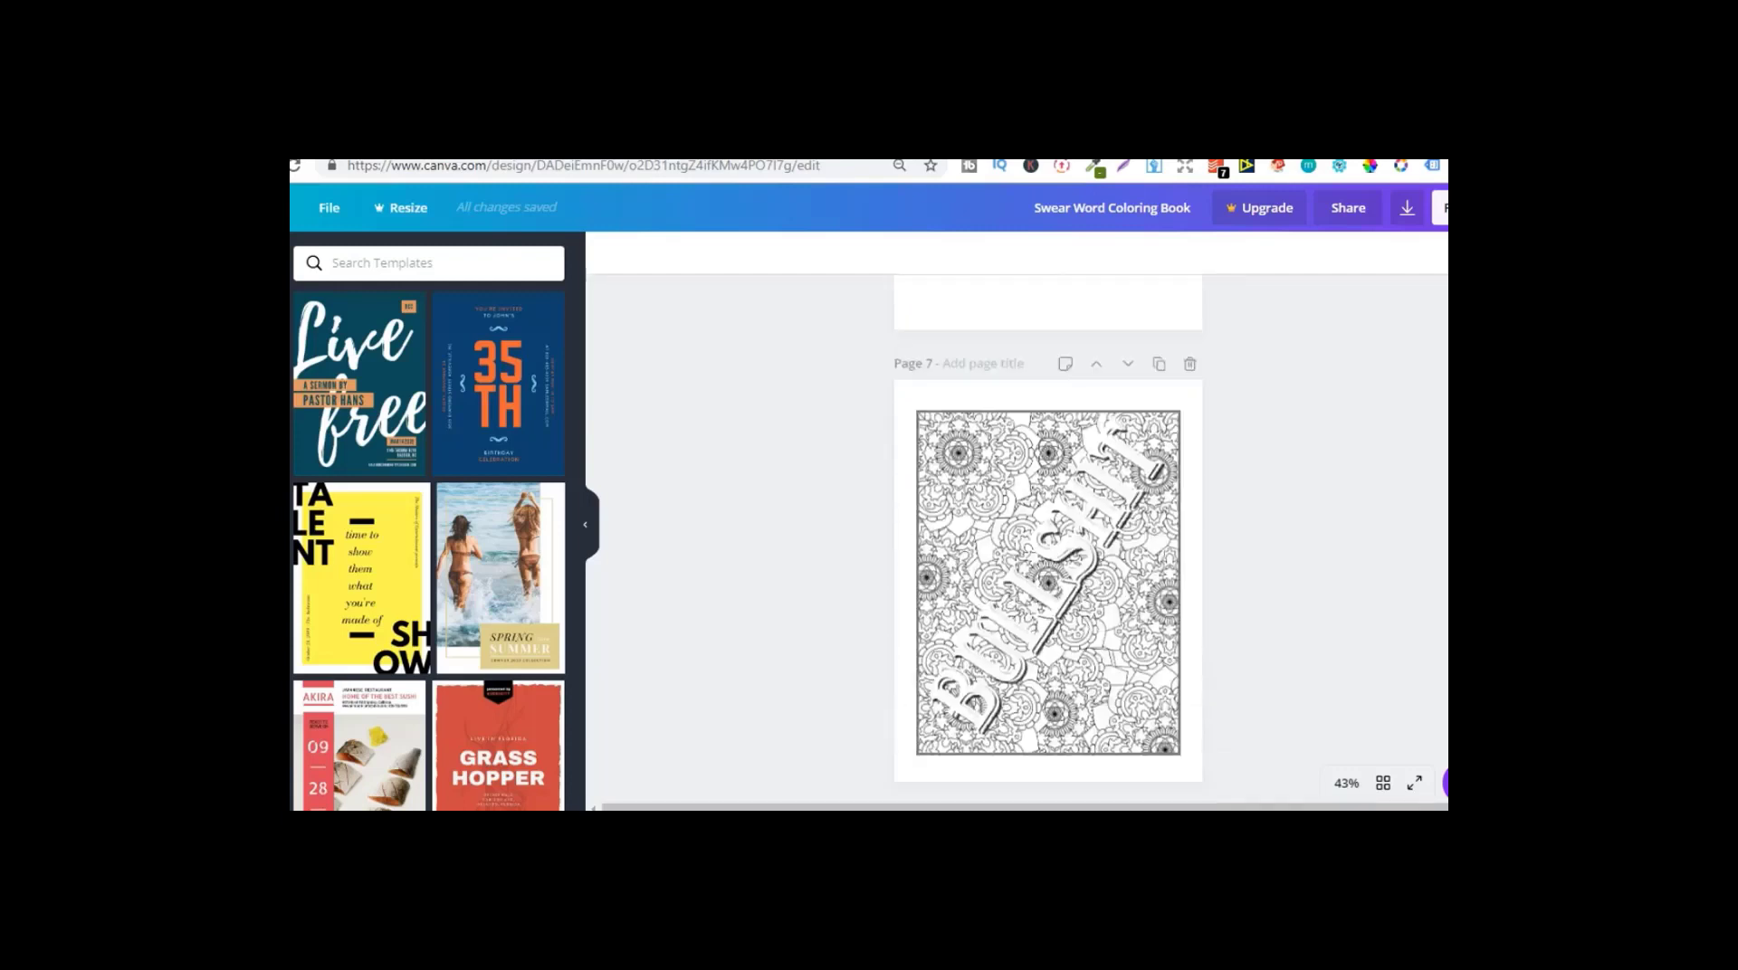
pyautogui.scroll(-8, 1048, 543)
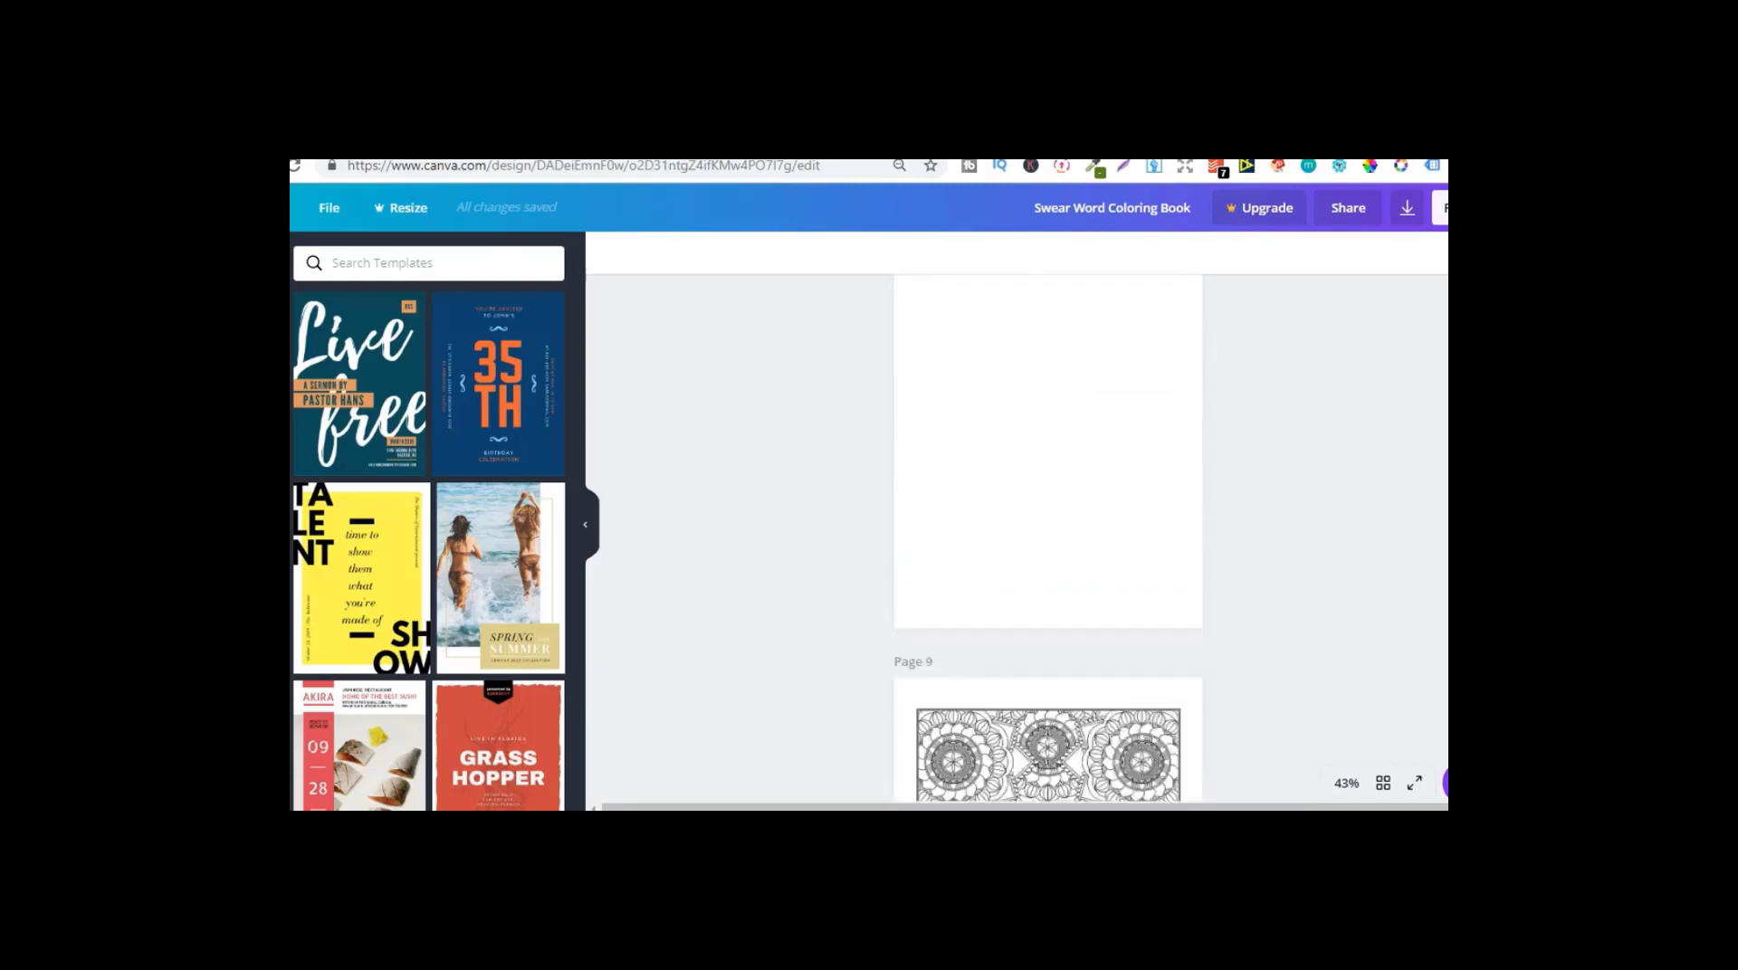
pyautogui.scroll(-3, 1049, 543)
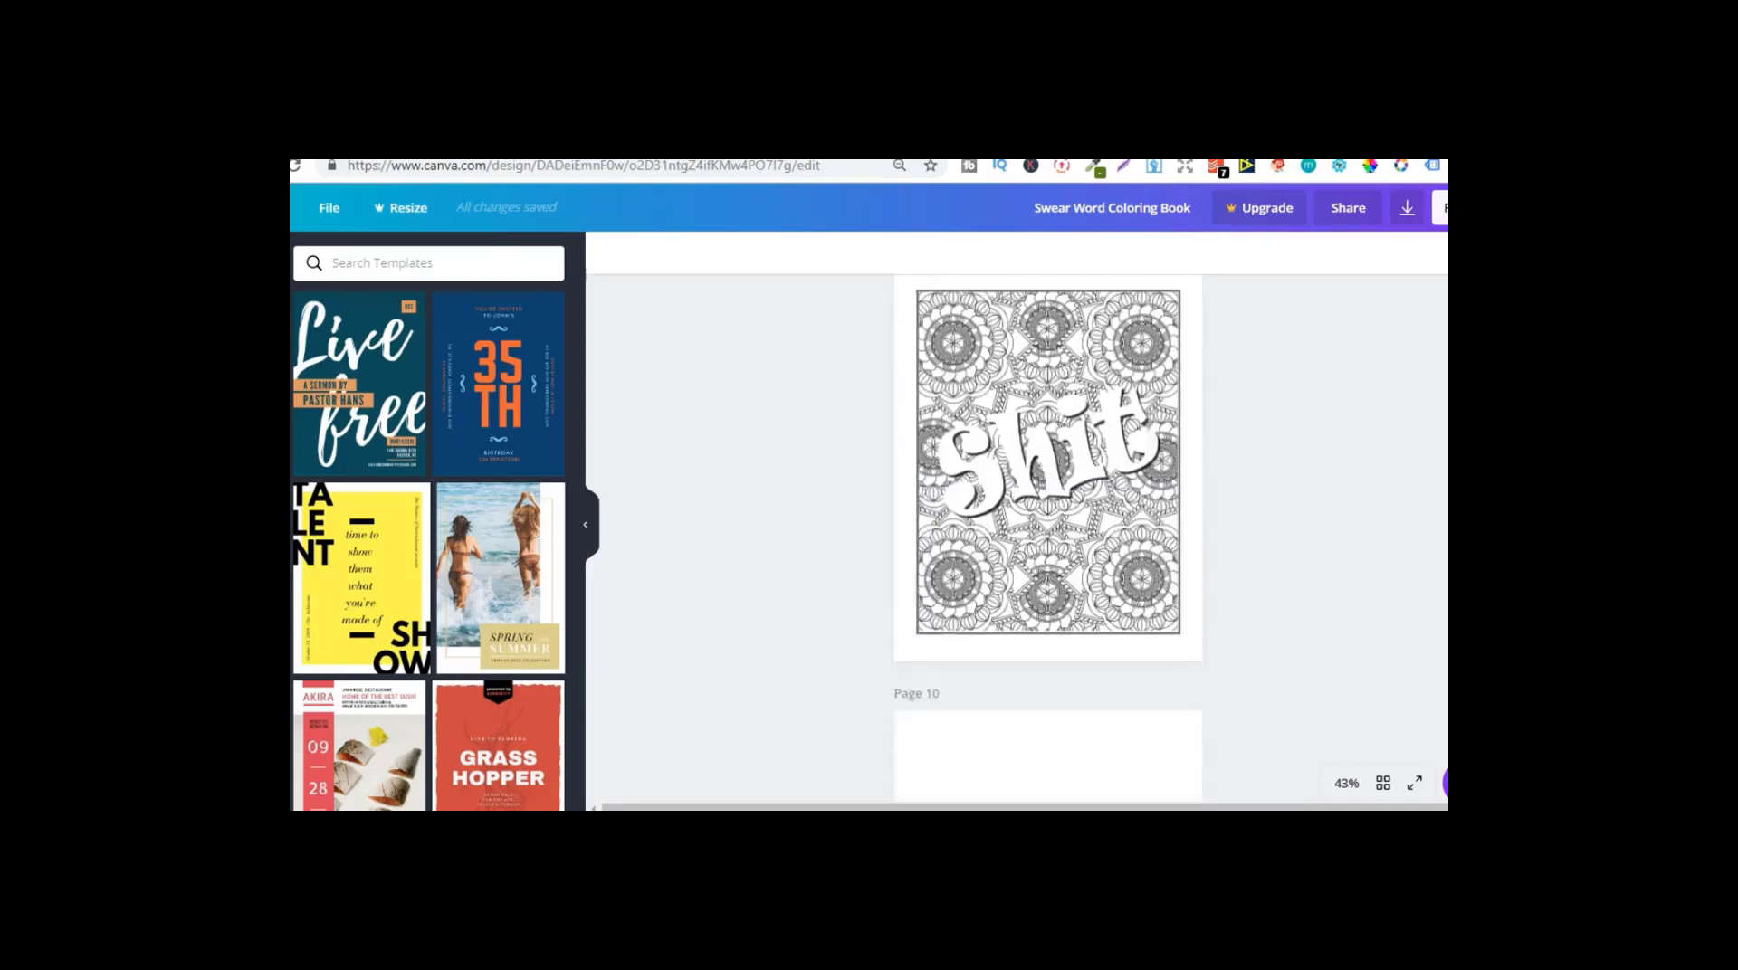
pyautogui.scroll(8, 1048, 543)
pyautogui.scroll(-3, 1048, 543)
pyautogui.scroll(-1, 1049, 543)
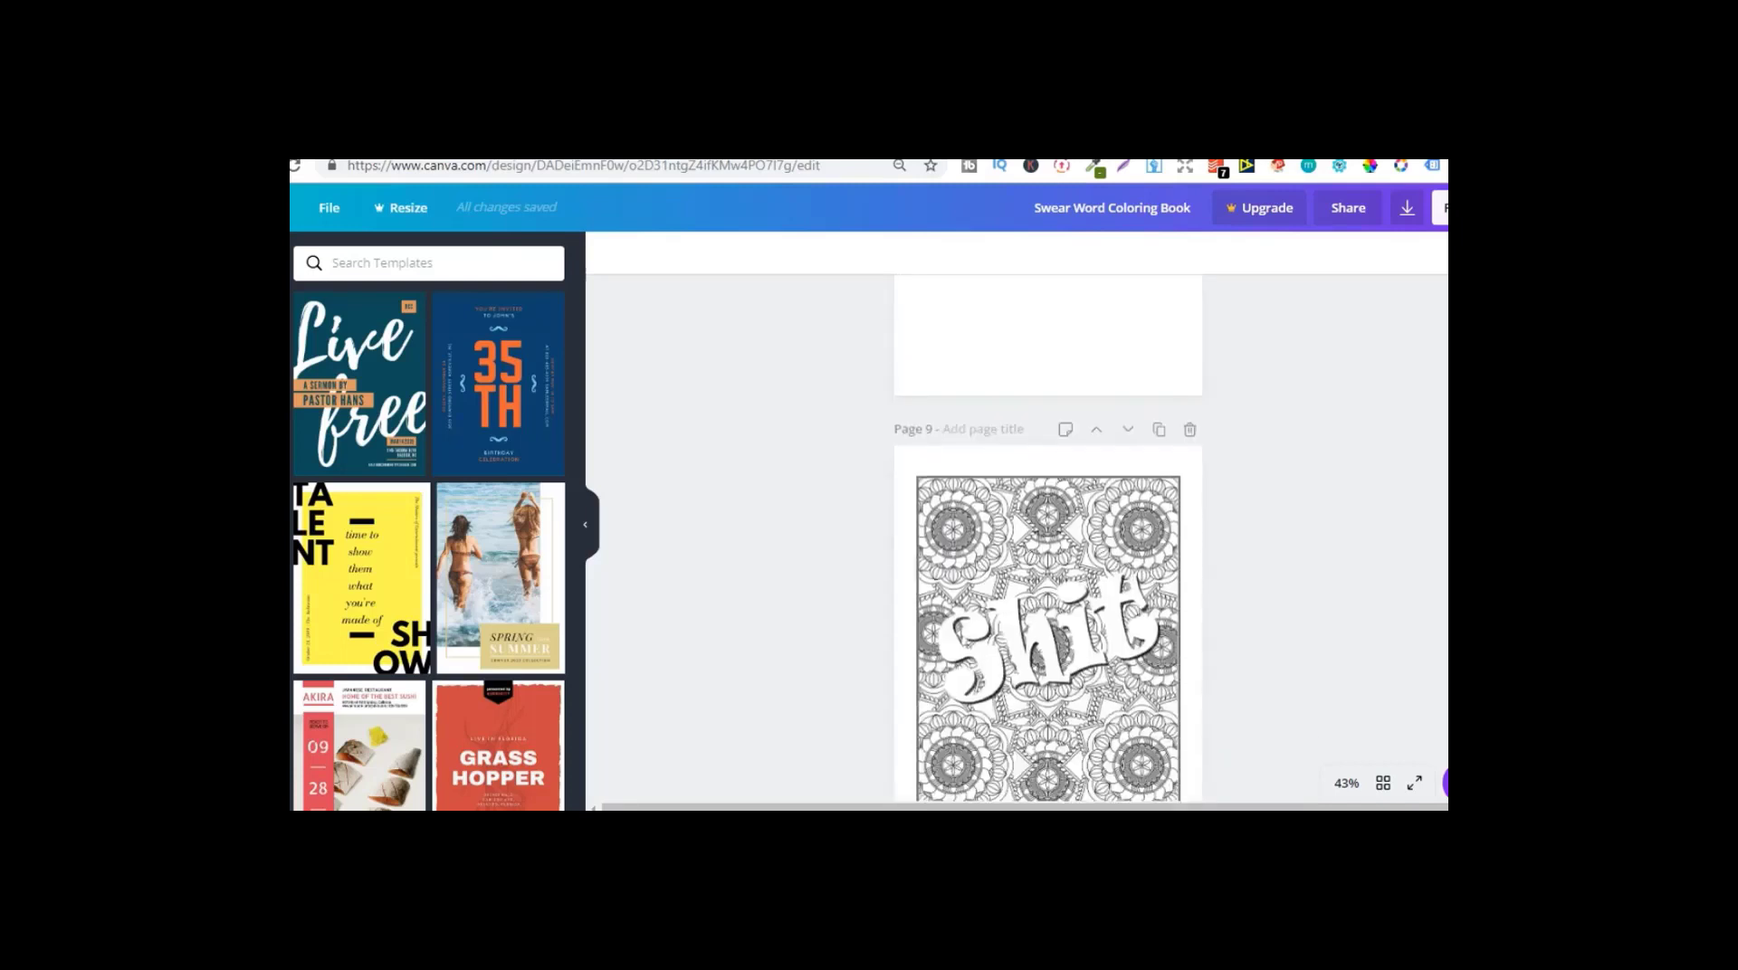
pyautogui.scroll(-5, 1048, 543)
pyautogui.scroll(4, 1048, 544)
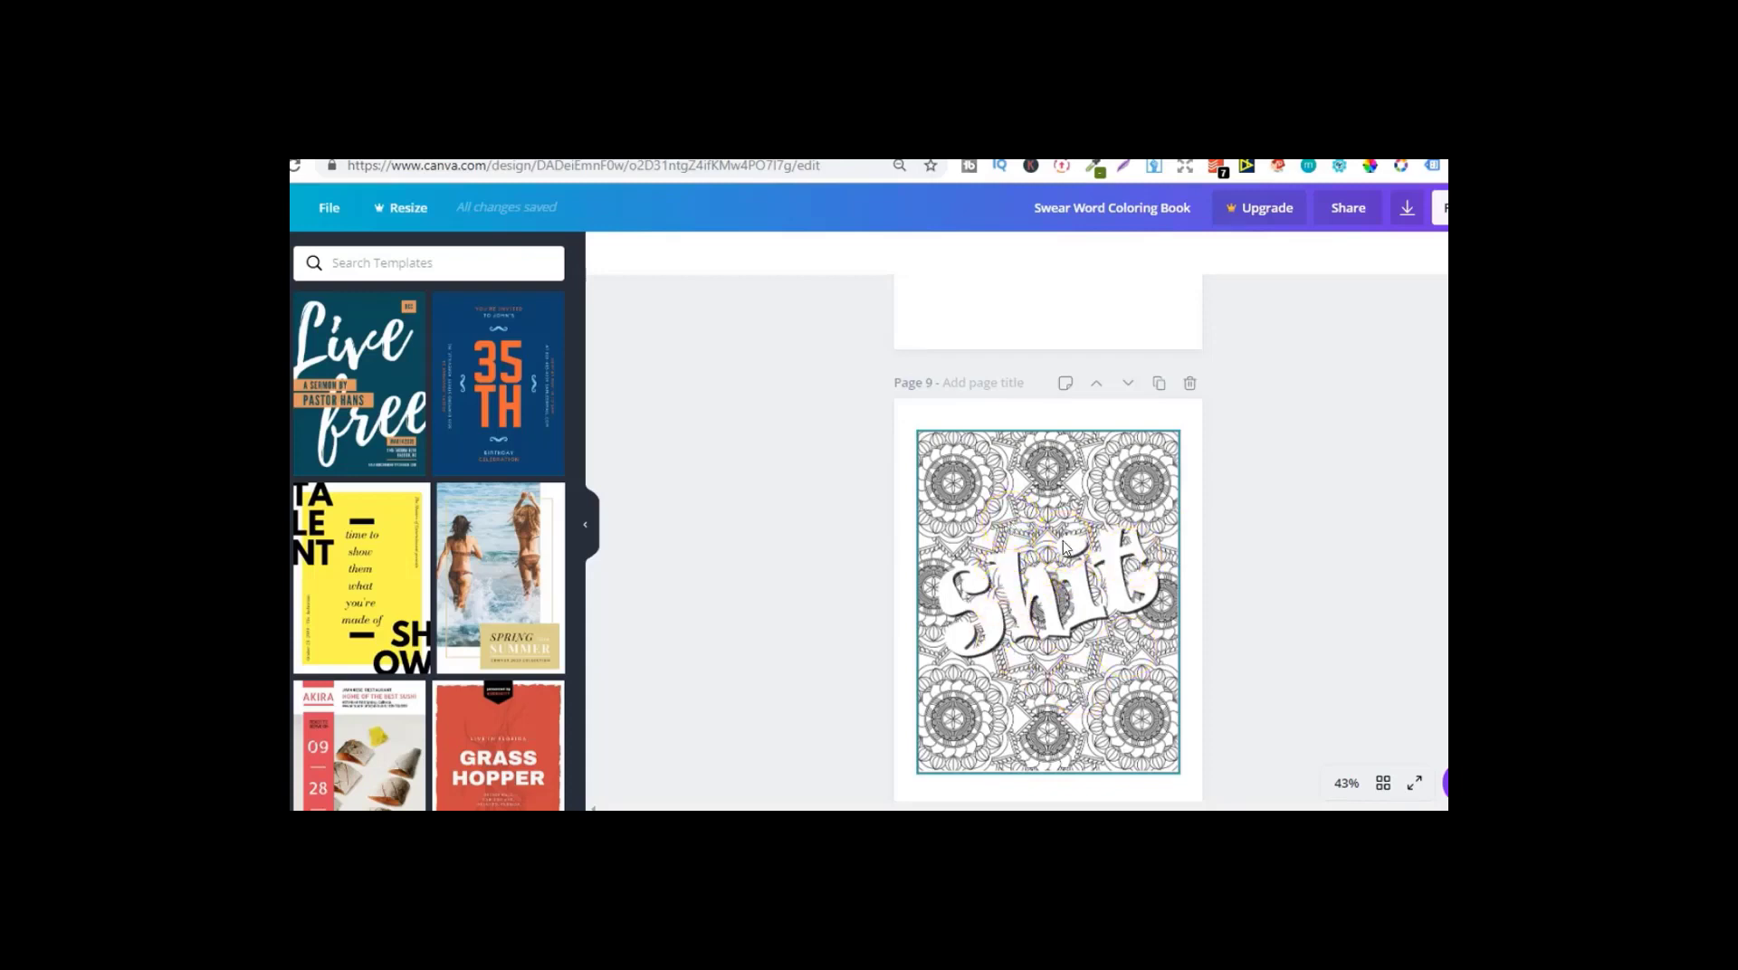
# Step: Examine the cover on page 2 of the 8.5x11 (Coloring Book) design and compare the Mandala Patterns design with page 9 of the book interior
pyautogui.hotkey('ctrl', 'Tab')
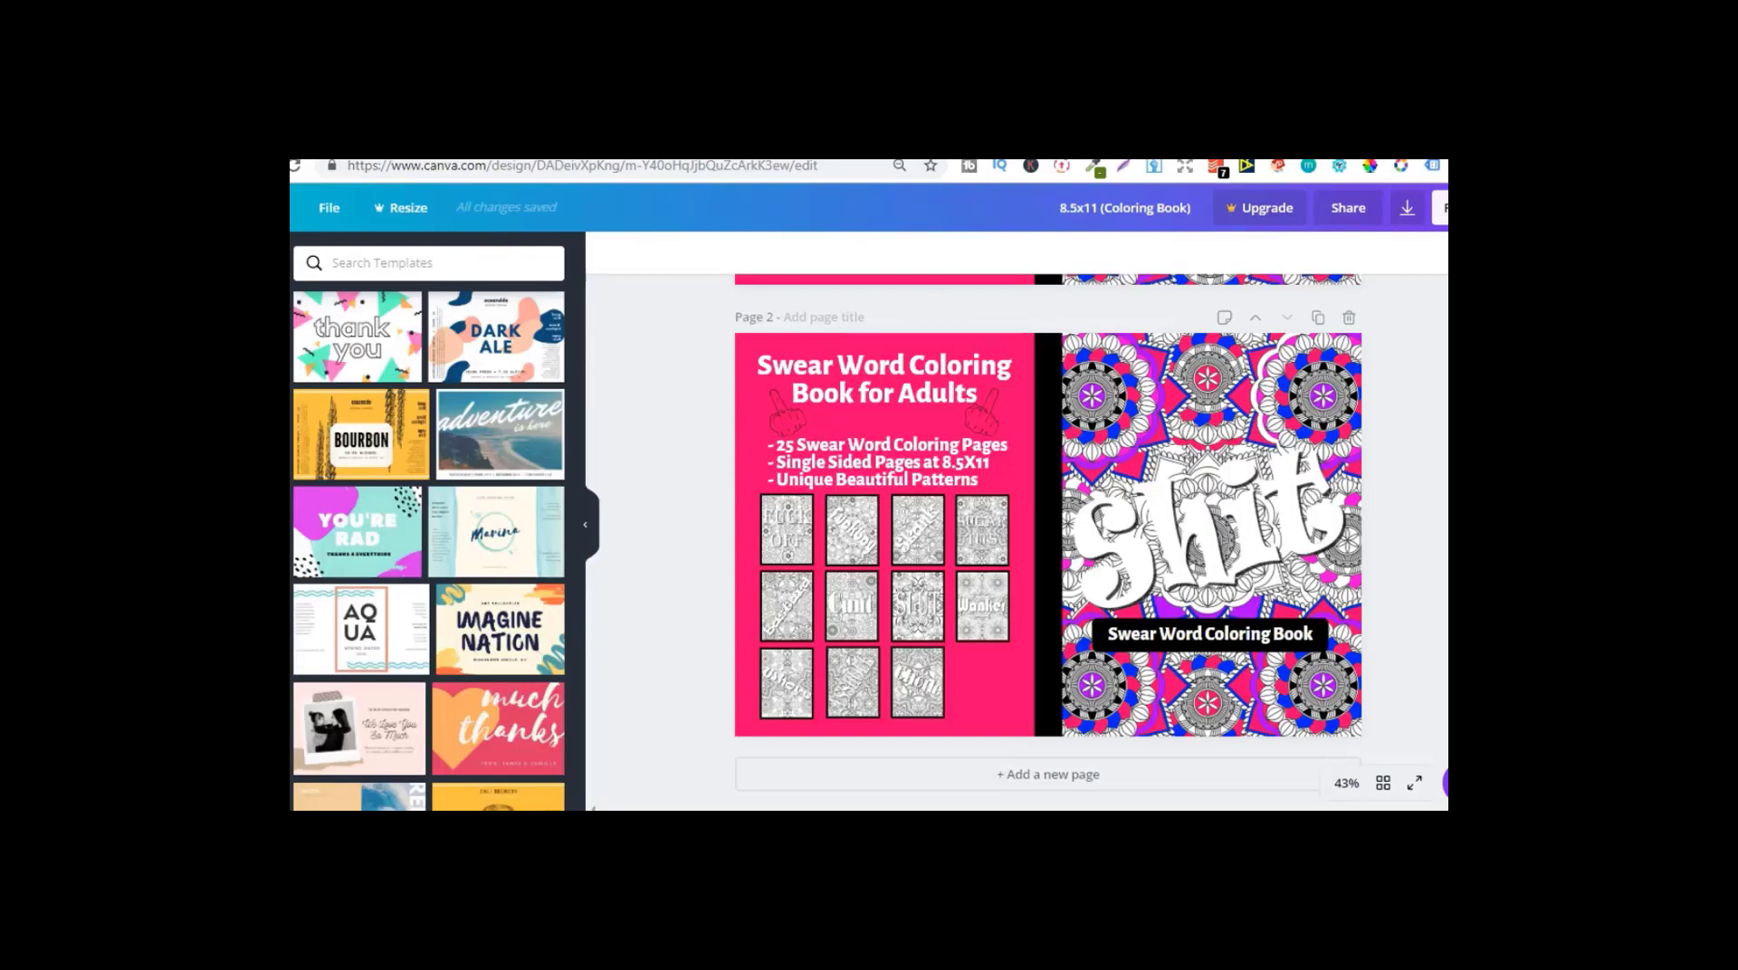
pyautogui.scroll(-1, 1282, 387)
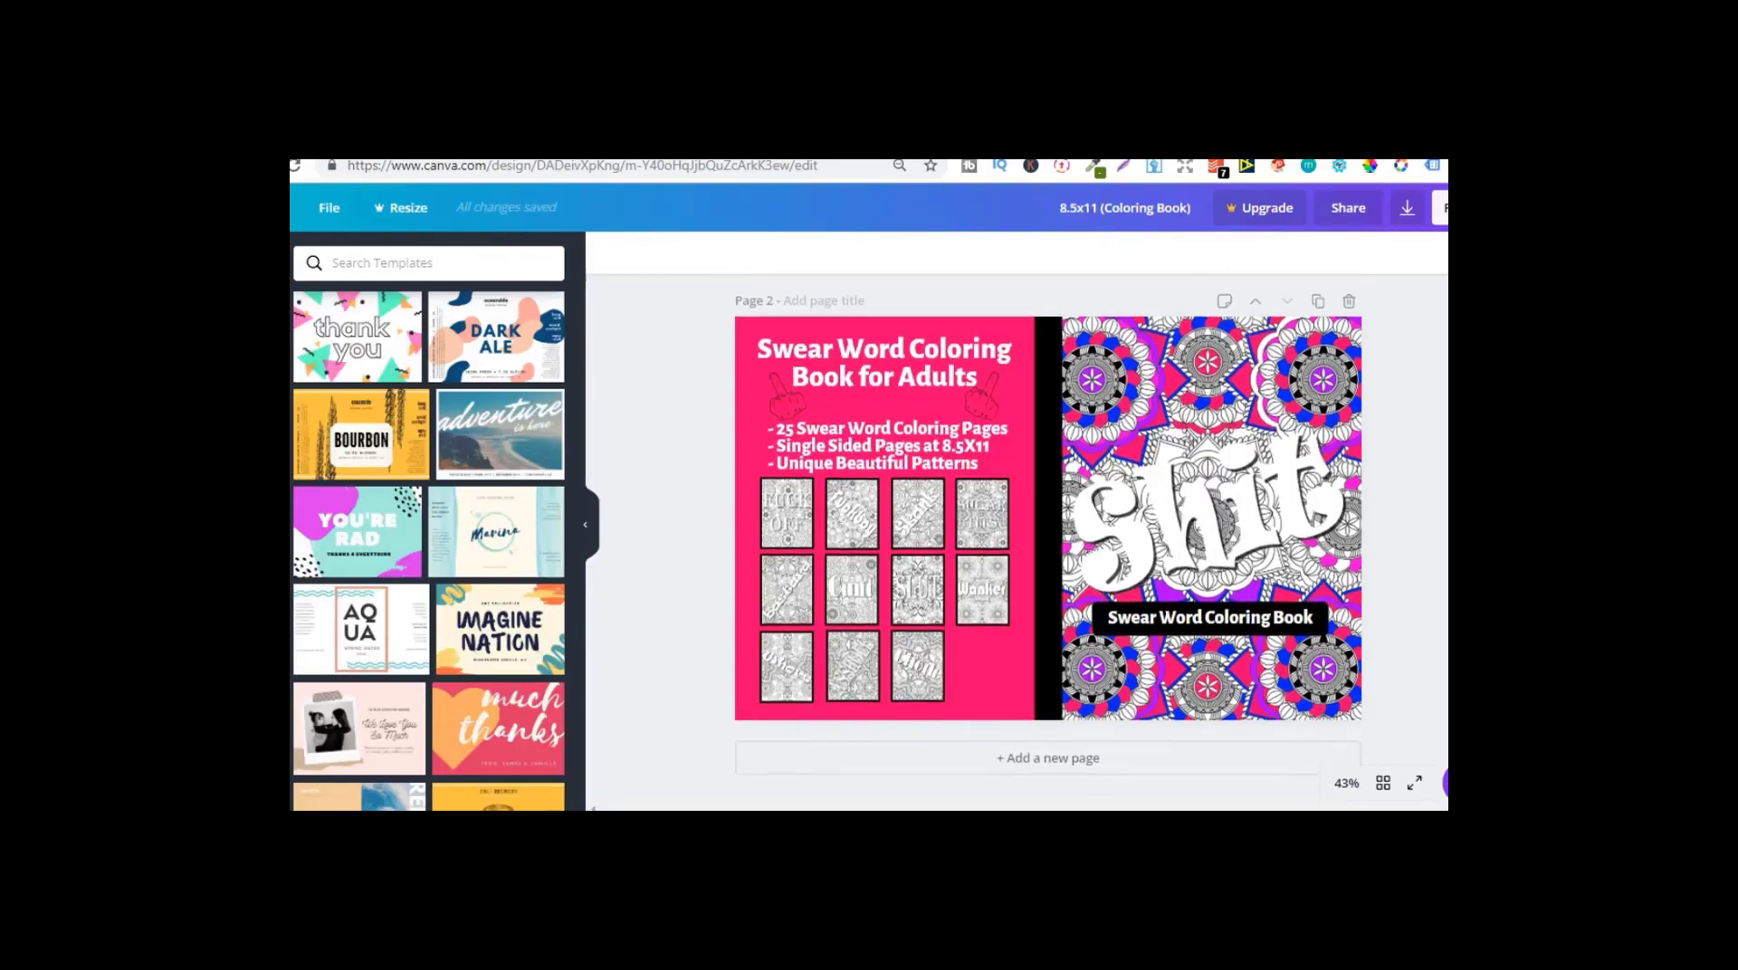
pyautogui.click(1281, 387)
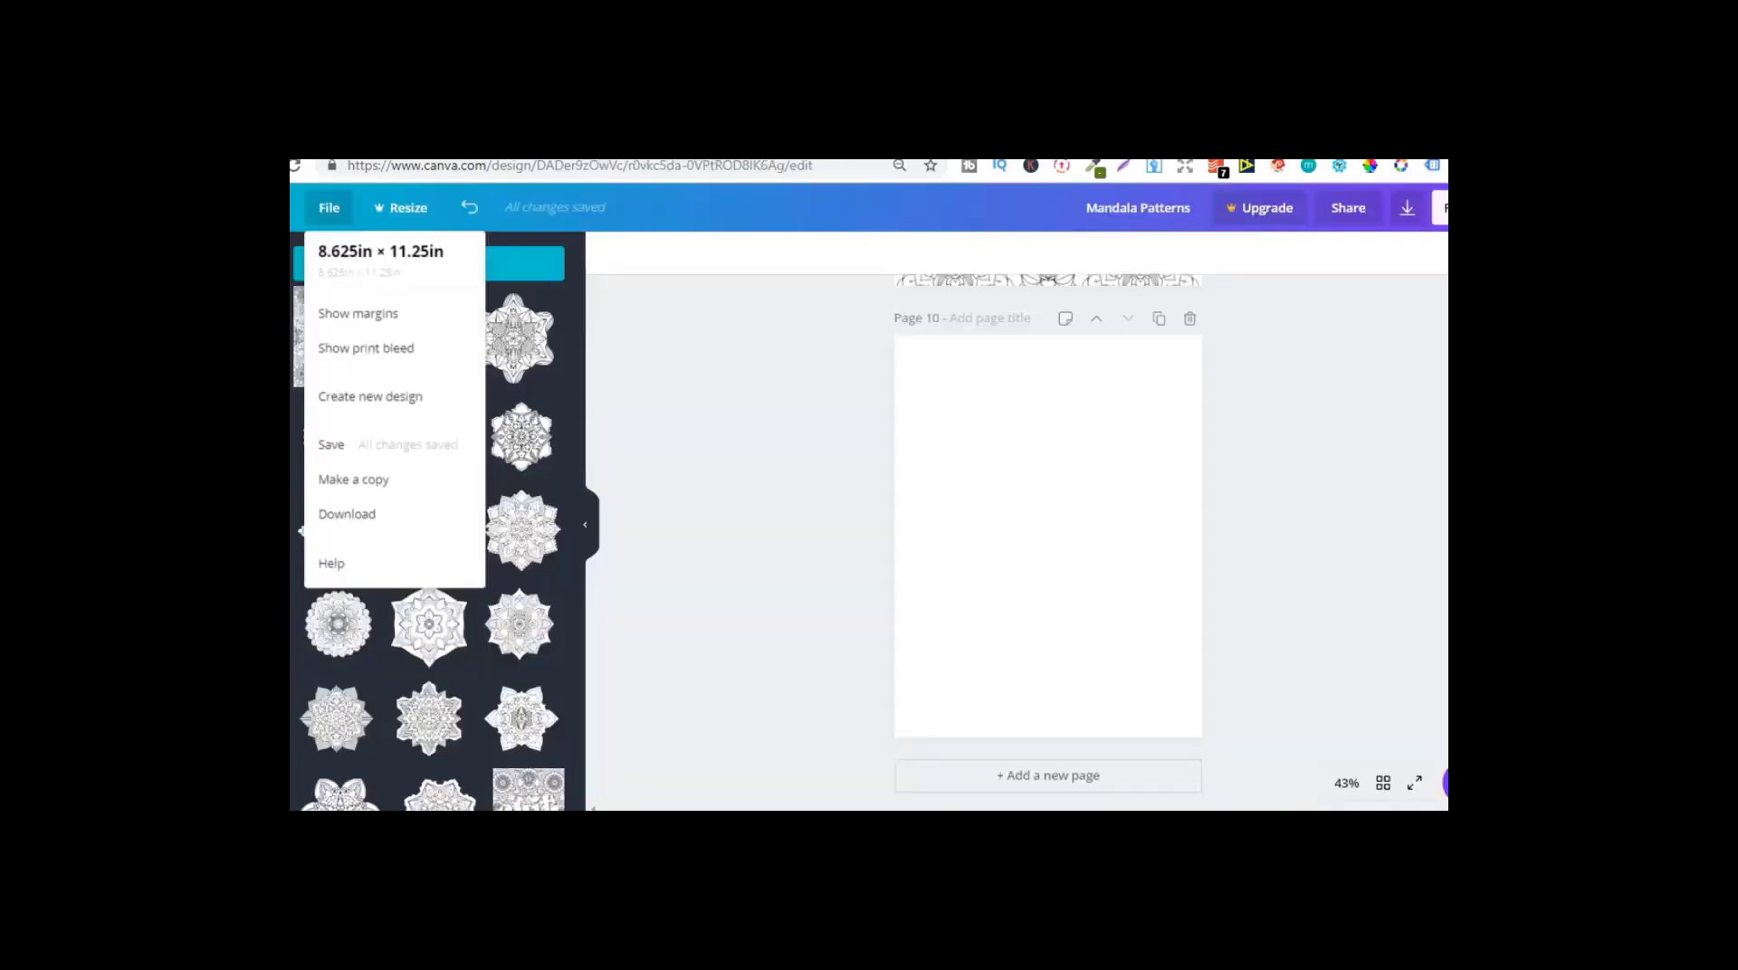
pyautogui.scroll(4, 1047, 534)
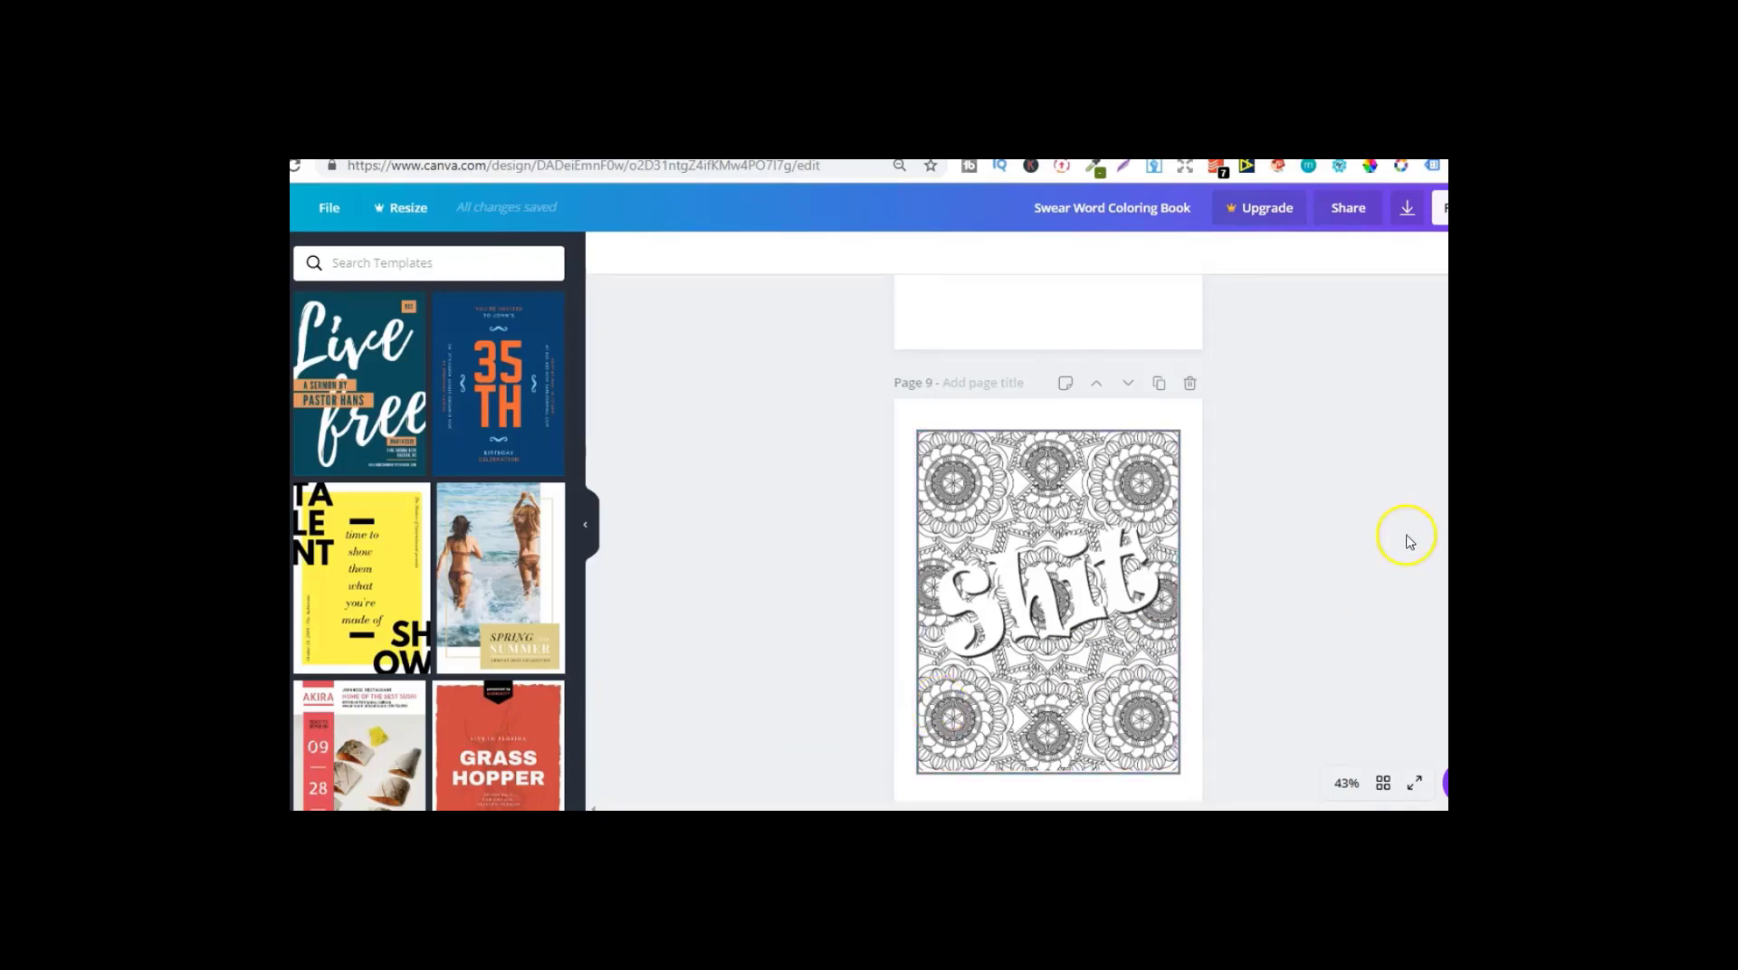
pyautogui.scroll(-2, 1048, 551)
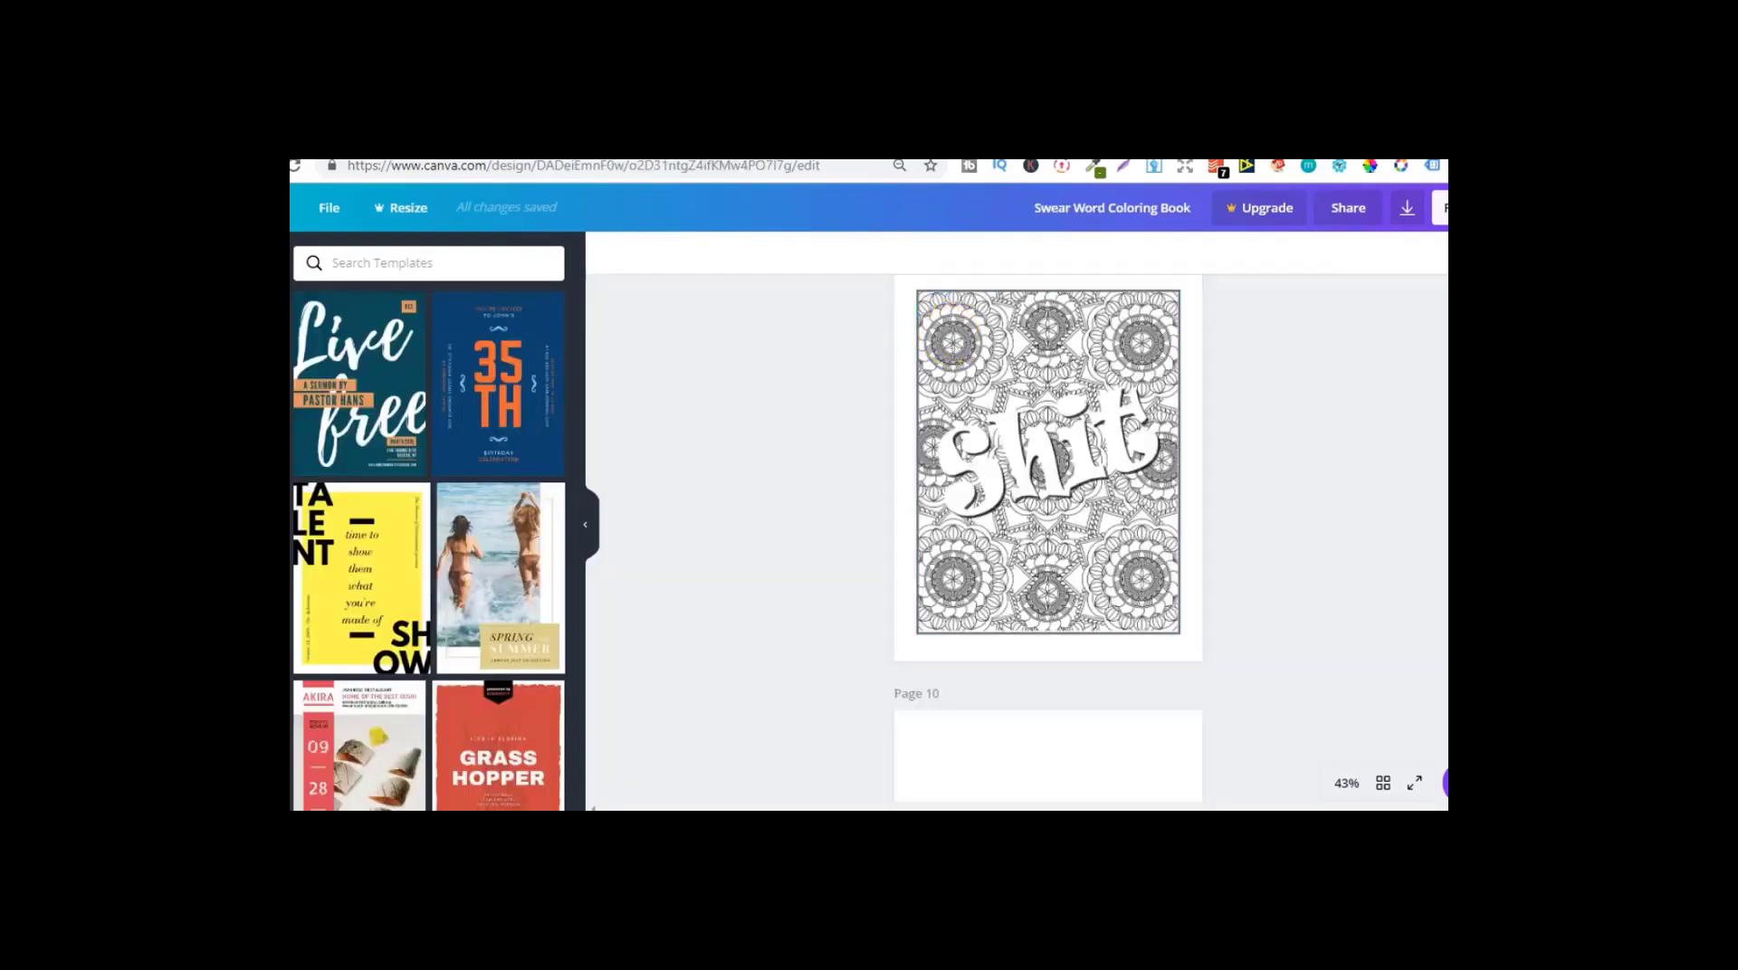
# Step: Switch to the Amazon listing of the "BULLSHIT: 50 Swear Words" coloring book and check its publication date and customer reviews
pyautogui.click(876, 161)
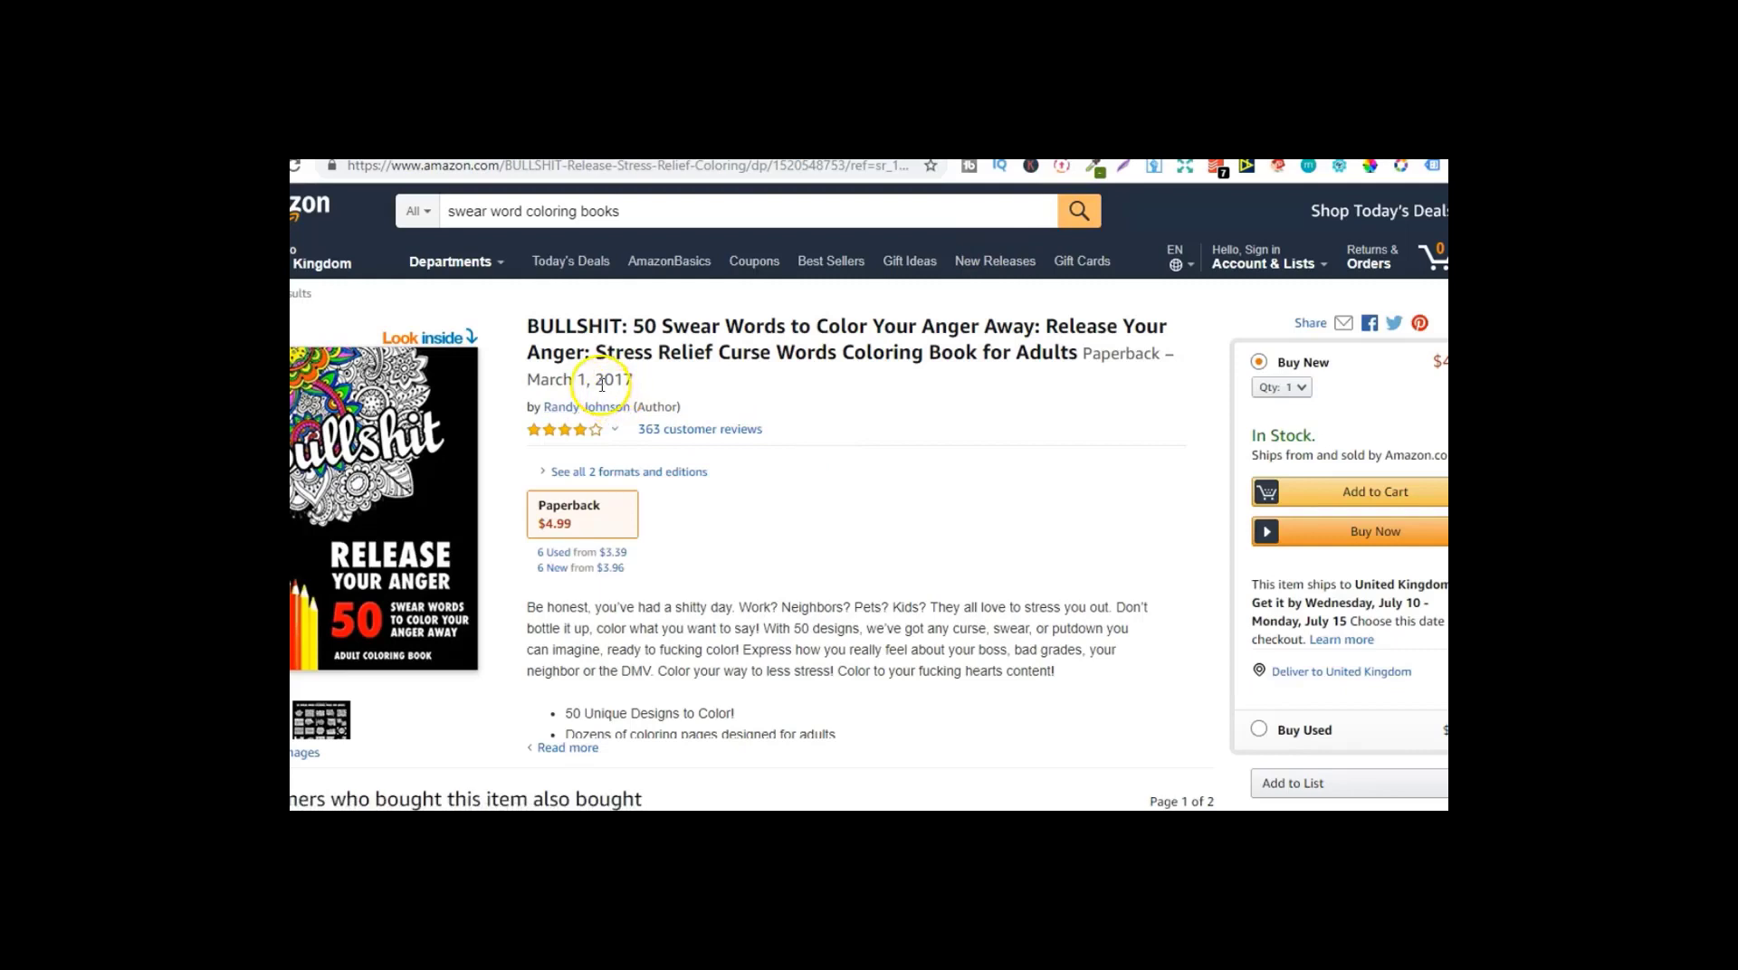
pyautogui.moveTo(602, 385); pyautogui.dragTo(632, 382)
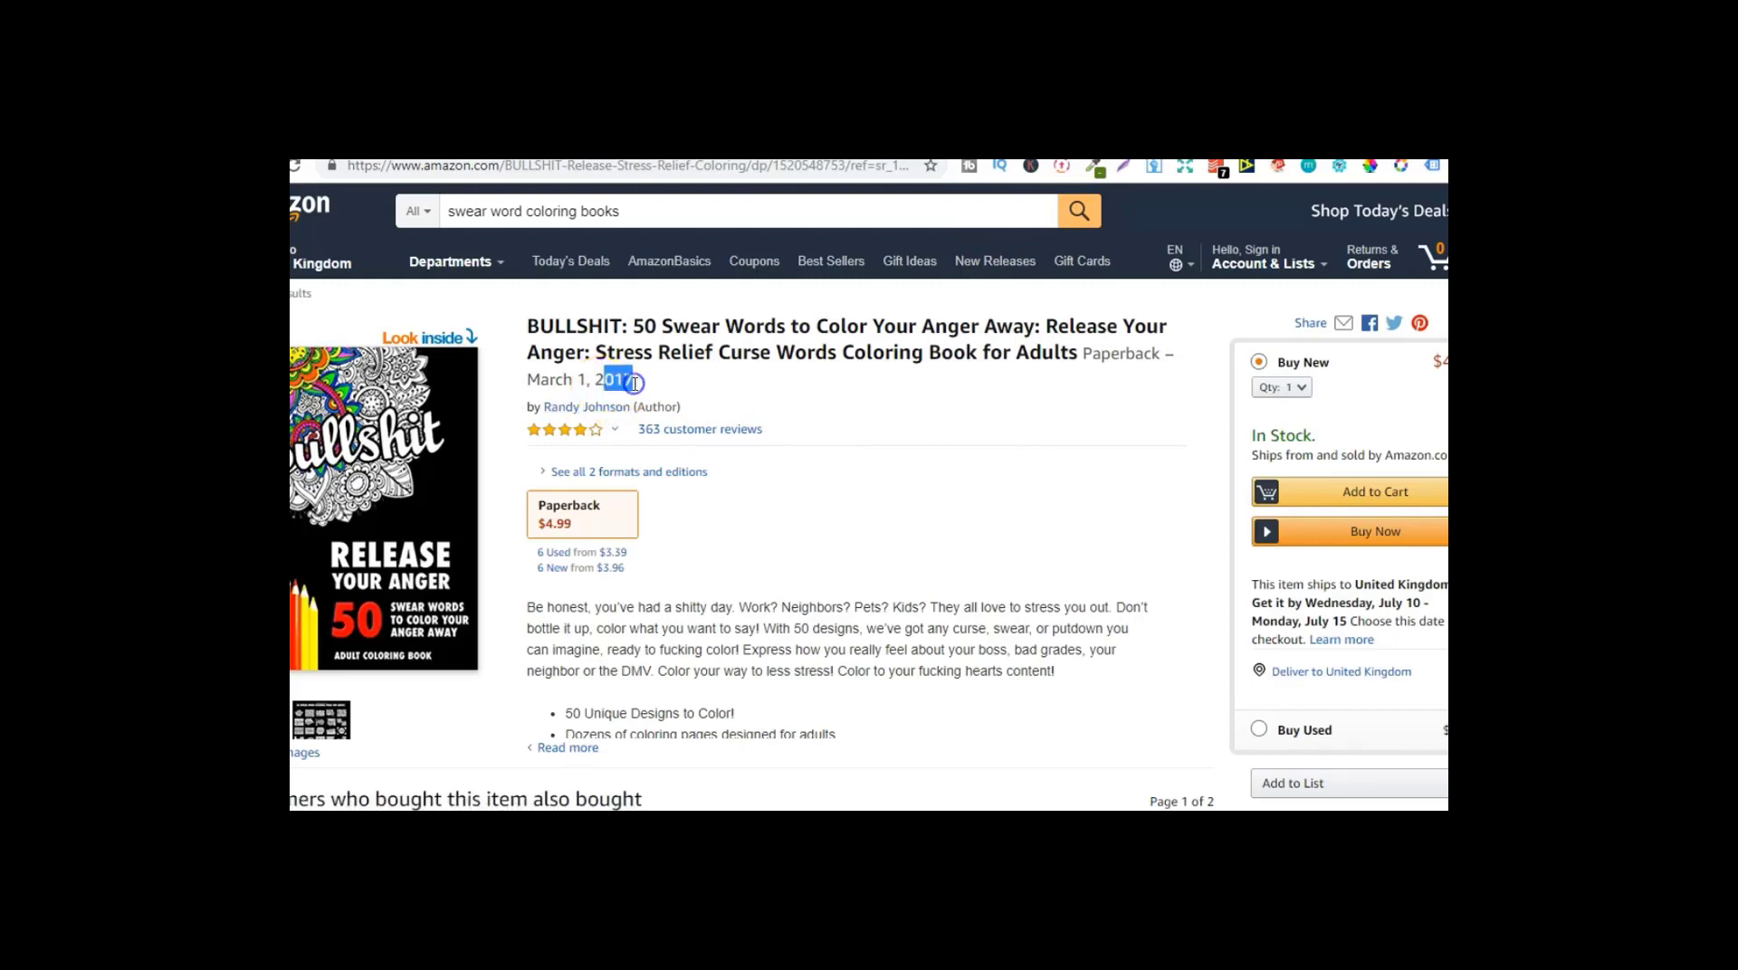
pyautogui.click(727, 429)
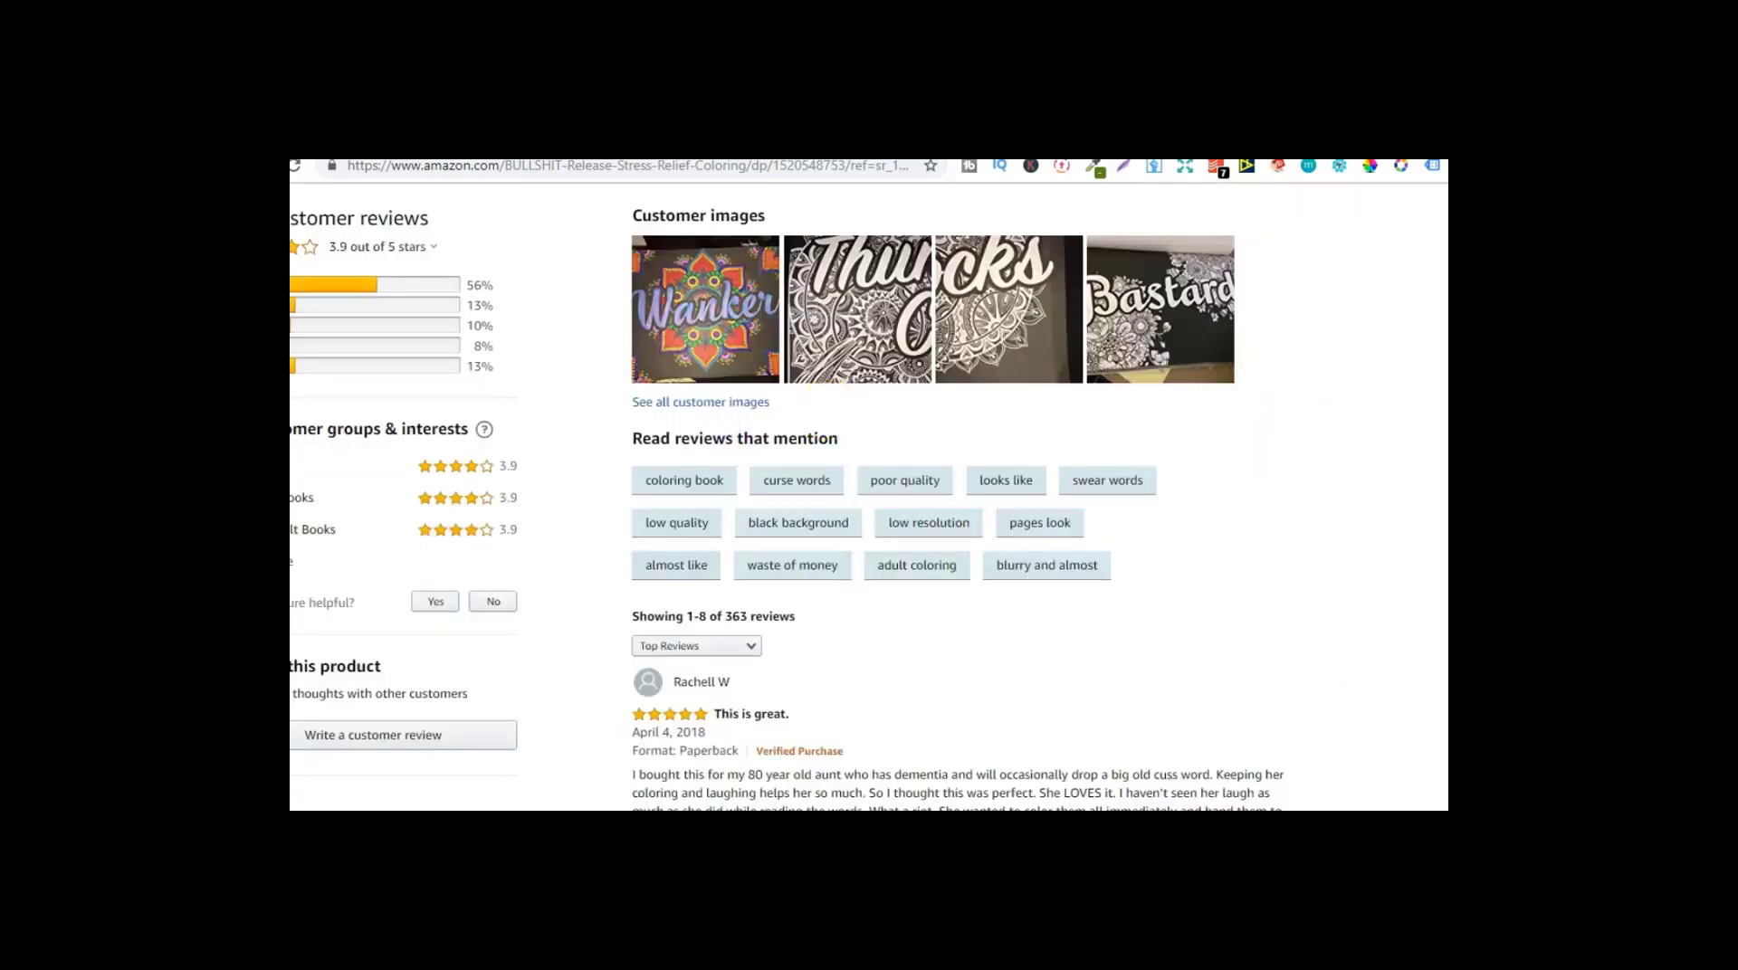
pyautogui.scroll(-6, 869, 498)
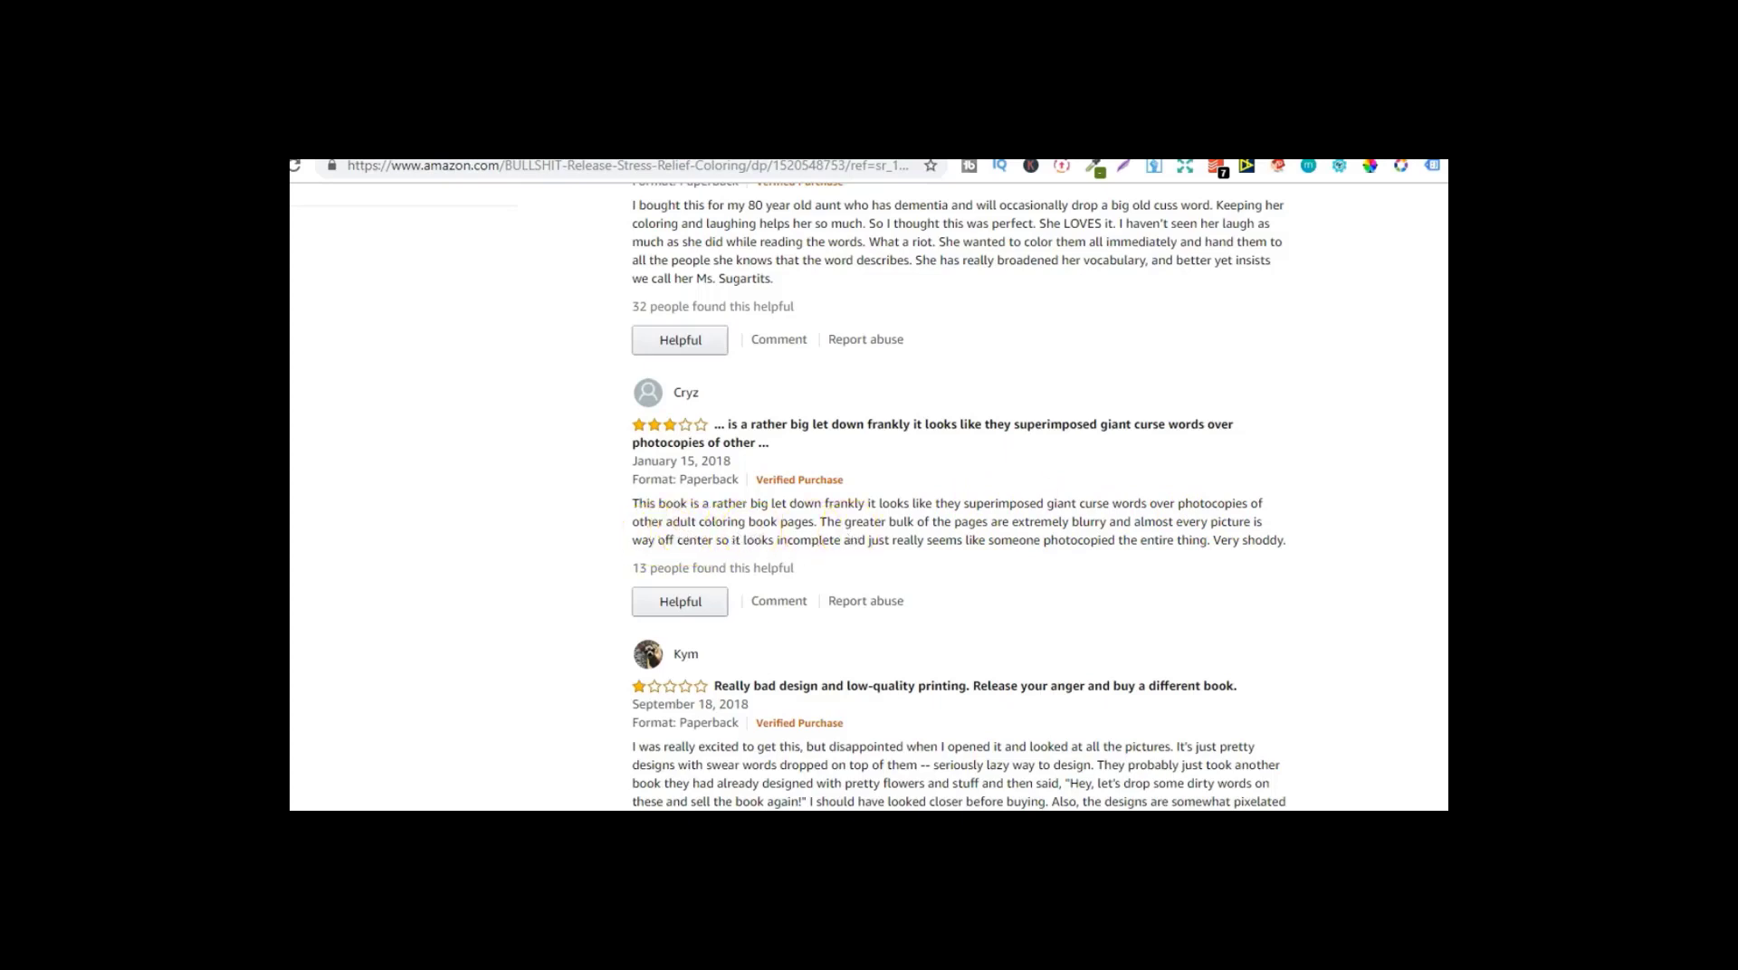
pyautogui.scroll(-3, 724, 489)
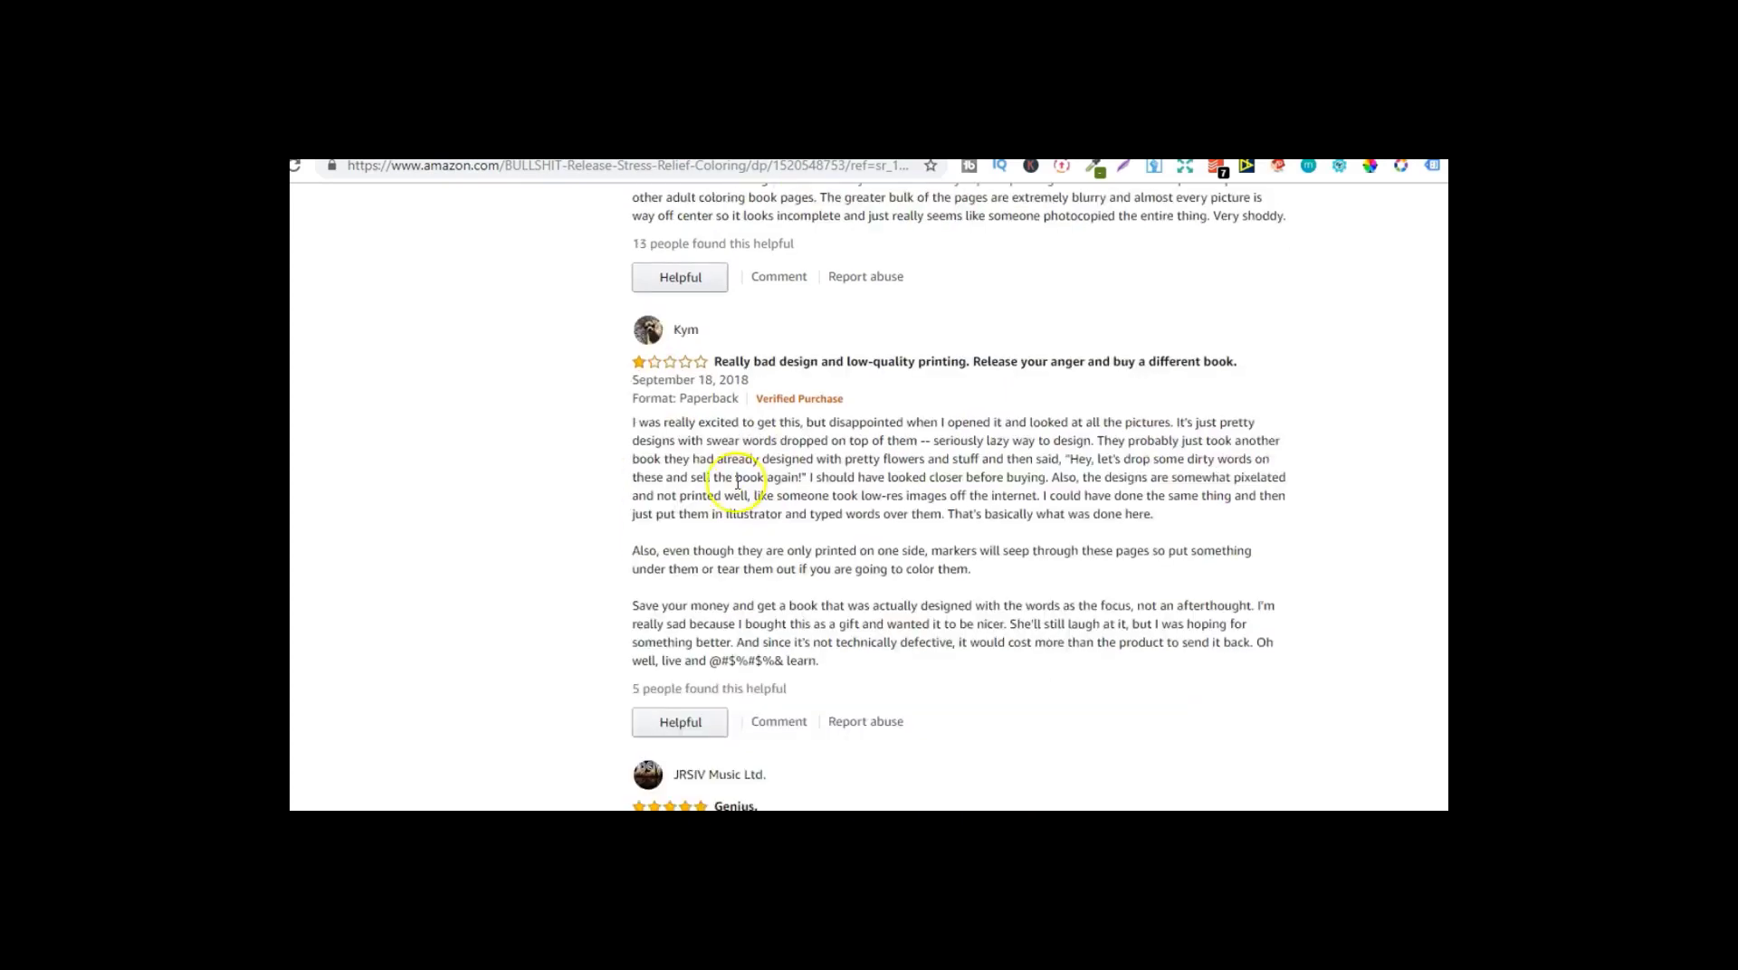
pyautogui.scroll(15, 869, 488)
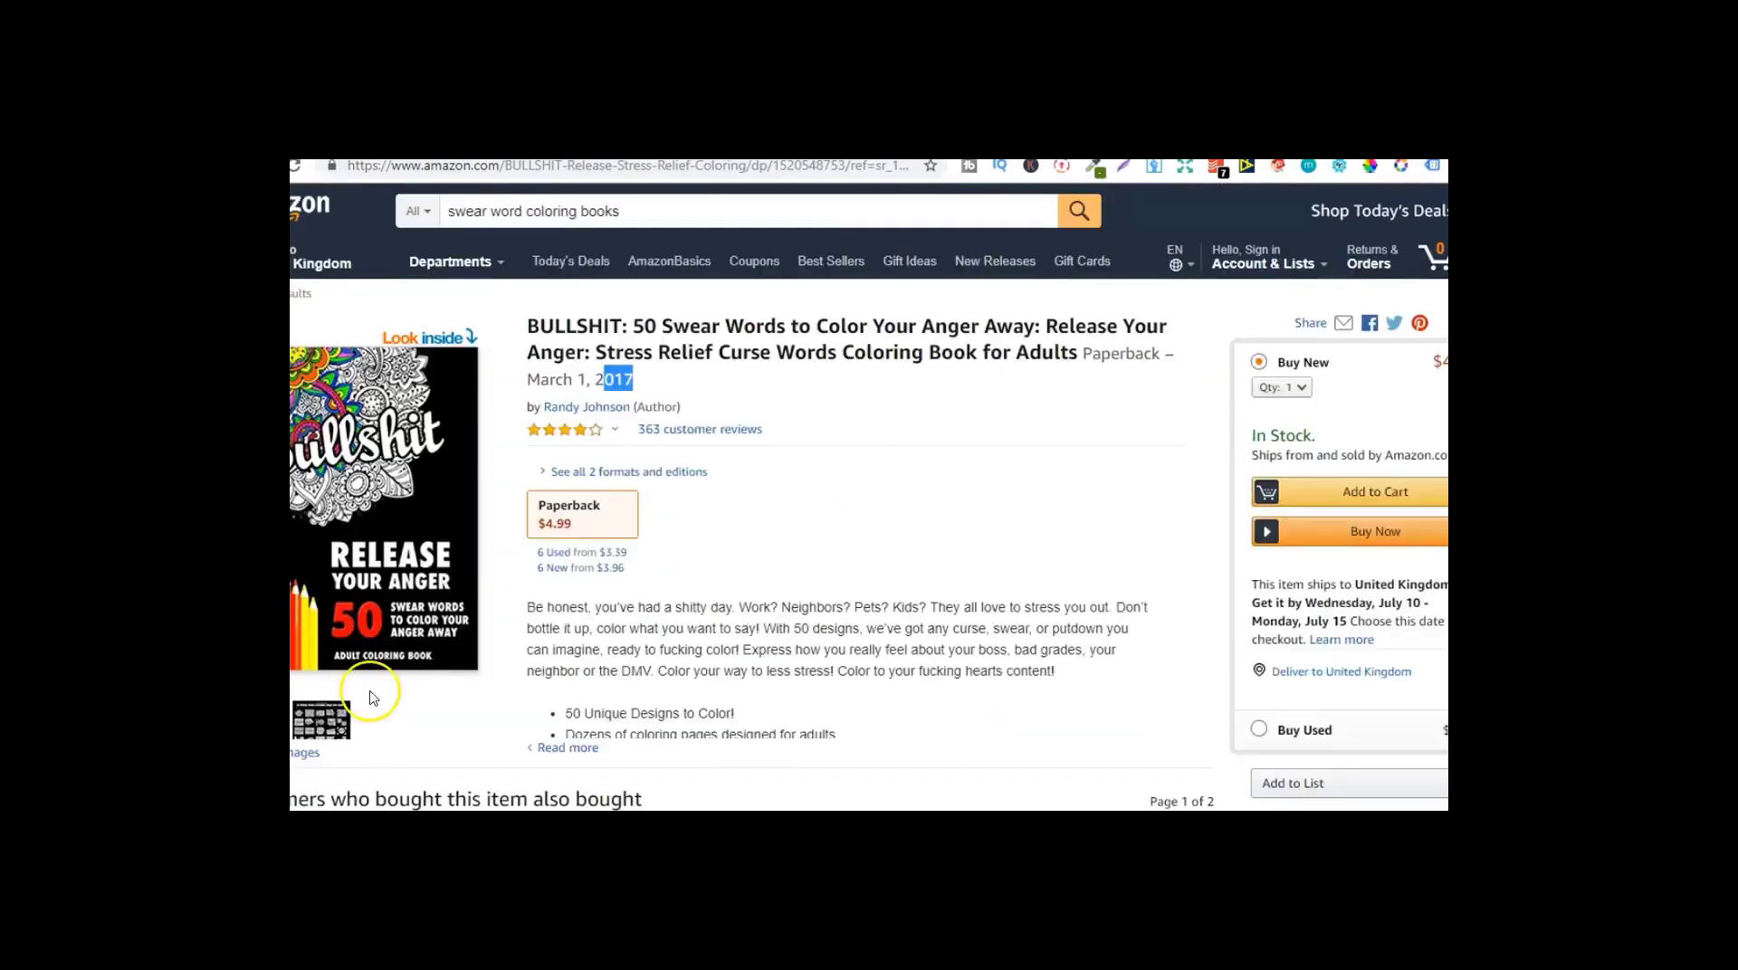
# Step: View the back cover images of the "BULLSHIT" and "You Are Fucking Awesome" coloring book listings
pyautogui.click(324, 719)
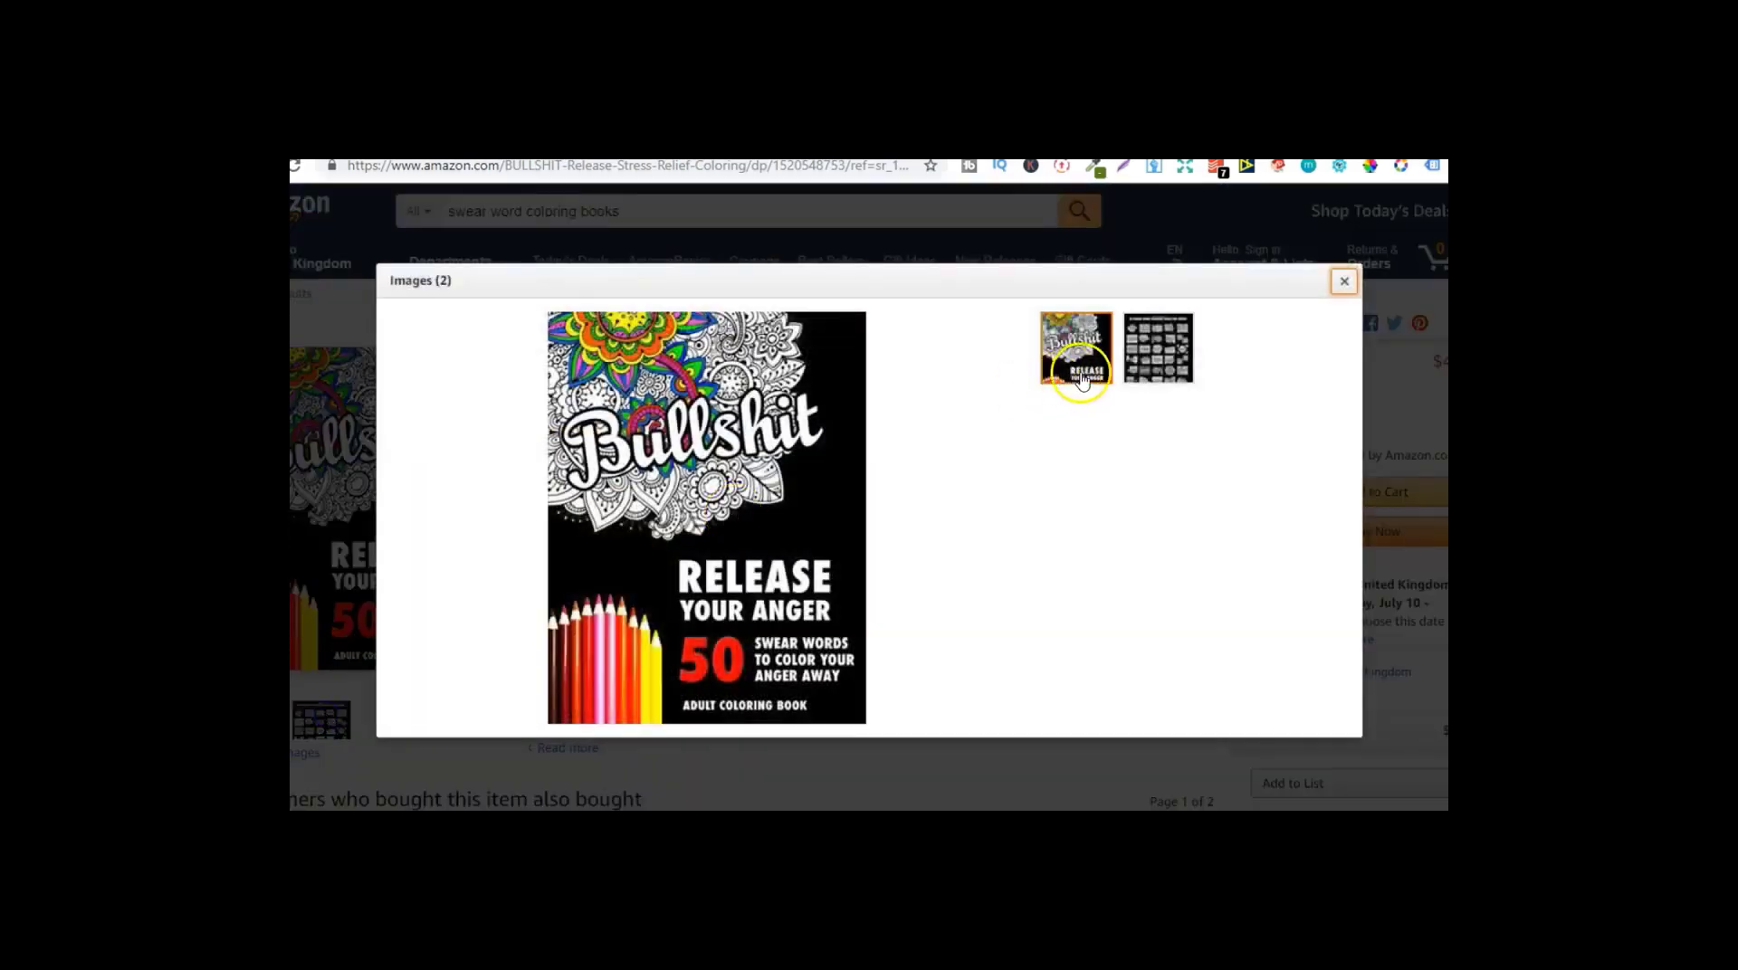
pyautogui.click(1131, 353)
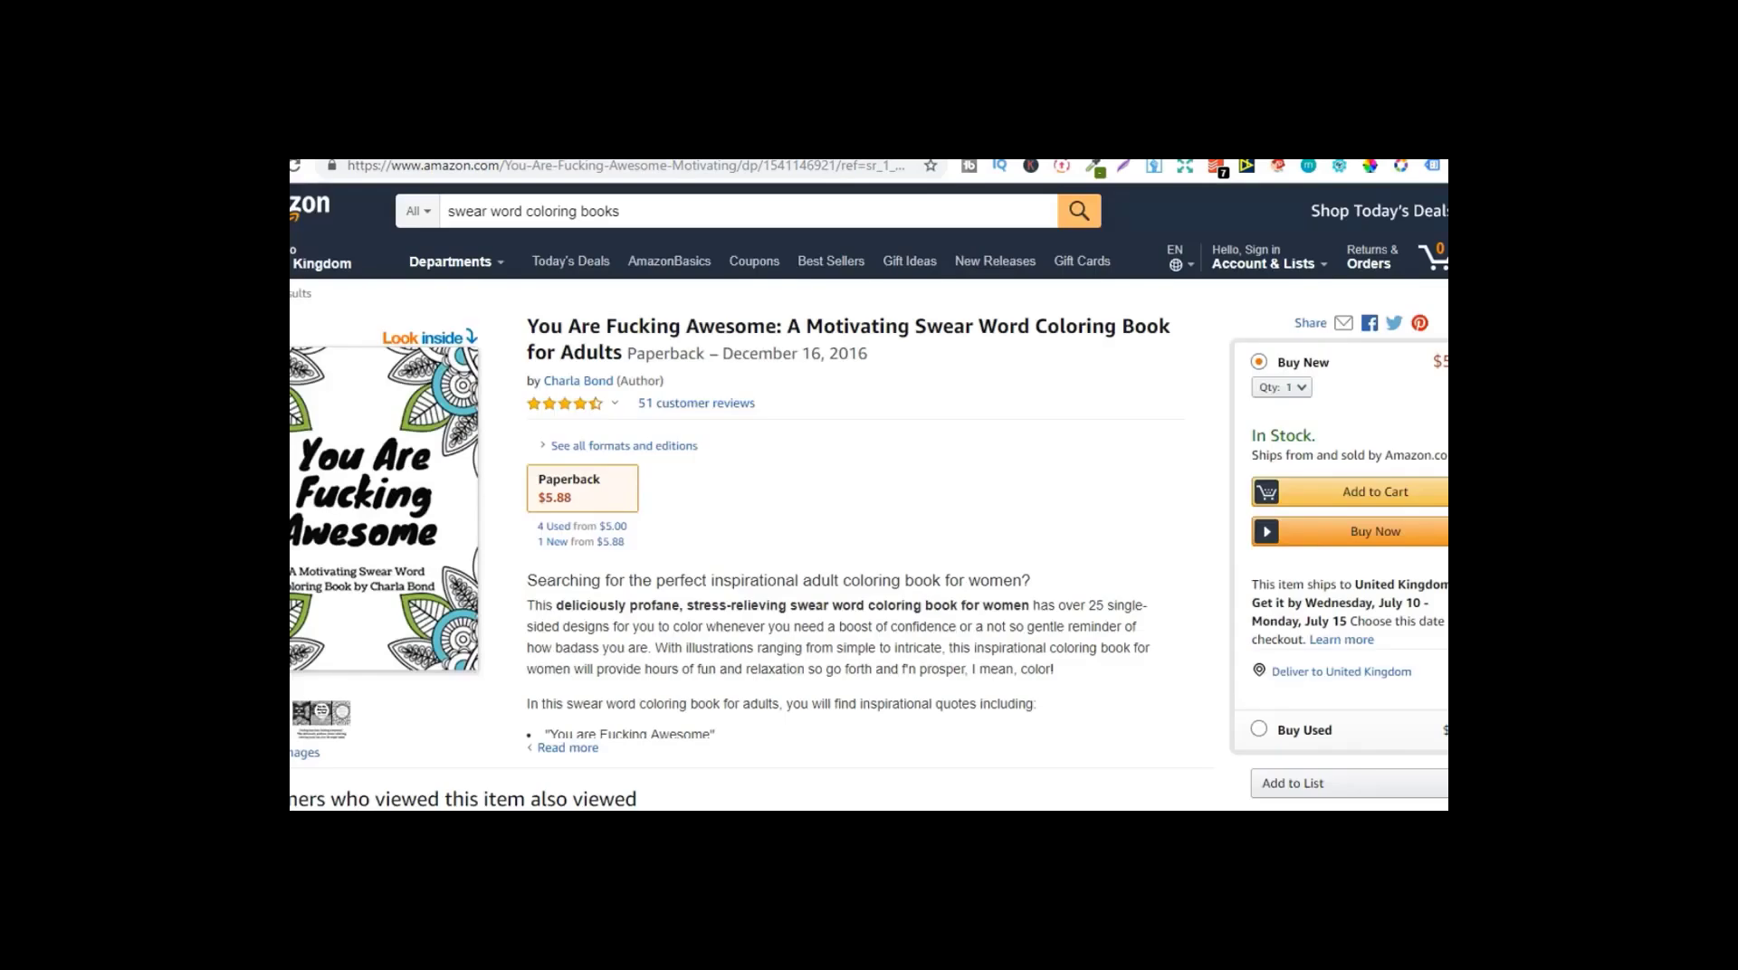
pyautogui.click(323, 719)
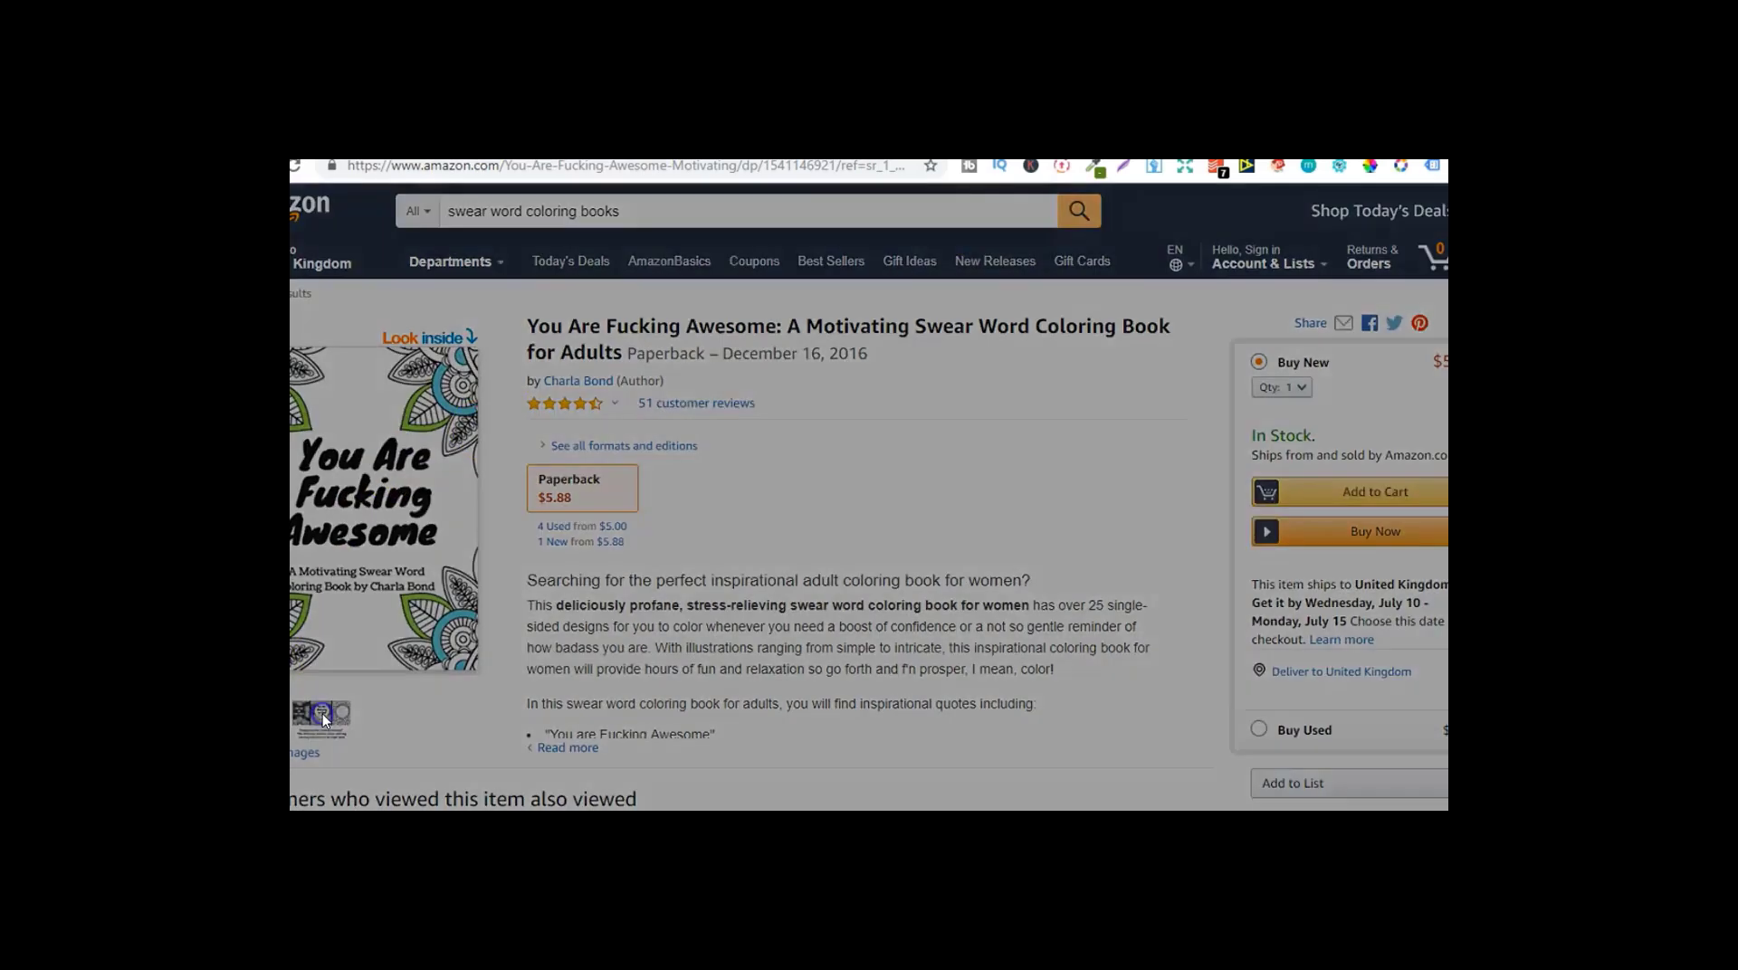
pyautogui.click(1165, 363)
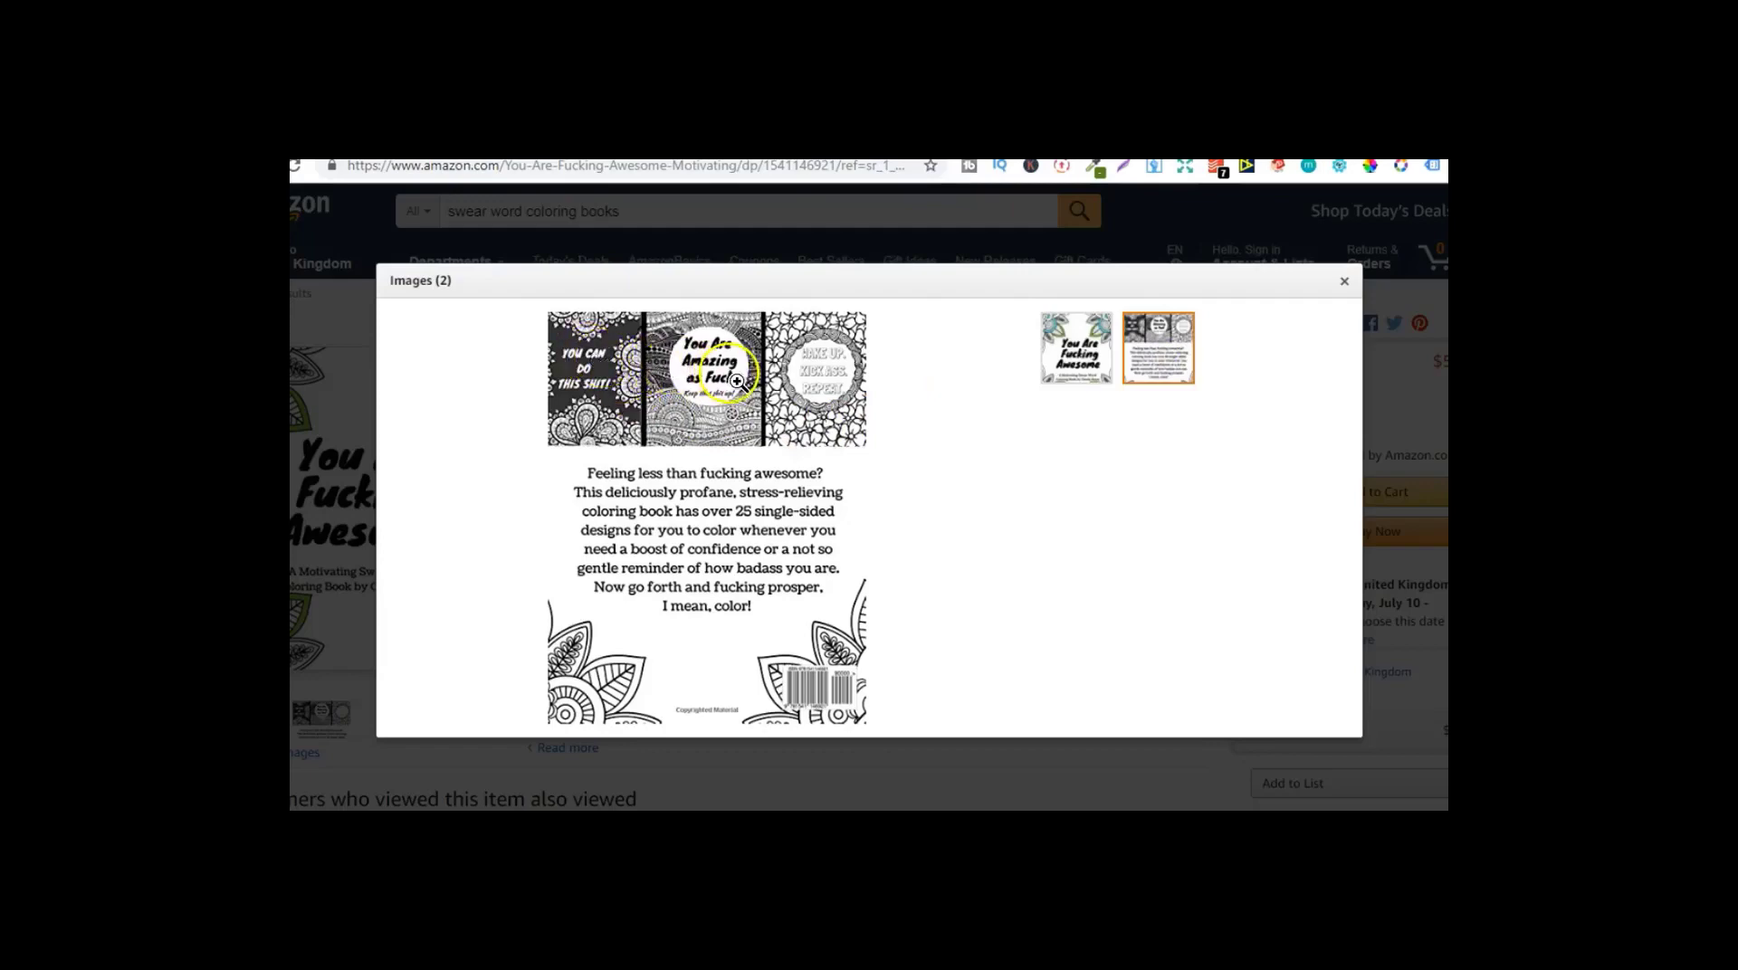
pyautogui.click(1344, 281)
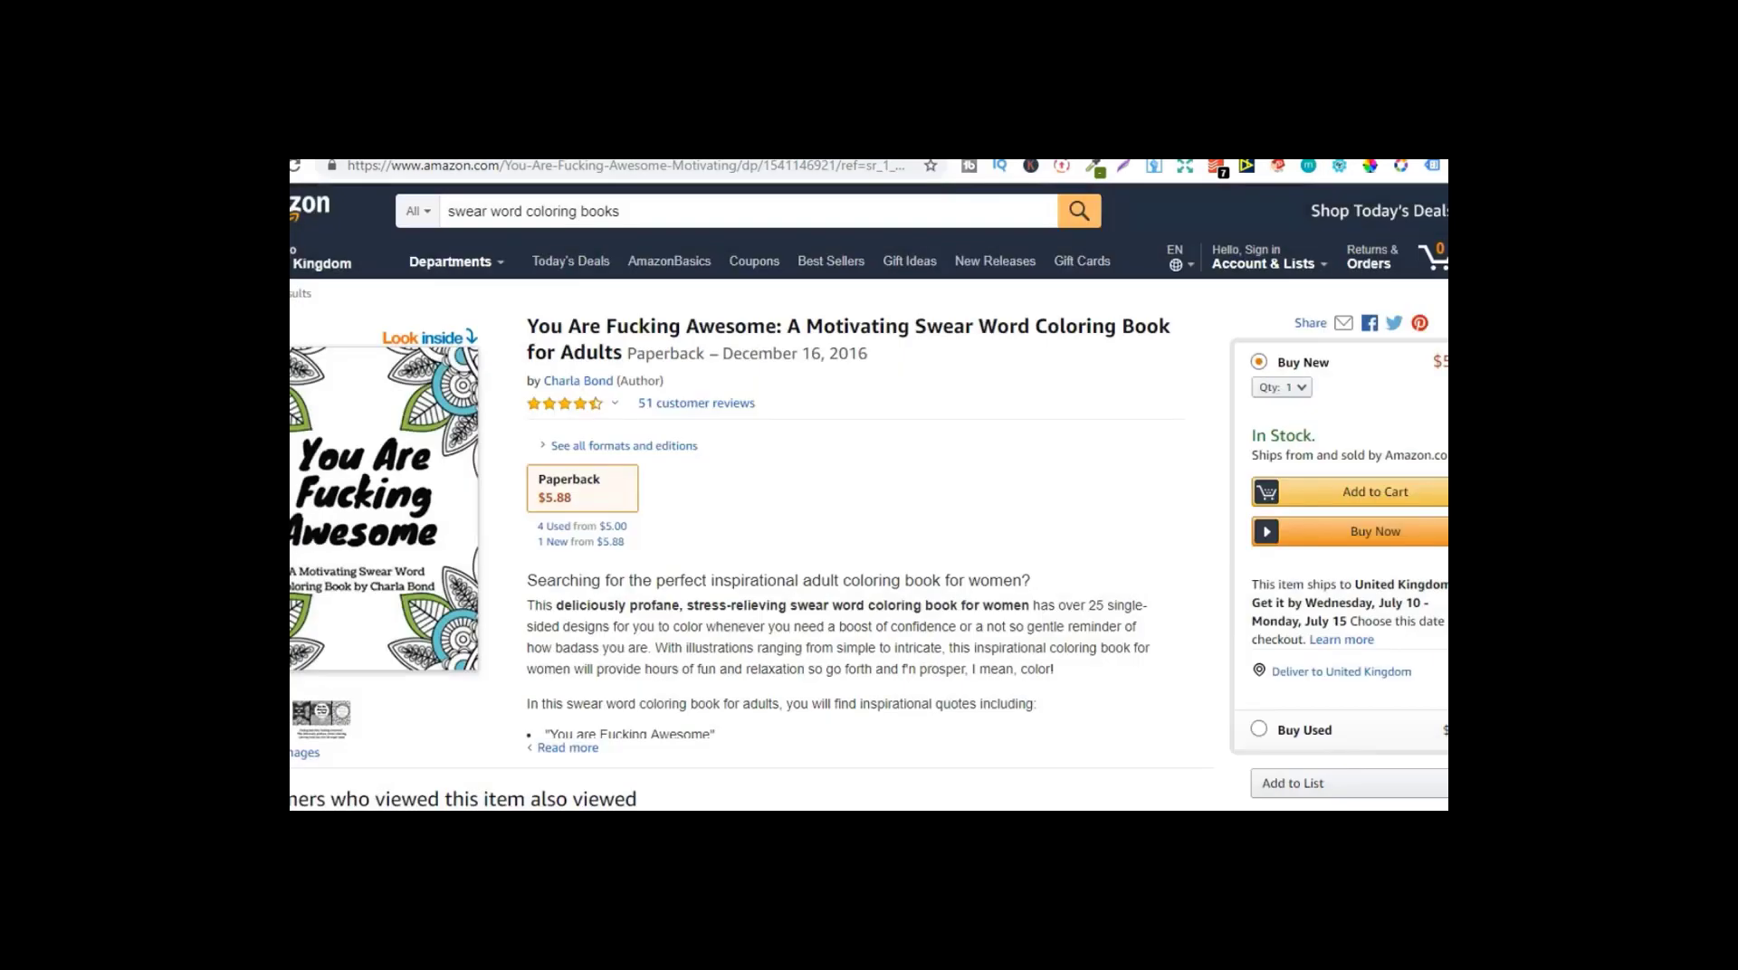
# Step: Check the Best Sellers Rank in the product details of the "You Are Fucking Awesome" listing, then go through the "BULLSHIT" listing's details
pyautogui.scroll(-10, 869, 489)
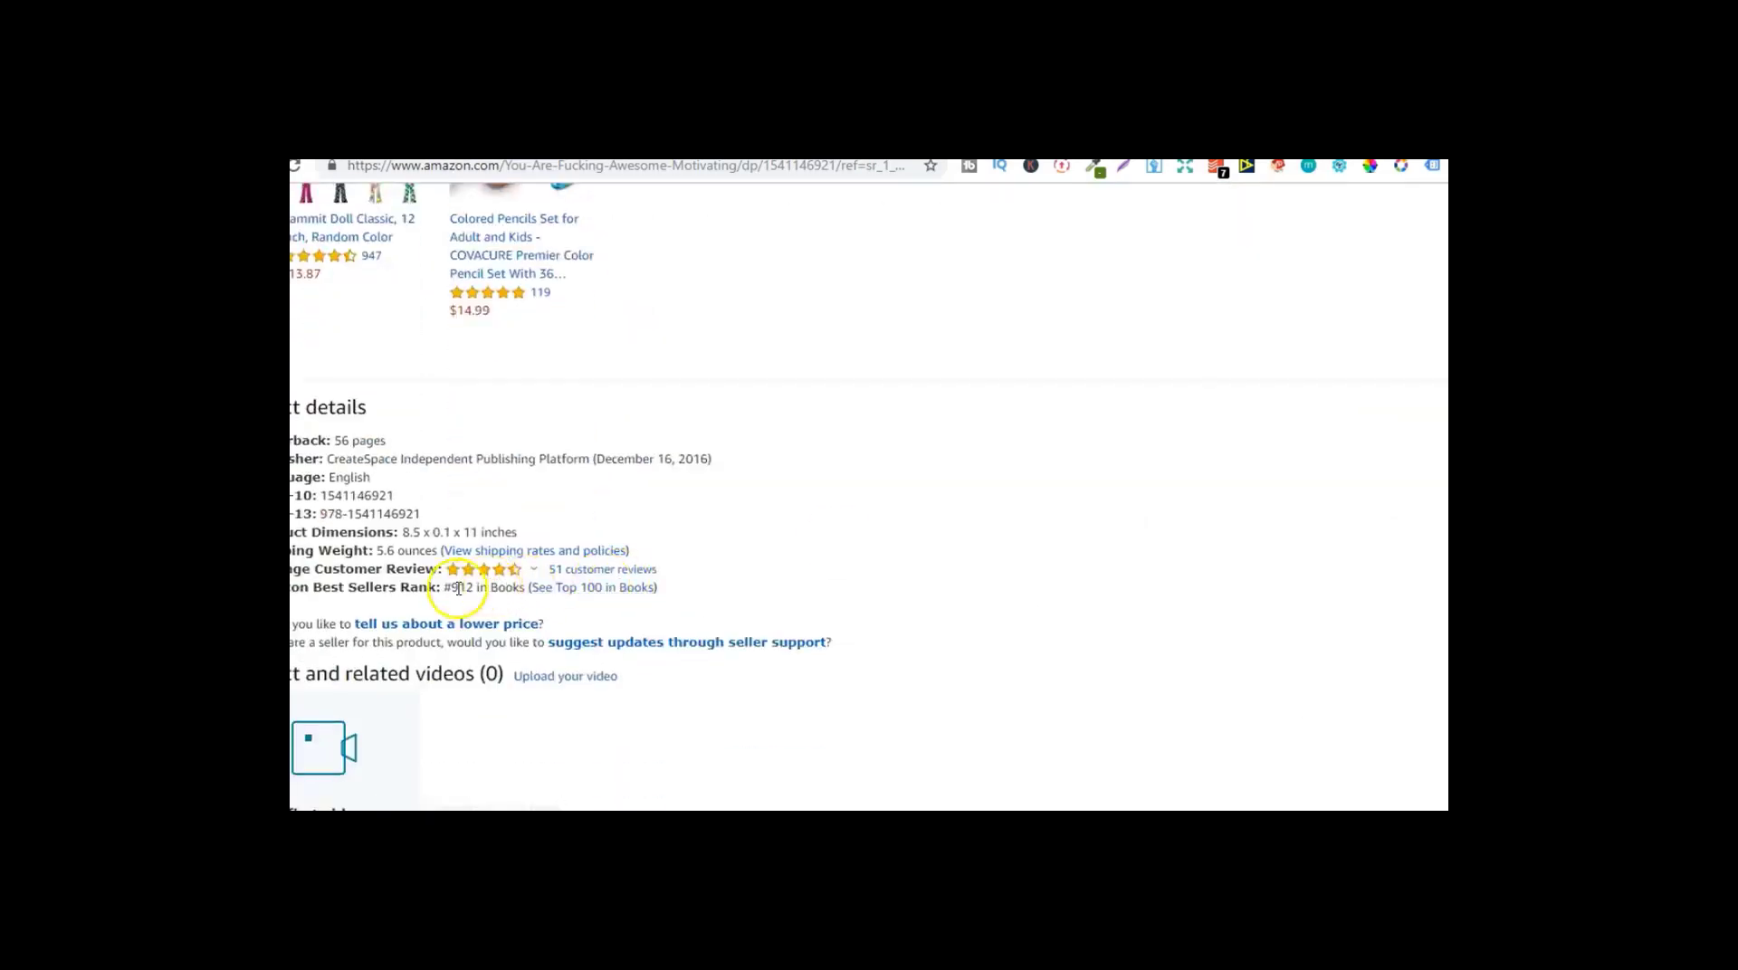
pyautogui.moveTo(458, 588); pyautogui.dragTo(475, 587)
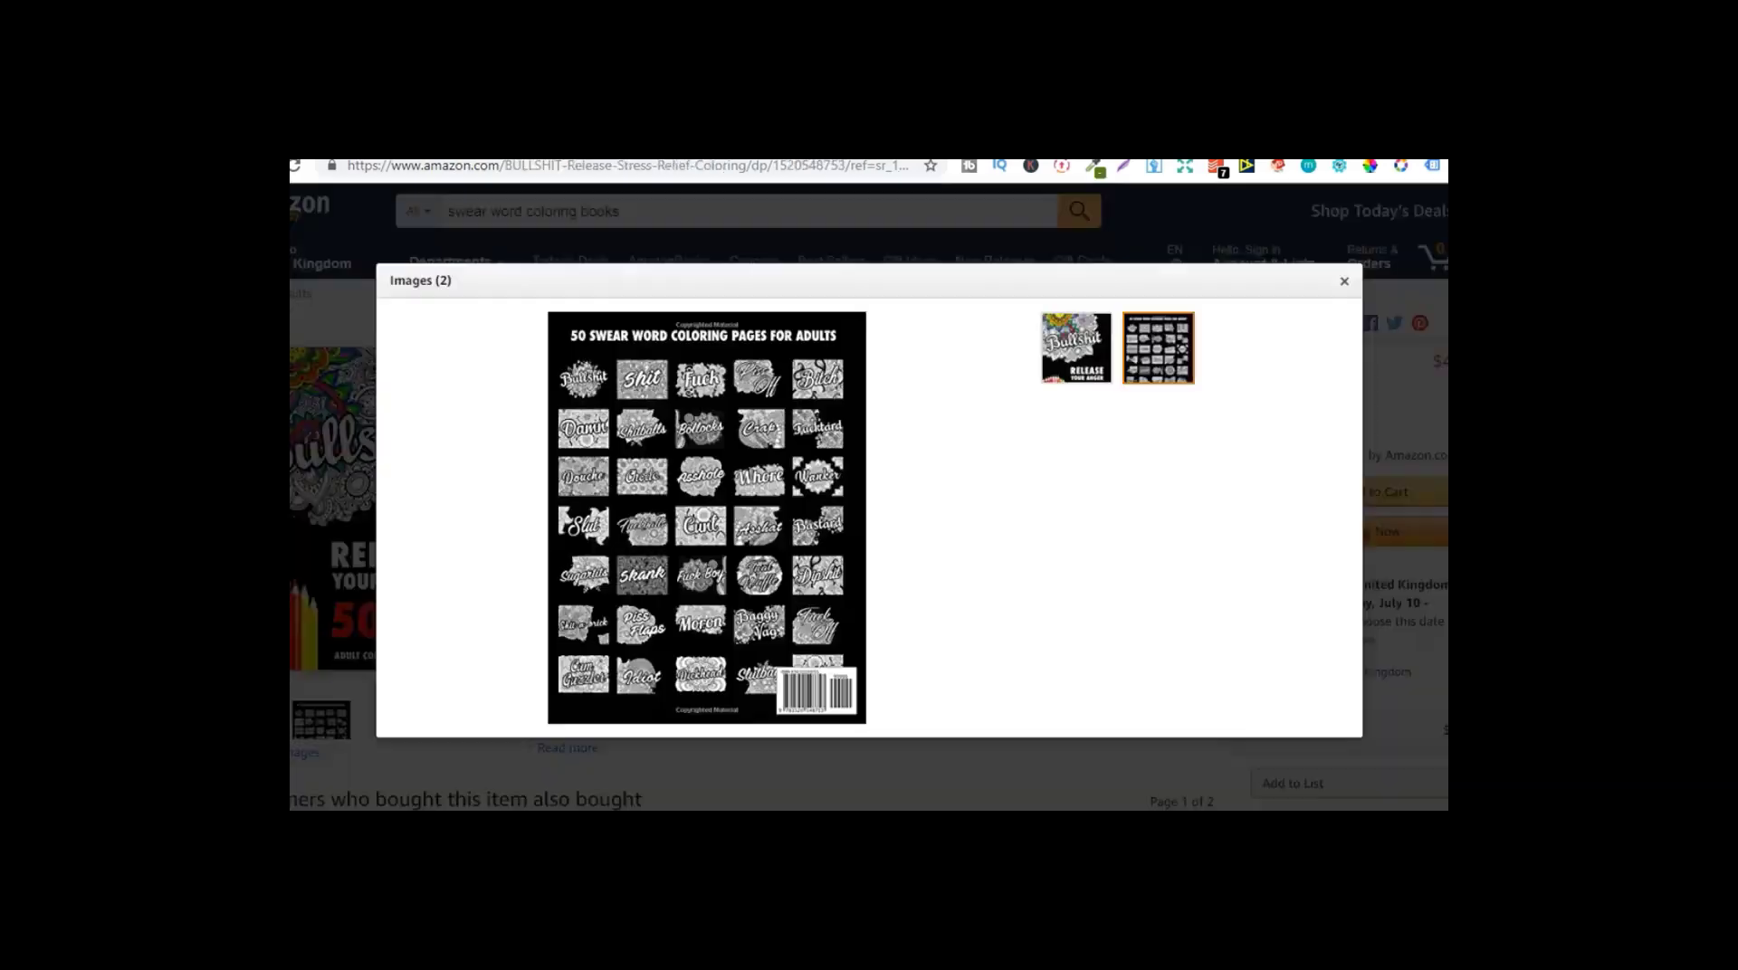
pyautogui.click(1344, 281)
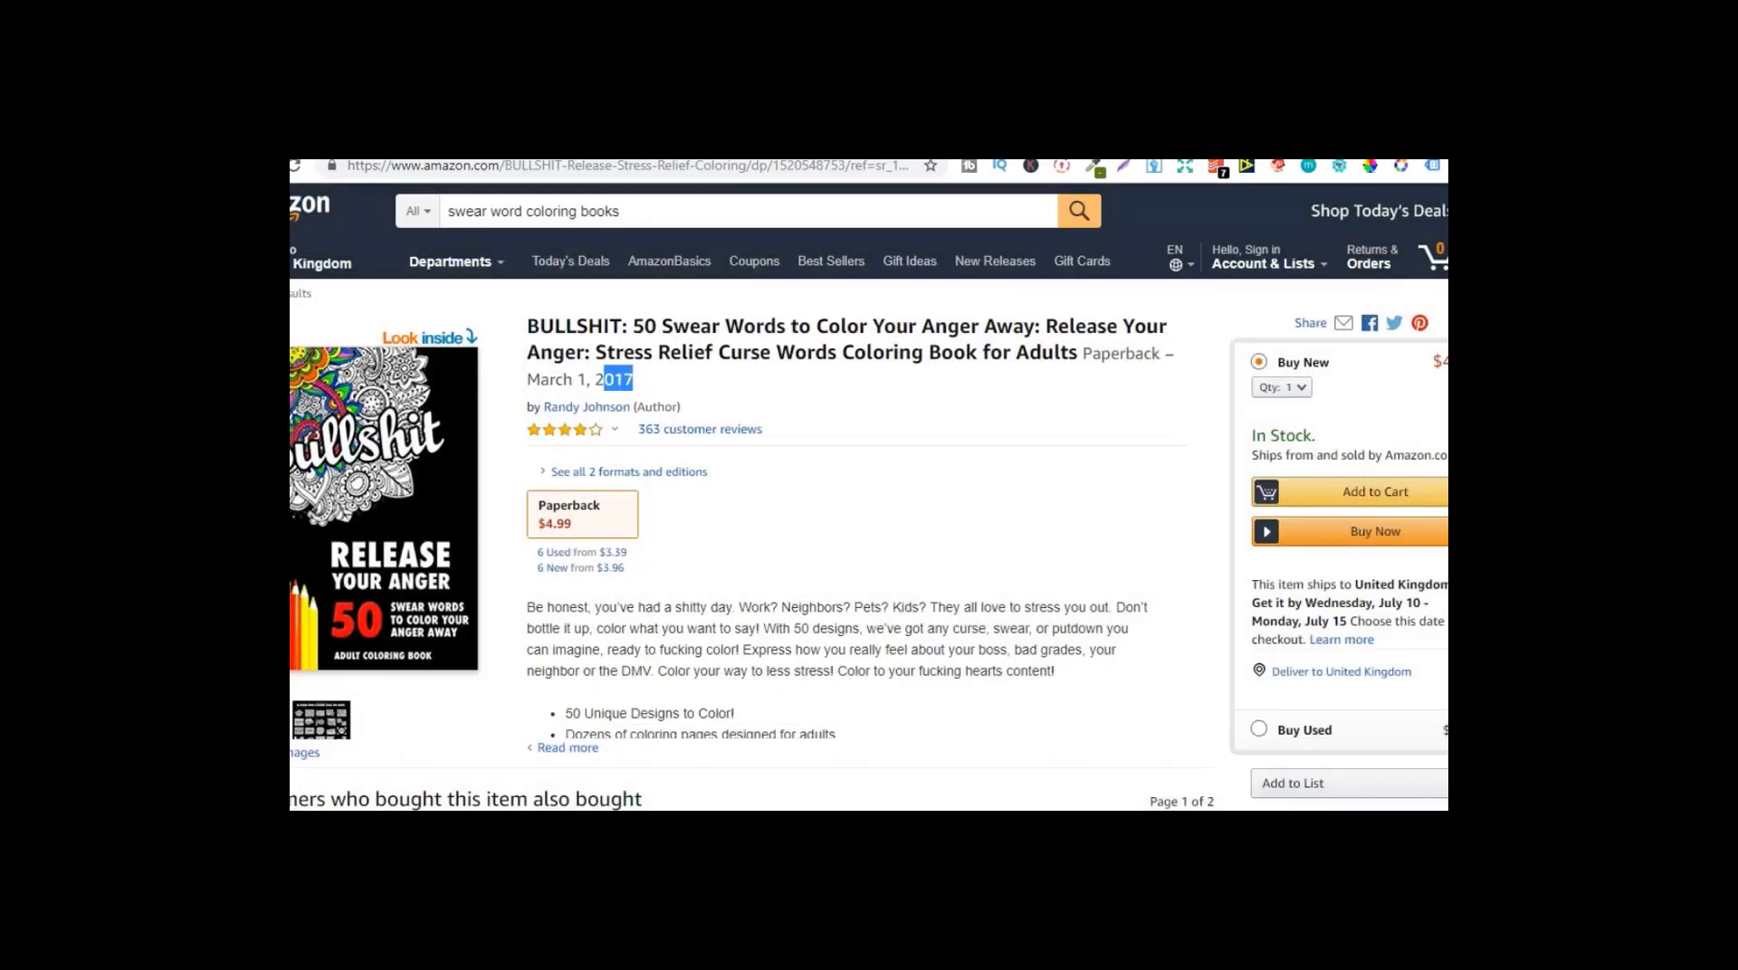
pyautogui.scroll(-5, 1344, 281)
pyautogui.scroll(-6, 715, 317)
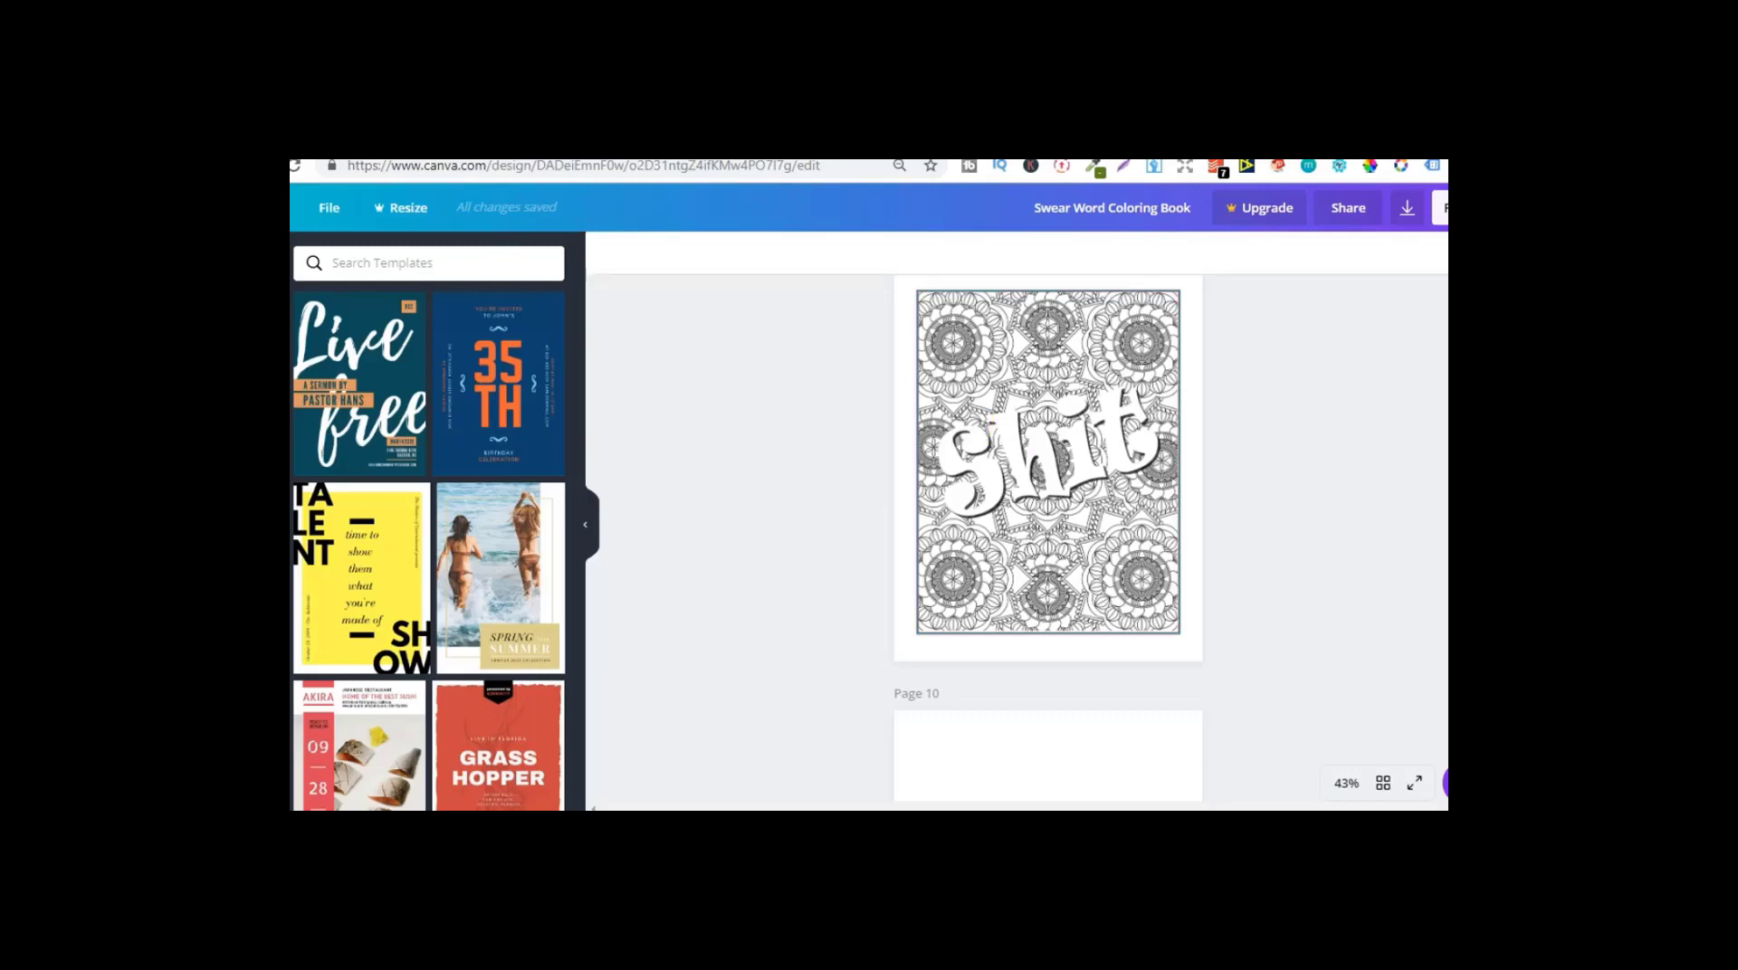
# Step: Switch to the Mandala Patterns design and examine the finished pattern pages from page 5 to page 9, ending at blank page 10
pyautogui.hotkey('ctrl', 'Tab')
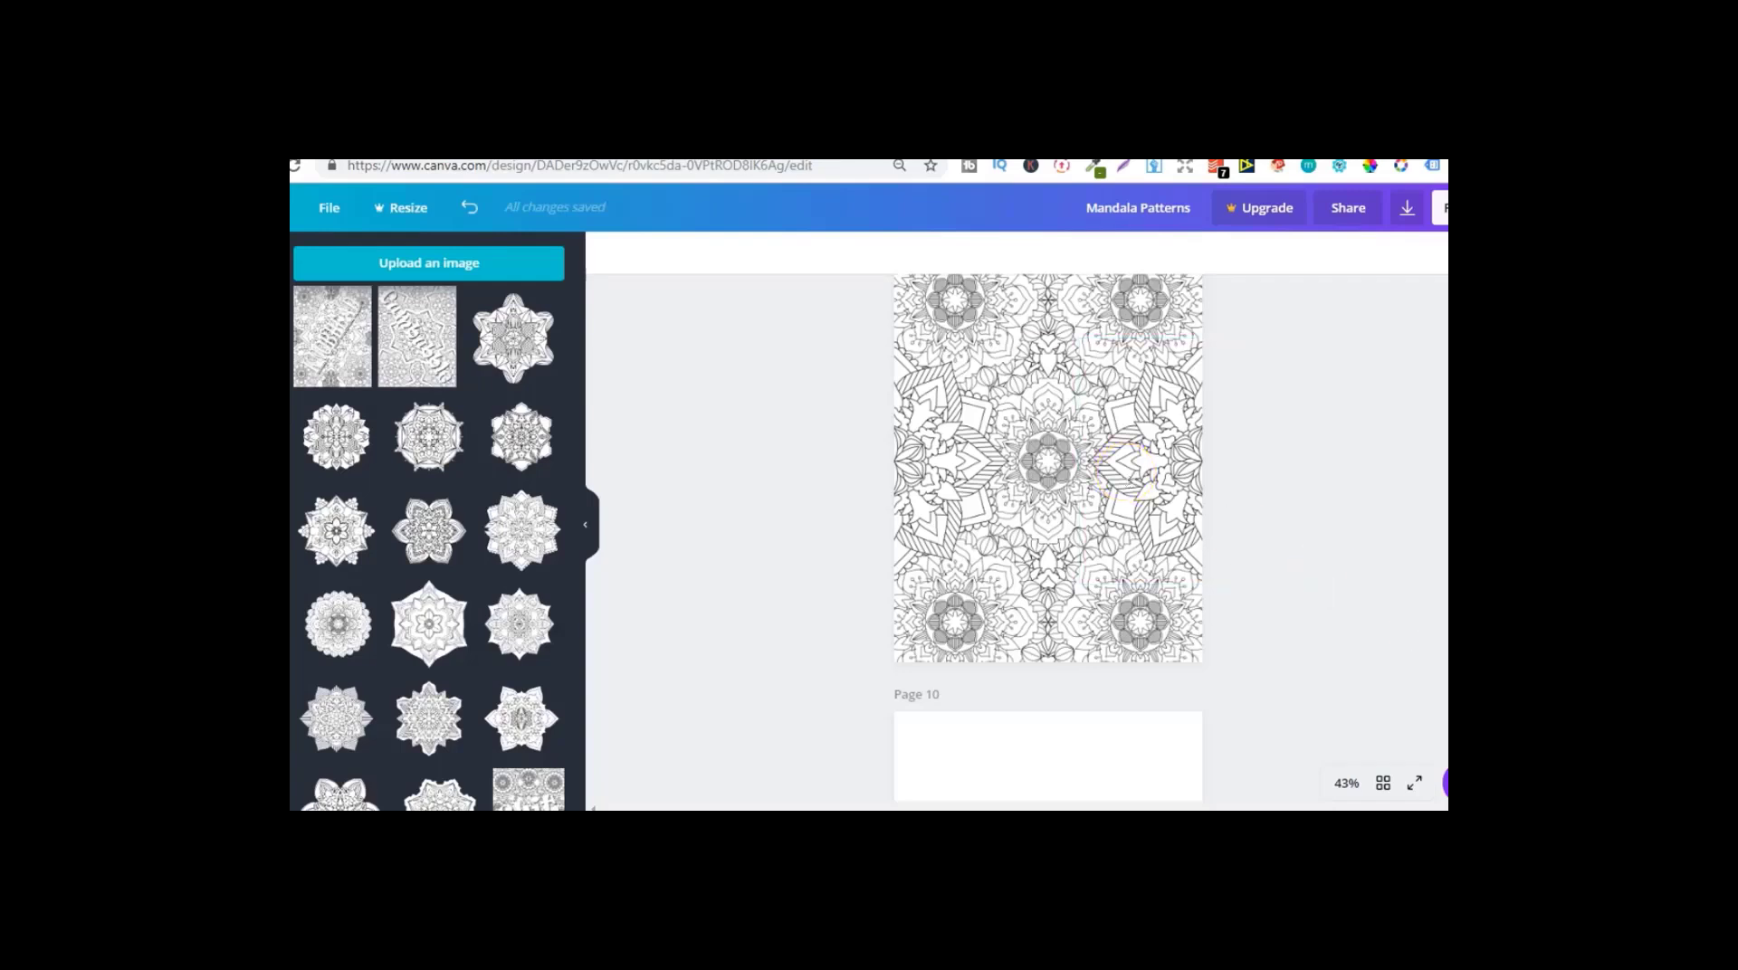
pyautogui.scroll(10, 1048, 538)
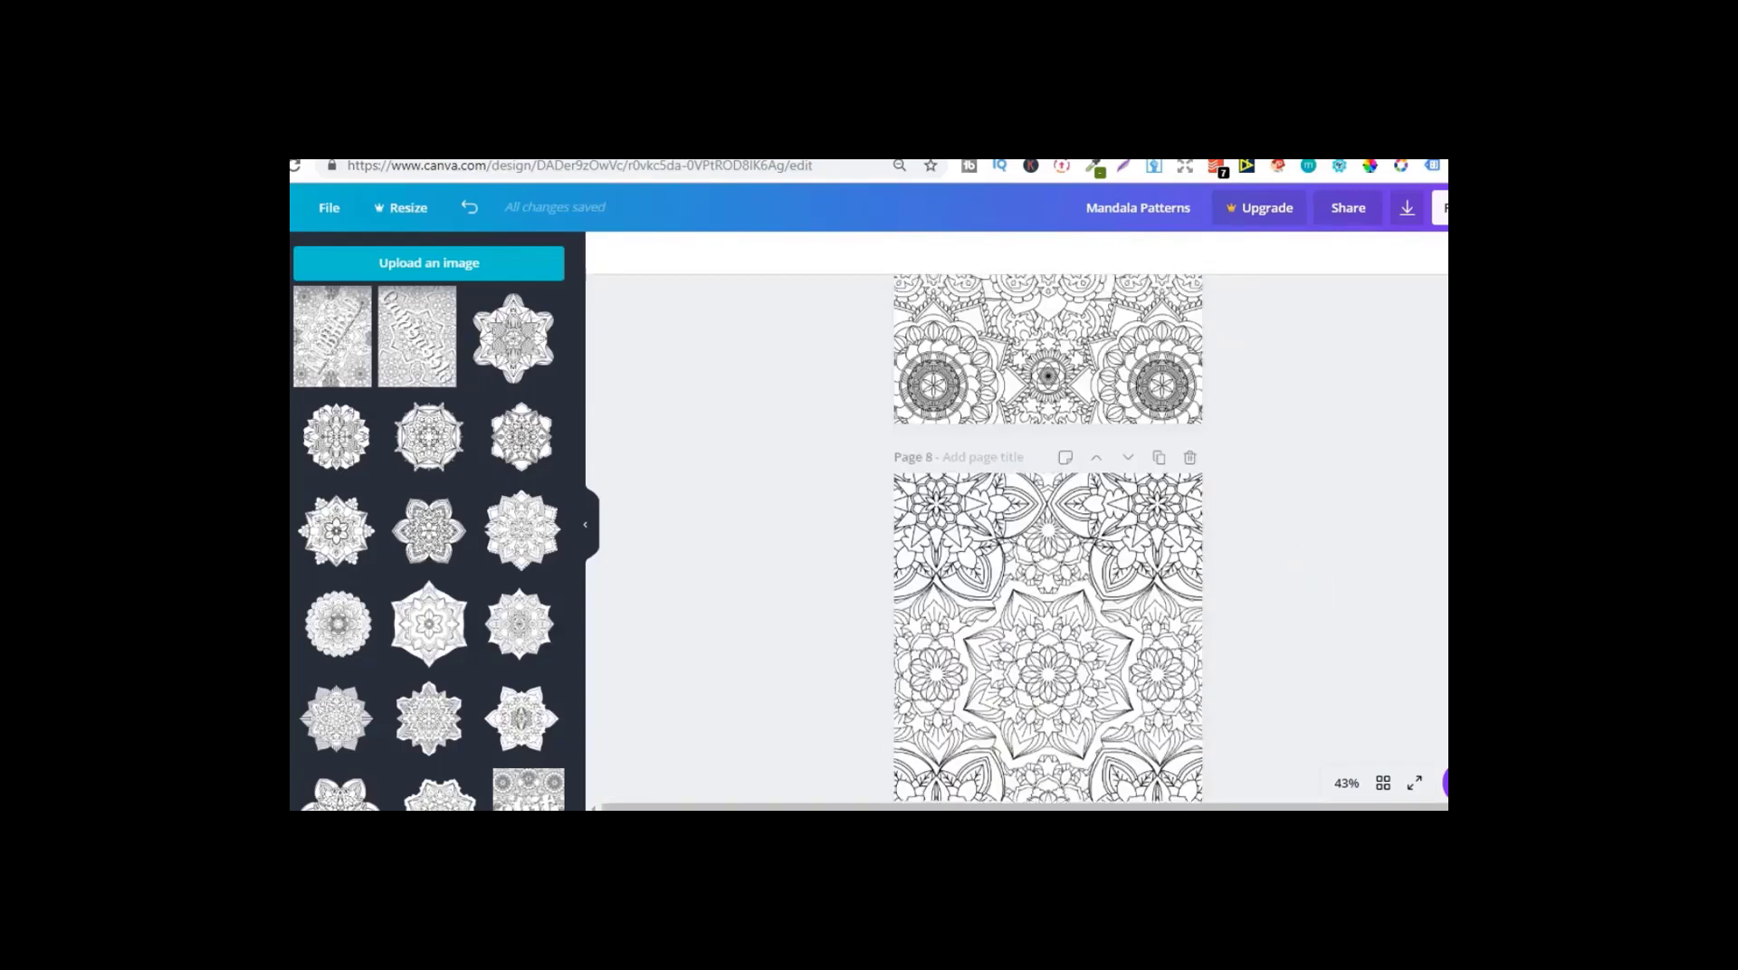
pyautogui.scroll(8, 1048, 538)
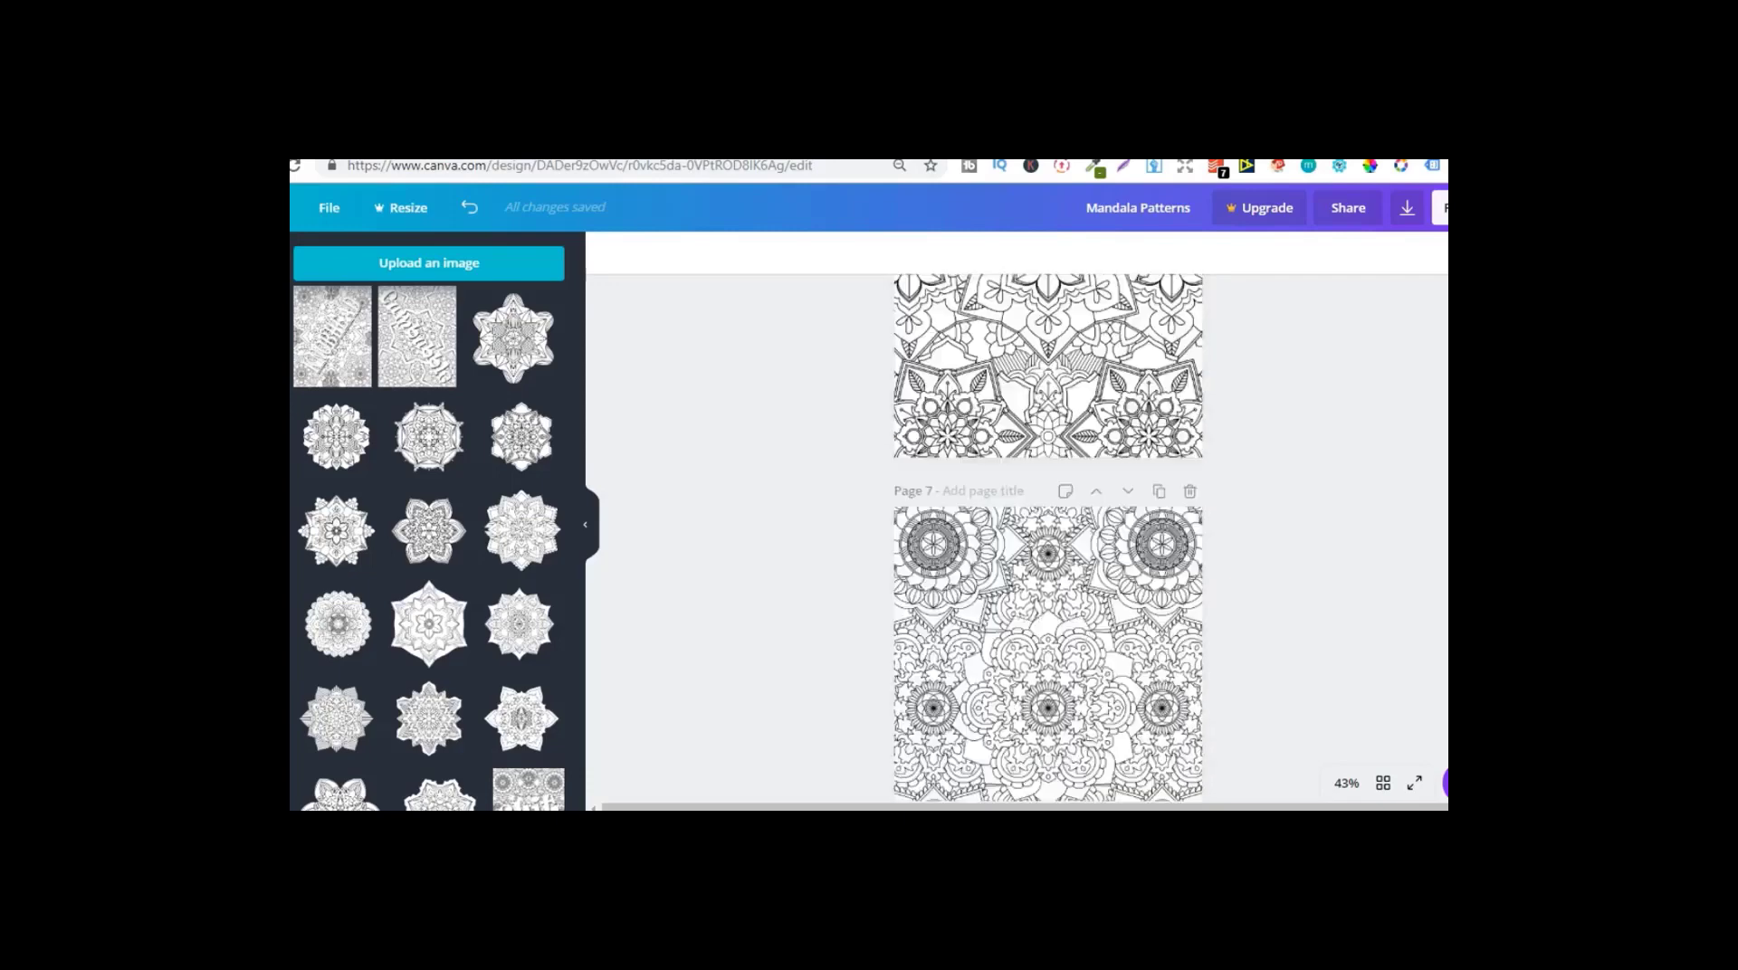
pyautogui.scroll(8, 1048, 538)
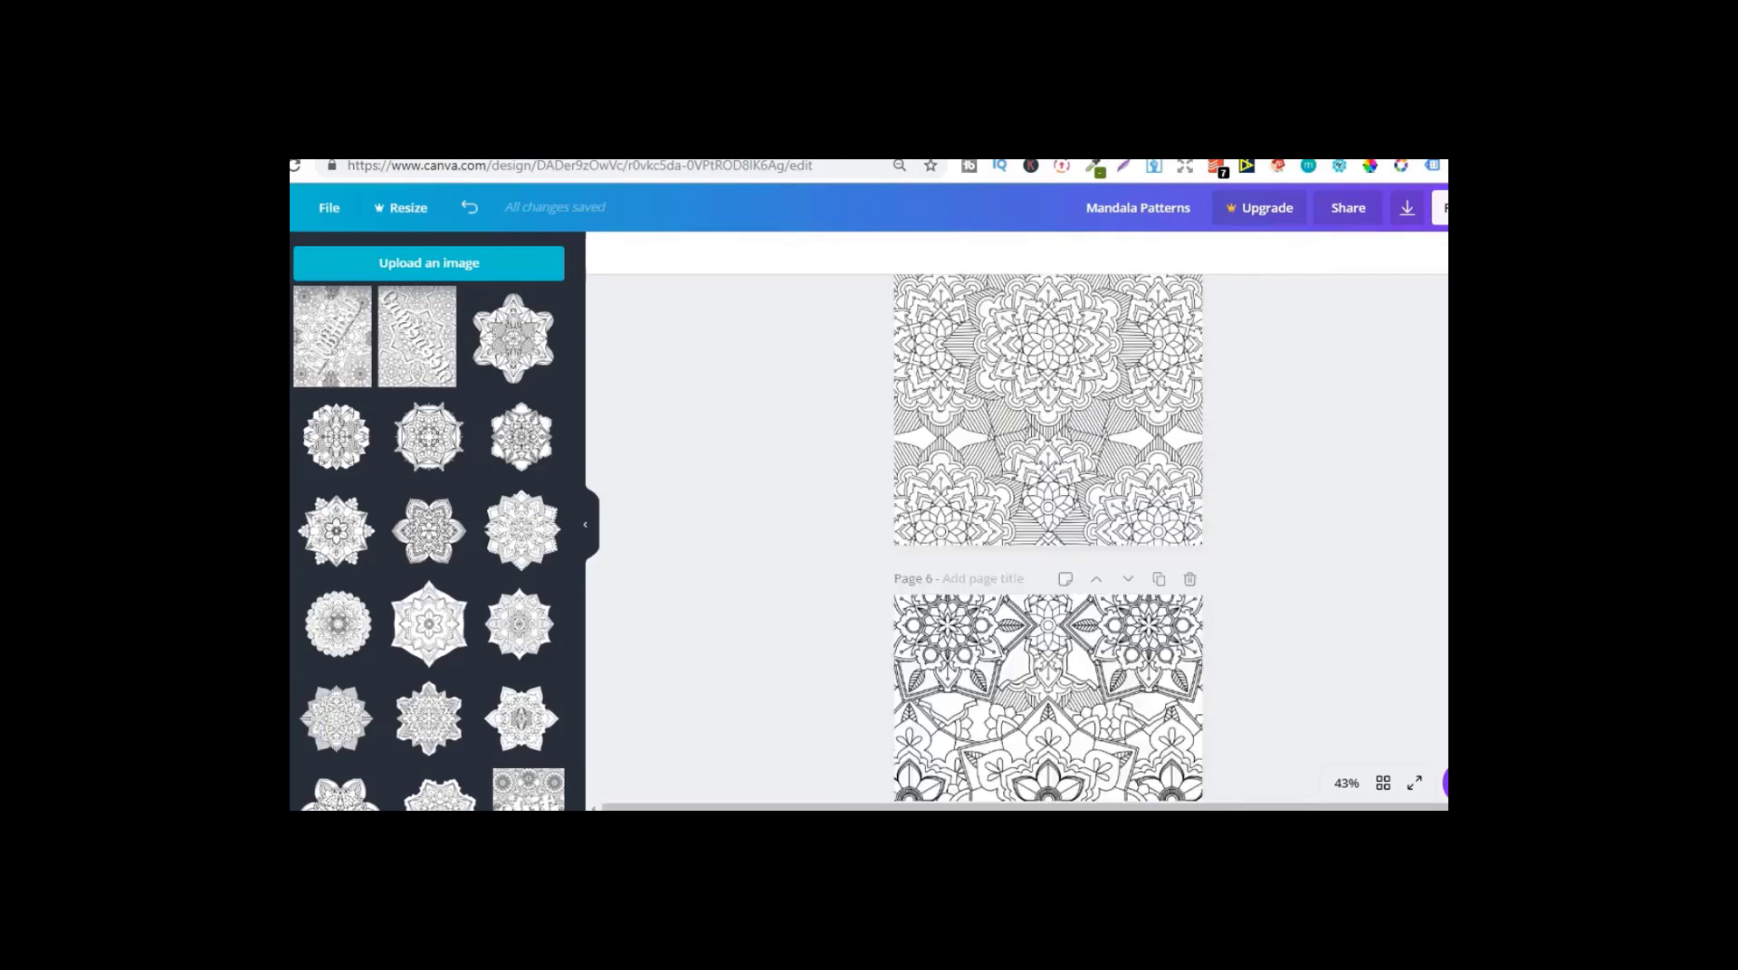
pyautogui.scroll(3, 1048, 537)
pyautogui.scroll(-4, 1048, 538)
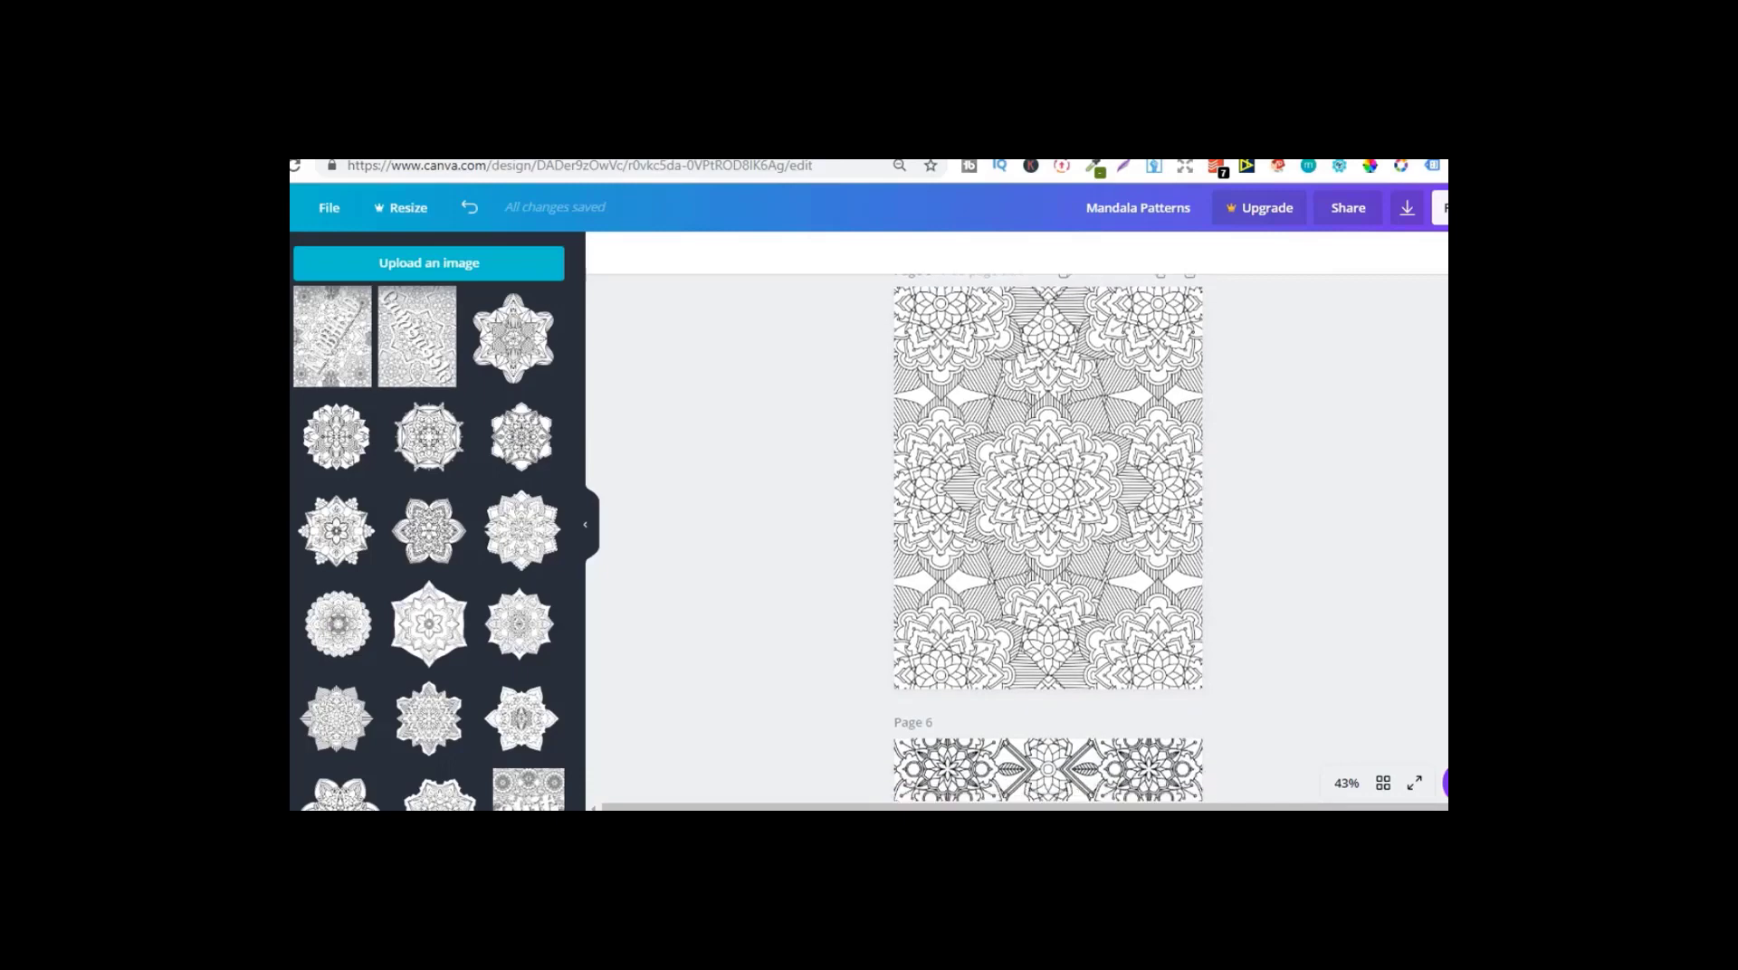
pyautogui.scroll(-20, 1048, 537)
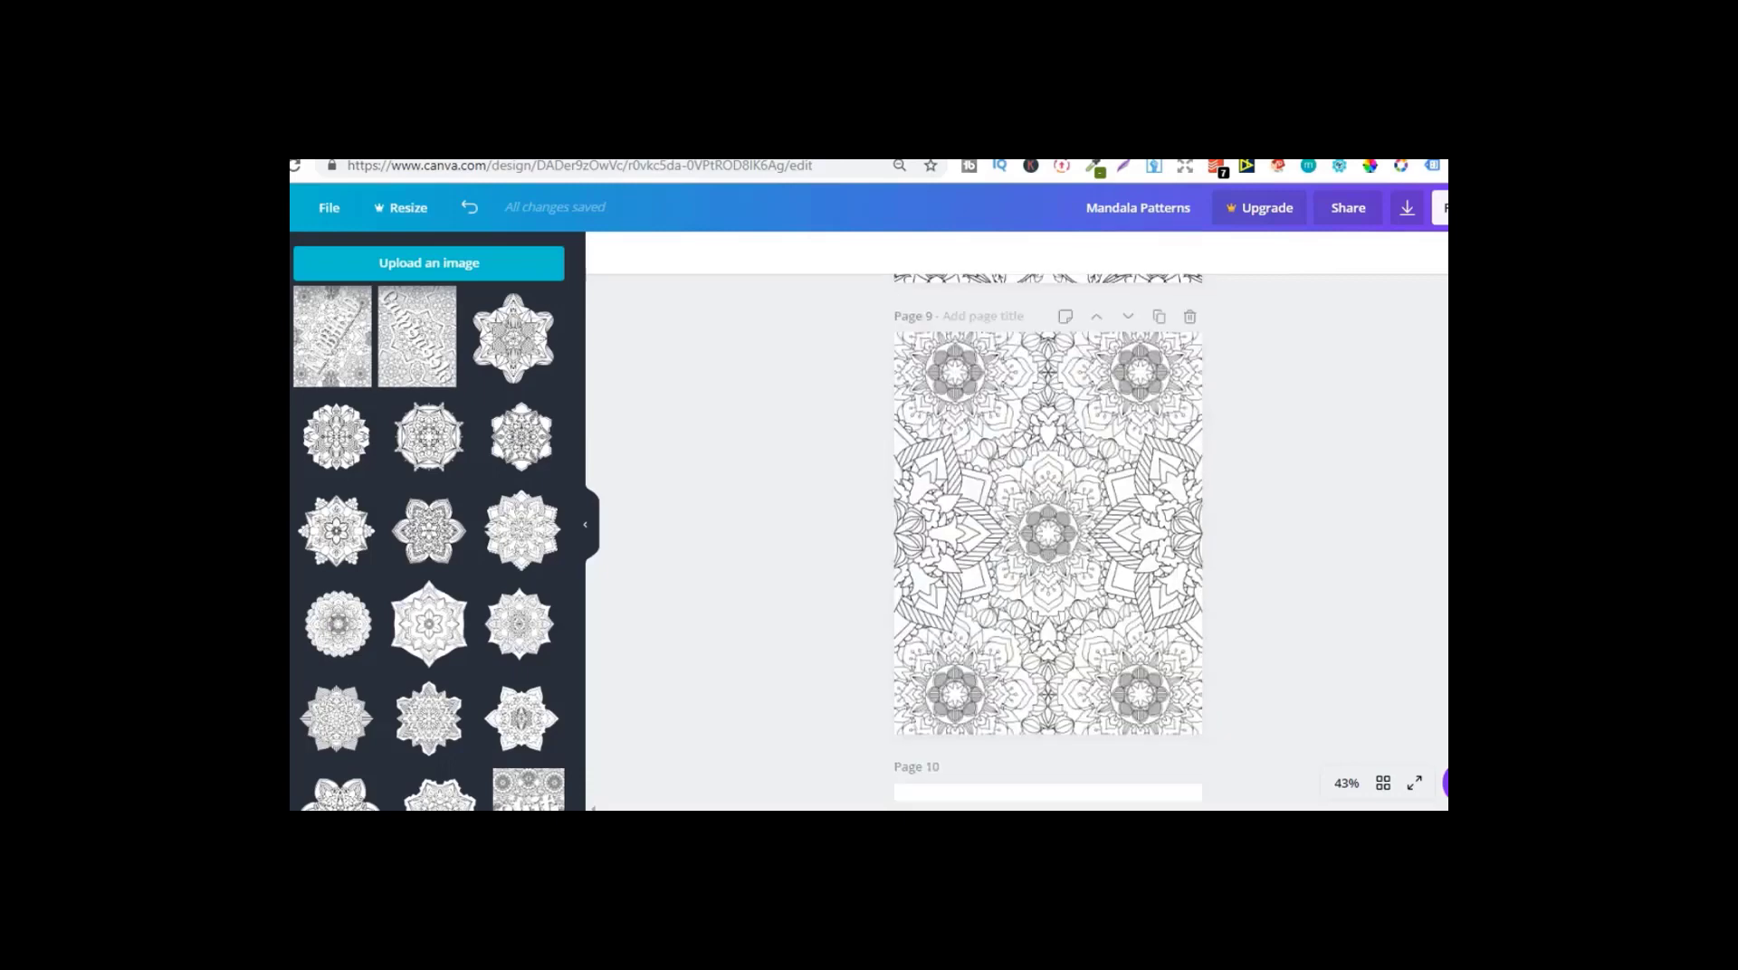
pyautogui.scroll(-4, 1090, 477)
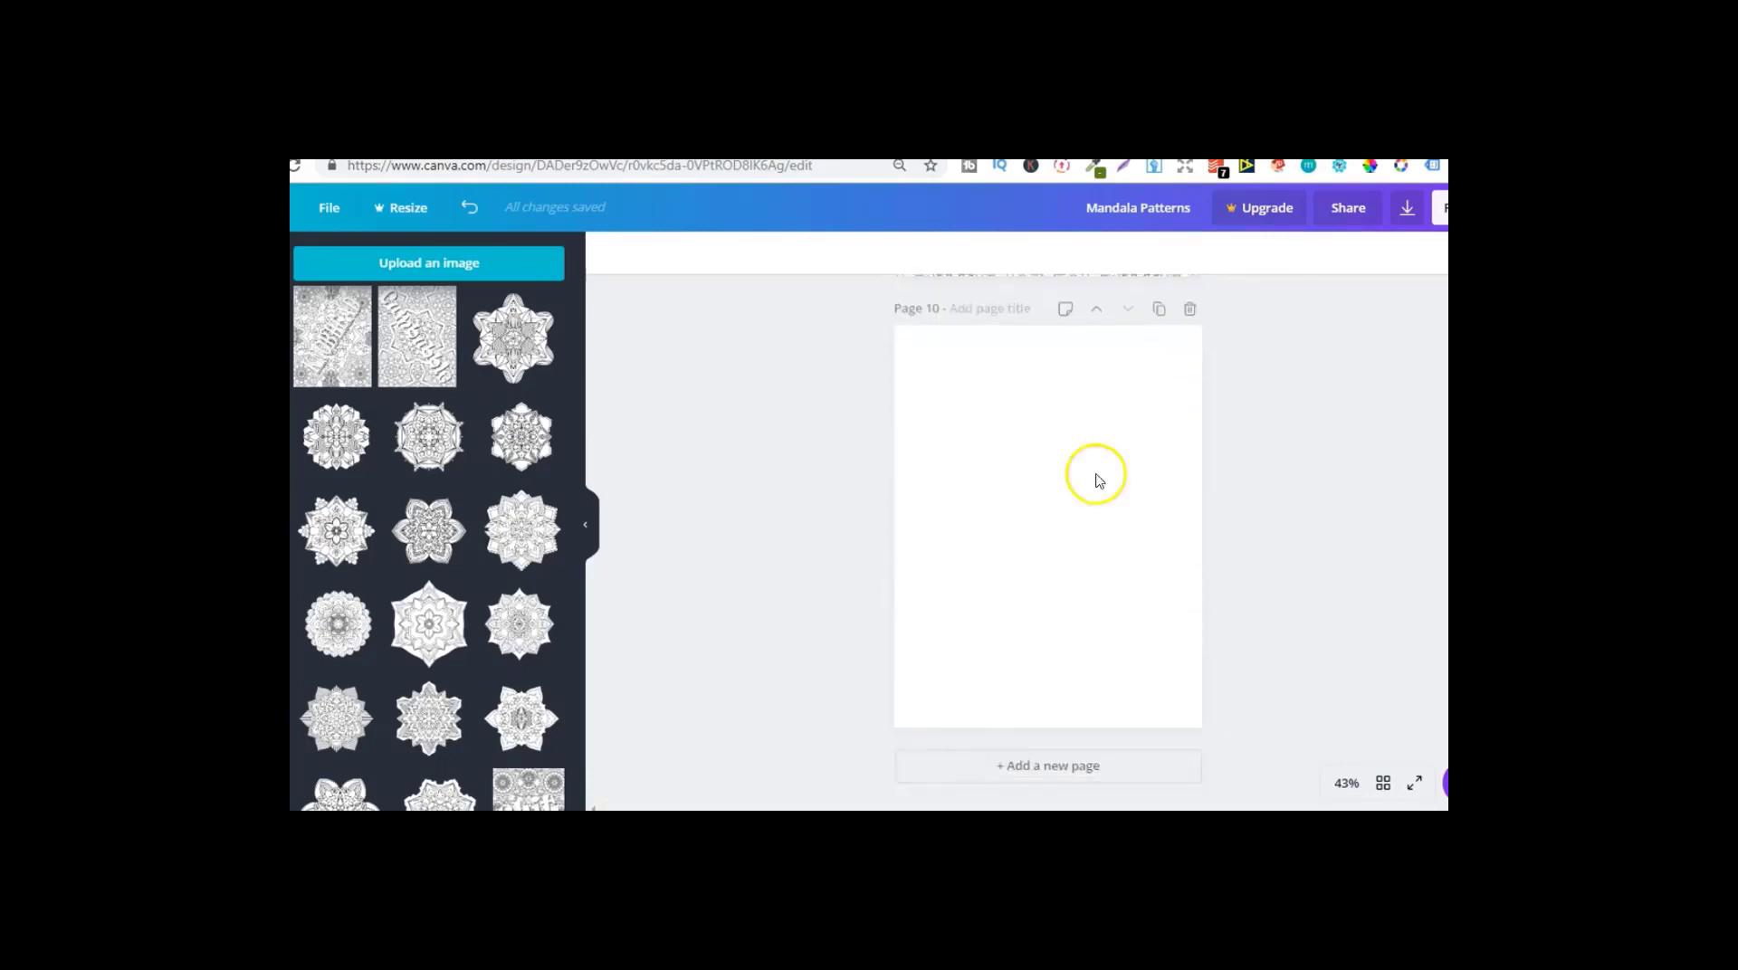
# Step: Check the page dimensions of the Mandala Patterns design and look through the uploaded mandala images
pyautogui.click(327, 224)
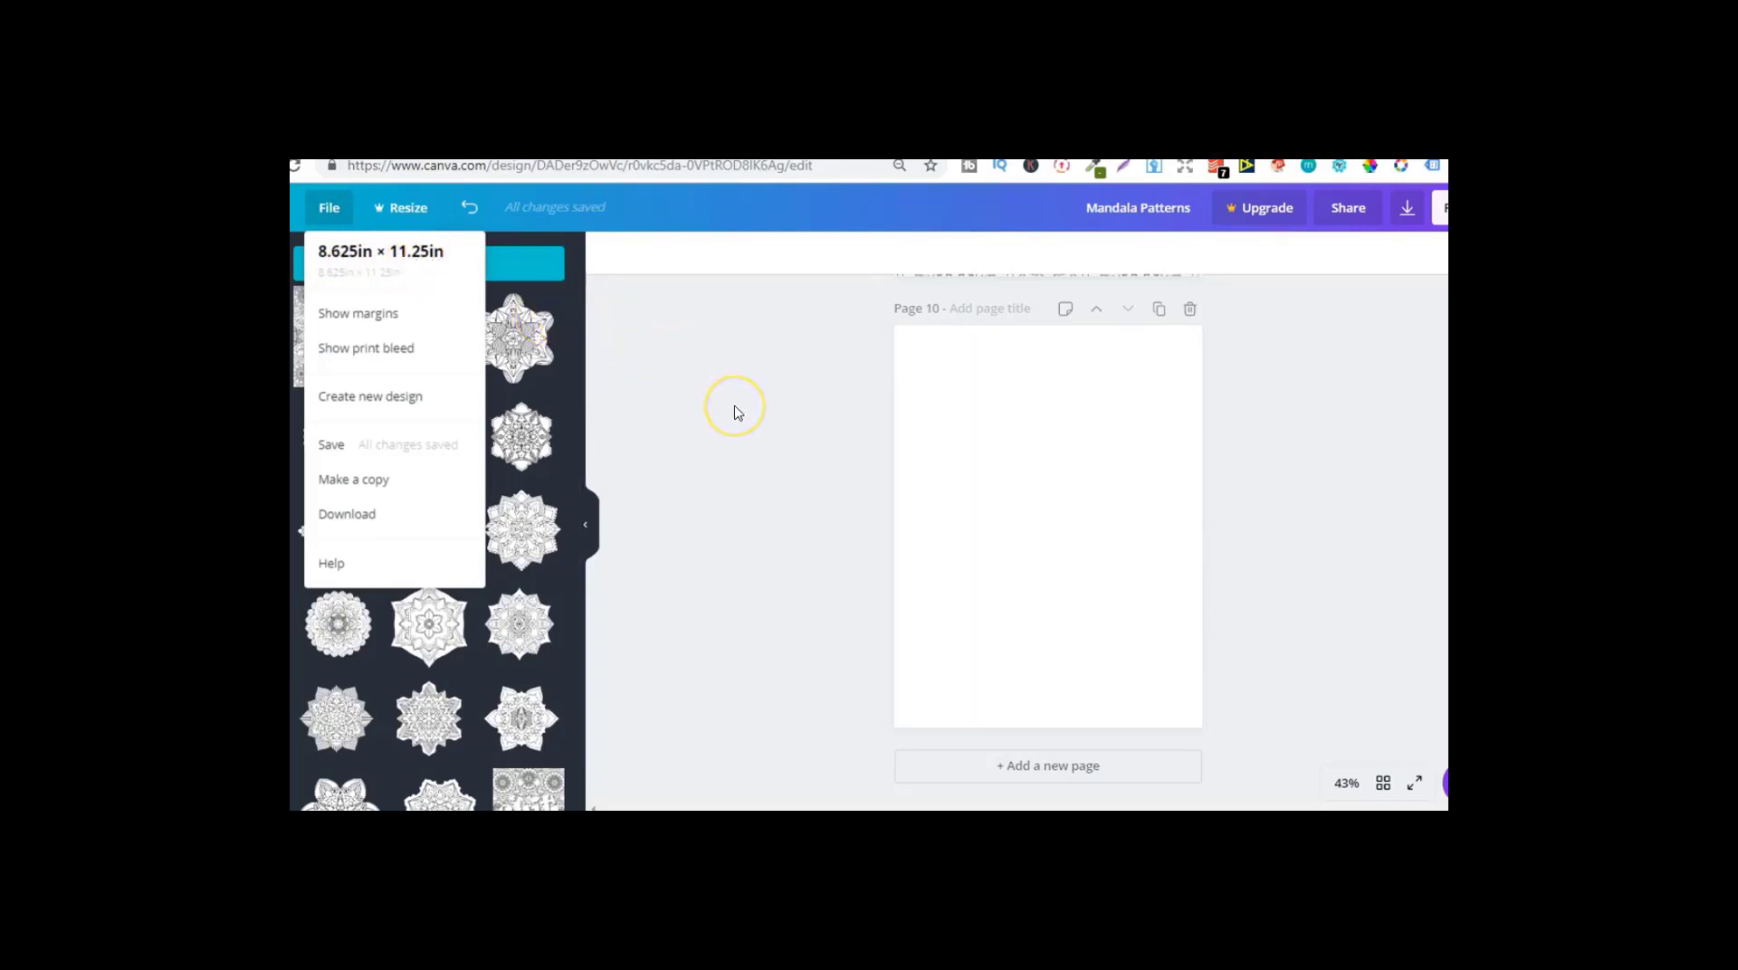
pyautogui.click(793, 457)
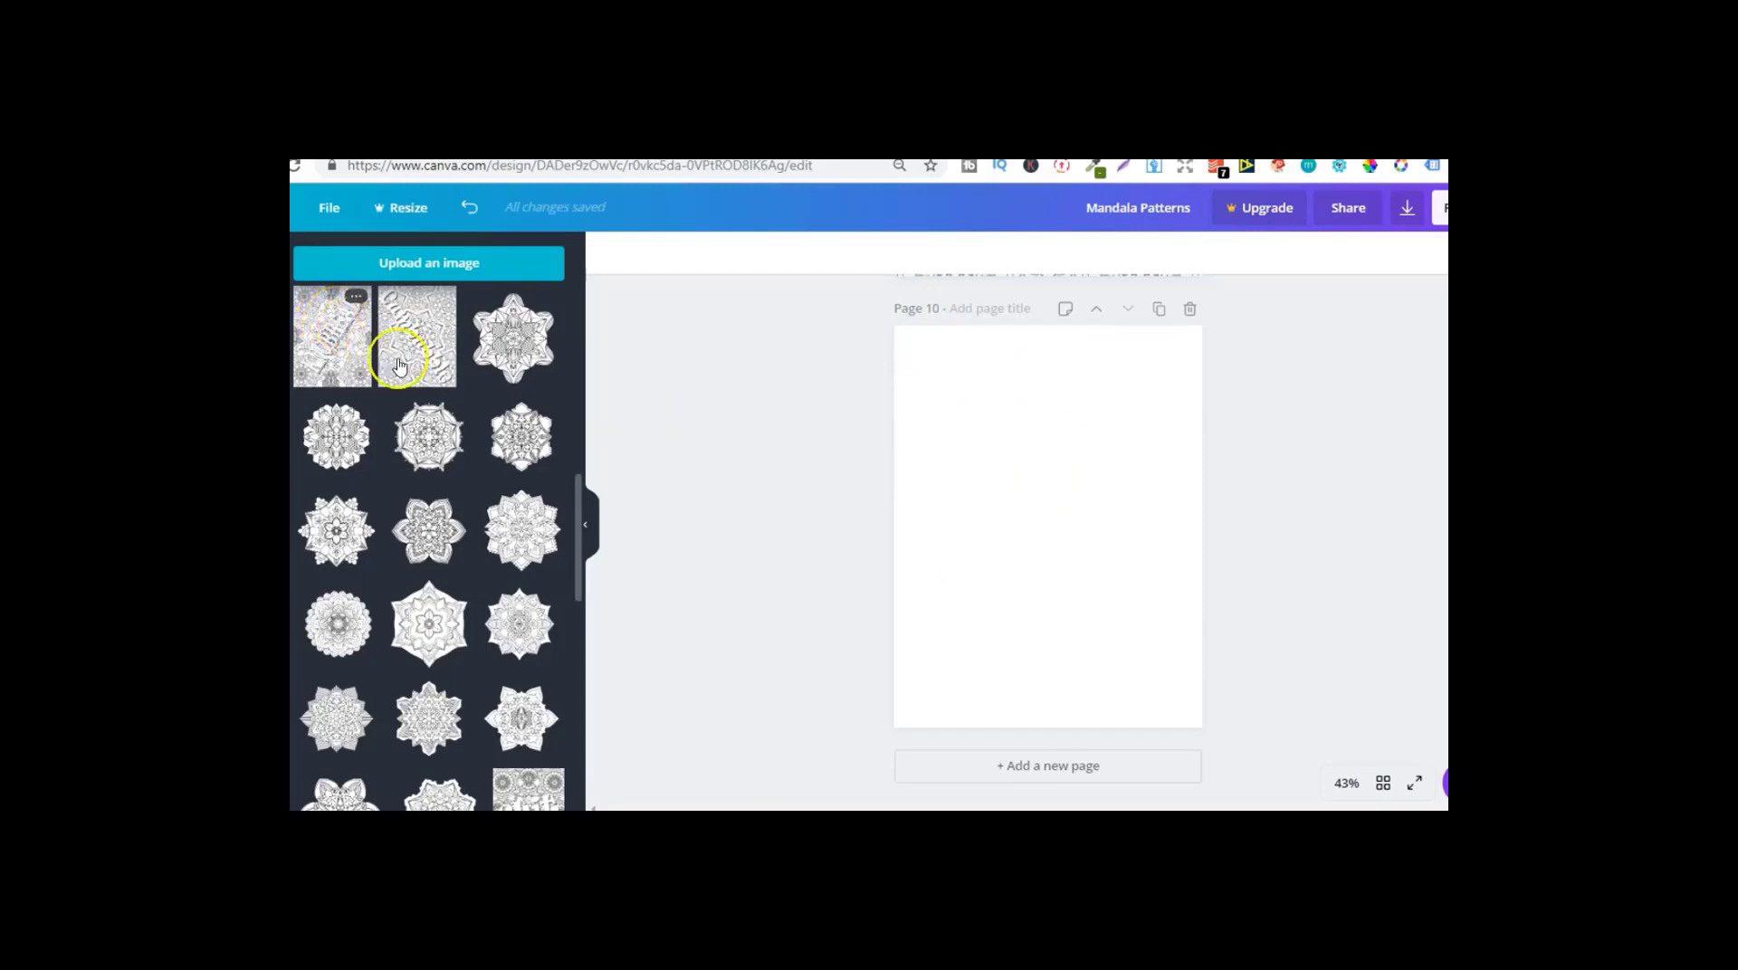
pyautogui.click(658, 416)
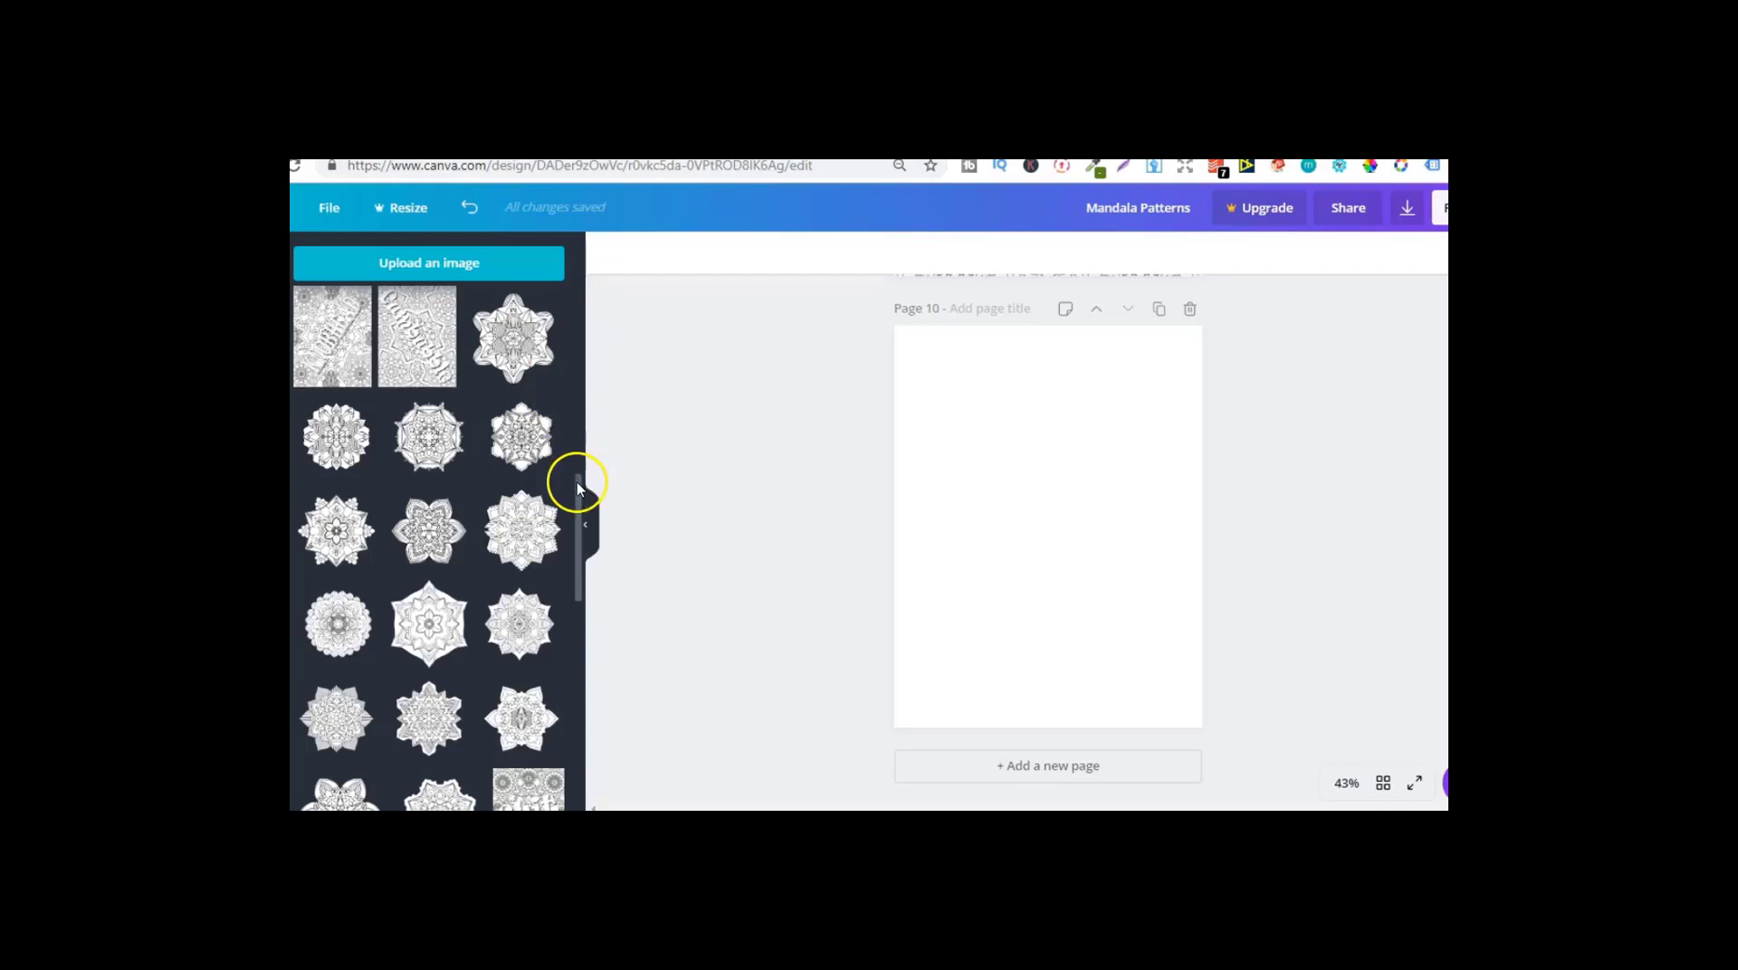
pyautogui.moveTo(576, 483); pyautogui.dragTo(577, 494)
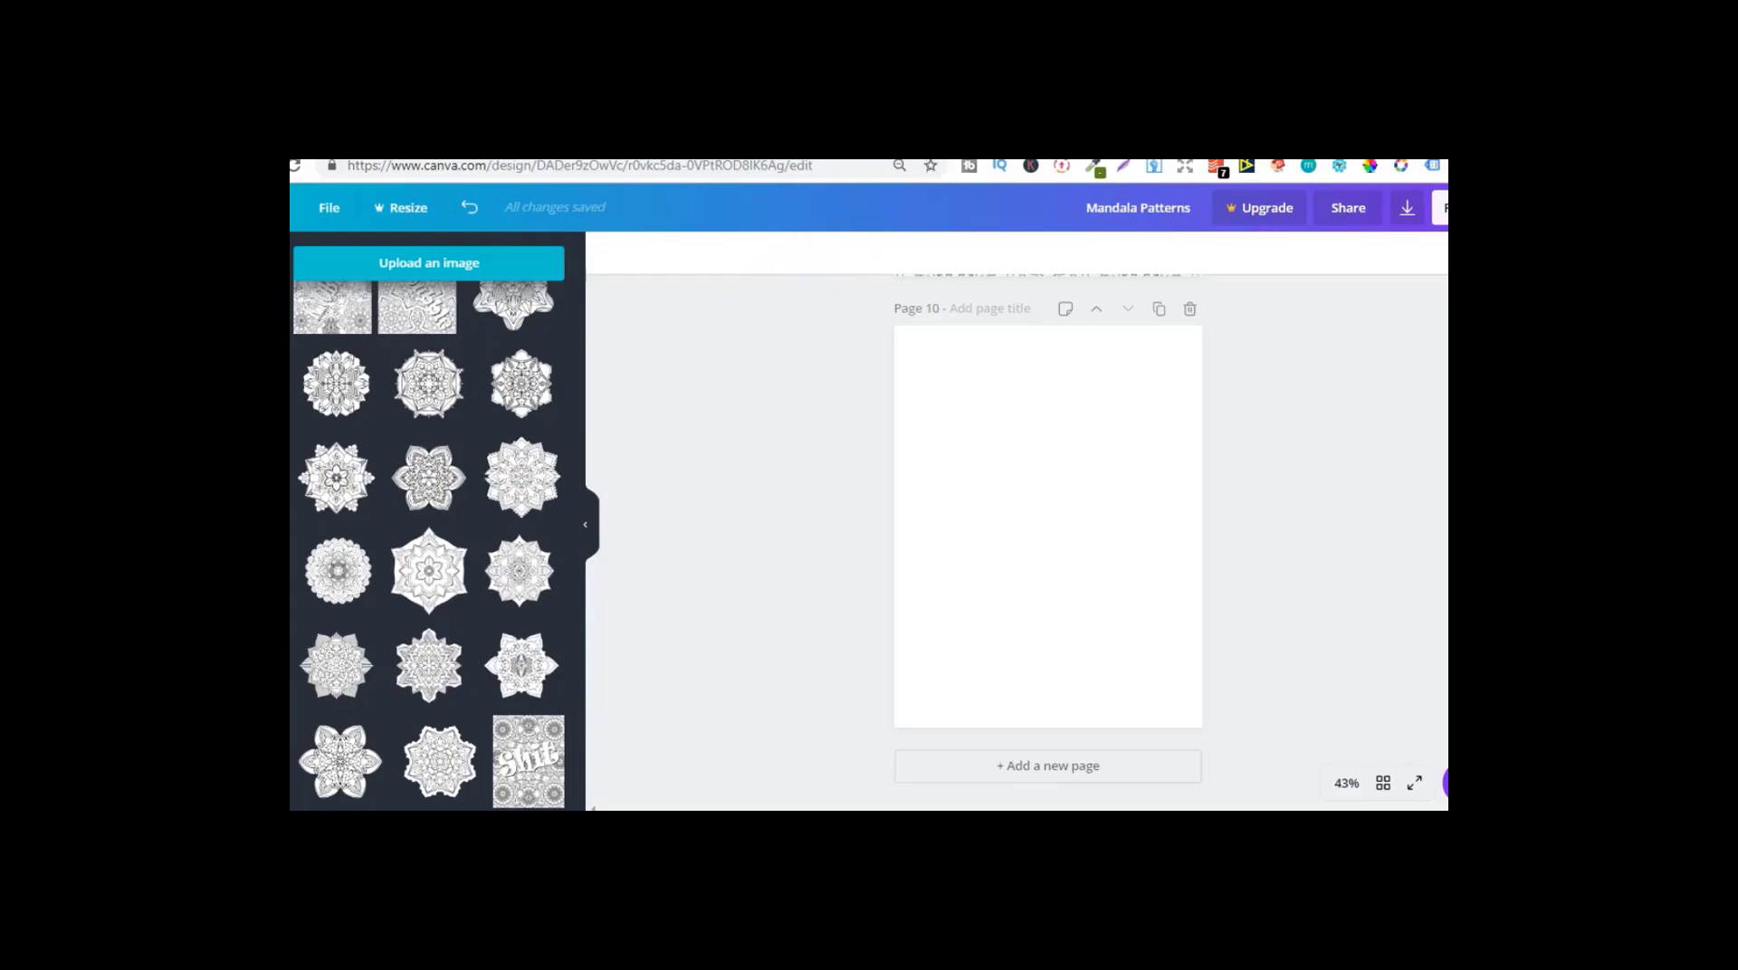
# Step: Switch to the Pixabay results for "mandala" and look through the black-and-white line-art mandalas
pyautogui.hotkey('ctrl', 'Tab')
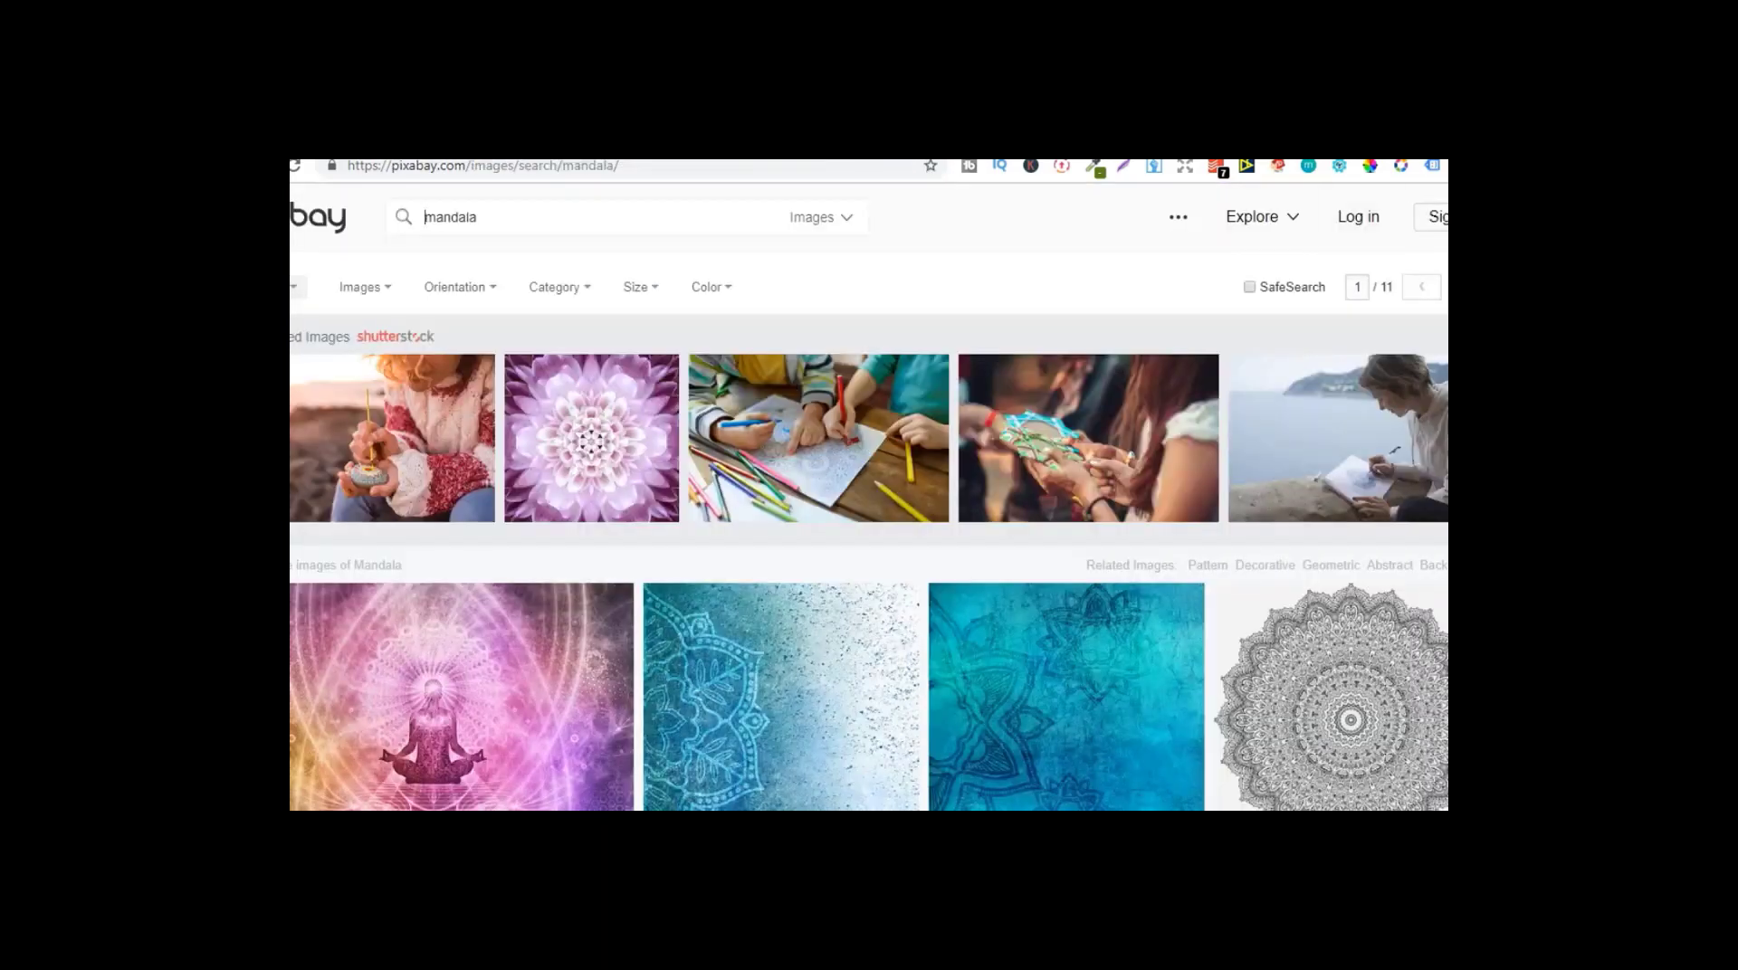
pyautogui.scroll(-10, 869, 498)
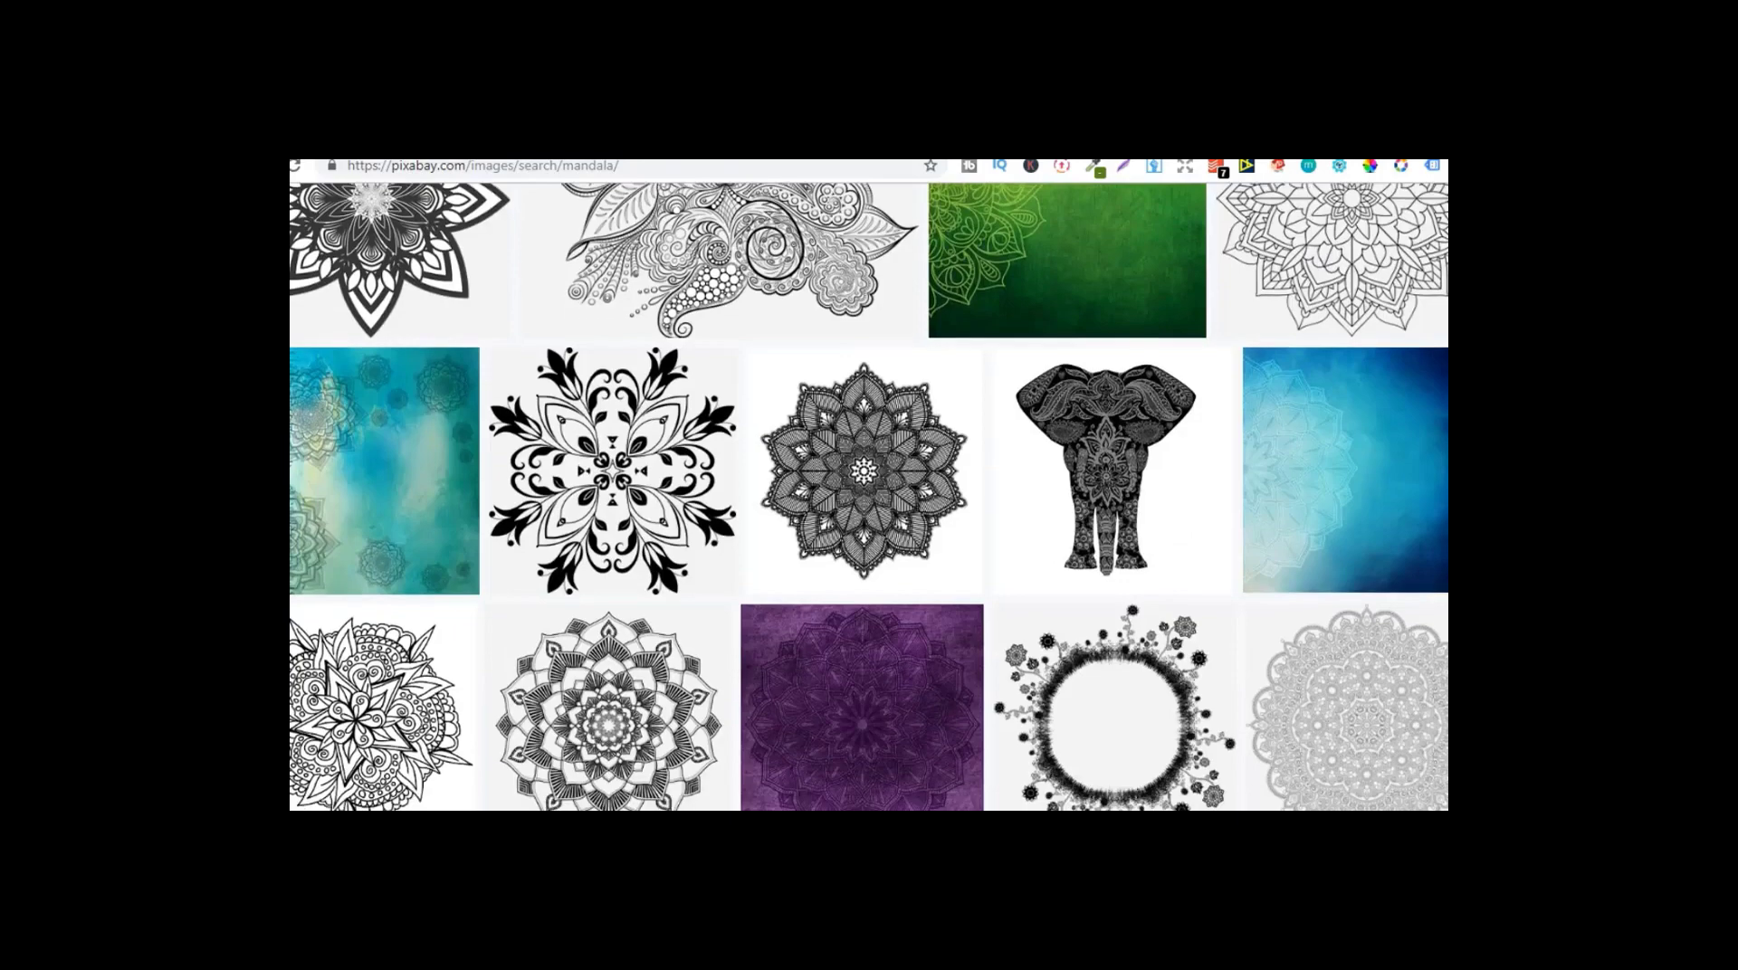
pyautogui.scroll(-6, 869, 498)
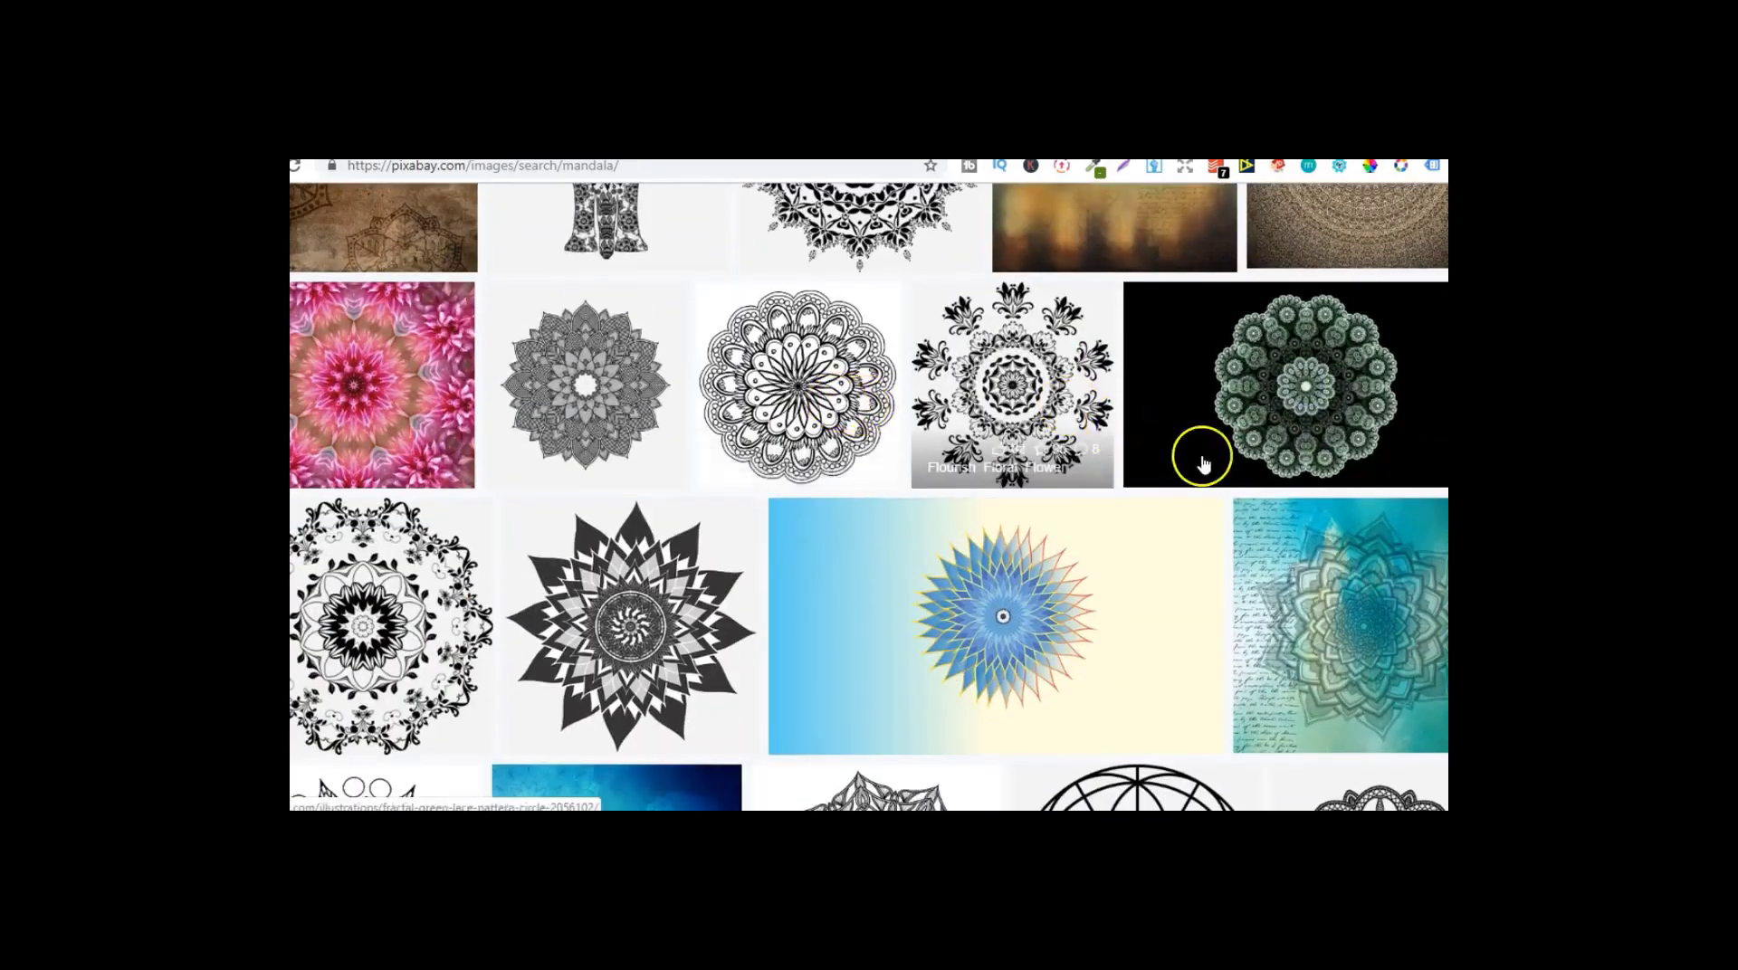
pyautogui.scroll(-4, 869, 498)
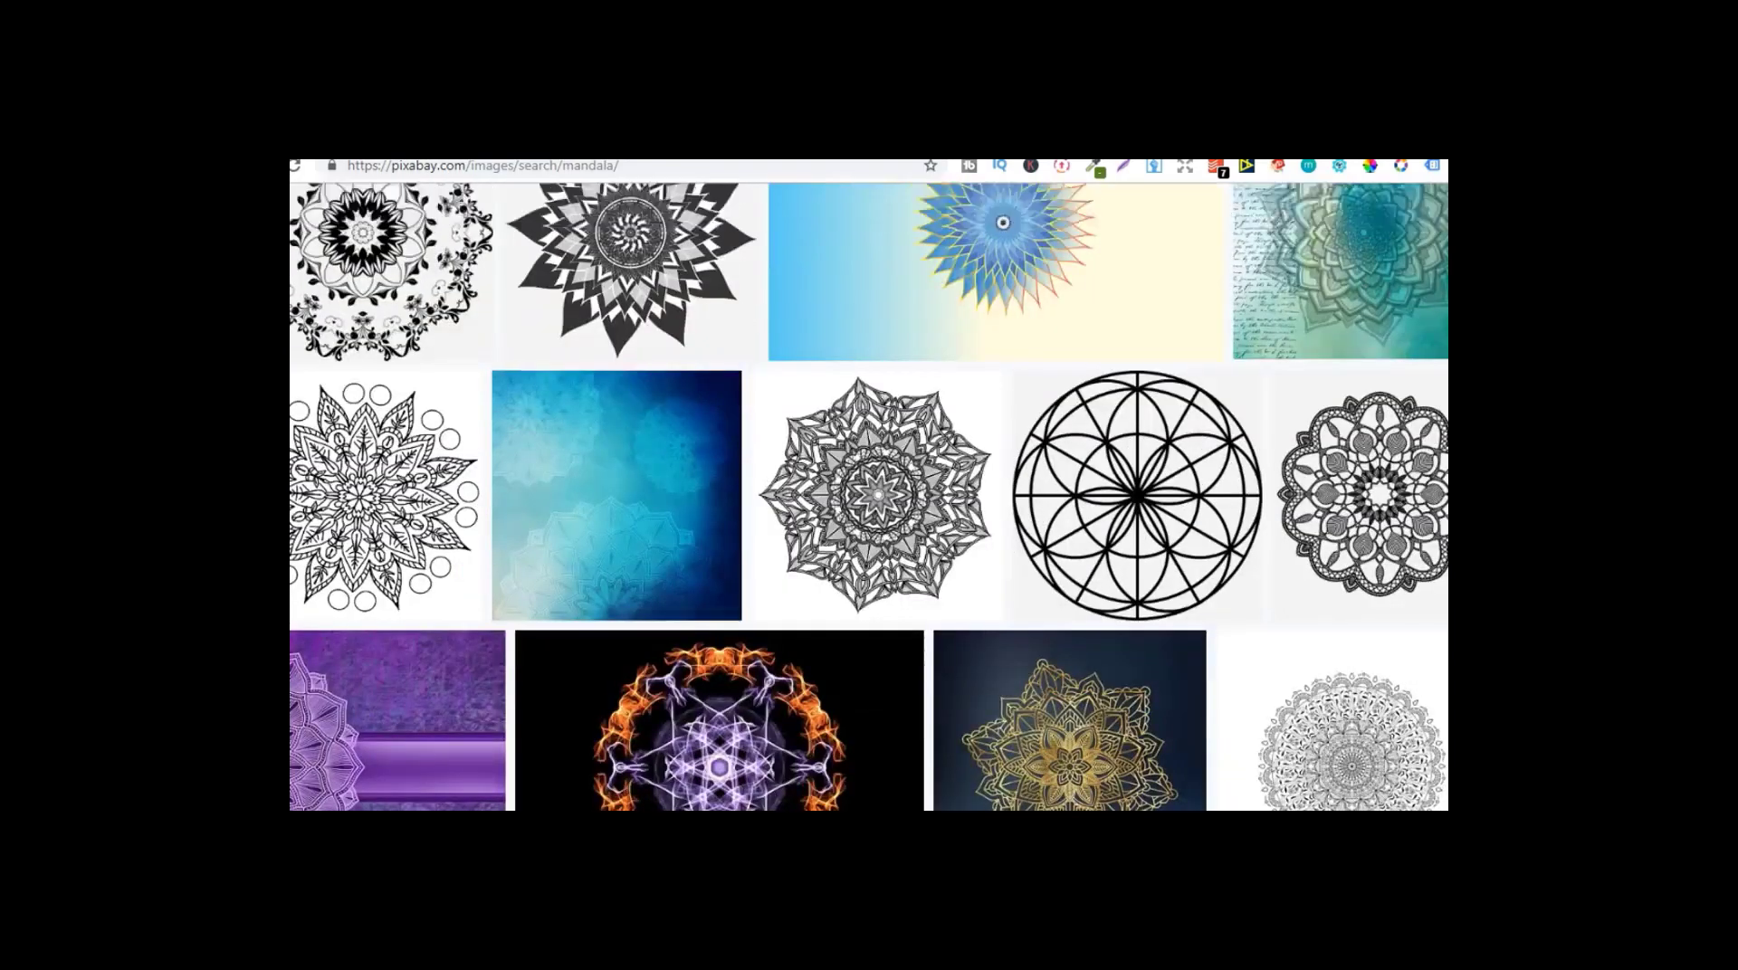
pyautogui.scroll(8, 869, 498)
pyautogui.scroll(10, 869, 497)
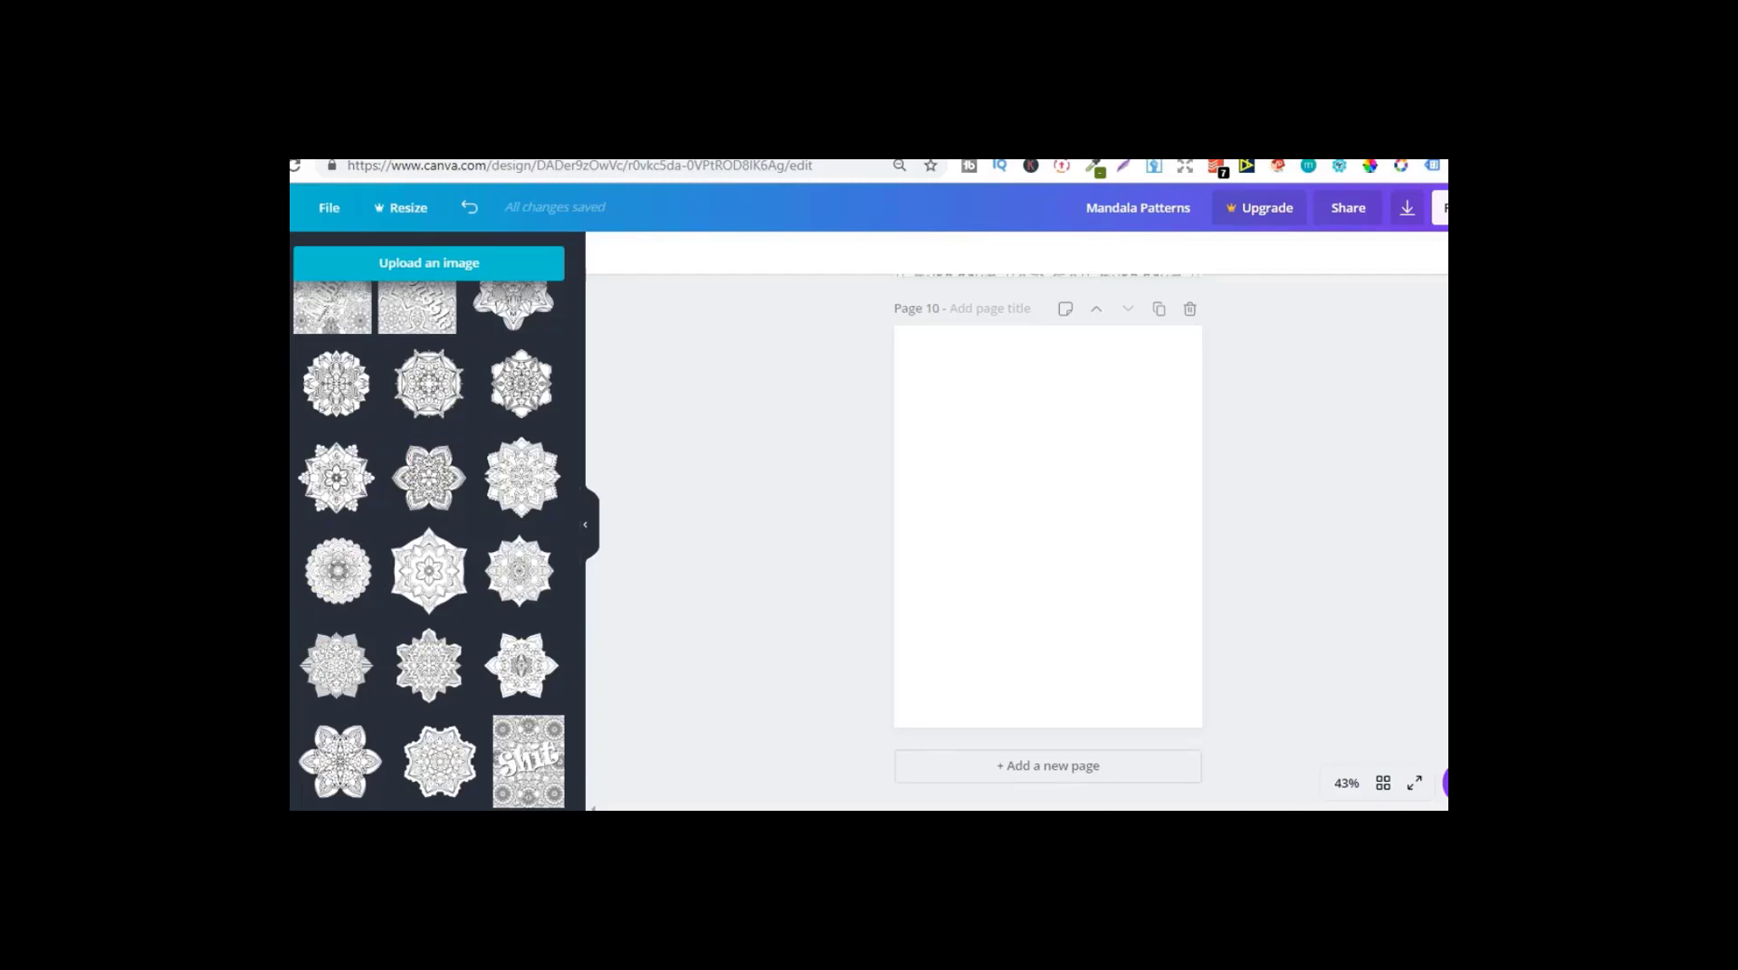
# Step: Return to the Mandala Patterns design in Canva, review the layered patterns on pages 7 to 9 and go to blank page 10
pyautogui.scroll(5, 1047, 534)
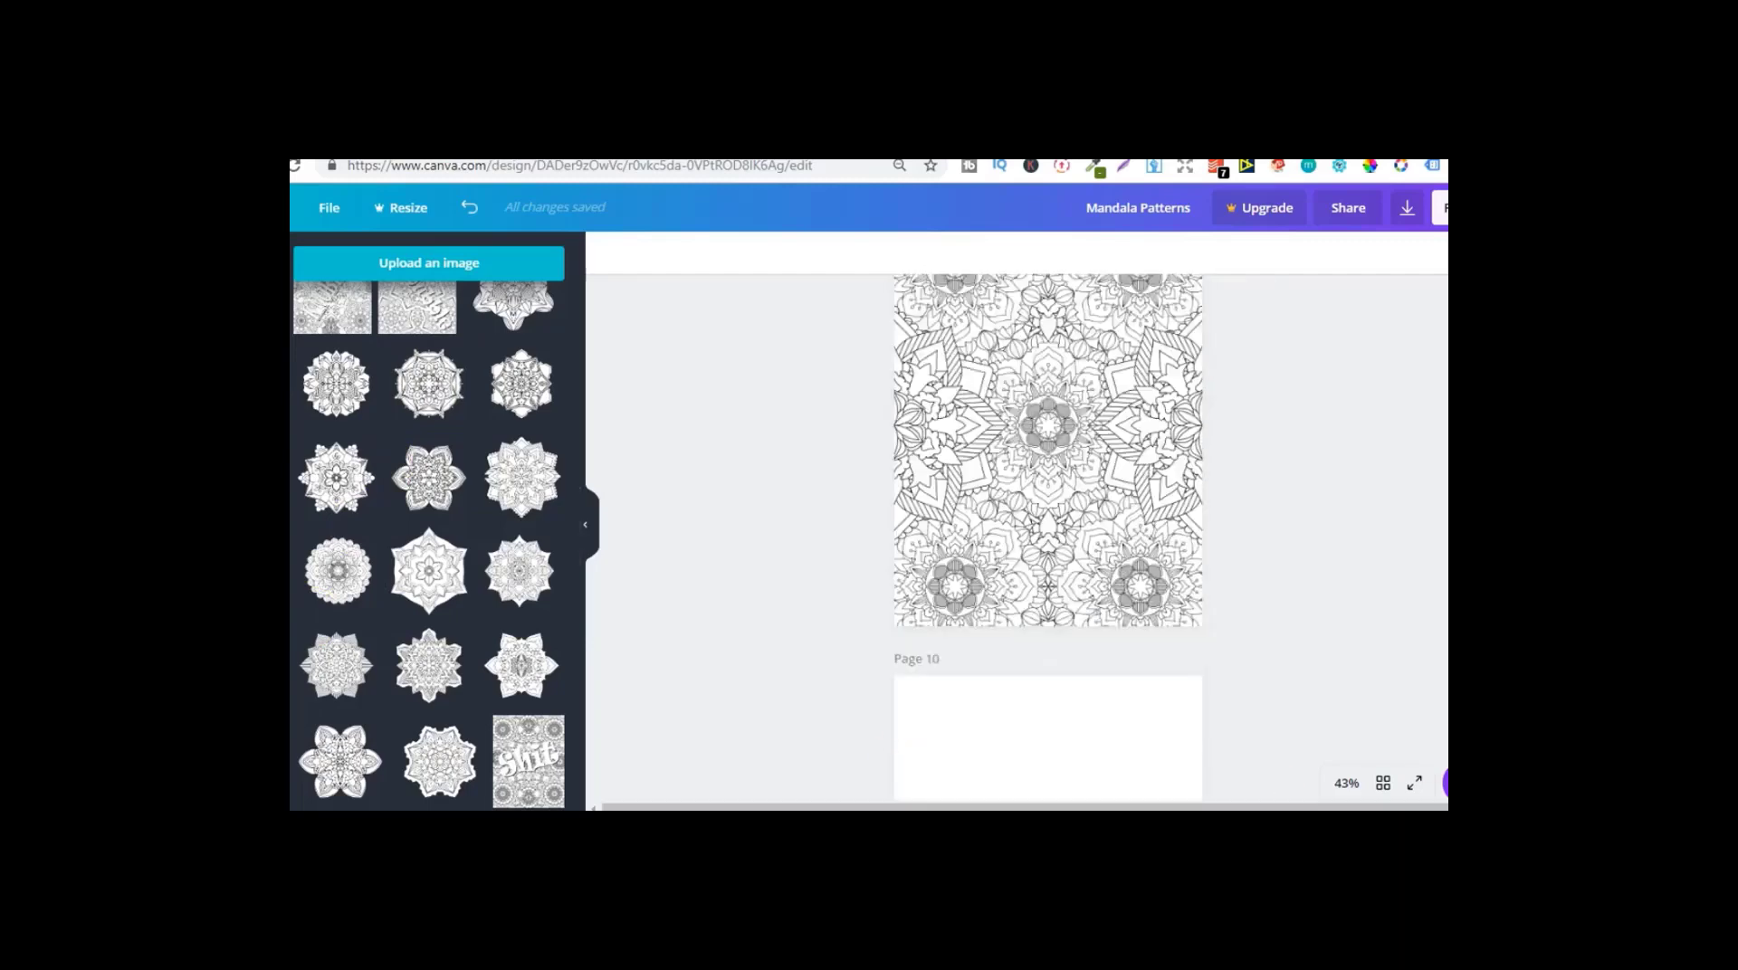
pyautogui.scroll(10, 1047, 538)
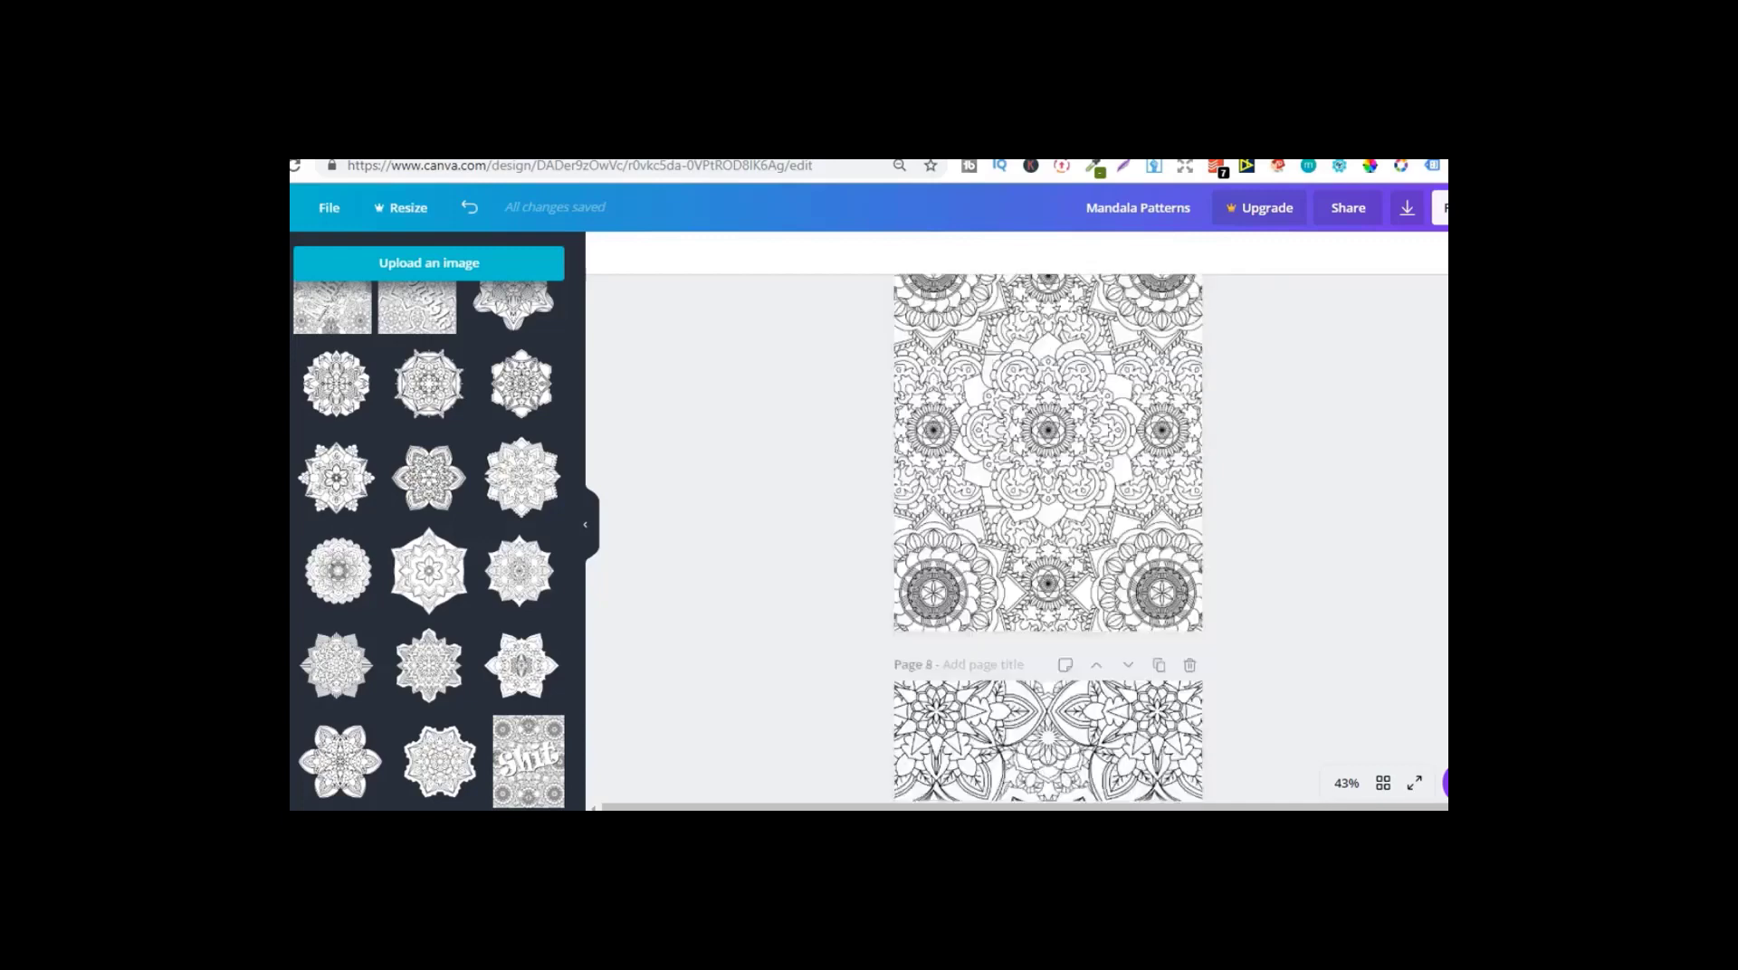
pyautogui.scroll(-3, 1048, 538)
pyautogui.scroll(2, 1048, 538)
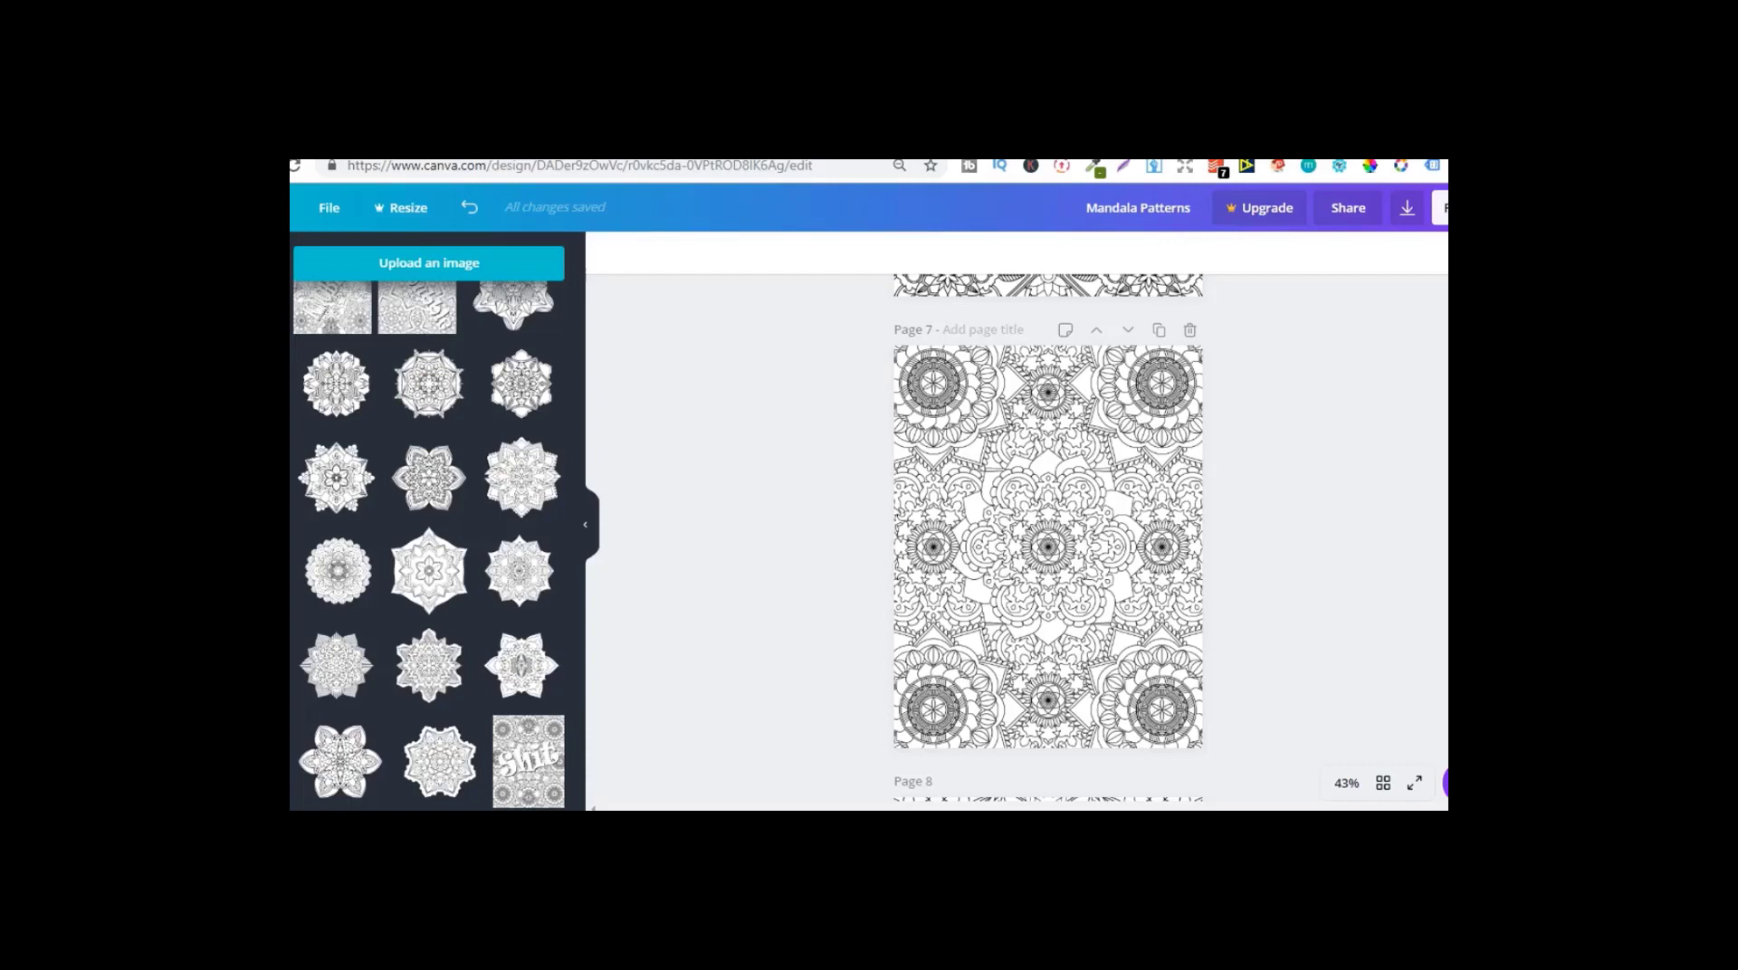
pyautogui.scroll(-6, 1049, 539)
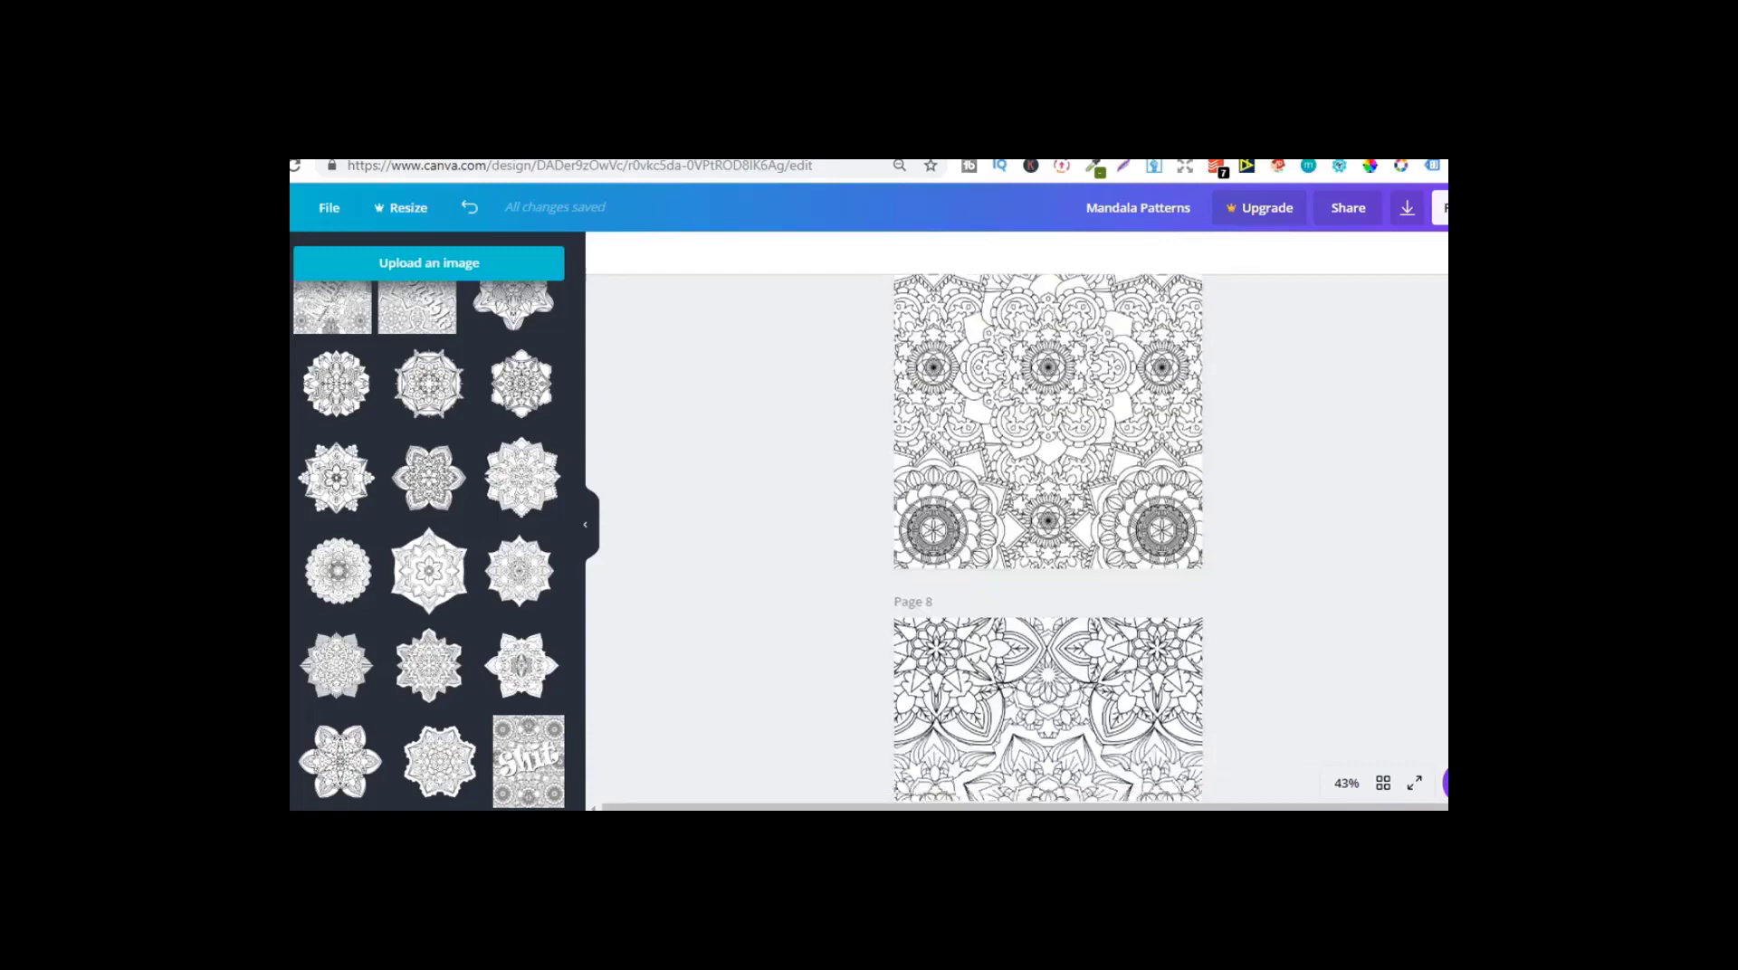
pyautogui.scroll(-8, 1048, 538)
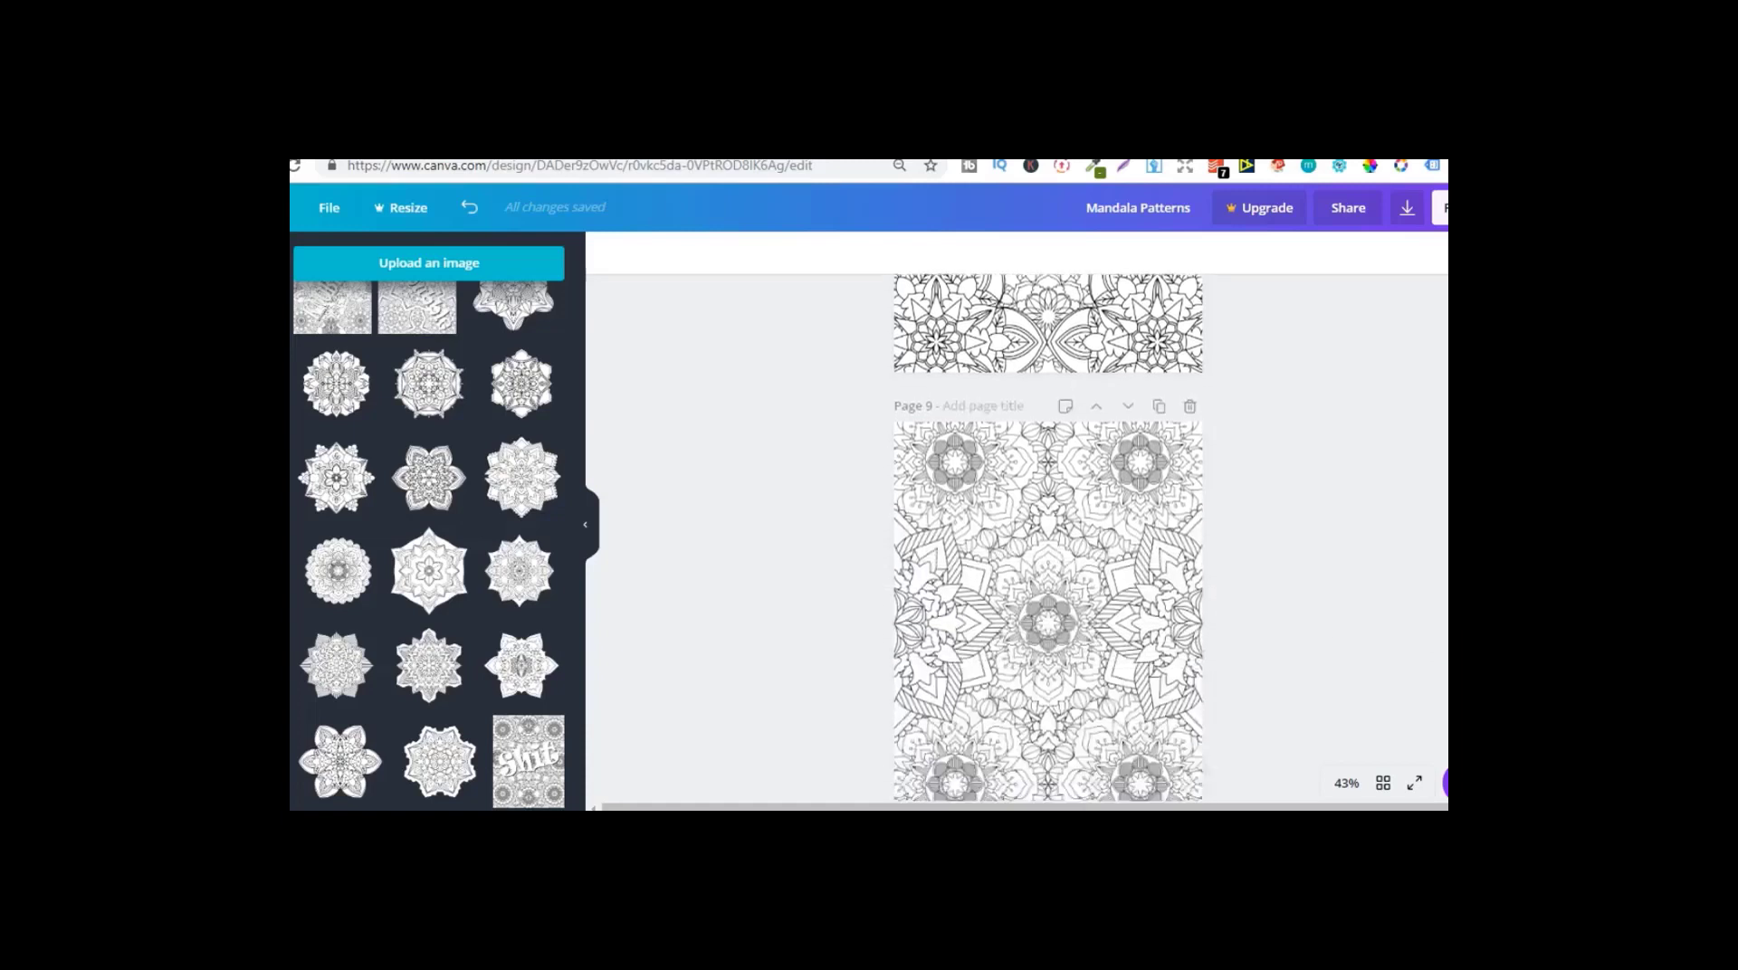
pyautogui.scroll(-4, 1049, 539)
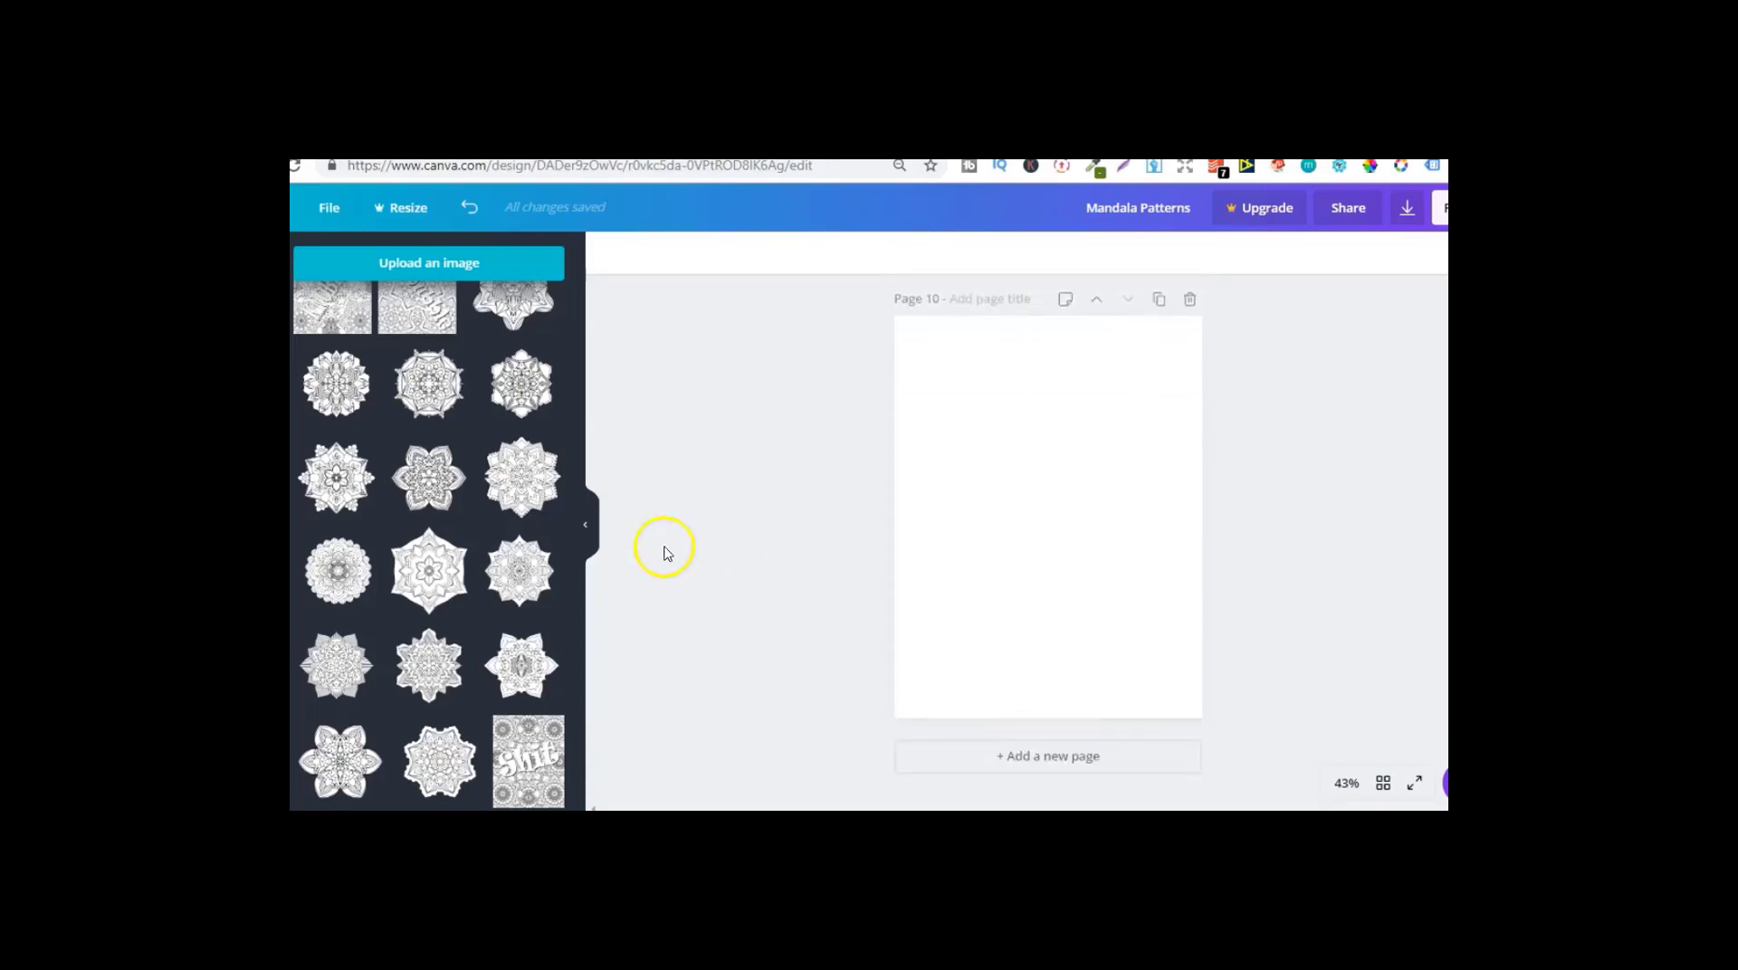
# Step: Add a six-petal mandala at the centre of page 10 and place a different six-petal mandala over the page's bottom-left corner
pyautogui.click(419, 473)
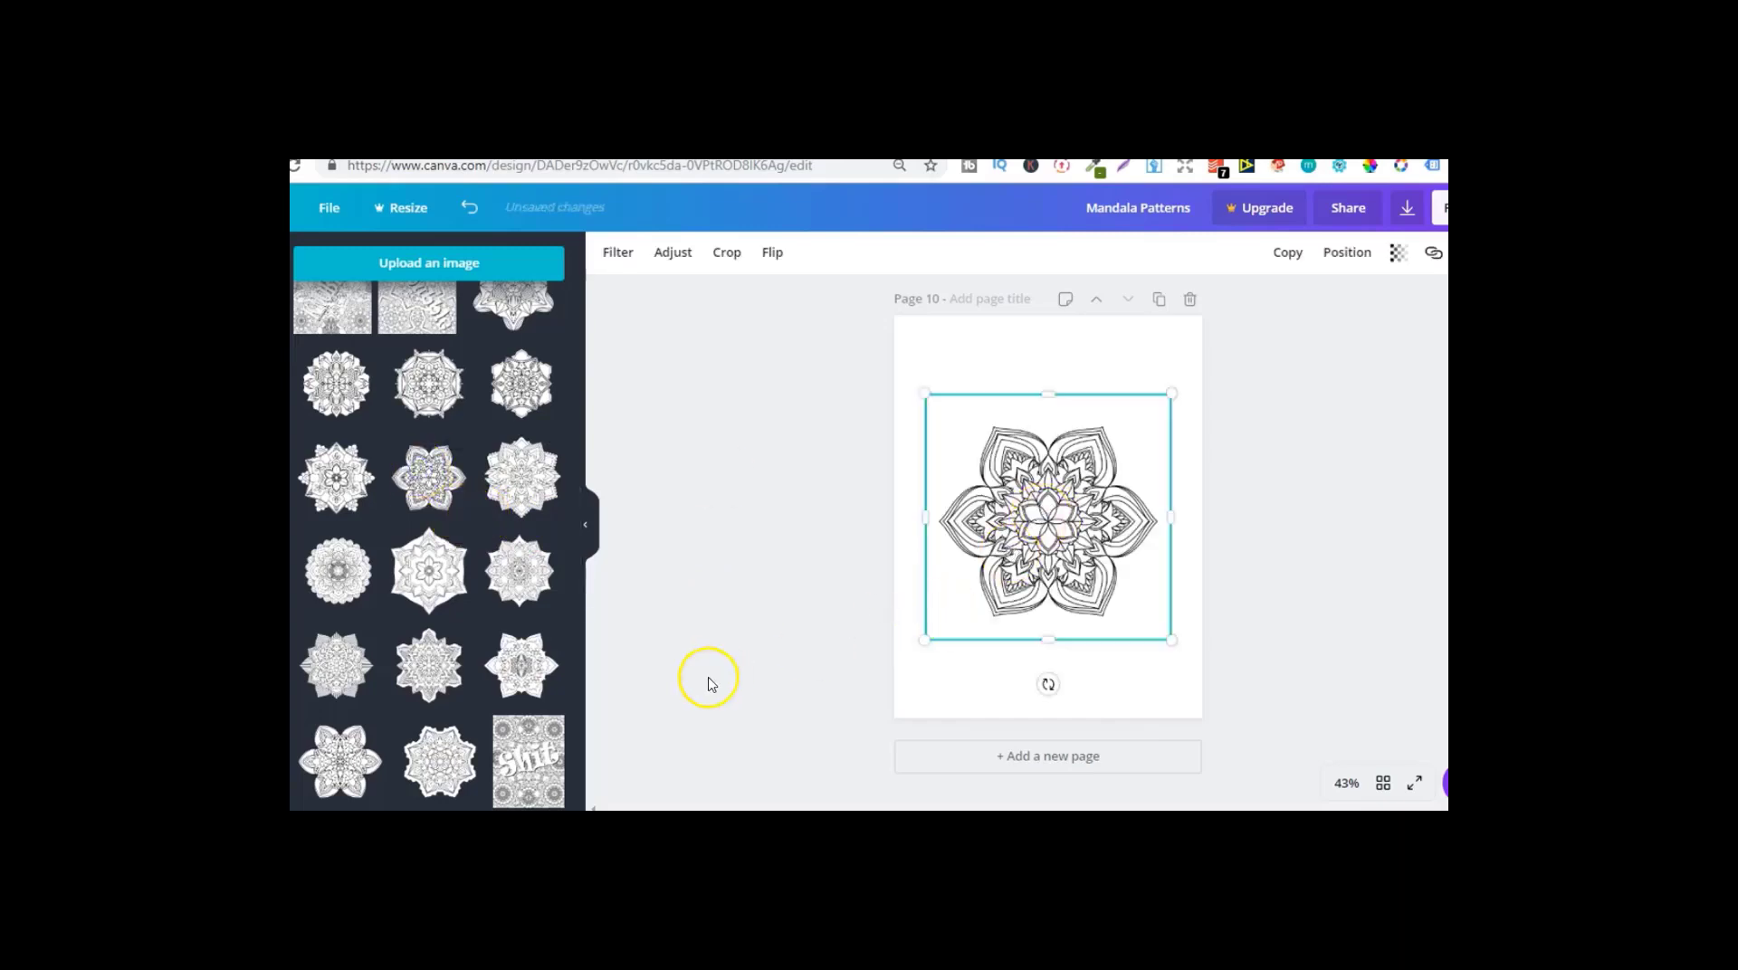
pyautogui.click(343, 751)
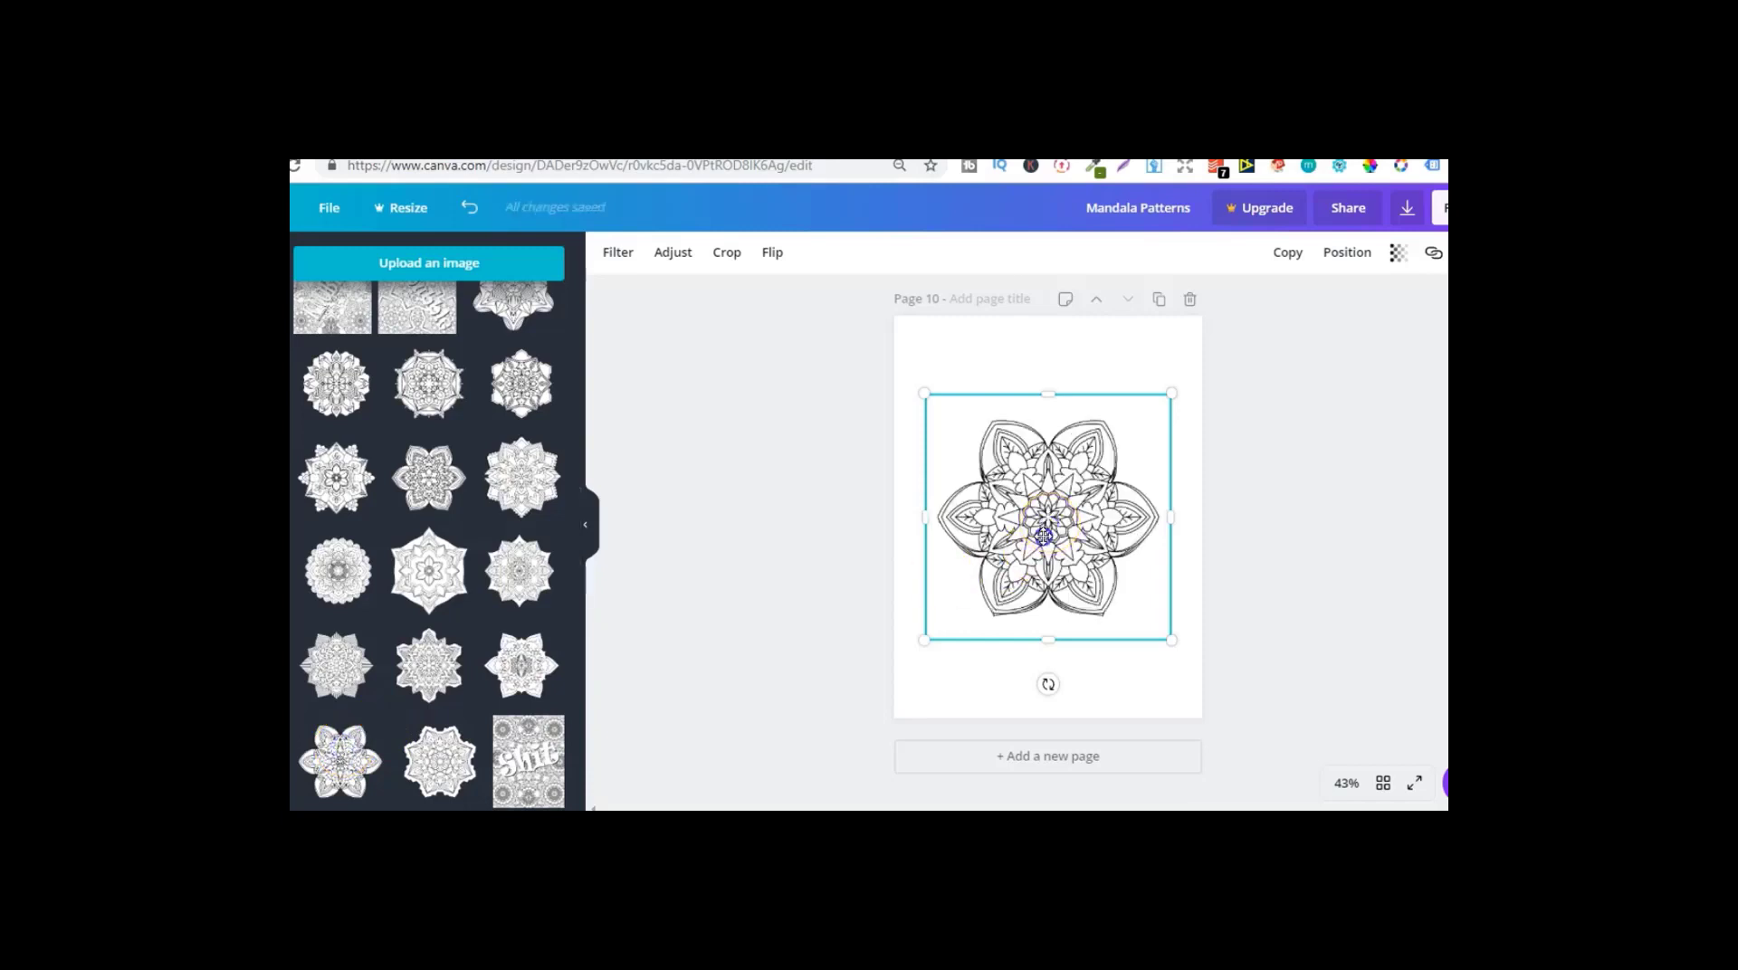
pyautogui.moveTo(1043, 536); pyautogui.dragTo(939, 718)
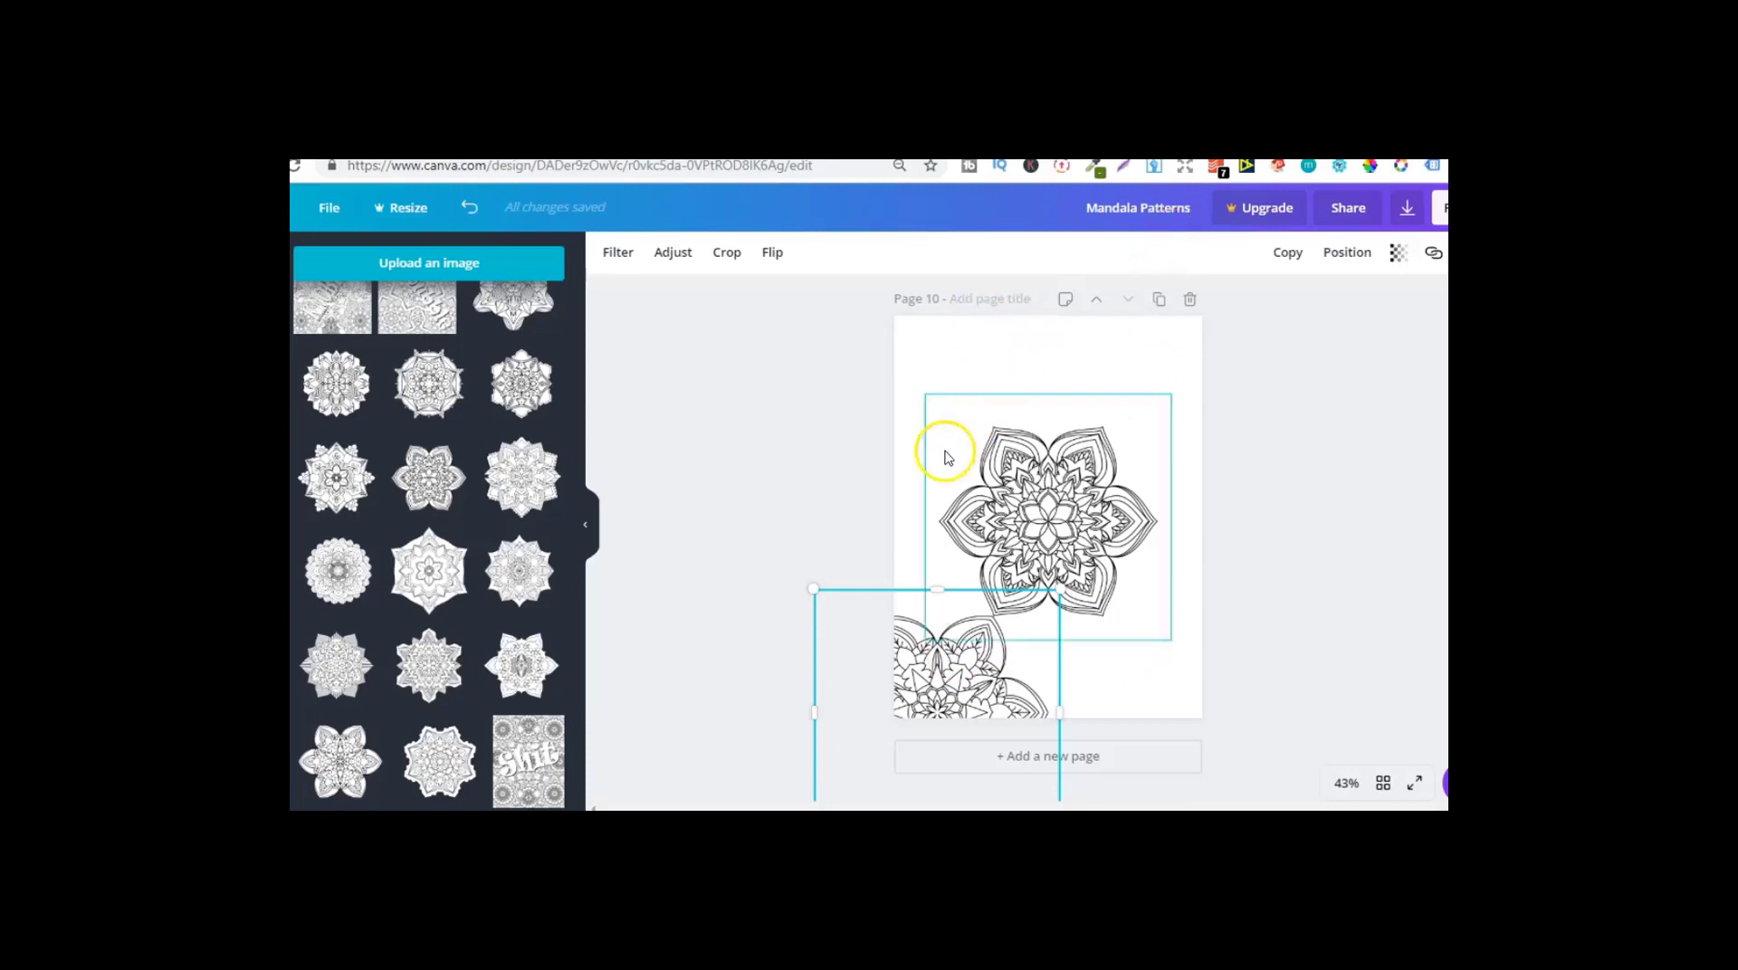
# Step: Duplicate the corner mandala onto the bottom-right, top-right and top-left corners of page 10
pyautogui.click(1288, 251)
pyautogui.moveTo(953, 613); pyautogui.dragTo(1123, 662)
pyautogui.click(1288, 254)
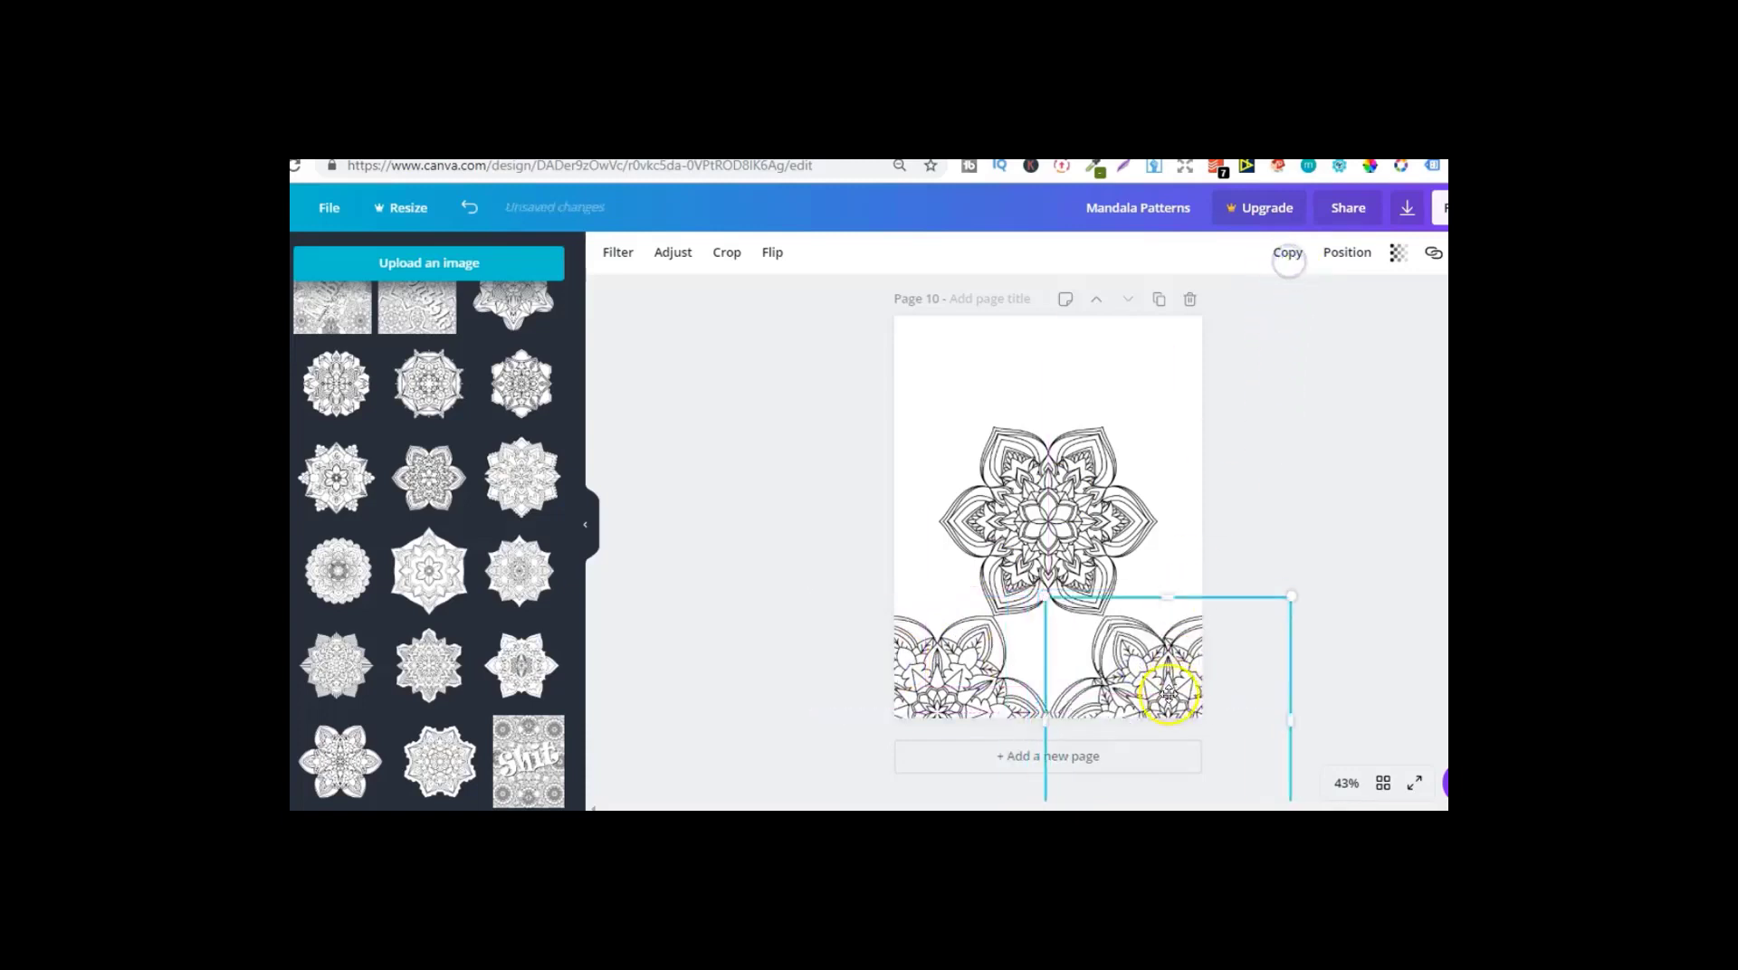
pyautogui.moveTo(1156, 370); pyautogui.dragTo(934, 340)
pyautogui.click(1286, 254)
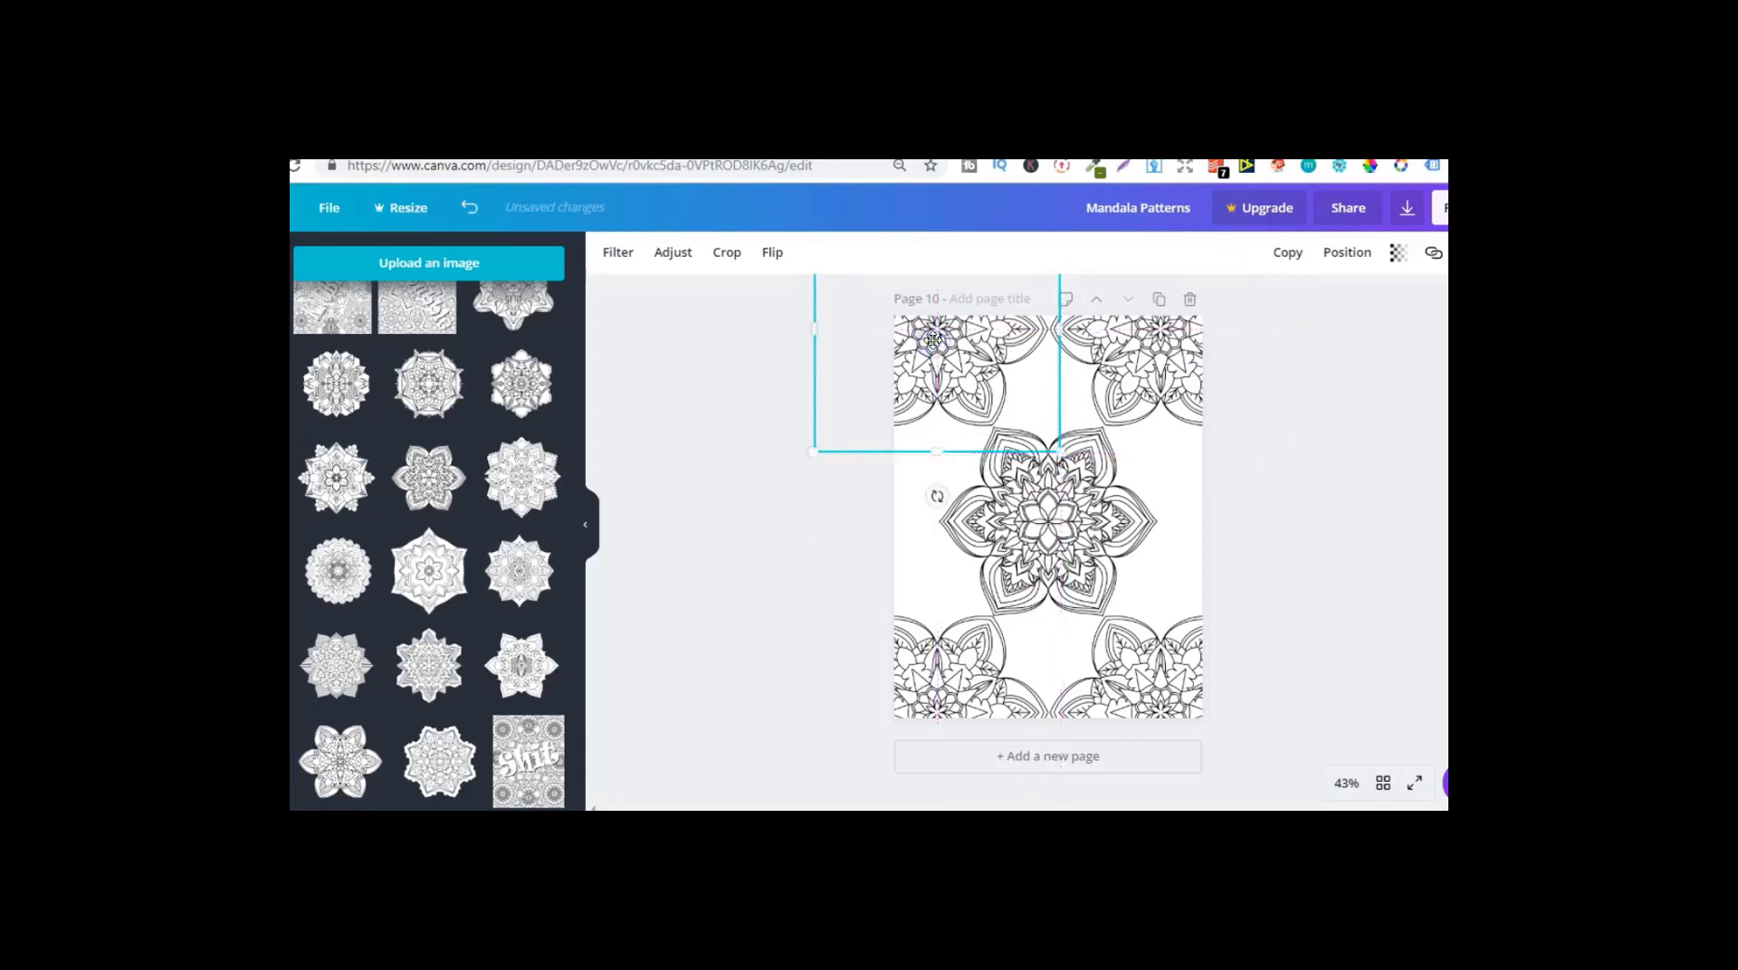
pyautogui.click(523, 397)
pyautogui.moveTo(1053, 491); pyautogui.dragTo(857, 492)
pyautogui.press('Delete')
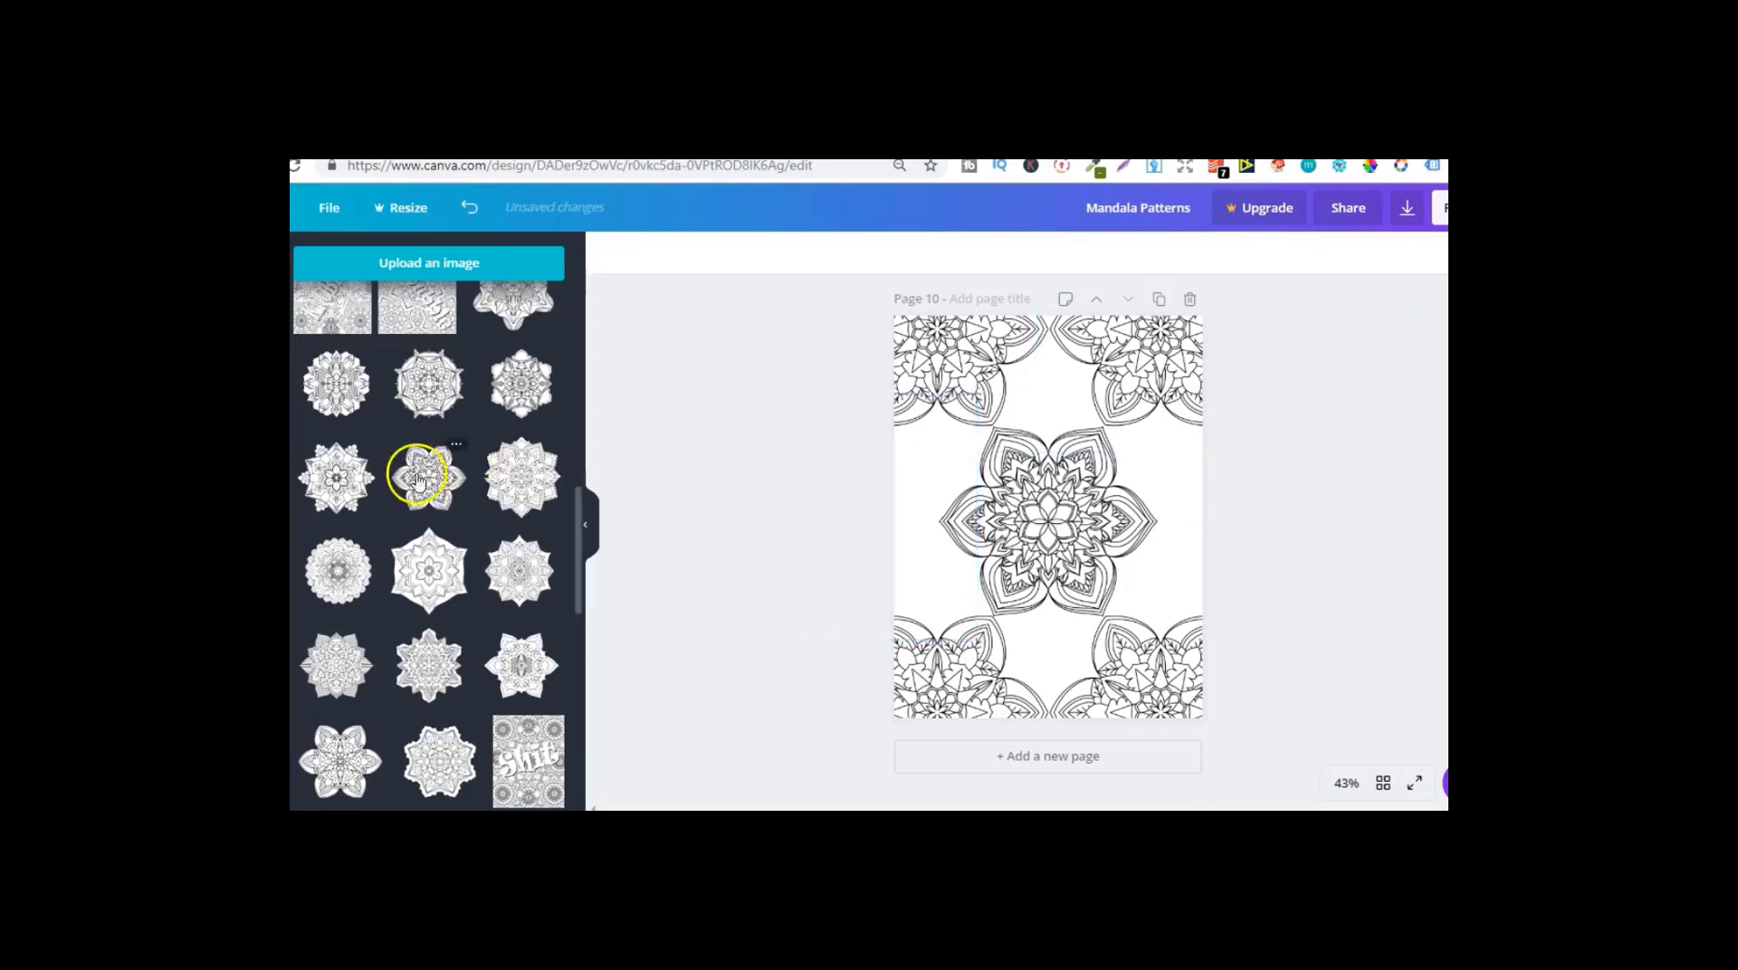
# Step: Add the pointed mandala with a dark flower centre, place it at the bottom centre of page 10 and send it to the back
pyautogui.click(338, 480)
pyautogui.click(1058, 521)
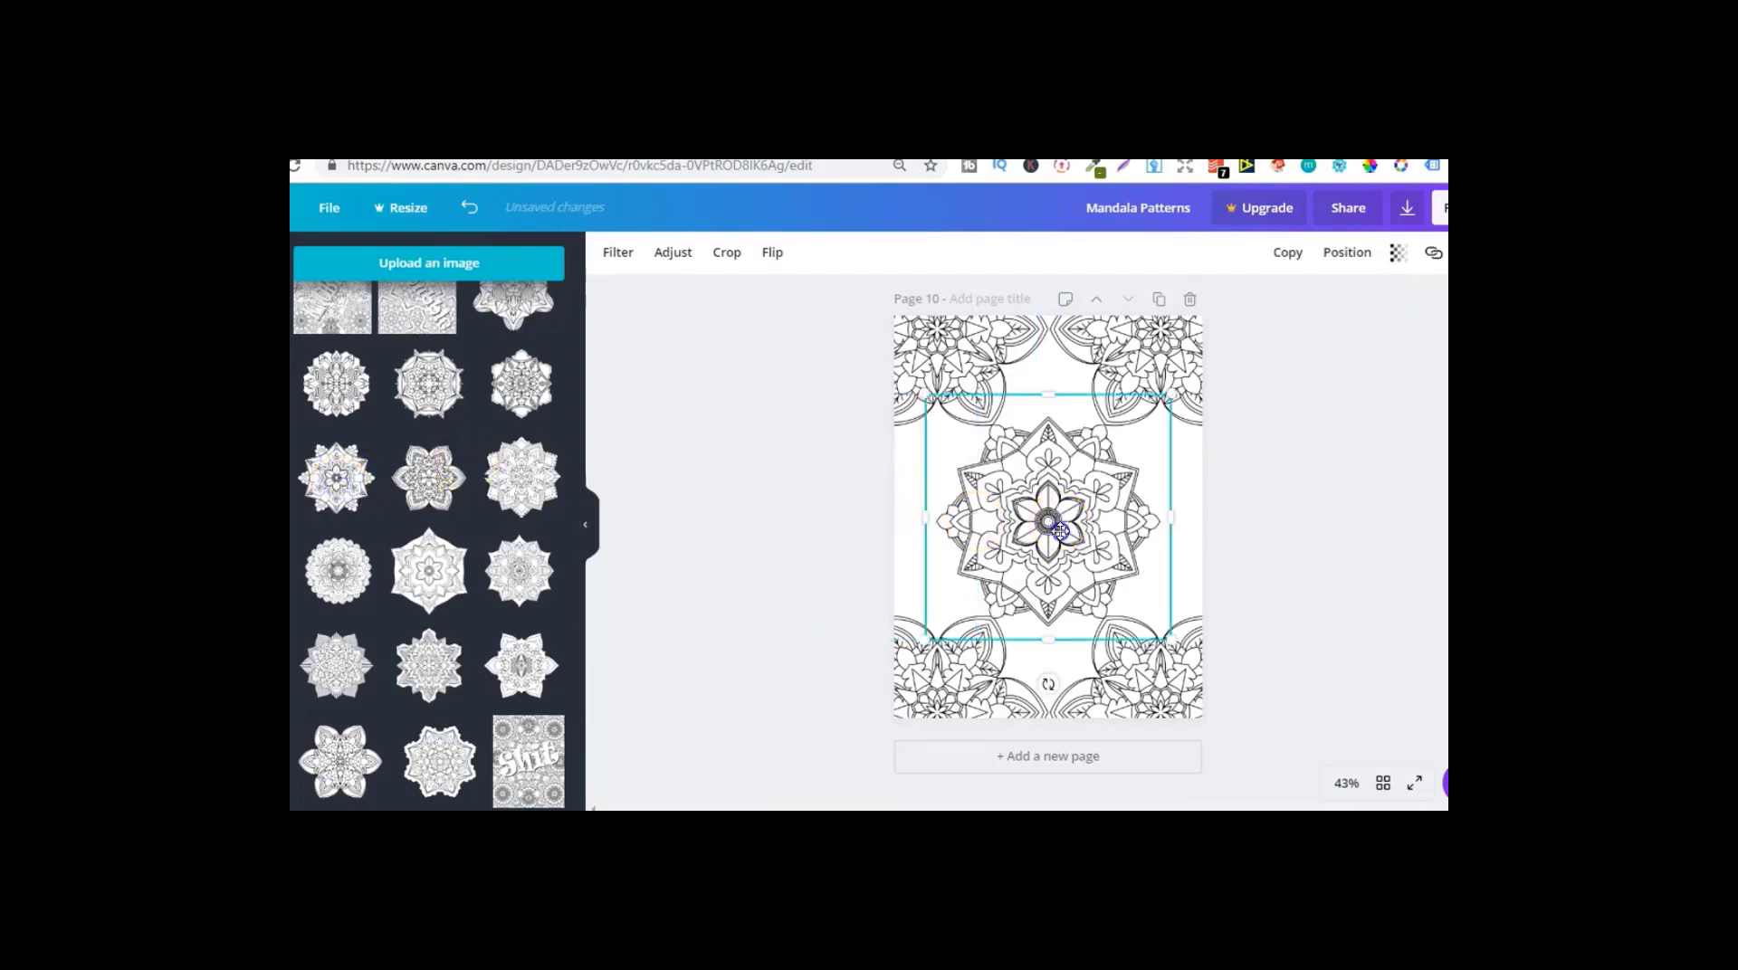
pyautogui.moveTo(1059, 529); pyautogui.dragTo(1052, 688)
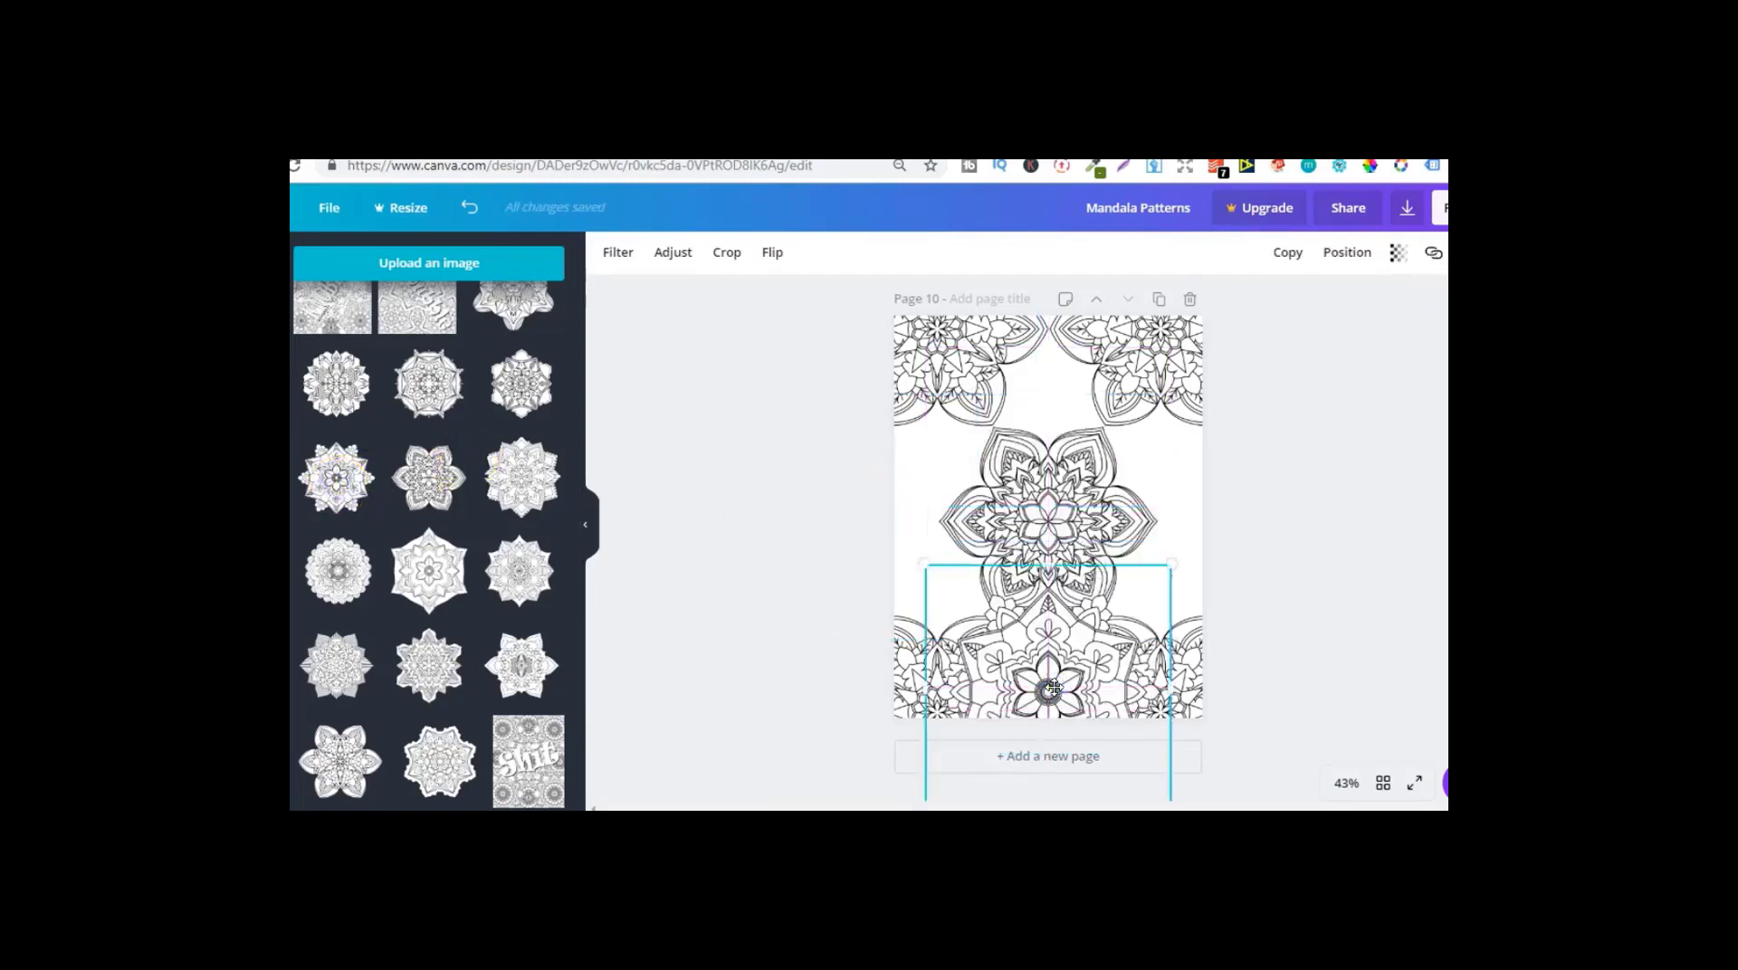
pyautogui.click(1346, 254)
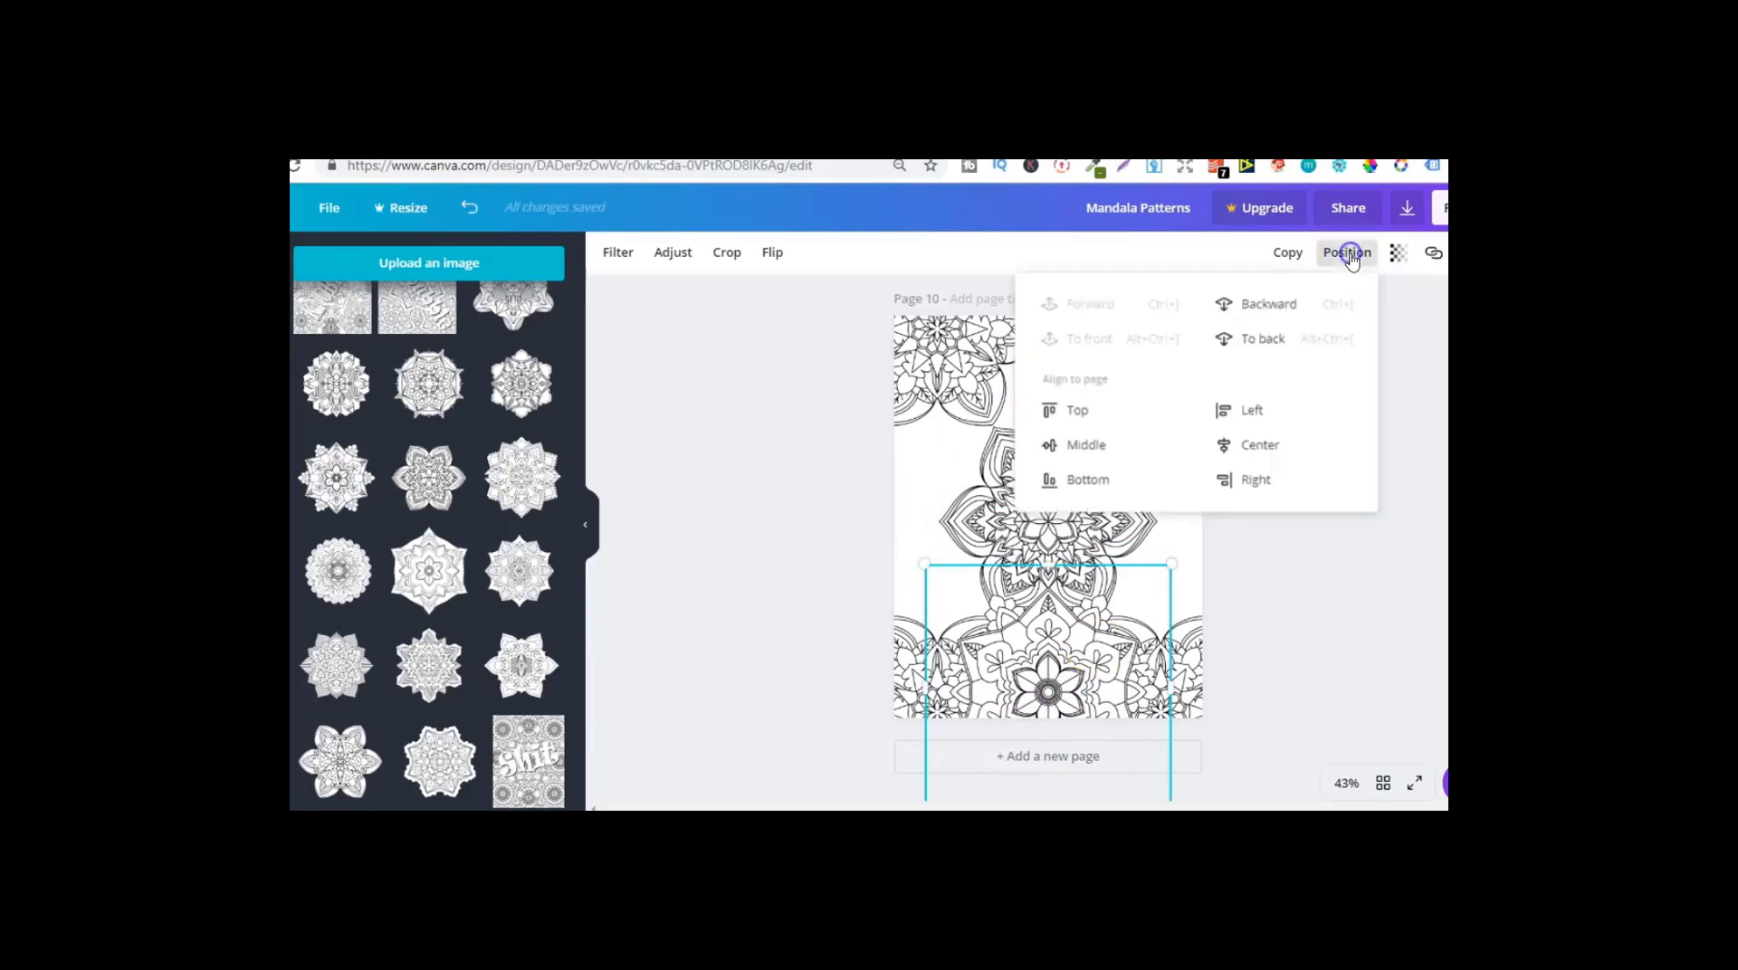
pyautogui.click(1261, 344)
# Step: Duplicate the bottom-centre mandala, place the copy at the top centre of page 10 and send it to the back
pyautogui.click(1282, 257)
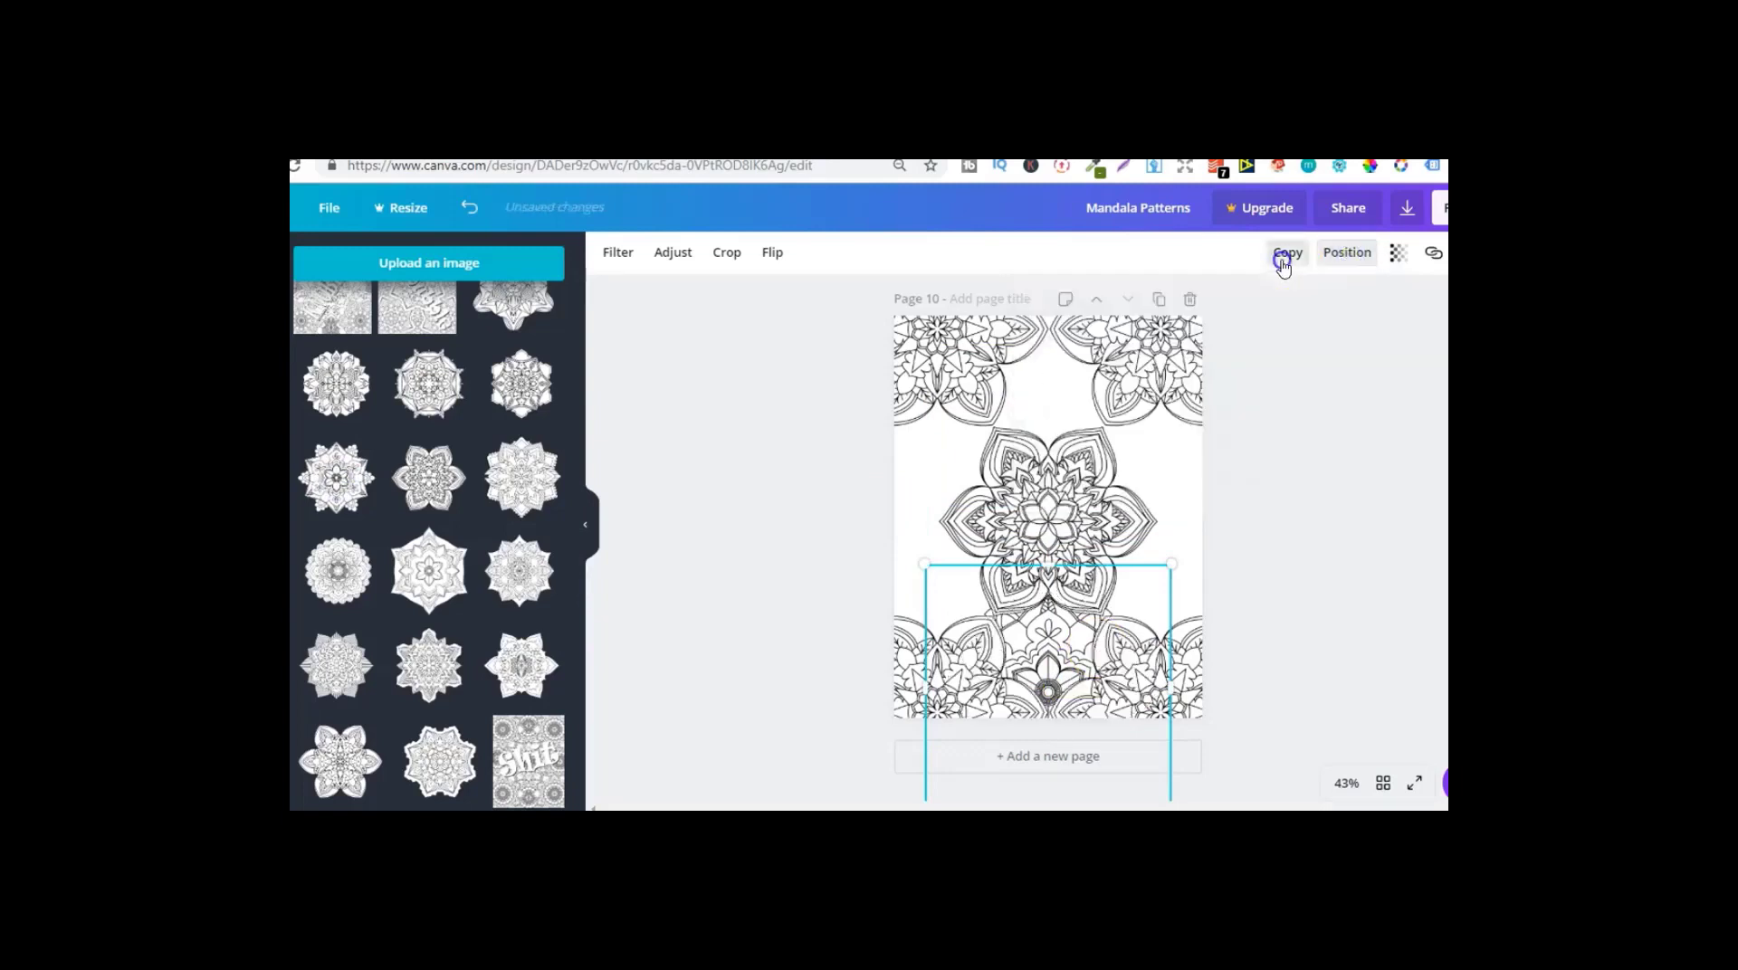
pyautogui.moveTo(1040, 596); pyautogui.dragTo(1026, 366)
pyautogui.click(1344, 255)
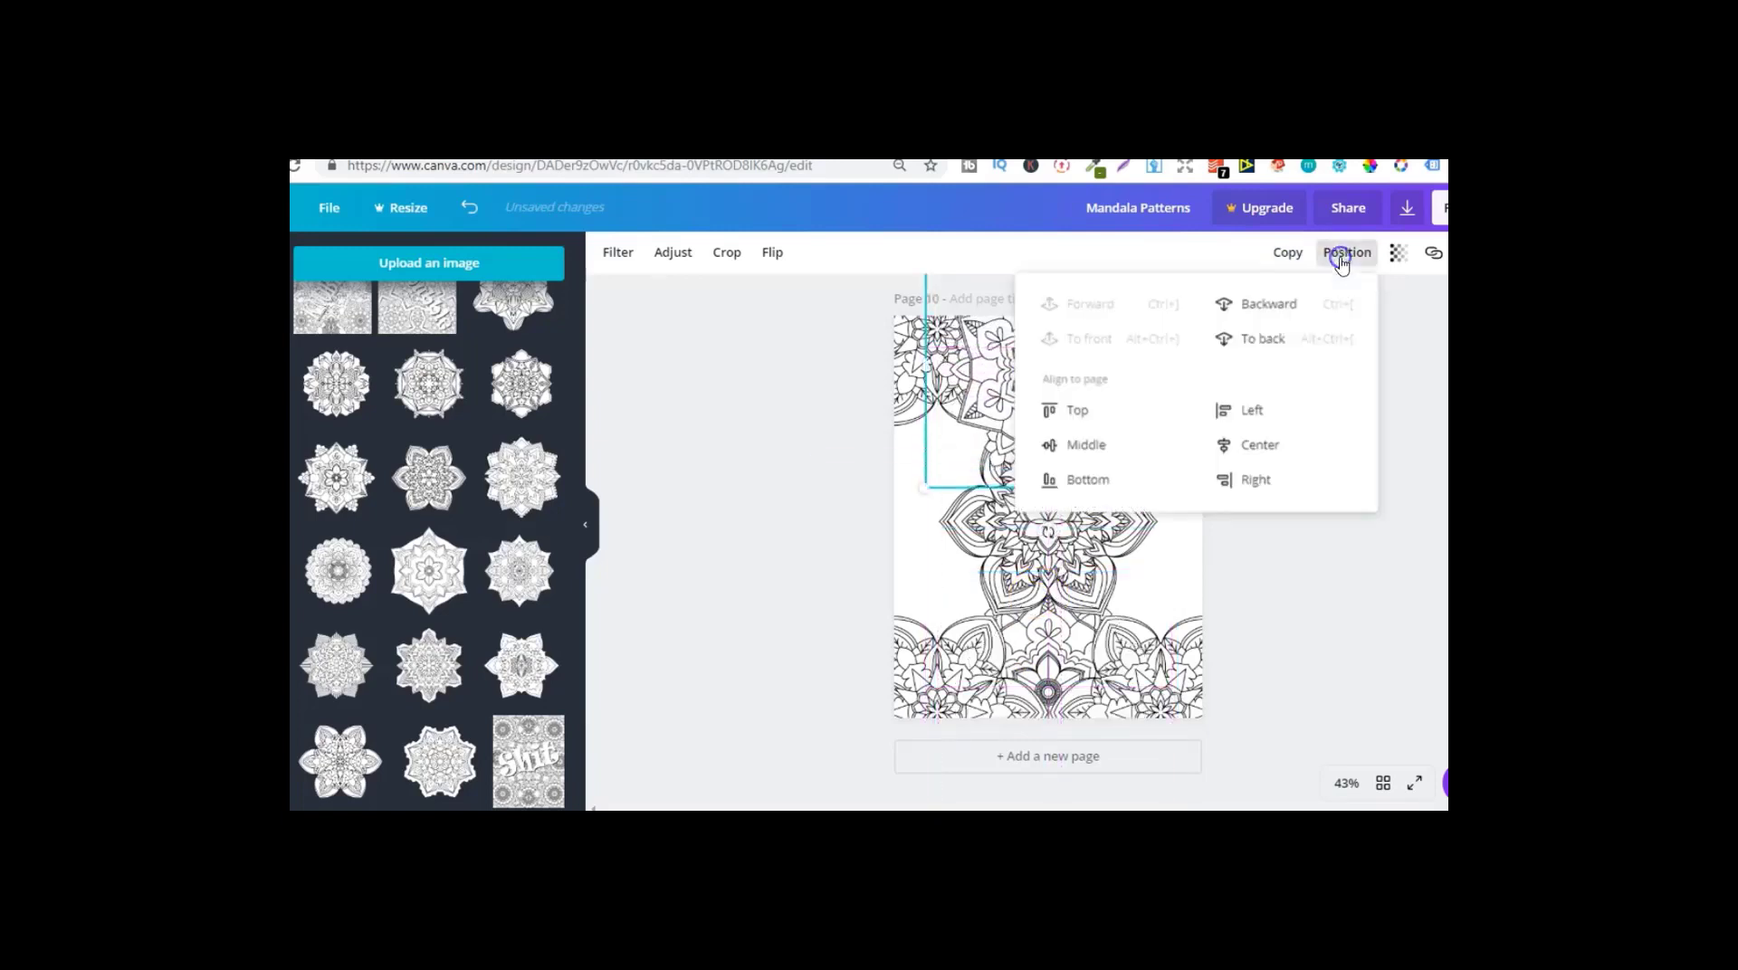
pyautogui.click(1261, 339)
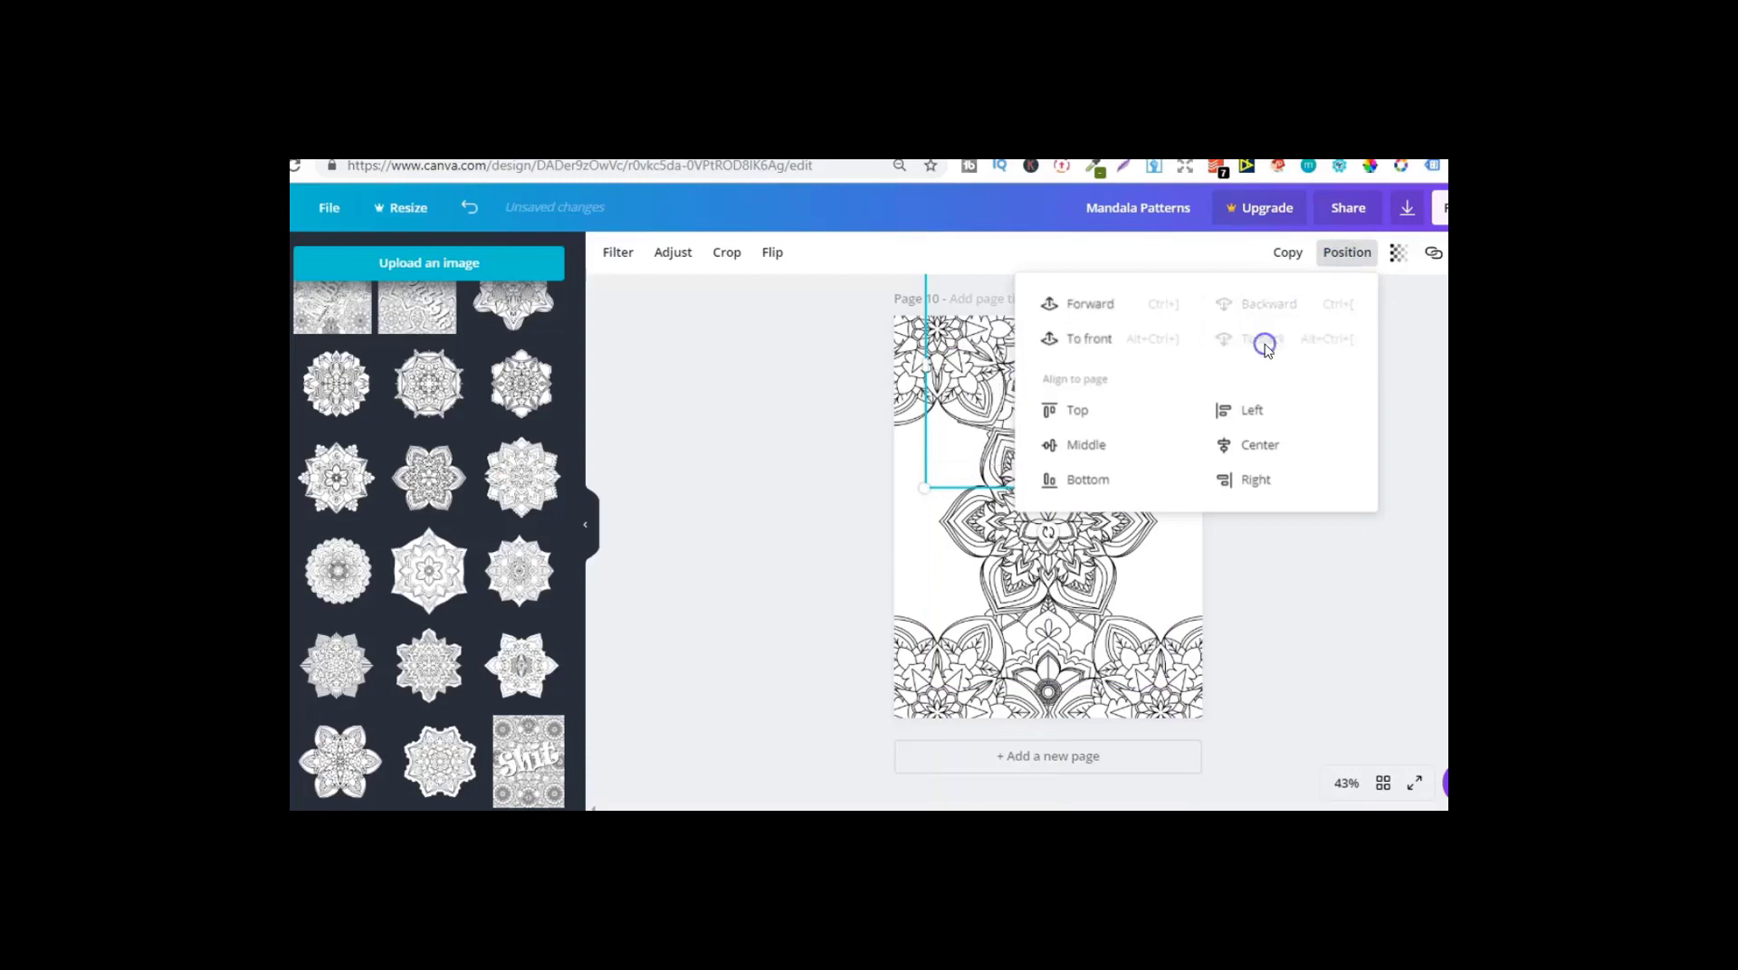
# Step: Duplicate the centre six-petal mandala on page 10, enlarge the copy and place it over the middle of the right edge
pyautogui.click(1288, 254)
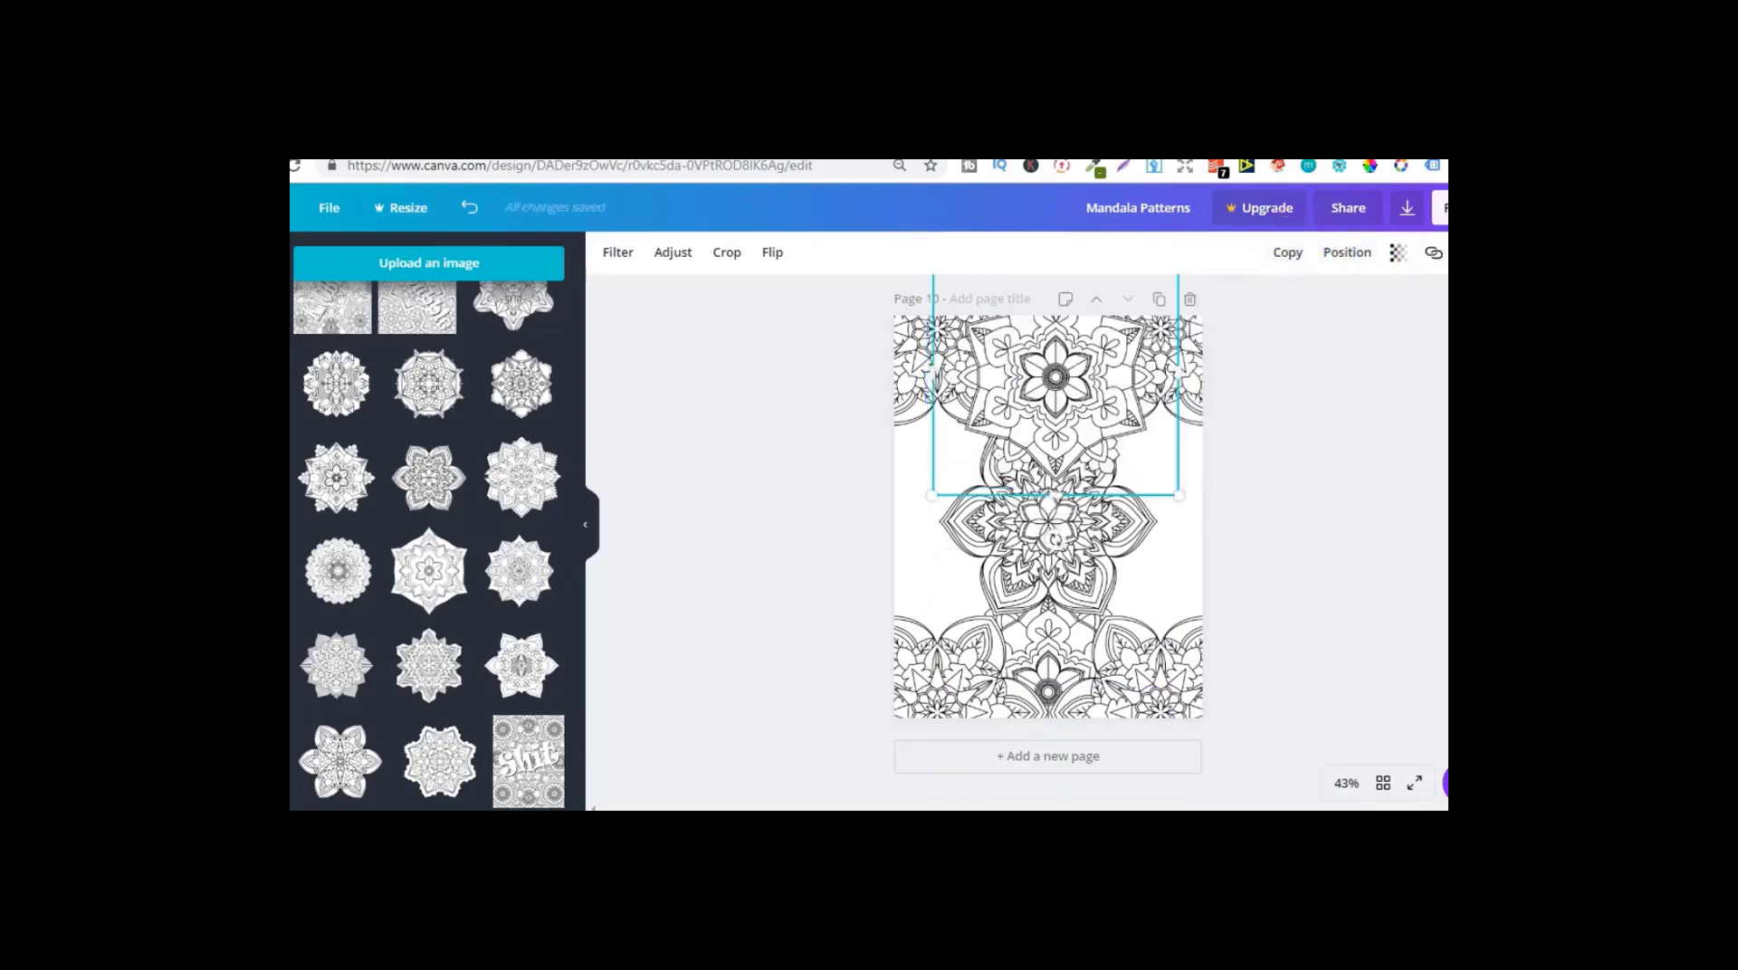
pyautogui.press('Delete')
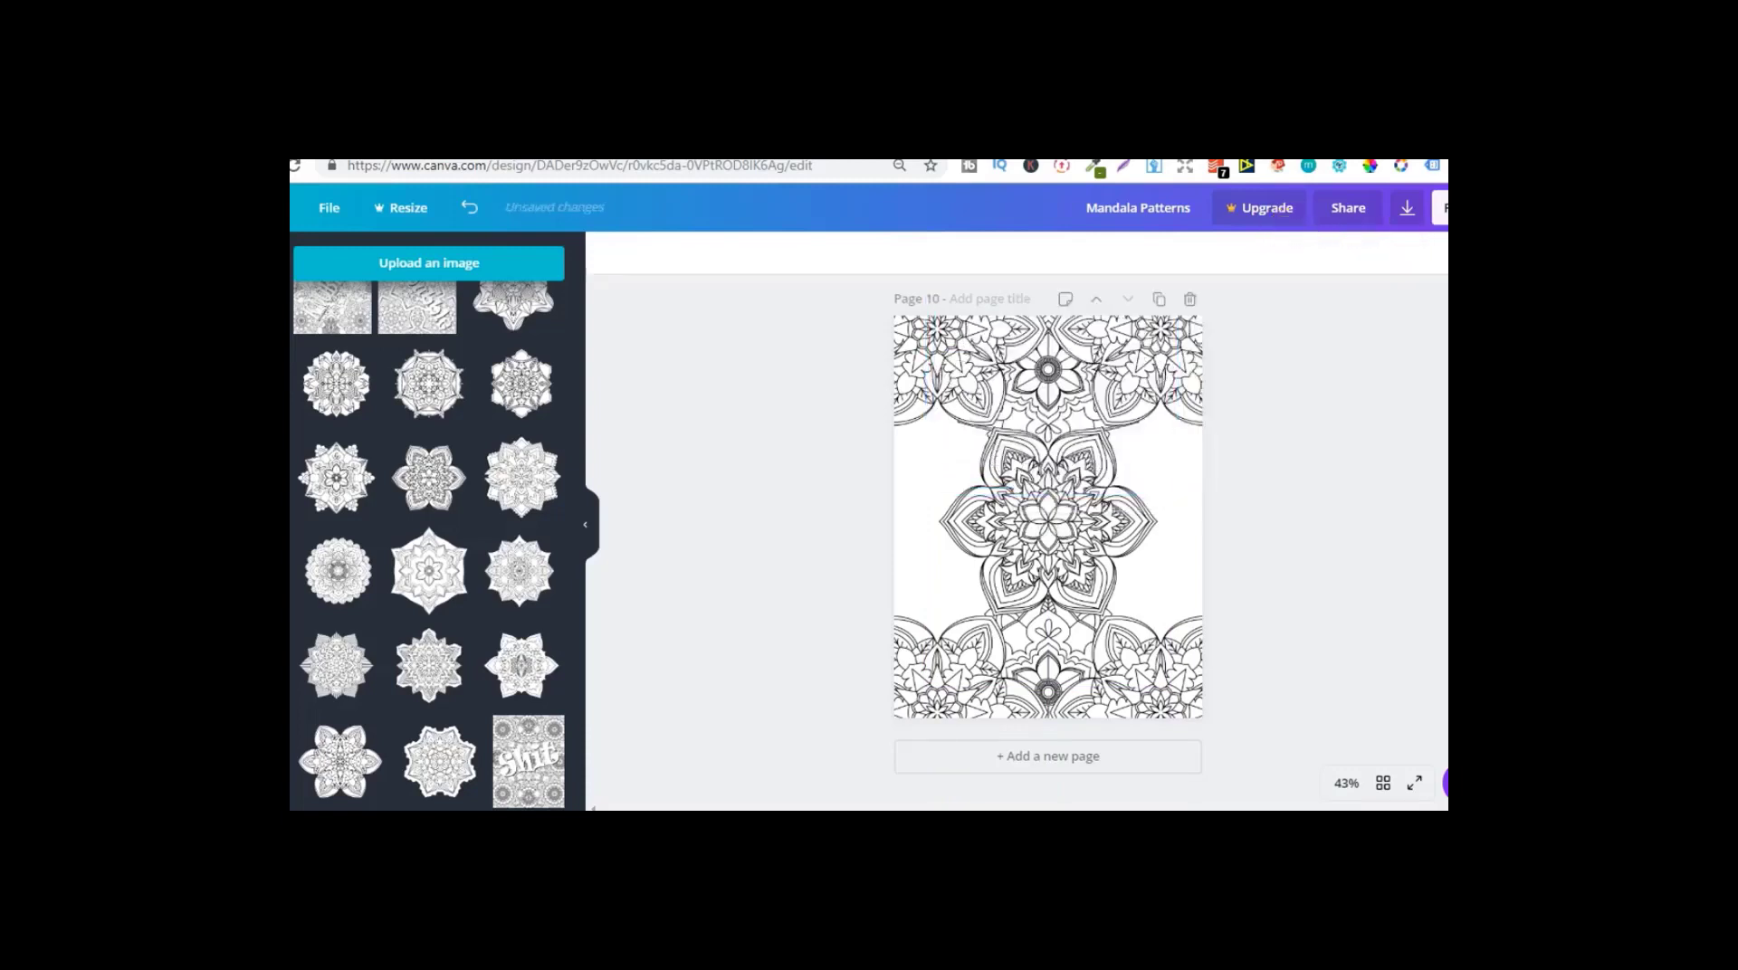
pyautogui.click(1059, 543)
pyautogui.click(1300, 254)
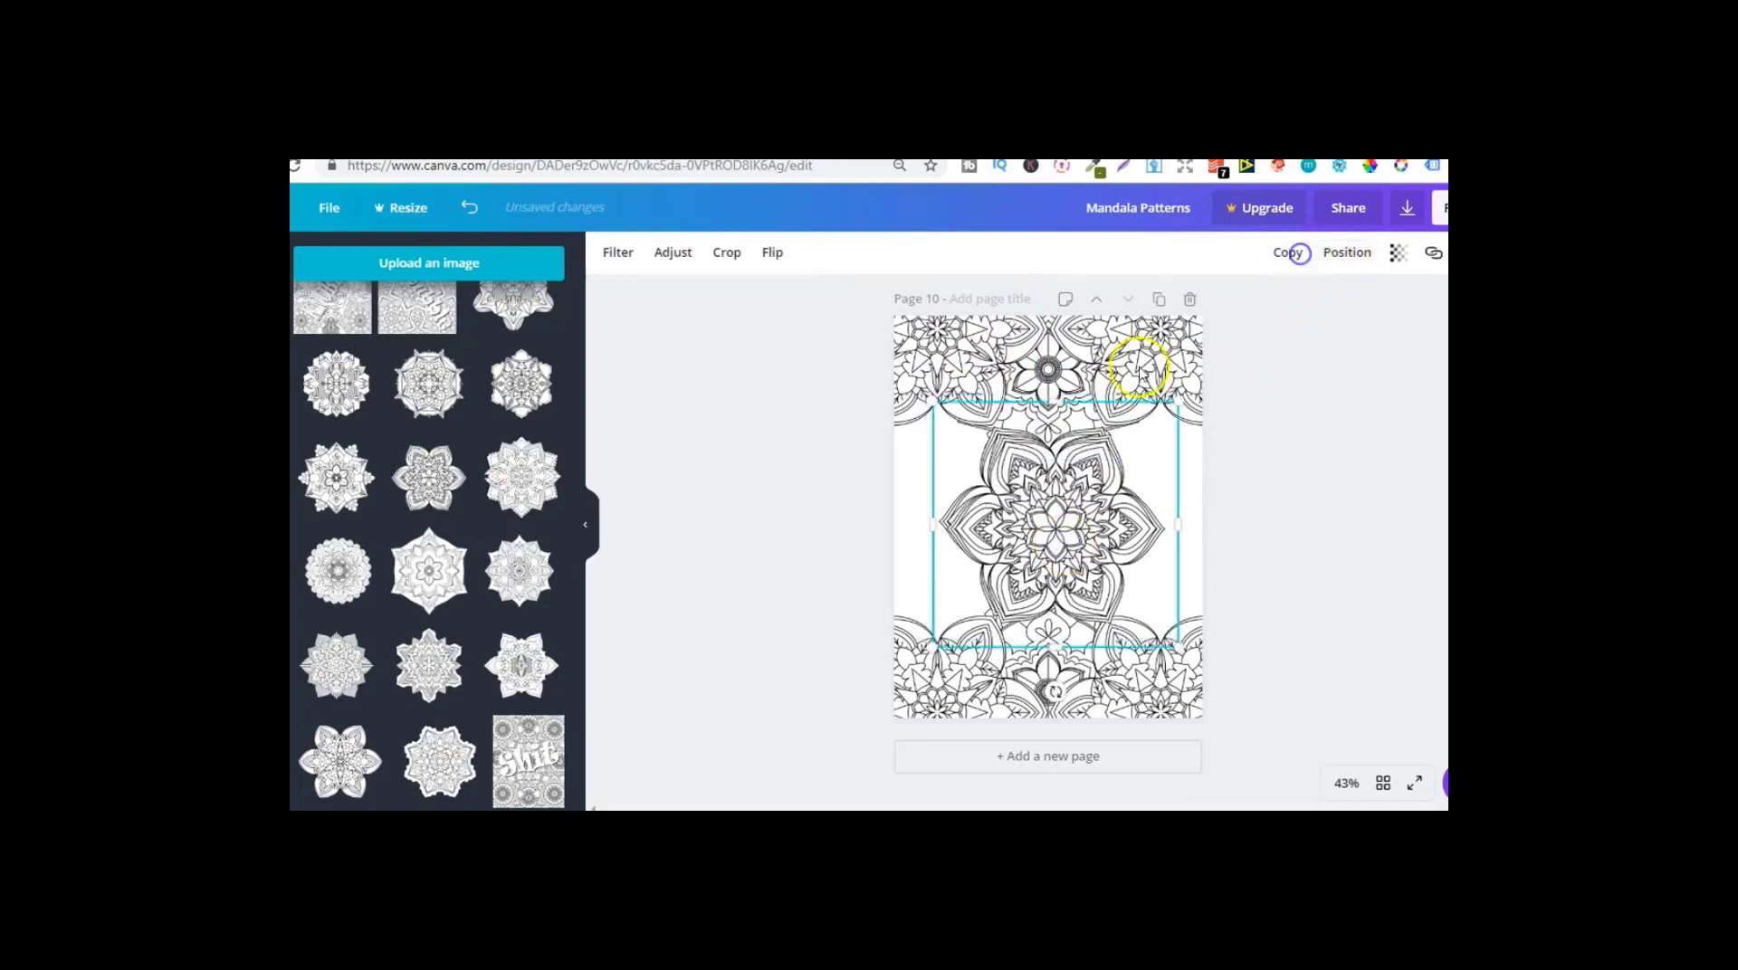
pyautogui.moveTo(965, 426); pyautogui.dragTo(994, 332)
pyautogui.moveTo(1152, 421); pyautogui.dragTo(1208, 452)
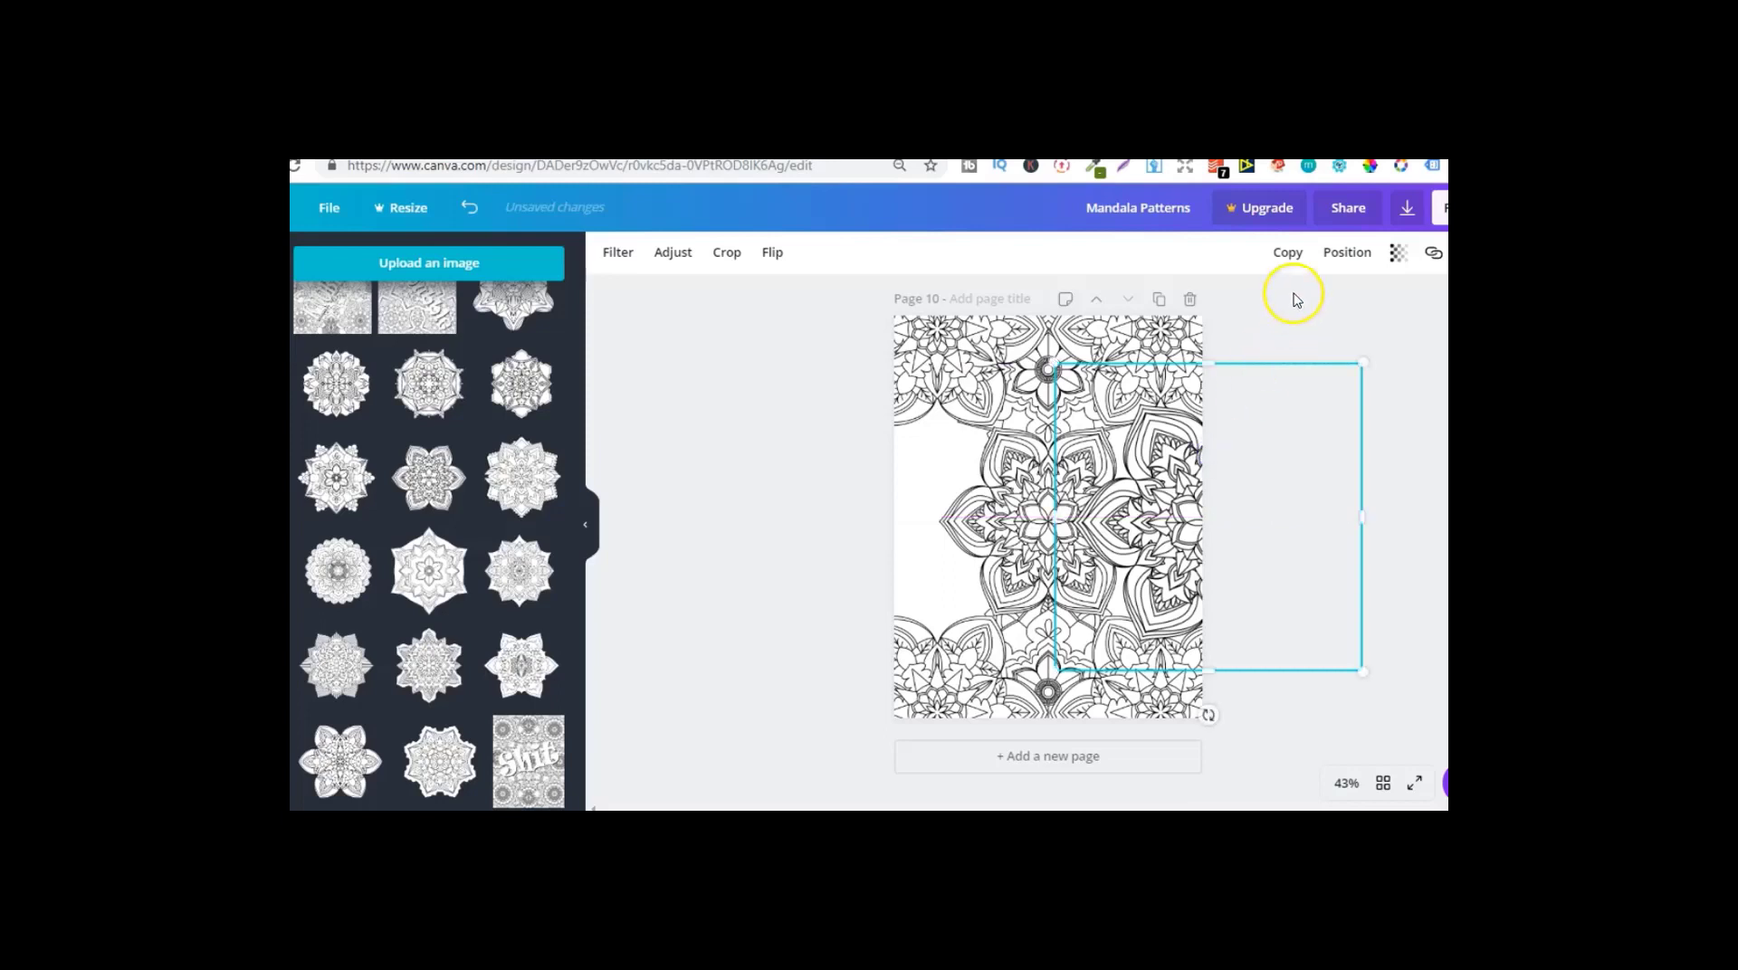
# Step: Duplicate the enlarged mandala, place the copy over the middle of page 10's left edge and send it to the back
pyautogui.click(1286, 250)
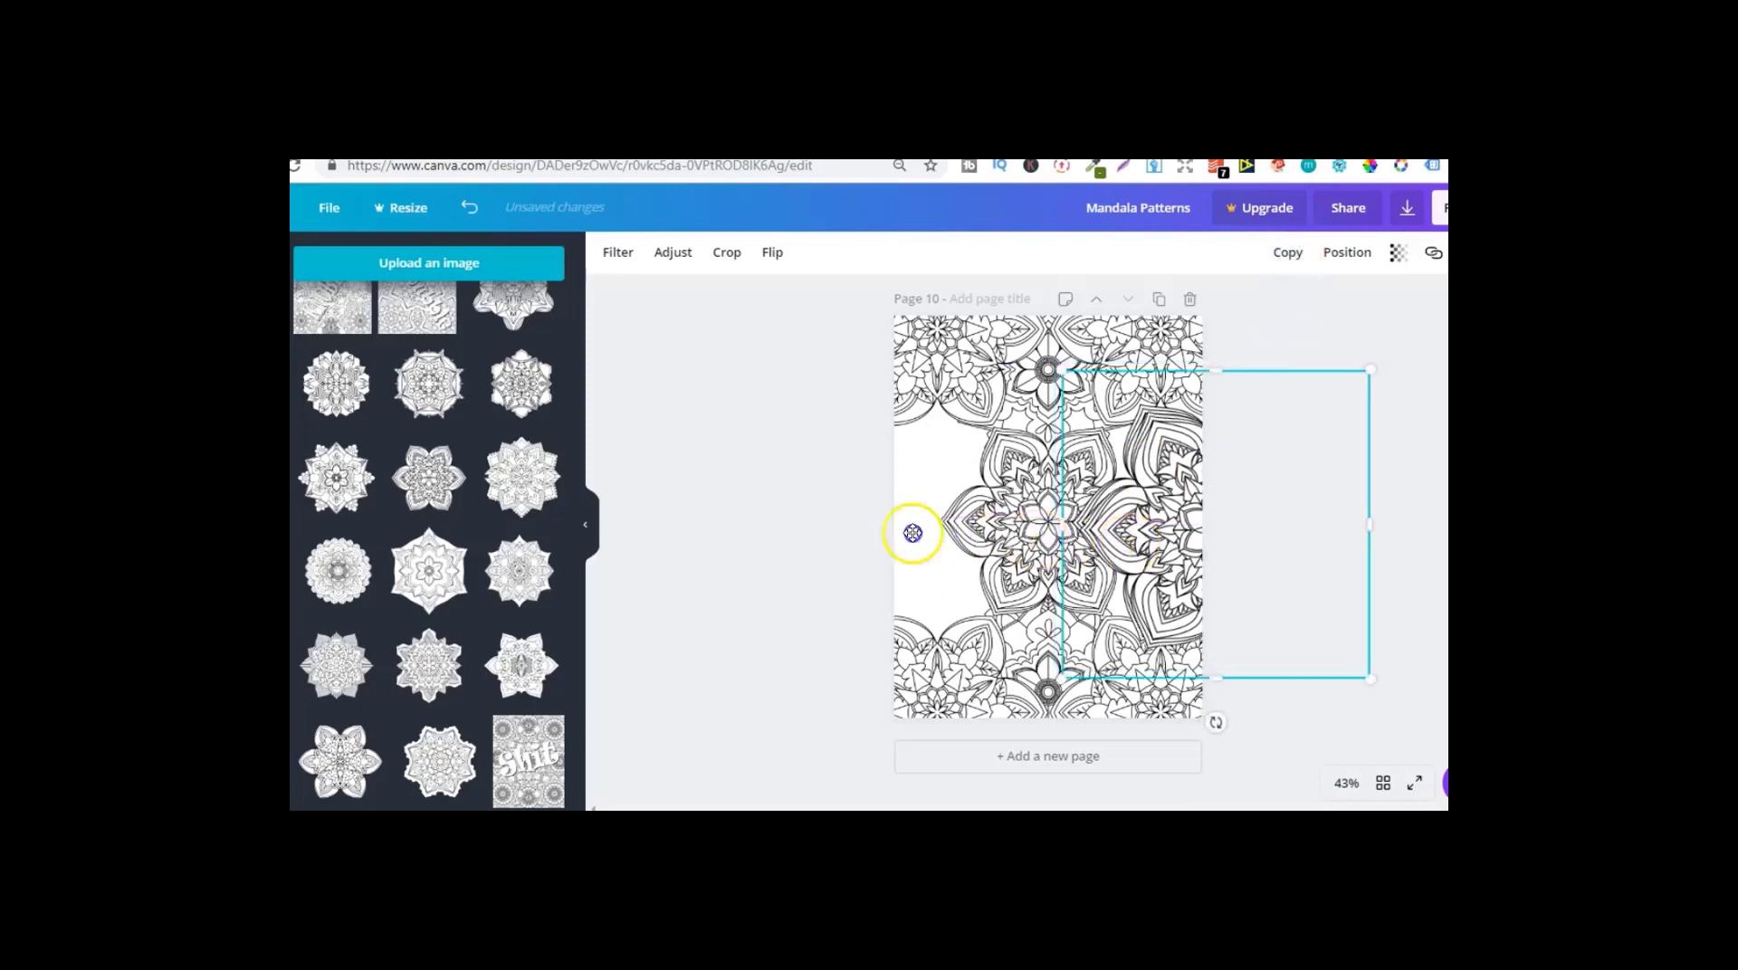
pyautogui.moveTo(912, 533); pyautogui.dragTo(809, 533)
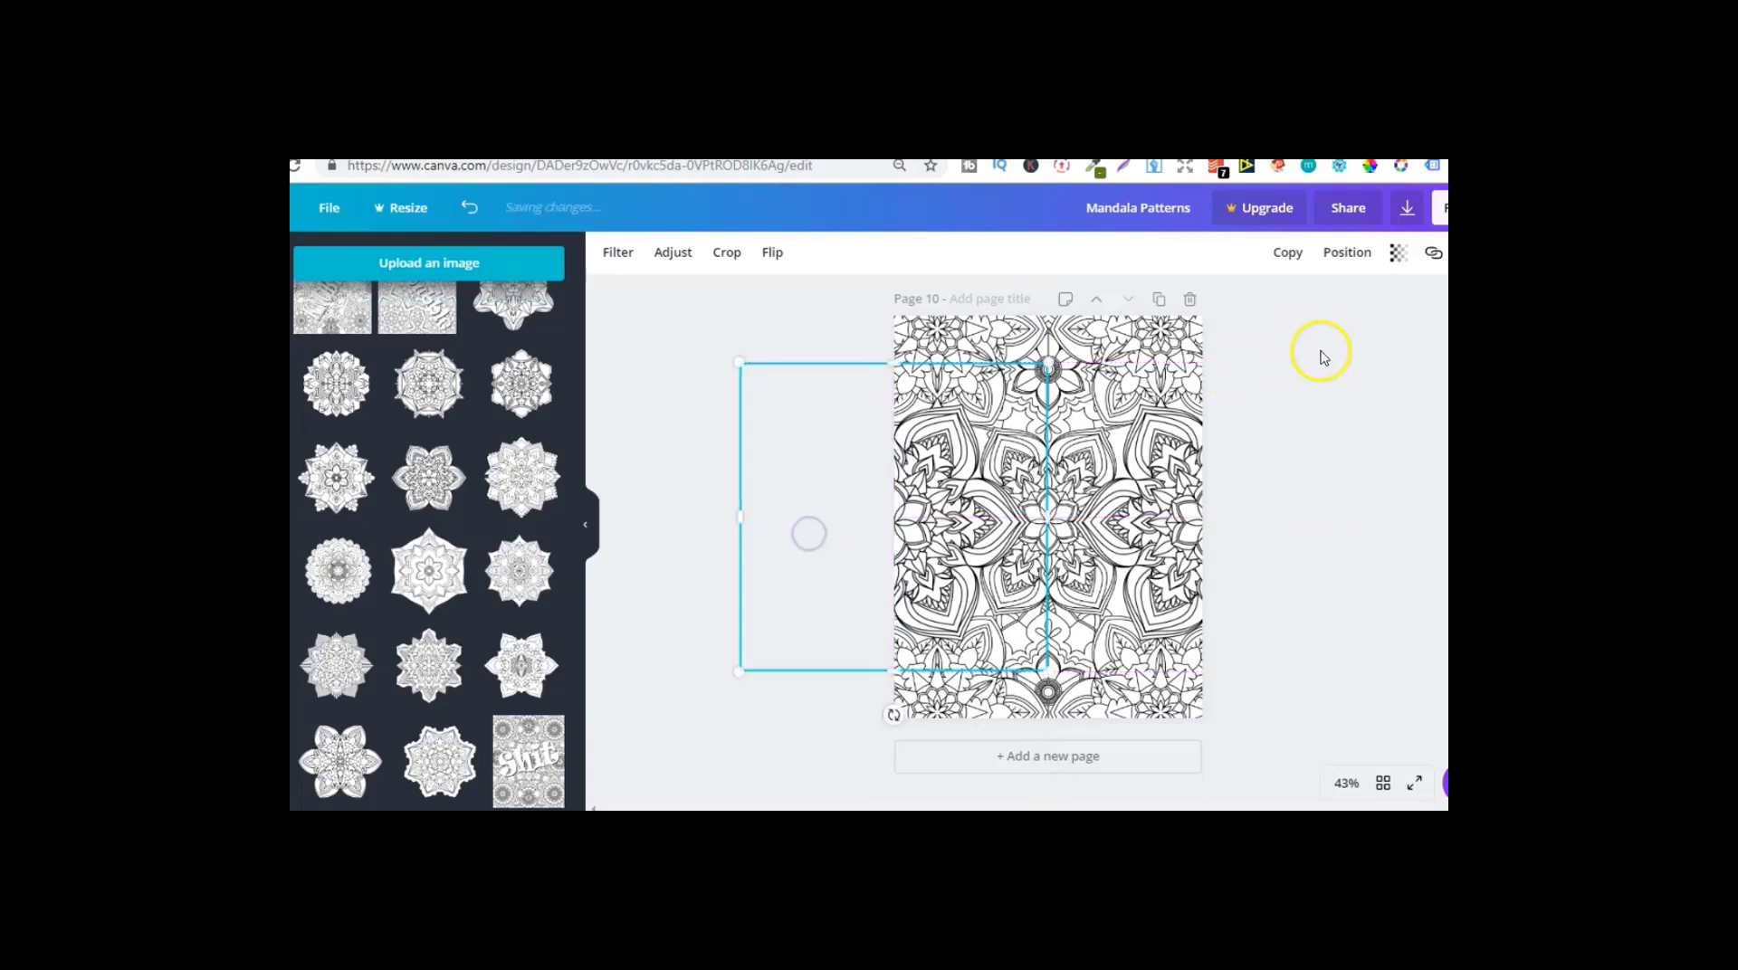
pyautogui.click(1345, 263)
pyautogui.click(1290, 340)
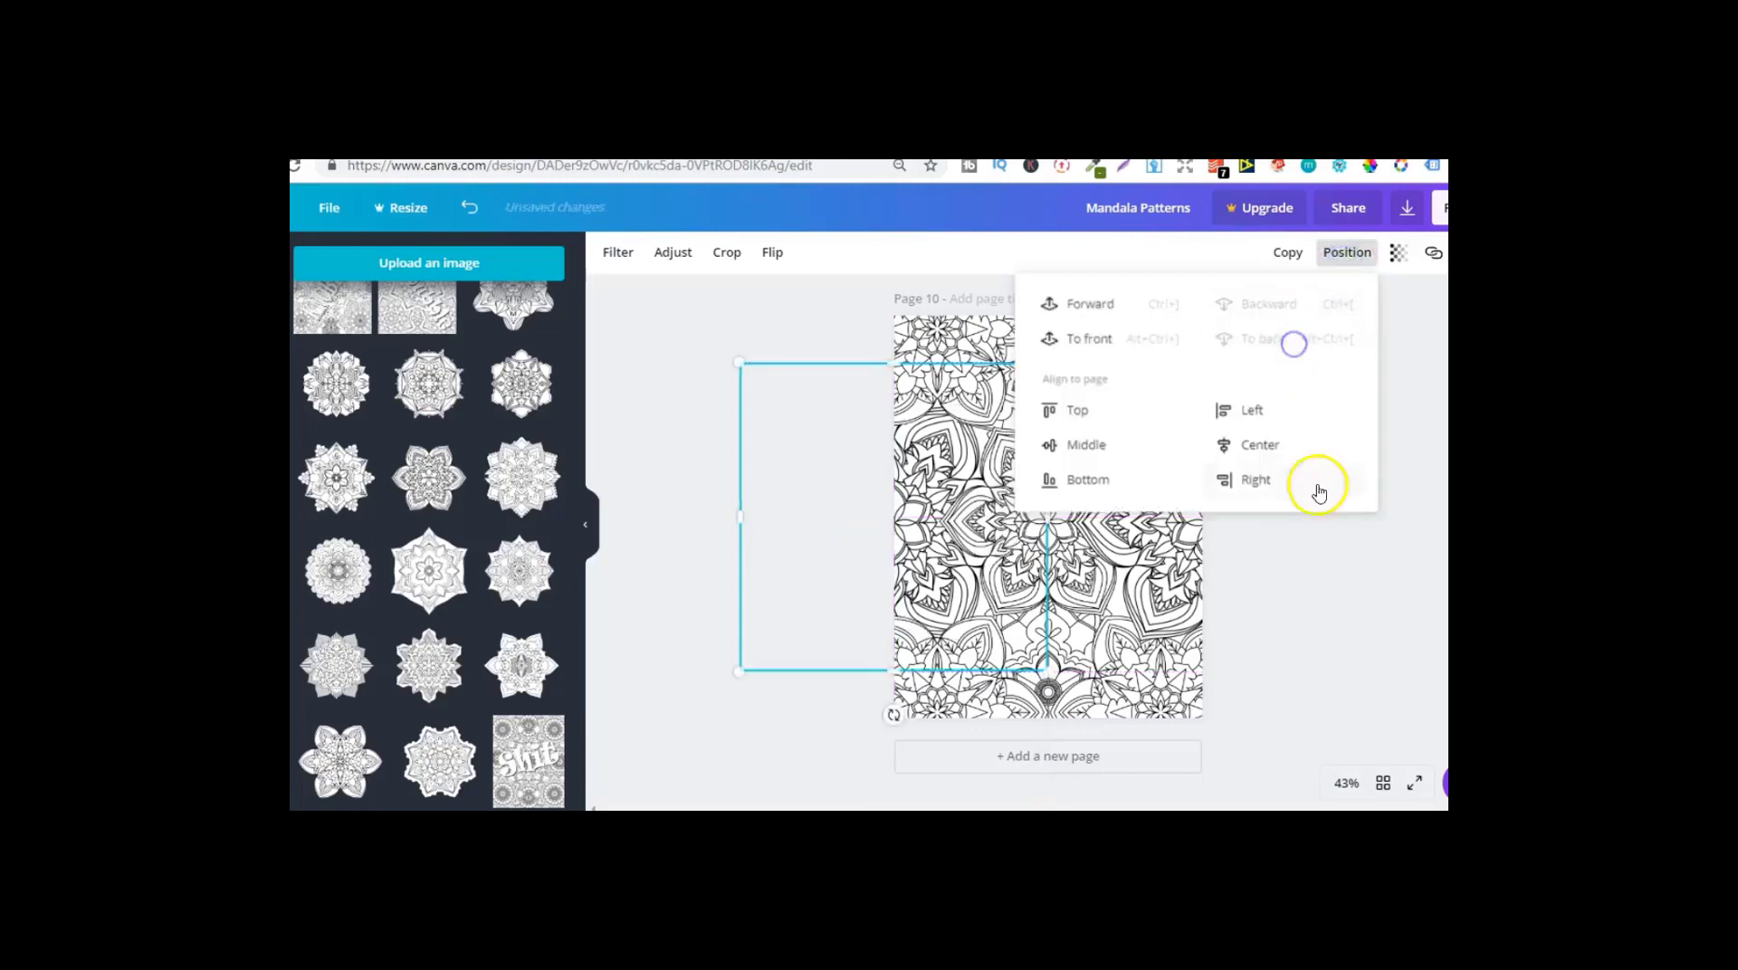
# Step: Send the enlarged mandala on page 10's right edge to the back
pyautogui.click(1315, 525)
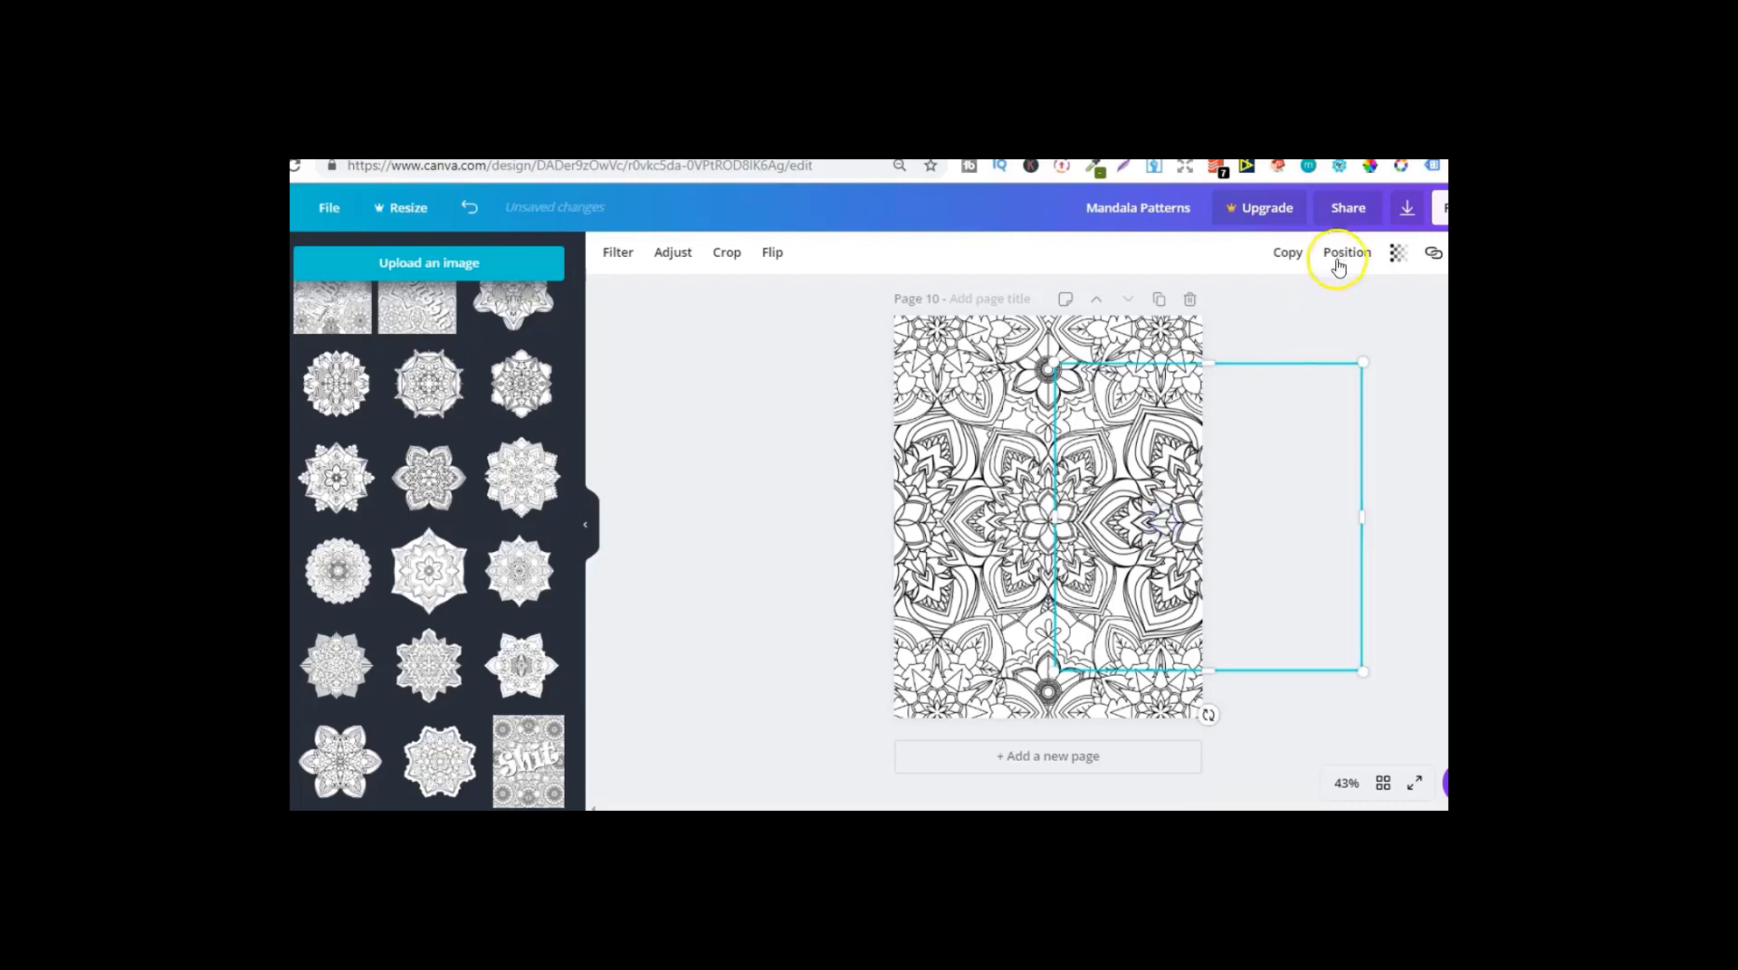
pyautogui.click(1340, 260)
pyautogui.click(1301, 331)
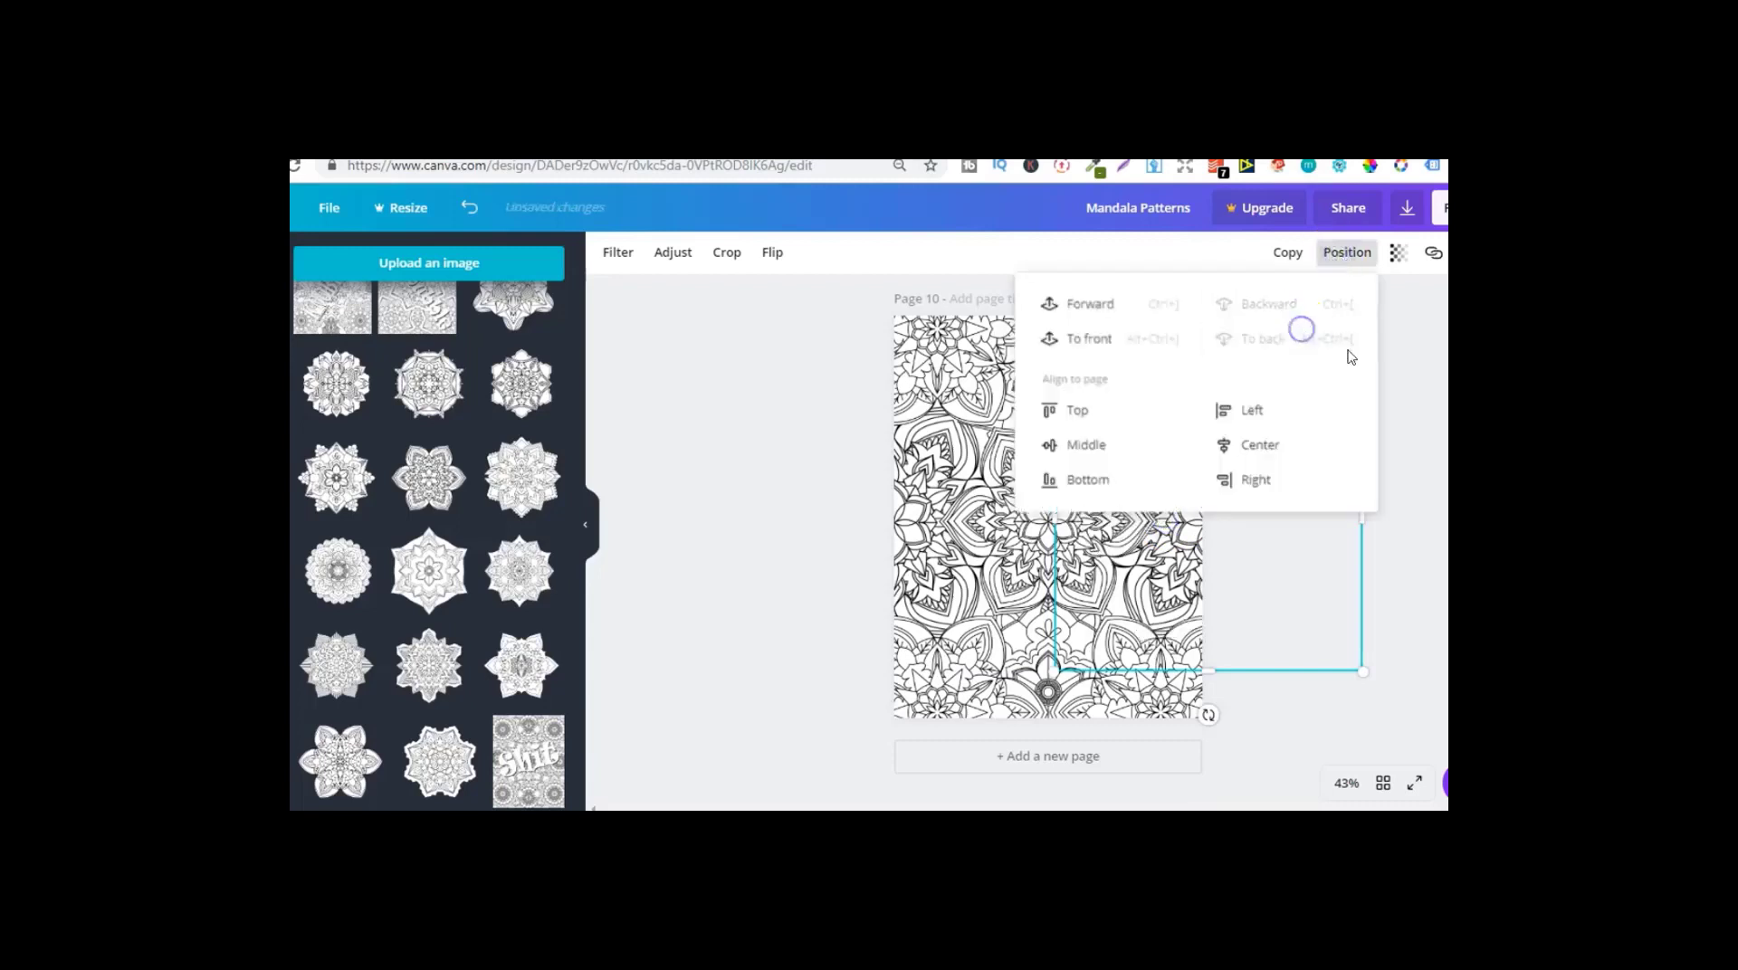
pyautogui.press('Escape')
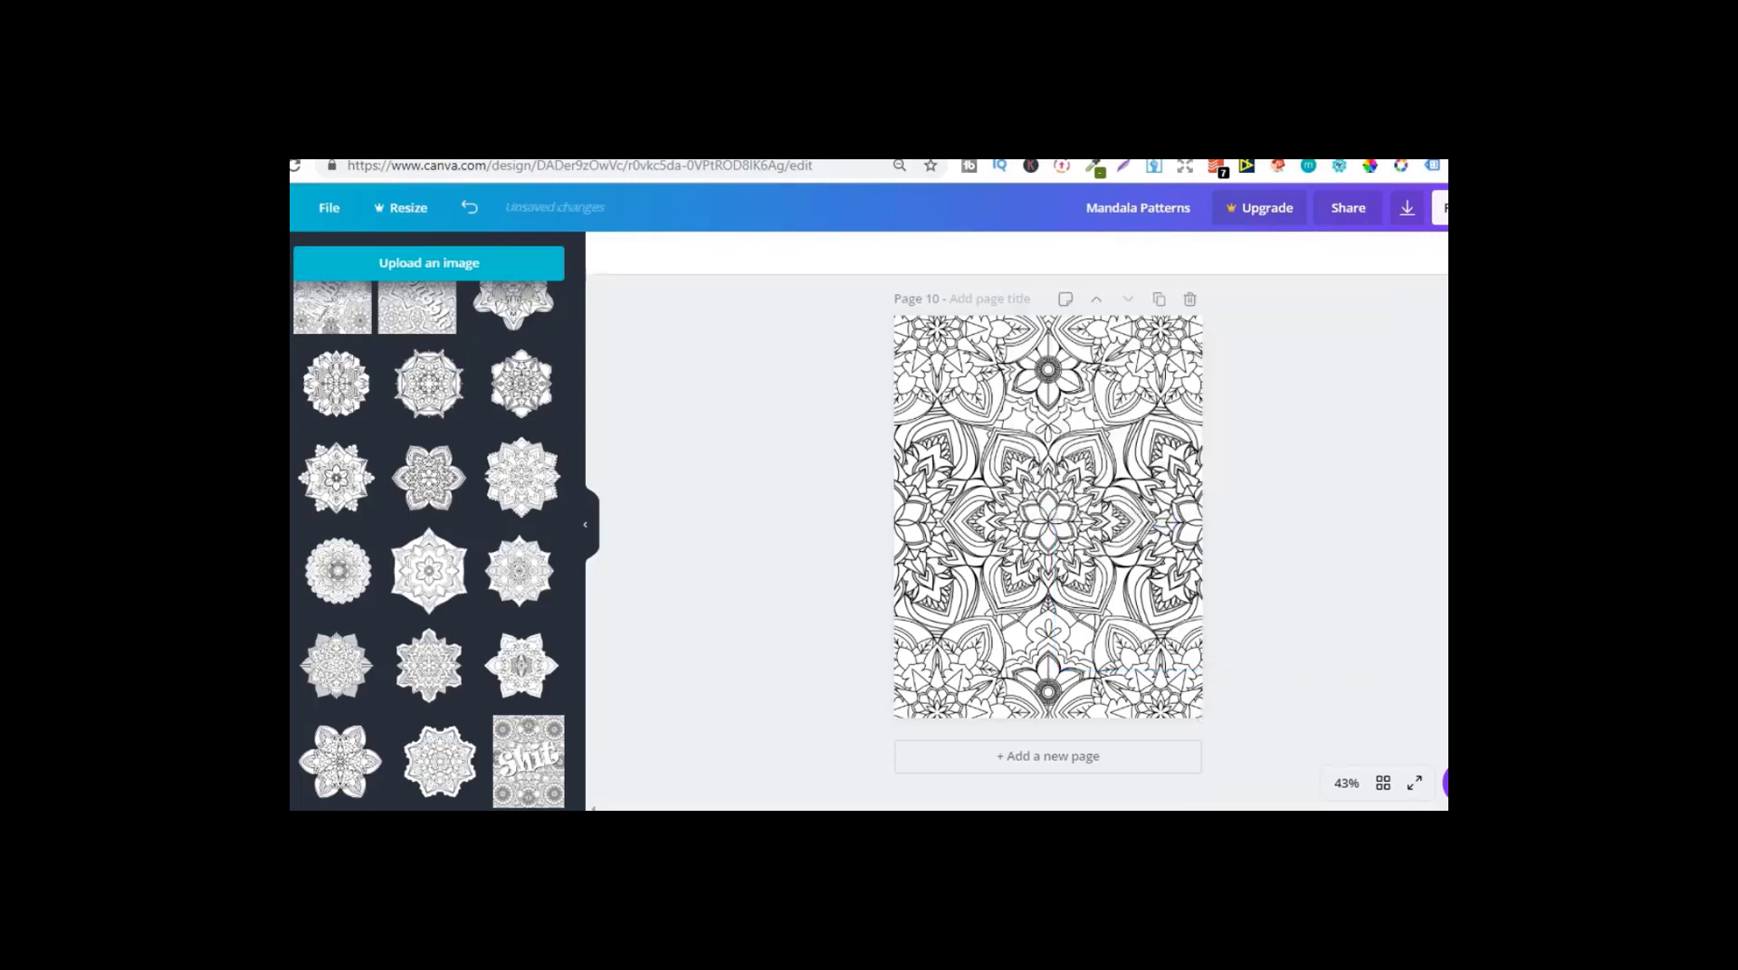
# Step: Duplicate page 10 as page 11 and replace all mandalas on the copy with one centred mandala with striped outer petals
pyautogui.click(1158, 299)
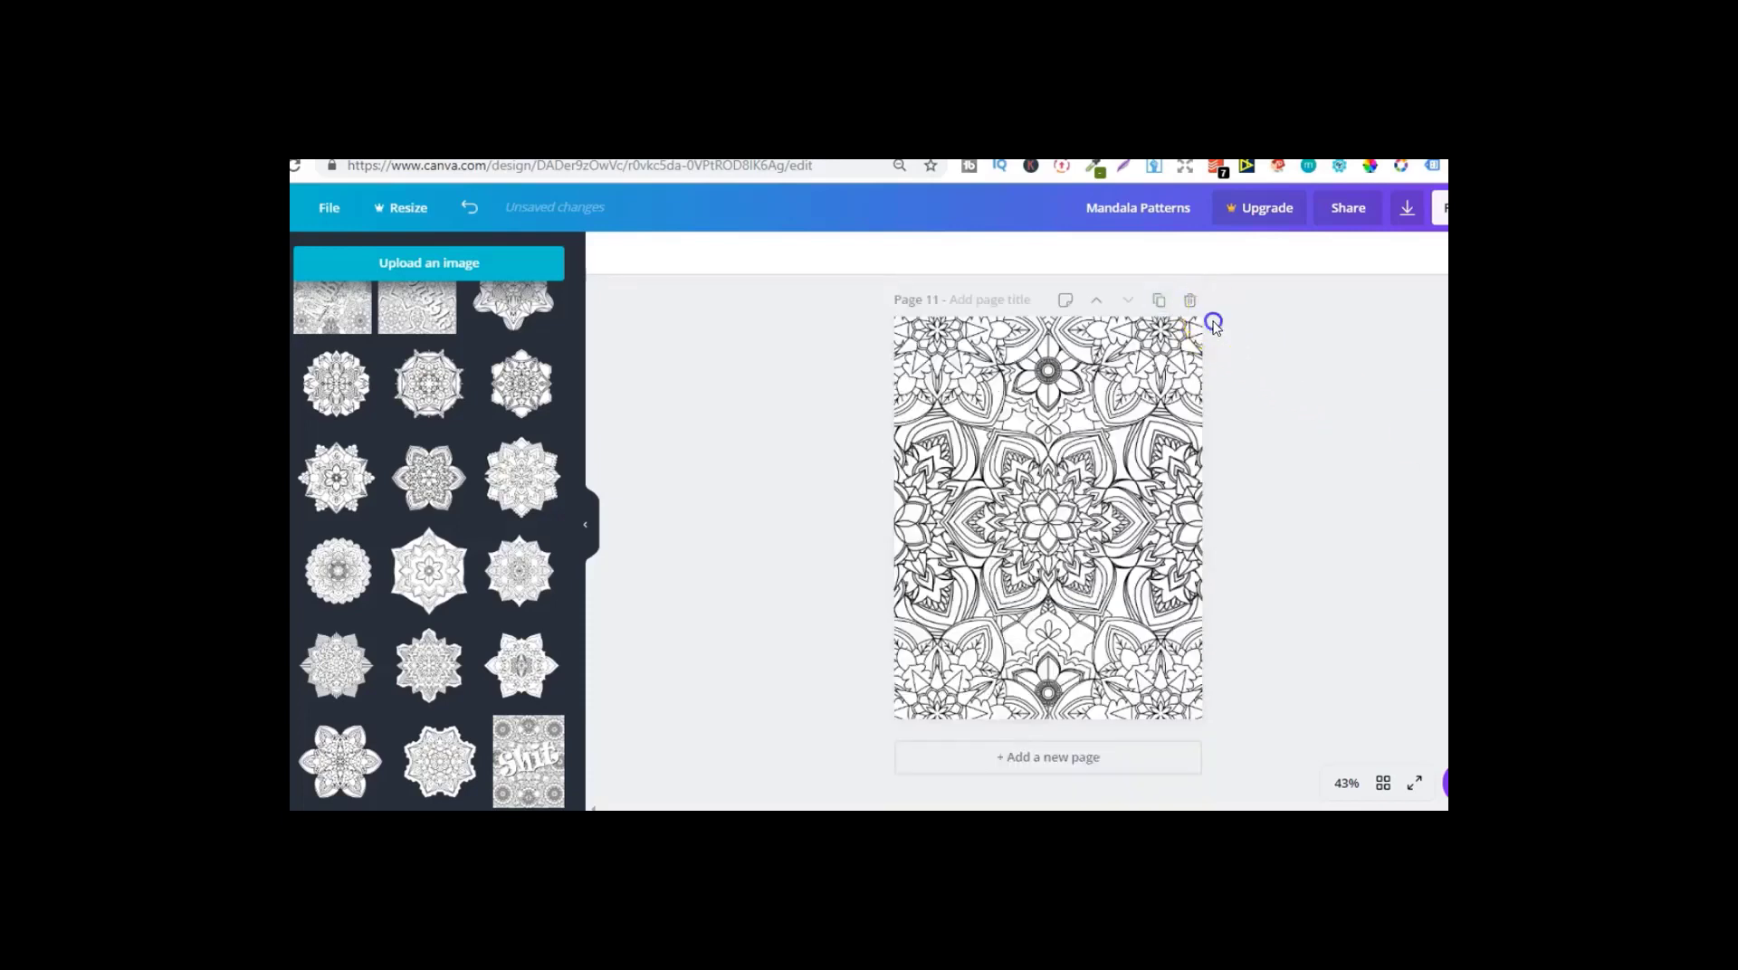
pyautogui.moveTo(1214, 323); pyautogui.dragTo(789, 750)
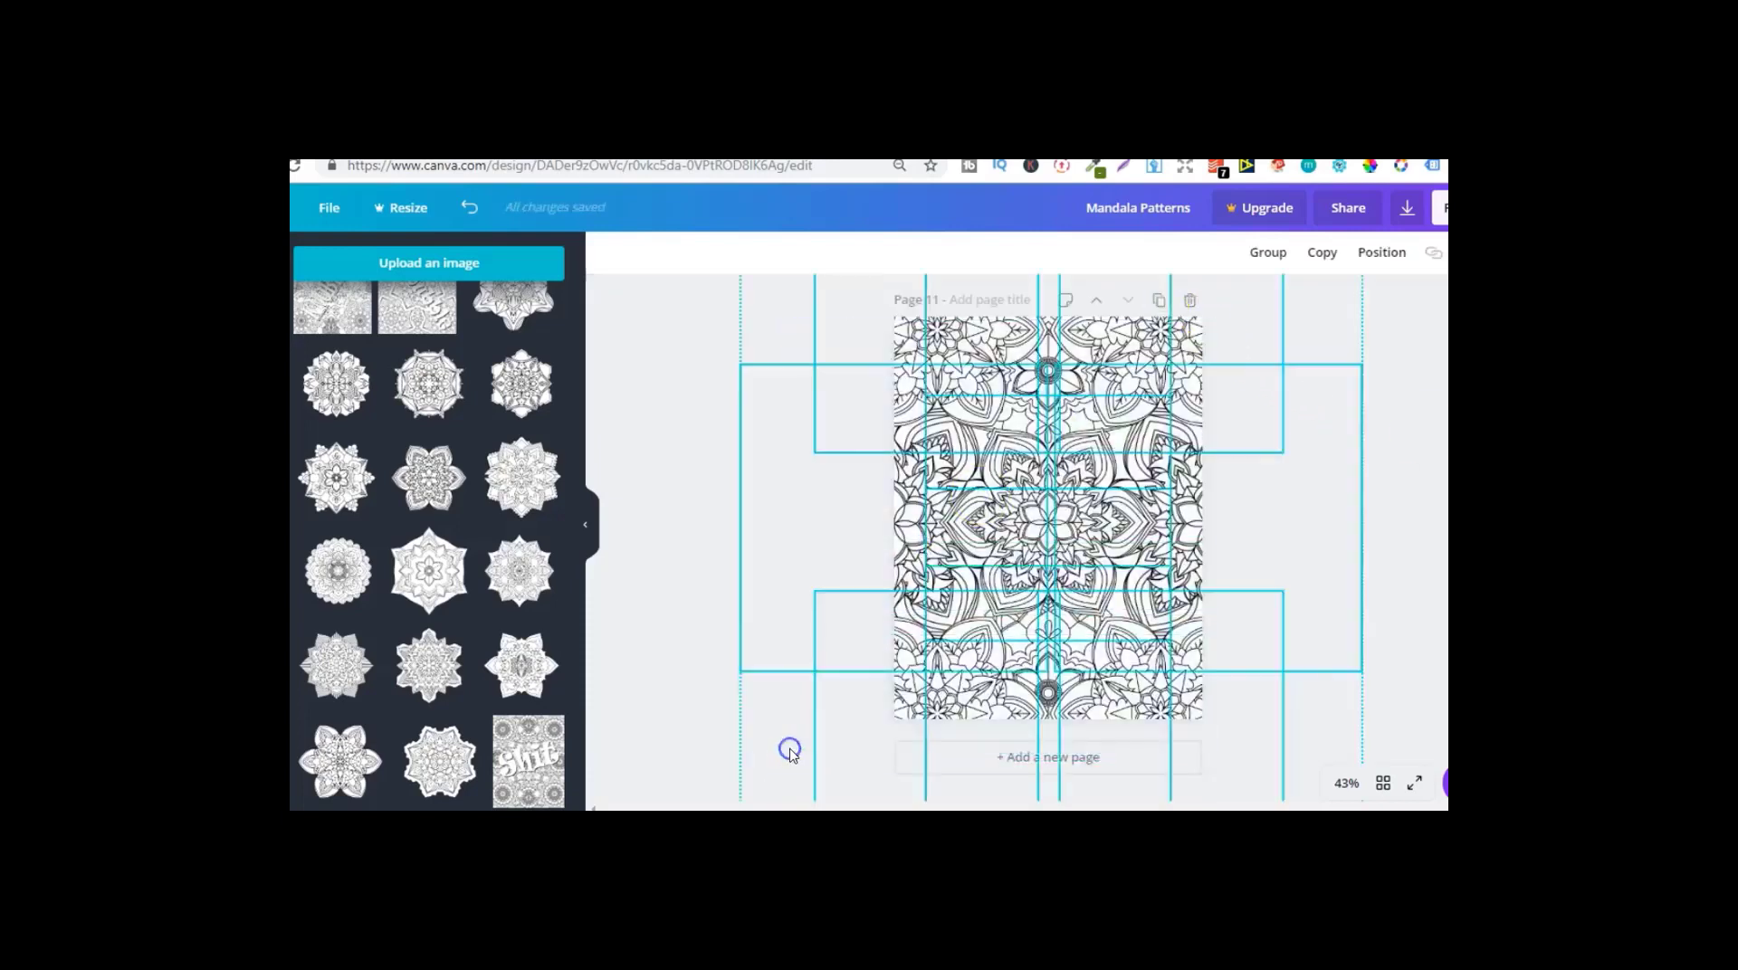
pyautogui.press('Delete')
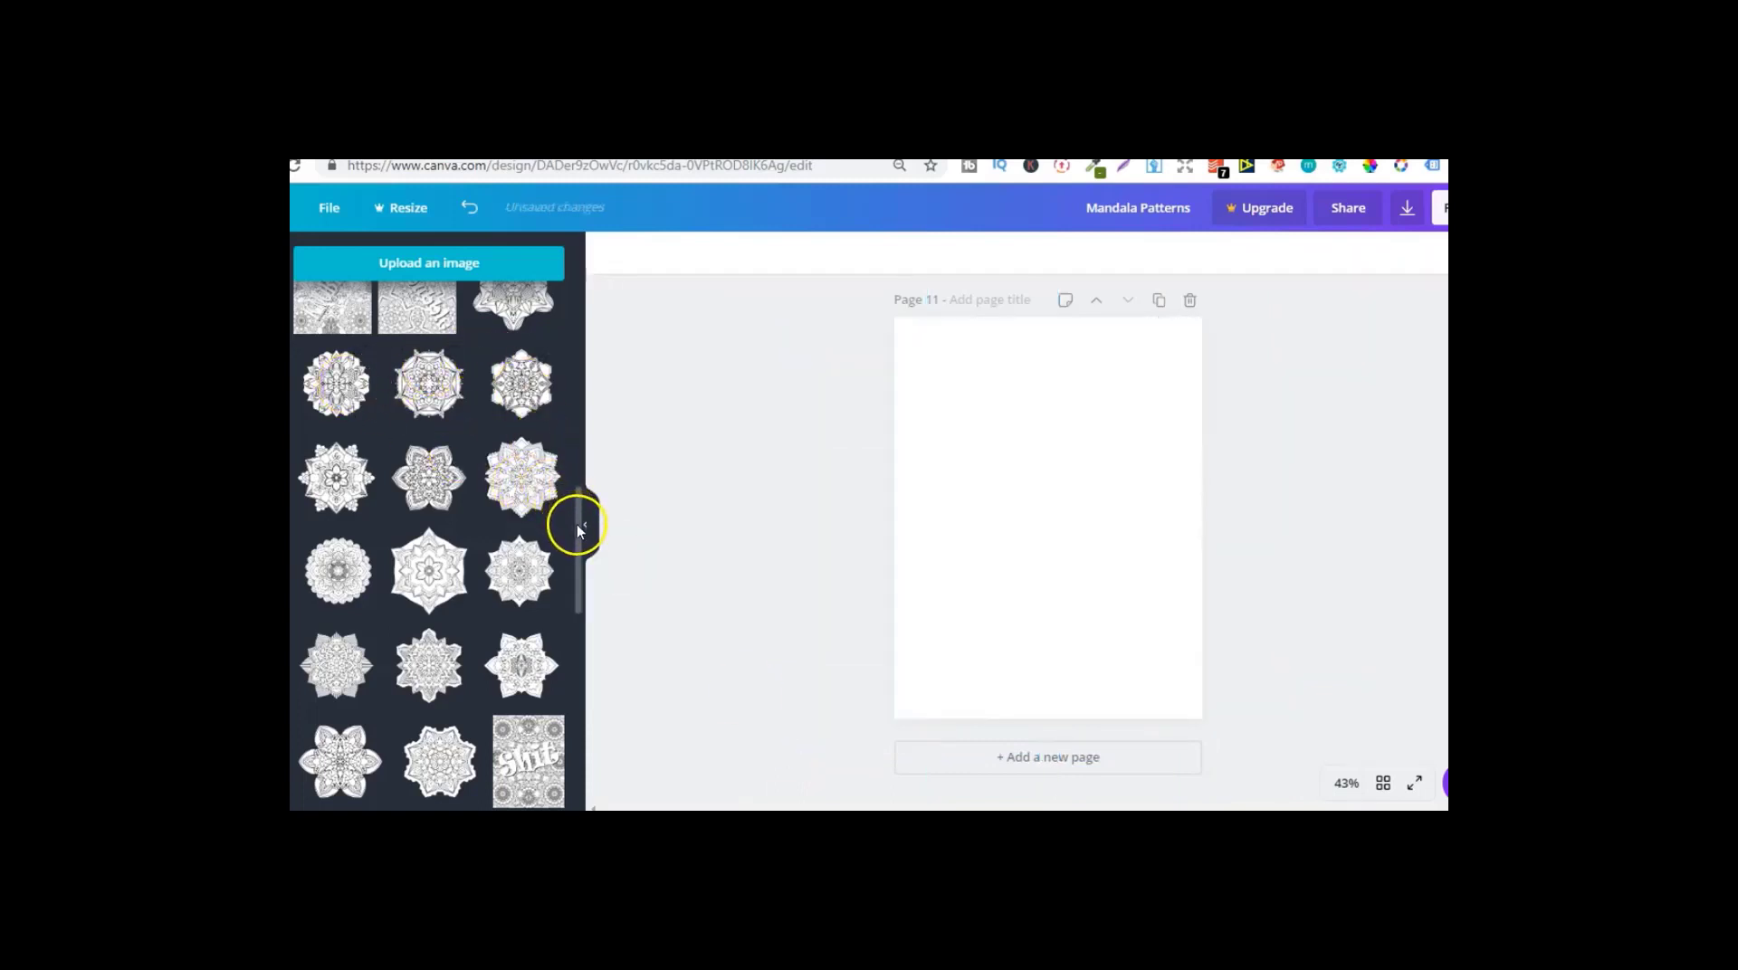
pyautogui.click(334, 670)
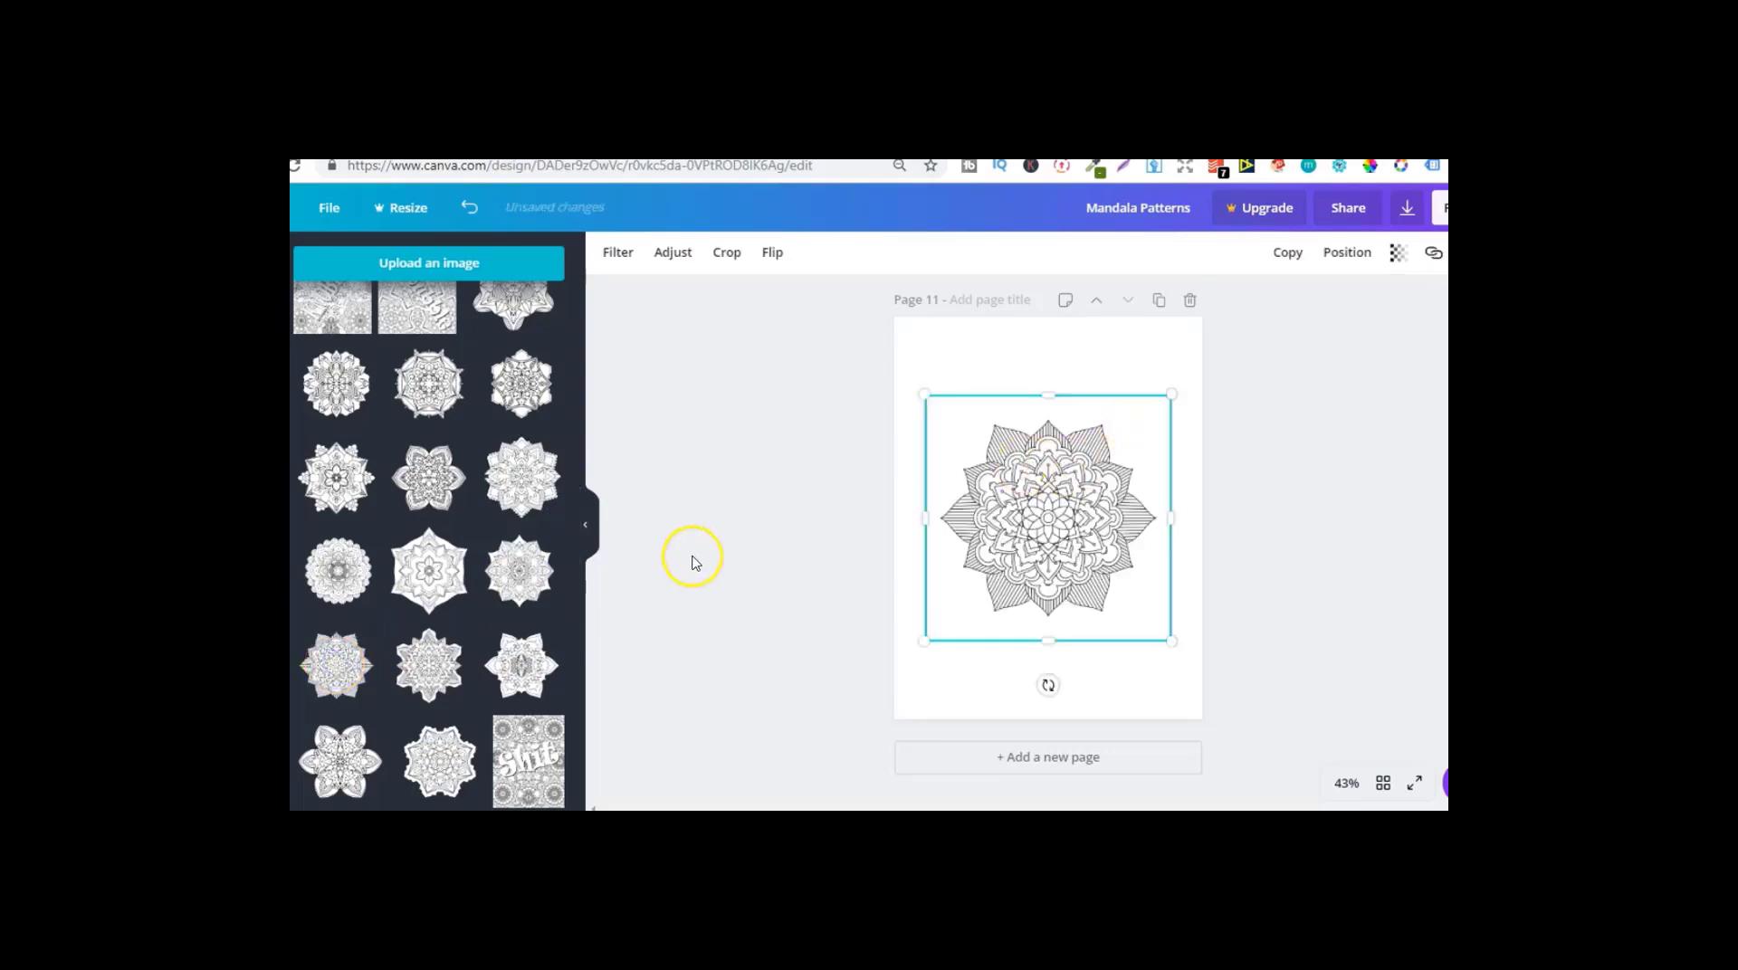
pyautogui.click(506, 570)
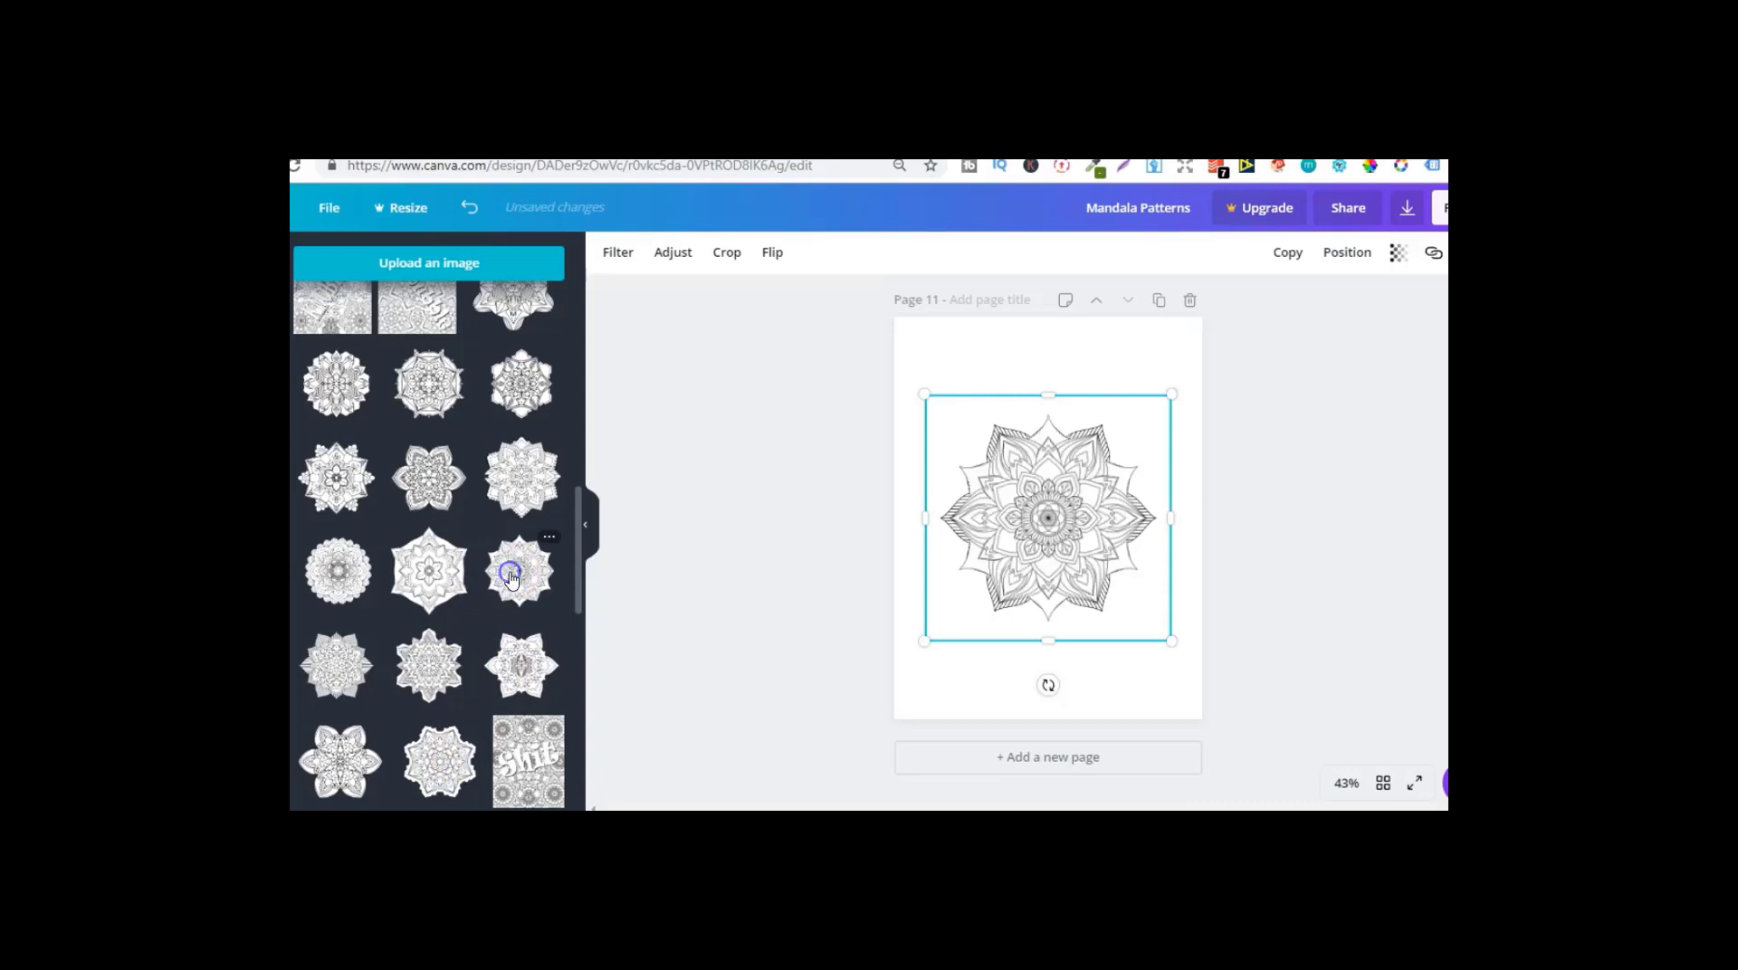
pyautogui.doubleClick(995, 508)
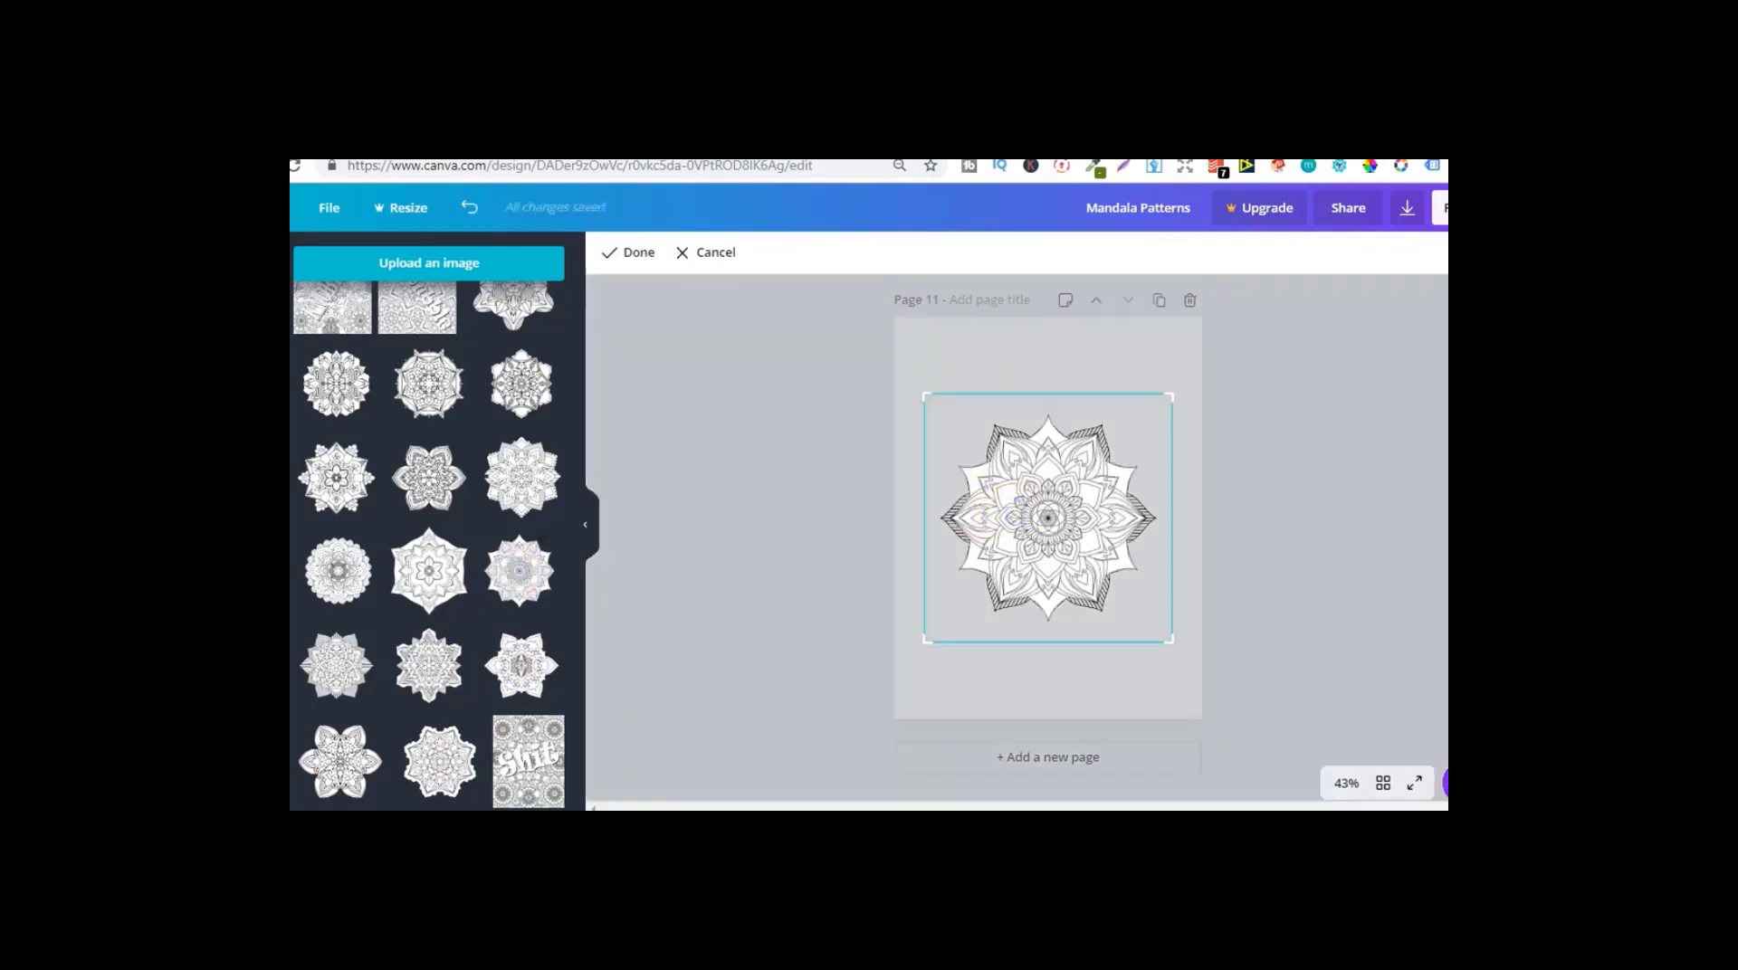
pyautogui.click(1223, 463)
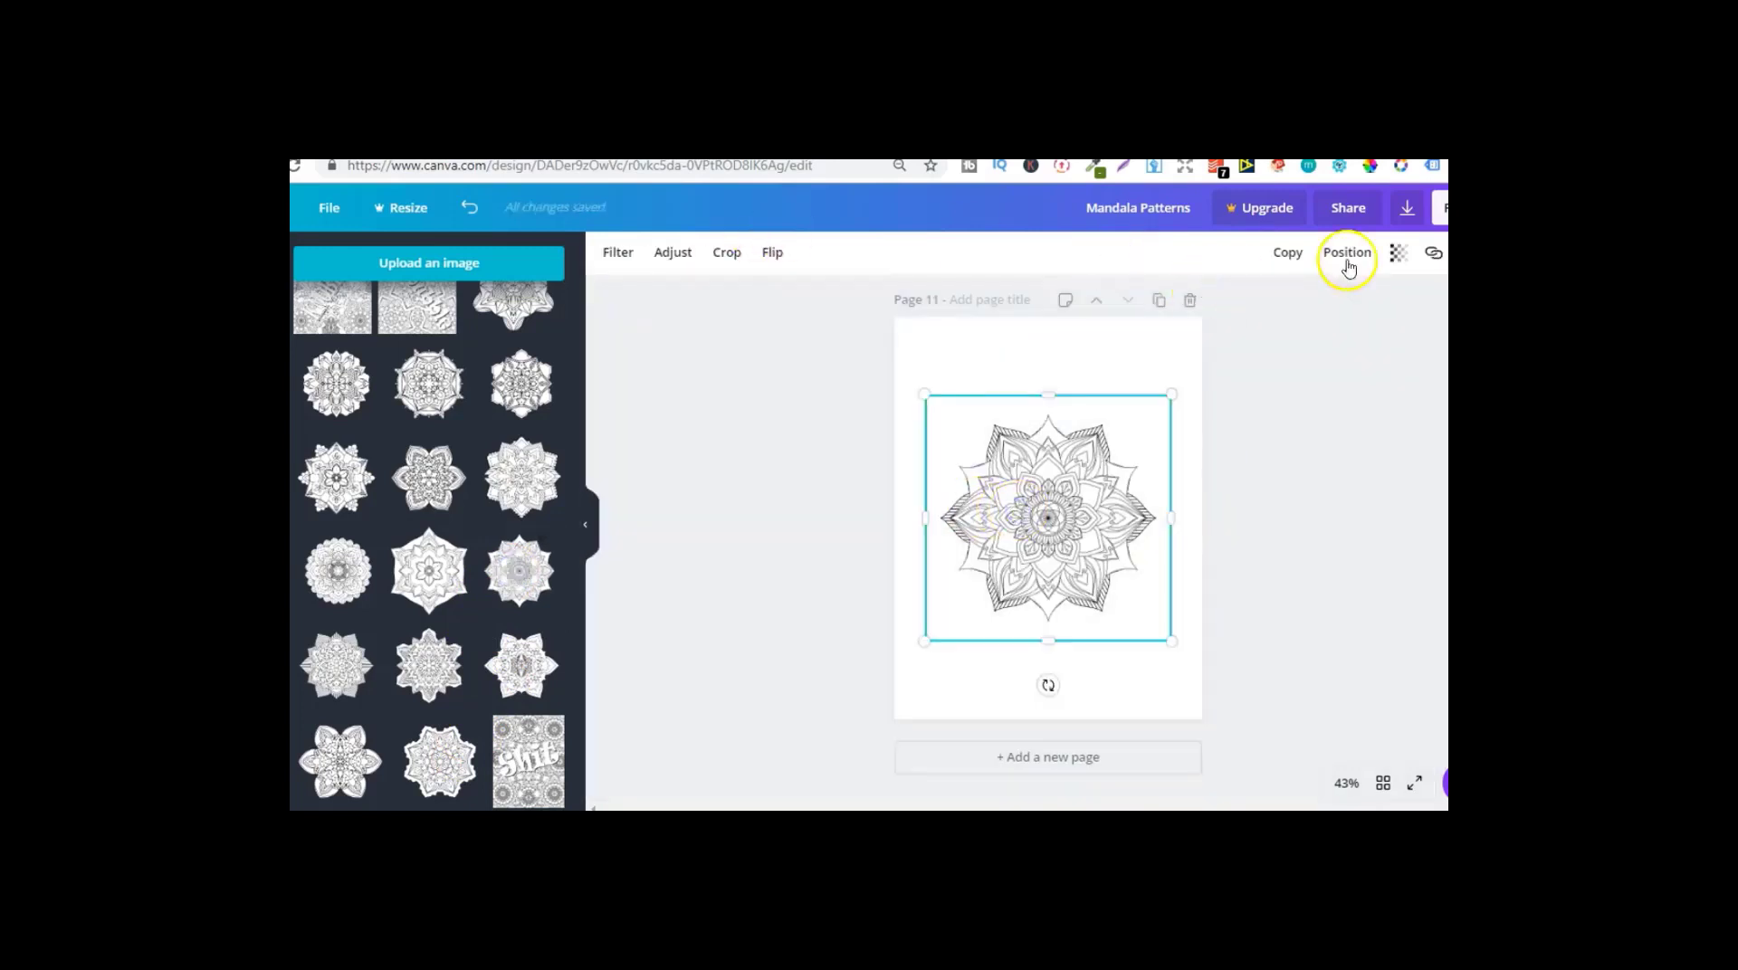
pyautogui.click(655, 563)
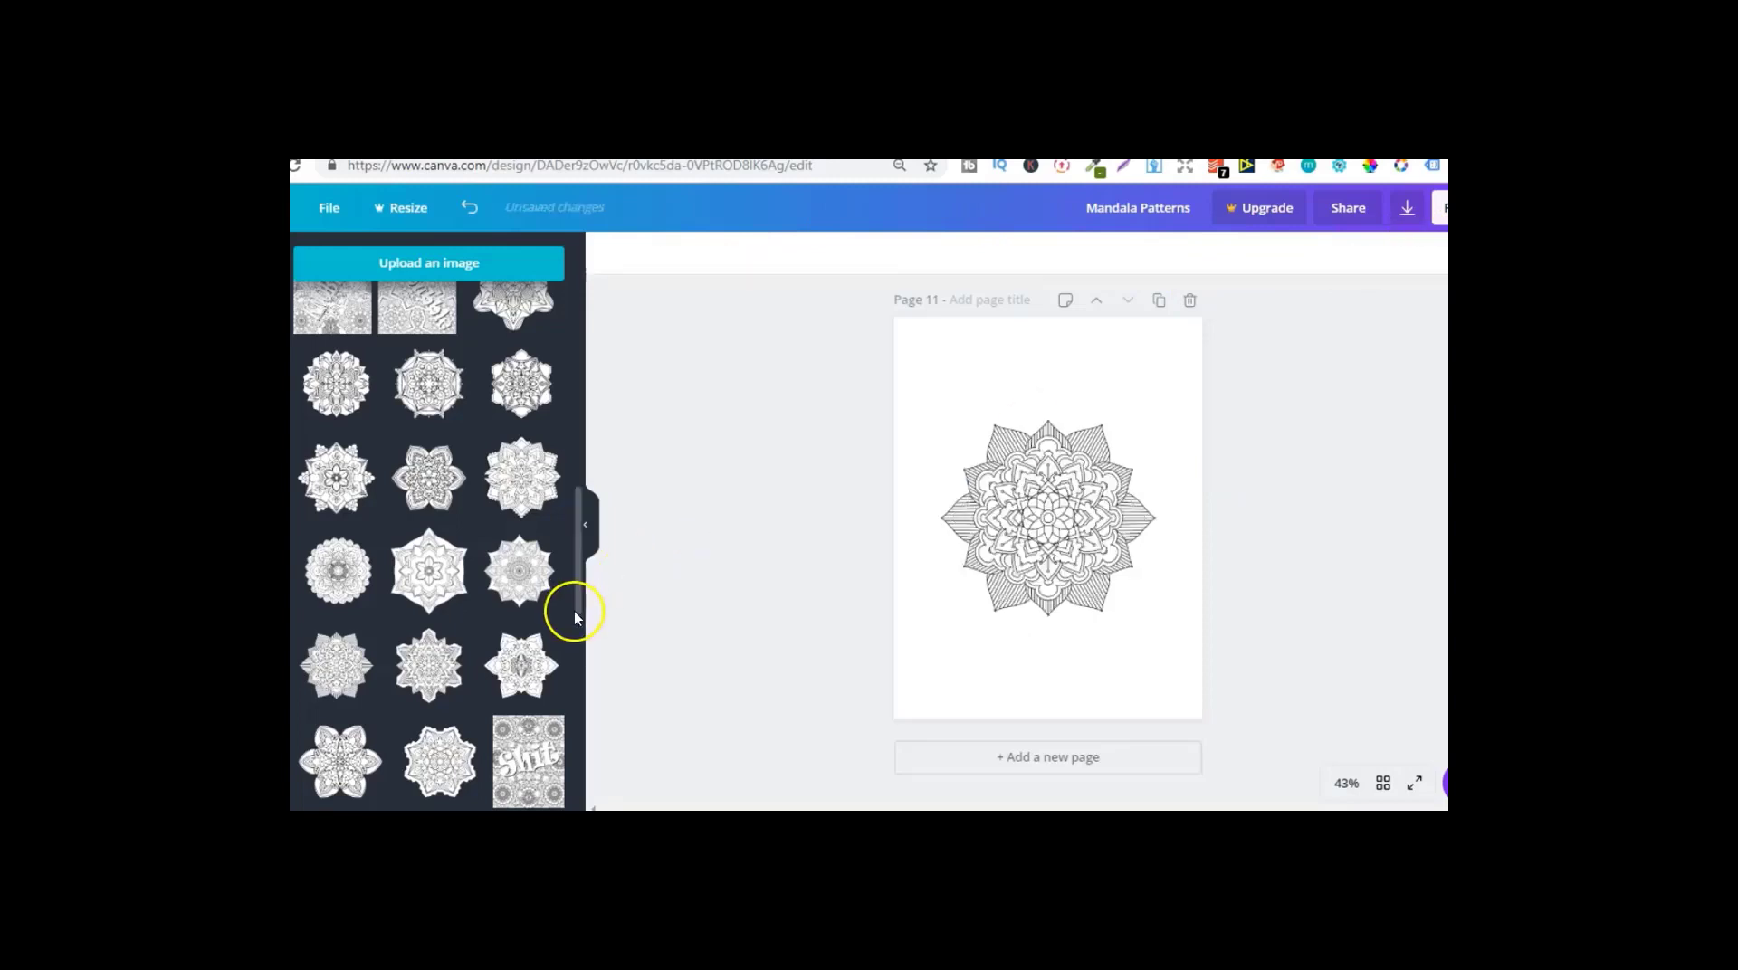
# Step: Add the pointed mandala with a dark round centre at the bottom centre of page 11 and duplicate it to the top centre
pyautogui.moveTo(574, 594); pyautogui.dragTo(577, 664)
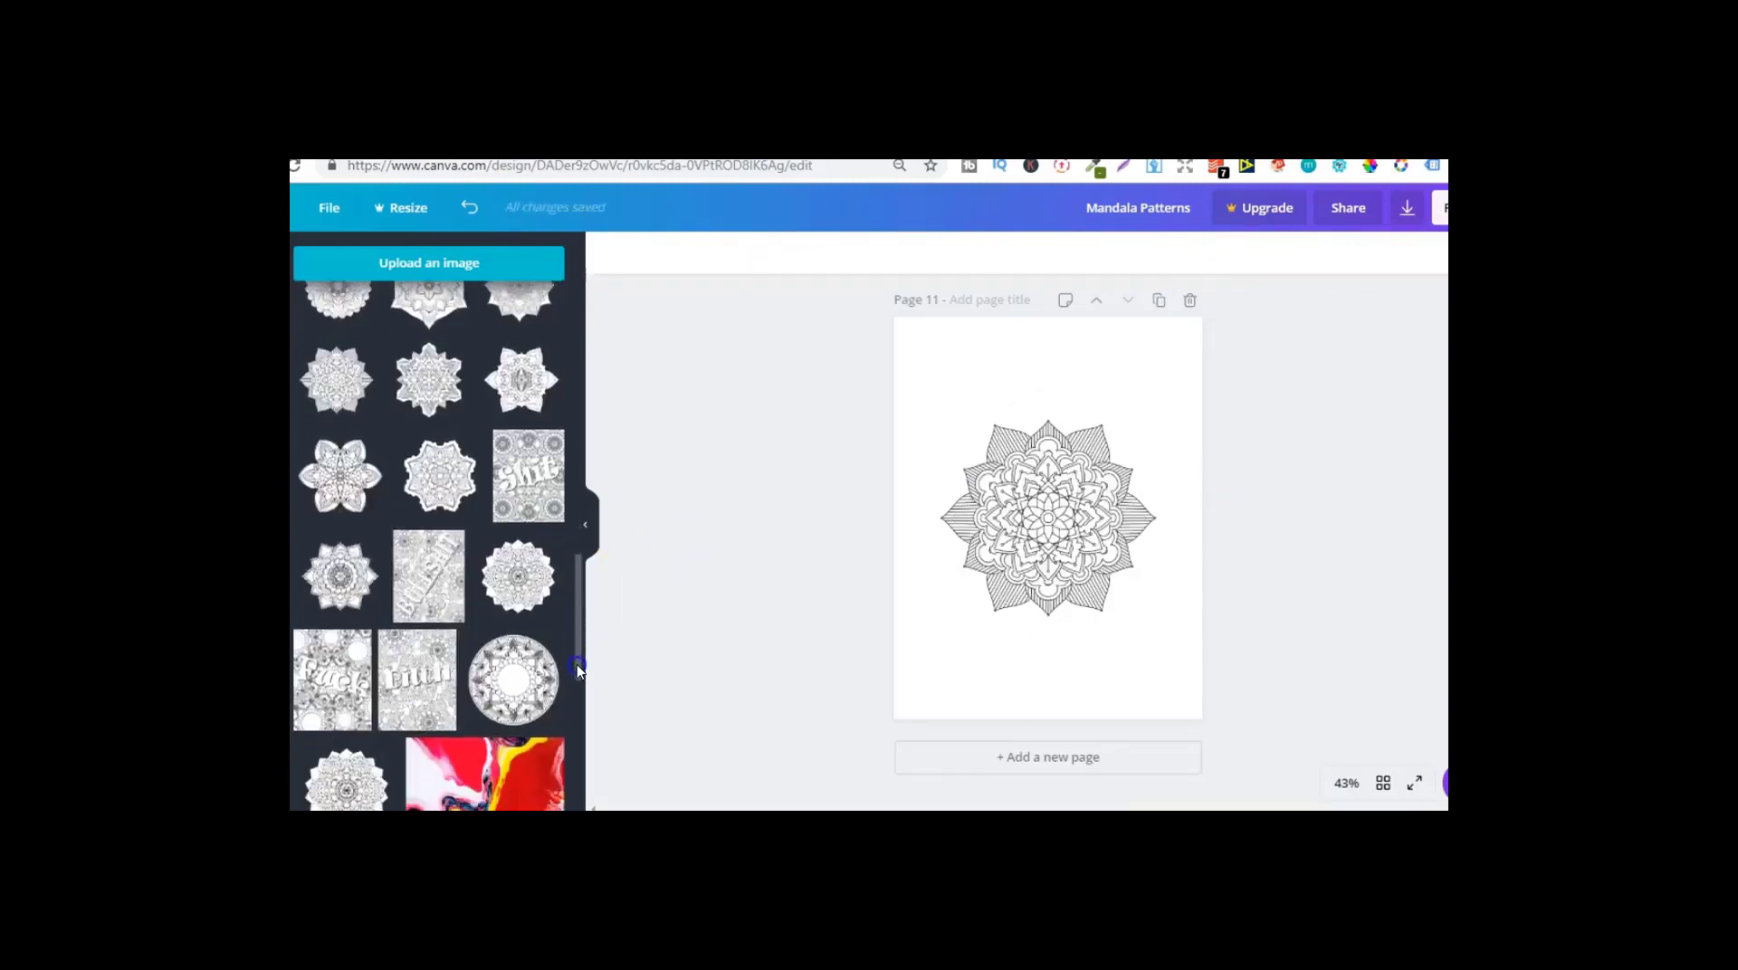
pyautogui.click(325, 580)
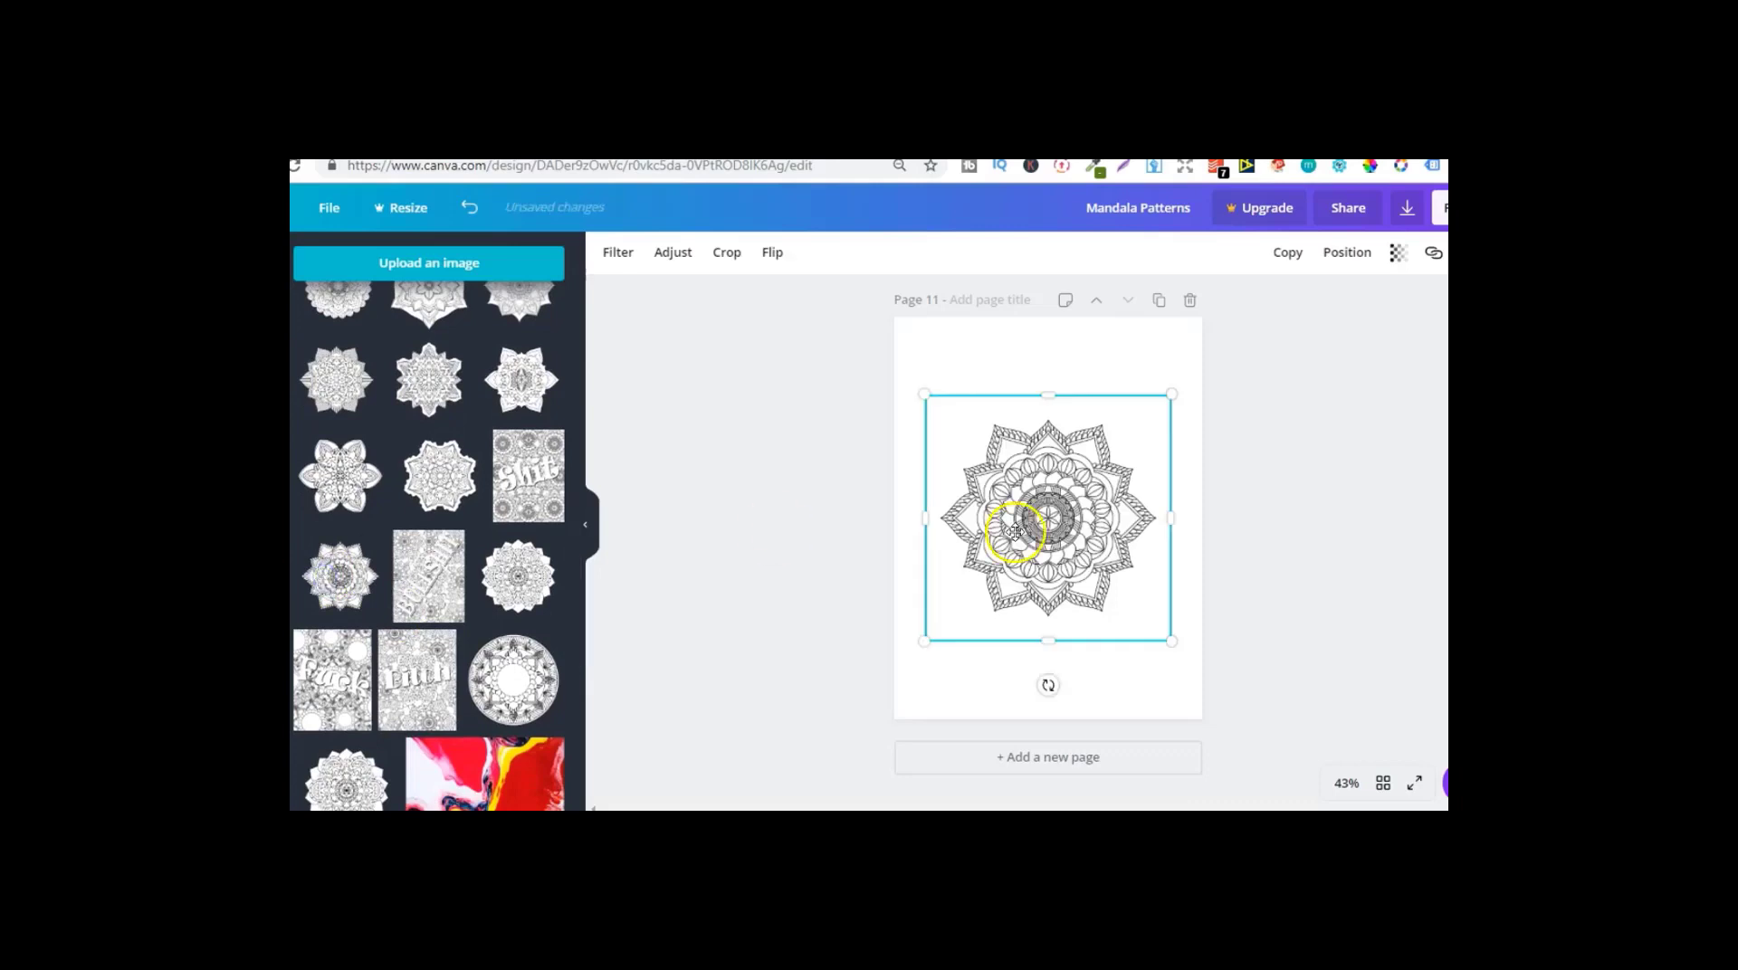
pyautogui.moveTo(1050, 627); pyautogui.dragTo(1053, 691)
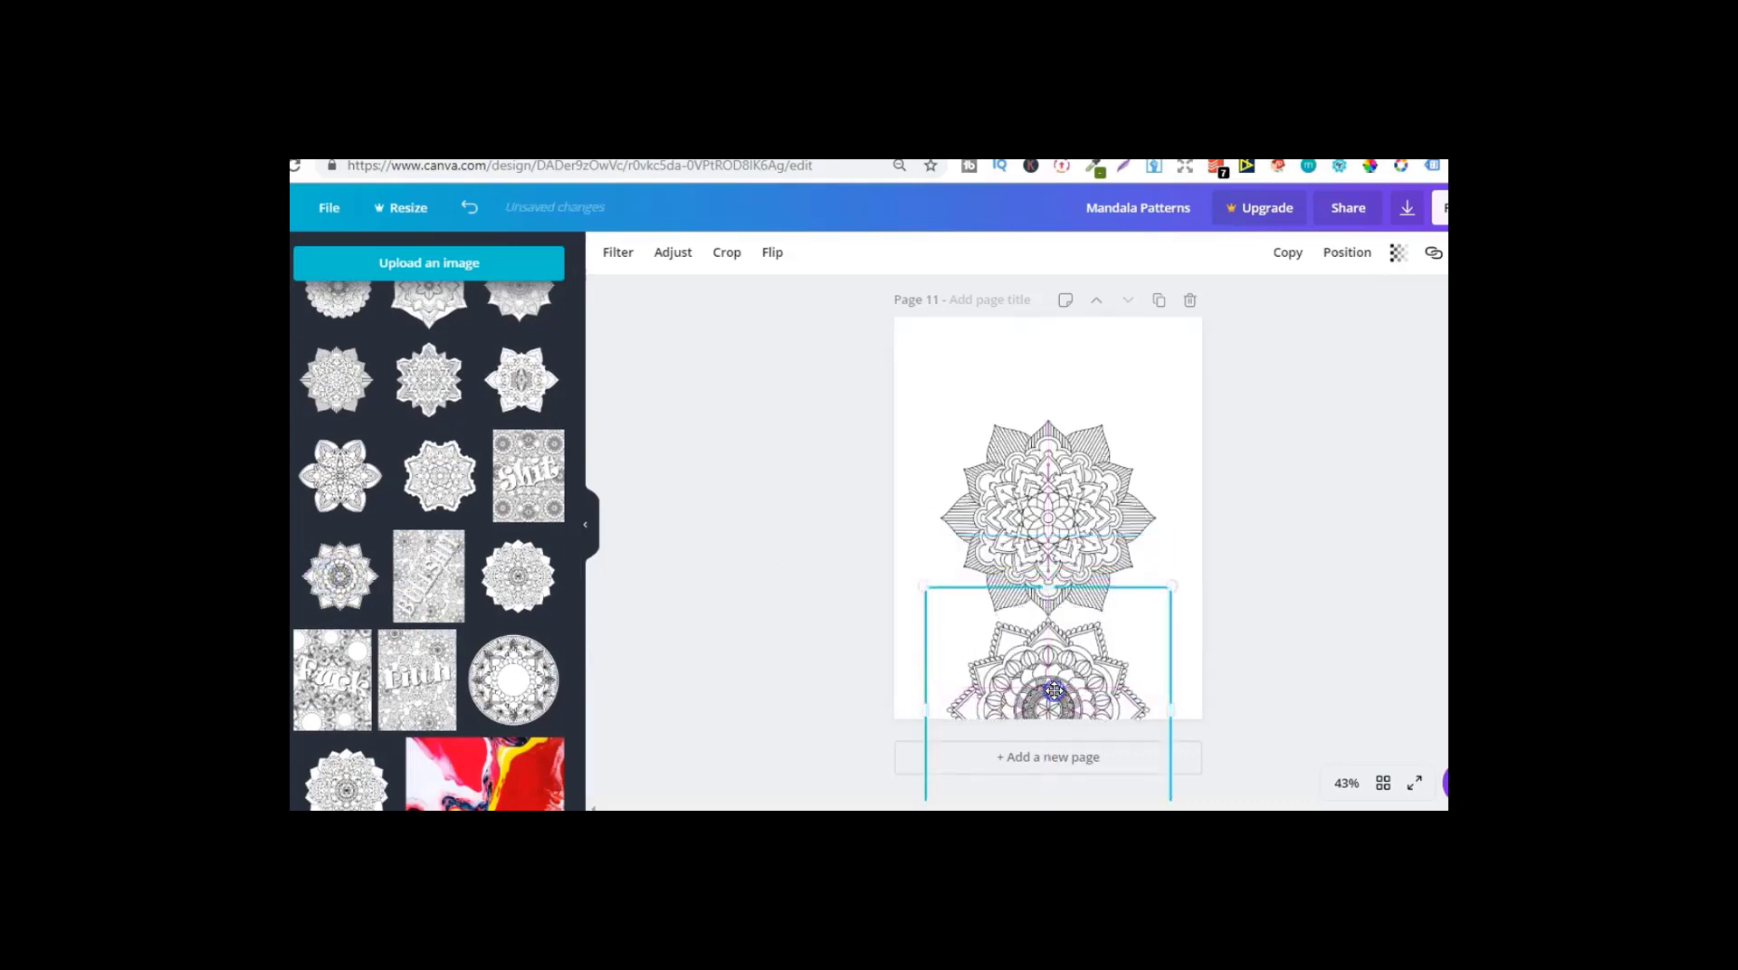
pyautogui.click(1285, 266)
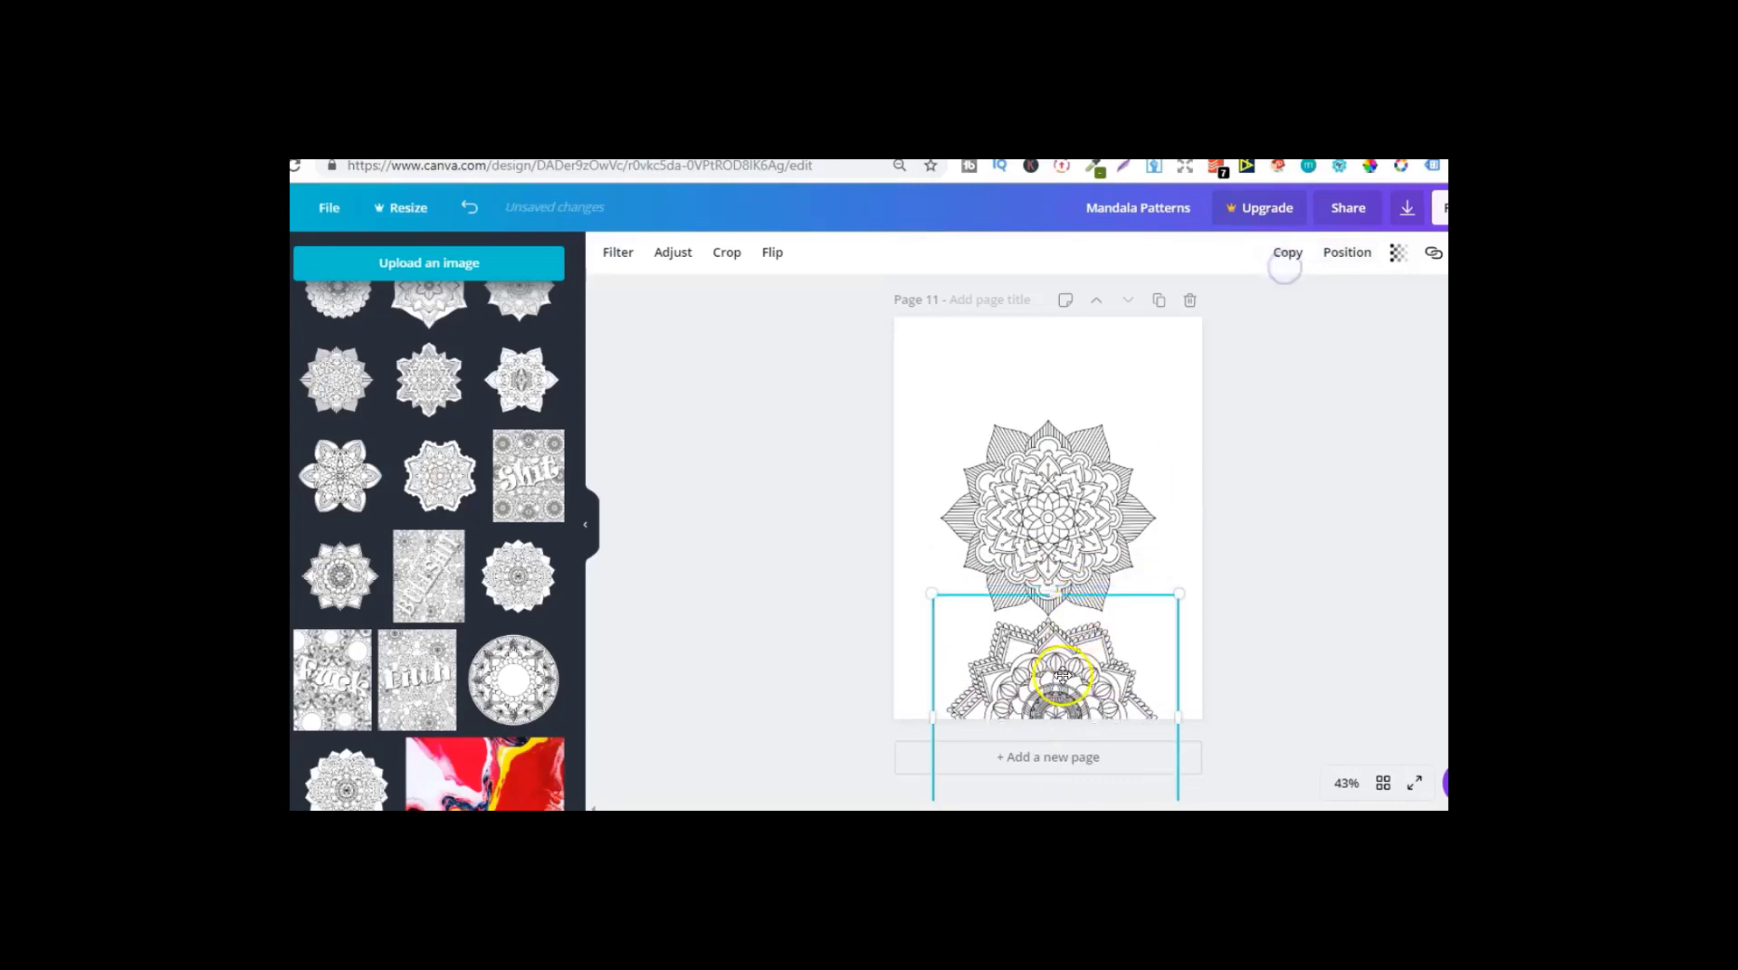
pyautogui.moveTo(1047, 380); pyautogui.dragTo(1052, 338)
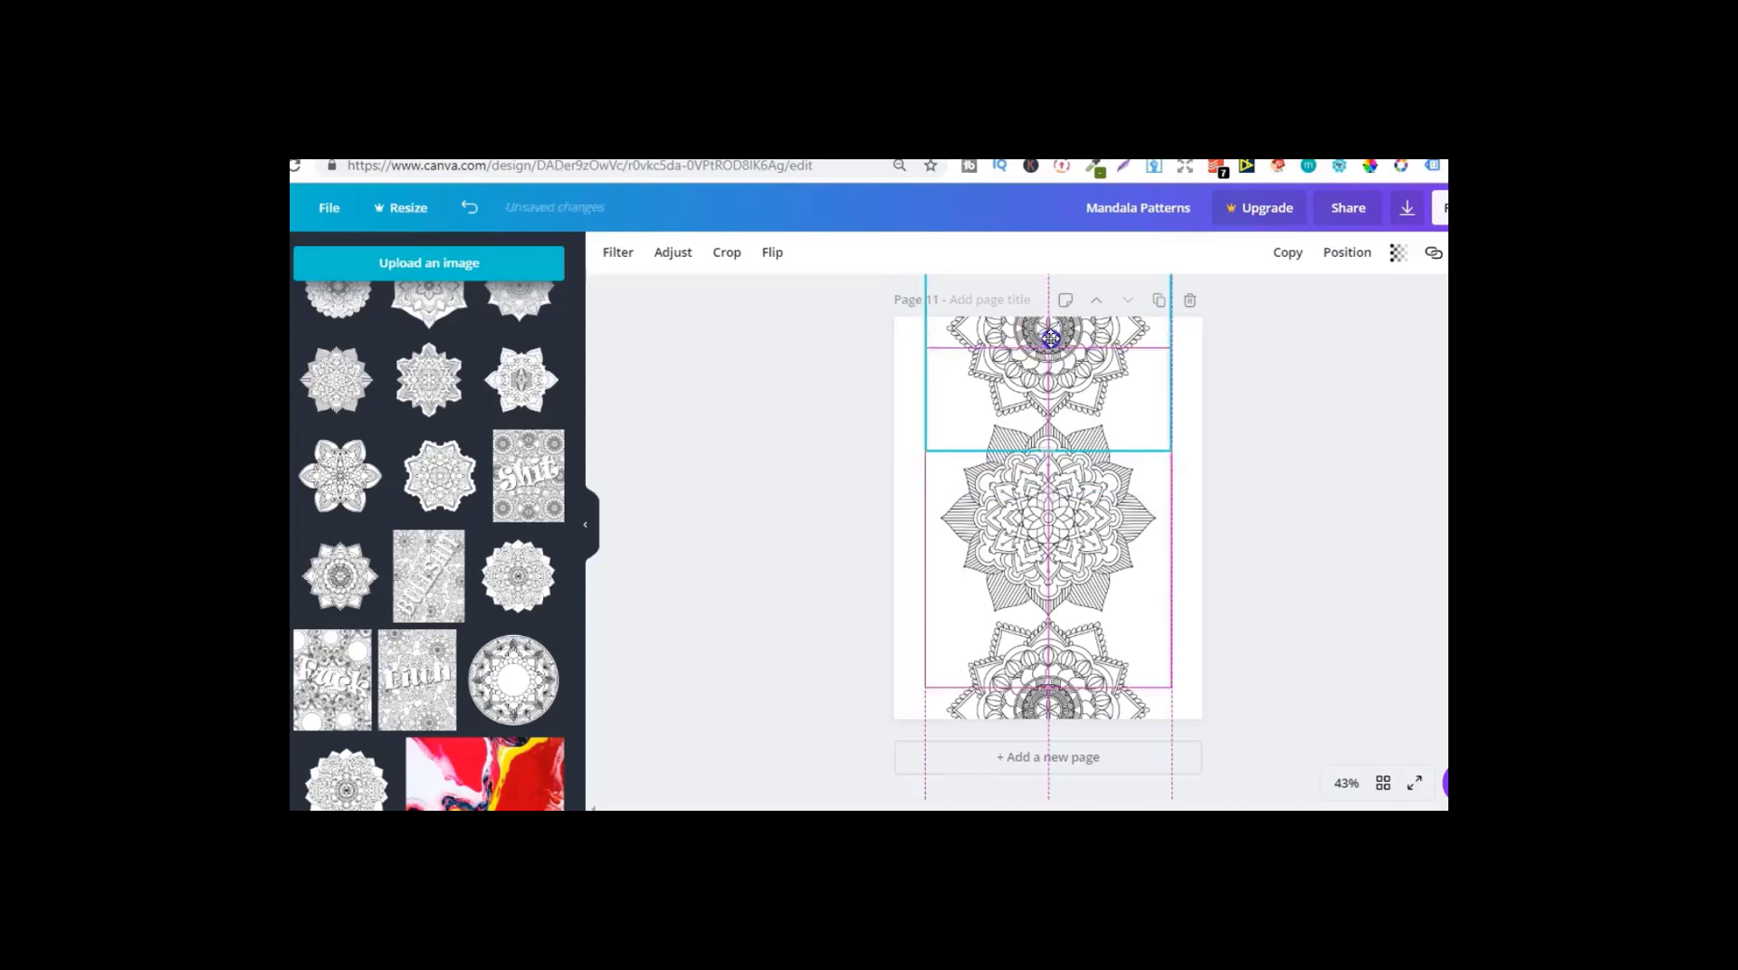
# Step: Duplicate the dark-centred mandala onto the middle of page 11's left and right edges
pyautogui.click(1292, 263)
pyautogui.moveTo(969, 439); pyautogui.dragTo(862, 546)
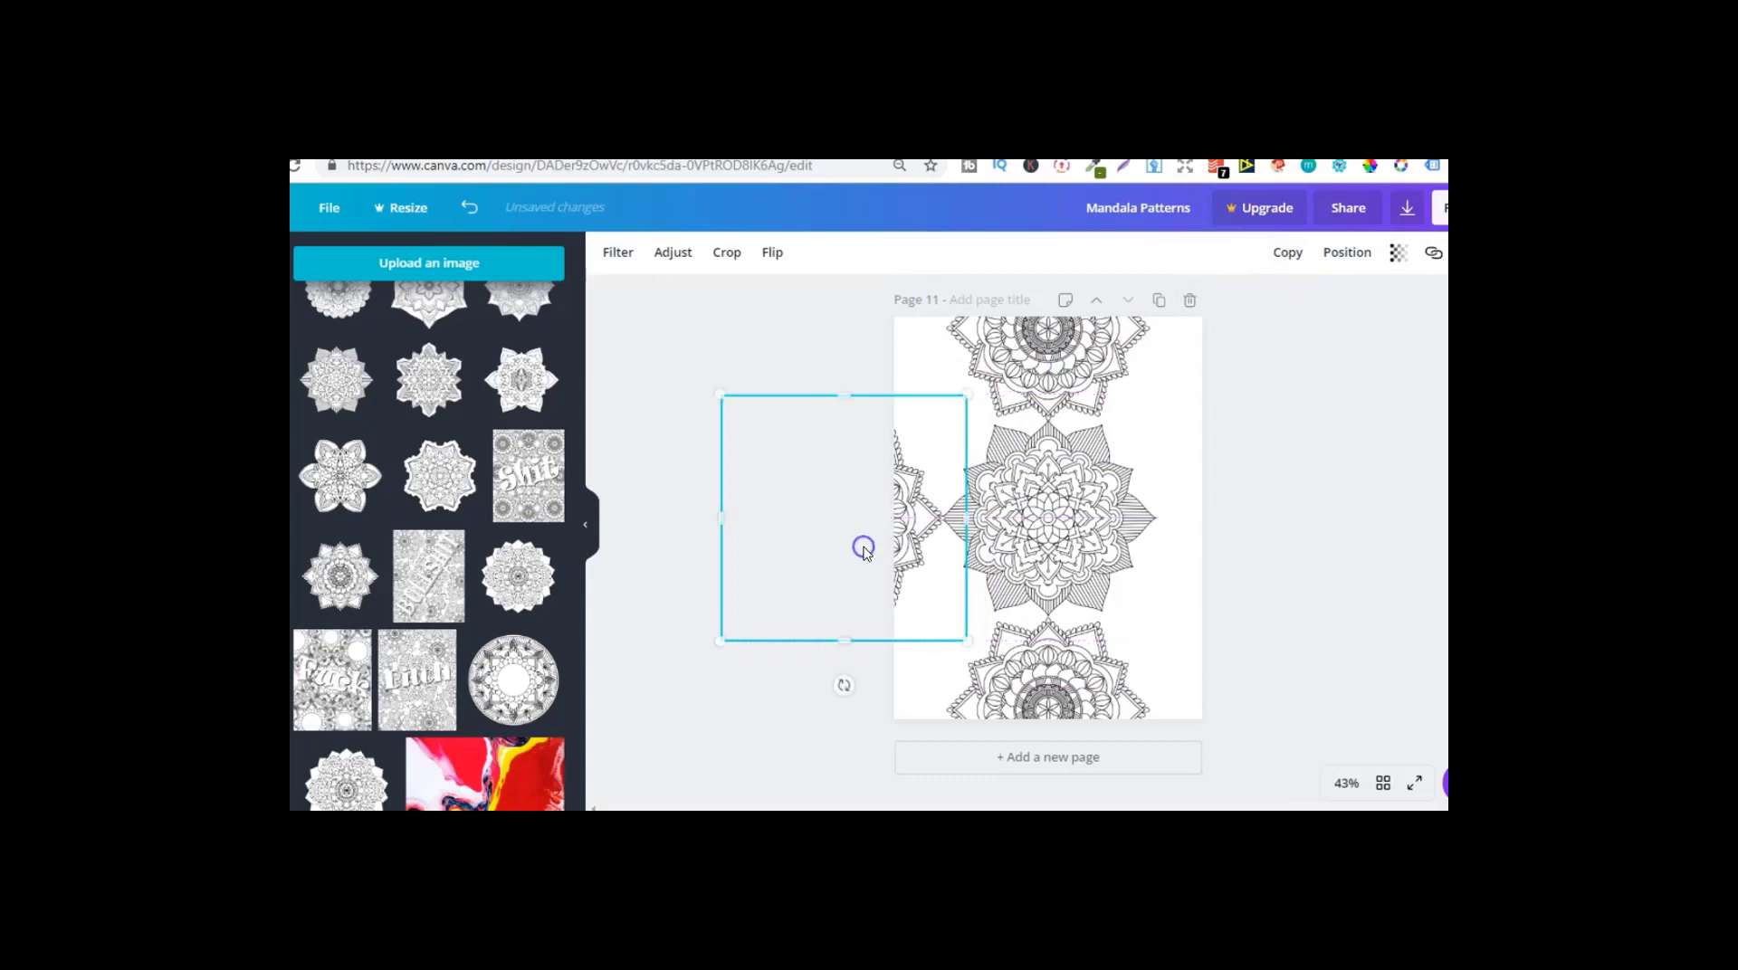
pyautogui.click(1294, 256)
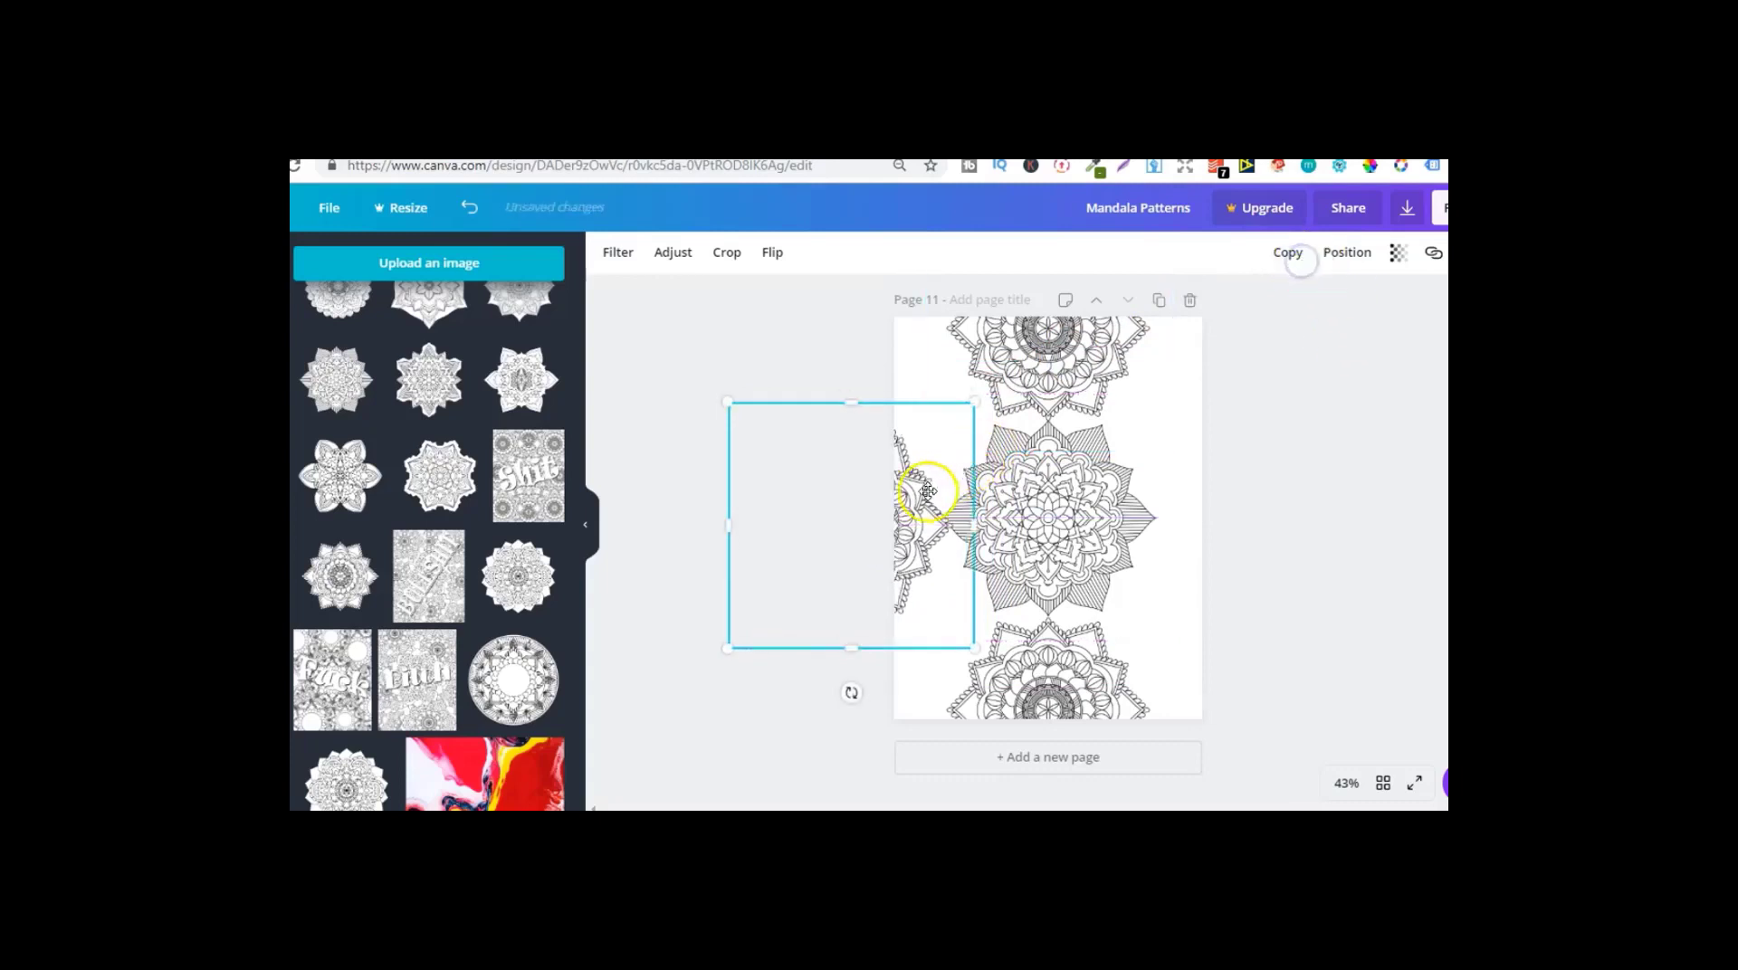
pyautogui.moveTo(1060, 486); pyautogui.dragTo(1327, 485)
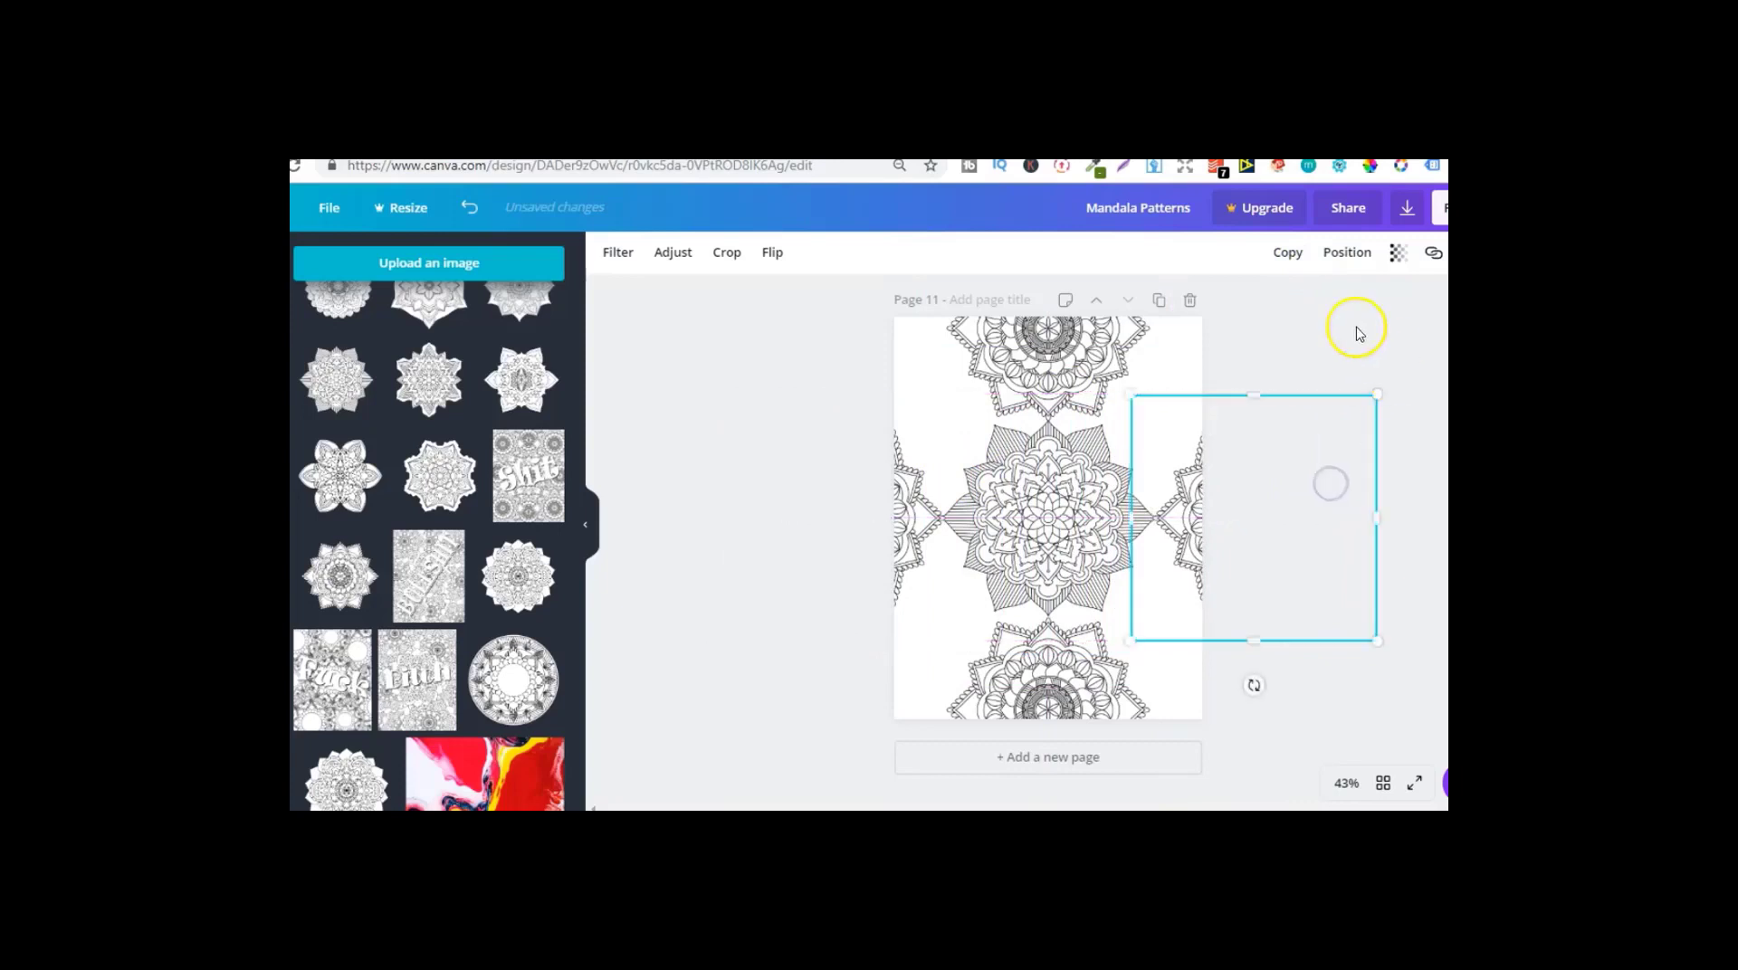
# Step: Duplicate the striped-petal centre mandala, place the copy over page 11's bottom-left corner and send it to the back
pyautogui.click(1074, 477)
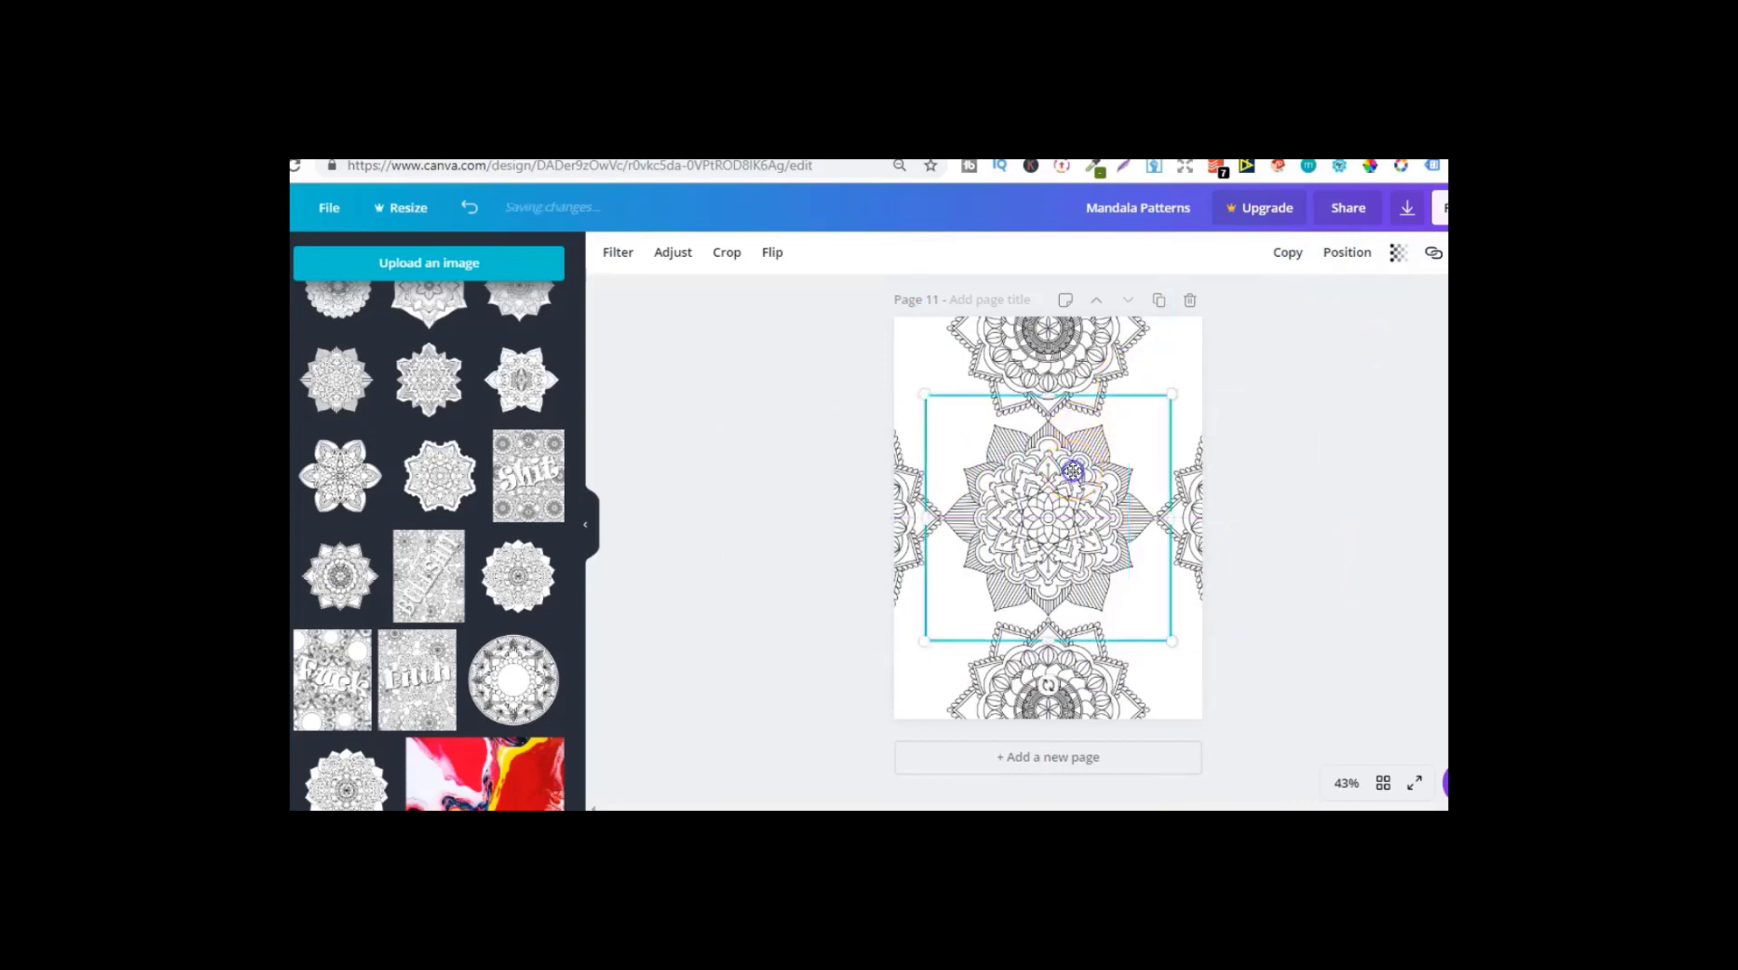
pyautogui.click(1270, 261)
pyautogui.moveTo(1050, 504); pyautogui.dragTo(905, 641)
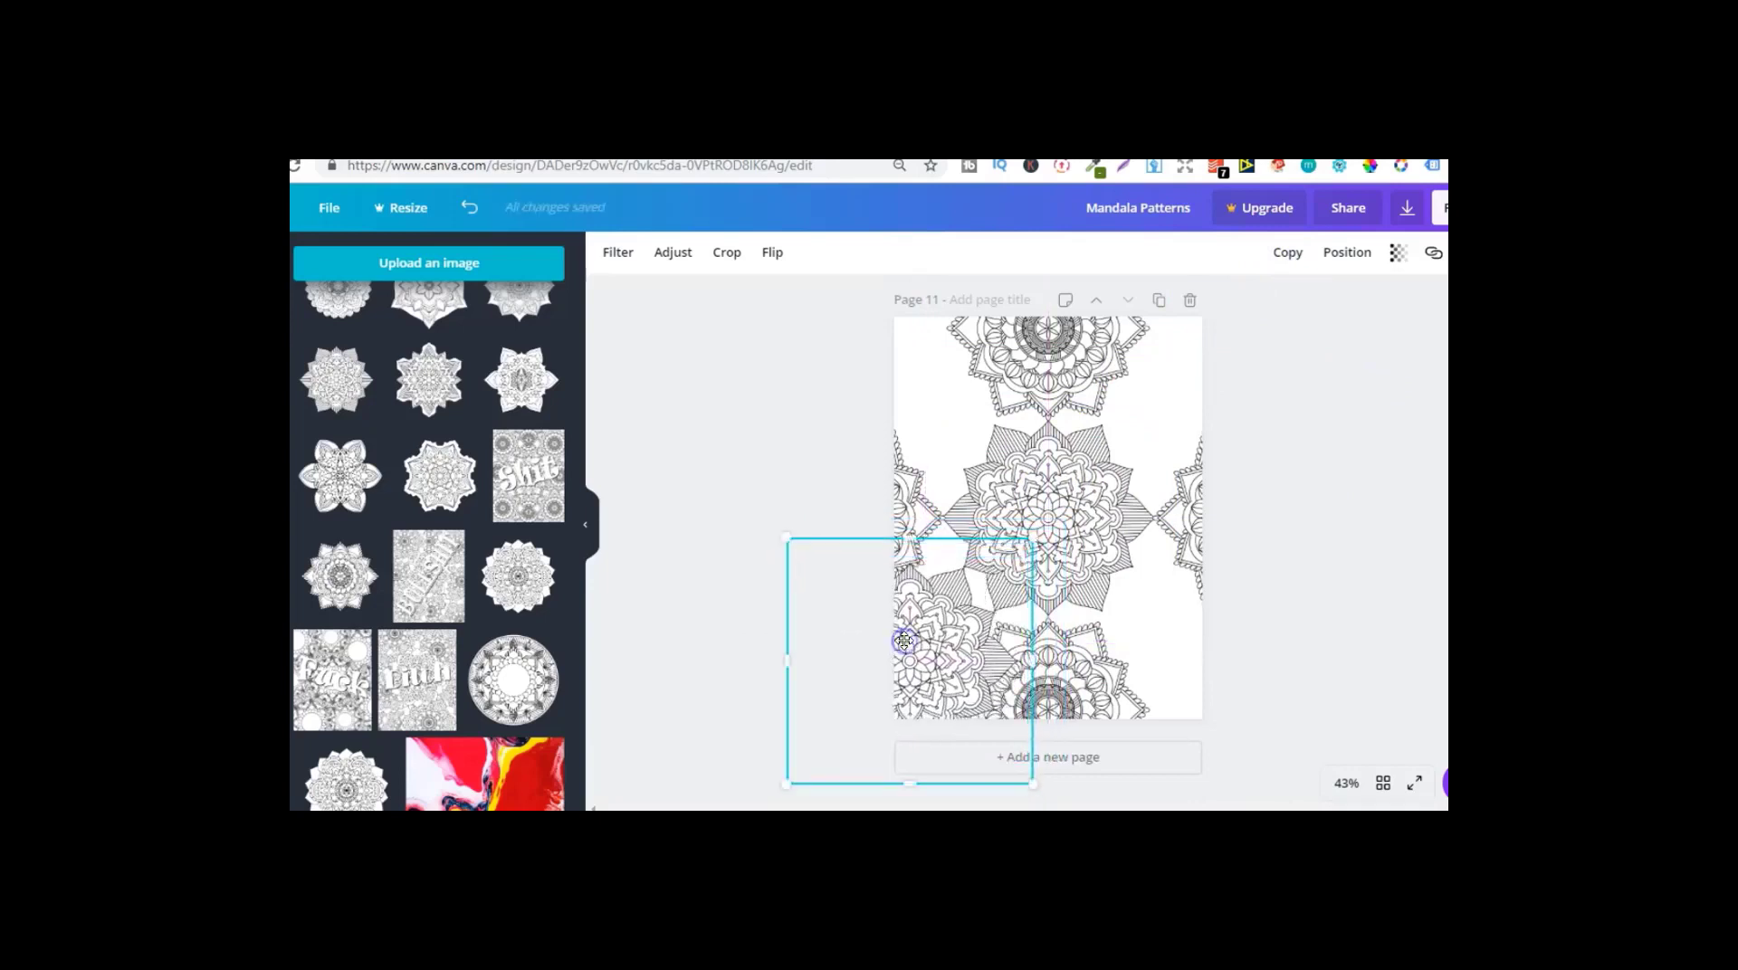
pyautogui.click(1345, 252)
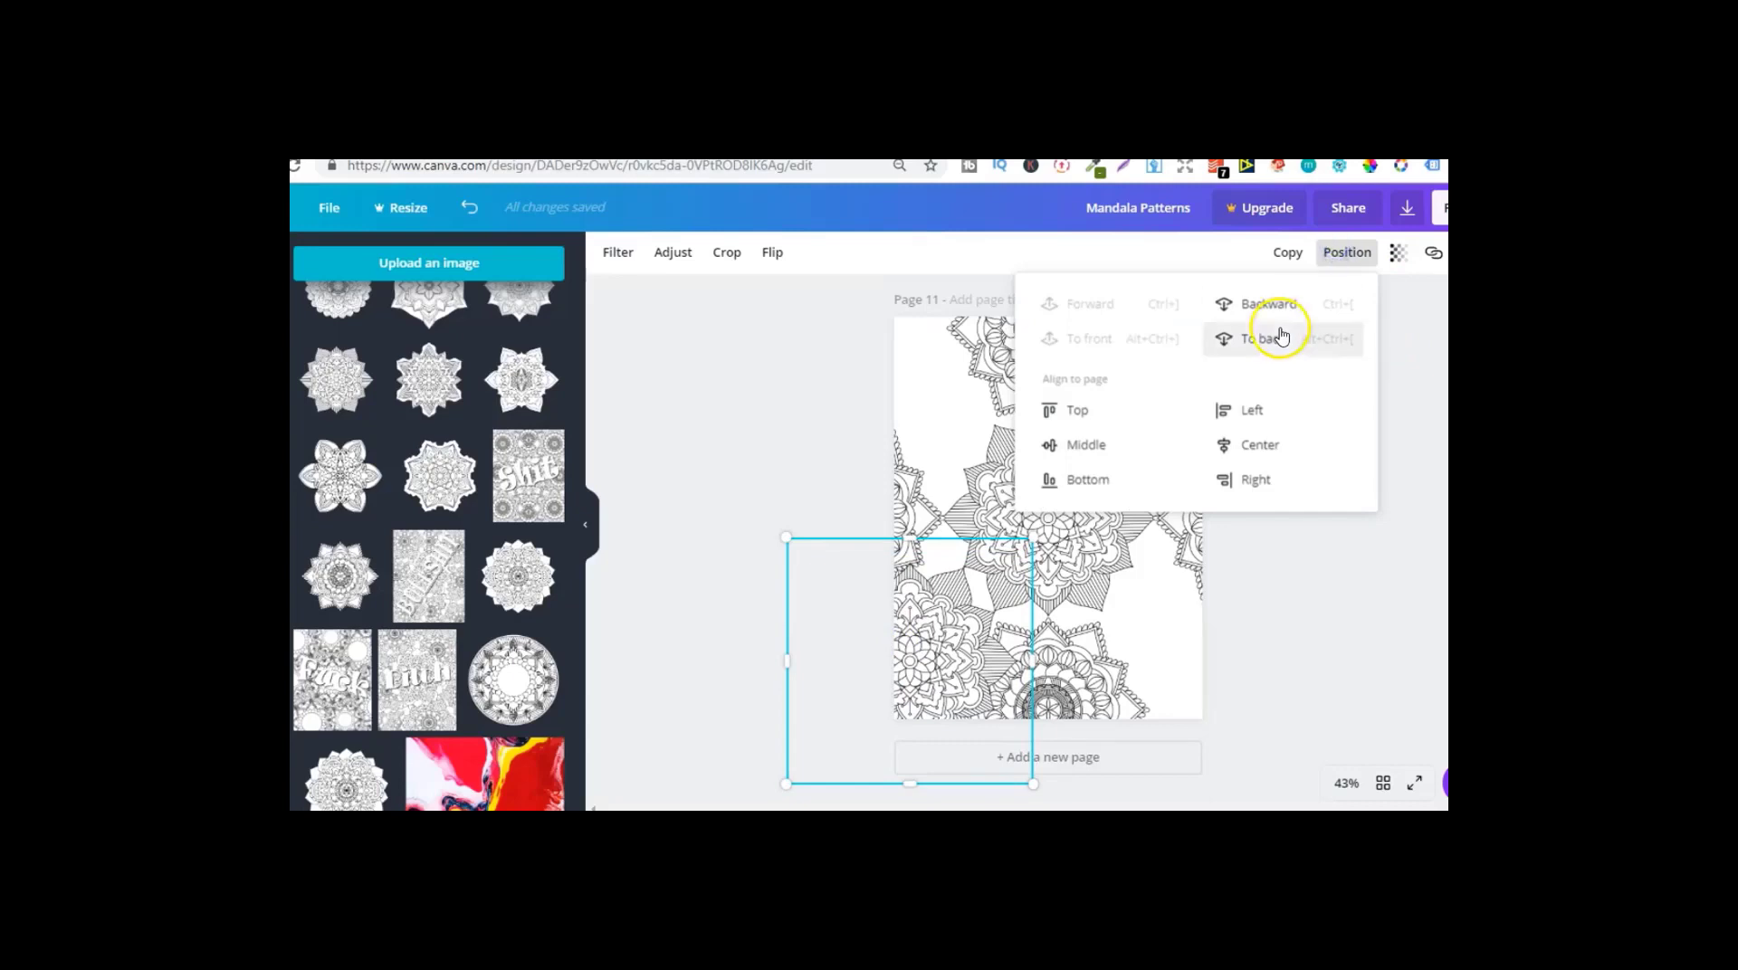
pyautogui.click(1282, 337)
# Step: Duplicate the bottom-left corner mandala, place the copy over page 11's bottom-right corner and send it to the back
pyautogui.click(1289, 254)
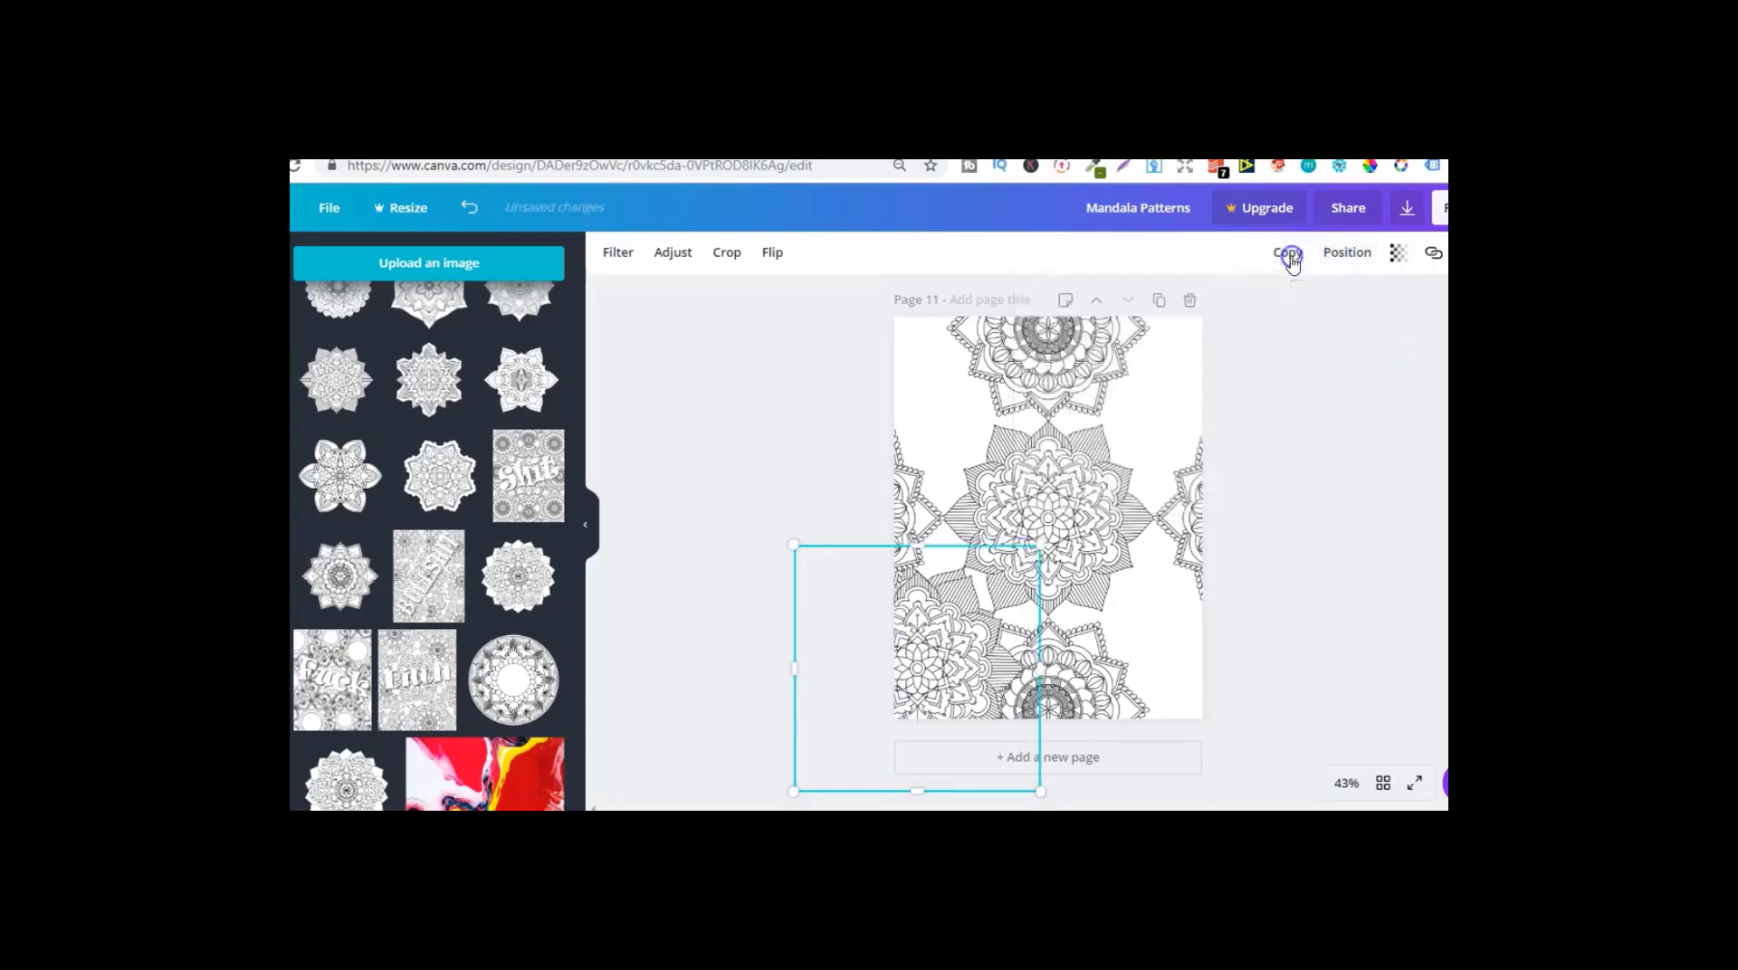
pyautogui.moveTo(1041, 620); pyautogui.dragTo(1225, 612)
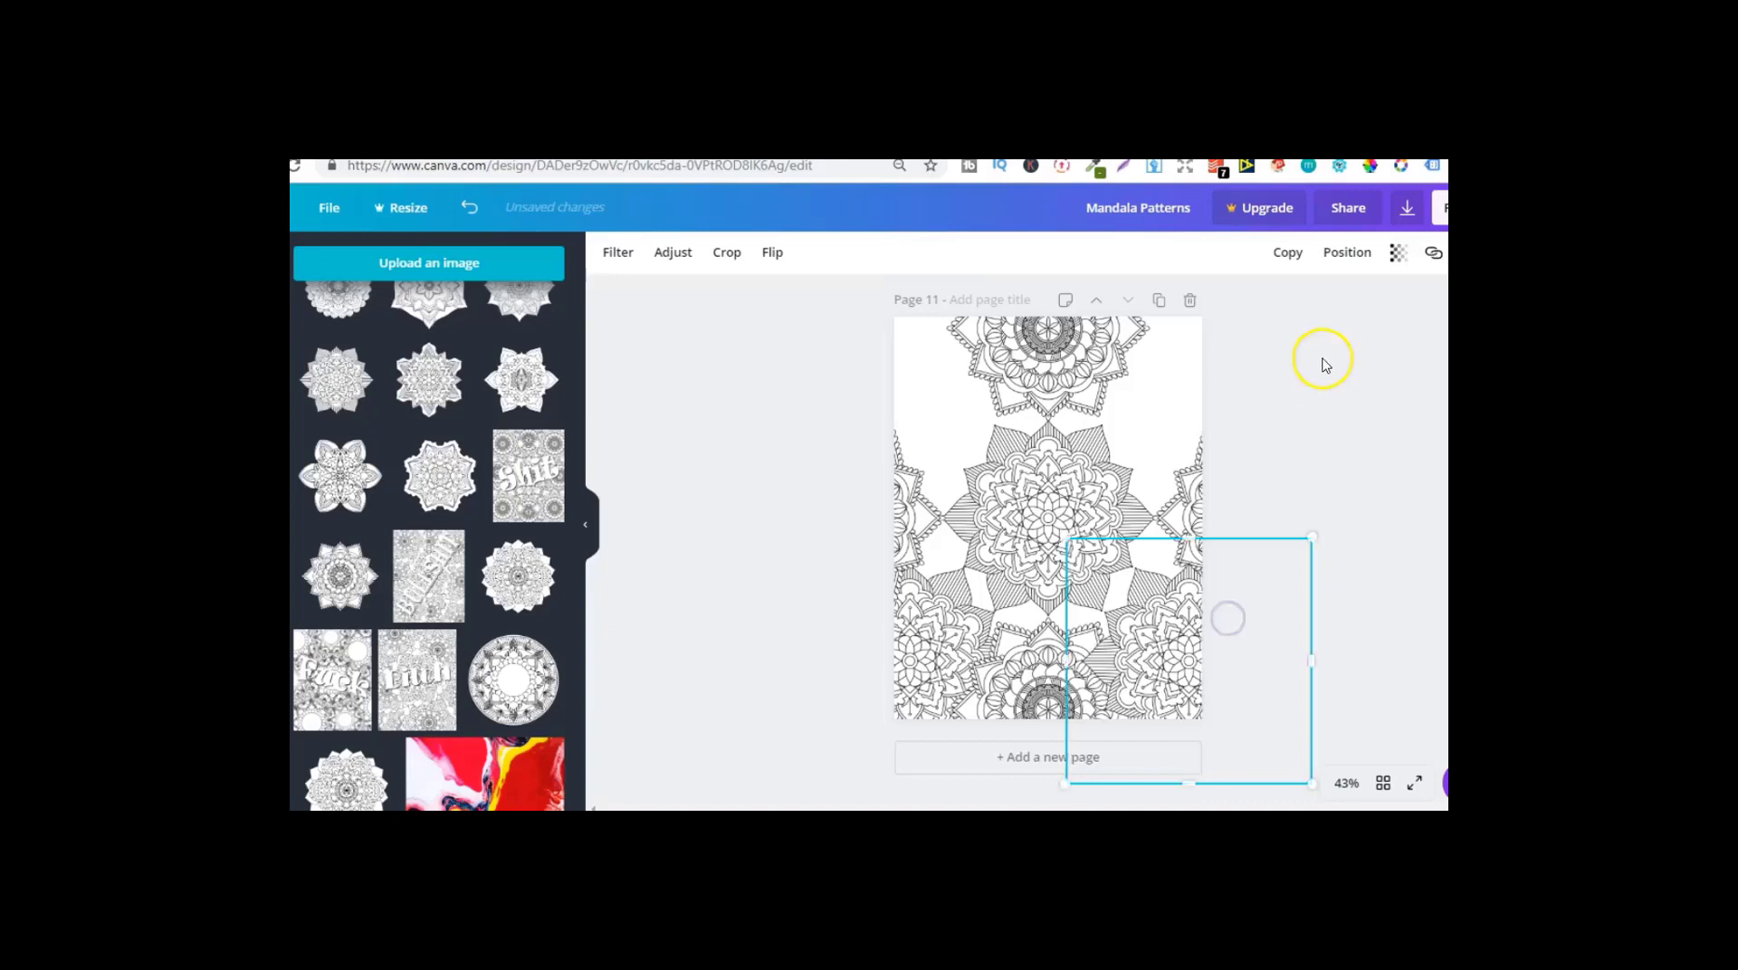
pyautogui.click(1336, 258)
pyautogui.click(1292, 337)
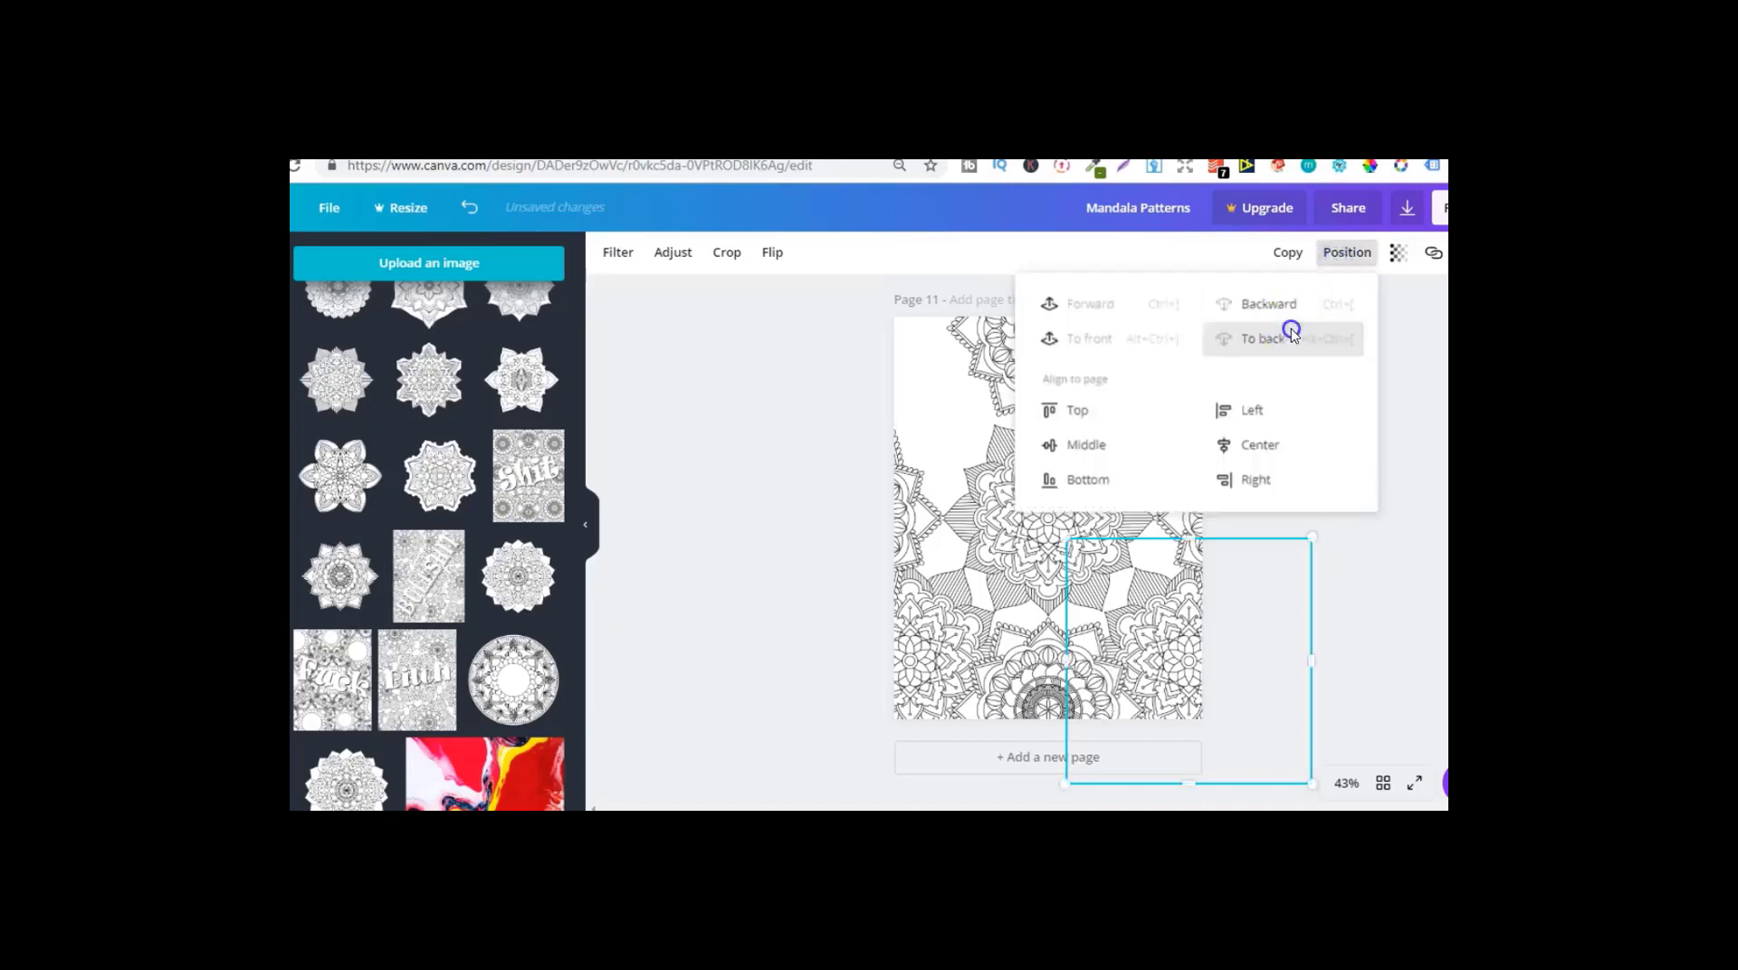
# Step: Duplicate the bottom-right corner mandala, place the copy over page 11's top-right corner and send it to the back
pyautogui.click(1292, 264)
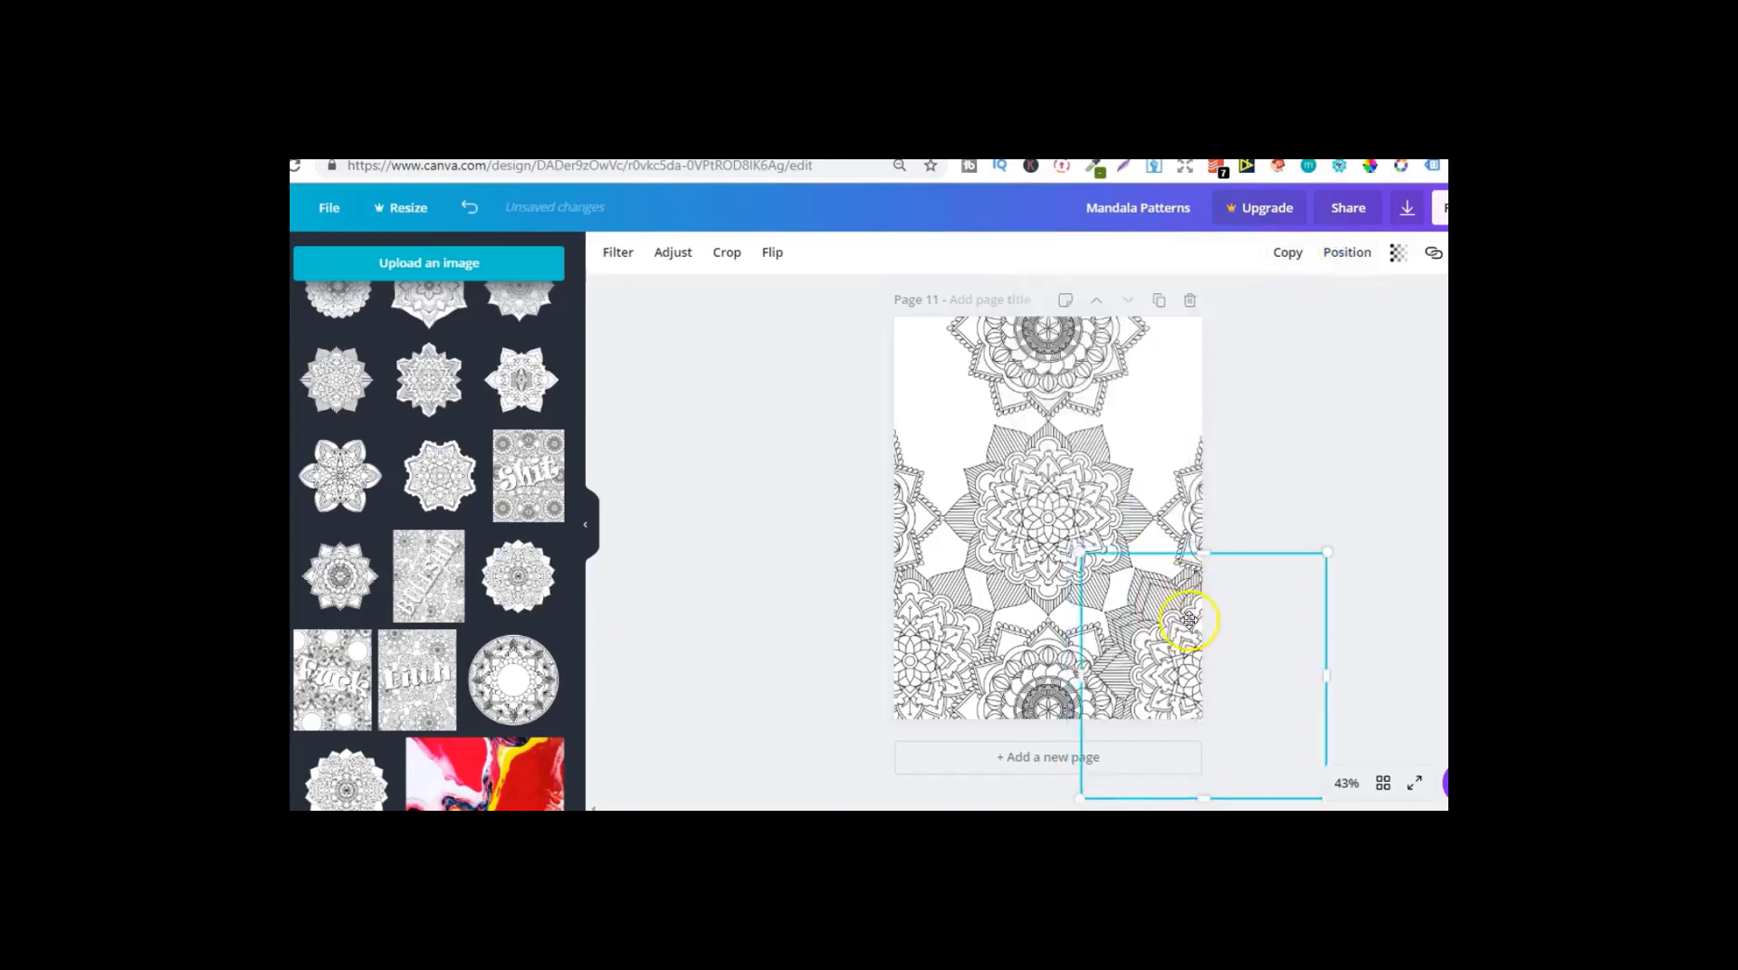
pyautogui.moveTo(1181, 608); pyautogui.dragTo(1175, 450)
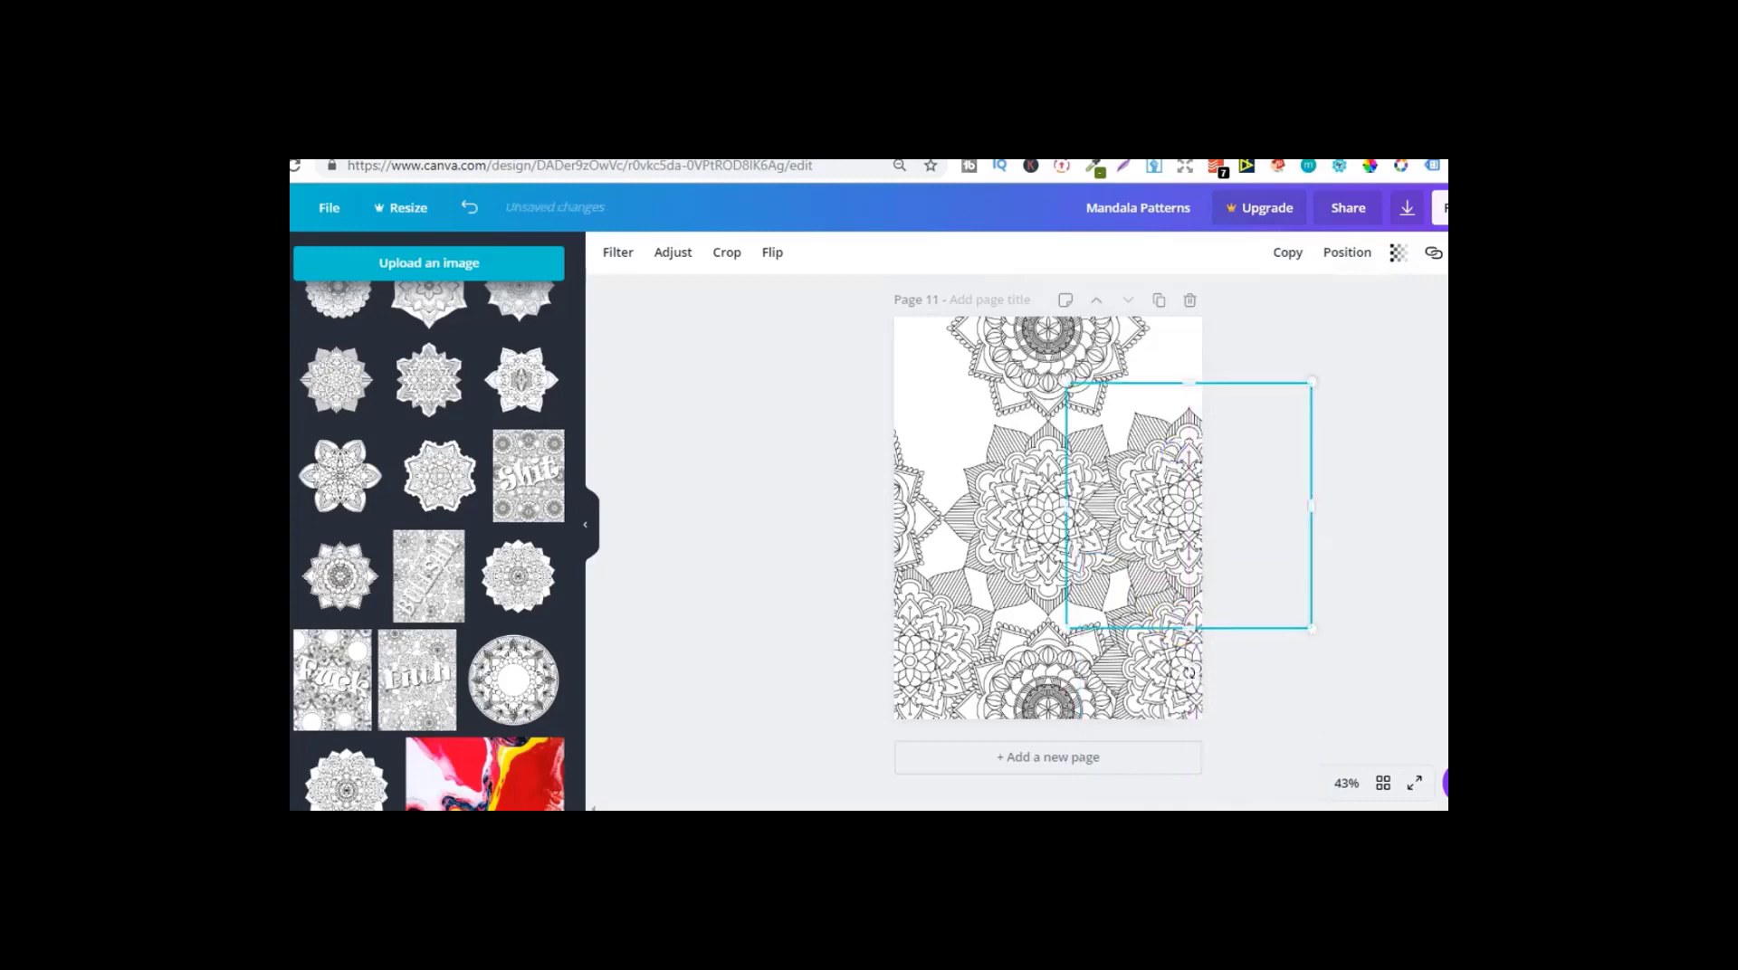
pyautogui.moveTo(1165, 639); pyautogui.dragTo(1169, 352)
pyautogui.click(1331, 253)
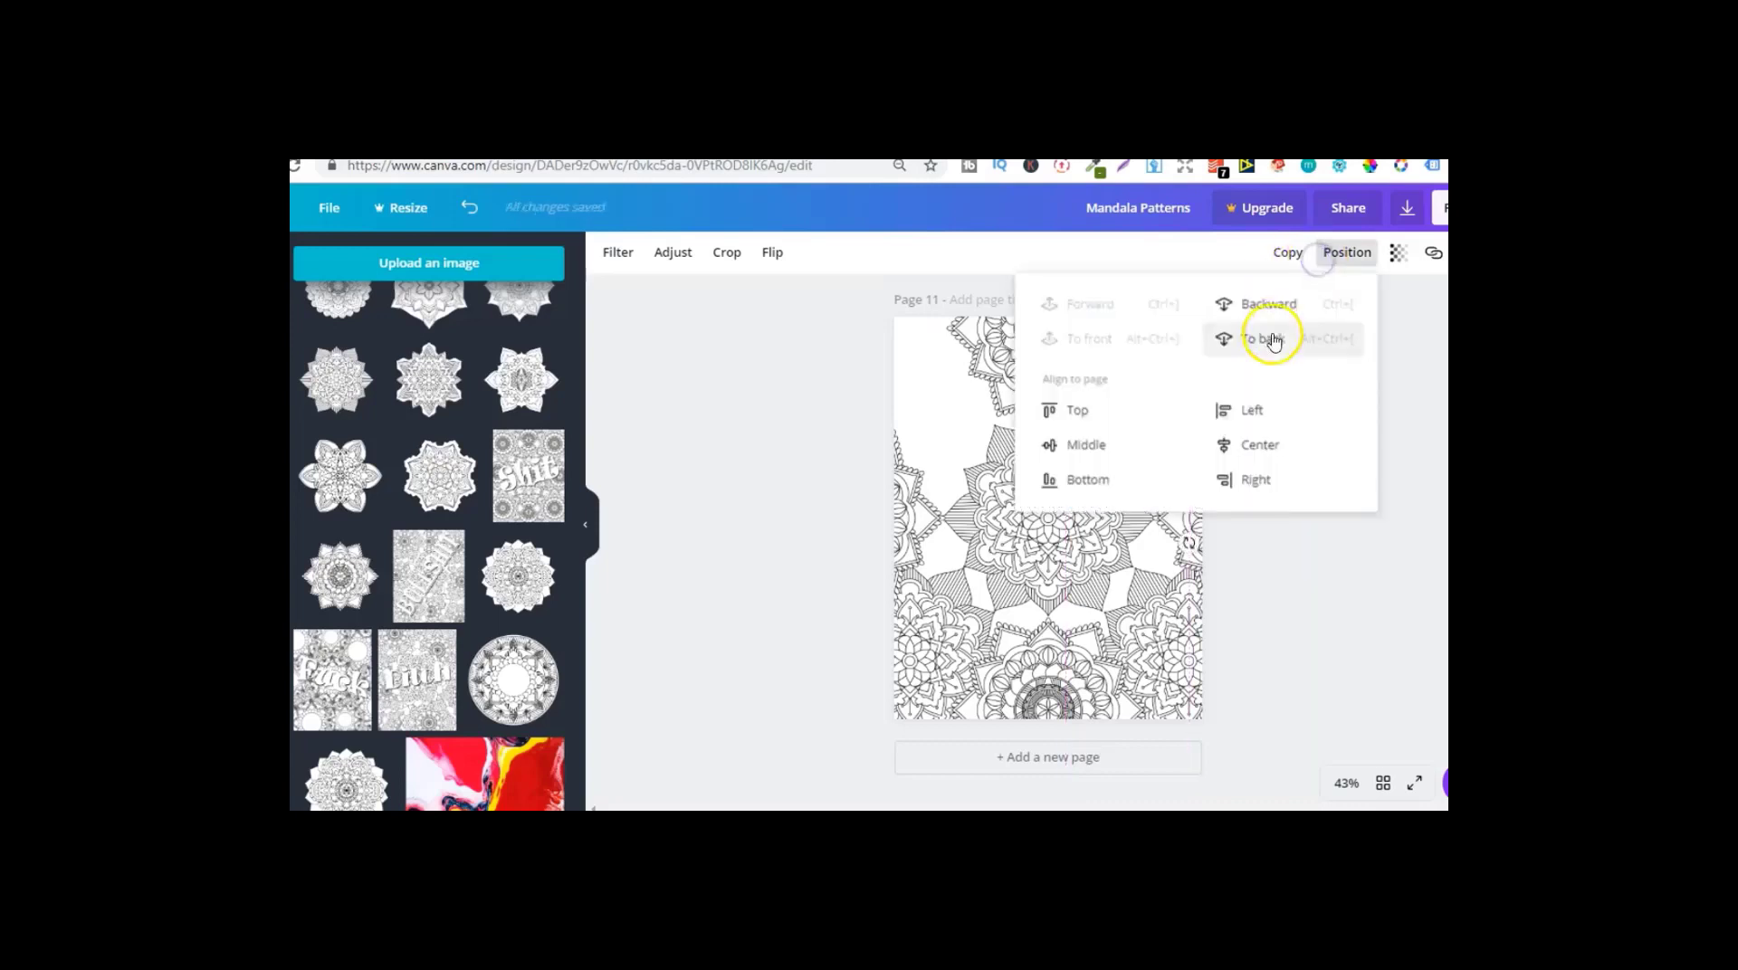
pyautogui.click(1271, 339)
# Step: Duplicate the top-right corner mandala, place the copy over page 11's top-left corner and send it to the back
pyautogui.click(1288, 254)
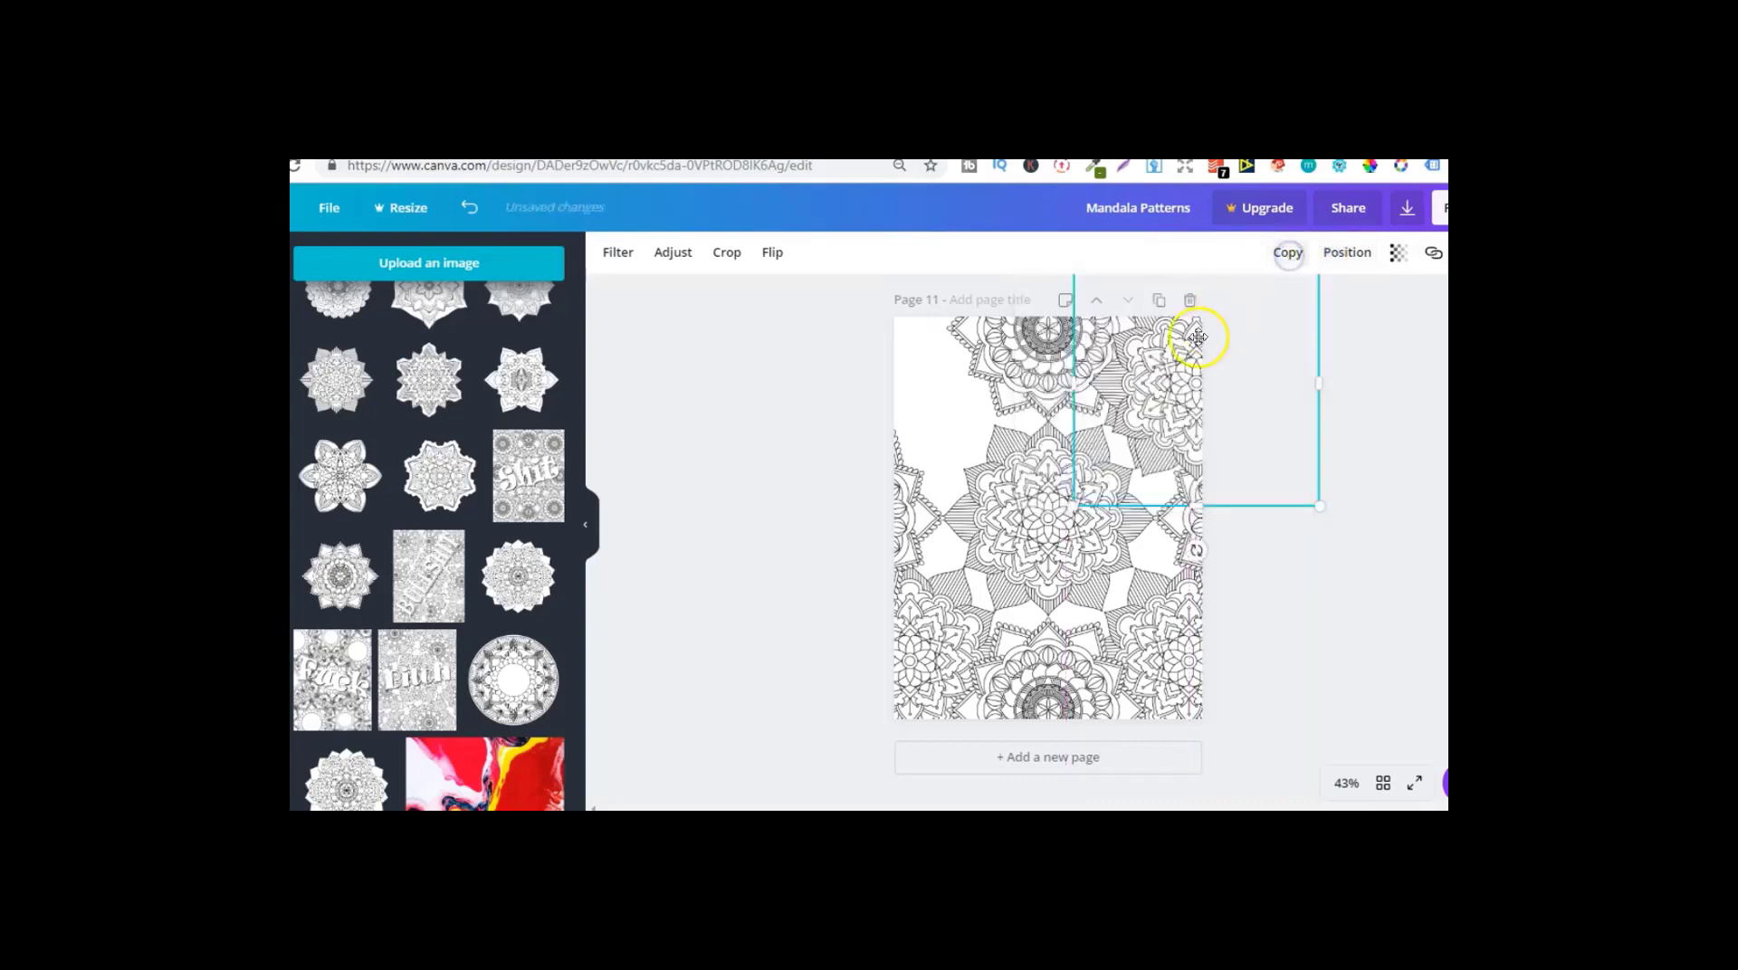
pyautogui.moveTo(1198, 337); pyautogui.dragTo(883, 353)
pyautogui.click(1345, 263)
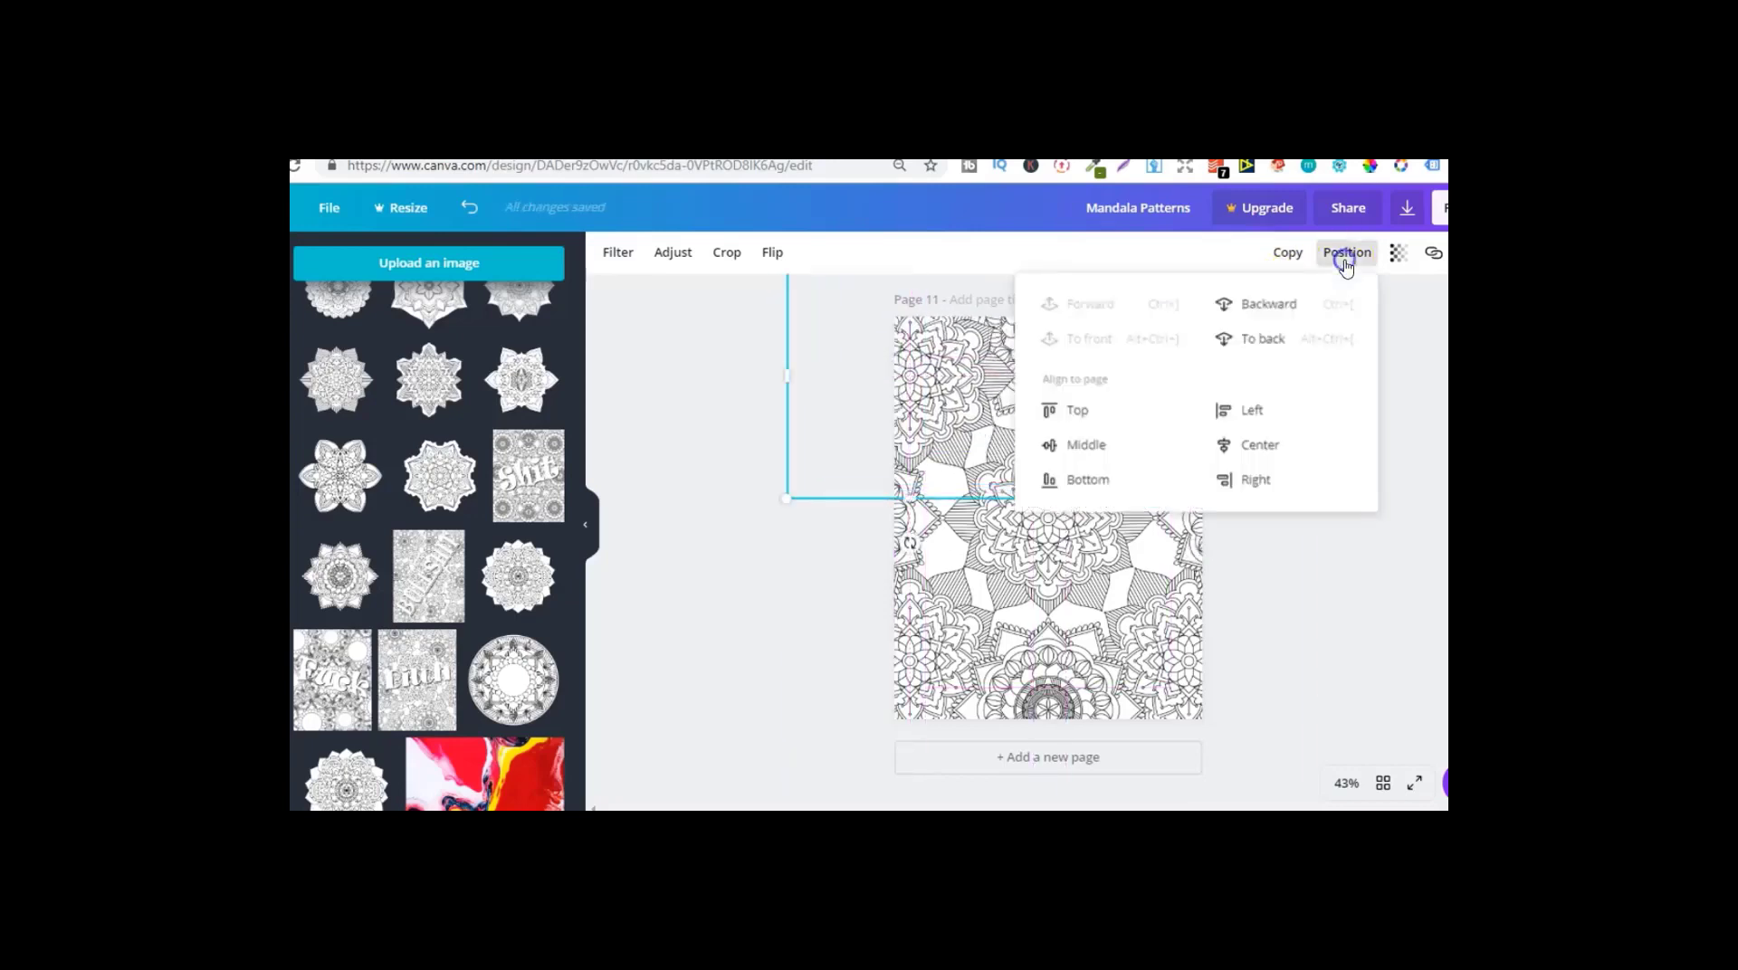
pyautogui.click(1265, 339)
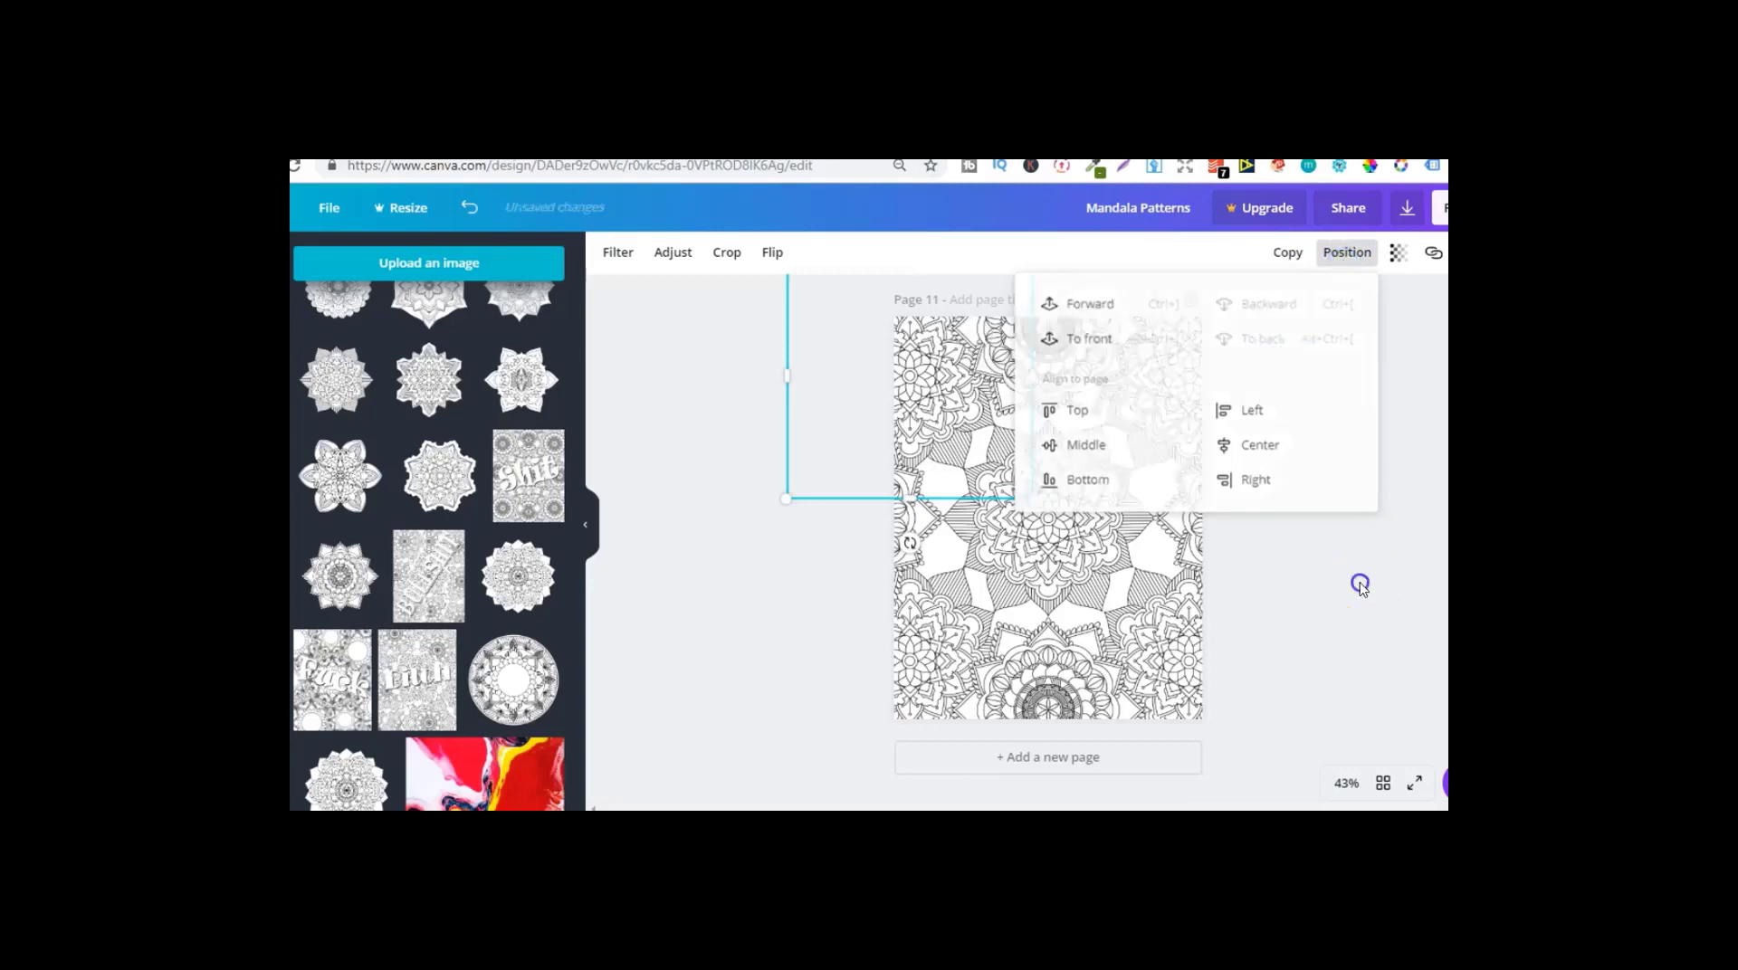
pyautogui.click(1360, 584)
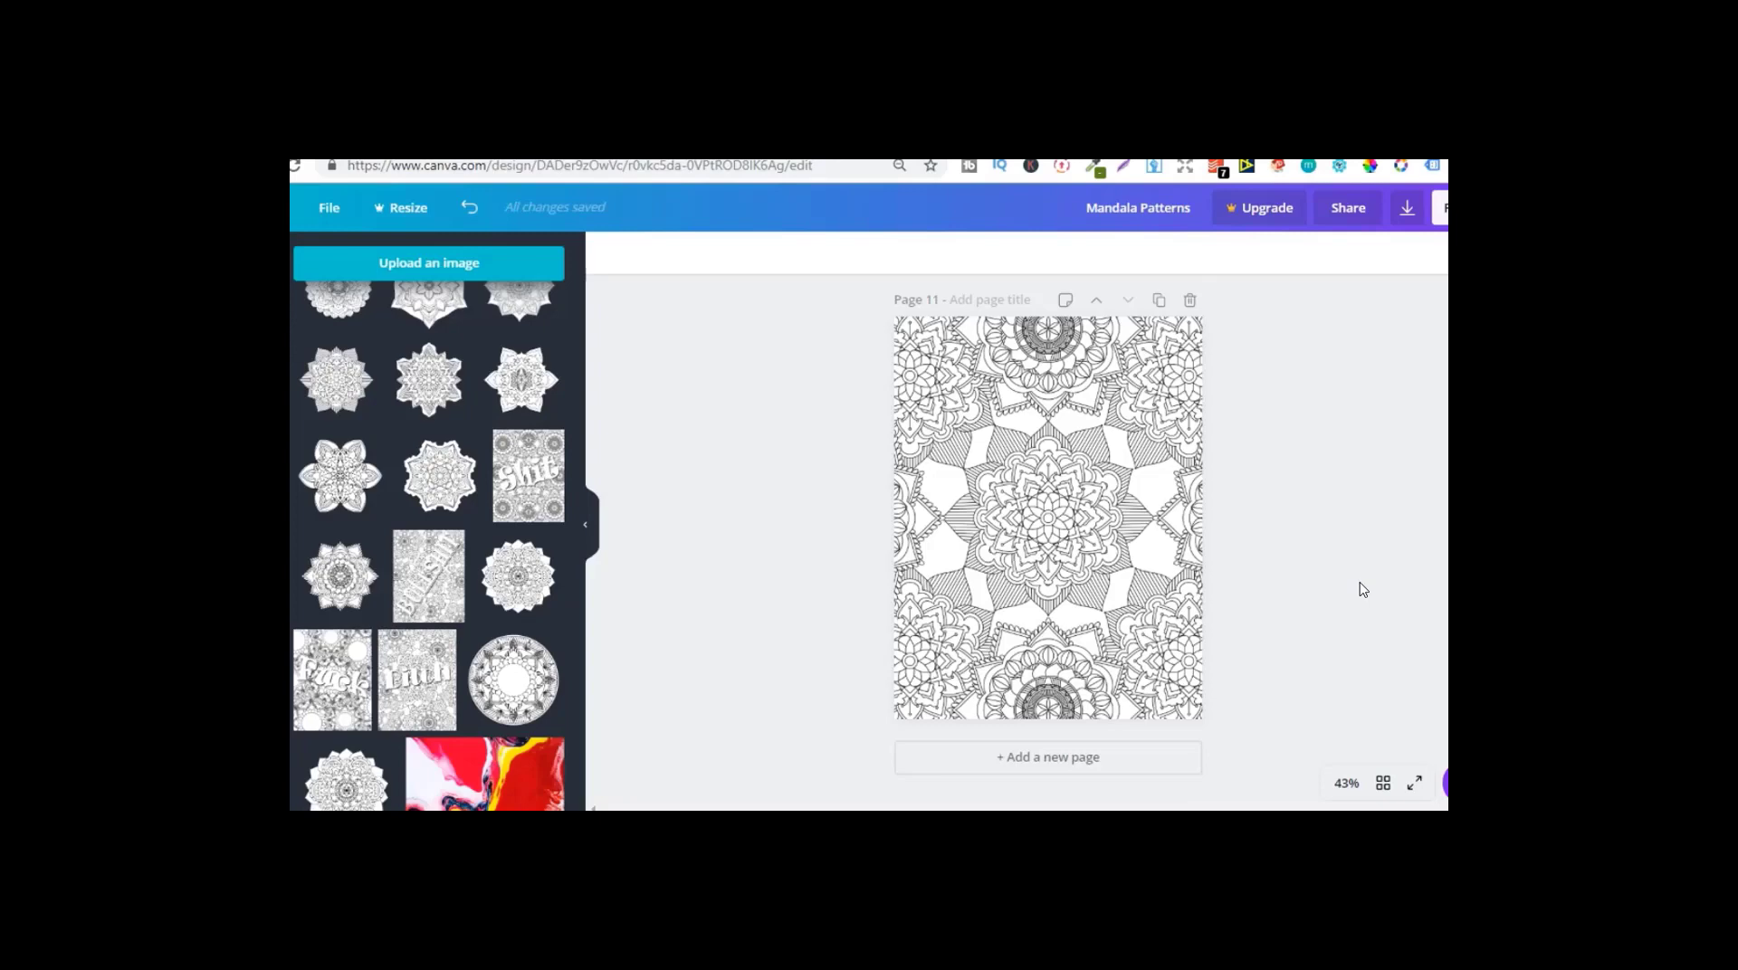
# Step: Download only page 11 as a PNG and dismiss the Canva Pro trial offer
pyautogui.scroll(12, 1048, 538)
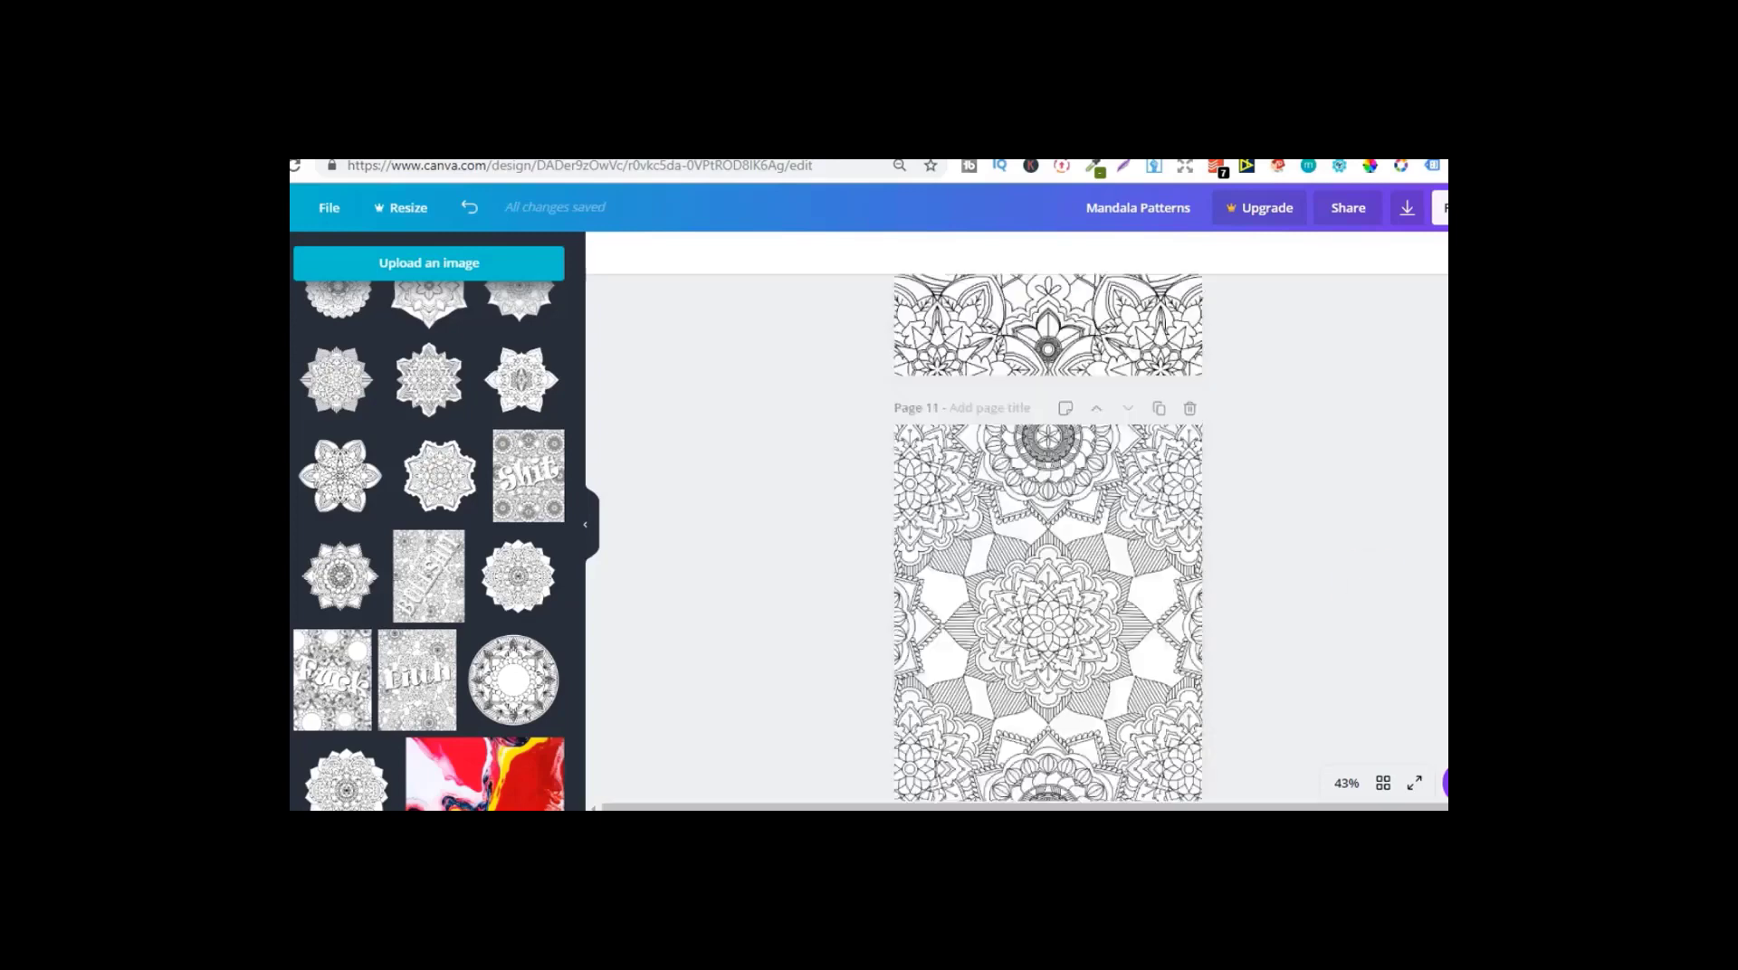
pyautogui.scroll(-10, 1048, 539)
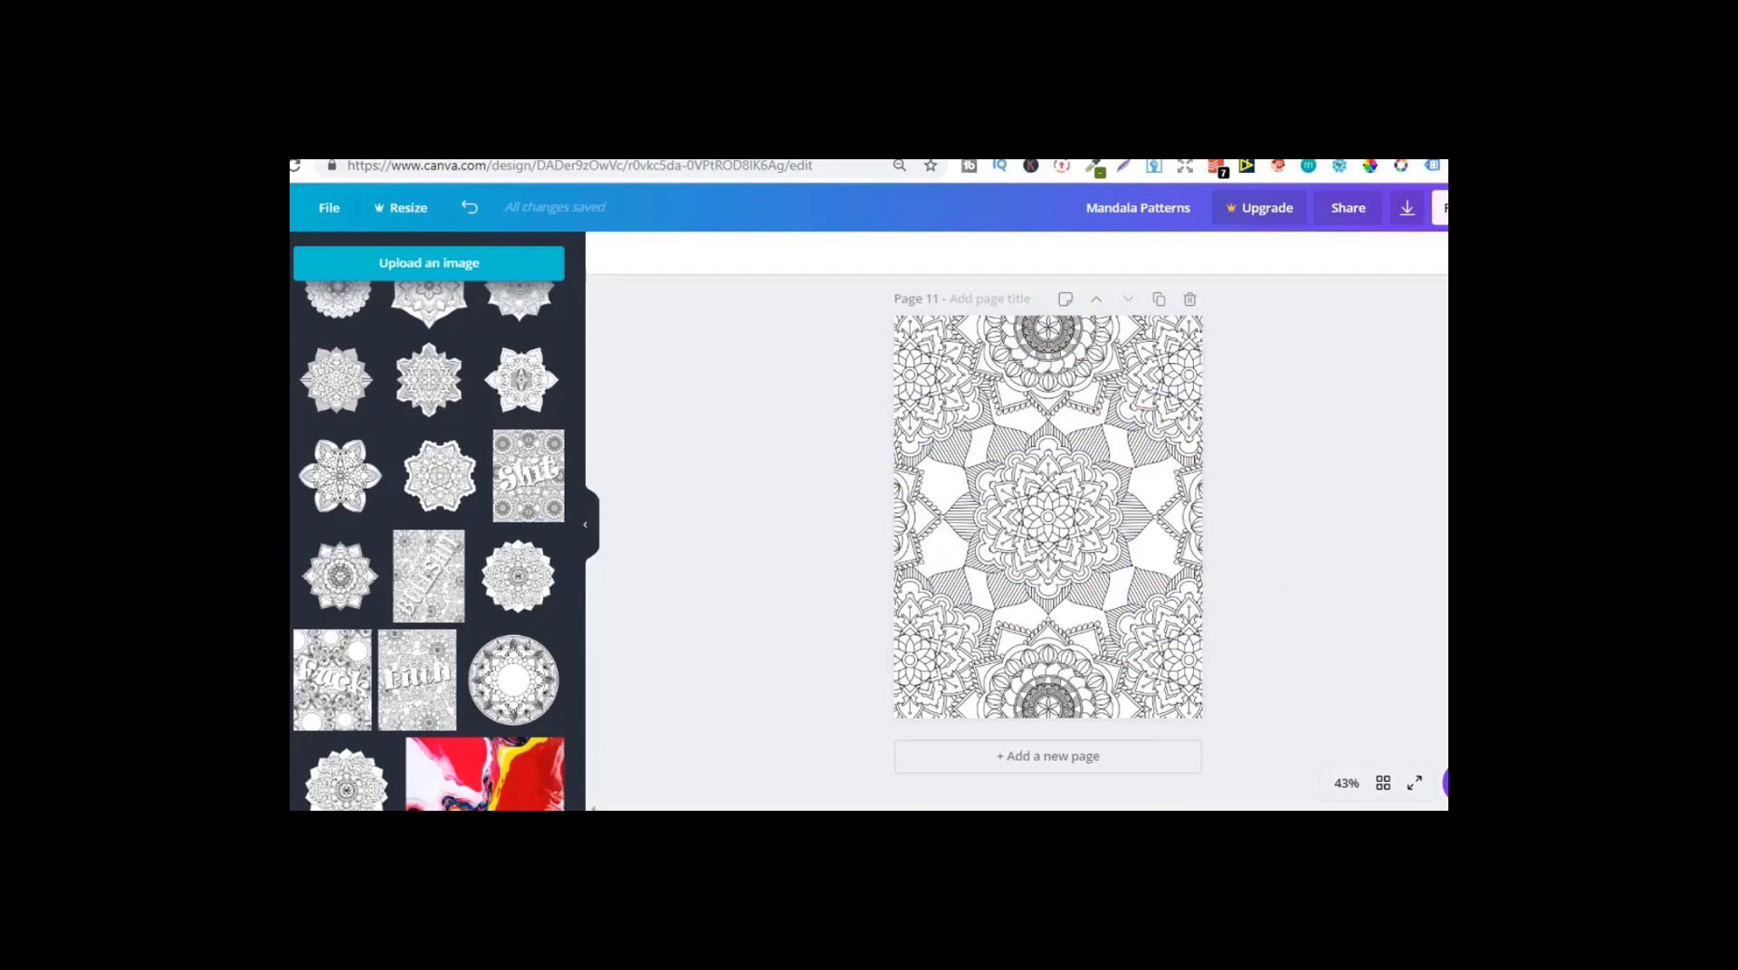
pyautogui.click(1407, 208)
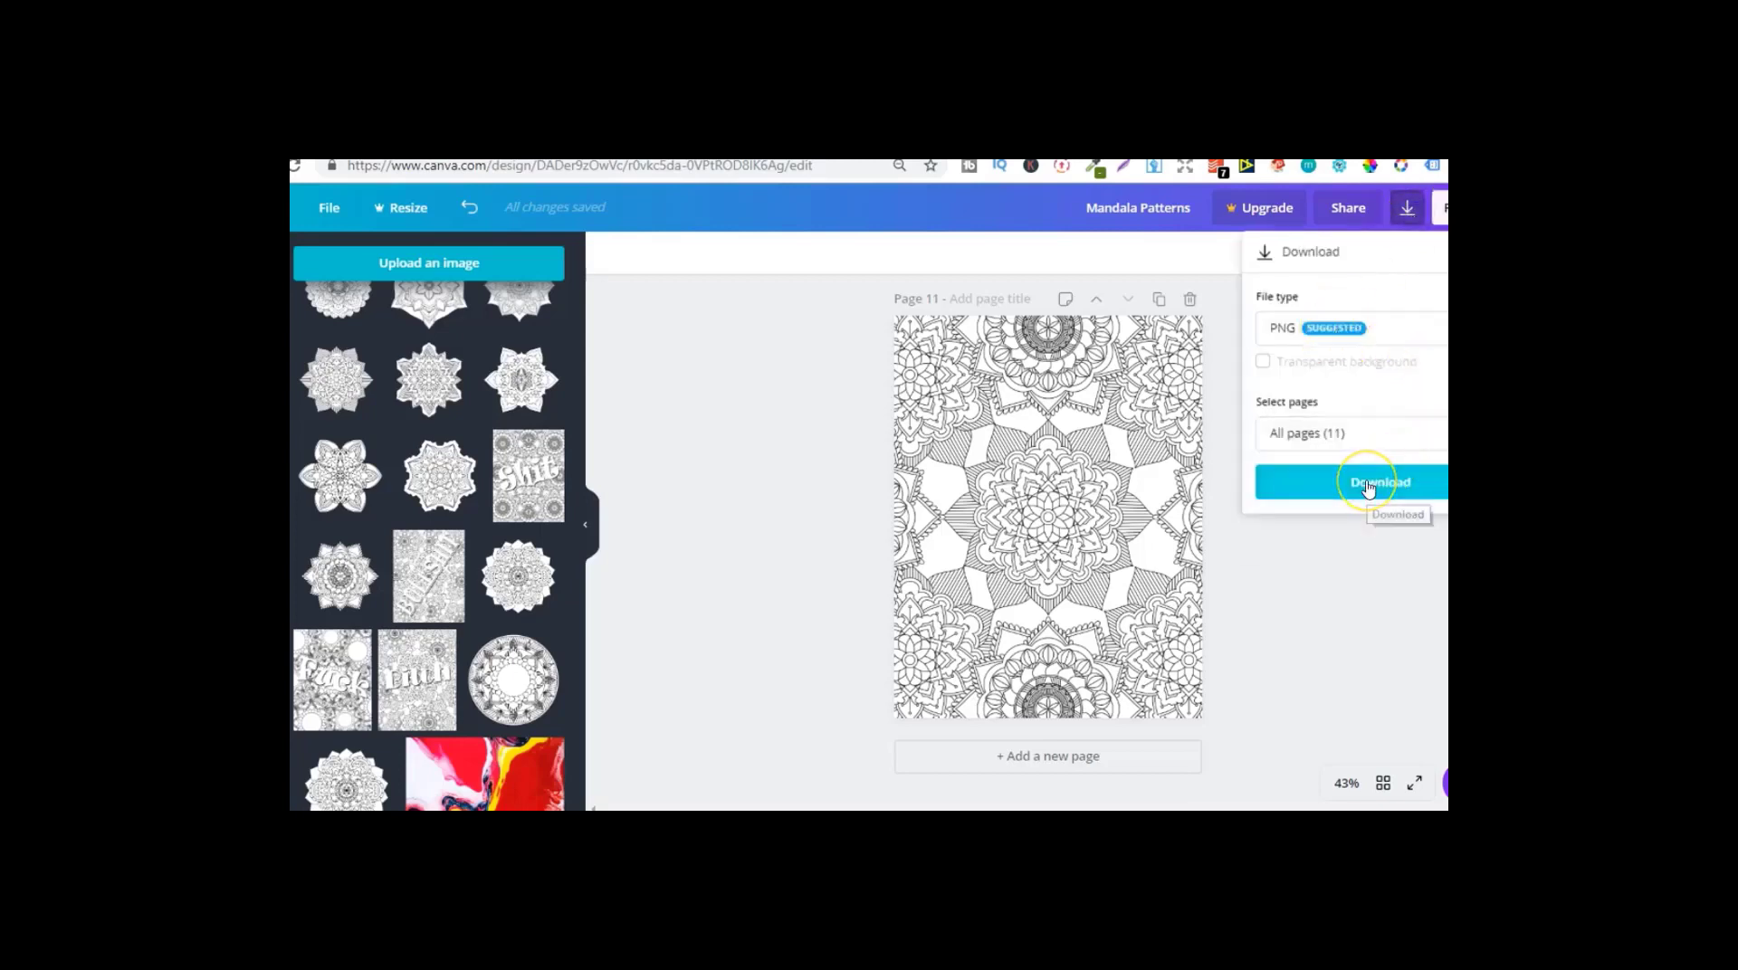
pyautogui.click(1373, 433)
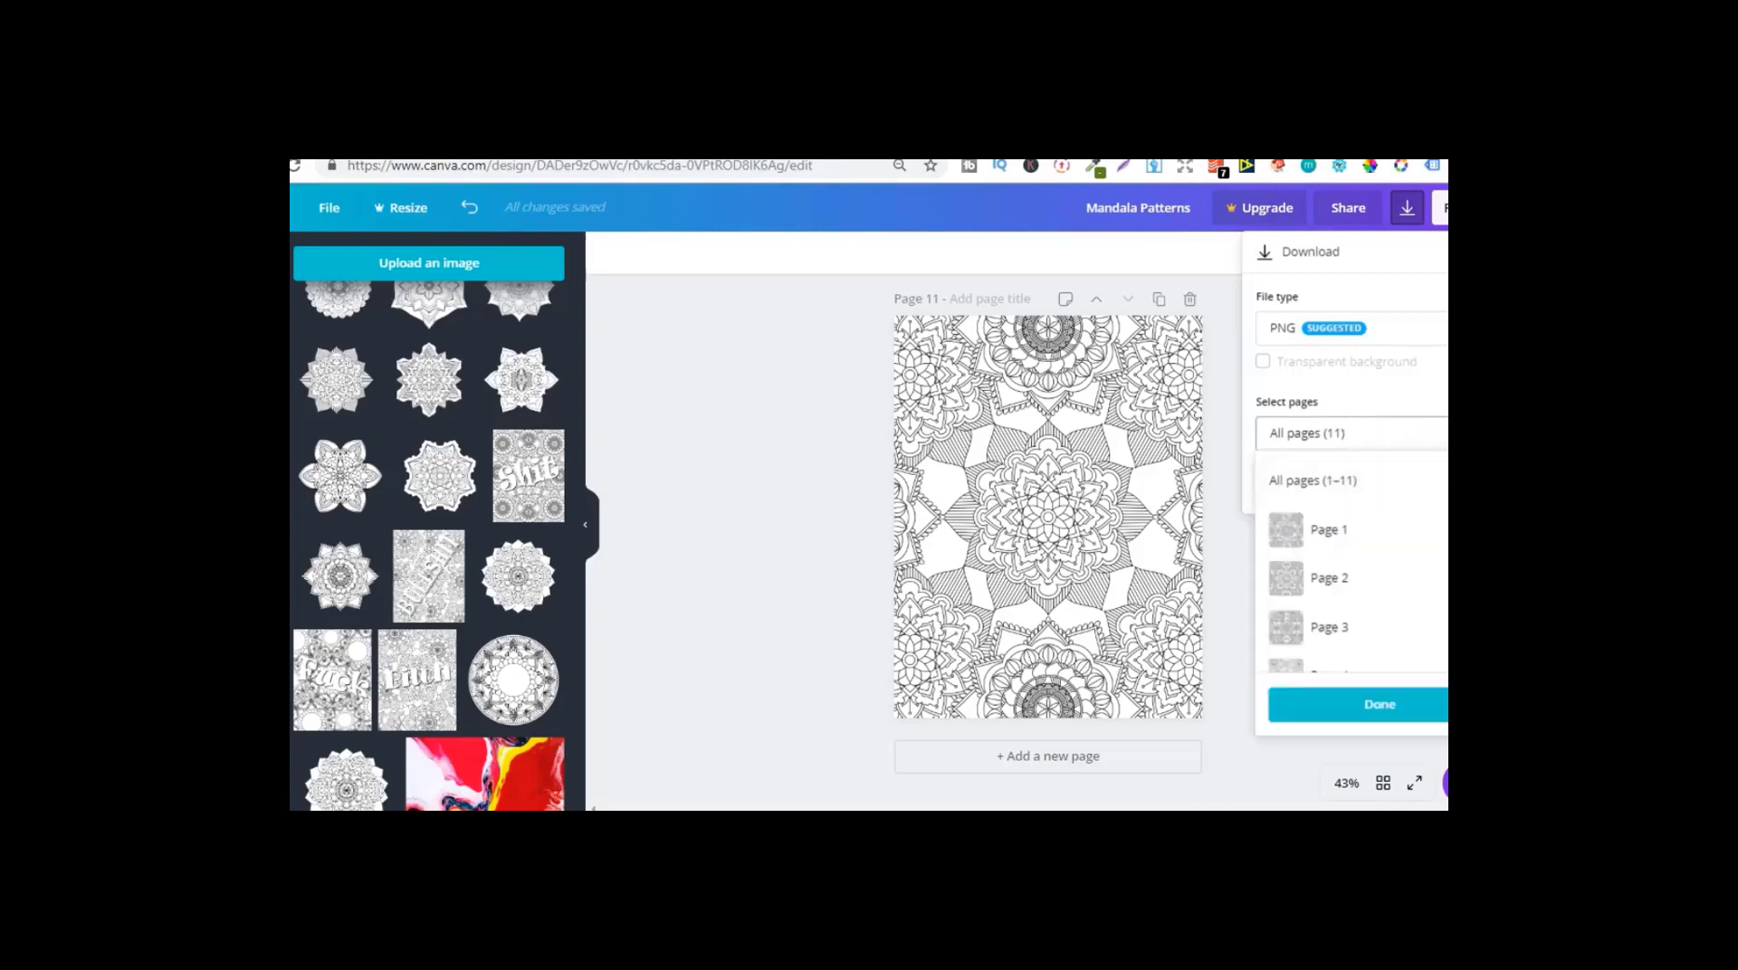
pyautogui.scroll(-5, 1340, 579)
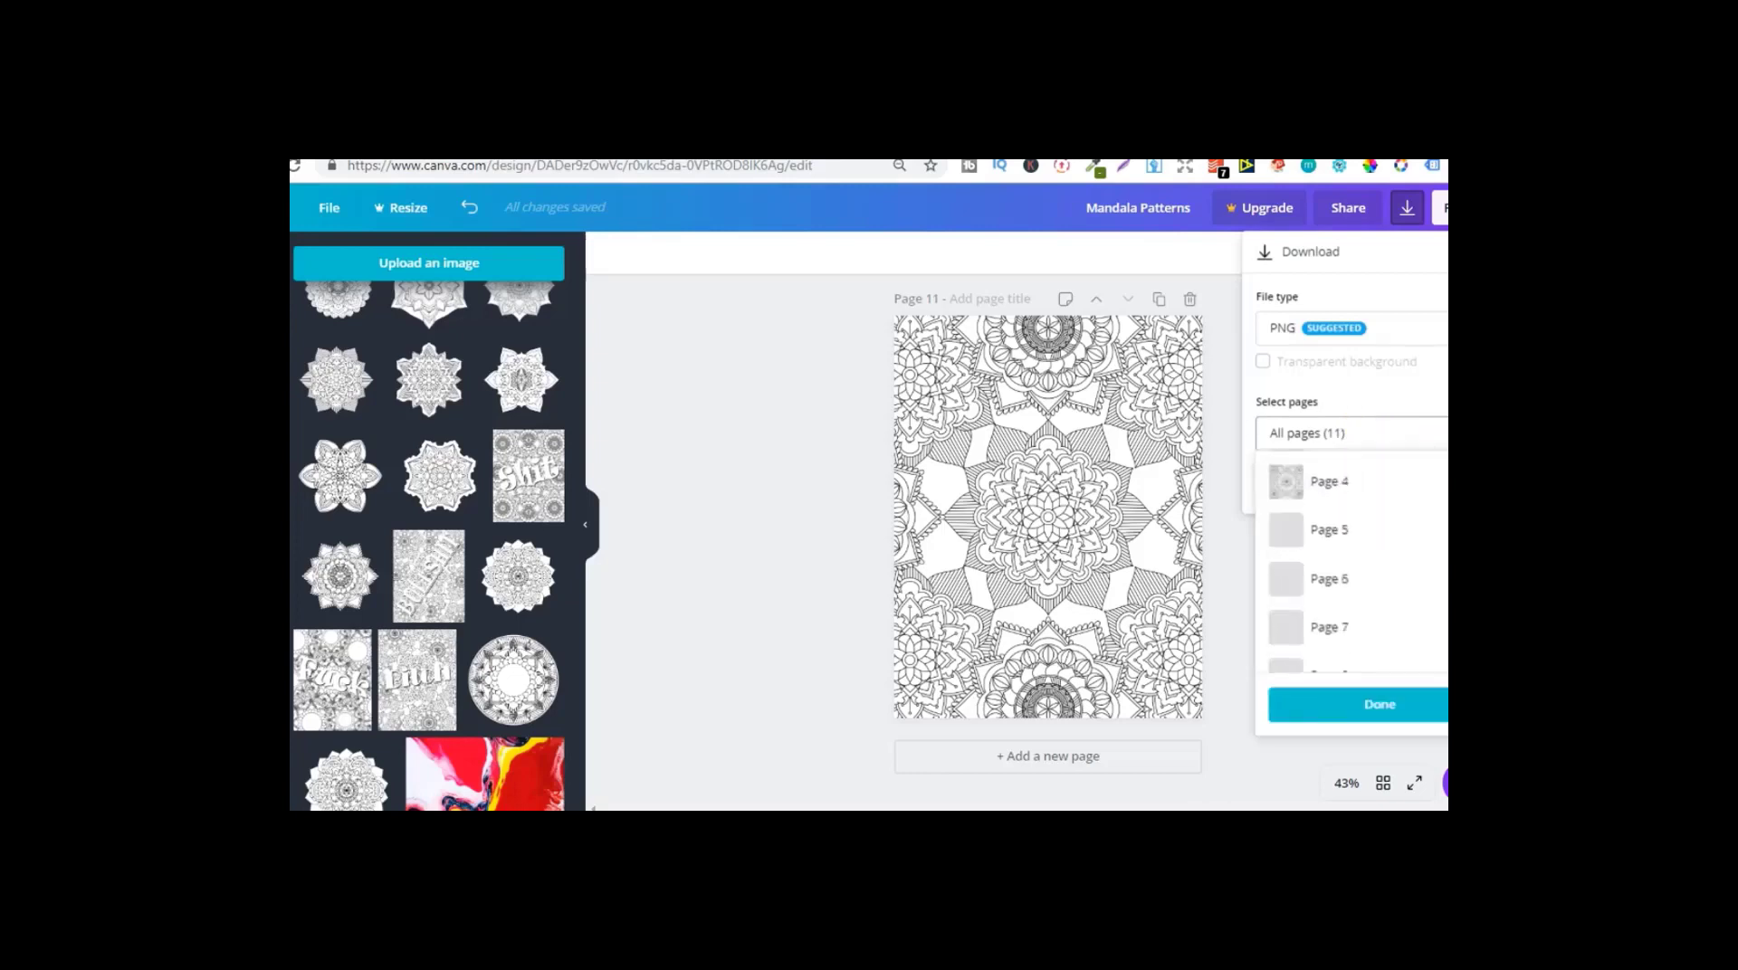
pyautogui.click(1304, 644)
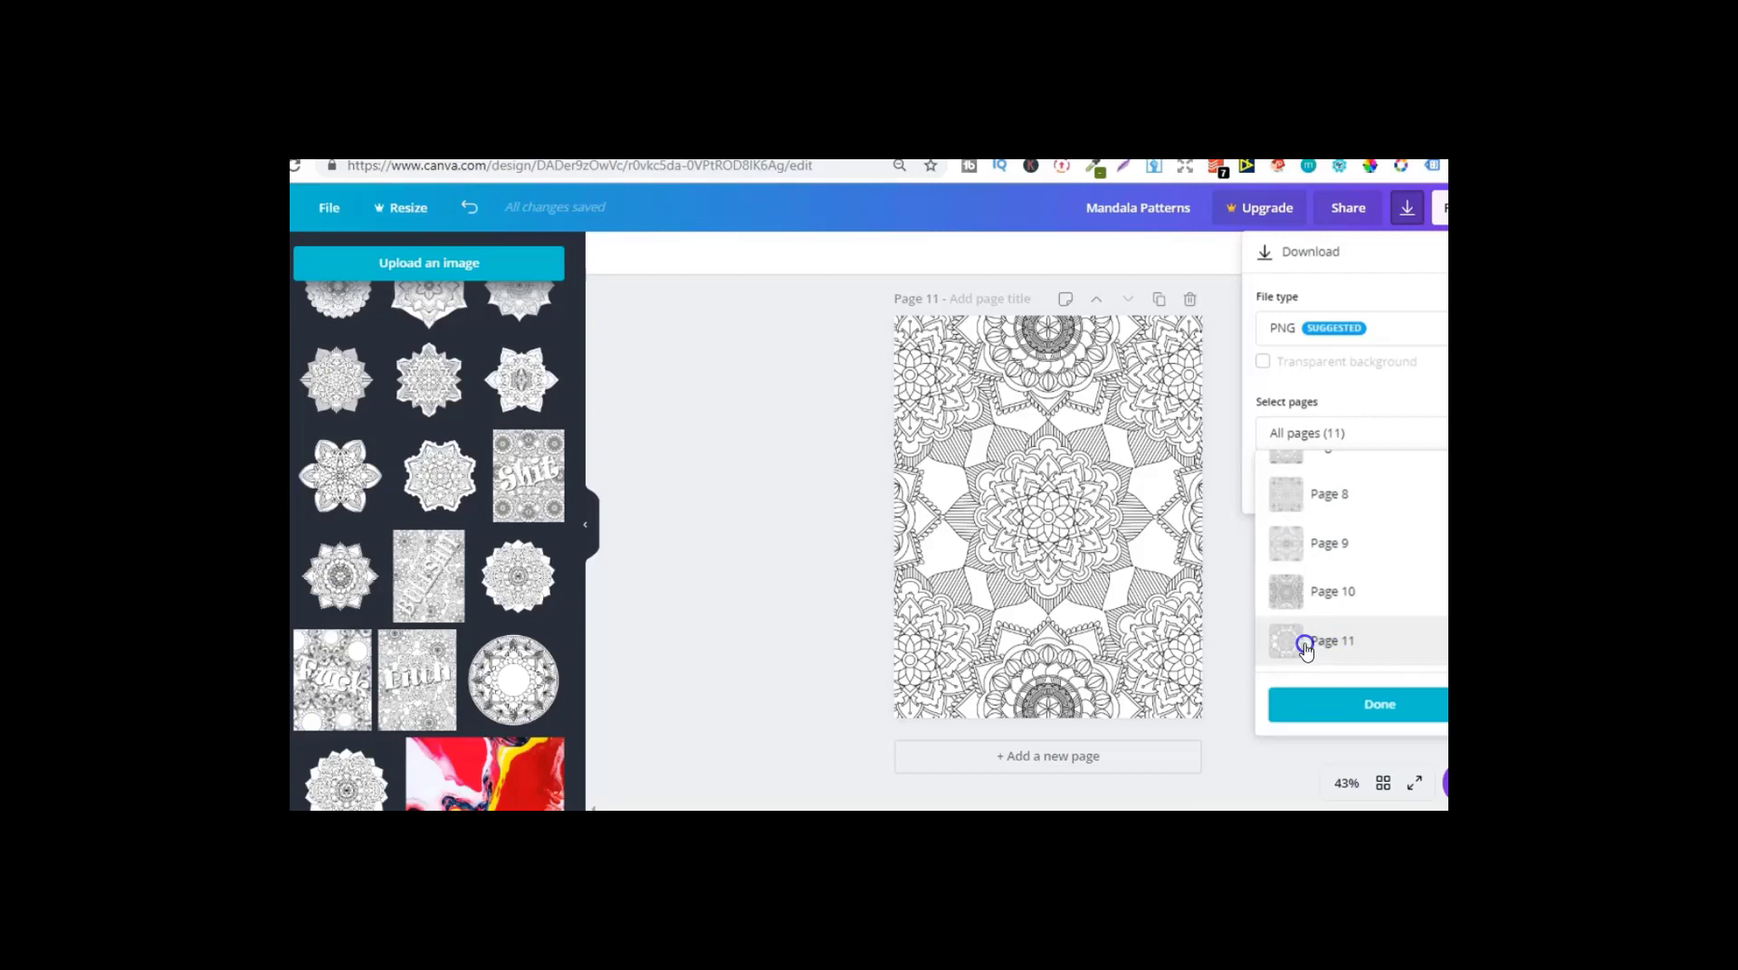
pyautogui.click(1377, 710)
pyautogui.click(1294, 490)
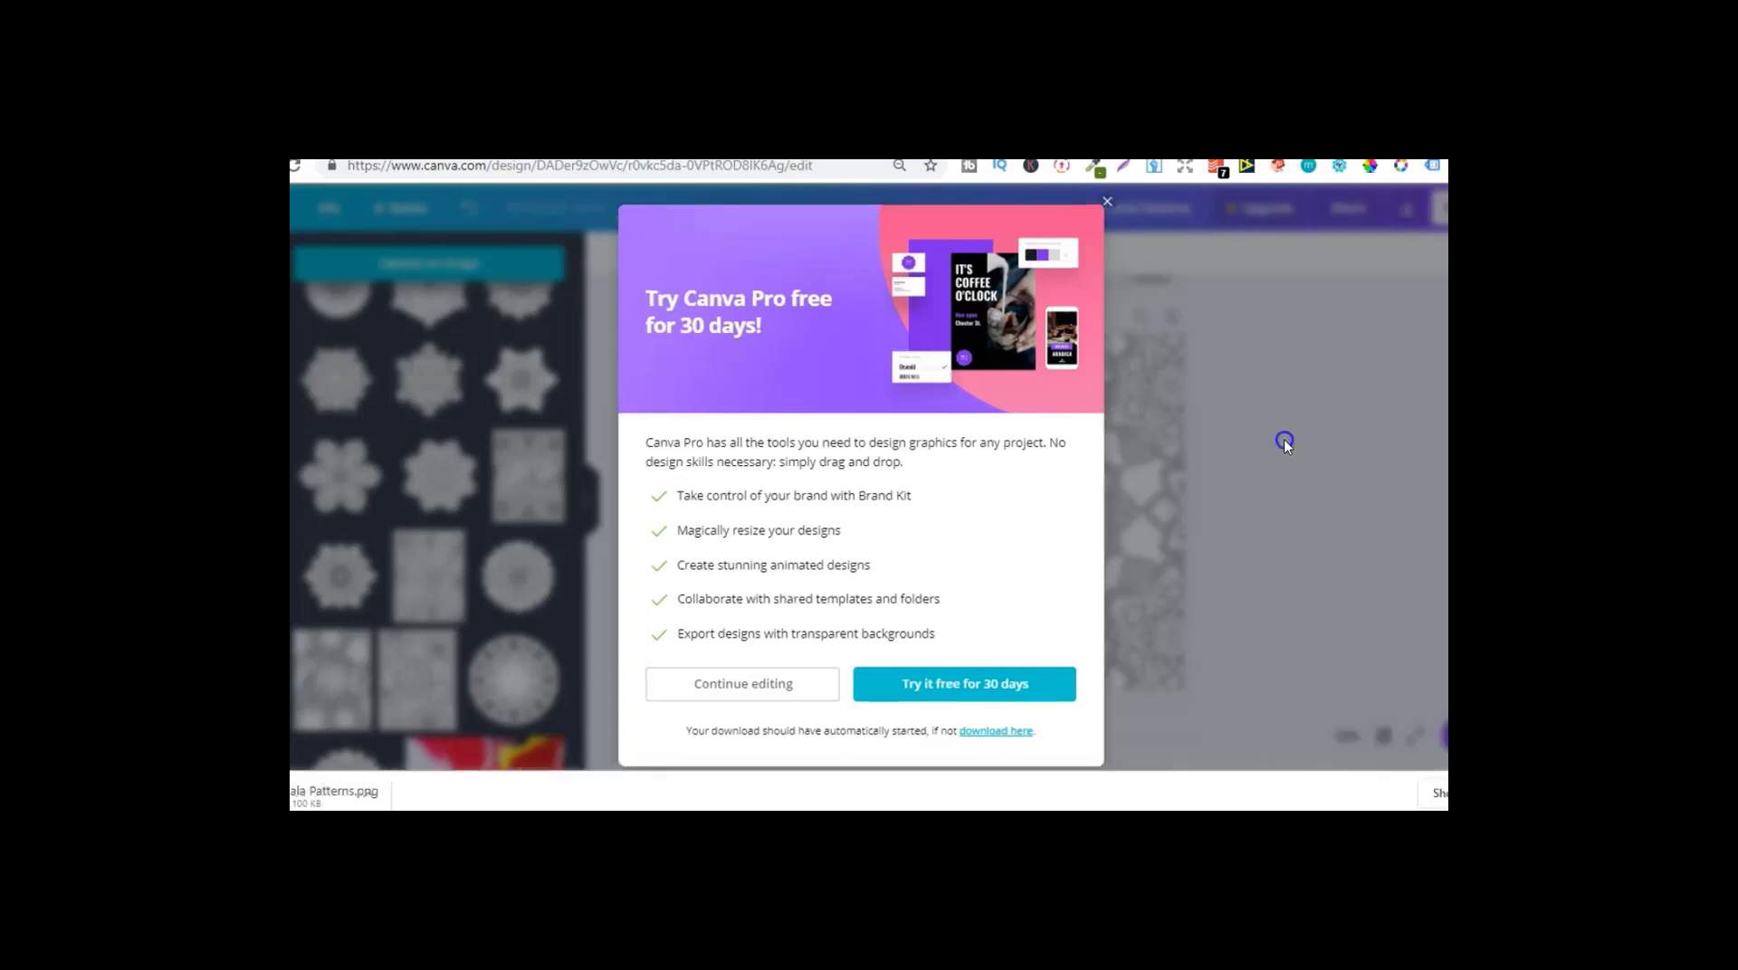
pyautogui.click(1285, 447)
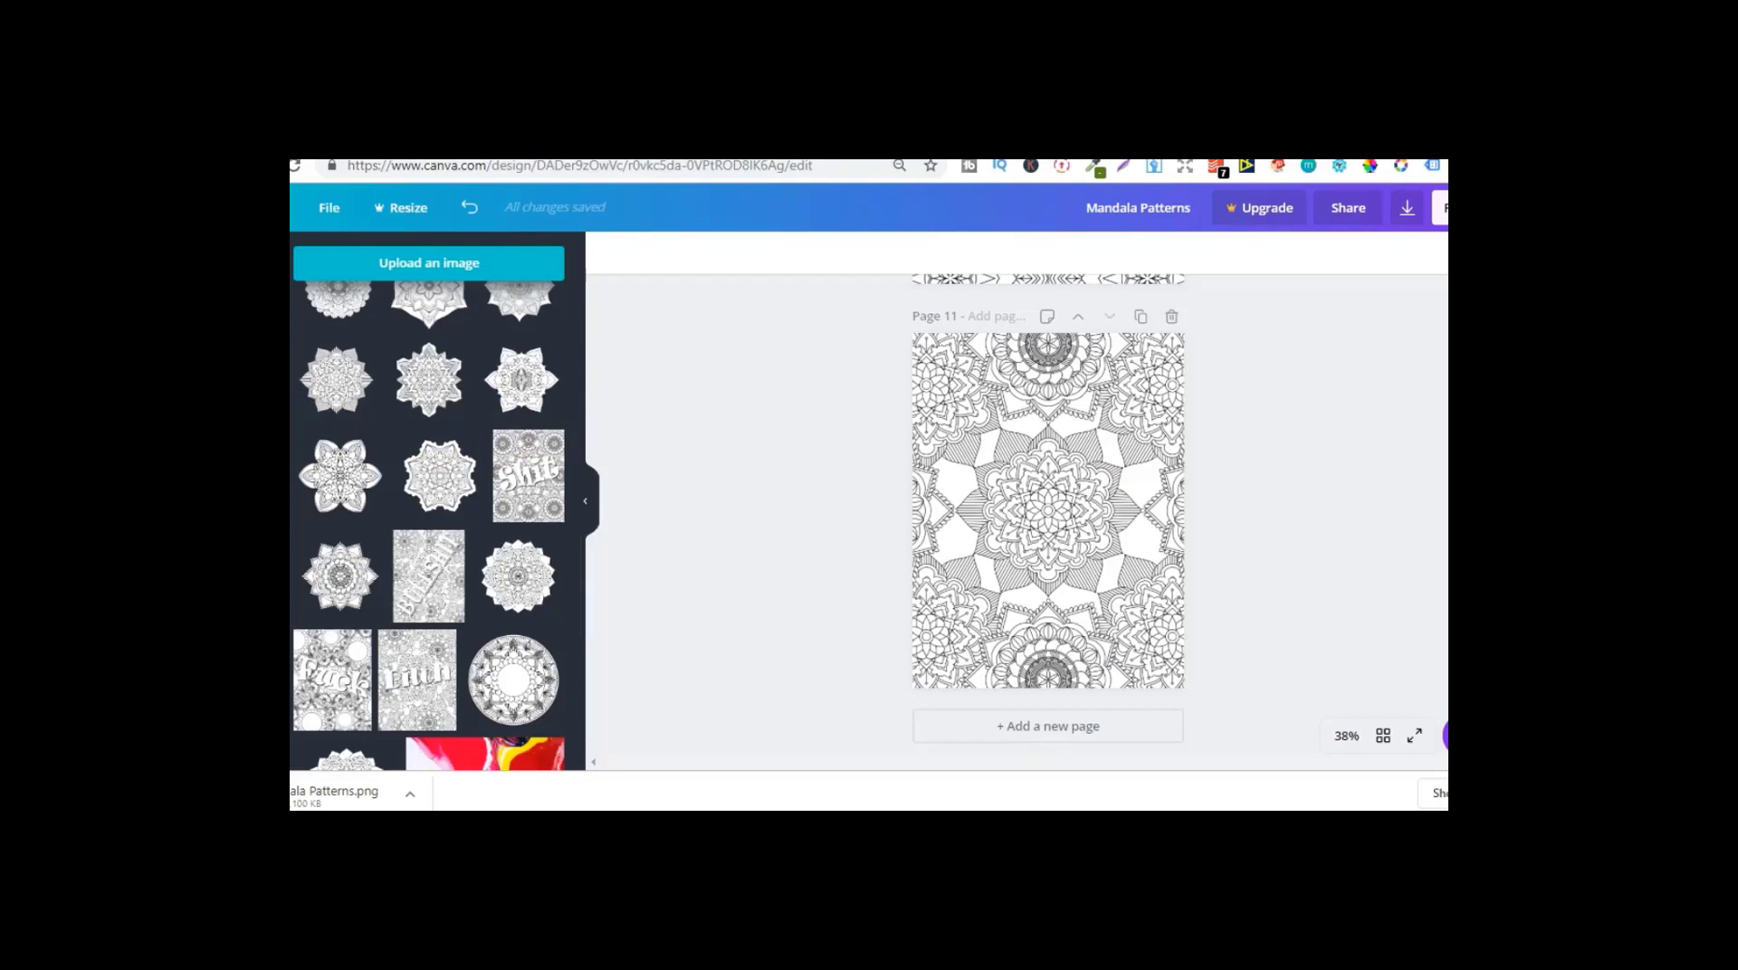
# Step: Add a heading reading "monkey" over the mandala pattern on page 11
pyautogui.click(258, 450)
pyautogui.click(402, 331)
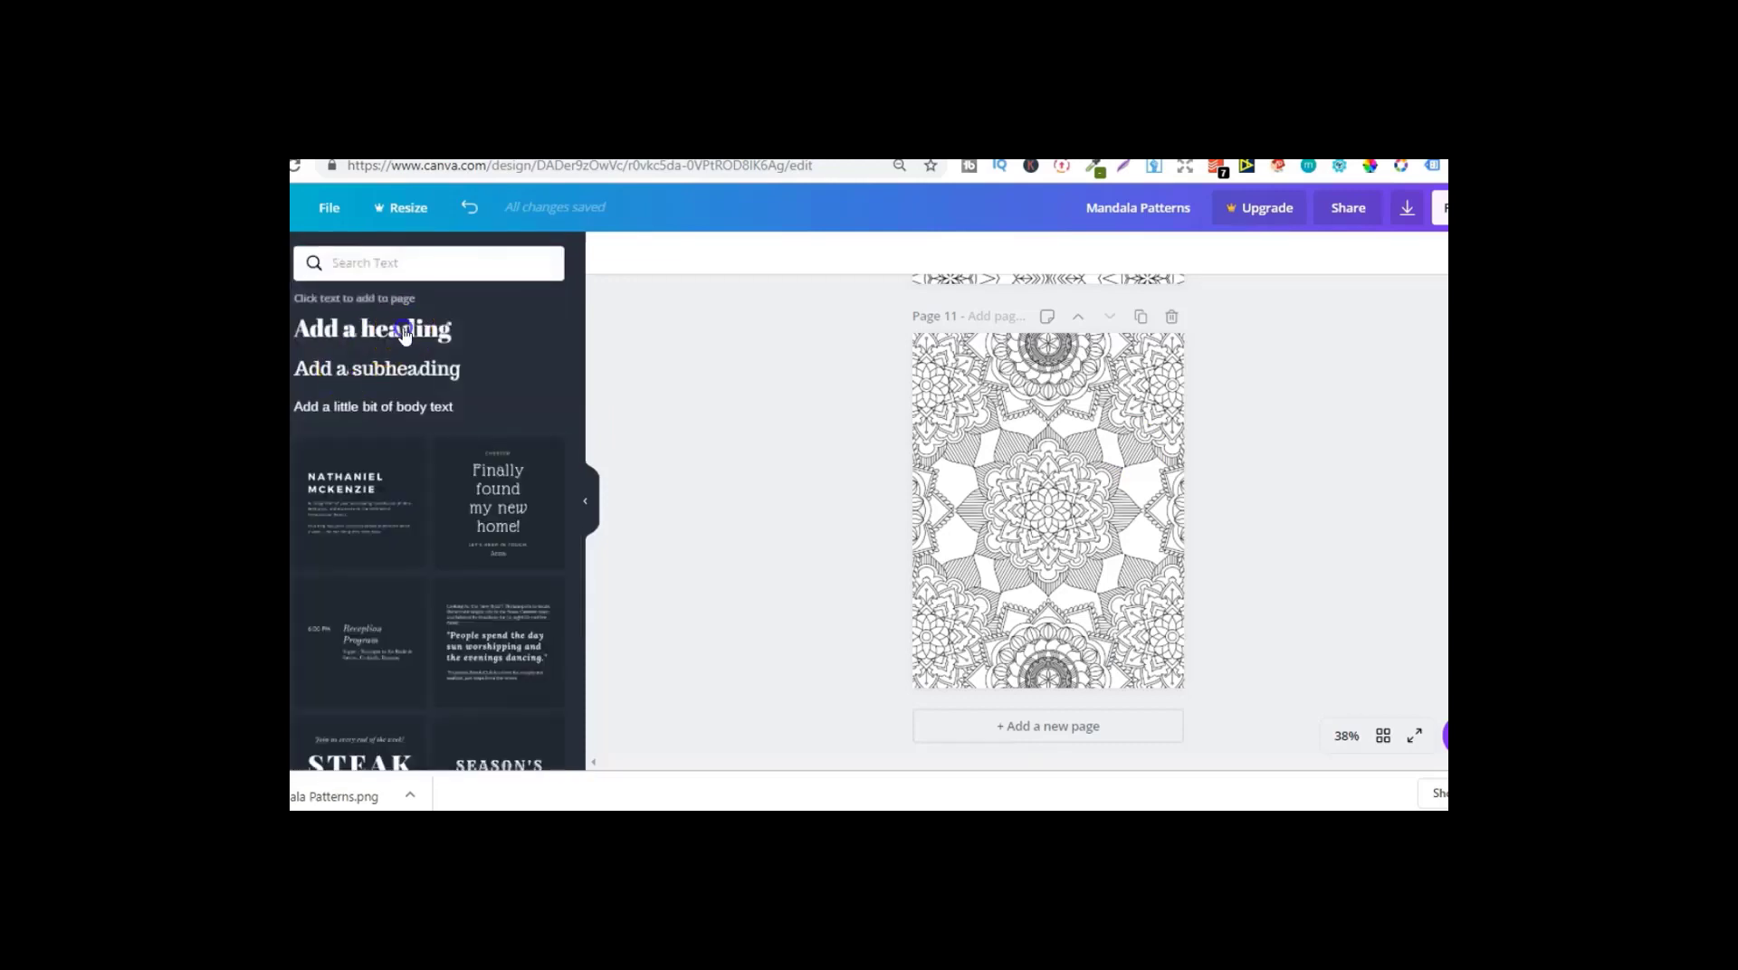
pyautogui.click(1023, 509)
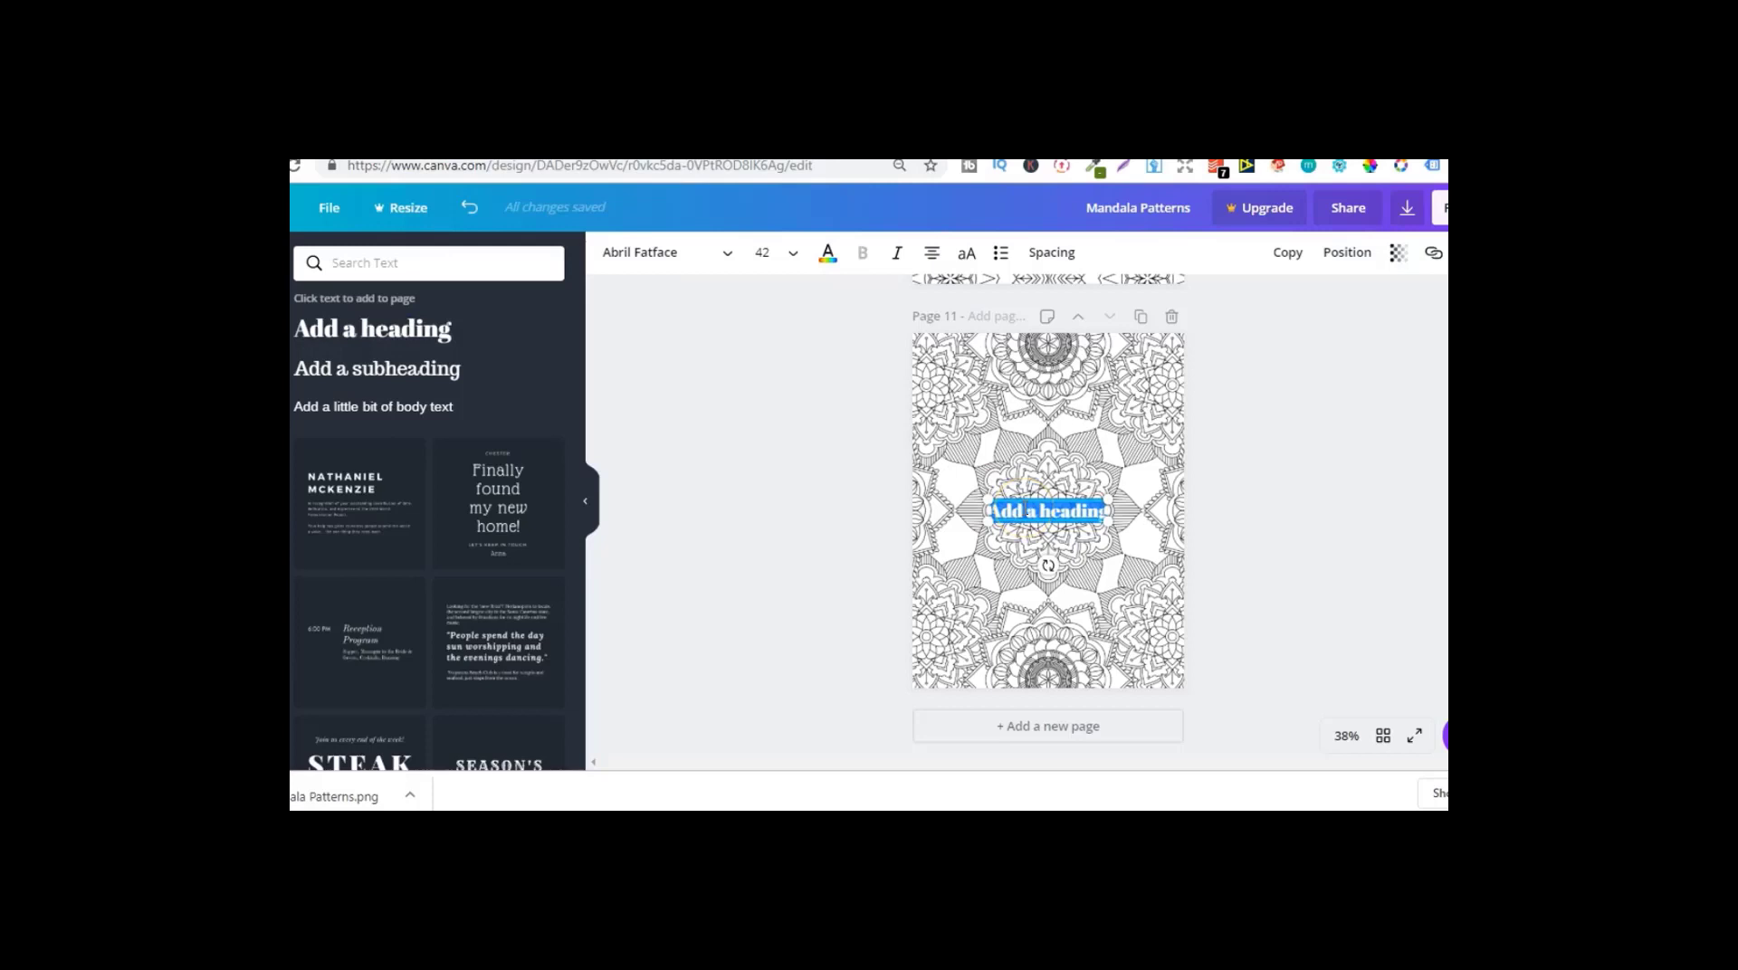
pyautogui.write('monkey')
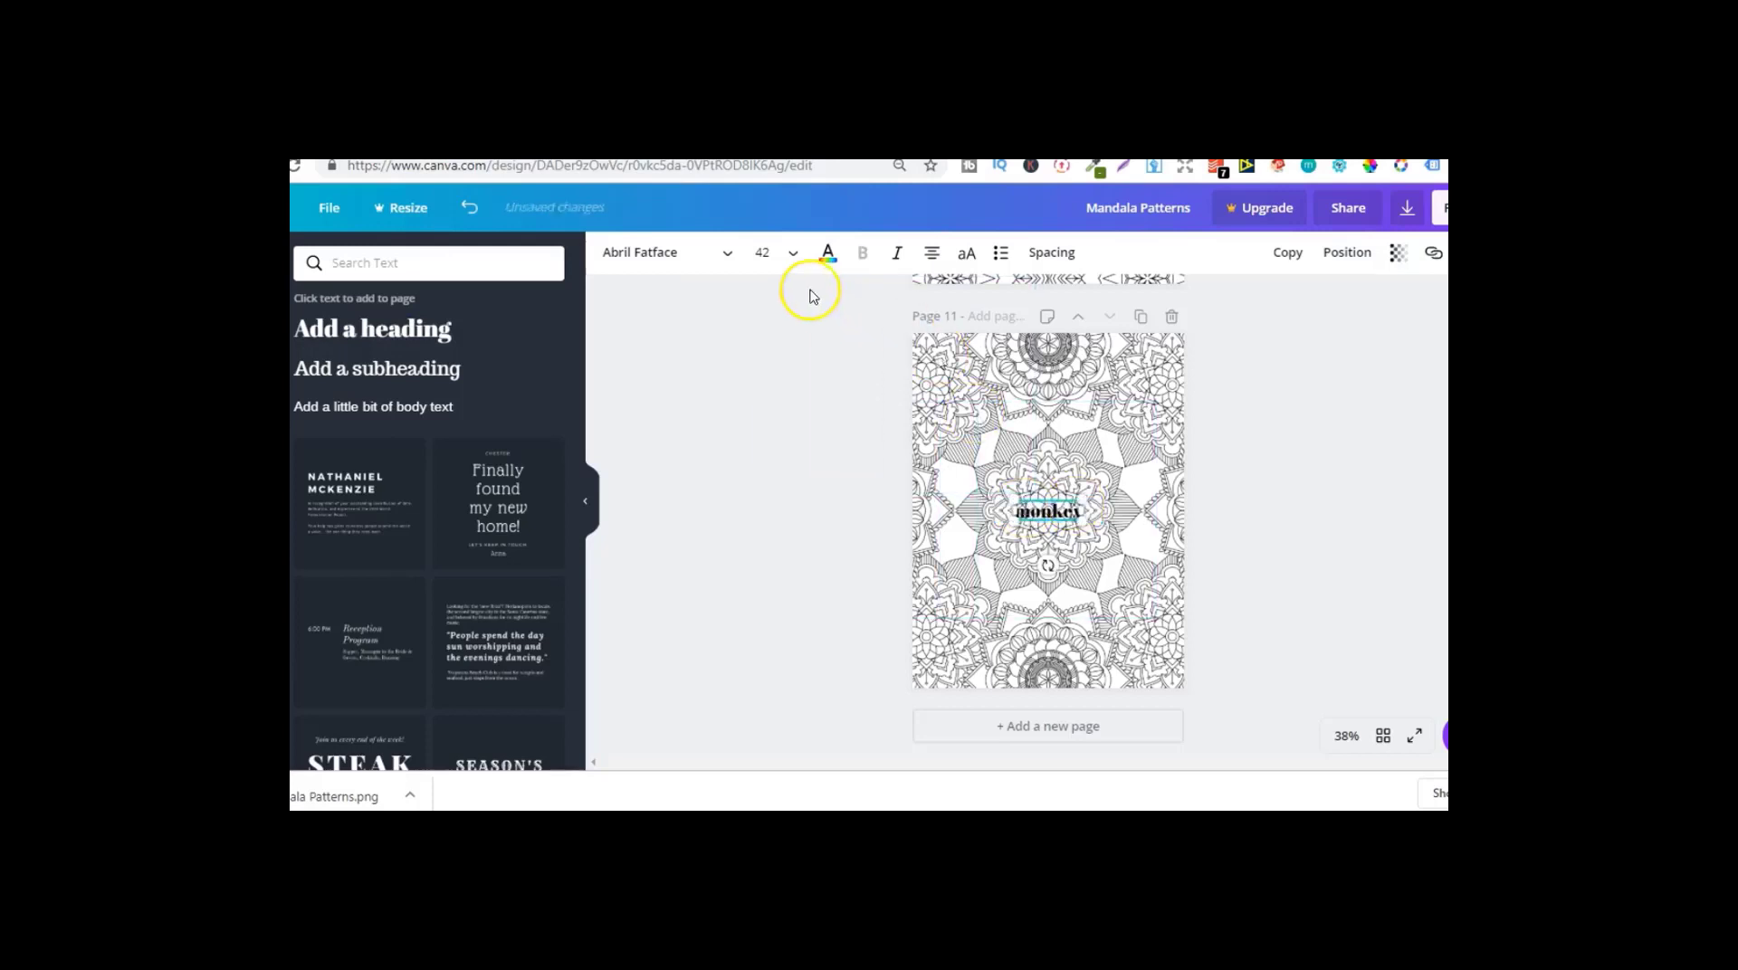
# Step: Enlarge the "monkey" text to size 126, tilt it upward to the right and move it over page 11's central mandala
pyautogui.click(765, 252)
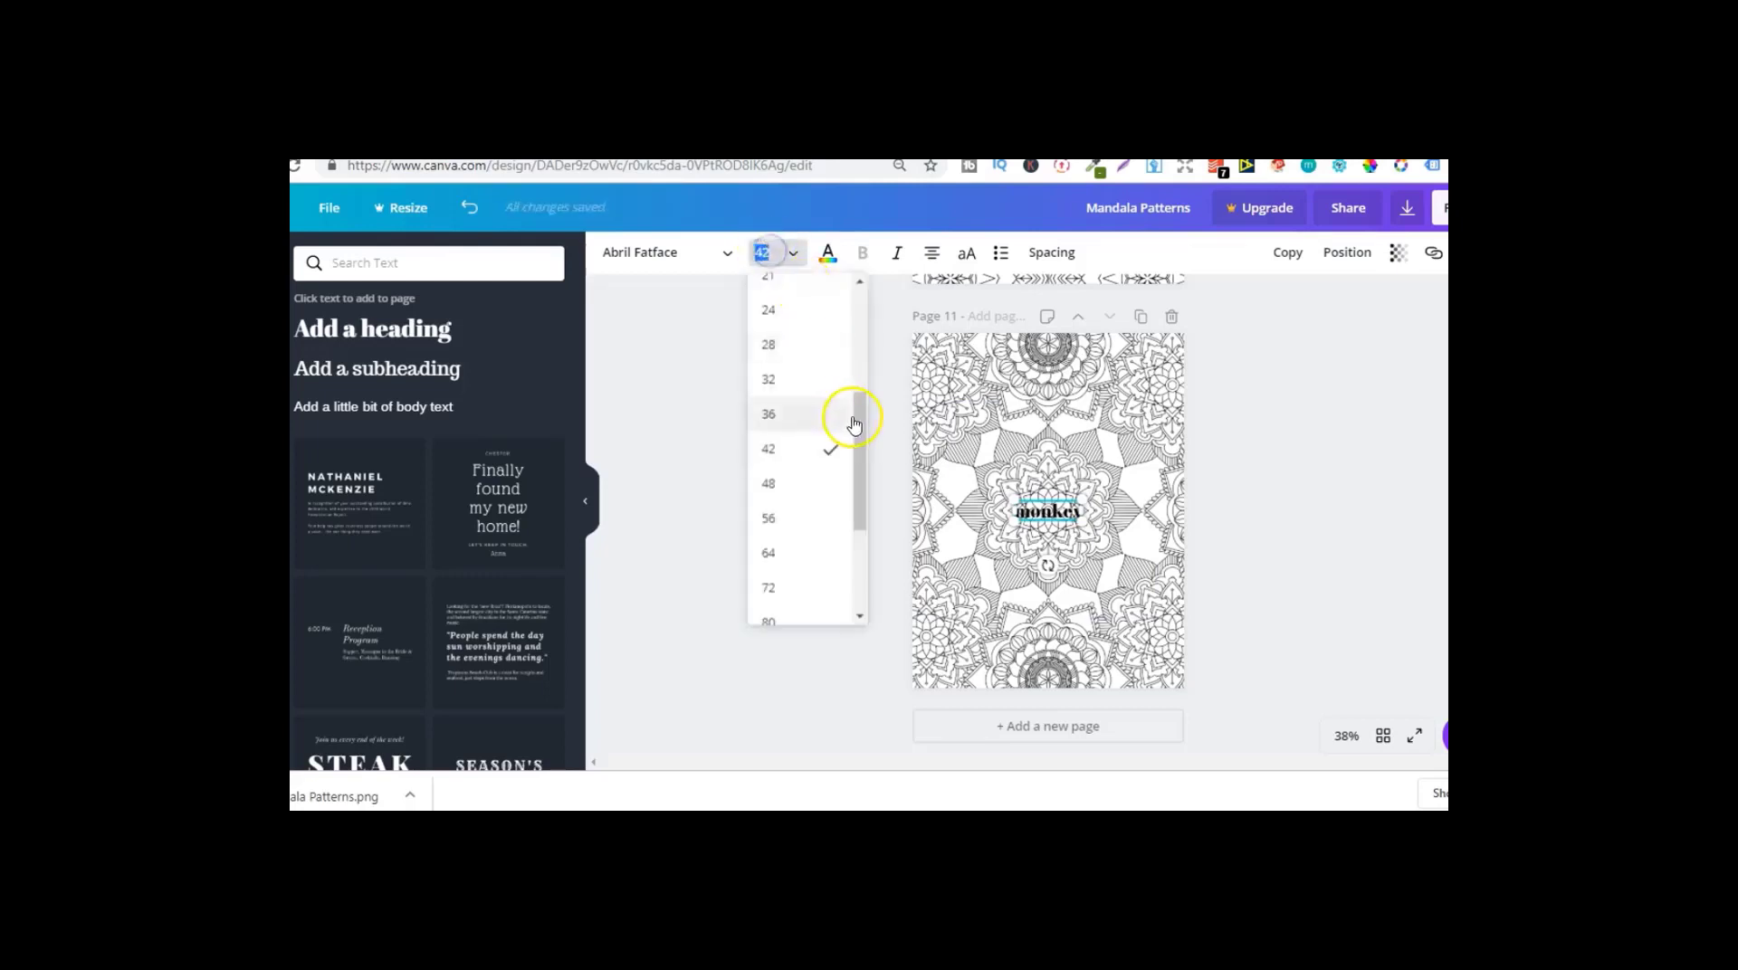
pyautogui.moveTo(855, 422); pyautogui.dragTo(854, 498)
pyautogui.click(783, 535)
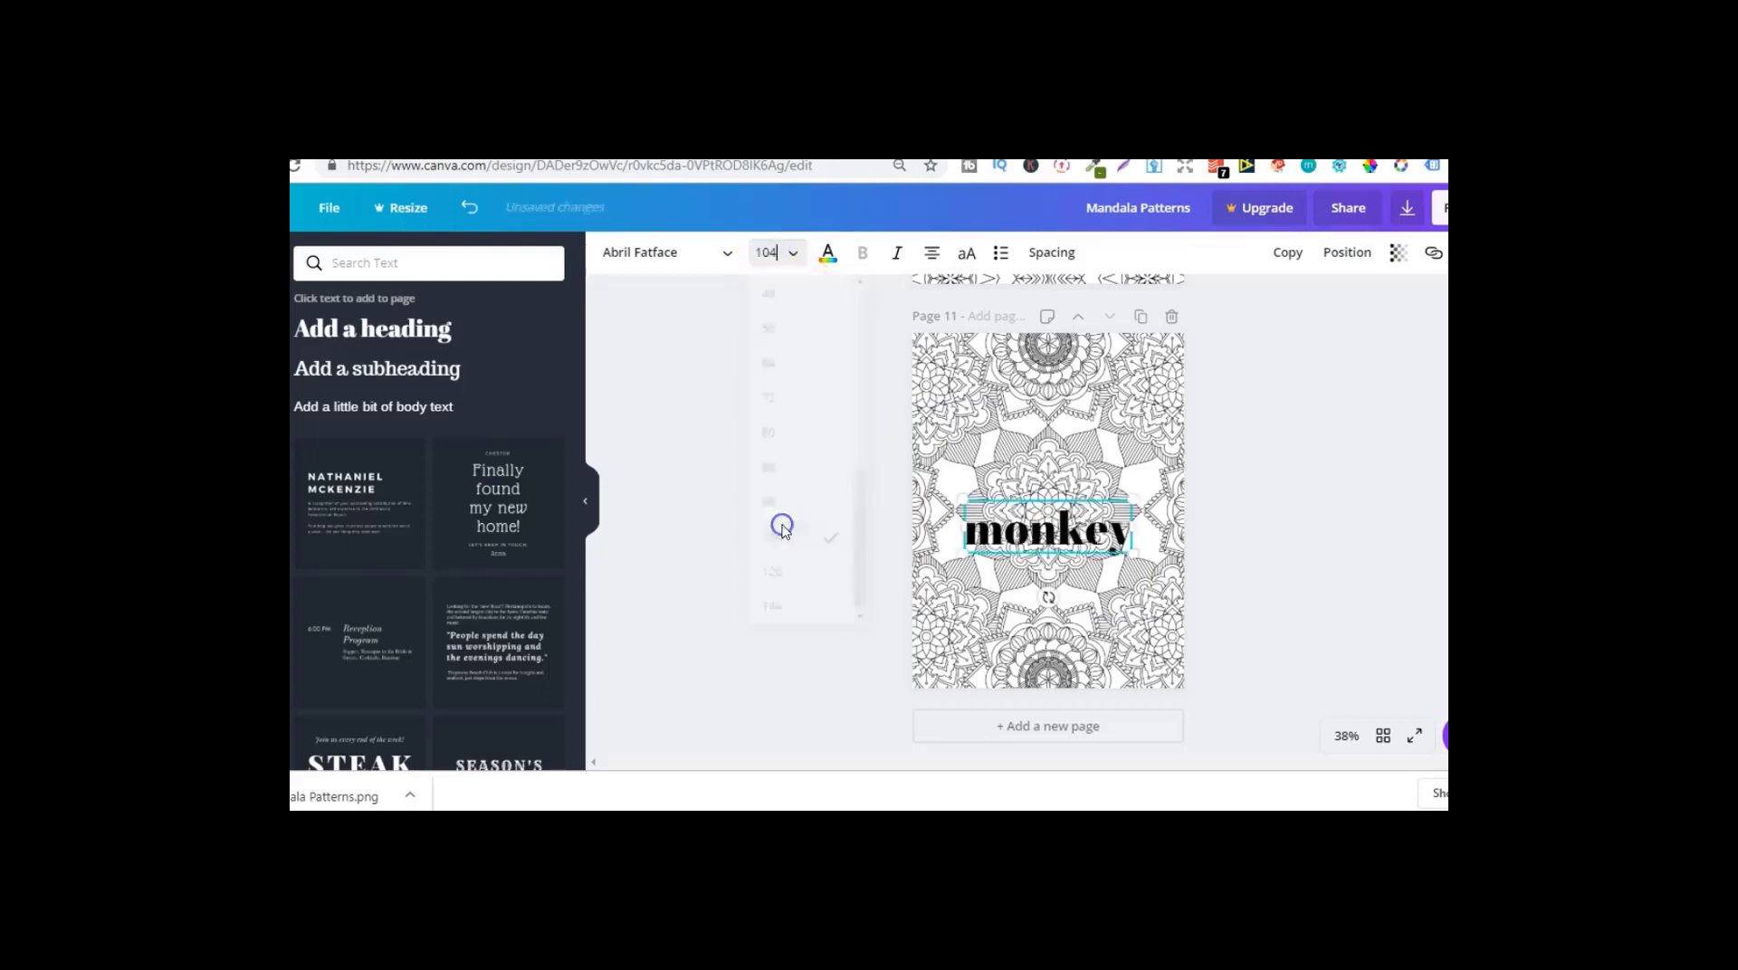
pyautogui.moveTo(1146, 567); pyautogui.dragTo(1088, 606)
pyautogui.doubleClick(1071, 543)
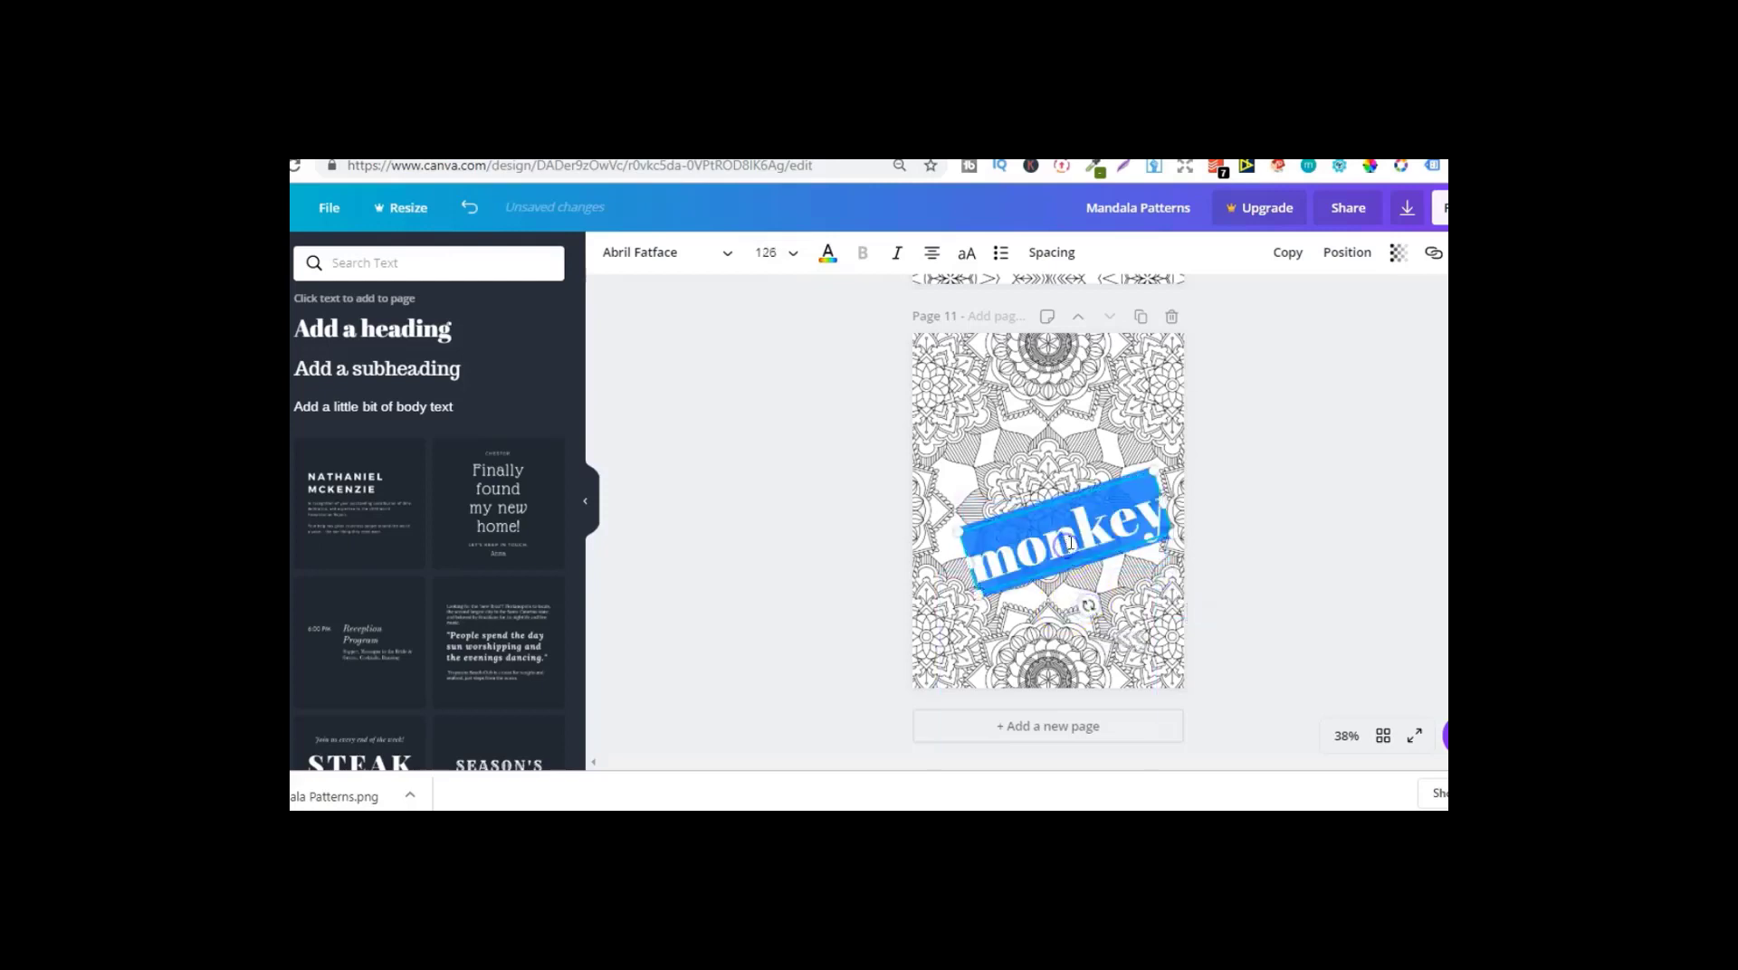
pyautogui.click(1249, 516)
pyautogui.moveTo(1115, 523); pyautogui.dragTo(1100, 489)
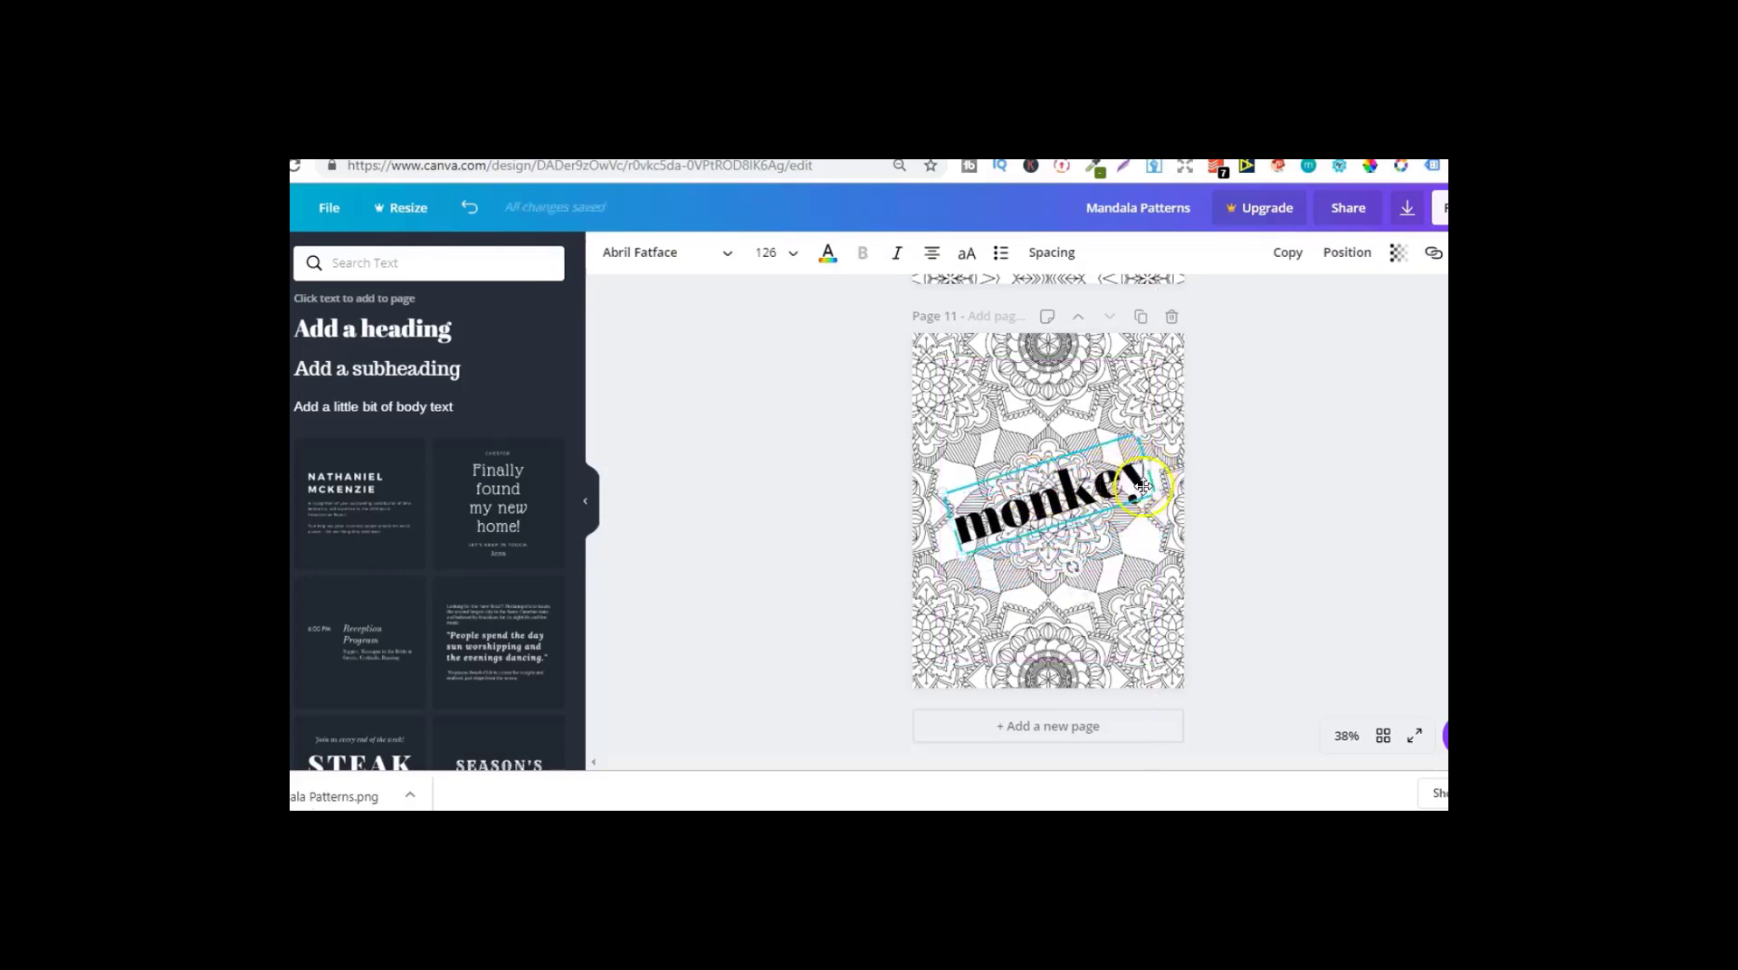
# Step: Try white as the "monkey" text colour, then remove the text from page 11
pyautogui.click(770, 252)
pyautogui.click(834, 258)
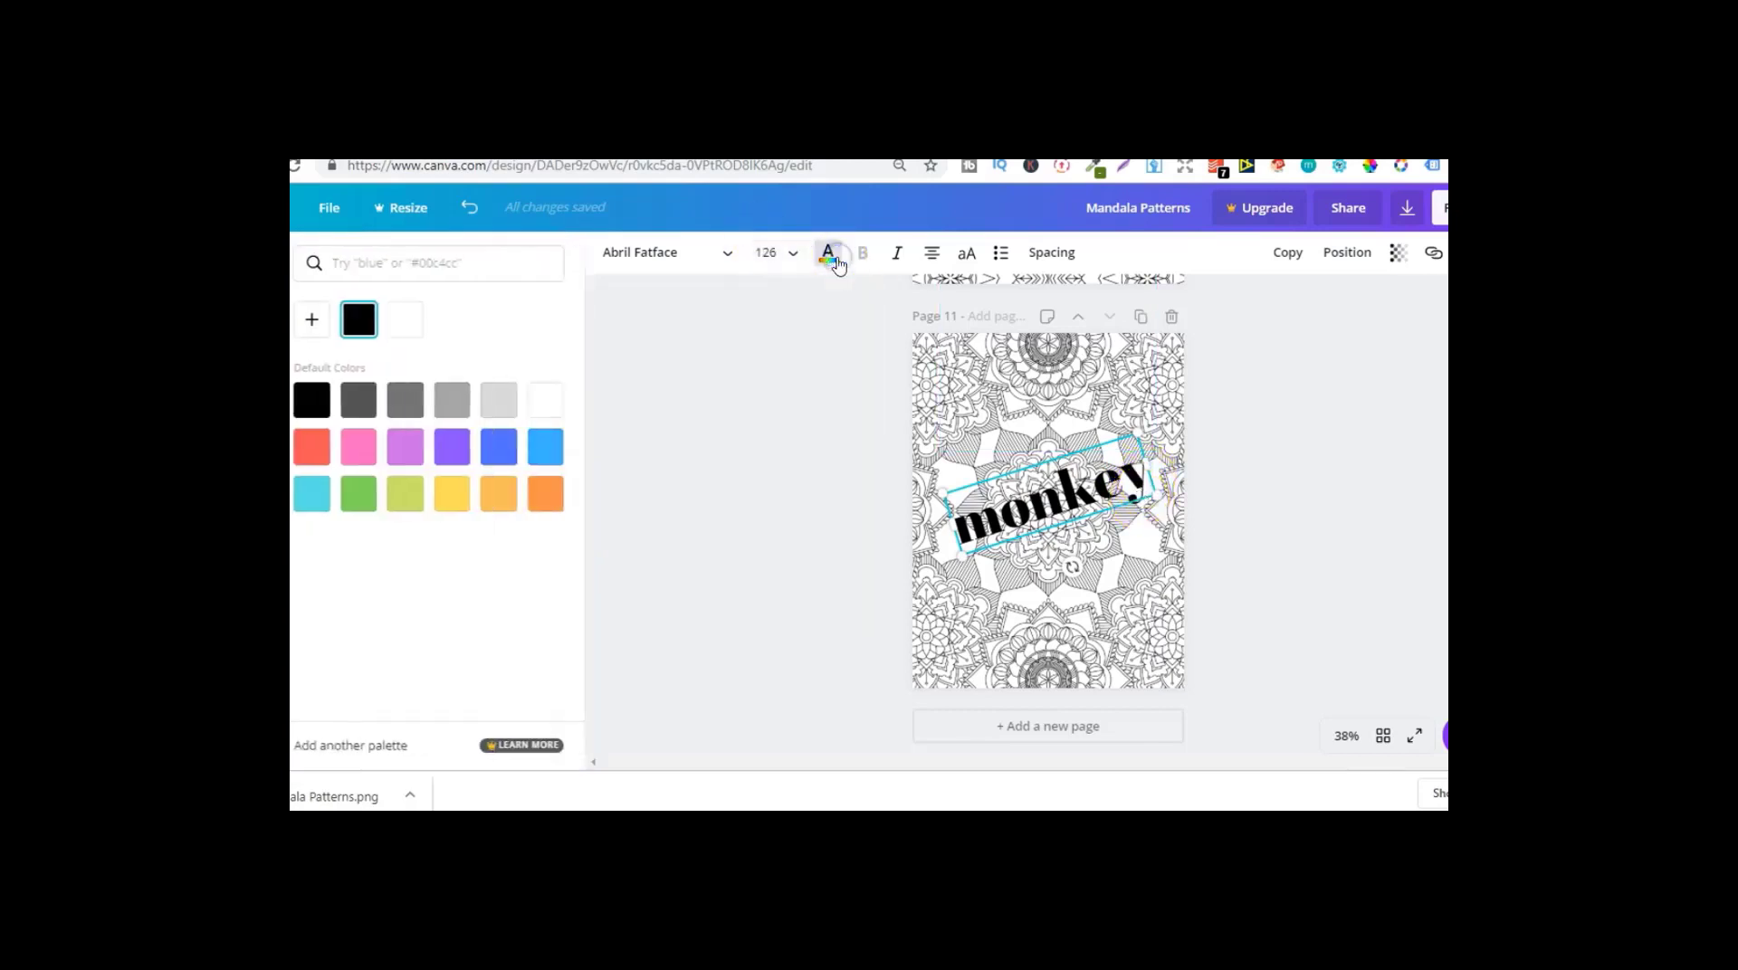
pyautogui.click(399, 327)
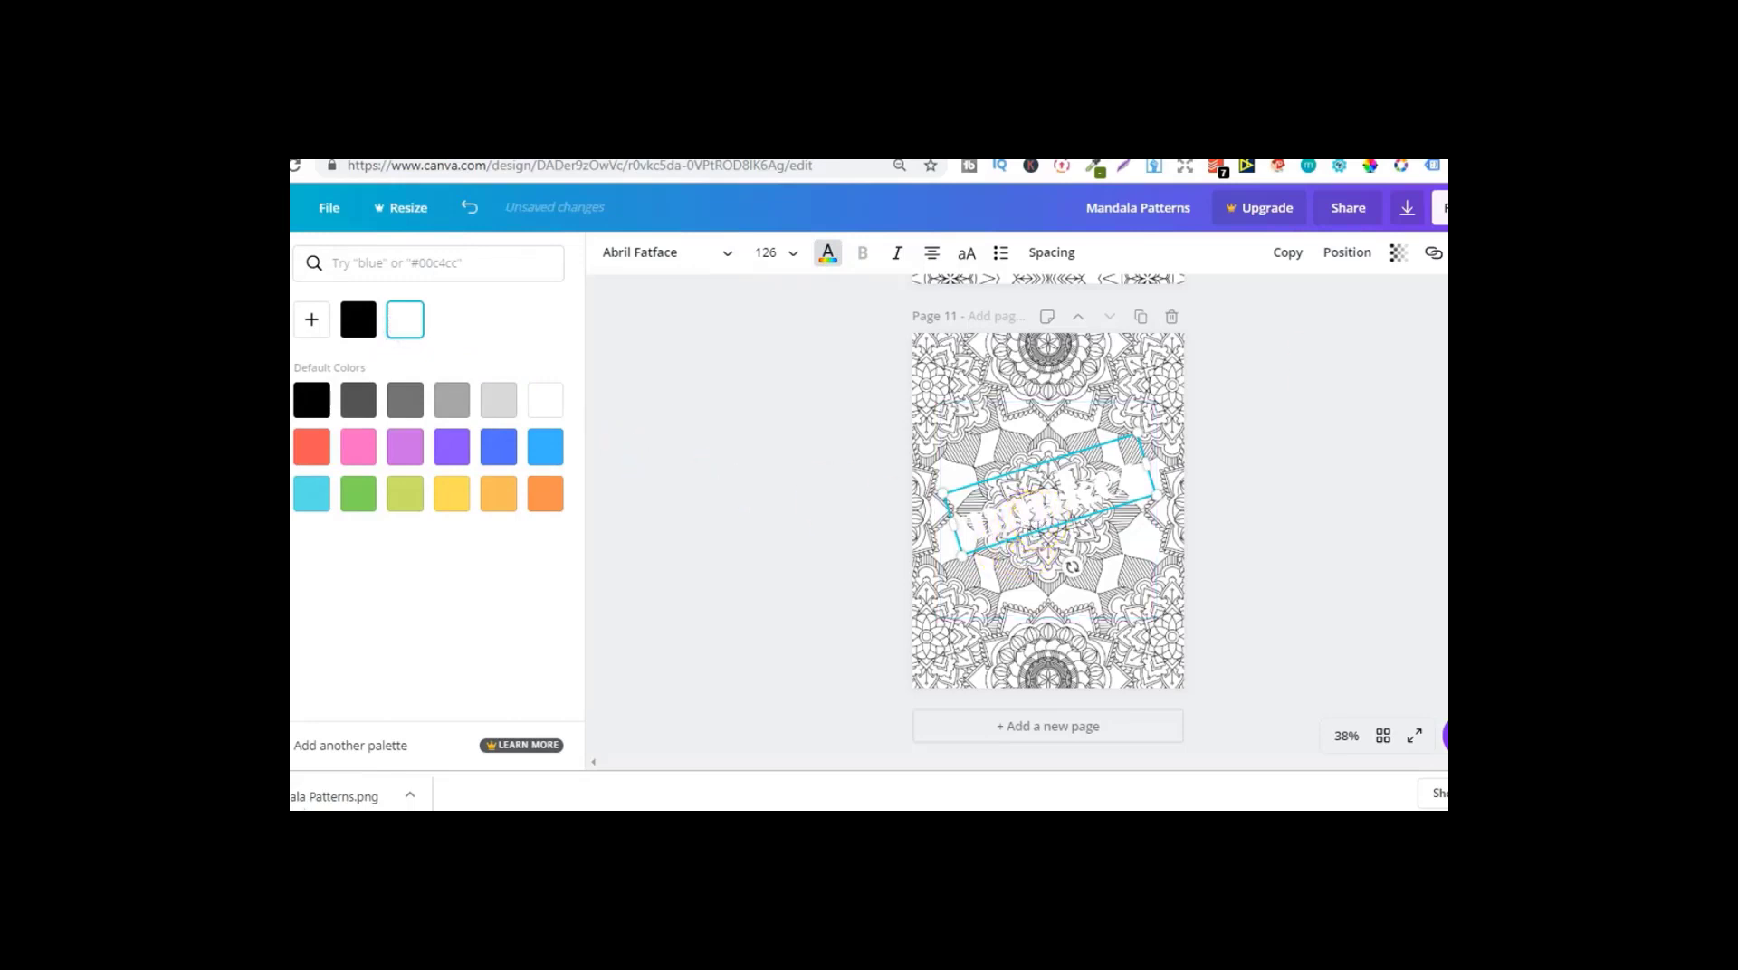
pyautogui.click(1386, 367)
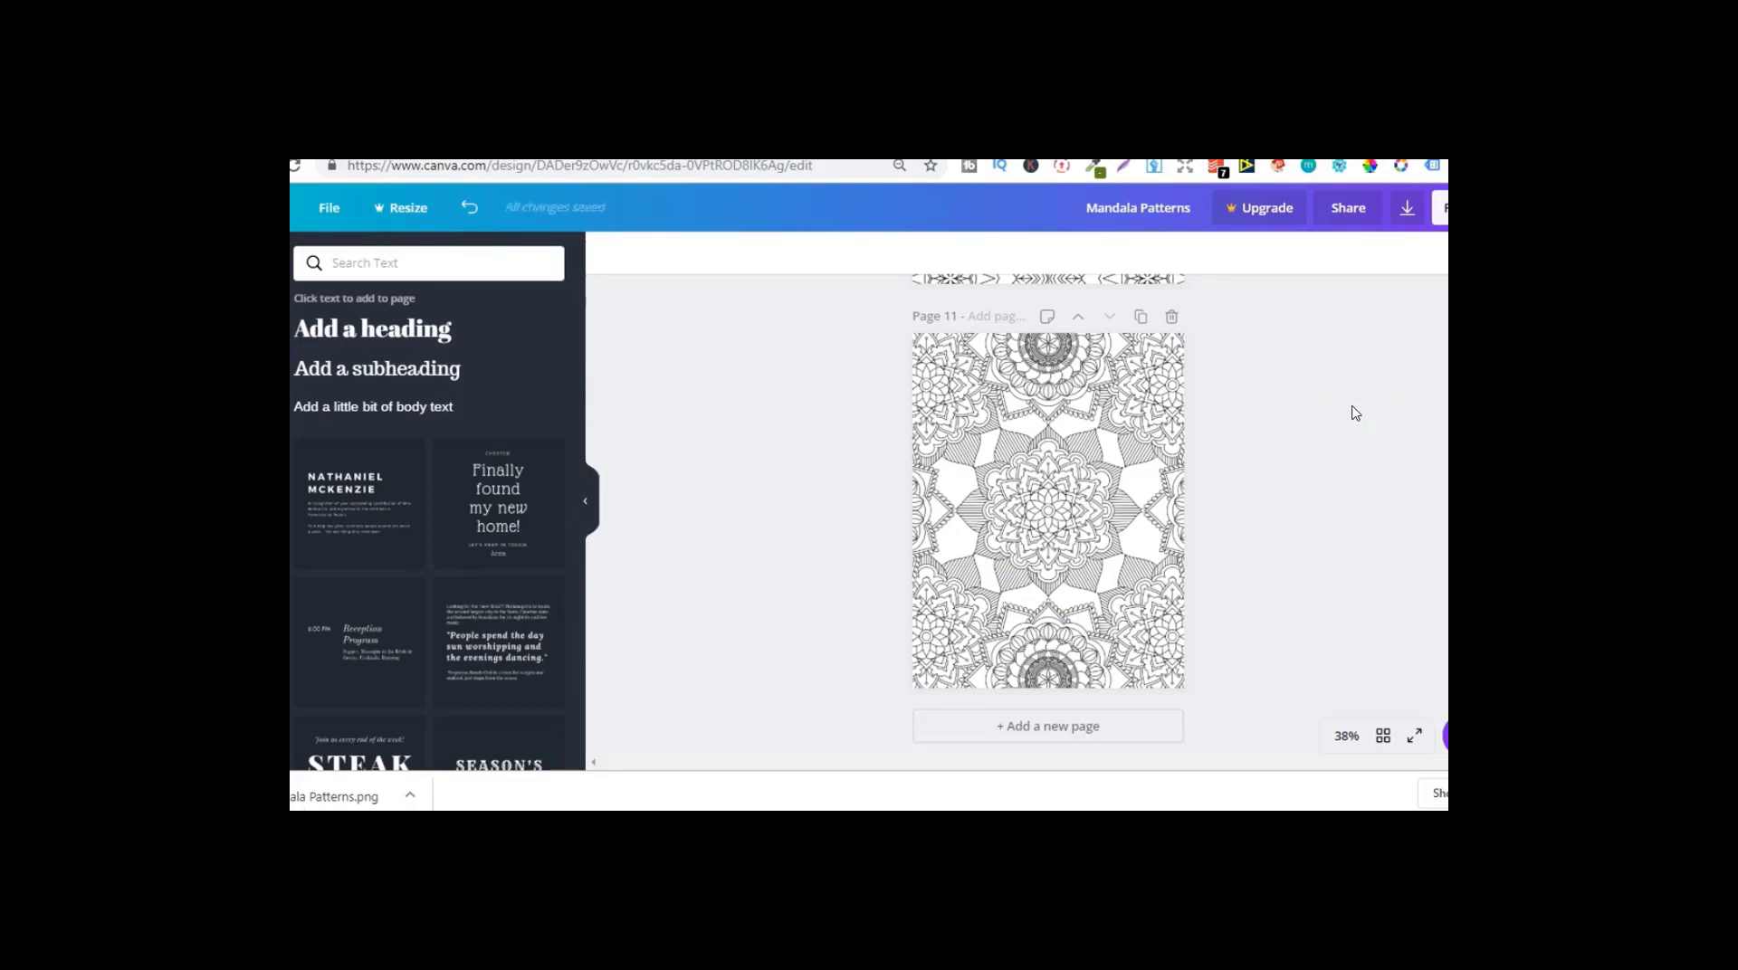
pyautogui.click(1164, 207)
pyautogui.click(516, 422)
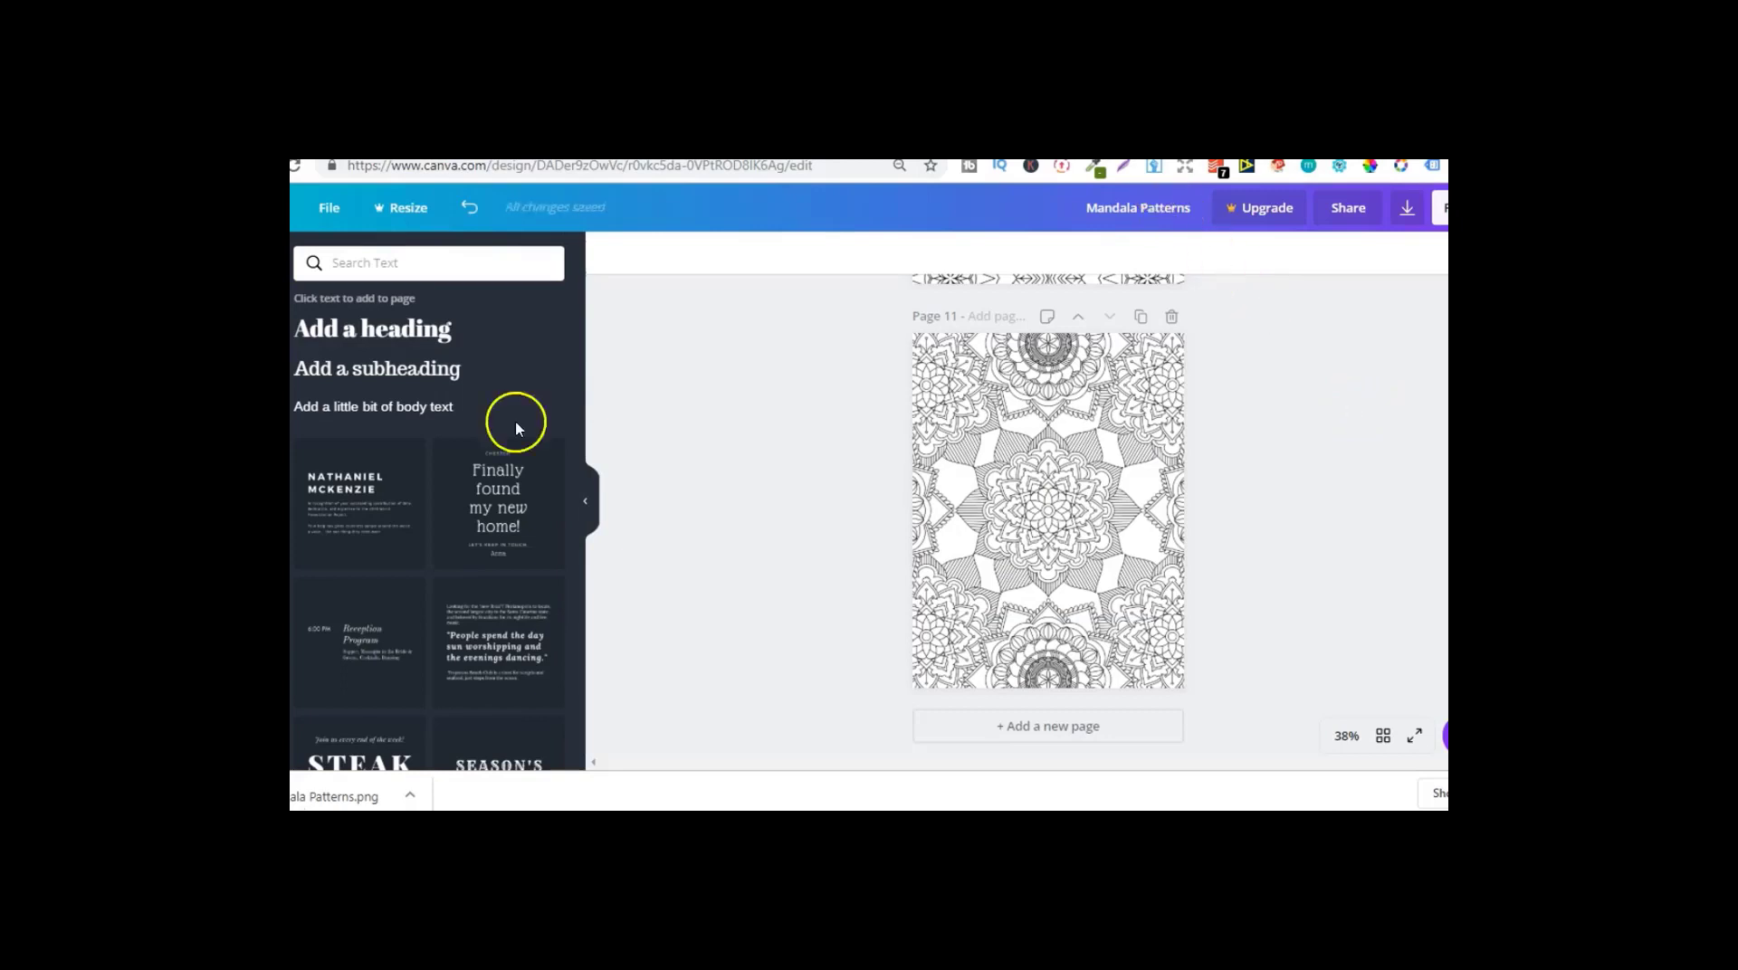
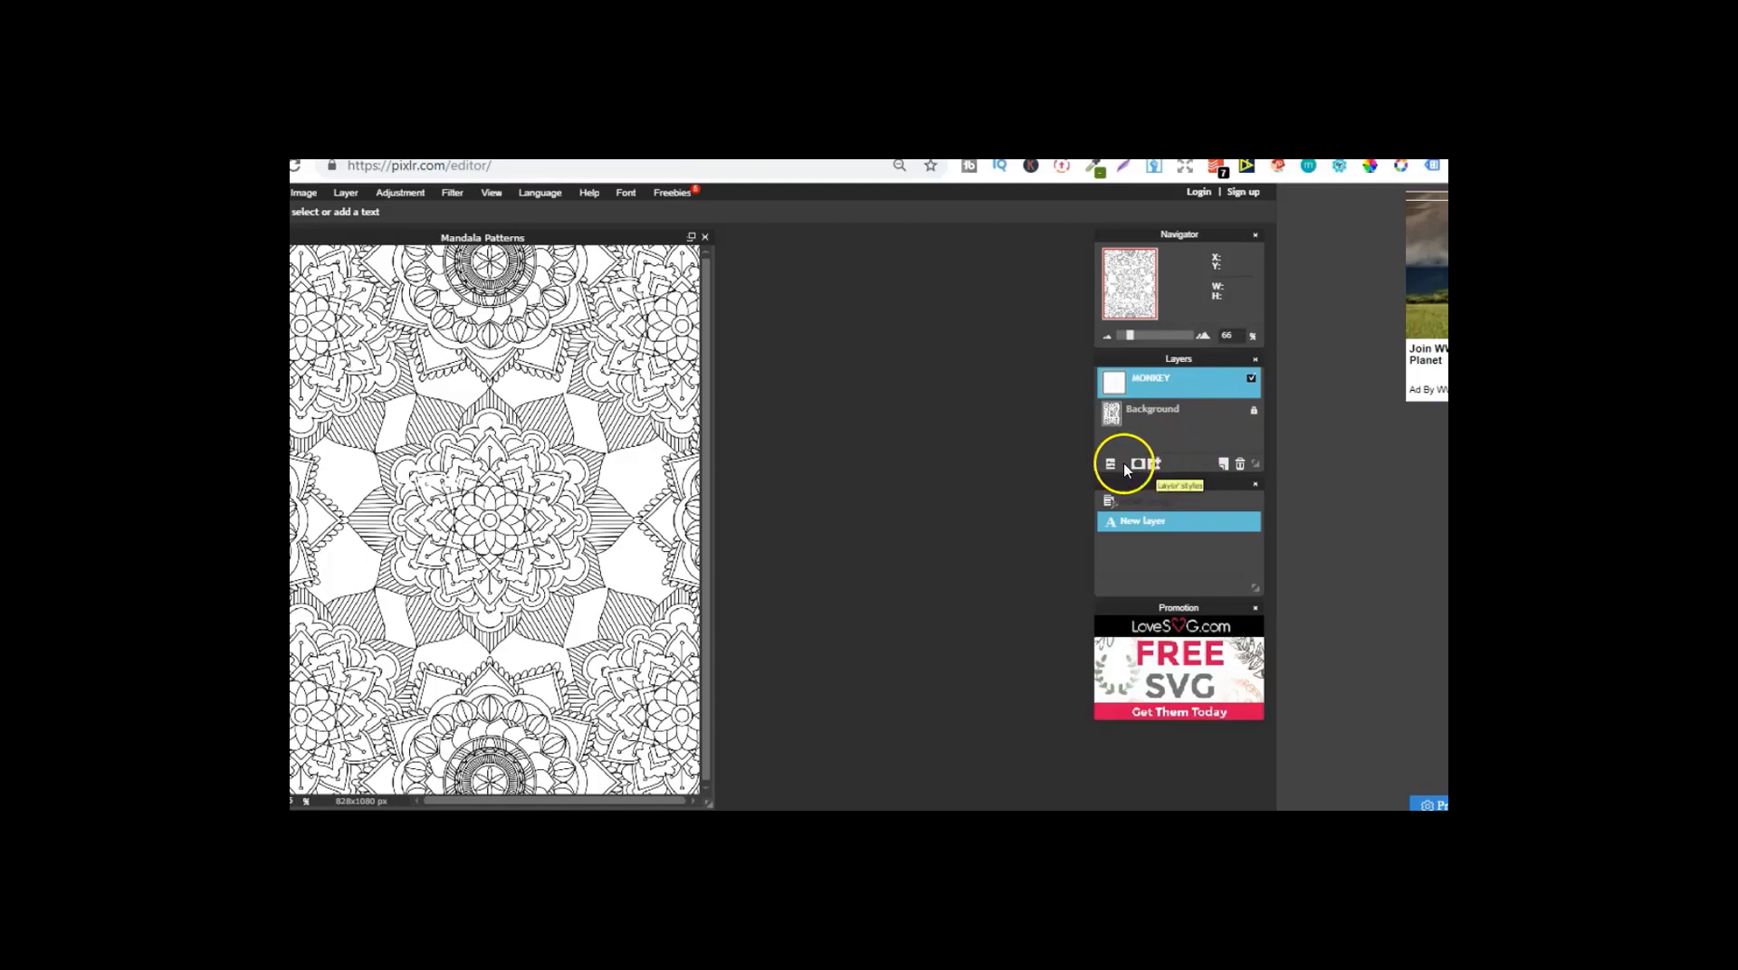
# Step: In Pixlr Editor, set the MONKEY text size to 320 and move the text to the upper left of the mandala image
pyautogui.click(470, 478)
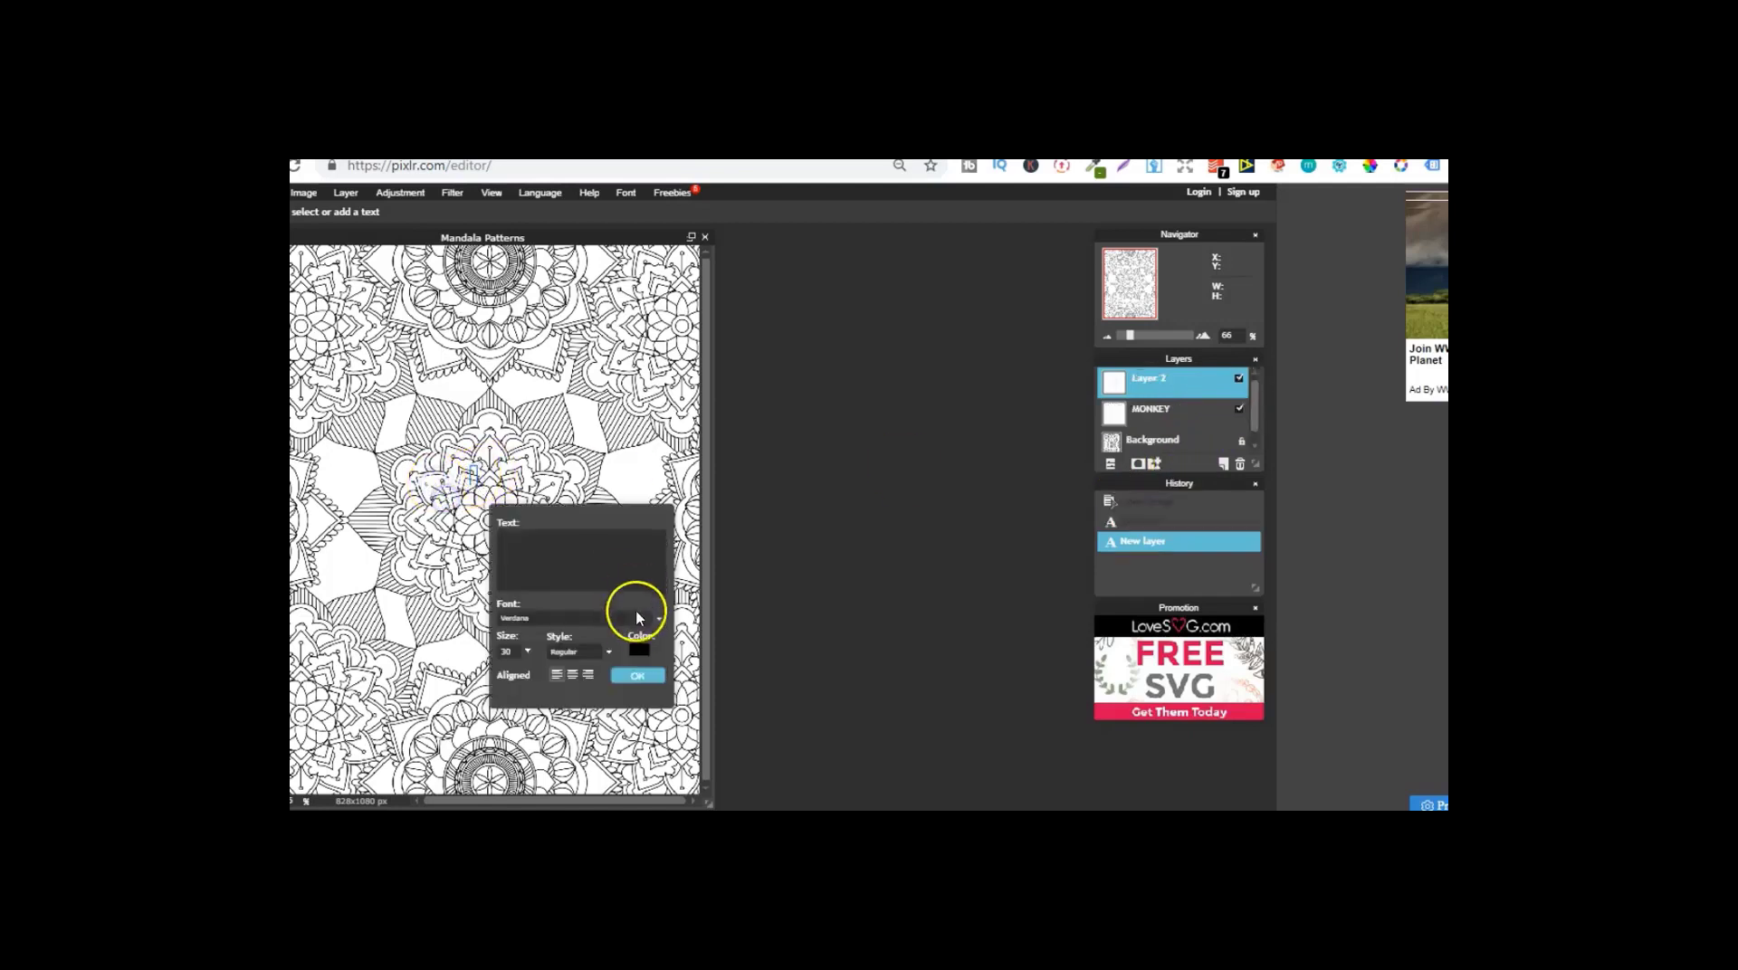
pyautogui.click(633, 675)
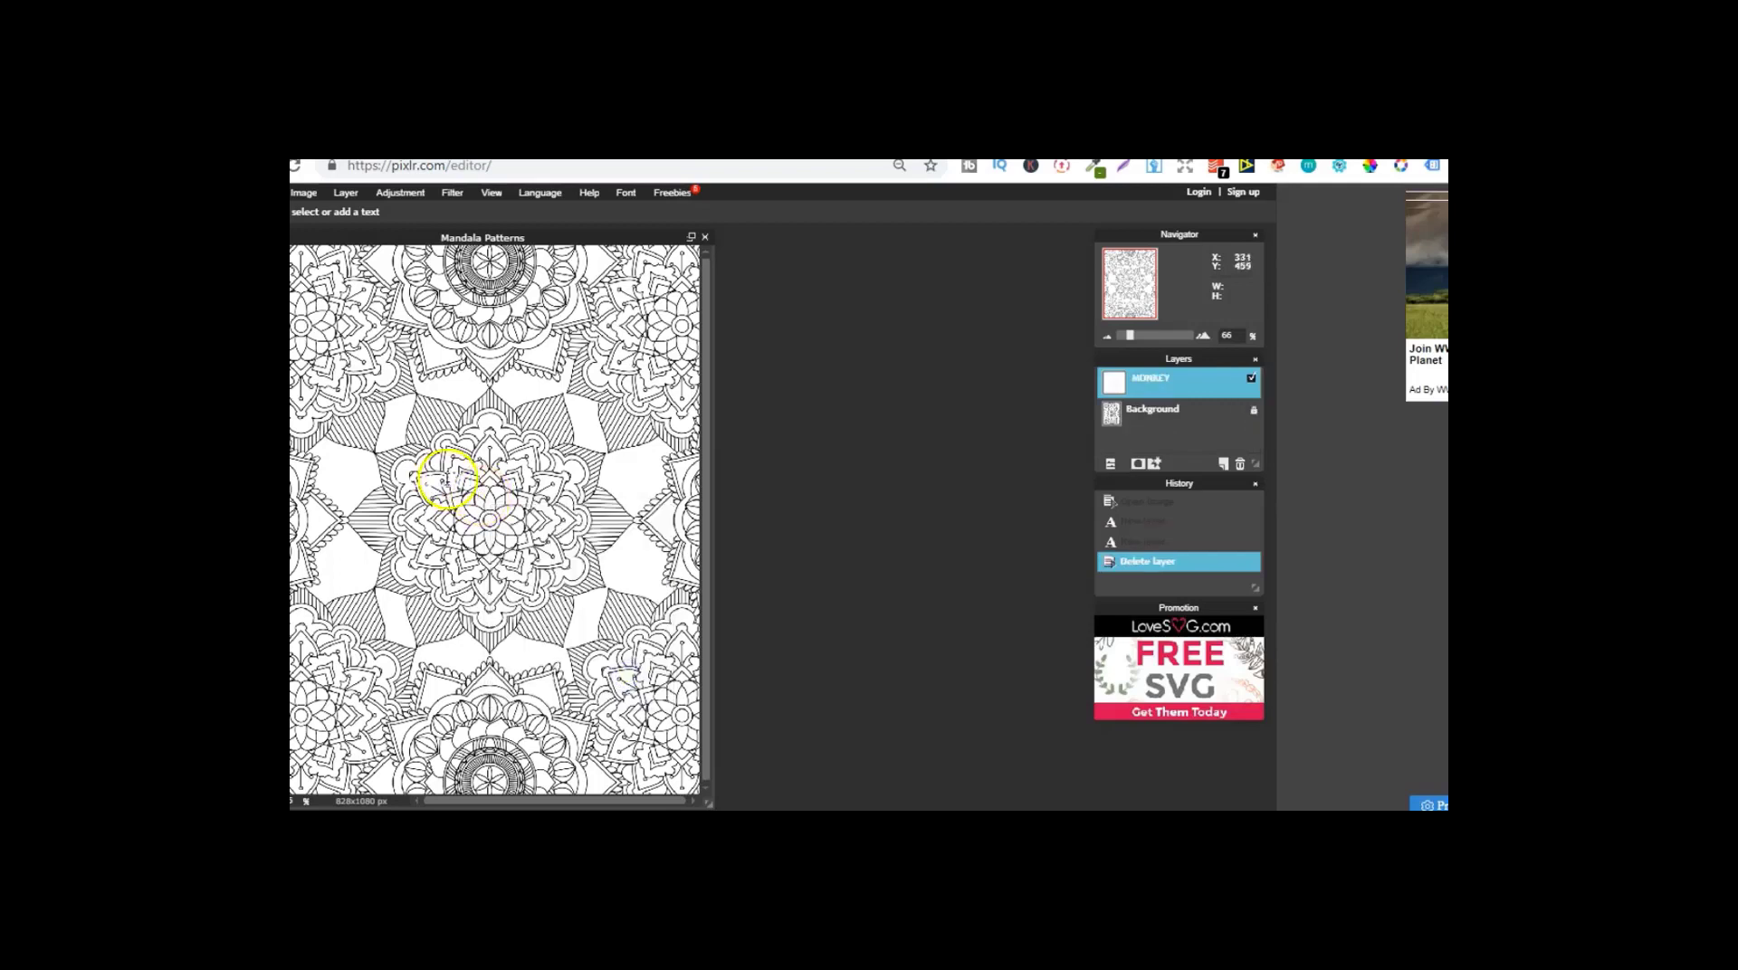
pyautogui.click(445, 482)
pyautogui.doubleClick(516, 651)
pyautogui.write('320')
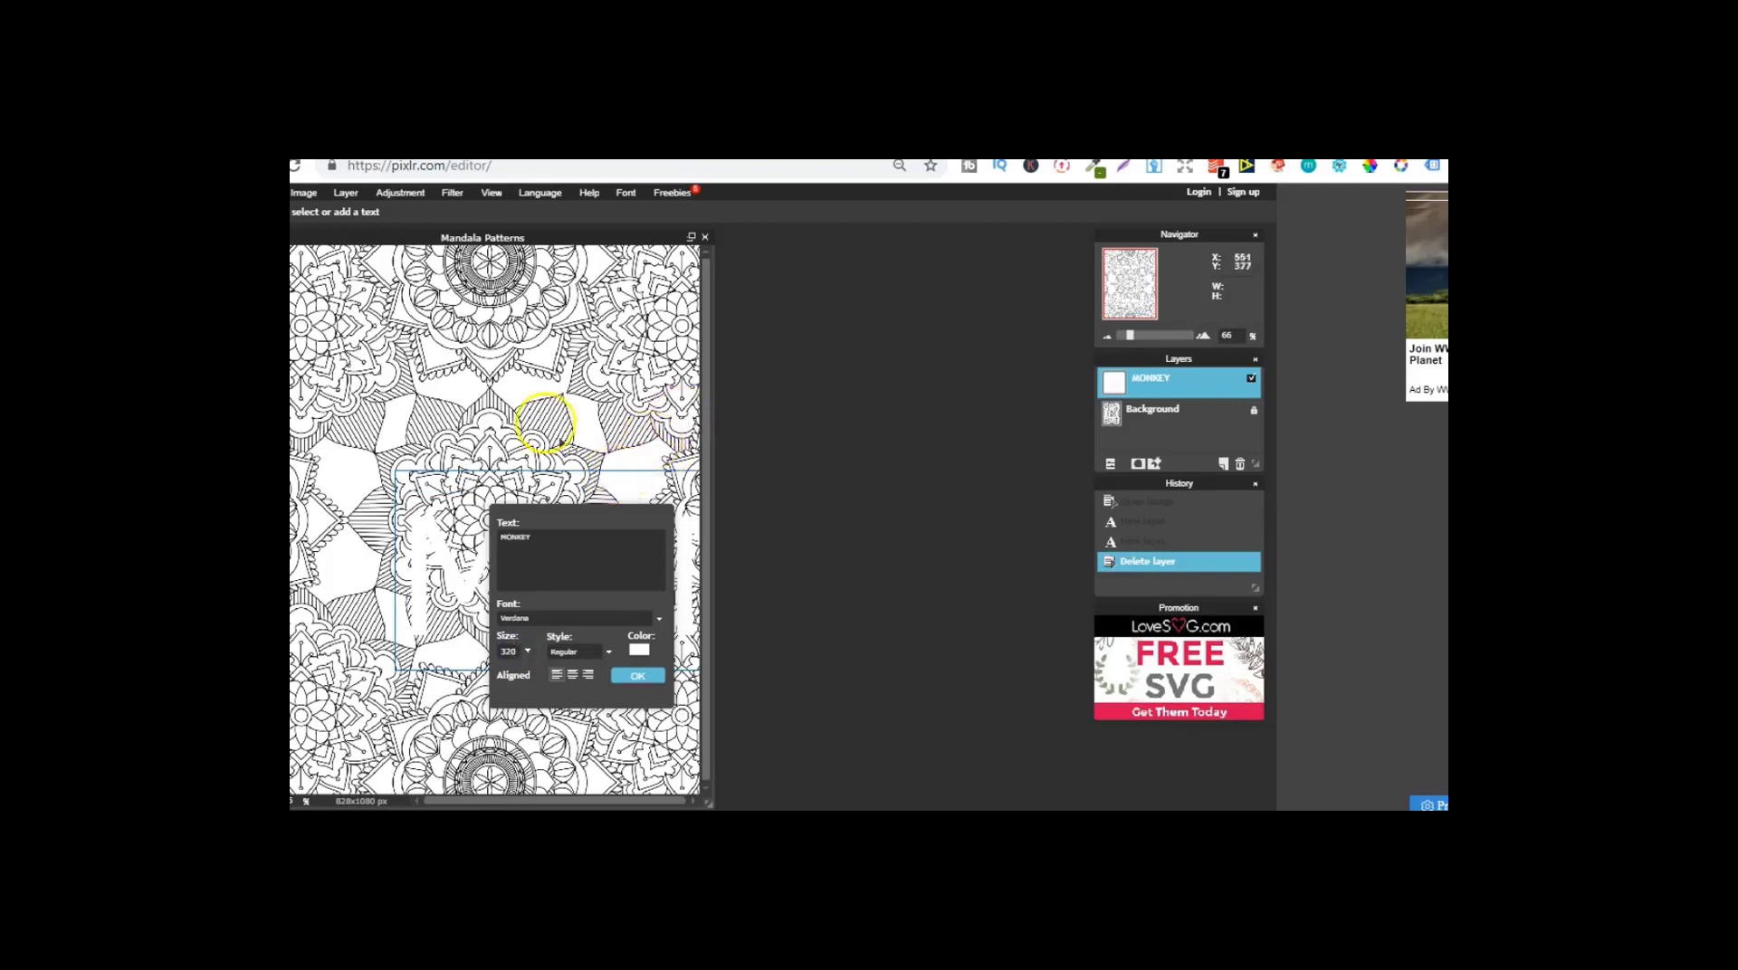
pyautogui.moveTo(453, 497); pyautogui.dragTo(353, 335)
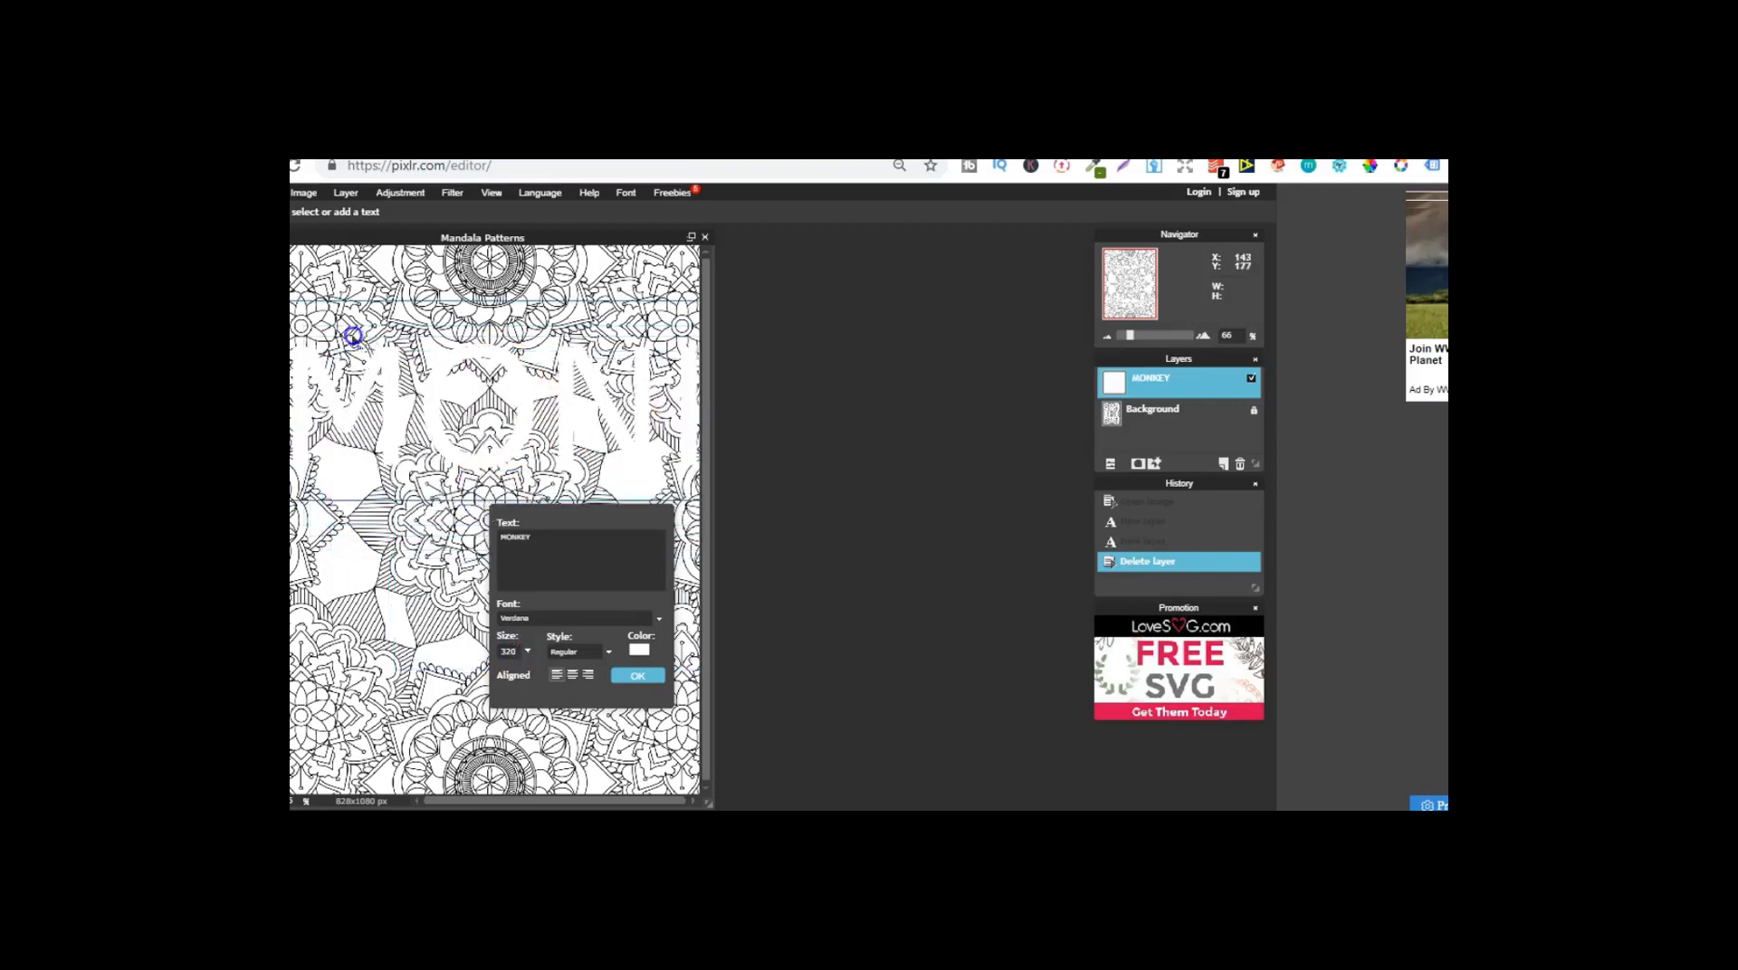
# Step: Apply a drop shadow layer style to the MONKEY text layer
pyautogui.click(1156, 465)
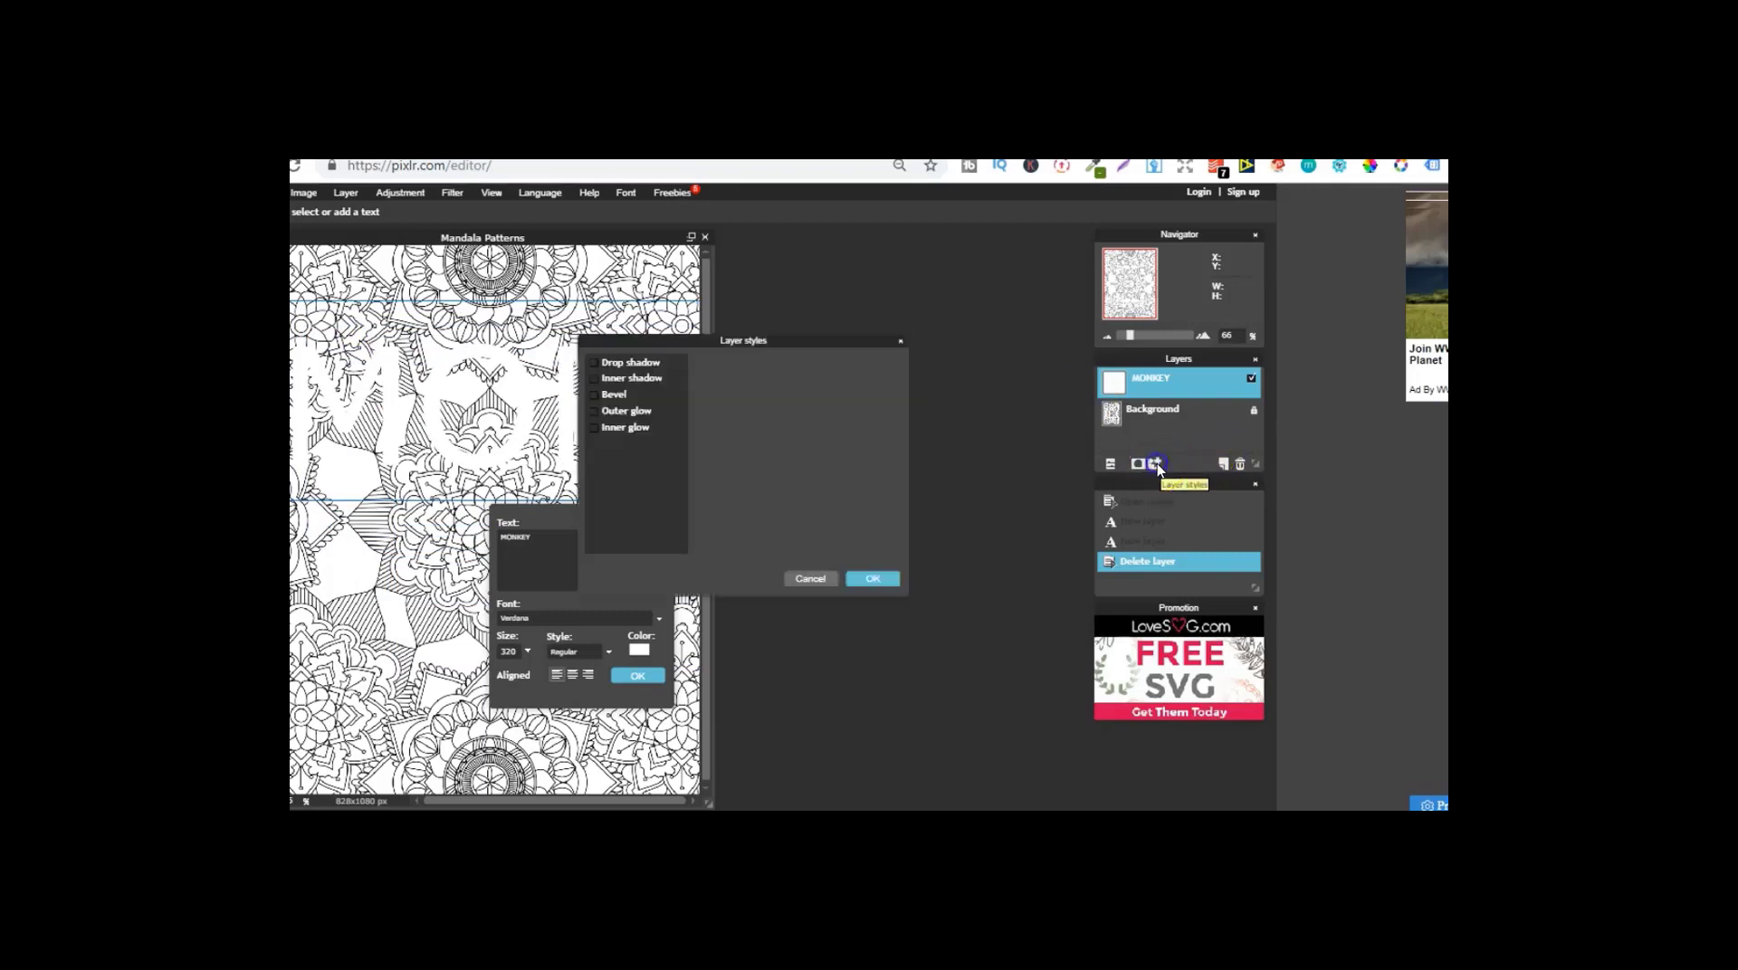
pyautogui.click(634, 363)
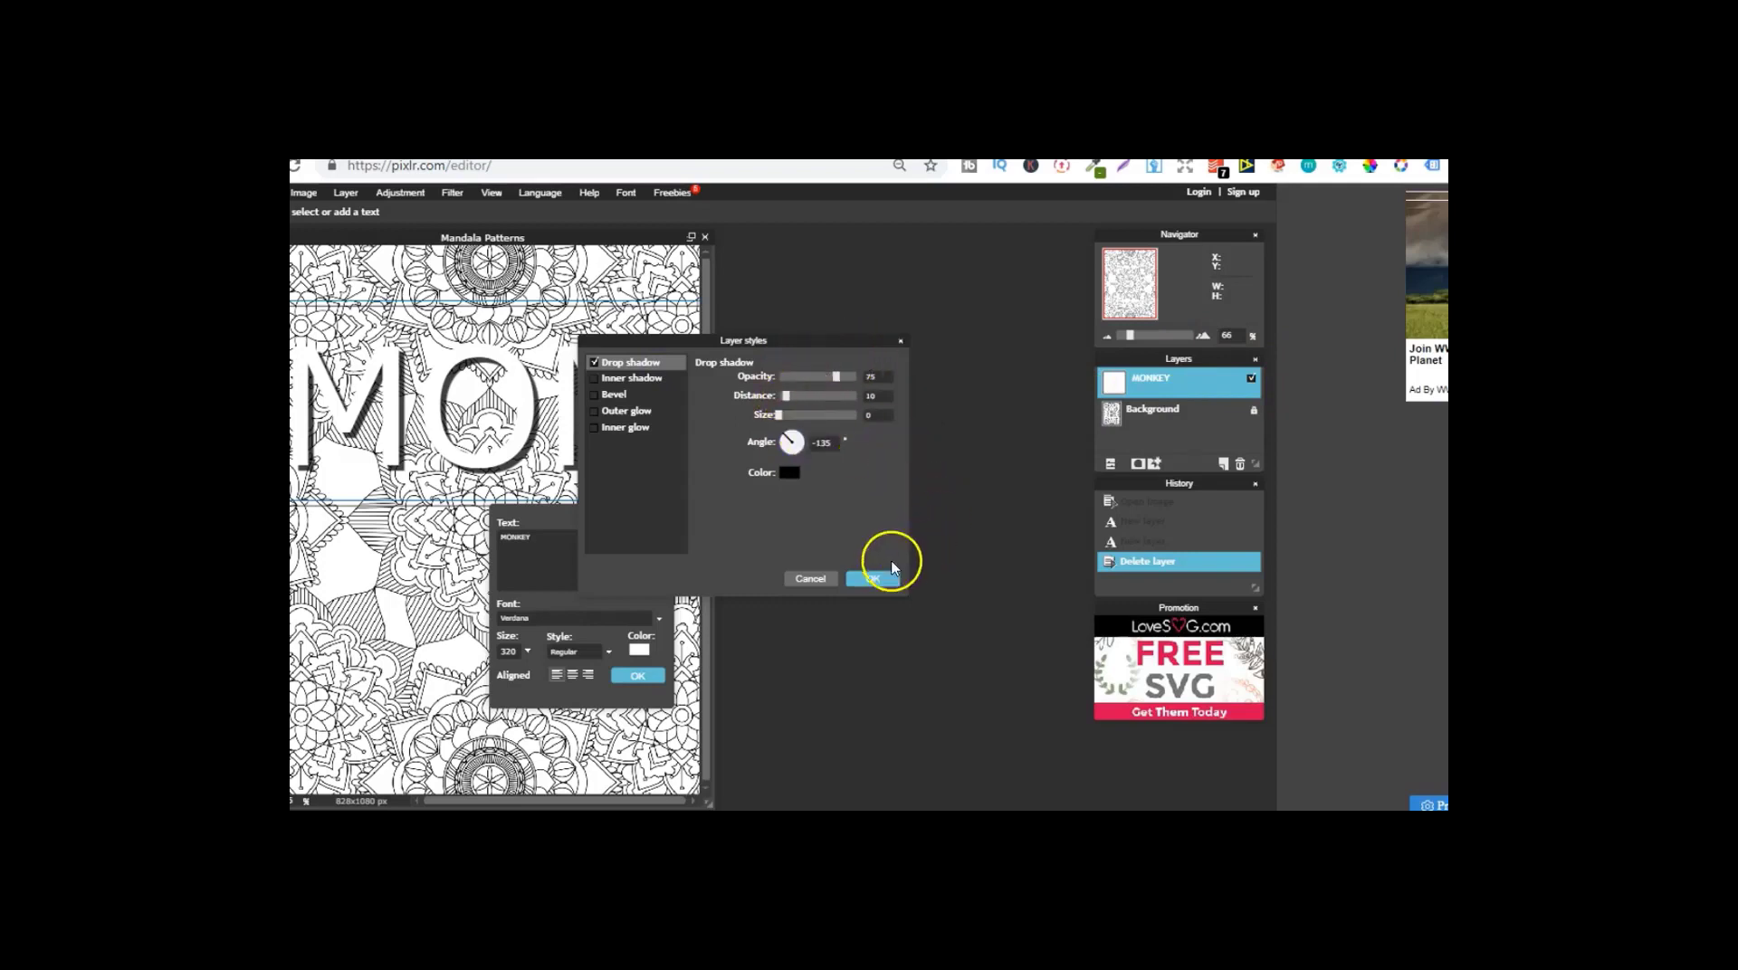
pyautogui.click(874, 579)
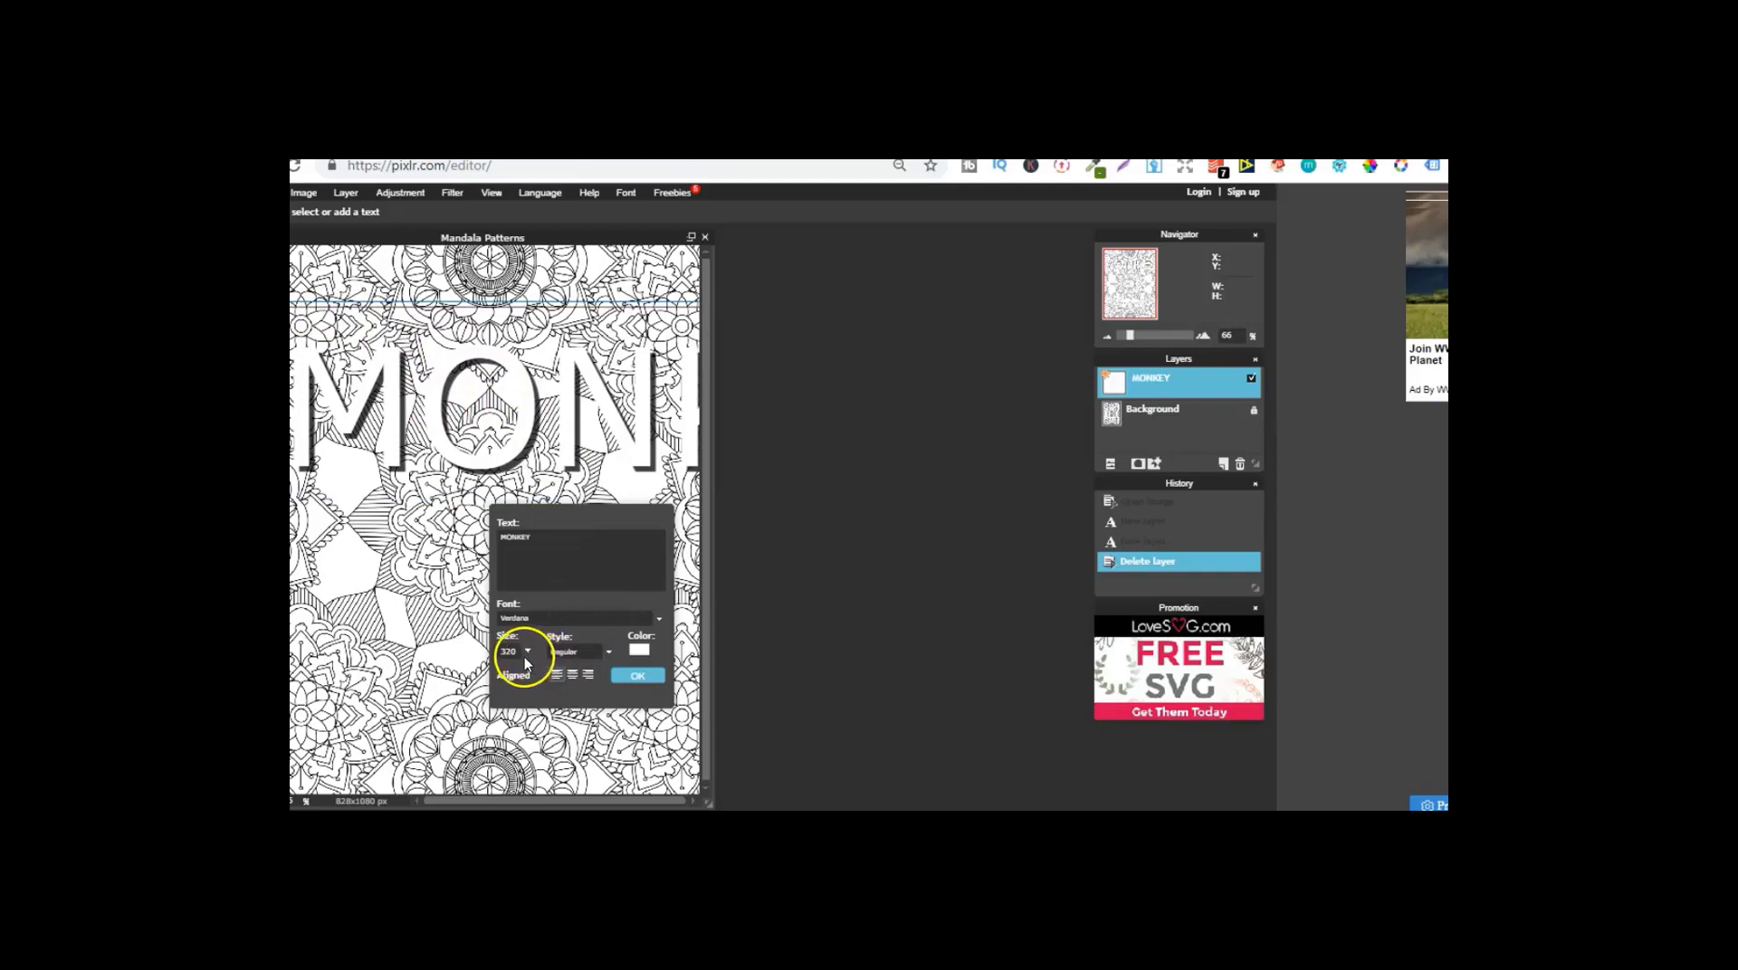
# Step: Set the MONKEY text size to 200
pyautogui.click(519, 652)
pyautogui.press('BackSpace')
pyautogui.press('BackSpace')
pyautogui.press('BackSpace')
pyautogui.write('200')
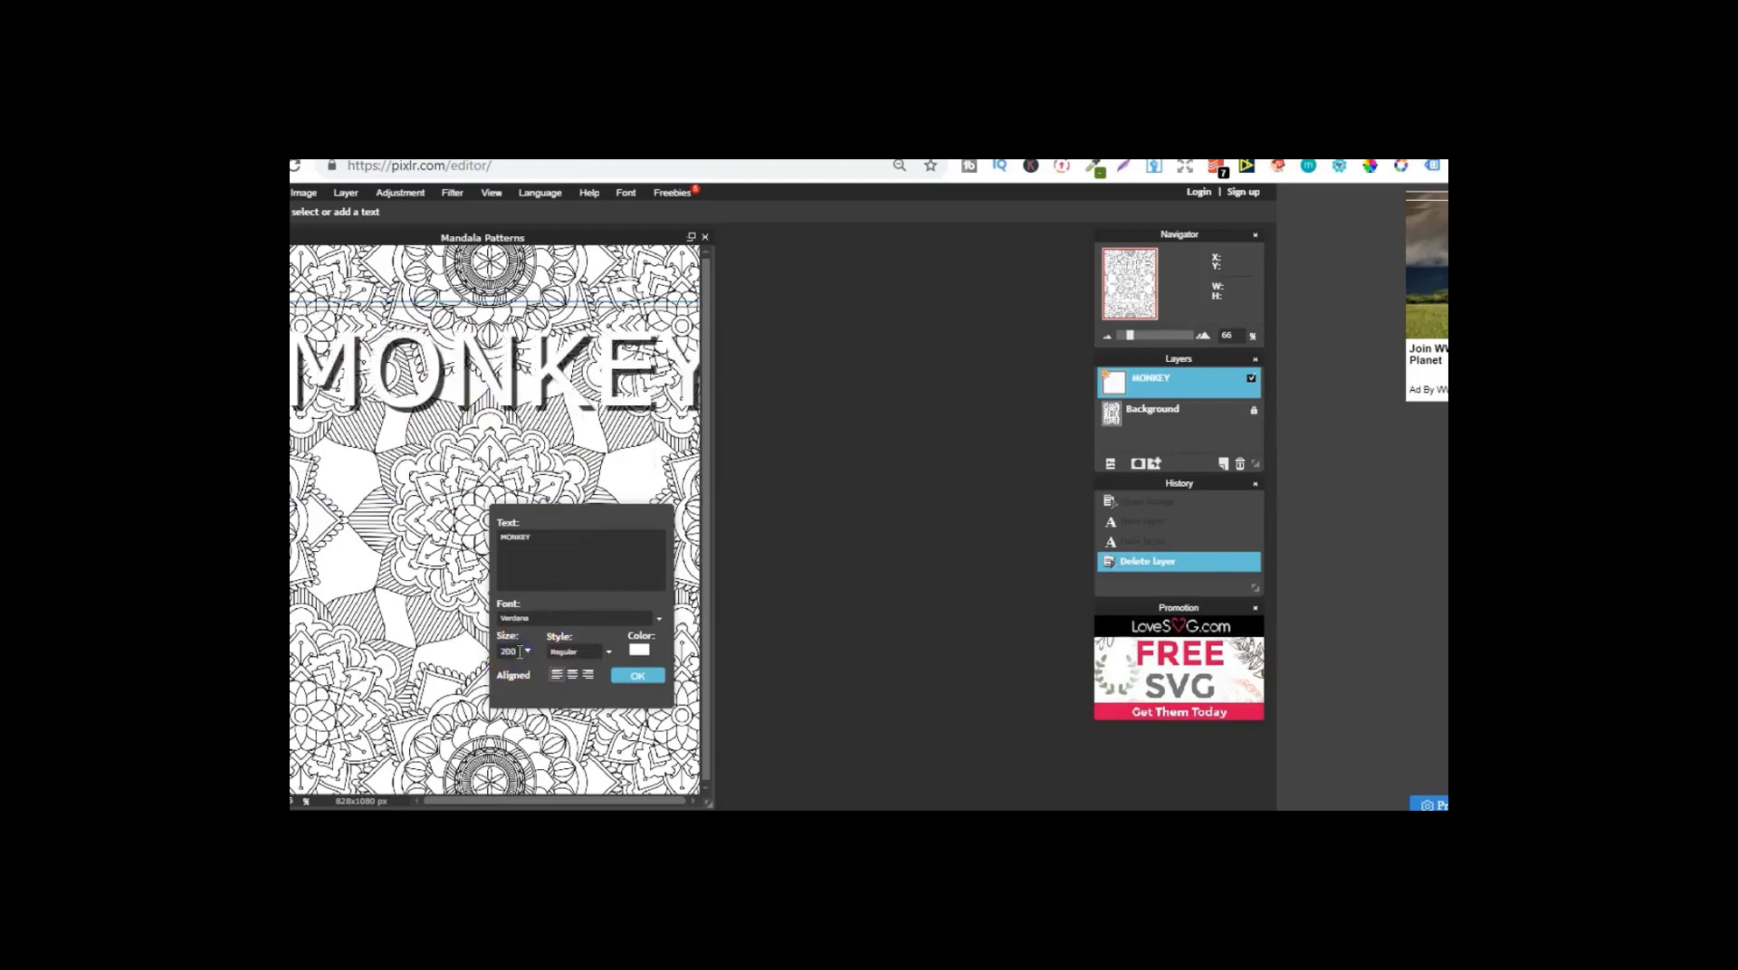
# Step: Move the MONKEY text down to the middle of the mandala image and rasterize its layer
pyautogui.moveTo(541, 412); pyautogui.dragTo(529, 519)
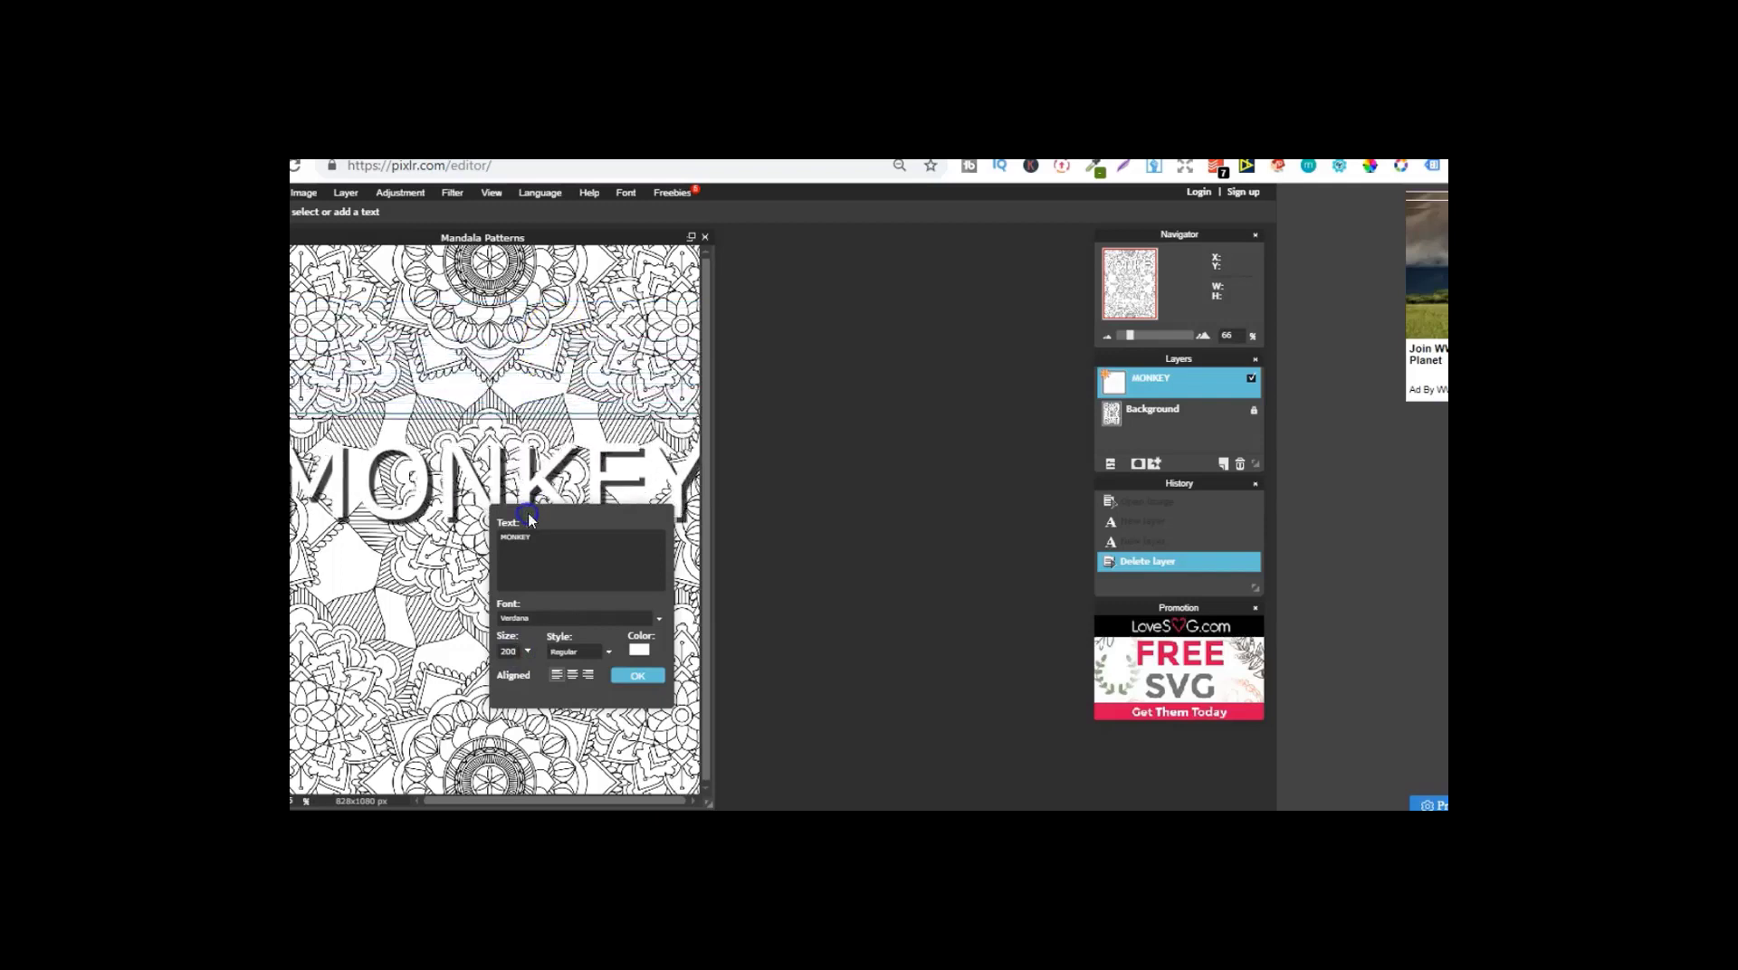
pyautogui.click(637, 675)
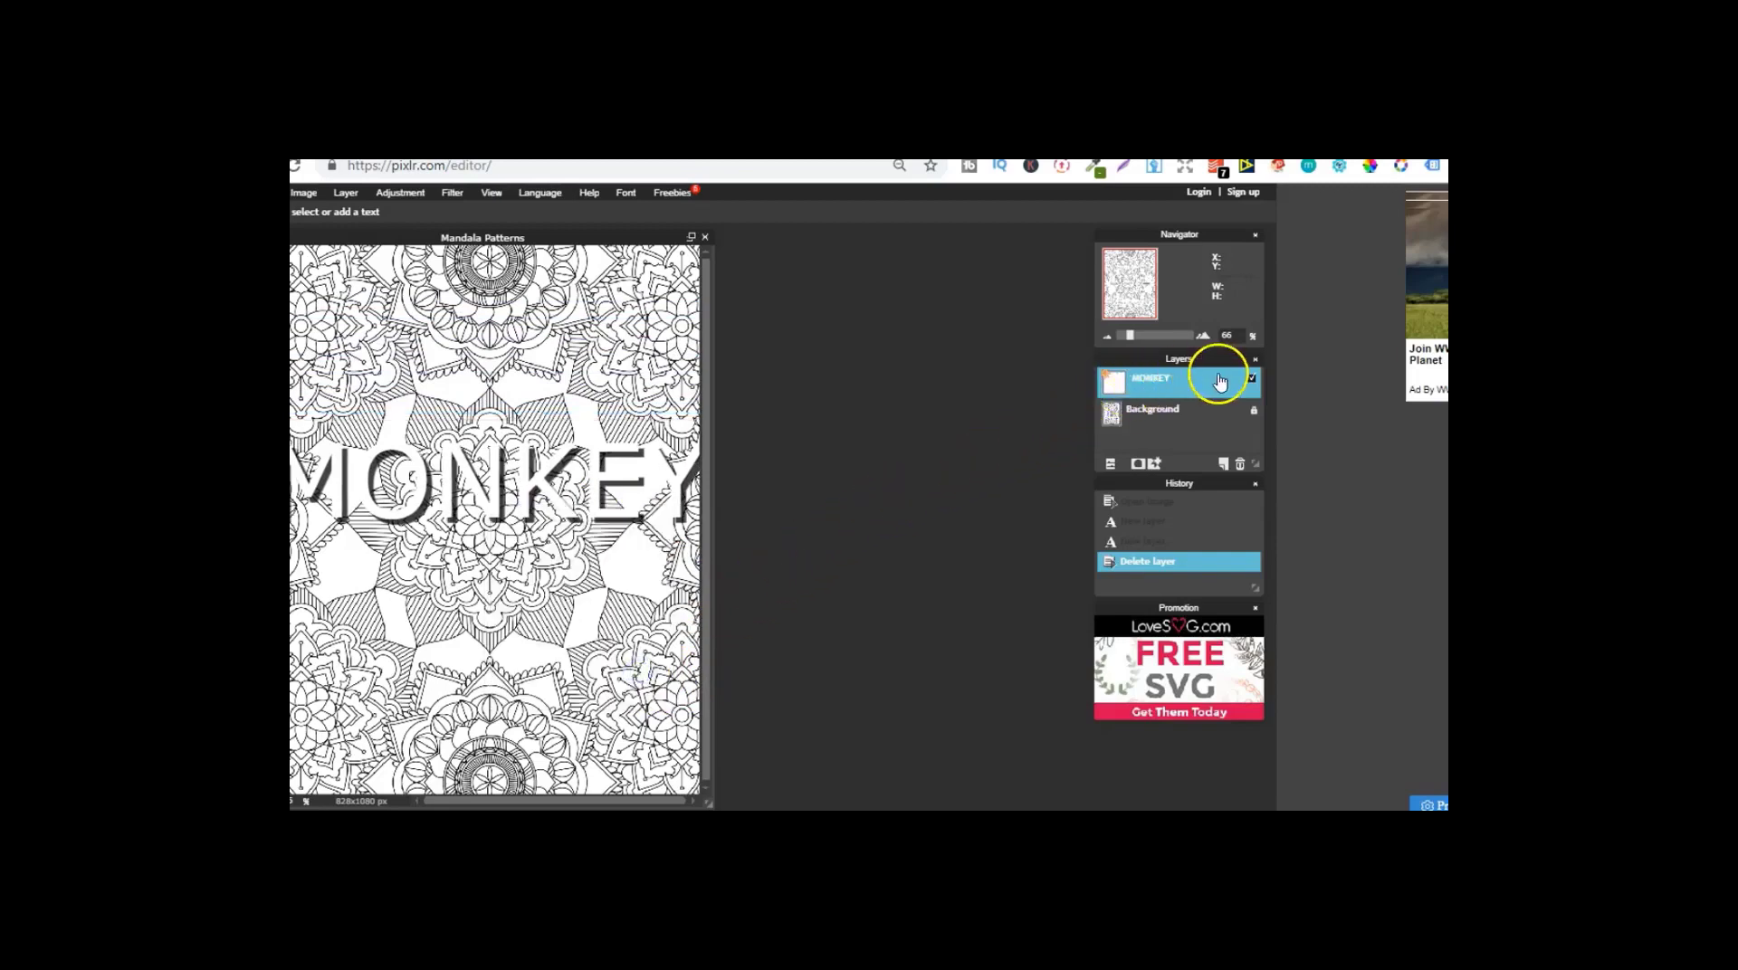
pyautogui.rightClick(1146, 384)
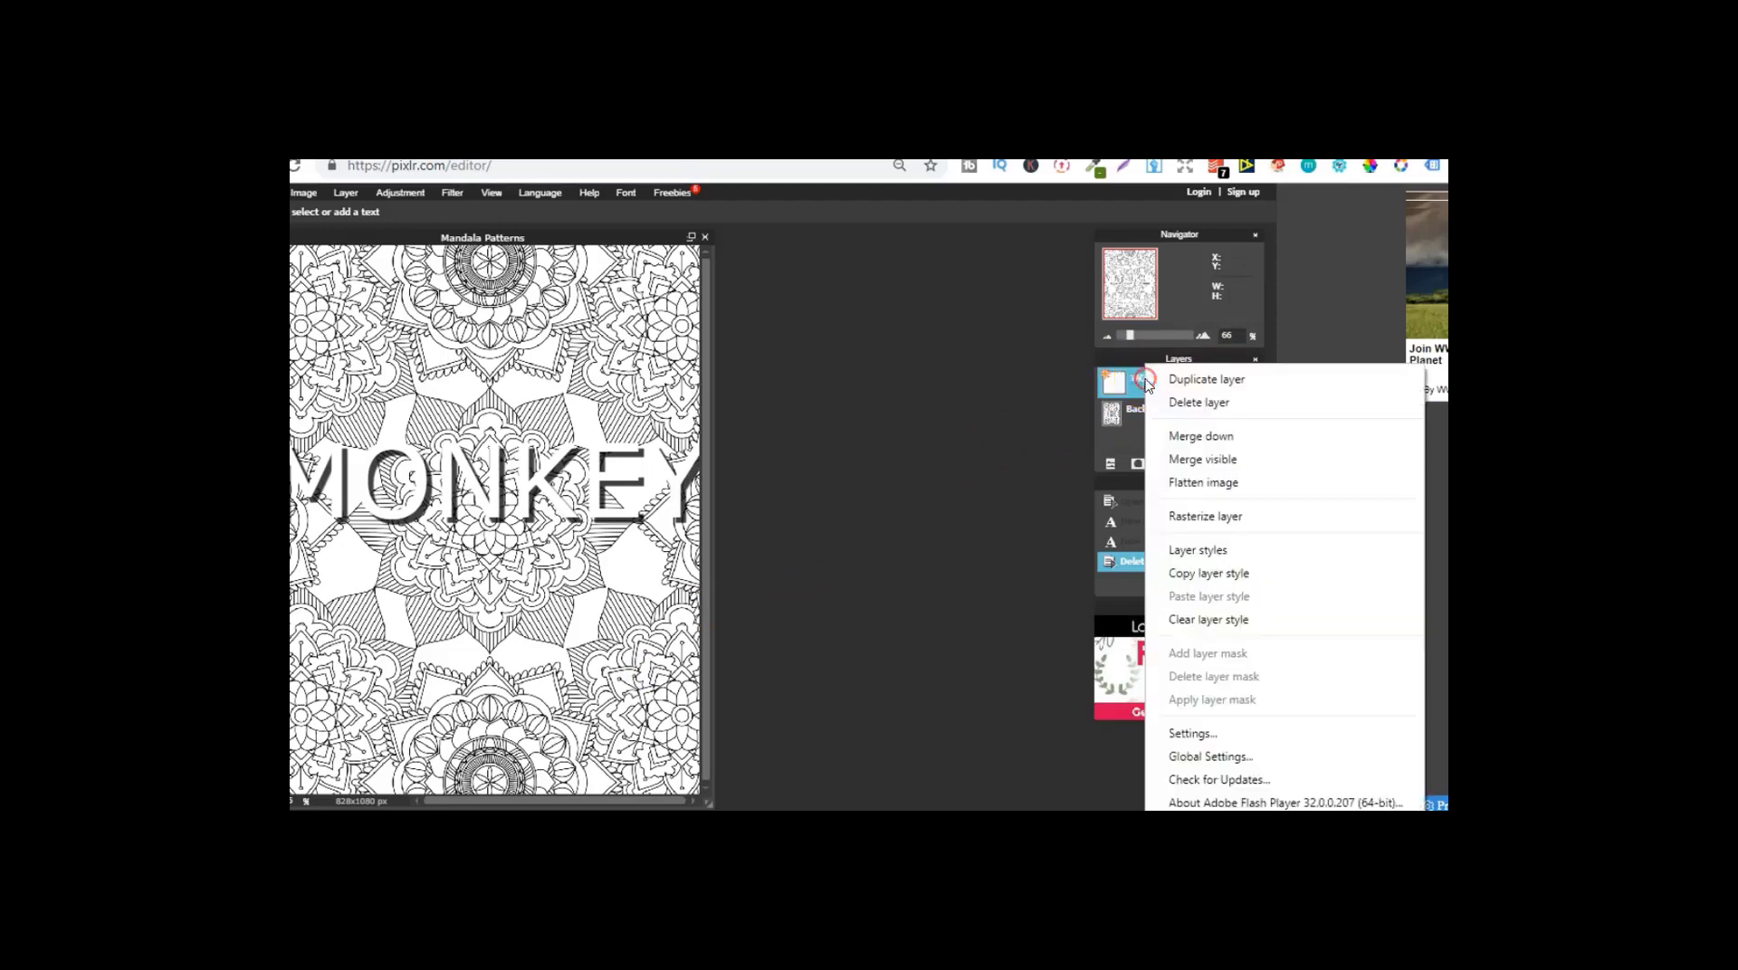
pyautogui.click(1207, 518)
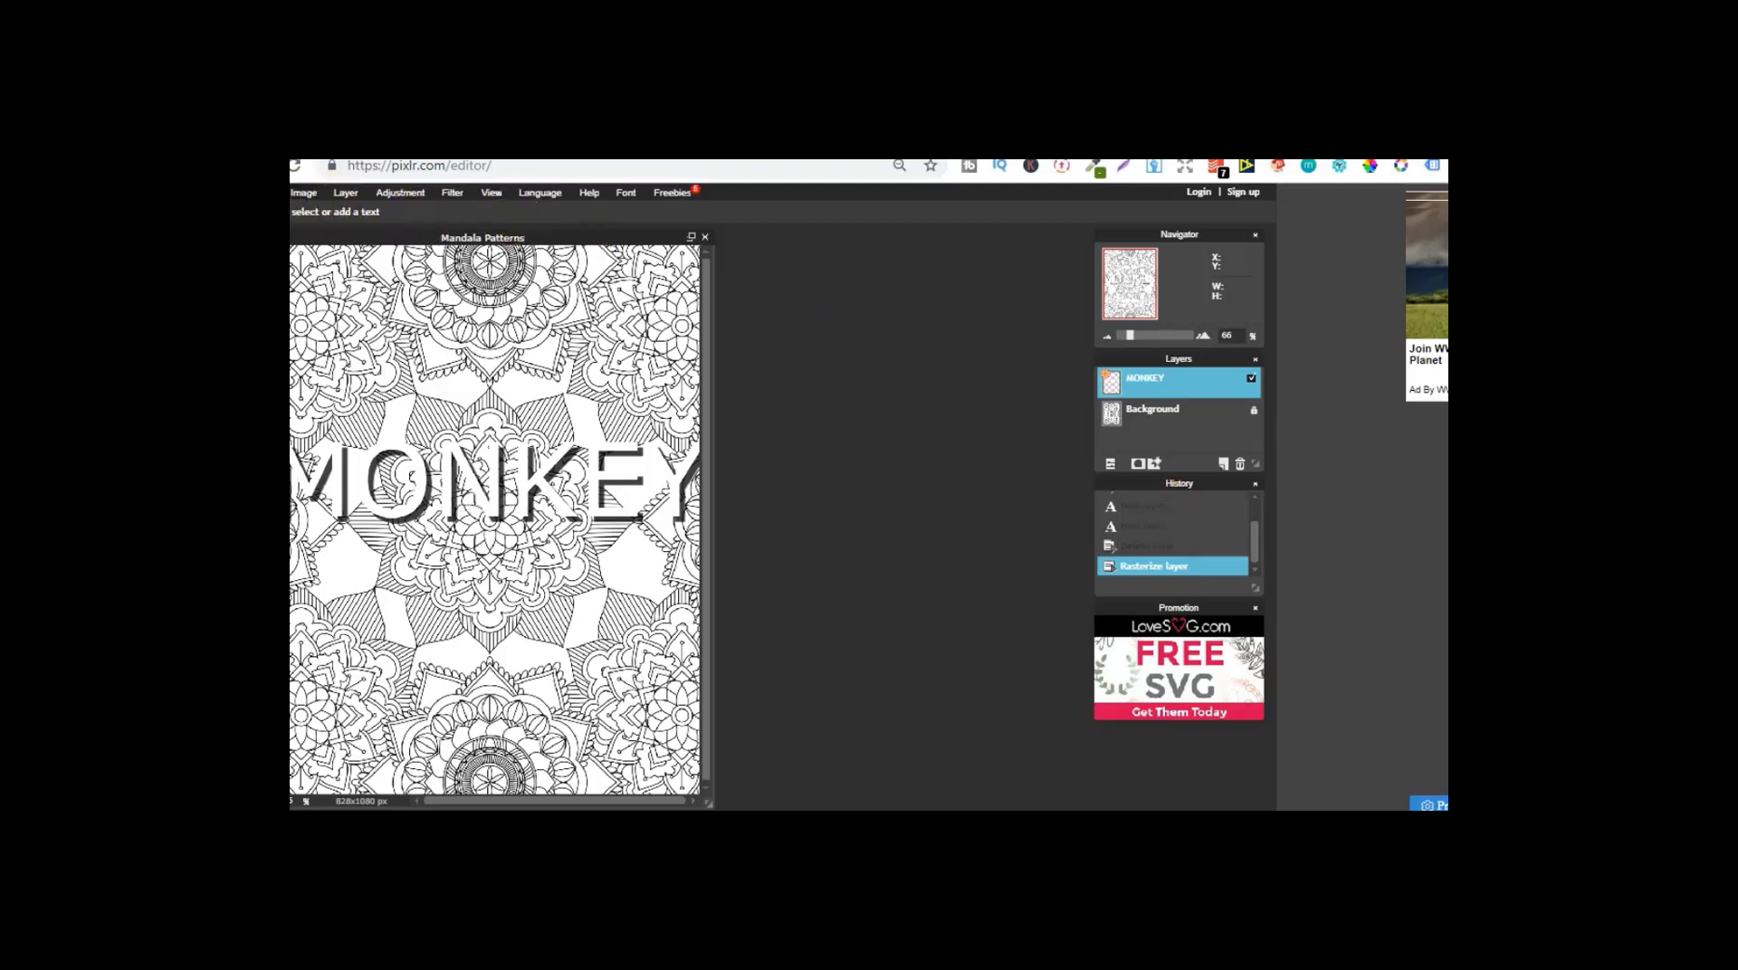
# Step: Free-transform the rasterized MONKEY layer so the word slants upward diagonally across the central mandala, and apply the change
pyautogui.click(264, 192)
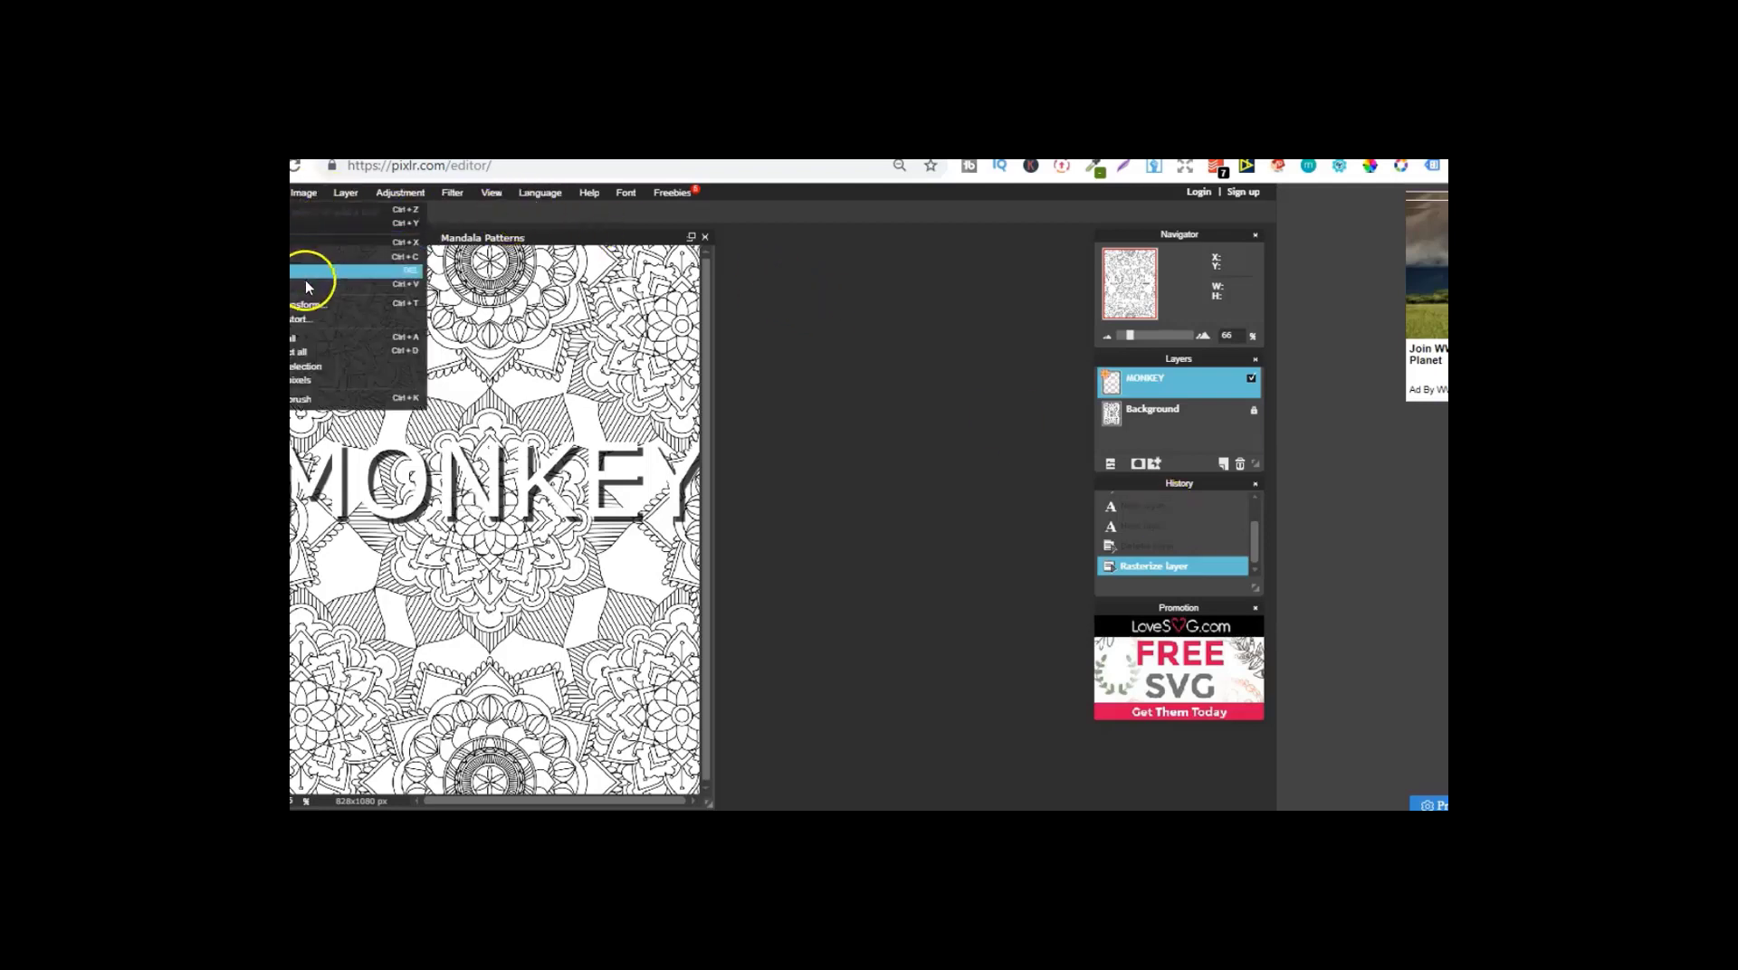
pyautogui.click(304, 305)
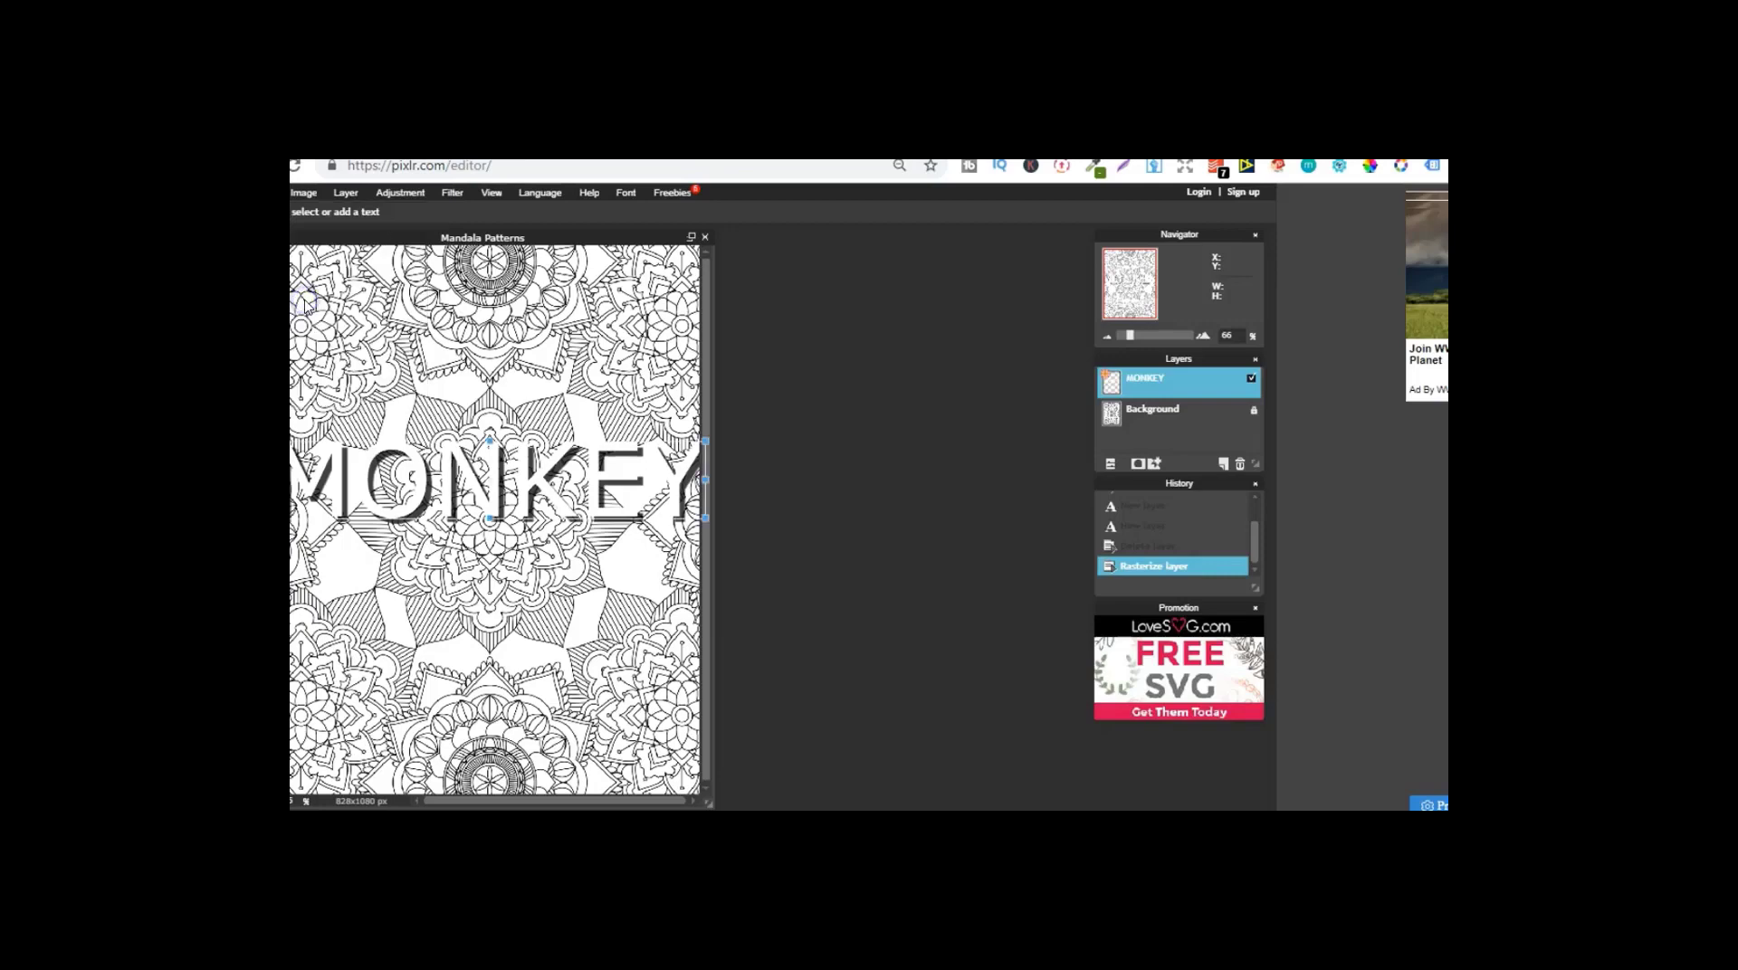
pyautogui.moveTo(705, 523); pyautogui.dragTo(675, 419)
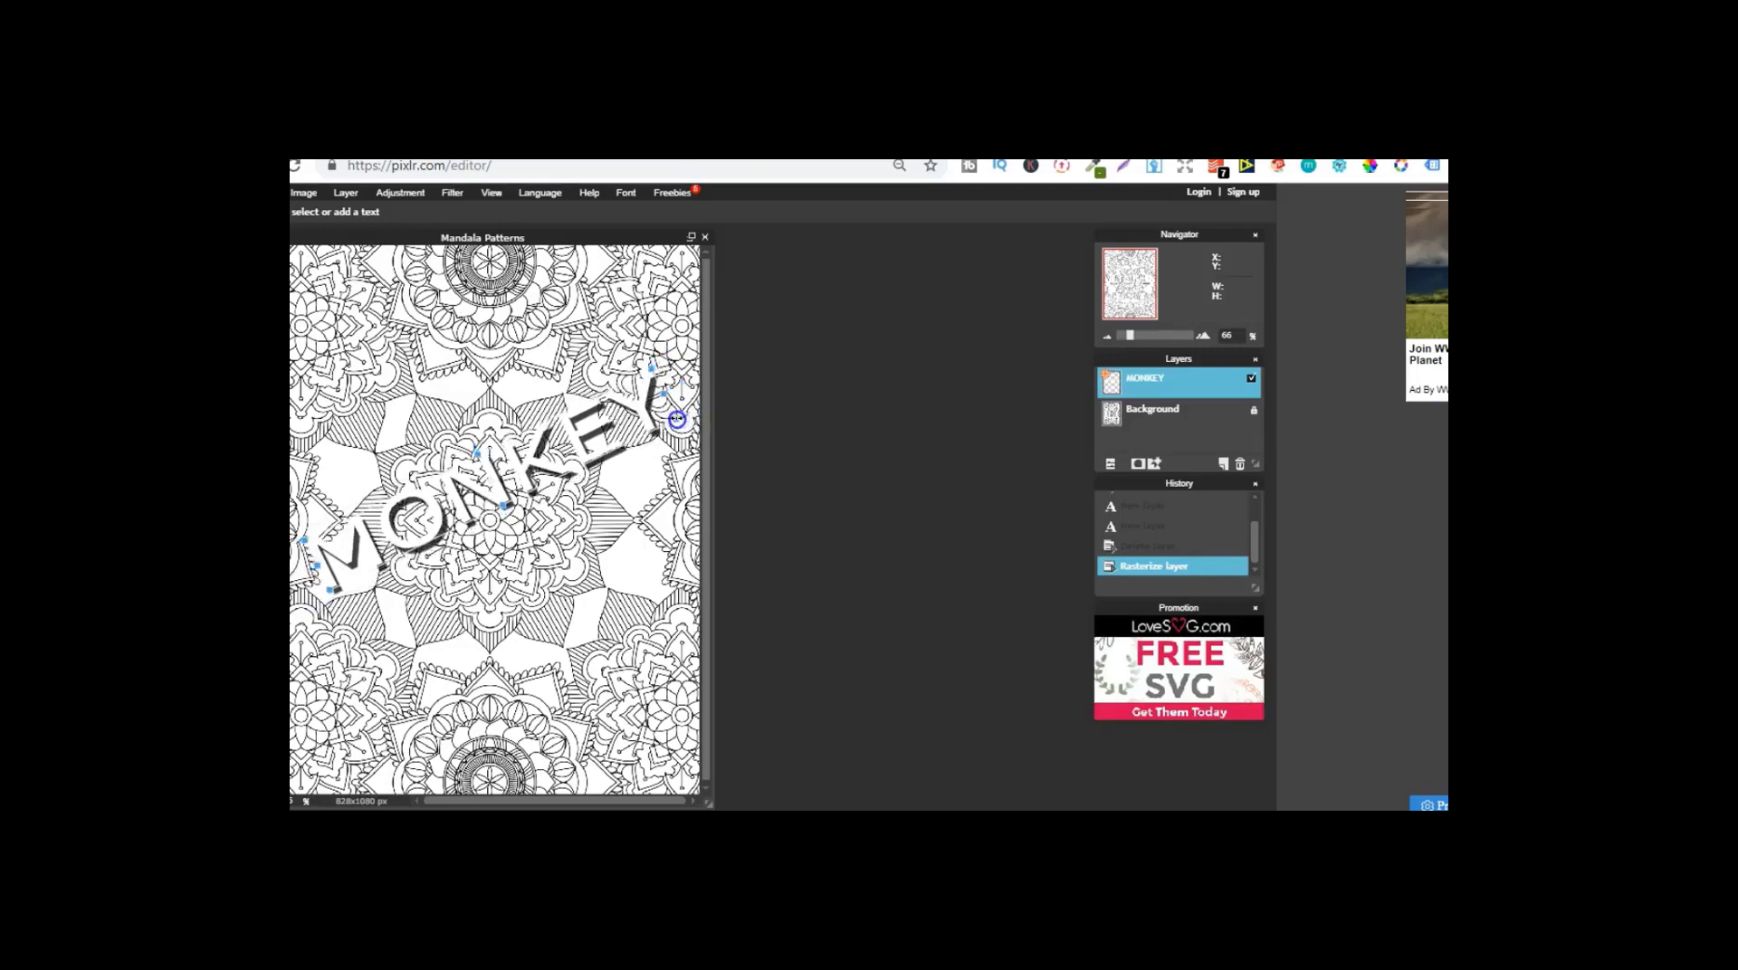
pyautogui.moveTo(549, 446); pyautogui.dragTo(549, 465)
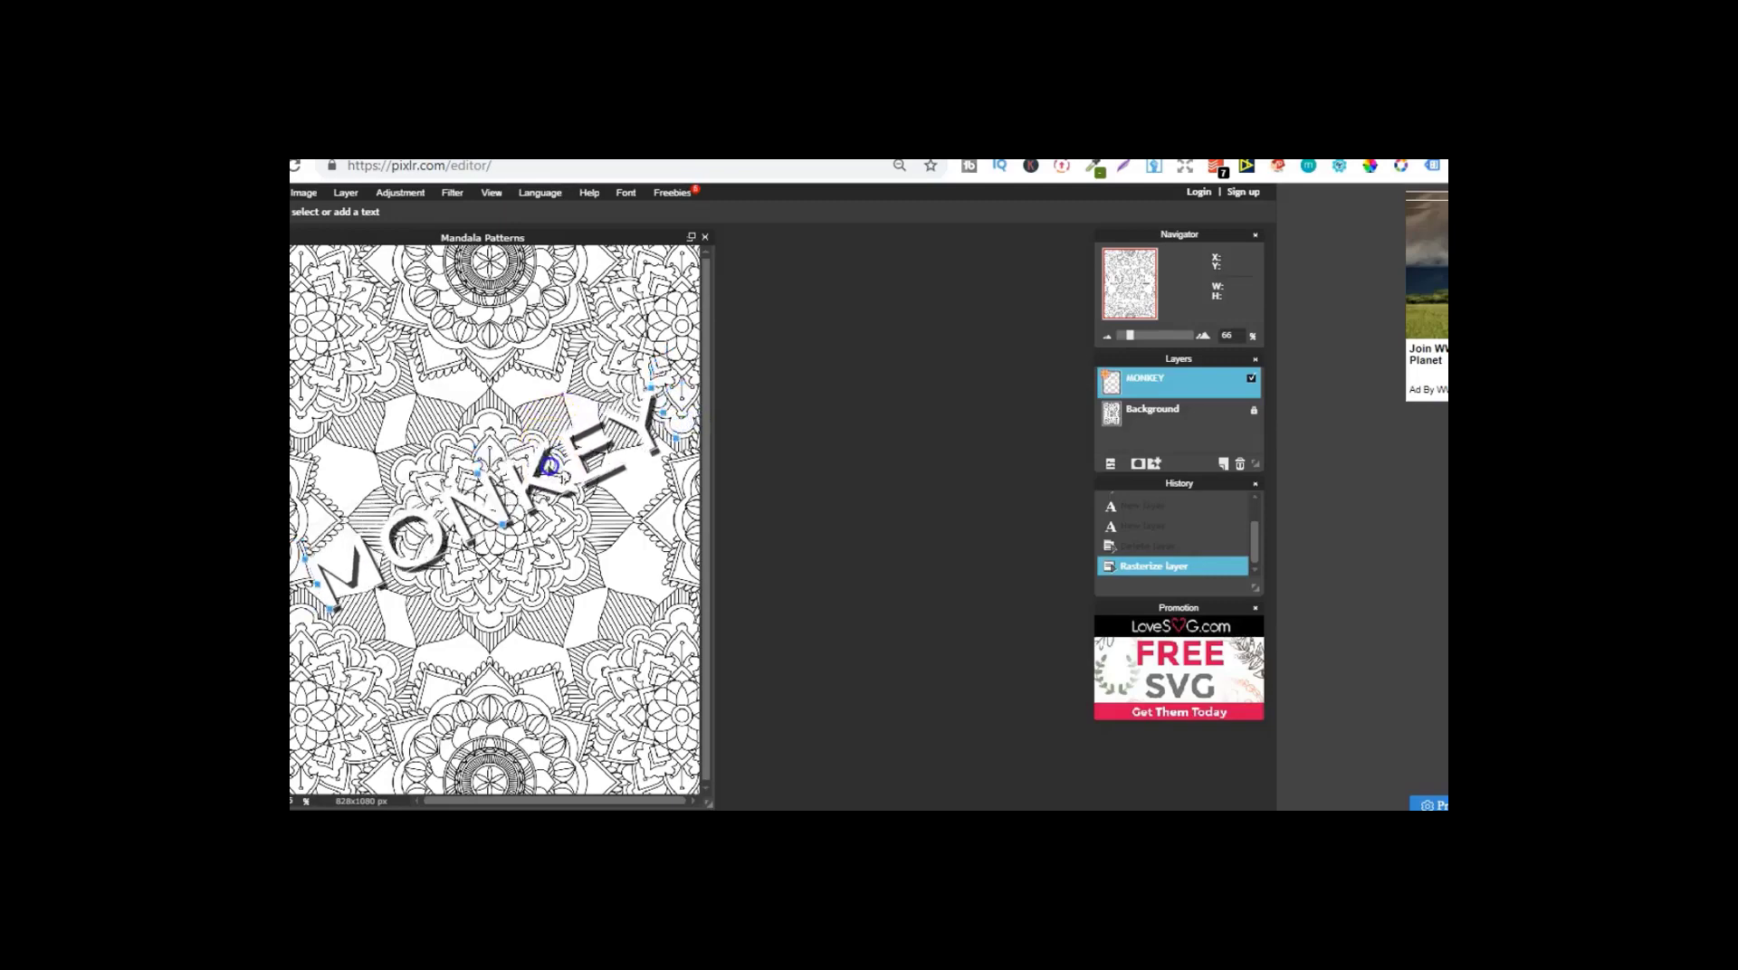
pyautogui.click(654, 637)
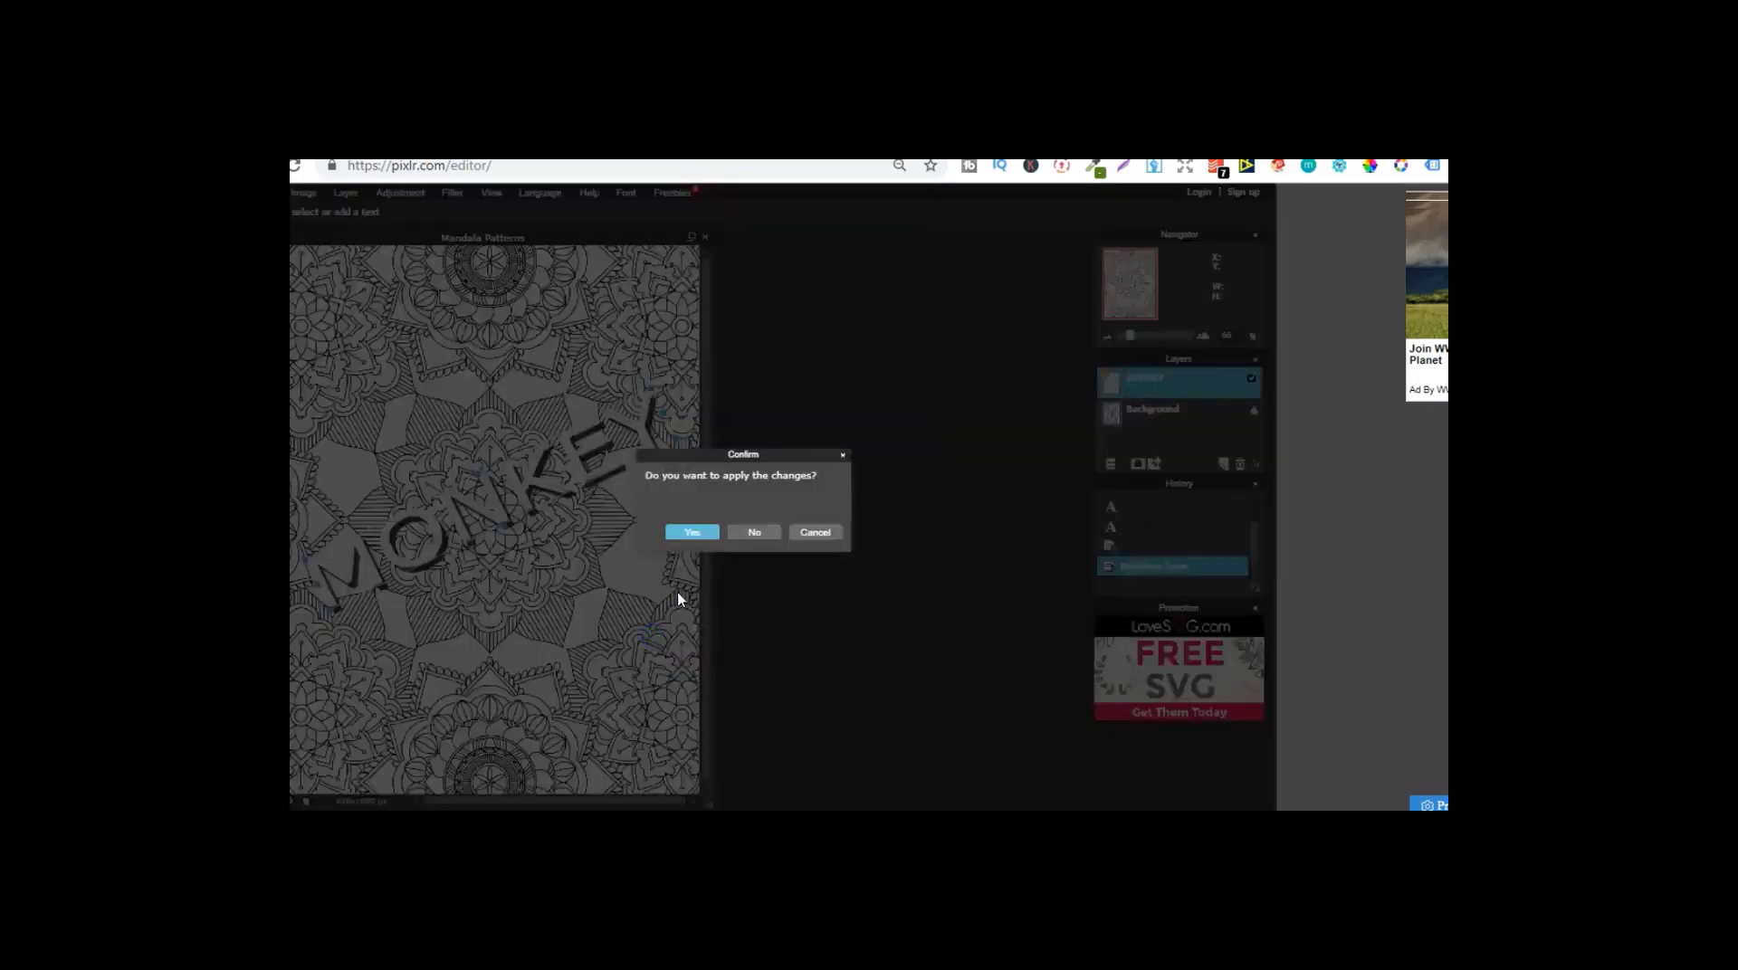
pyautogui.click(692, 532)
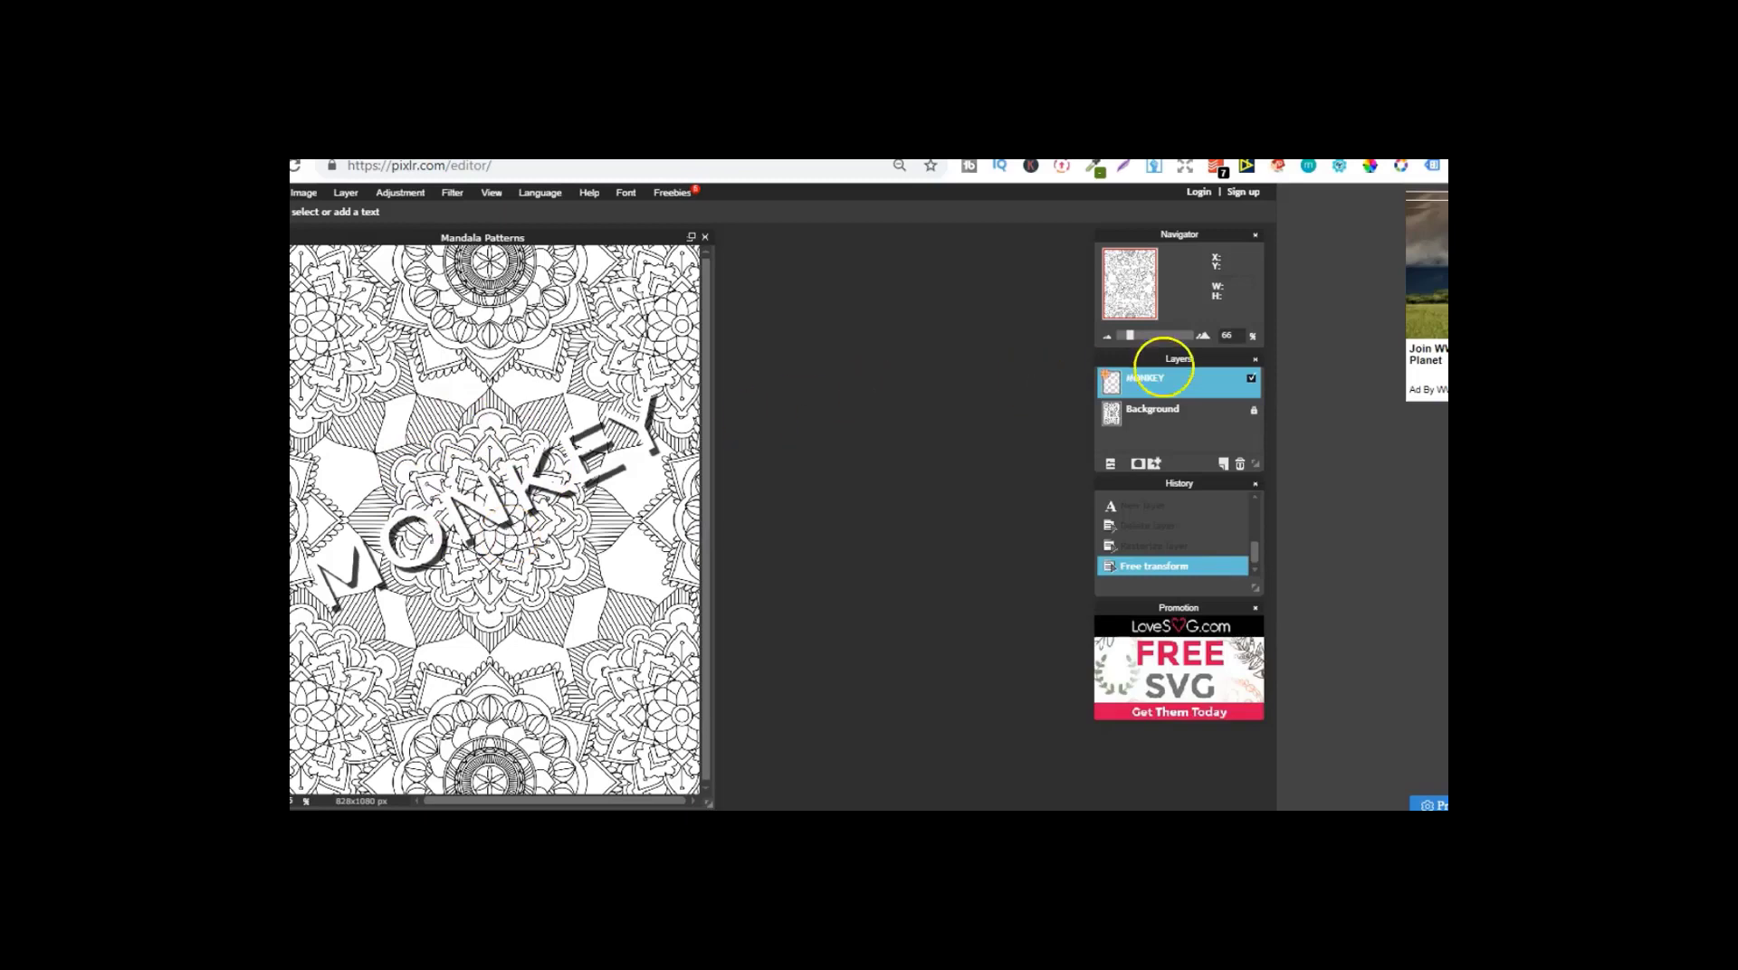
# Step: Hide the diagonal MONKEY layer and add a new text layer reading MONKEY on the mandala image
pyautogui.click(1251, 380)
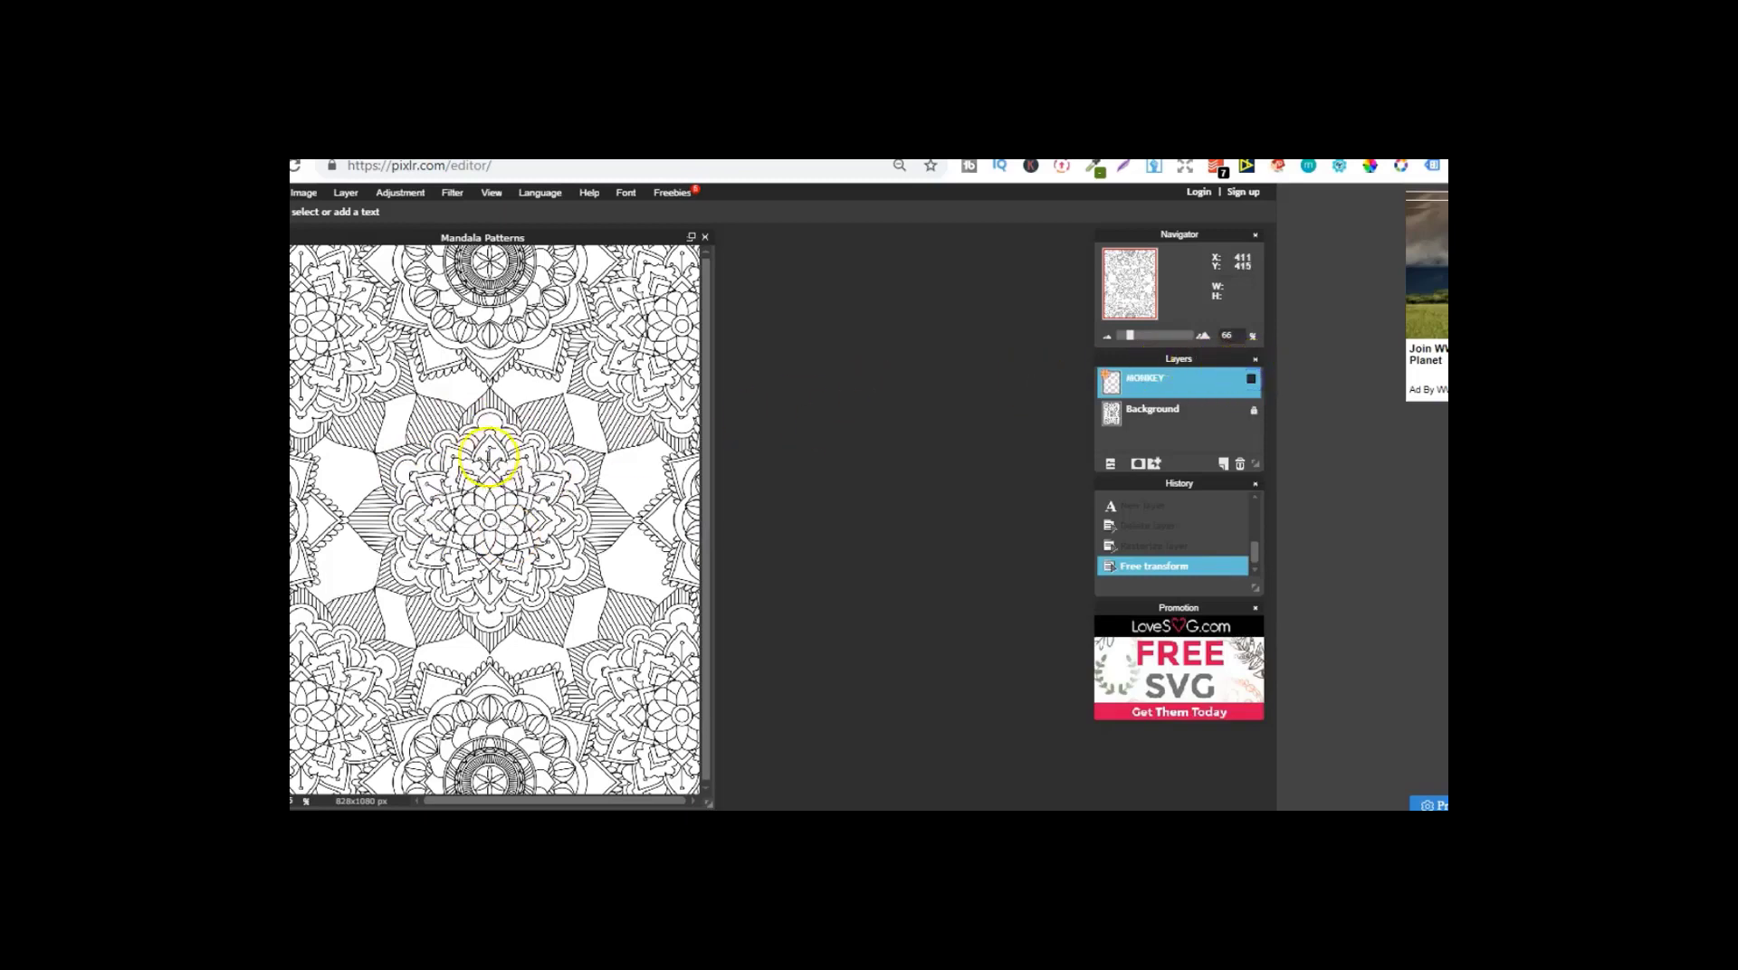
pyautogui.click(396, 500)
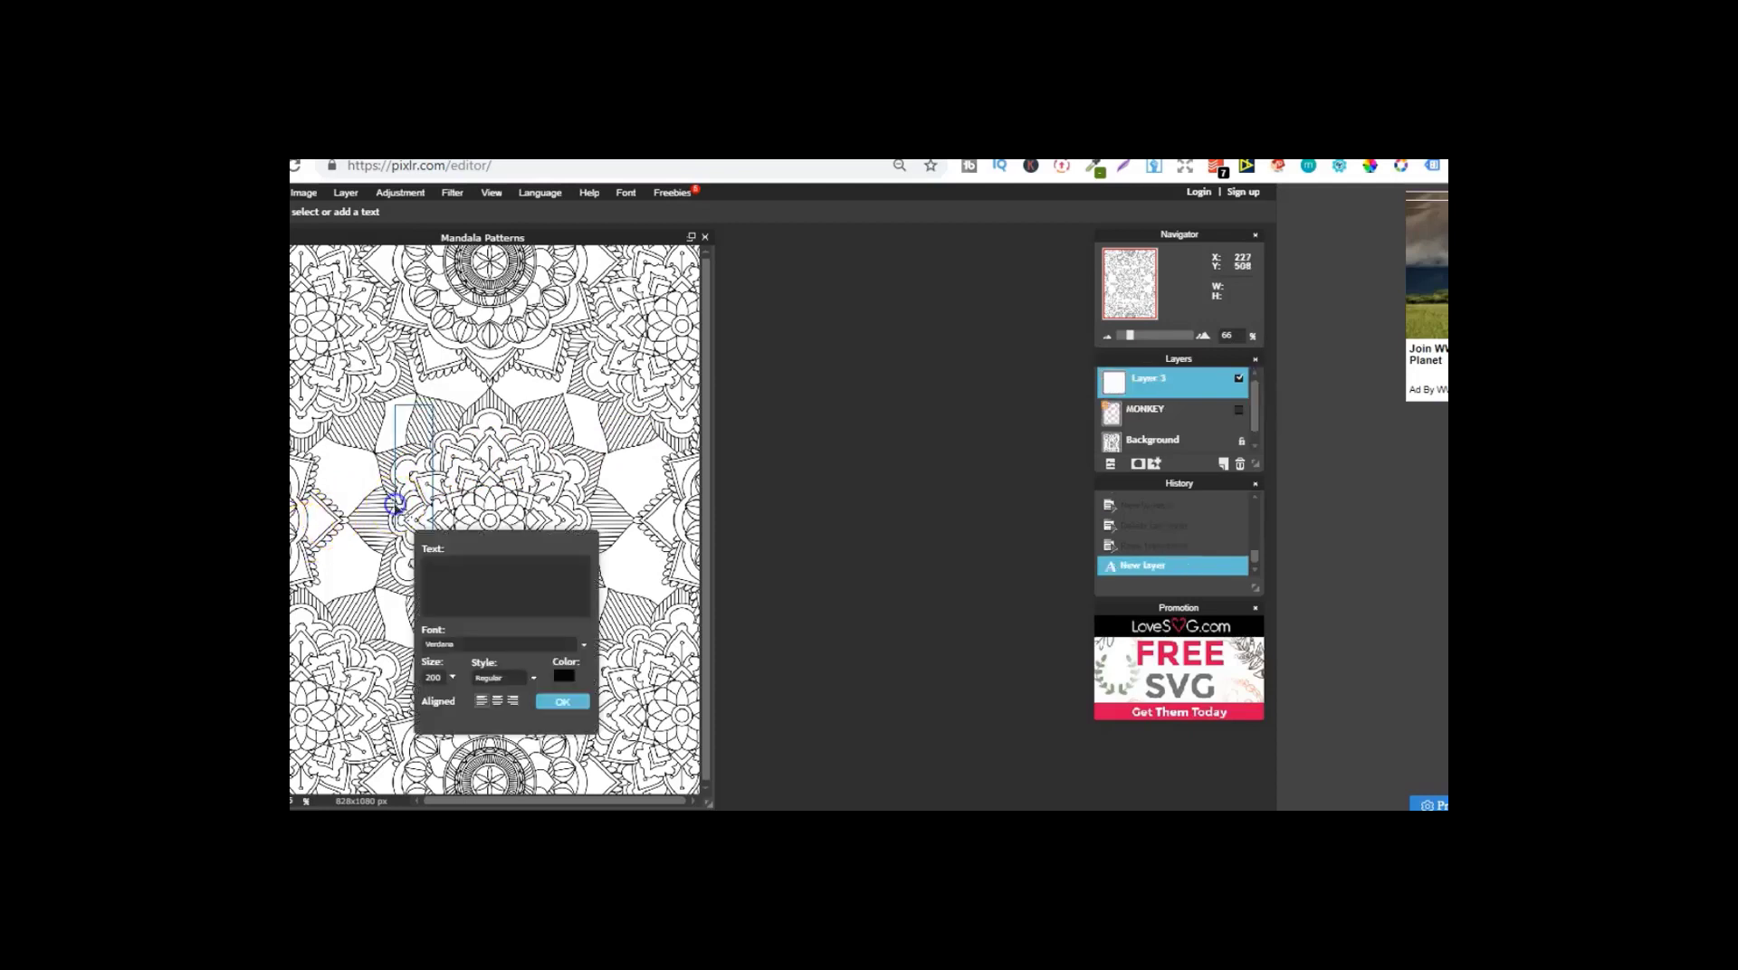
pyautogui.write('MONJEY')
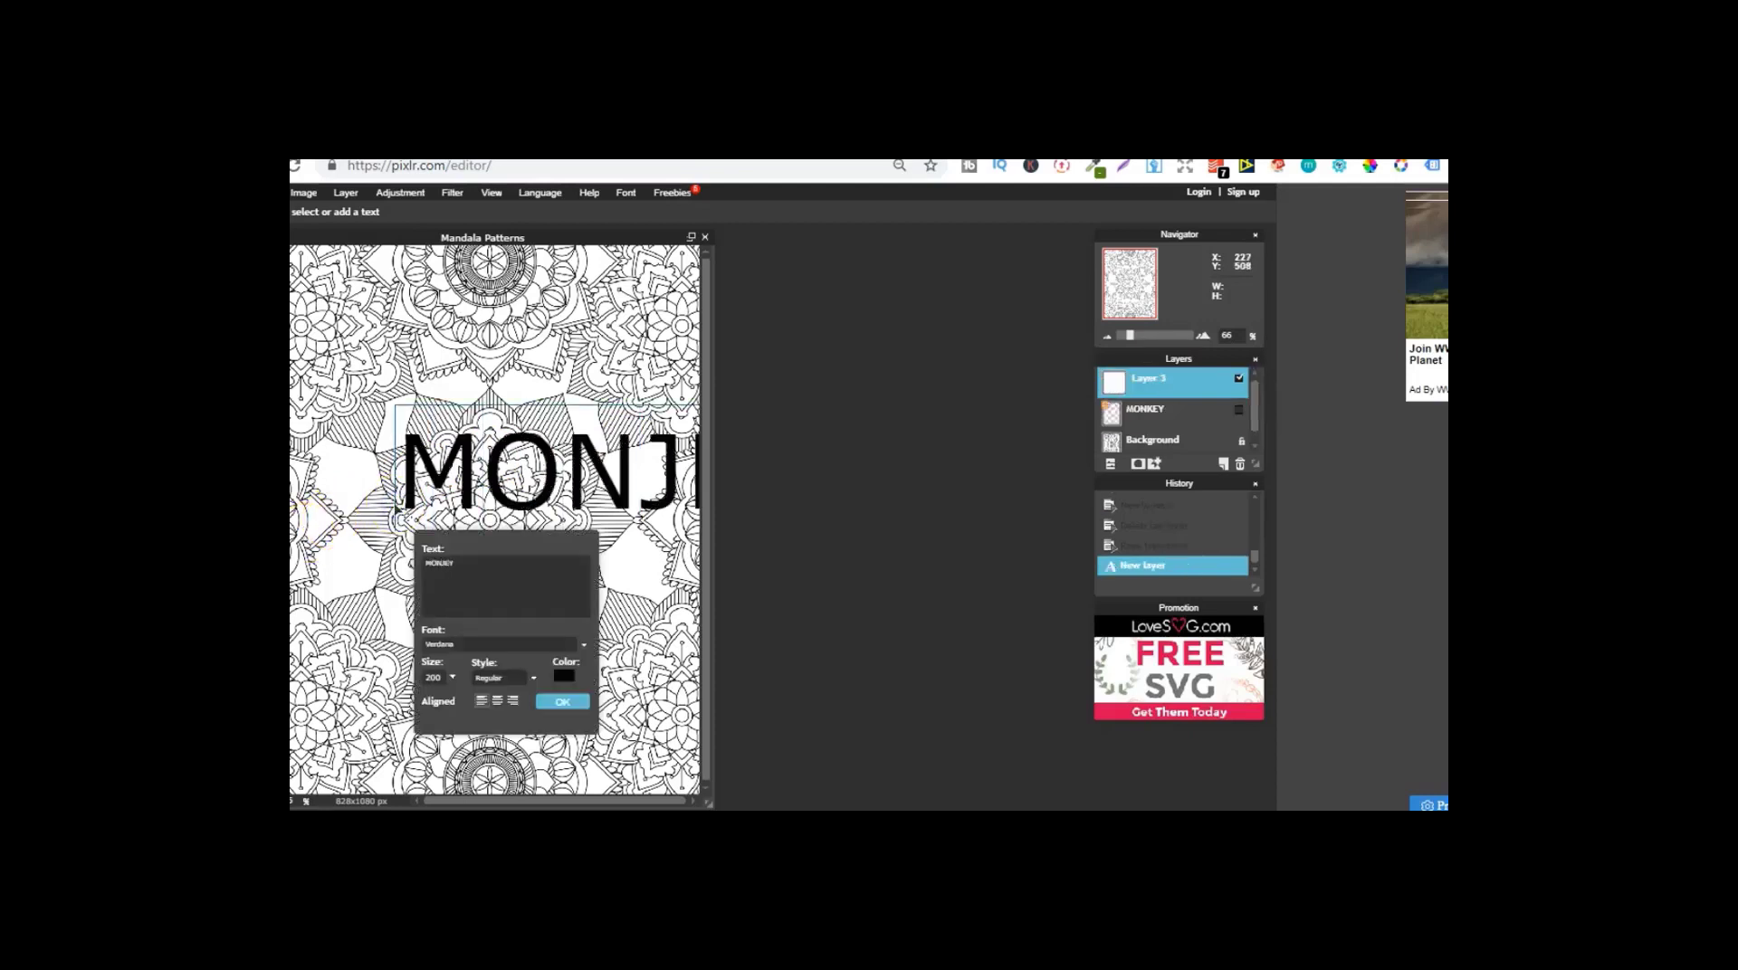
pyautogui.press('BackSpace')
pyautogui.press('BackSpace')
pyautogui.press('BackSpace')
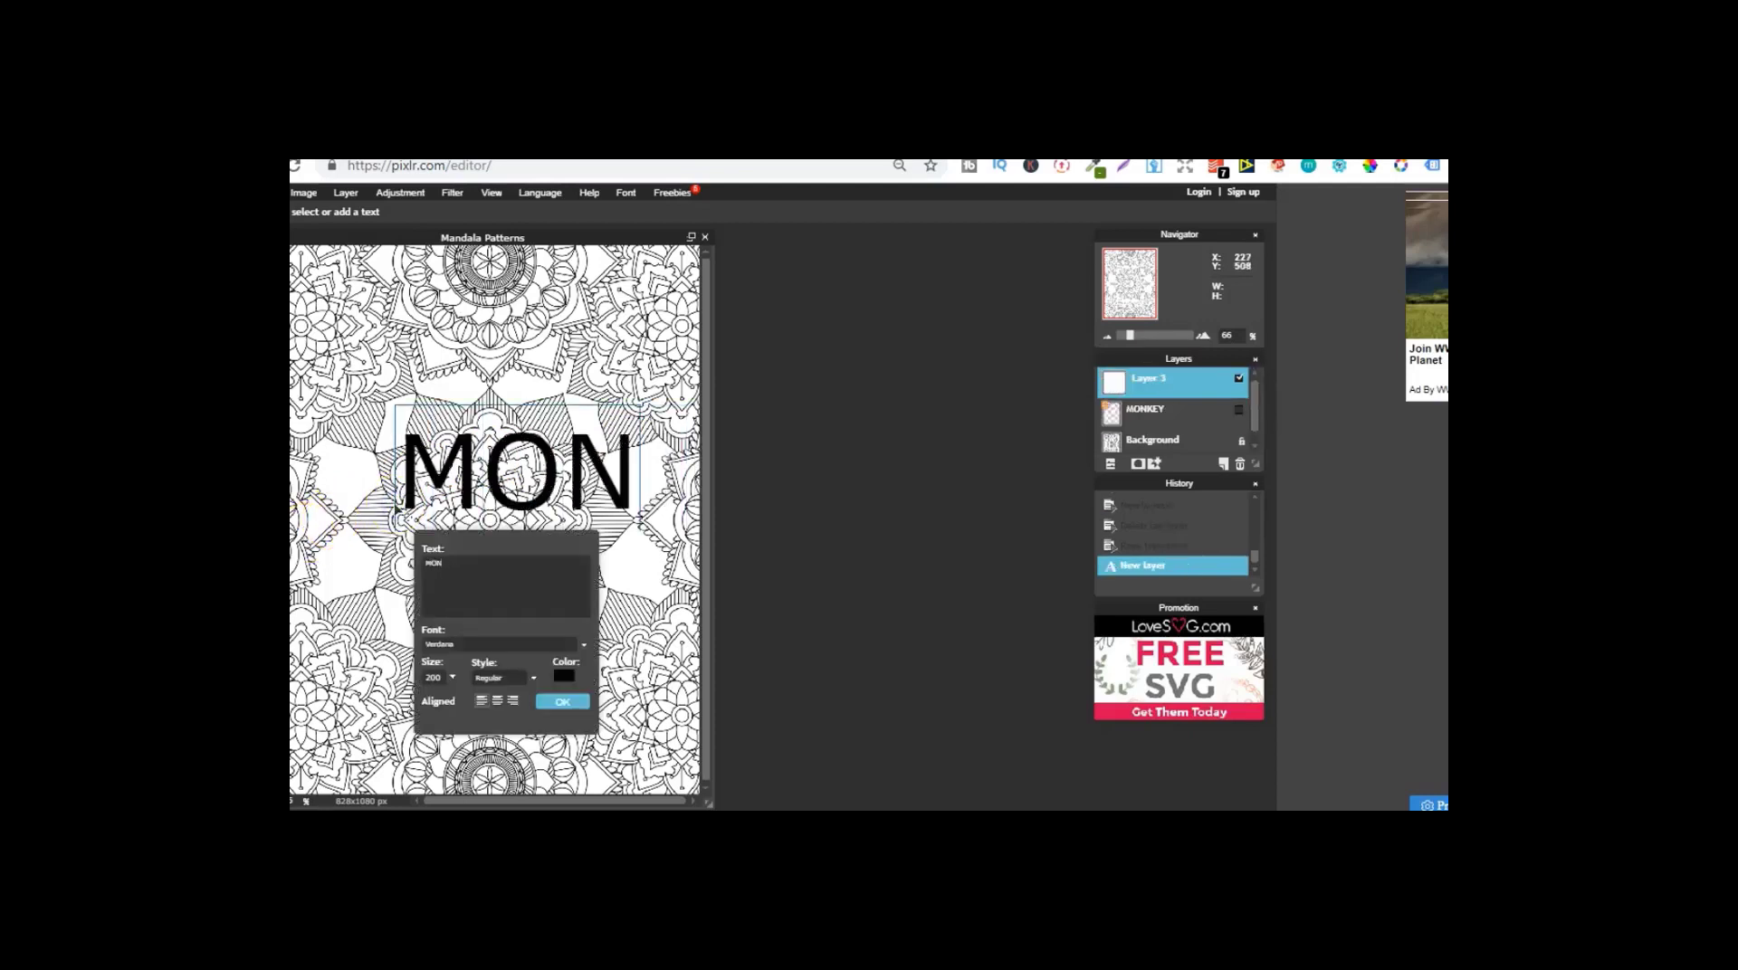
pyautogui.write('KEY')
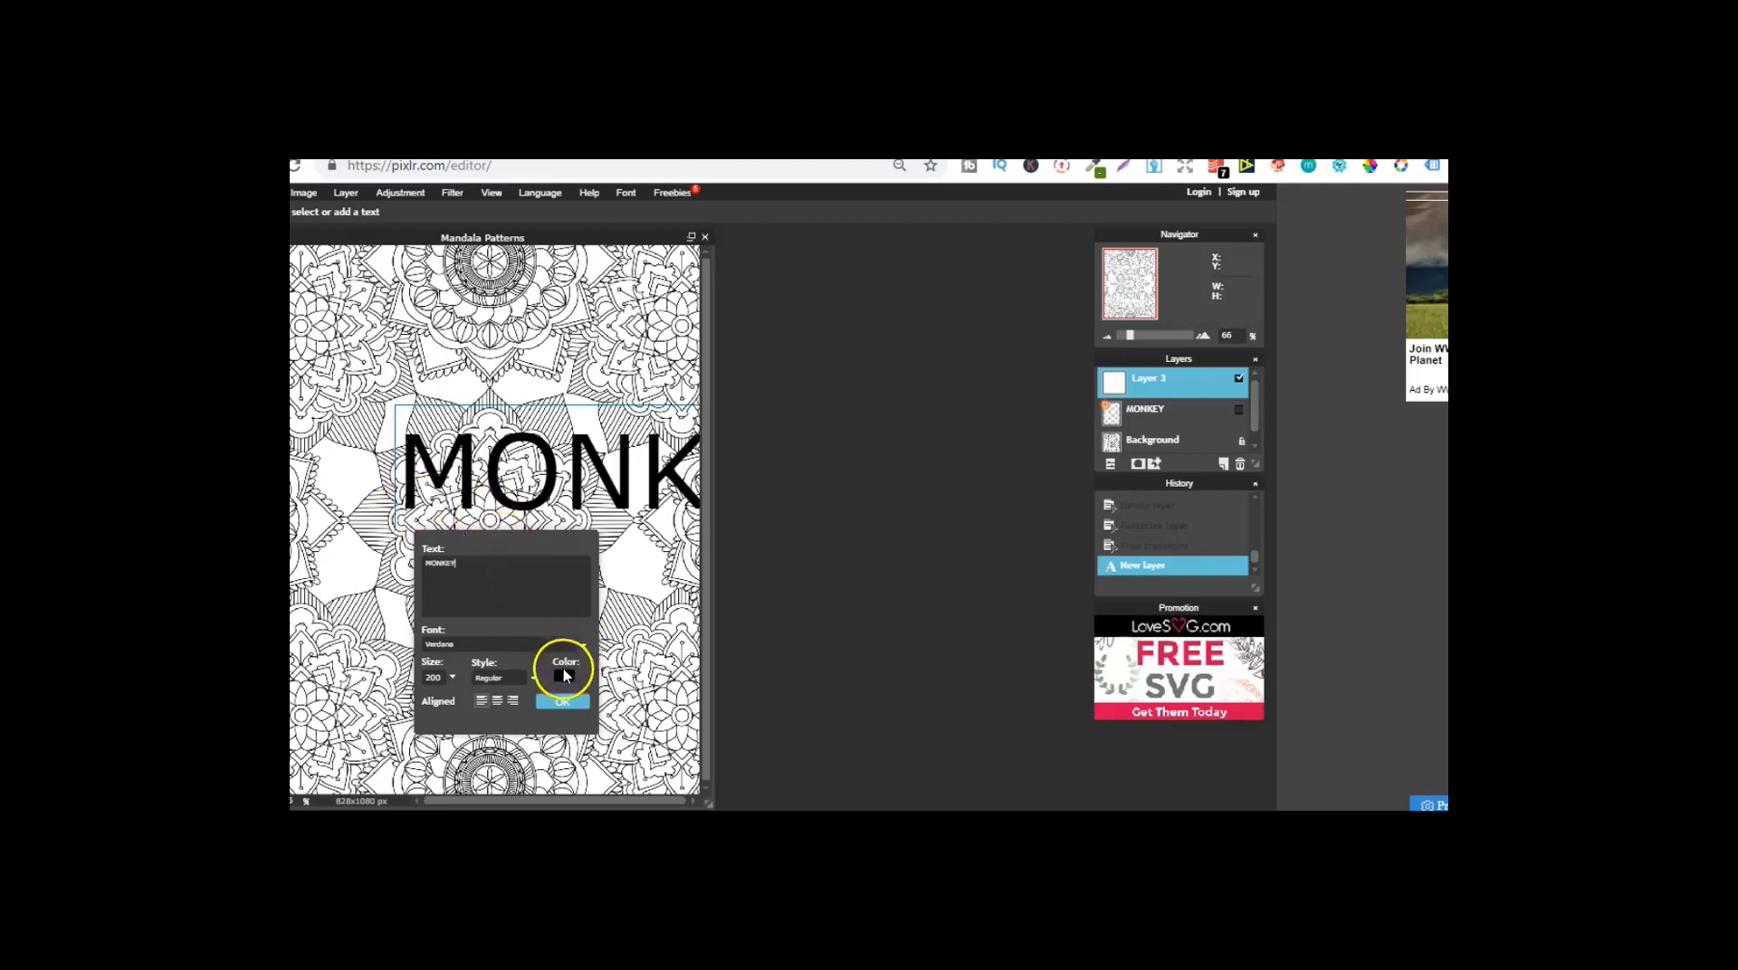
# Step: Colour the new MONKEY text white and apply a drop shadow layer style to it
pyautogui.click(562, 674)
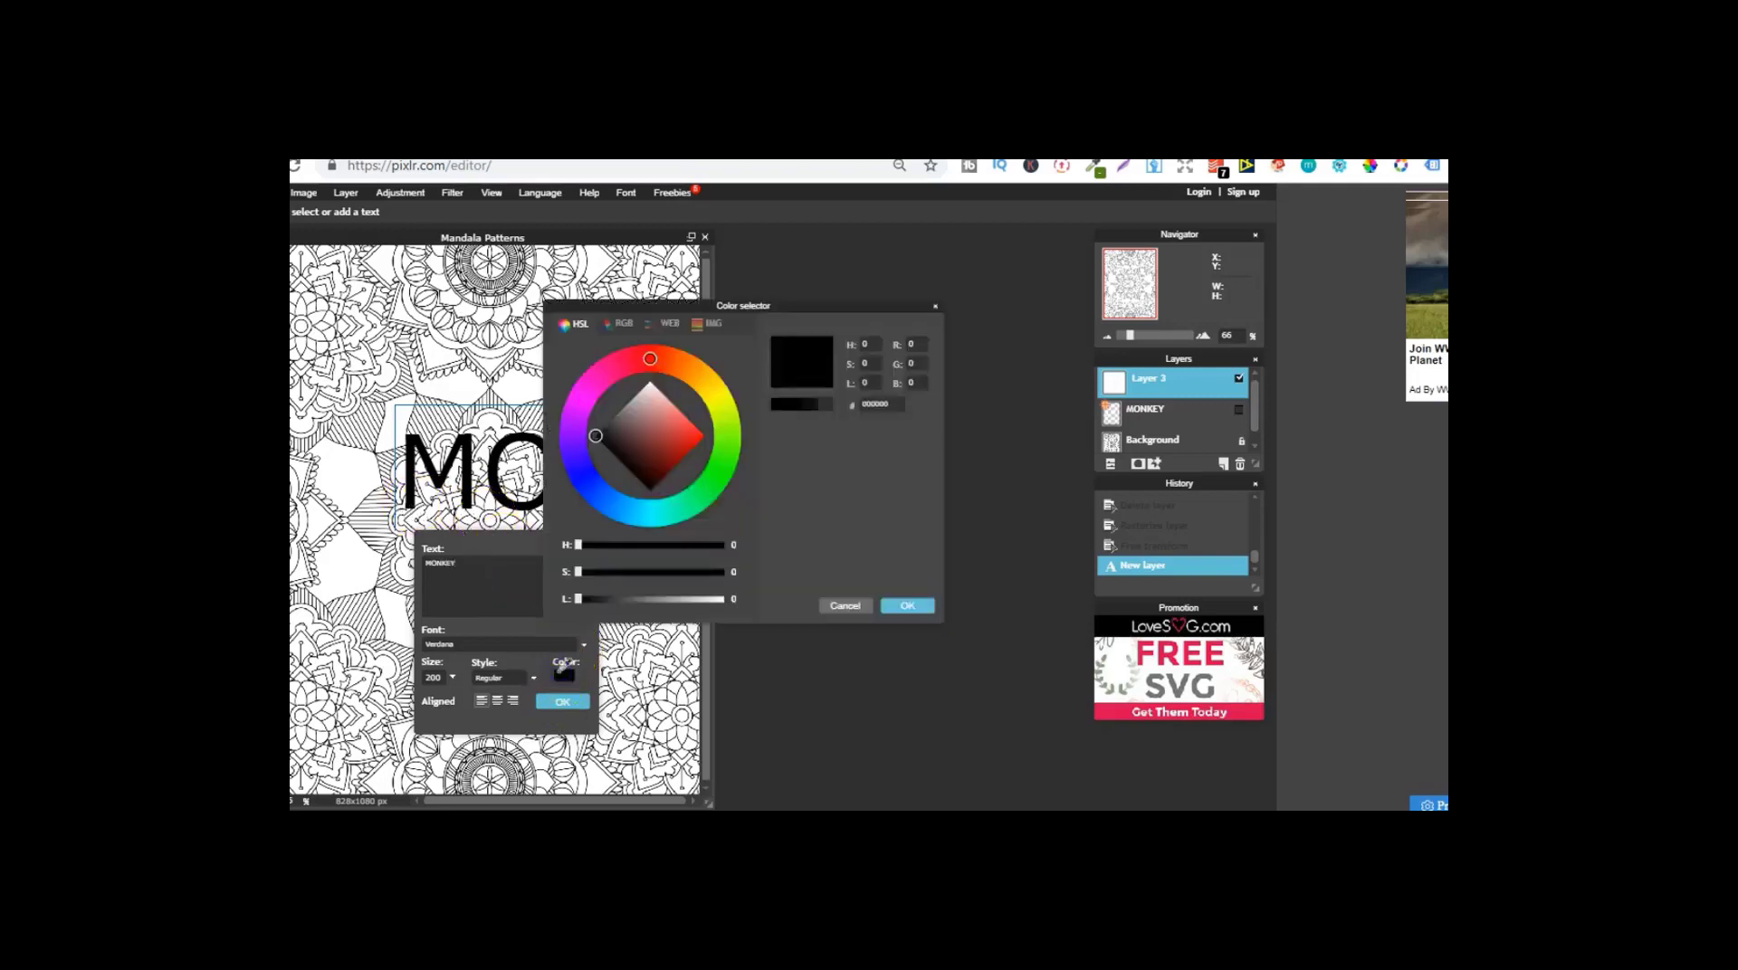
pyautogui.moveTo(578, 599); pyautogui.dragTo(745, 601)
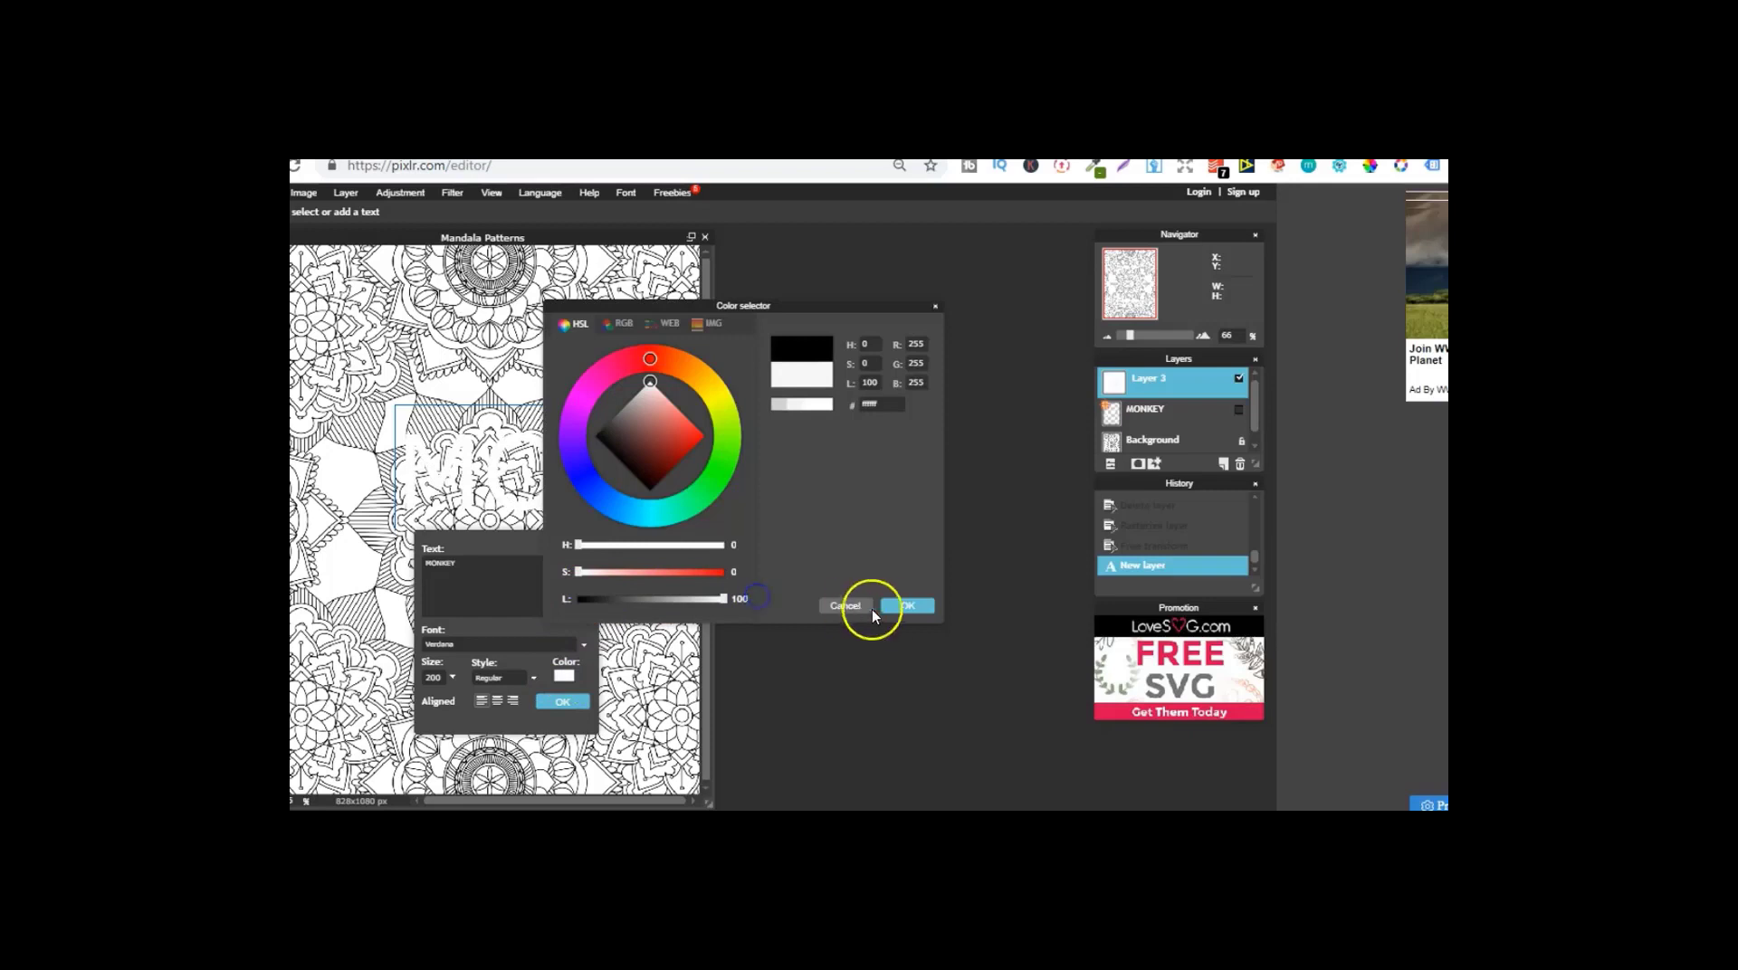
pyautogui.click(905, 606)
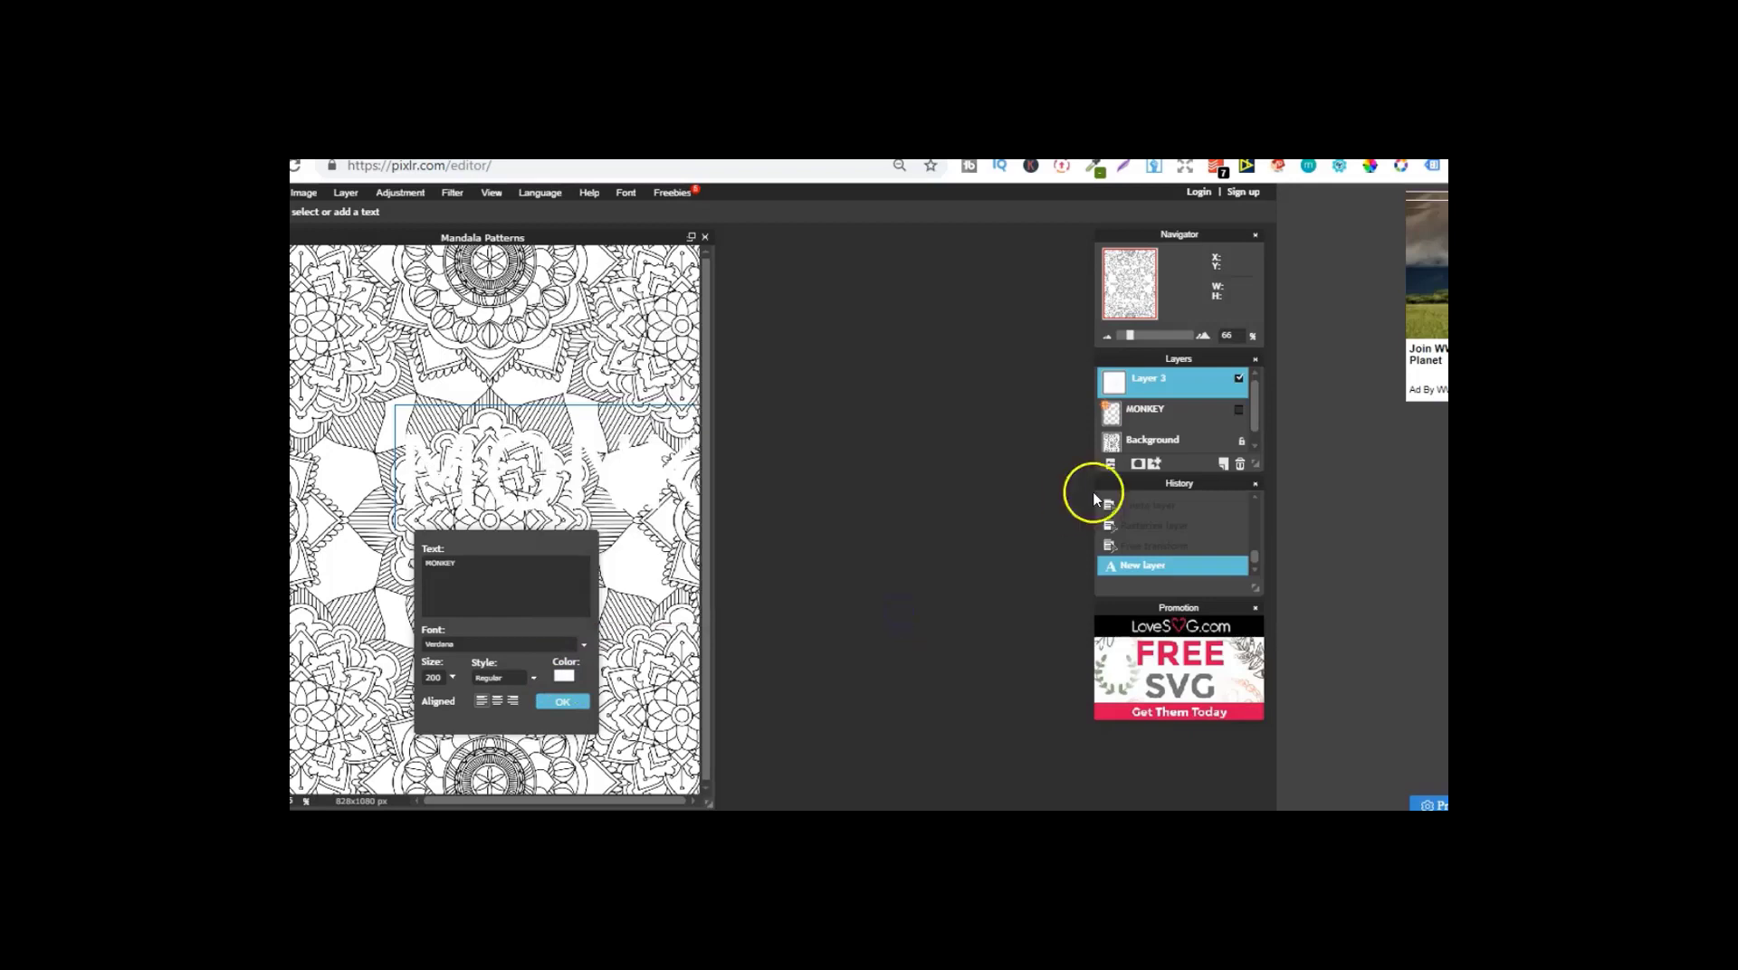
pyautogui.click(1154, 466)
pyautogui.click(613, 362)
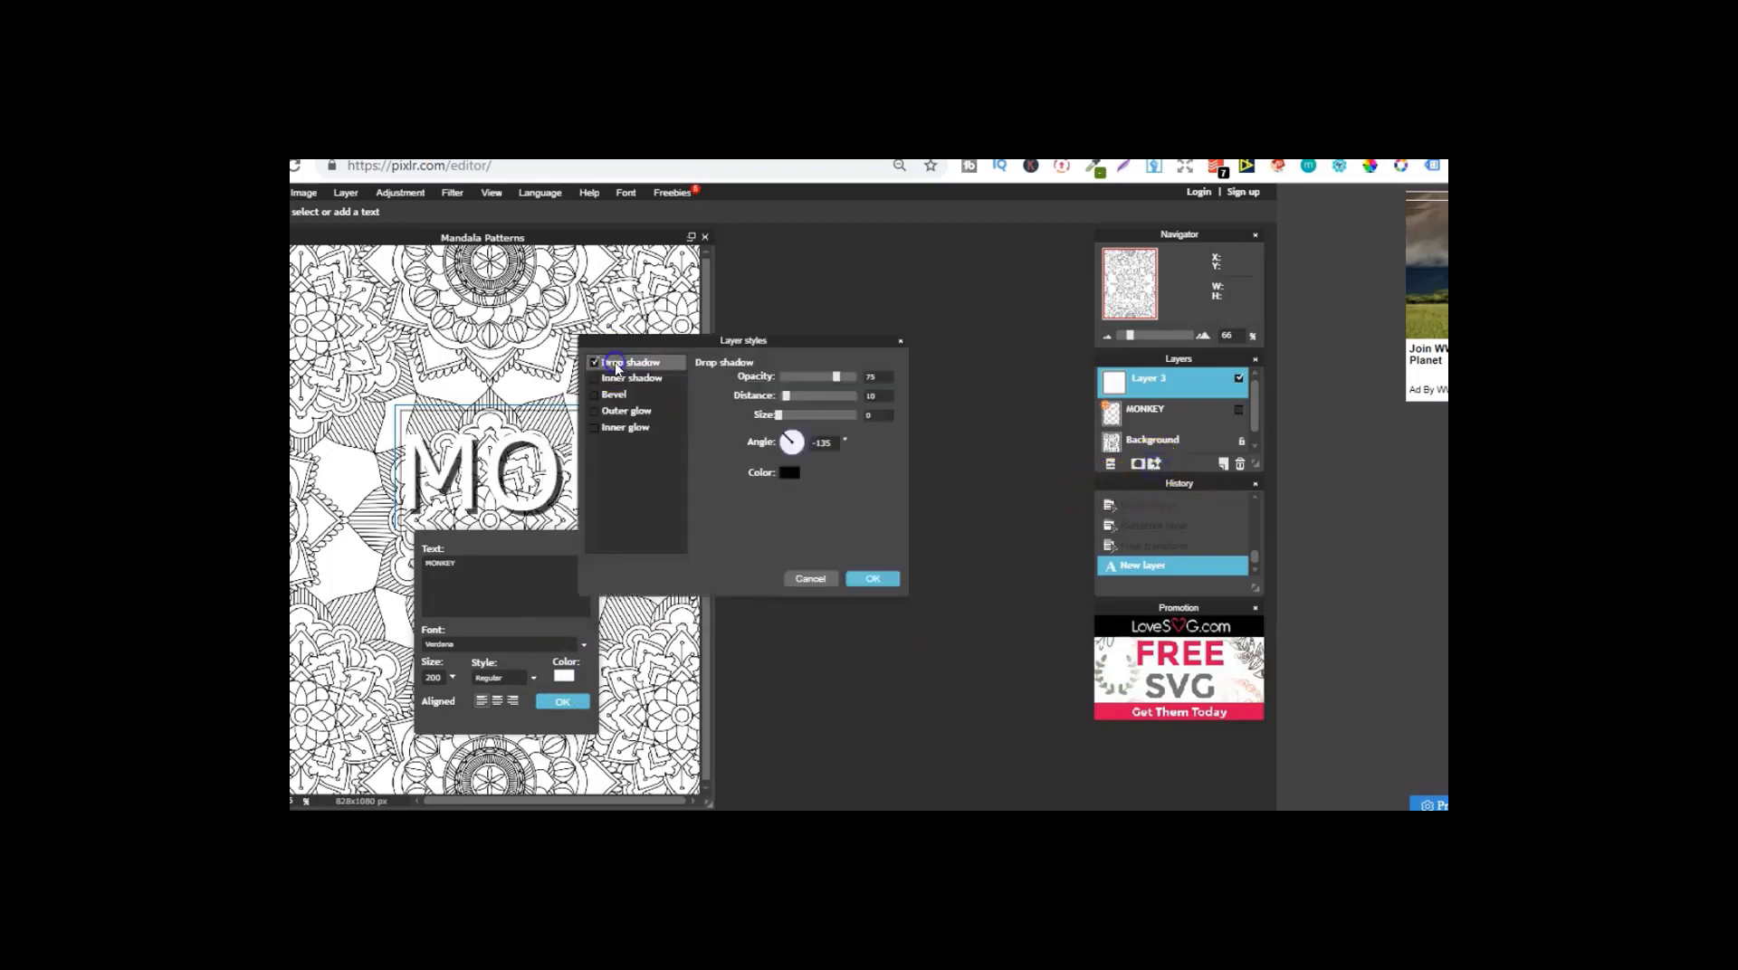
pyautogui.click(855, 574)
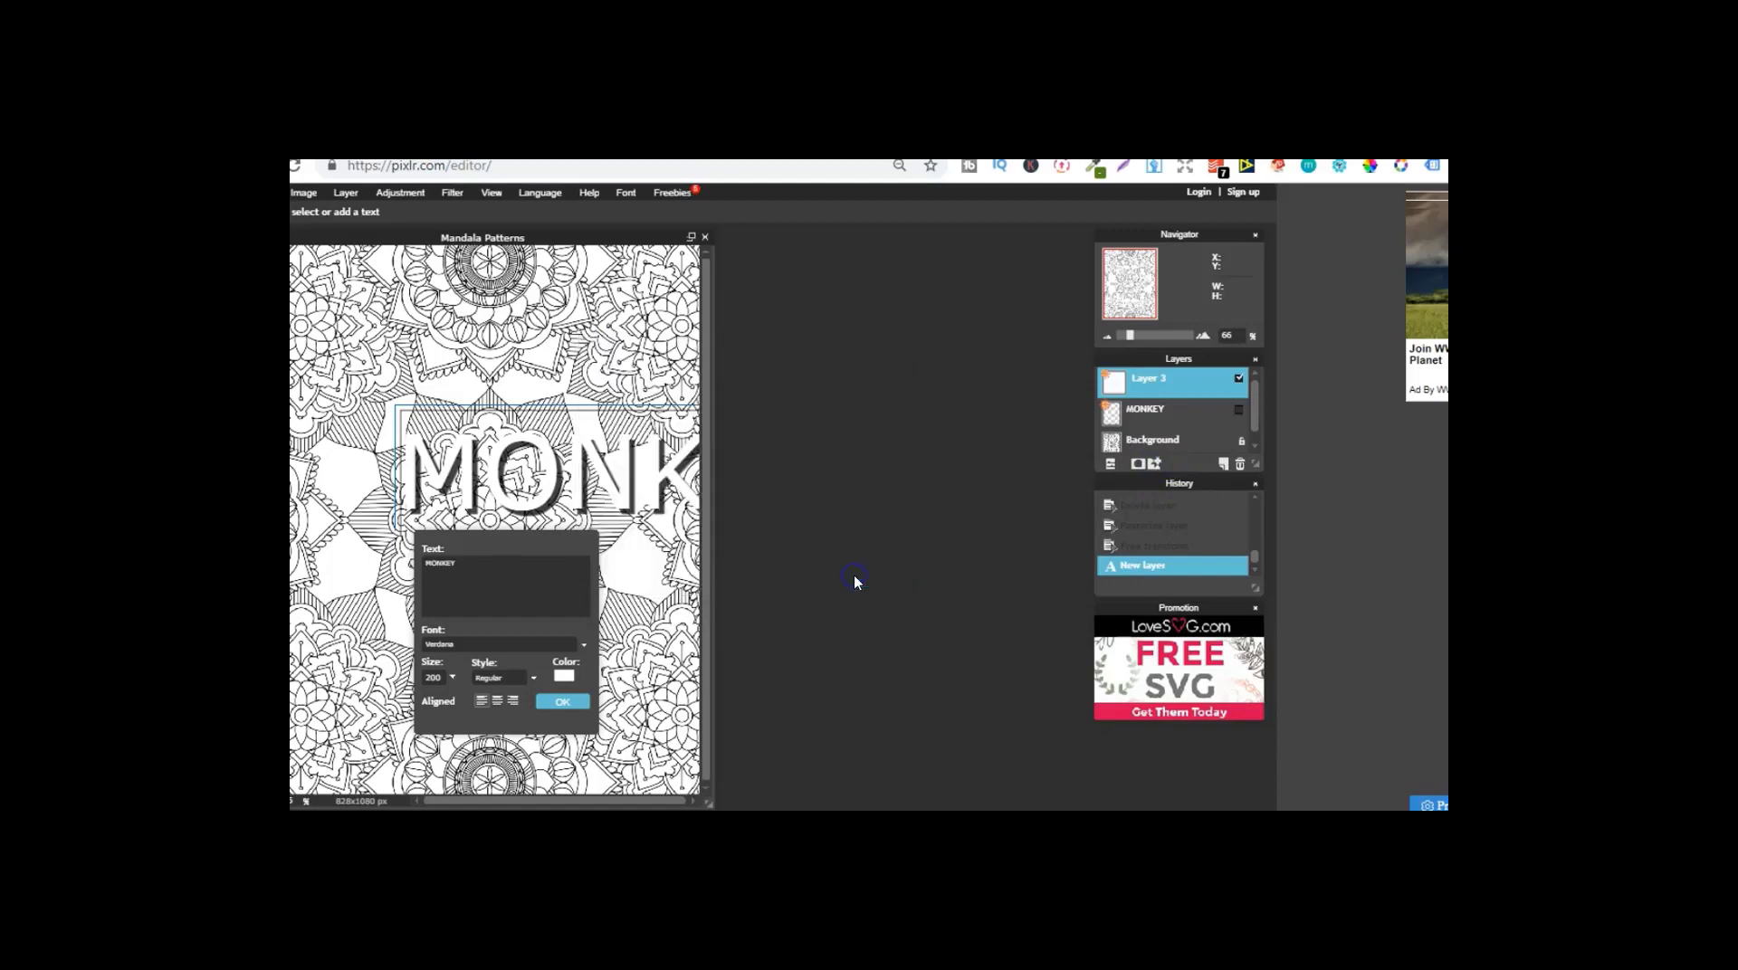
# Step: Move the new MONKEY text to the upper part of the image and set its font to Broadway
pyautogui.moveTo(545, 475); pyautogui.dragTo(410, 366)
pyautogui.moveTo(489, 535); pyautogui.dragTo(496, 496)
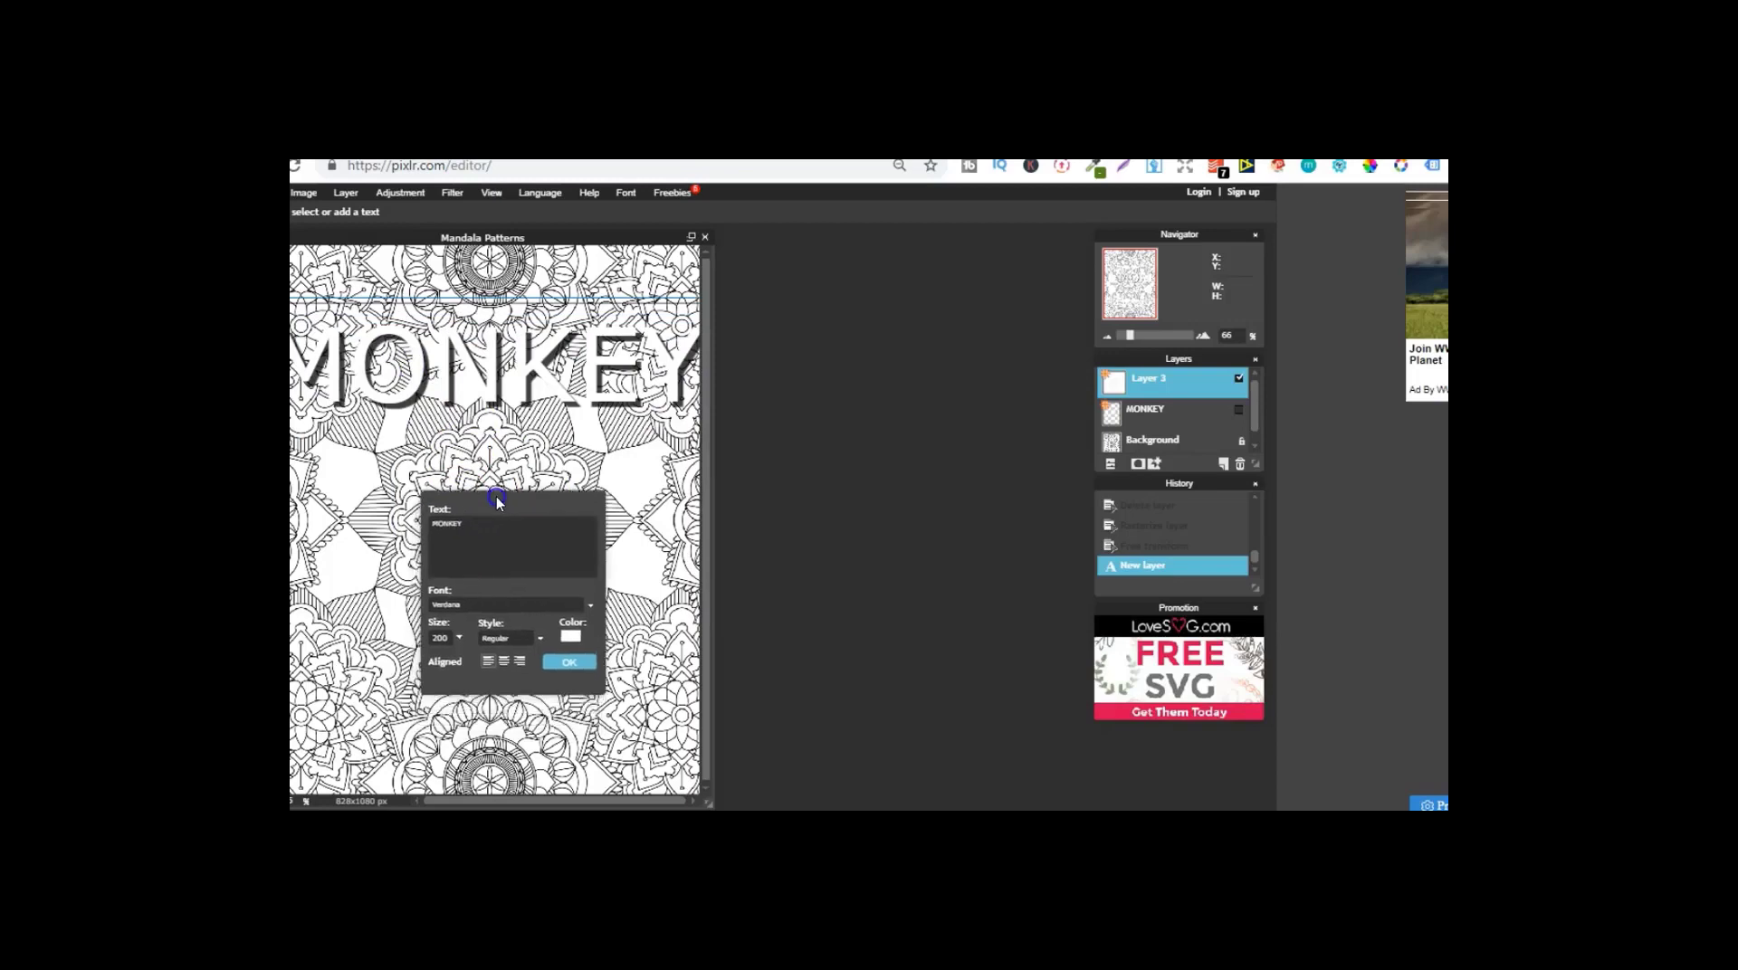
pyautogui.click(499, 605)
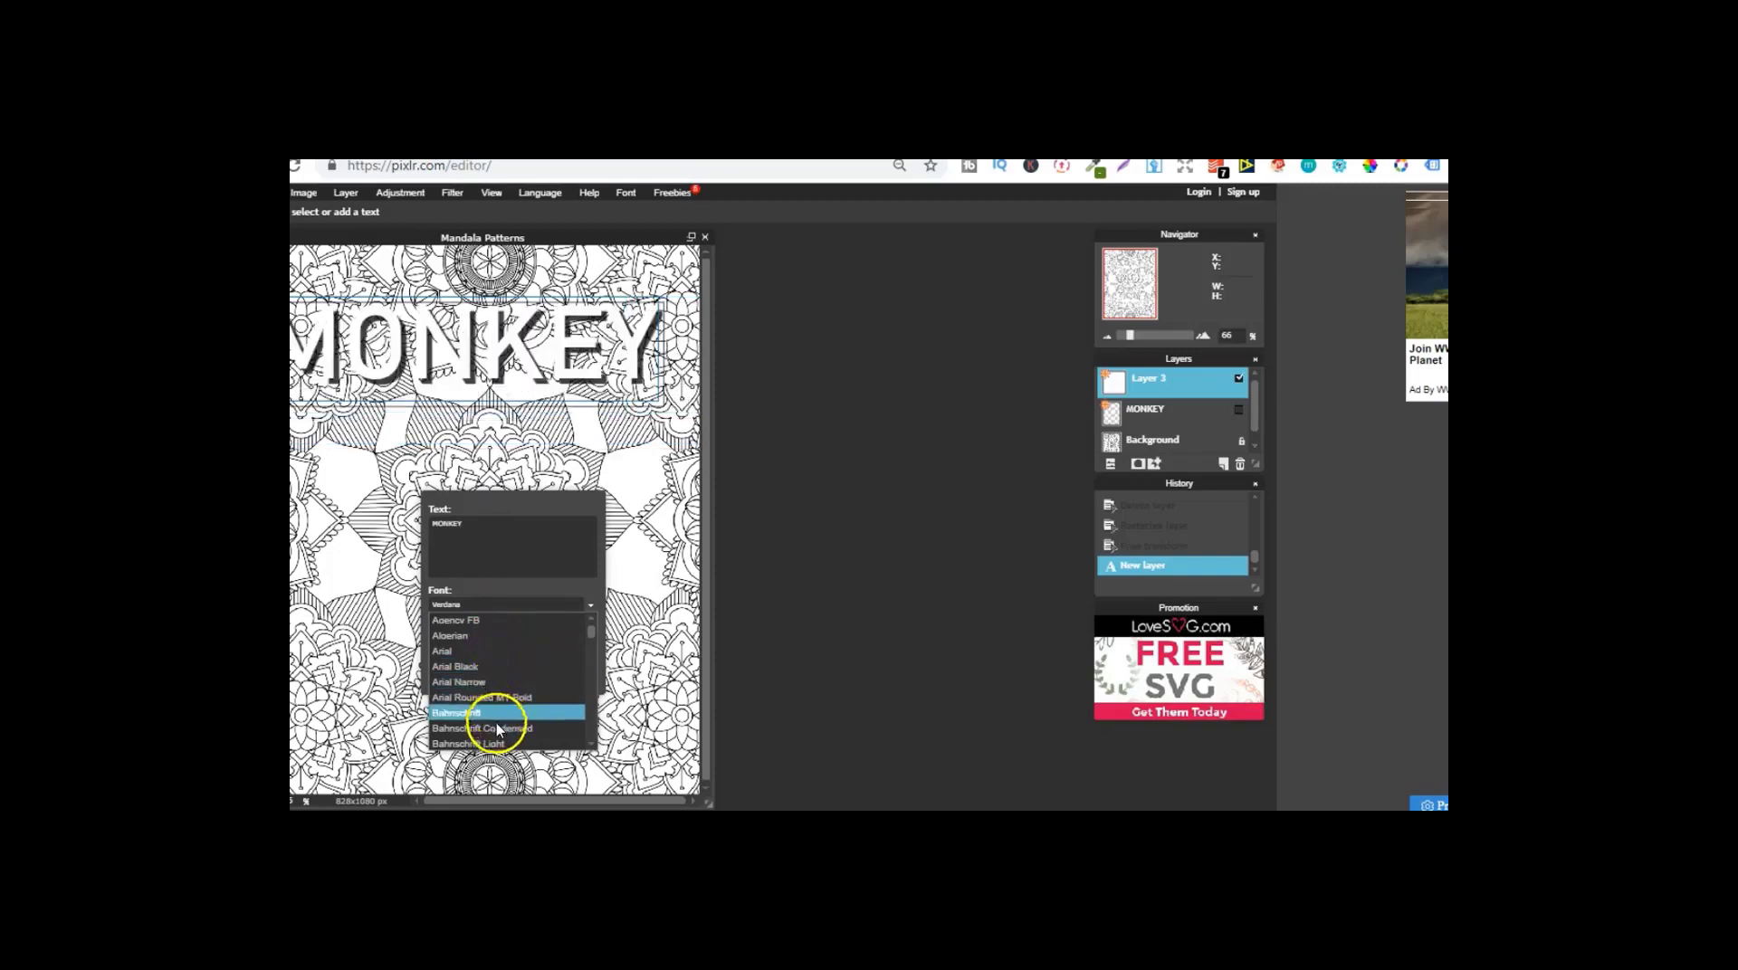
pyautogui.moveTo(591, 631); pyautogui.dragTo(592, 646)
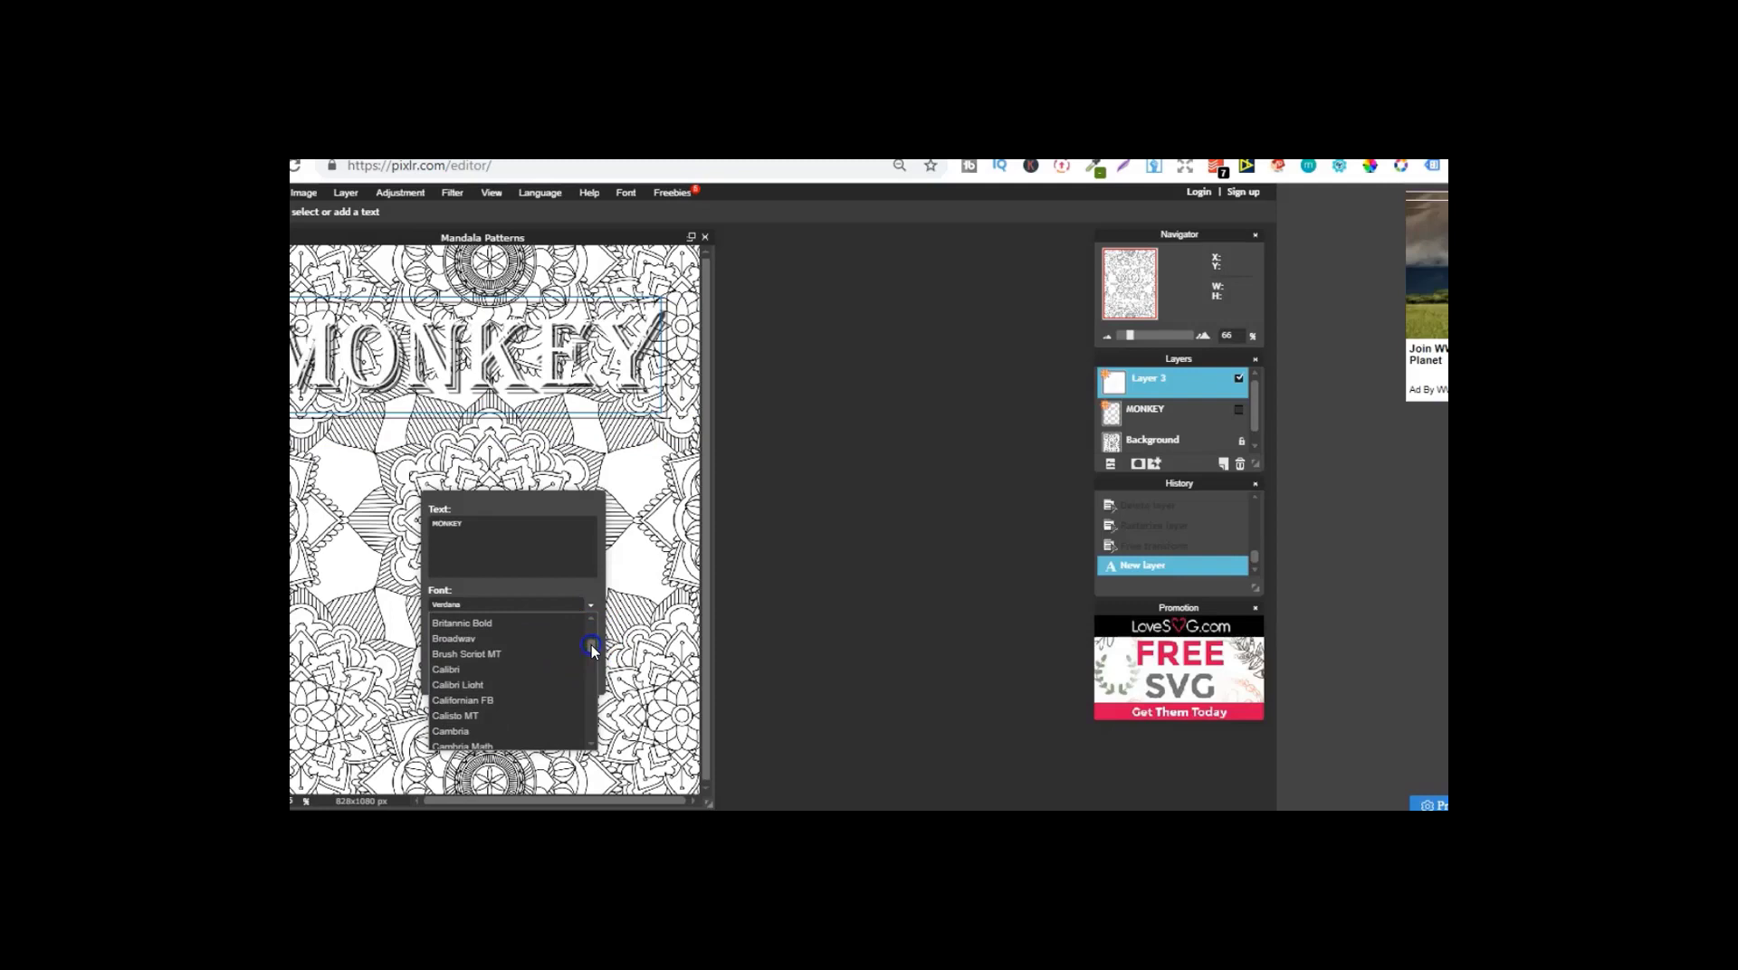
pyautogui.click(514, 643)
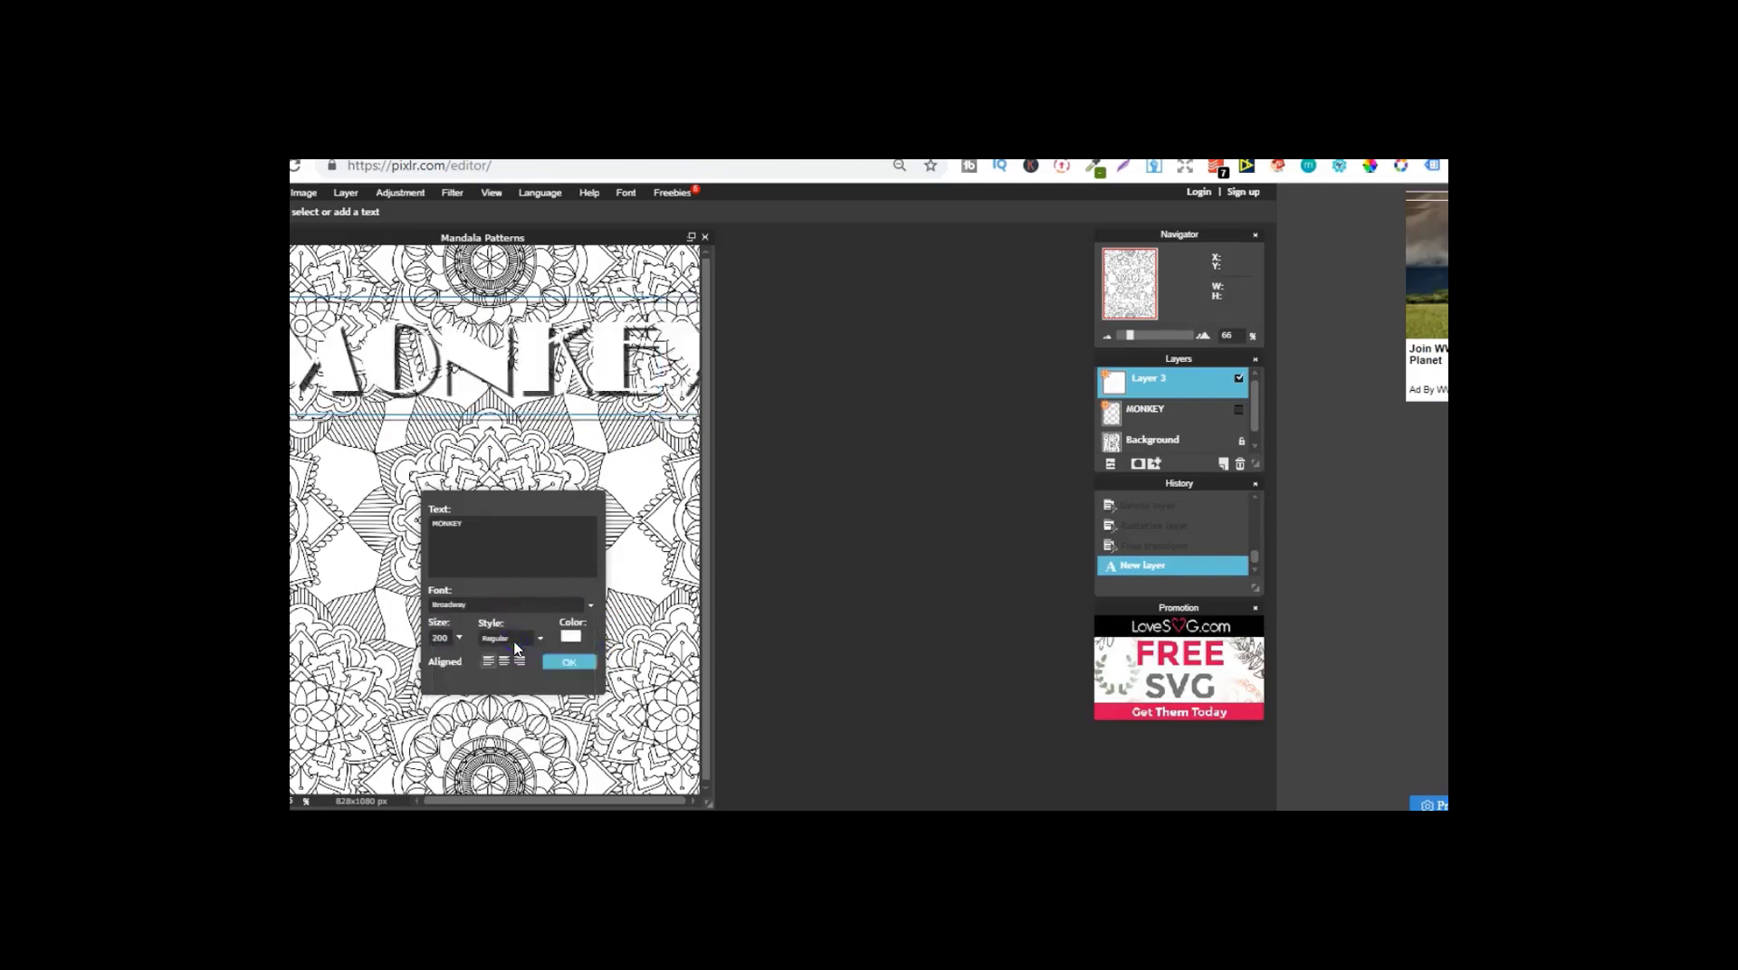
pyautogui.click(558, 660)
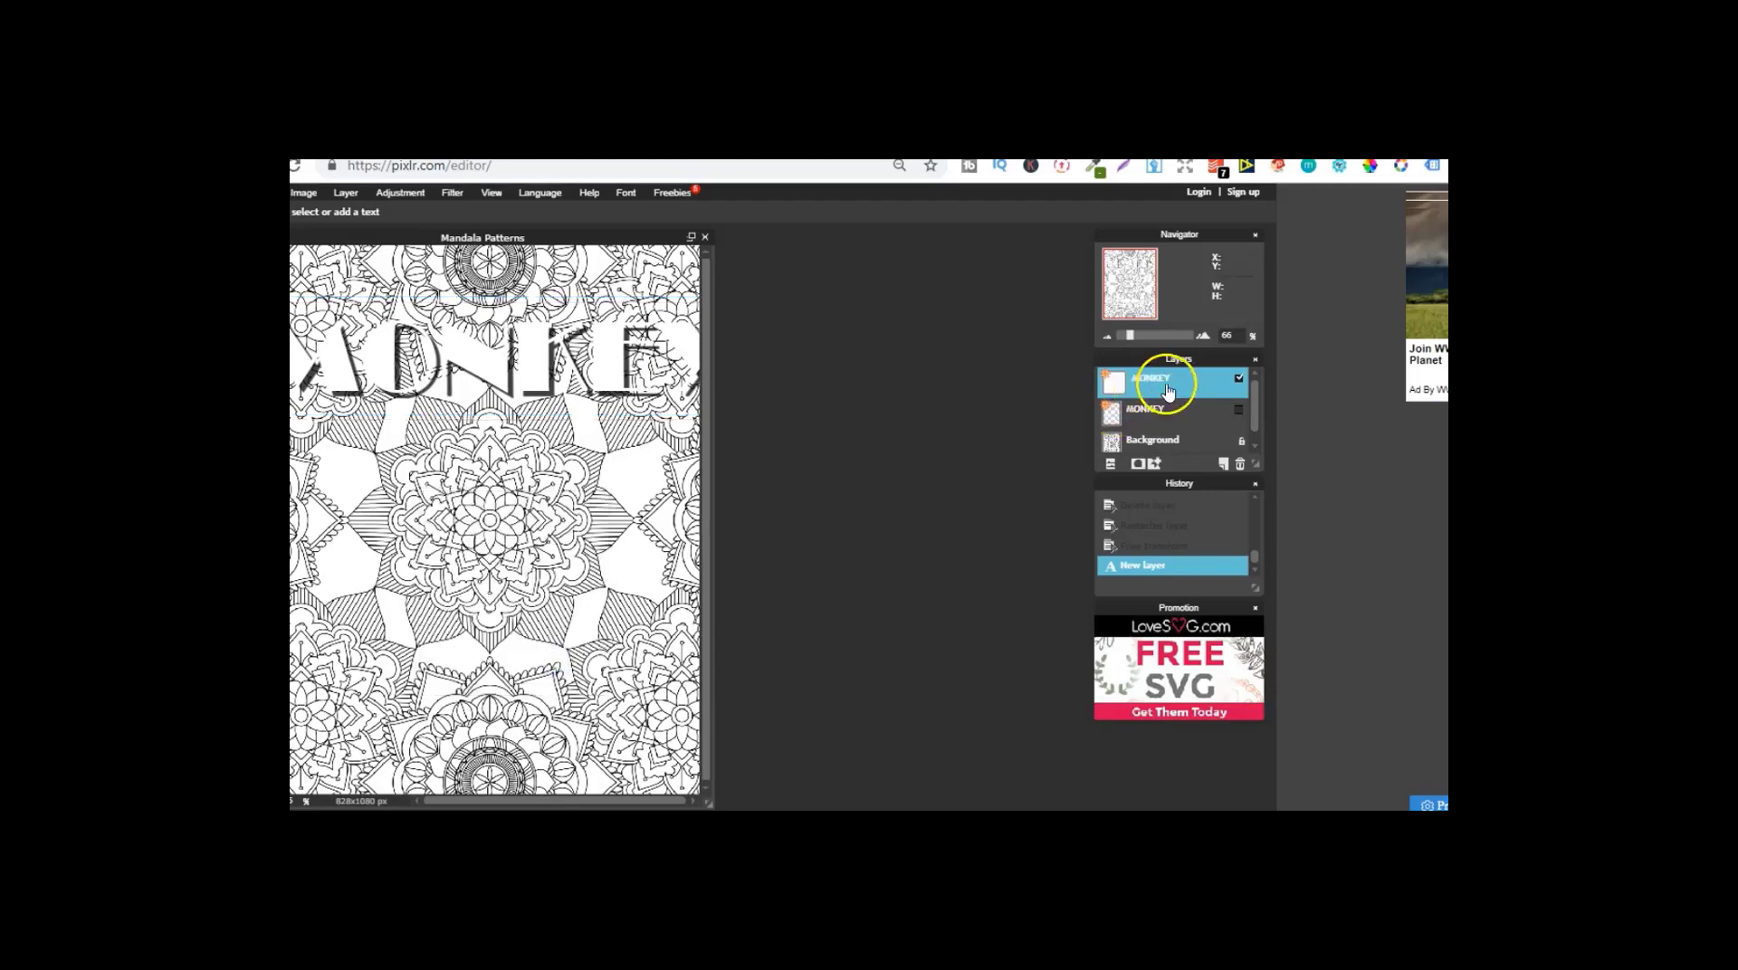
# Step: Rasterize the Broadway MONKEY layer and free-transform it into a steep upward diagonal across the centre of the image
pyautogui.rightClick(1167, 389)
pyautogui.click(1256, 528)
pyautogui.click(270, 192)
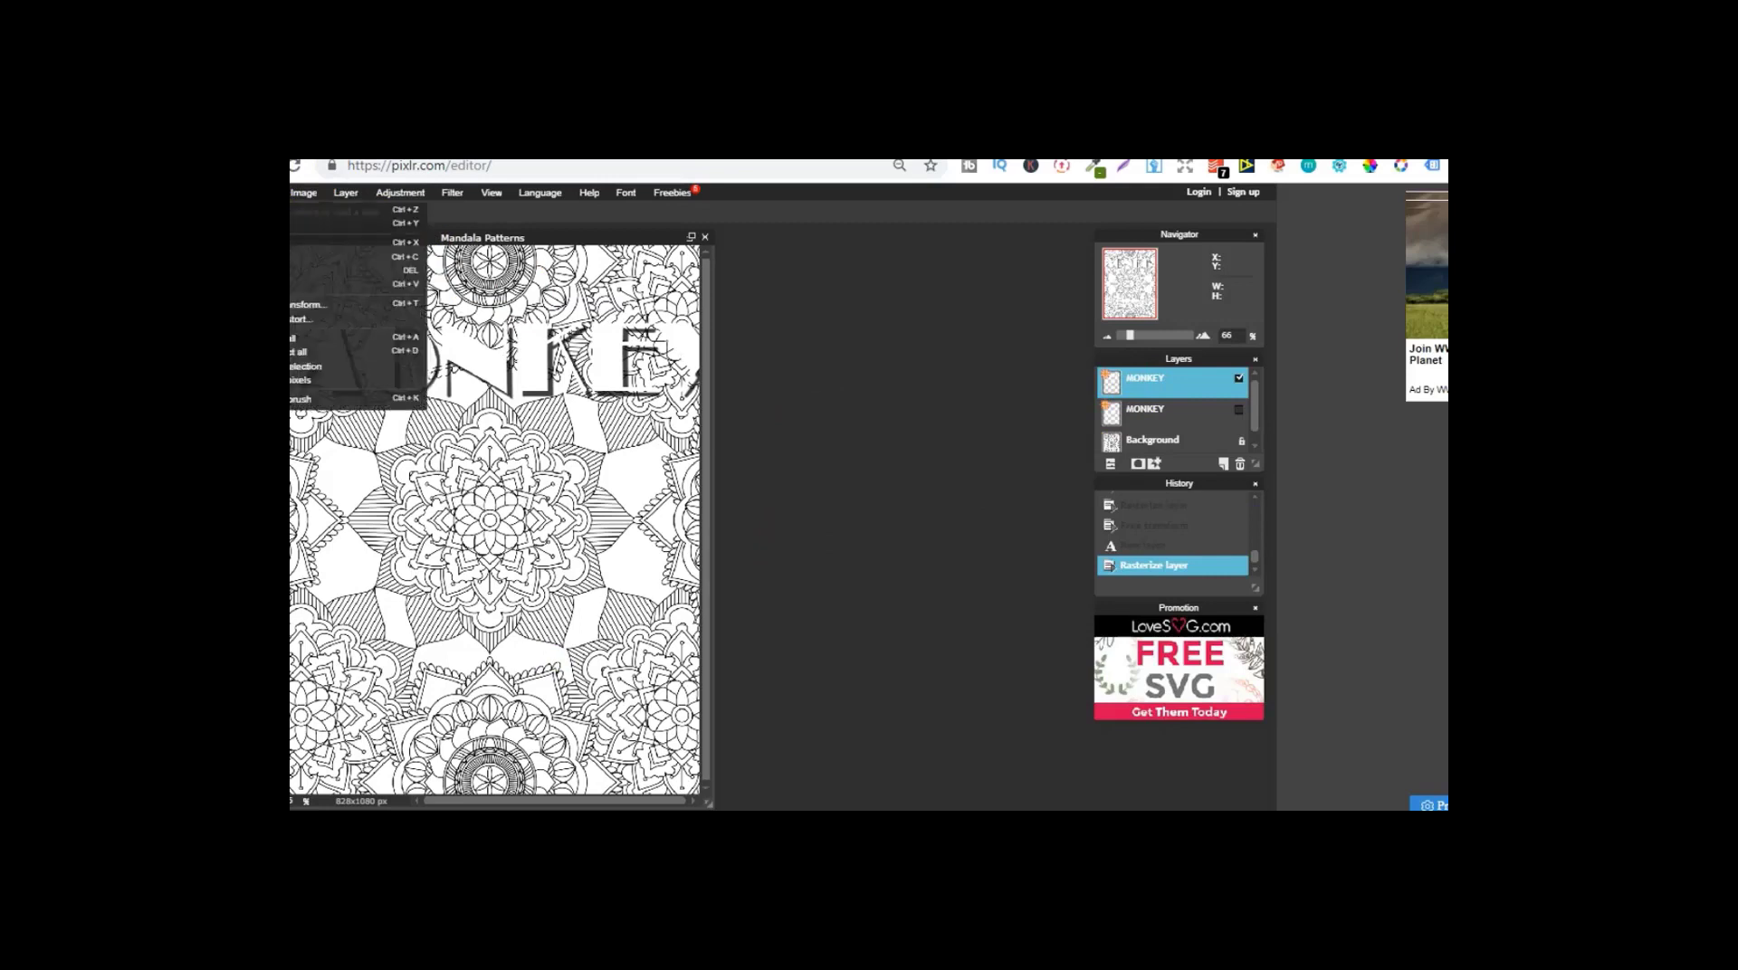
pyautogui.click(303, 304)
pyautogui.moveTo(465, 337); pyautogui.dragTo(481, 453)
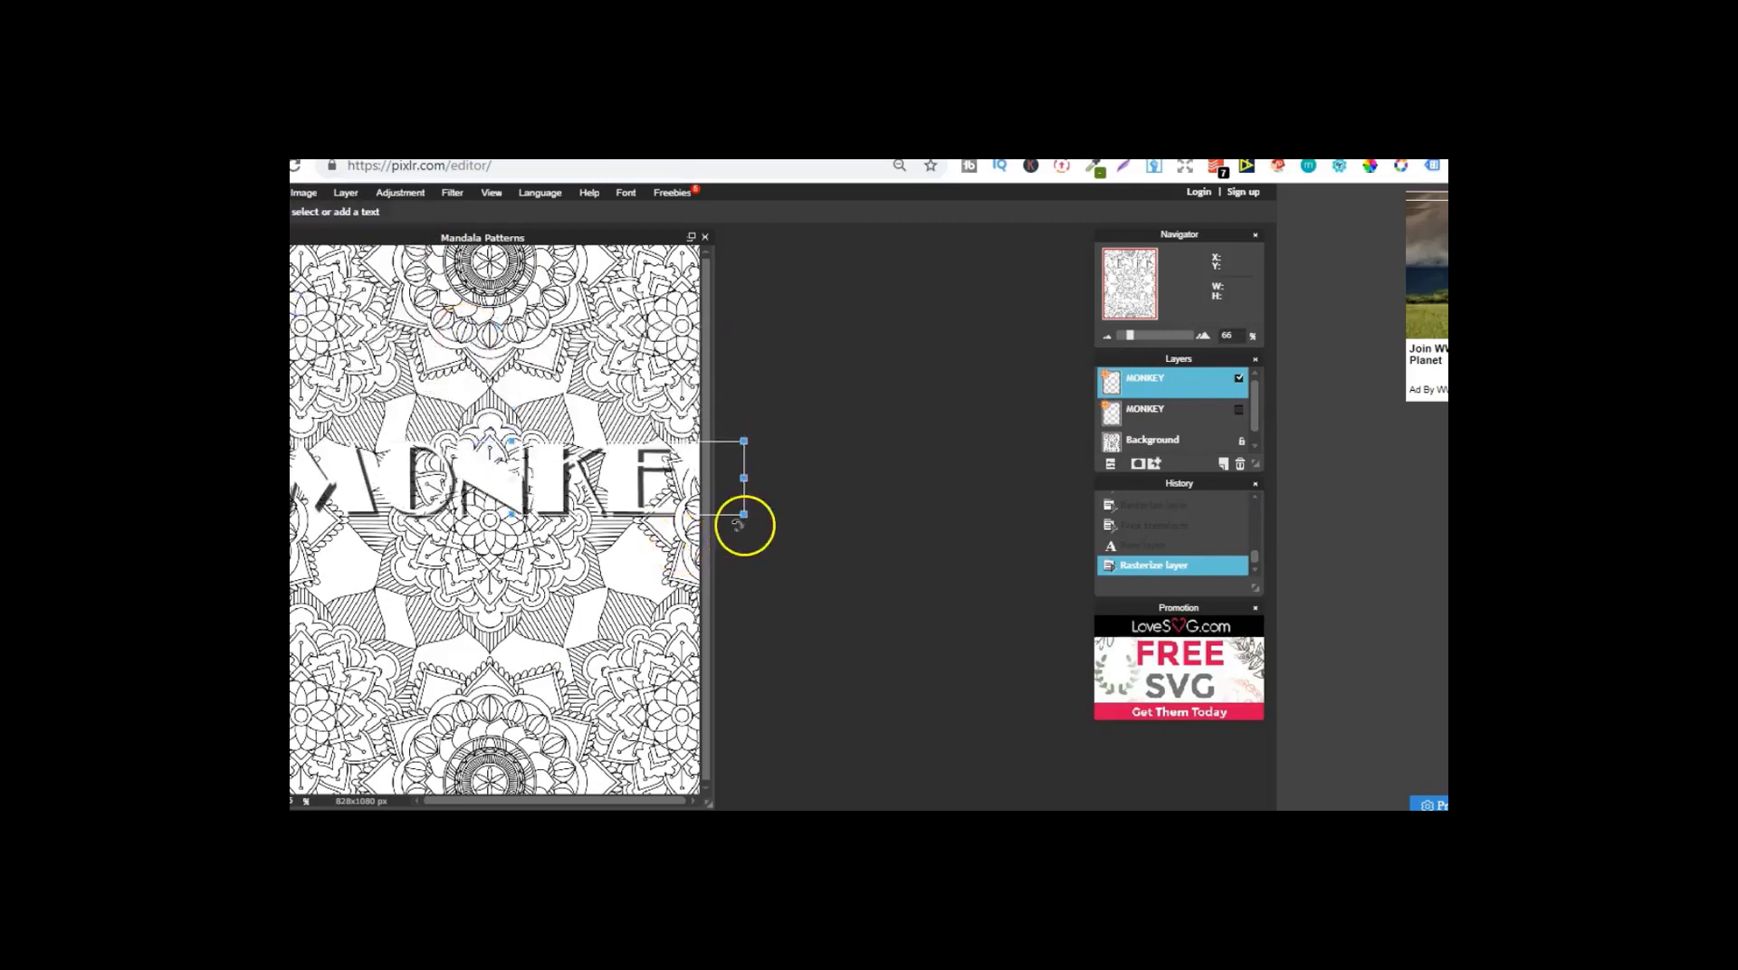
pyautogui.moveTo(739, 525)
pyautogui.mouseDown()
pyautogui.moveTo(745, 504)
pyautogui.moveTo(744, 518)
pyautogui.mouseUp()
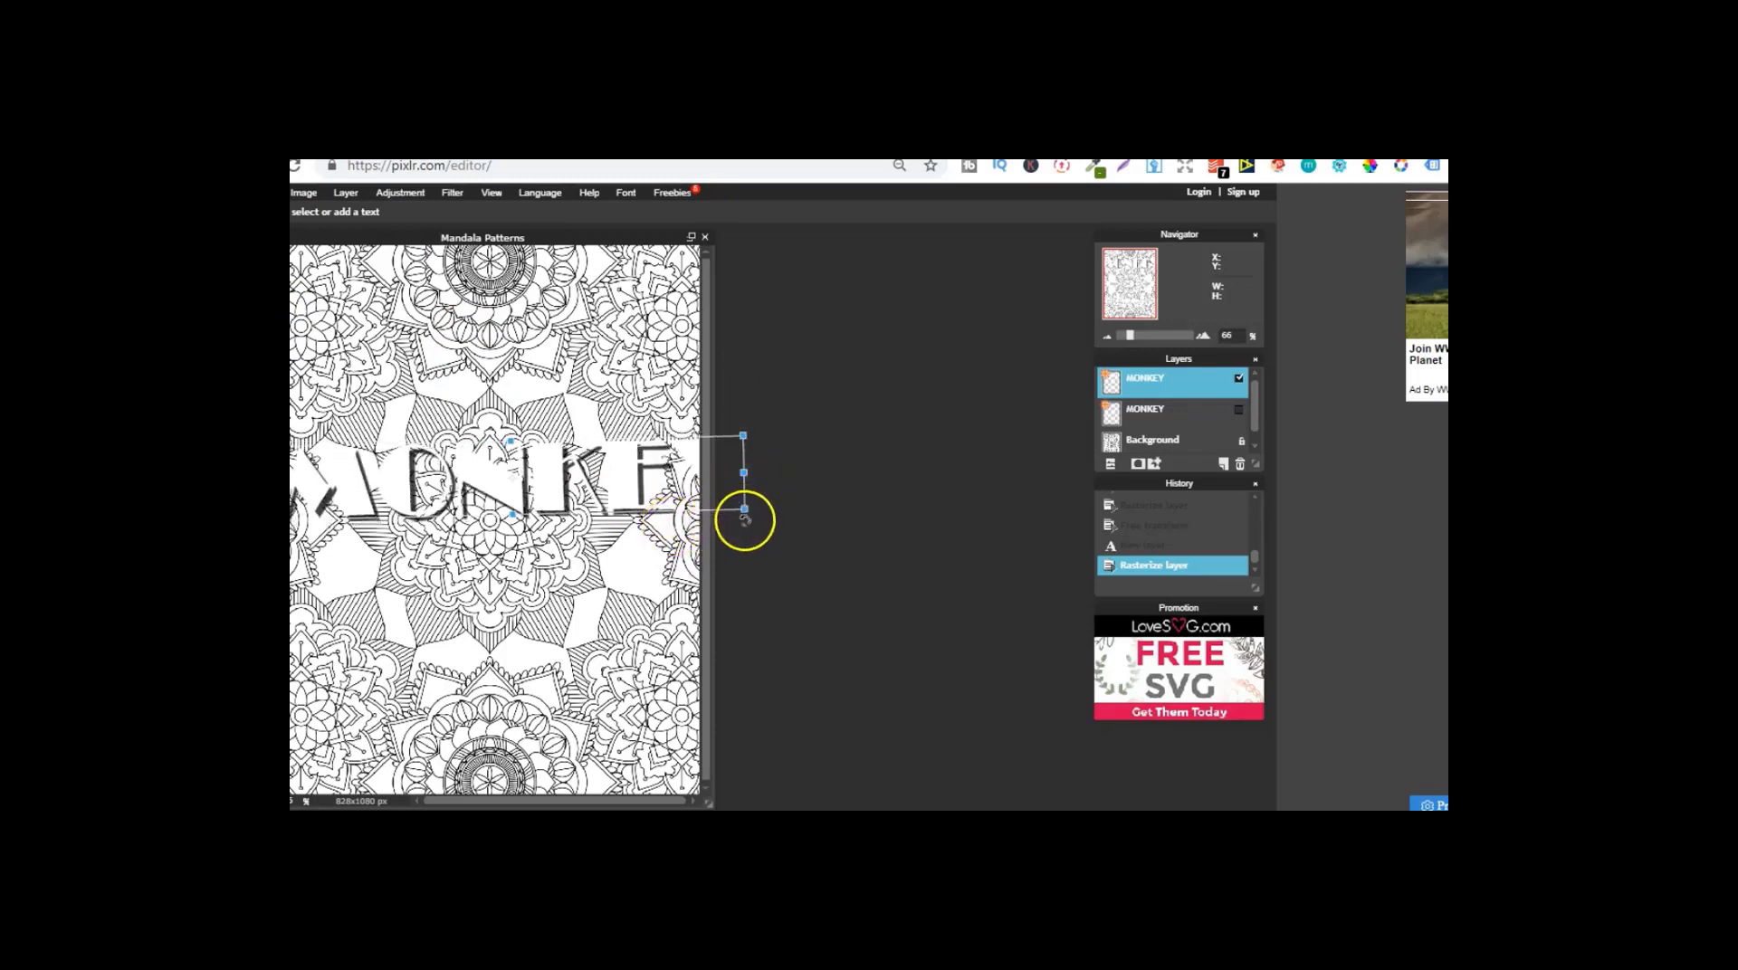
pyautogui.moveTo(744, 518); pyautogui.dragTo(602, 409)
pyautogui.click(641, 567)
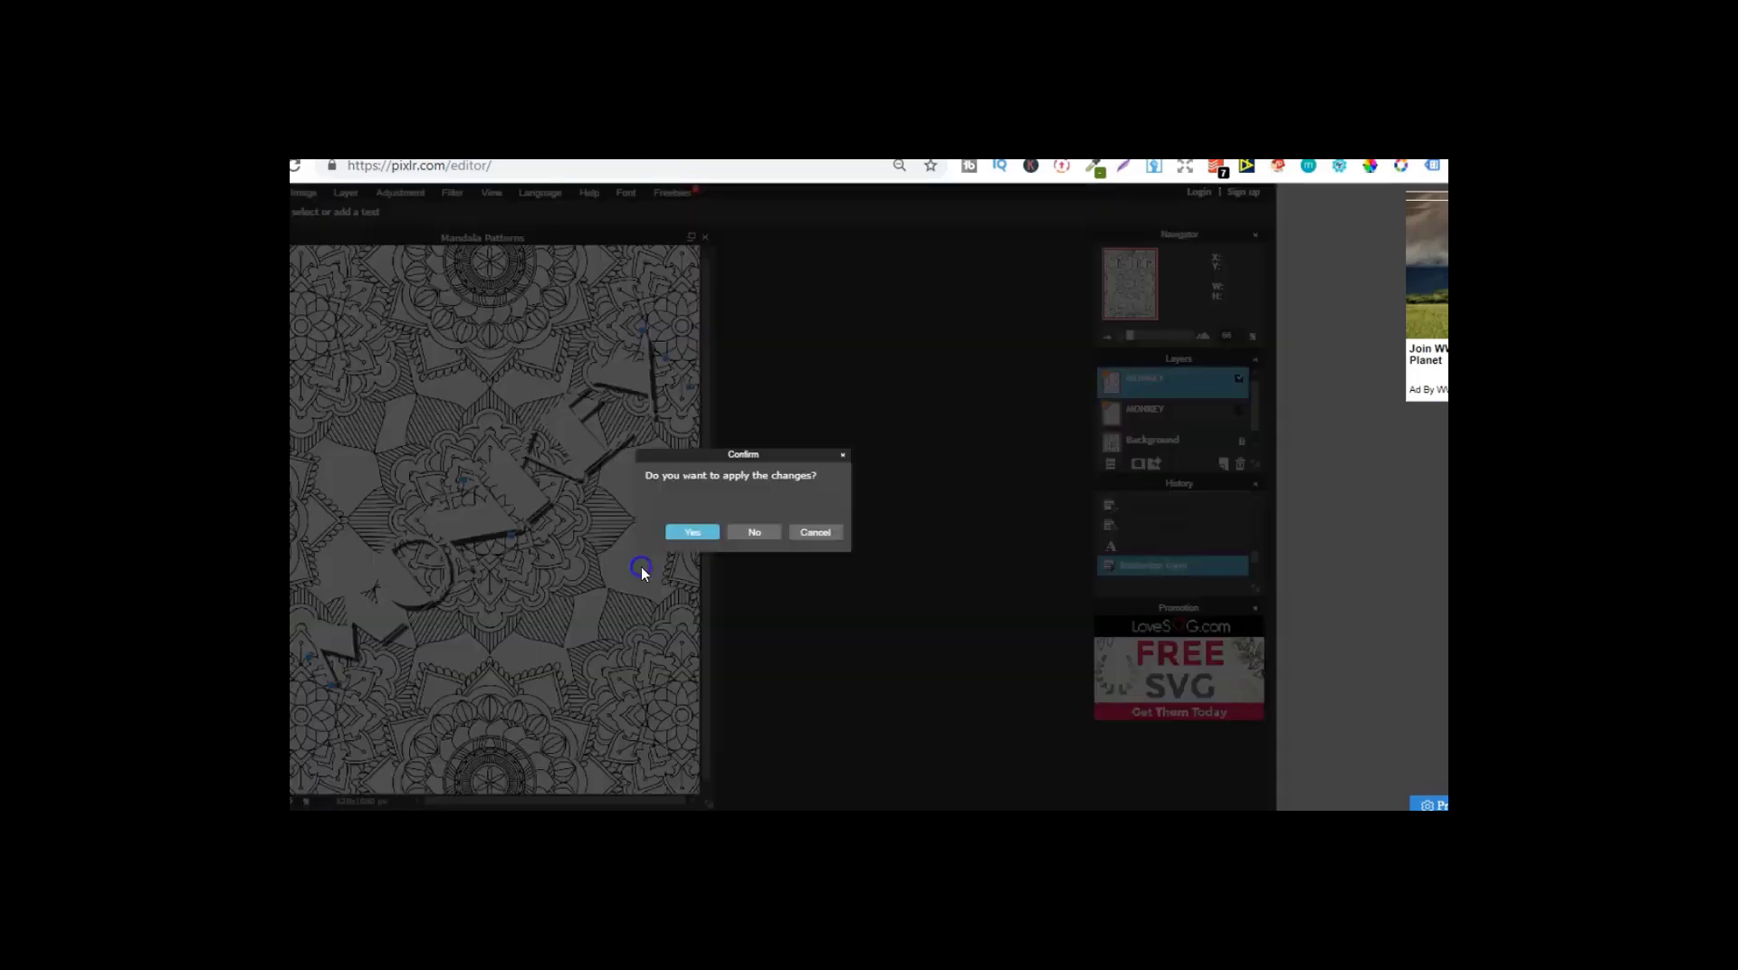
pyautogui.click(692, 533)
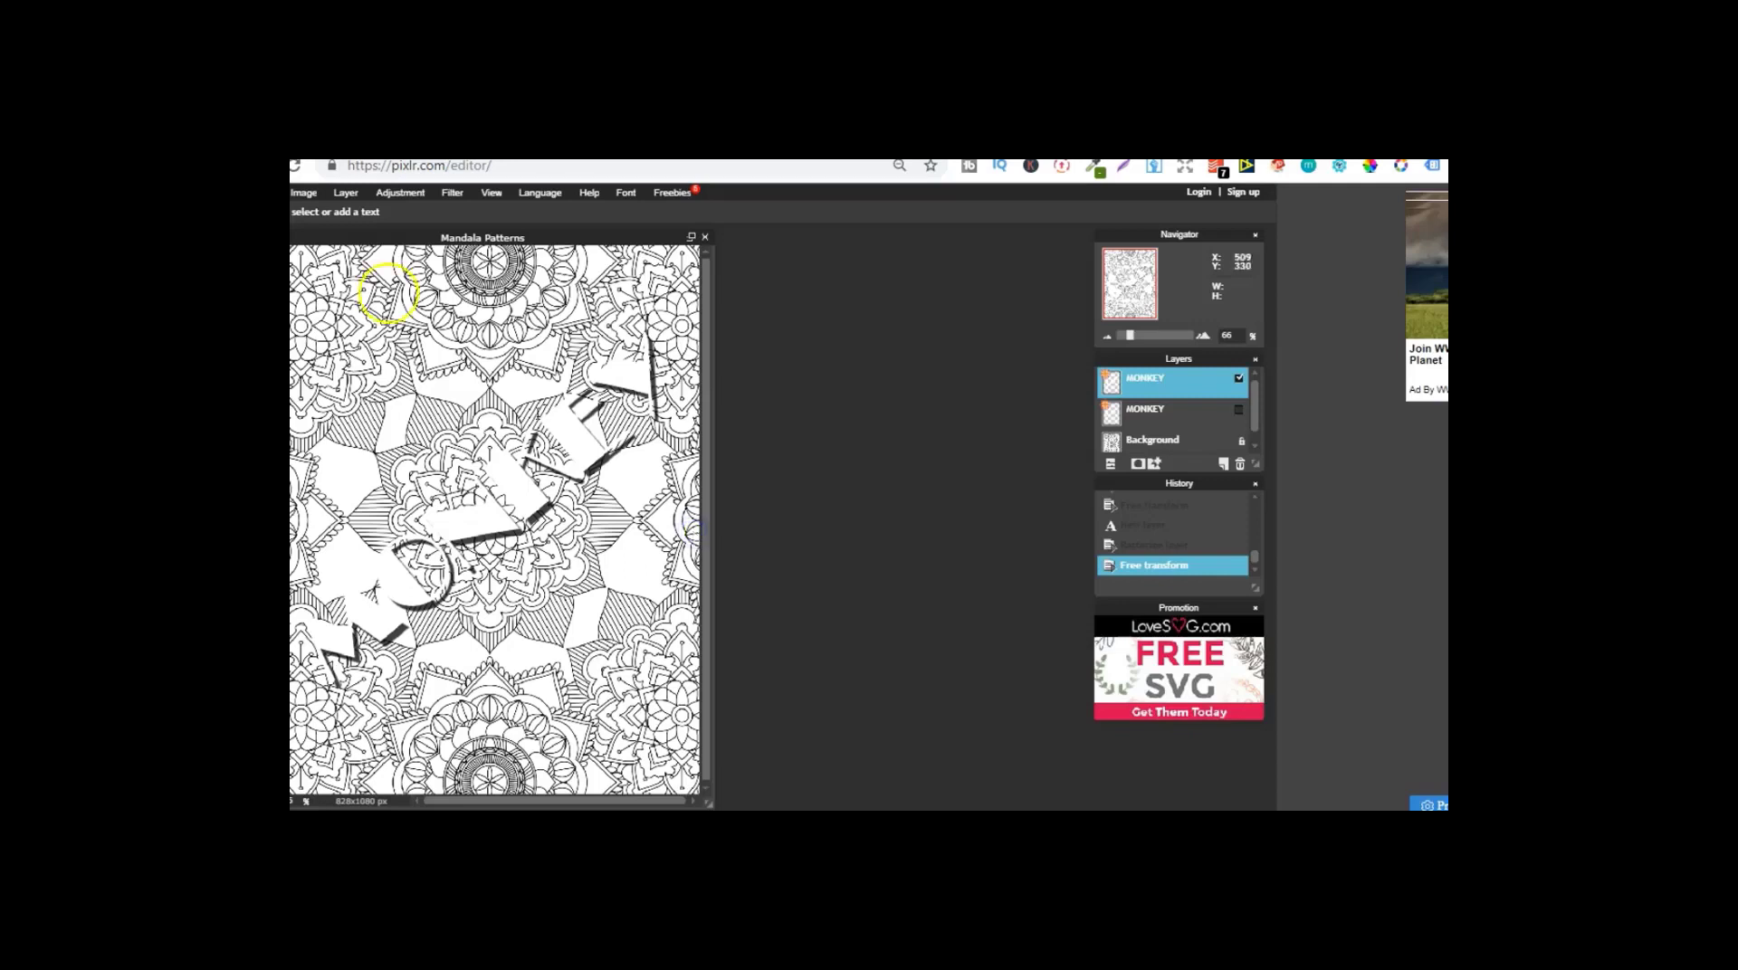
# Step: Save the image in PNG format as "Mandala Patterns" in the Downloads folder, replacing the existing file
pyautogui.click(290, 192)
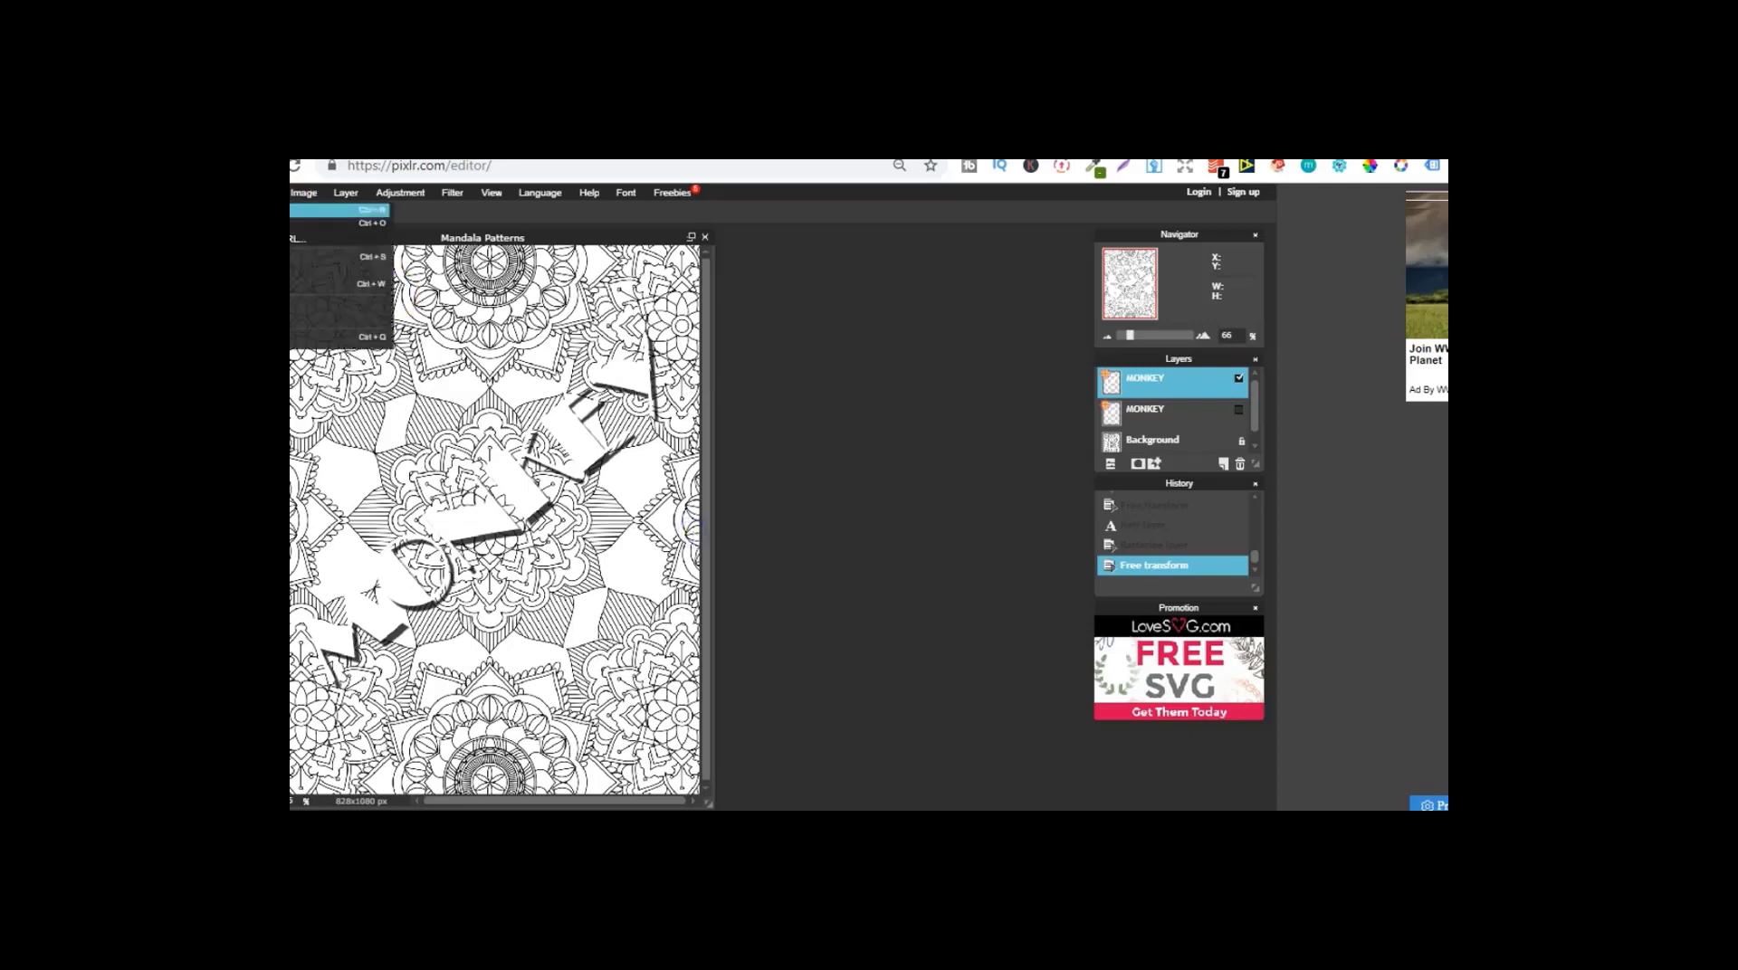
pyautogui.click(299, 257)
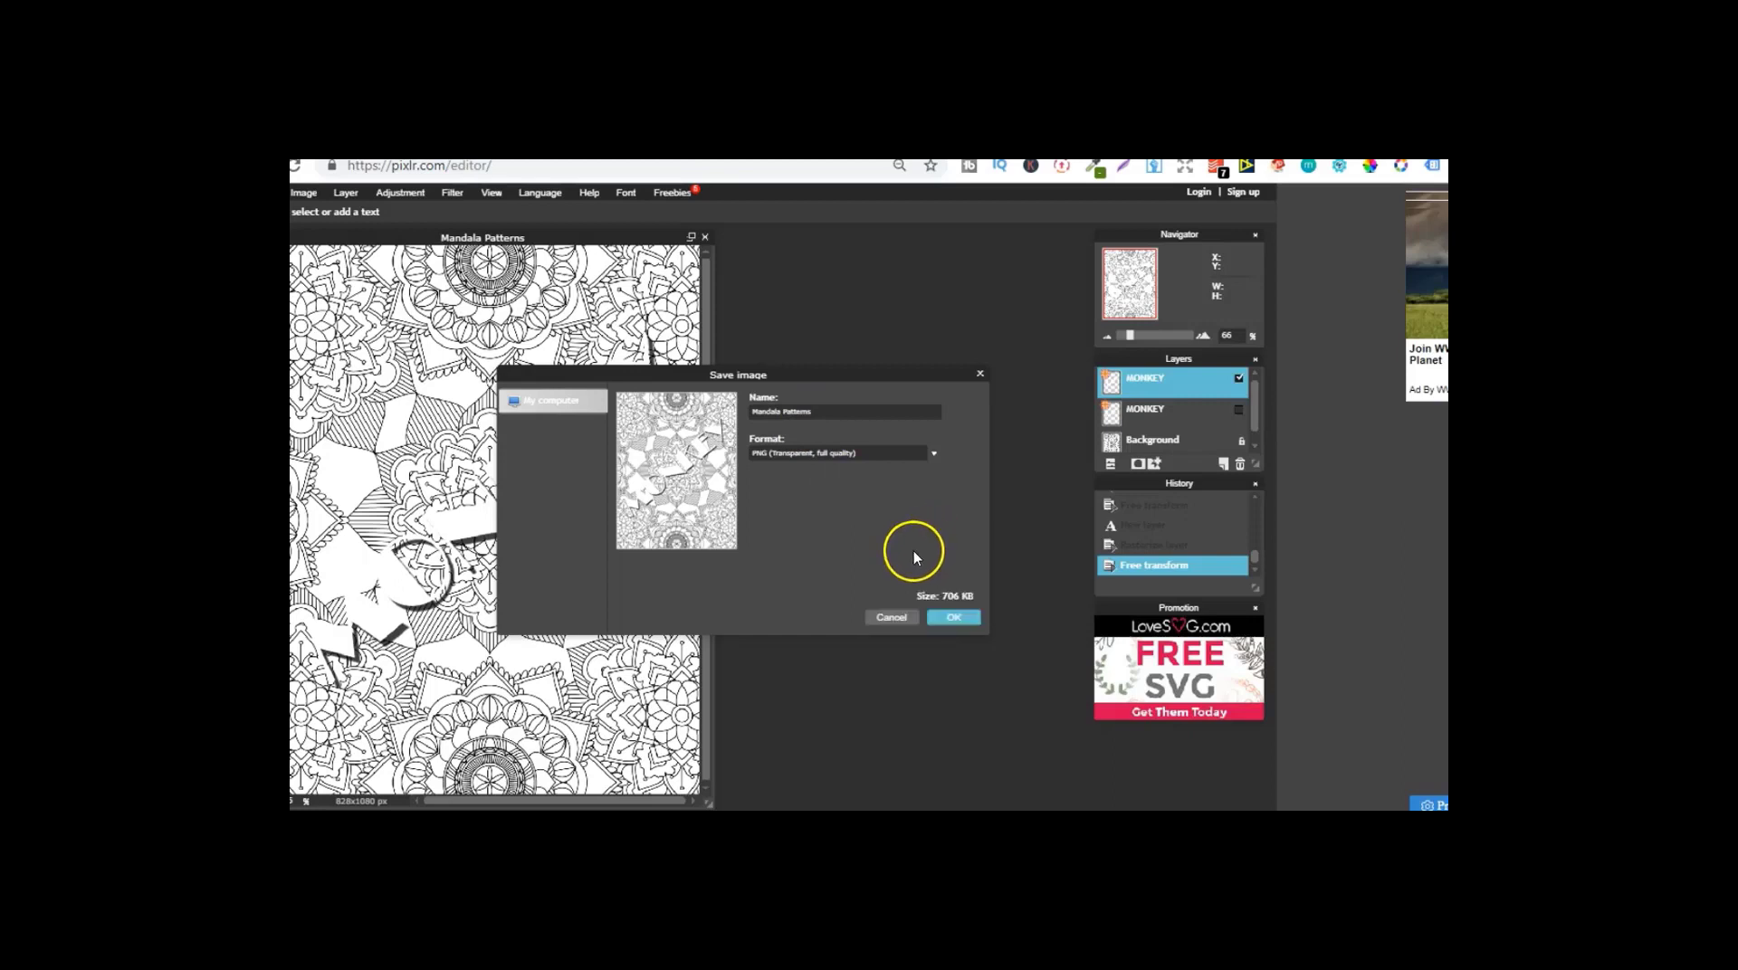
pyautogui.click(942, 619)
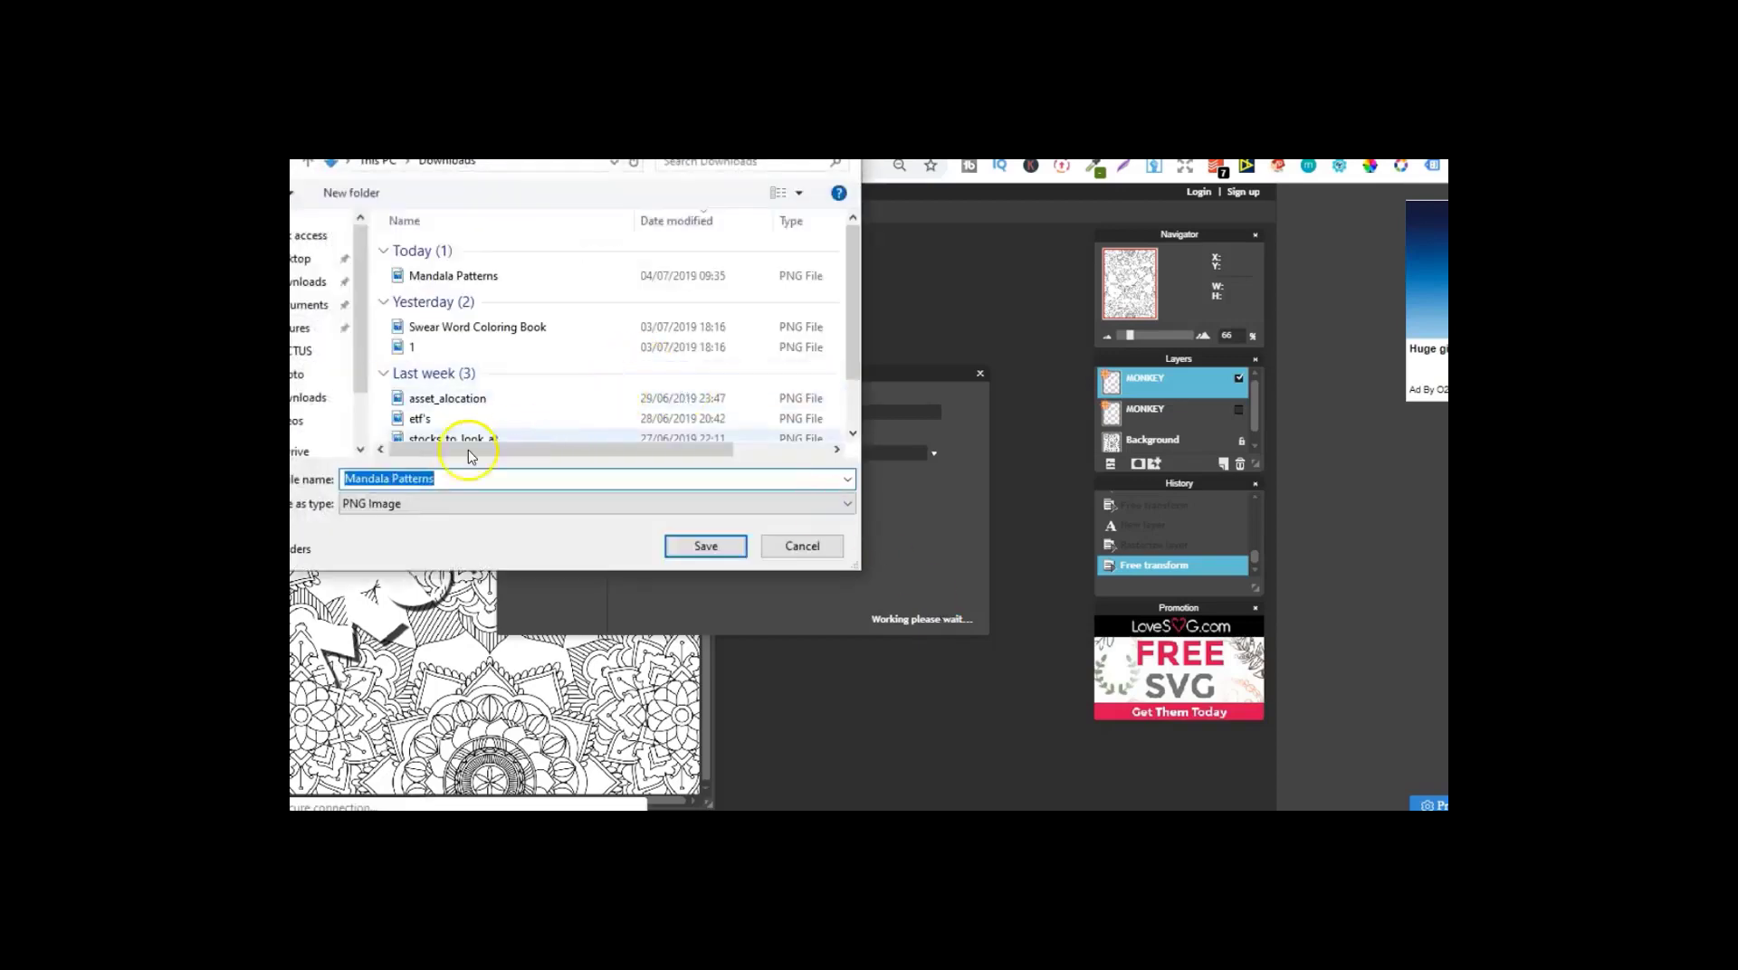
pyautogui.click(714, 544)
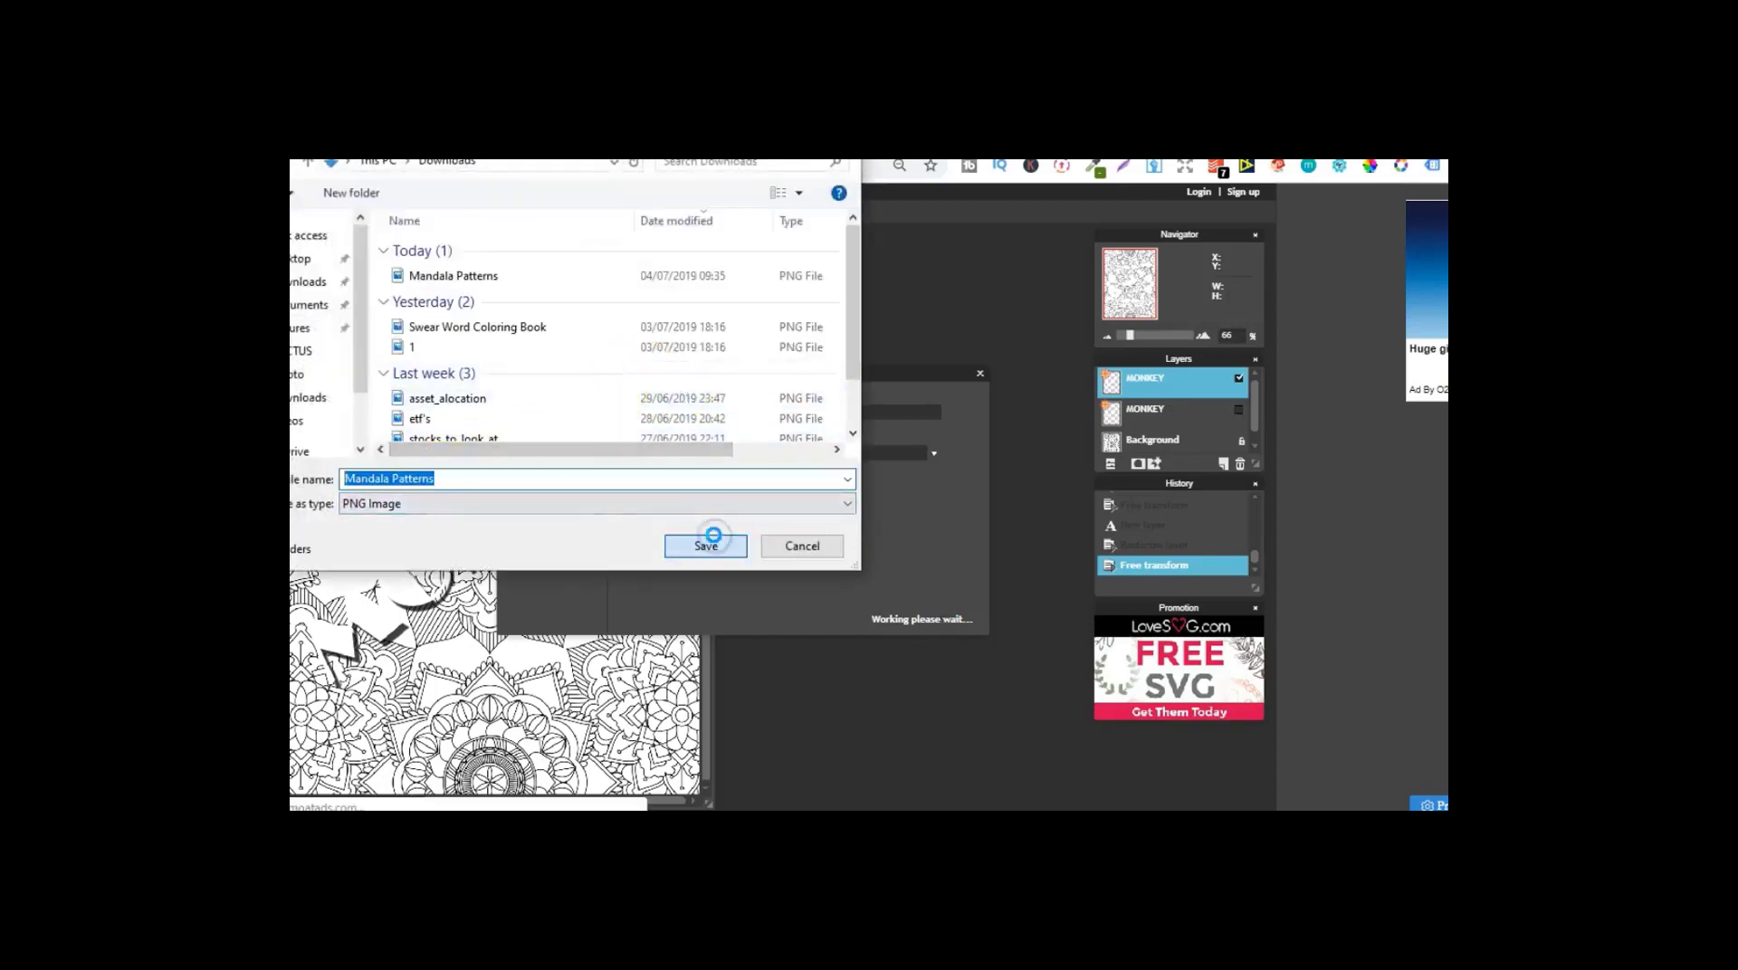
pyautogui.click(909, 481)
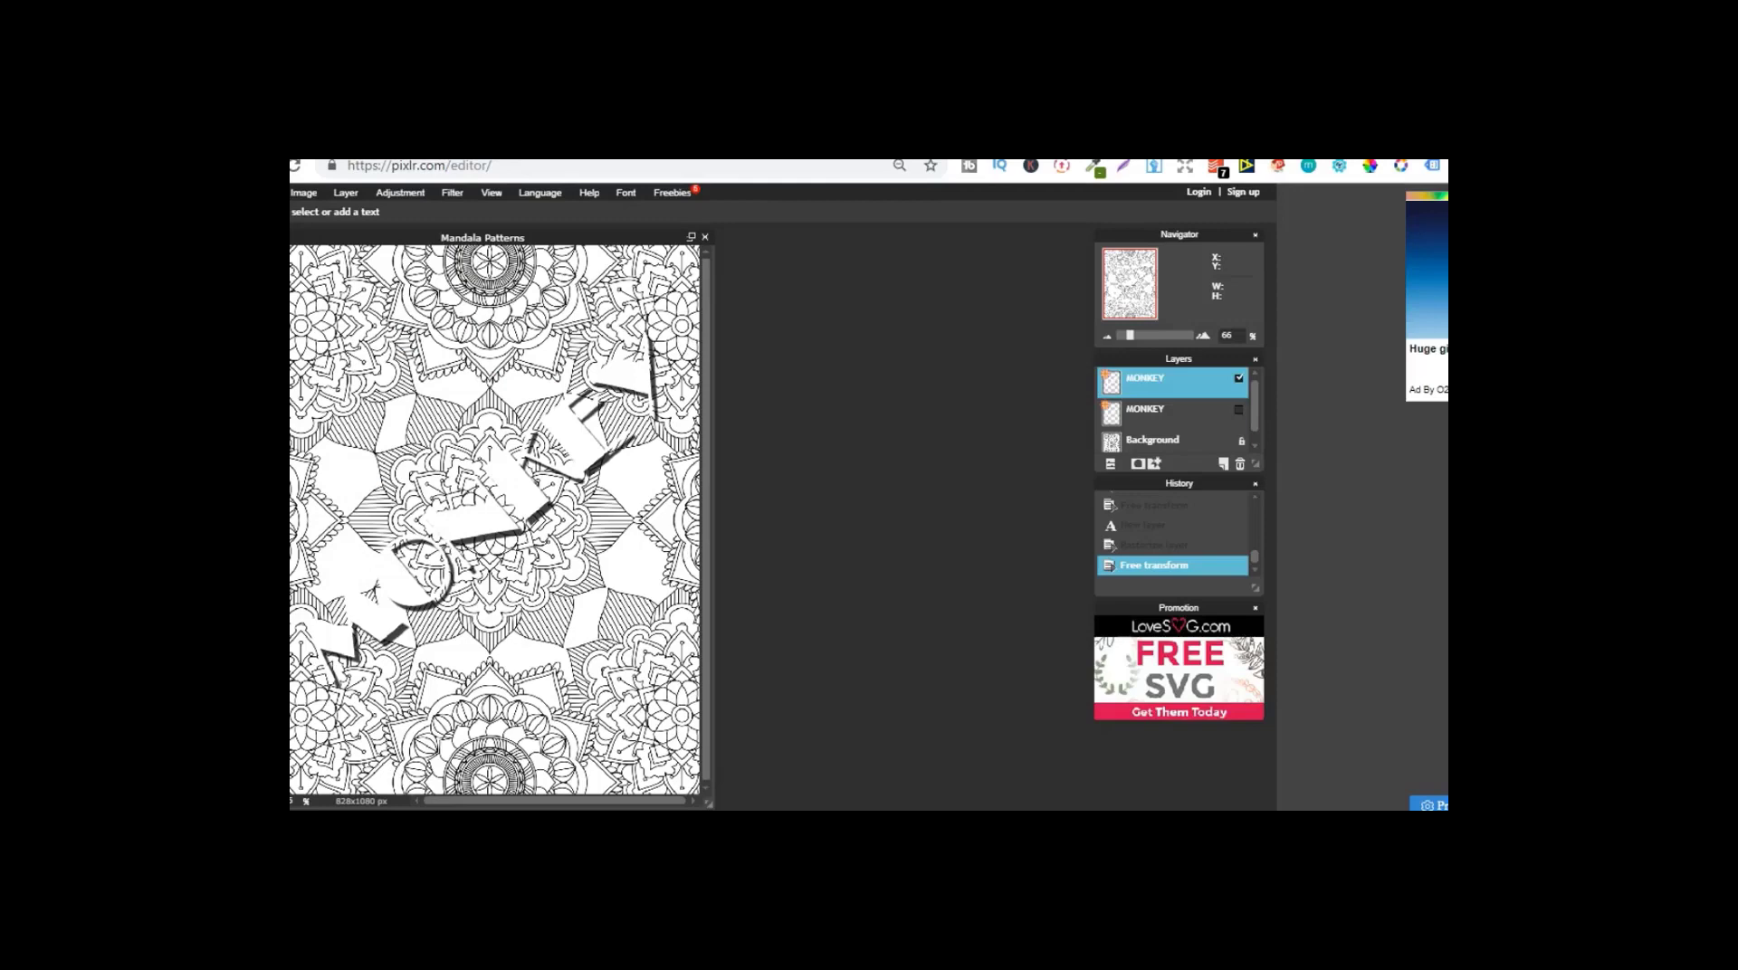
# Step: Open the saved Mandala Patterns PNG from the Downloads folder to check it, and close the image viewer
pyautogui.press('super+e')
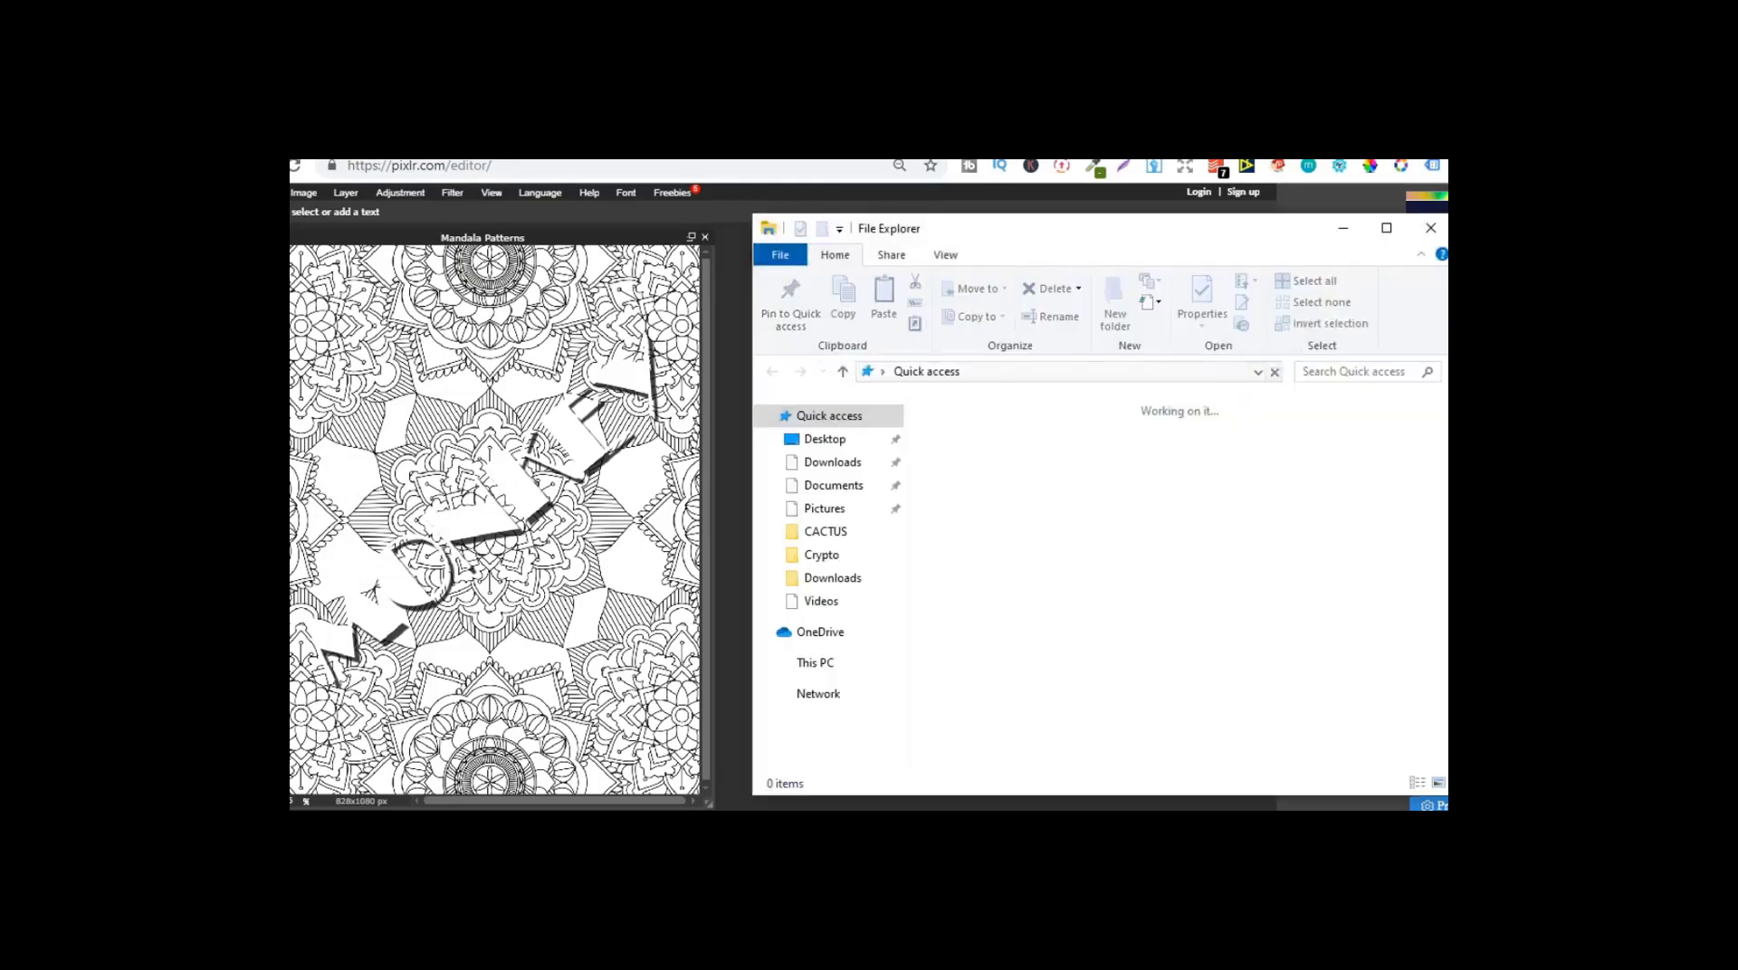
pyautogui.click(833, 463)
pyautogui.click(958, 462)
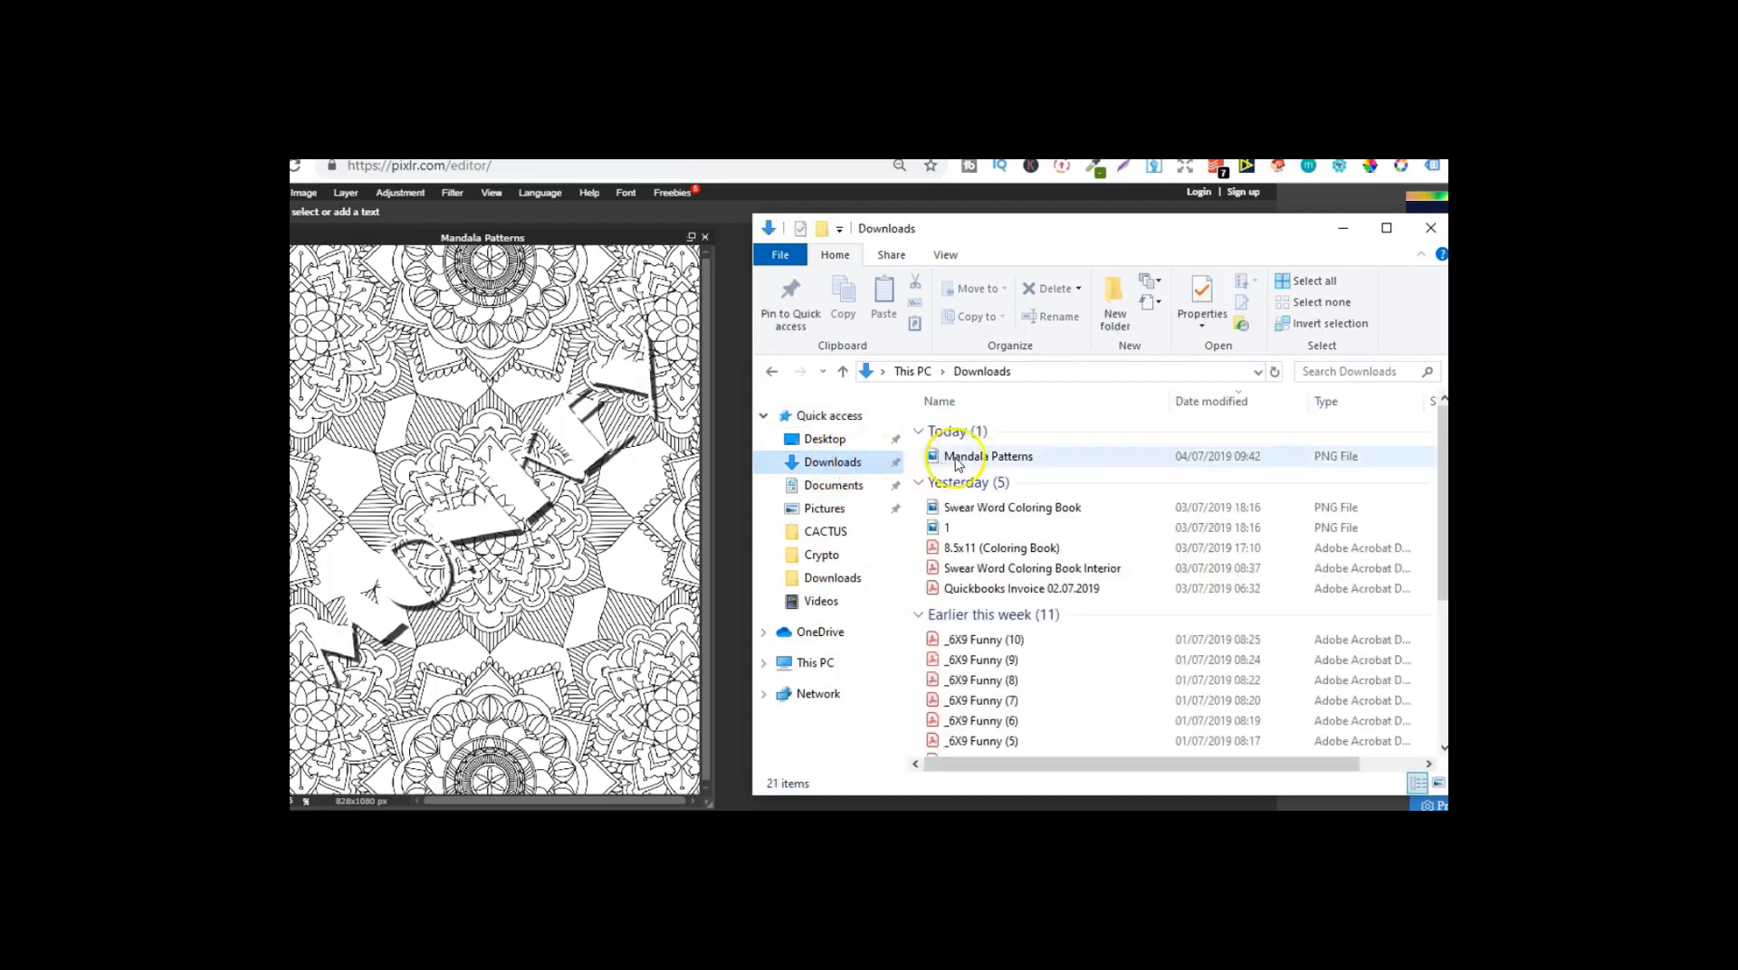
pyautogui.doubleClick(957, 461)
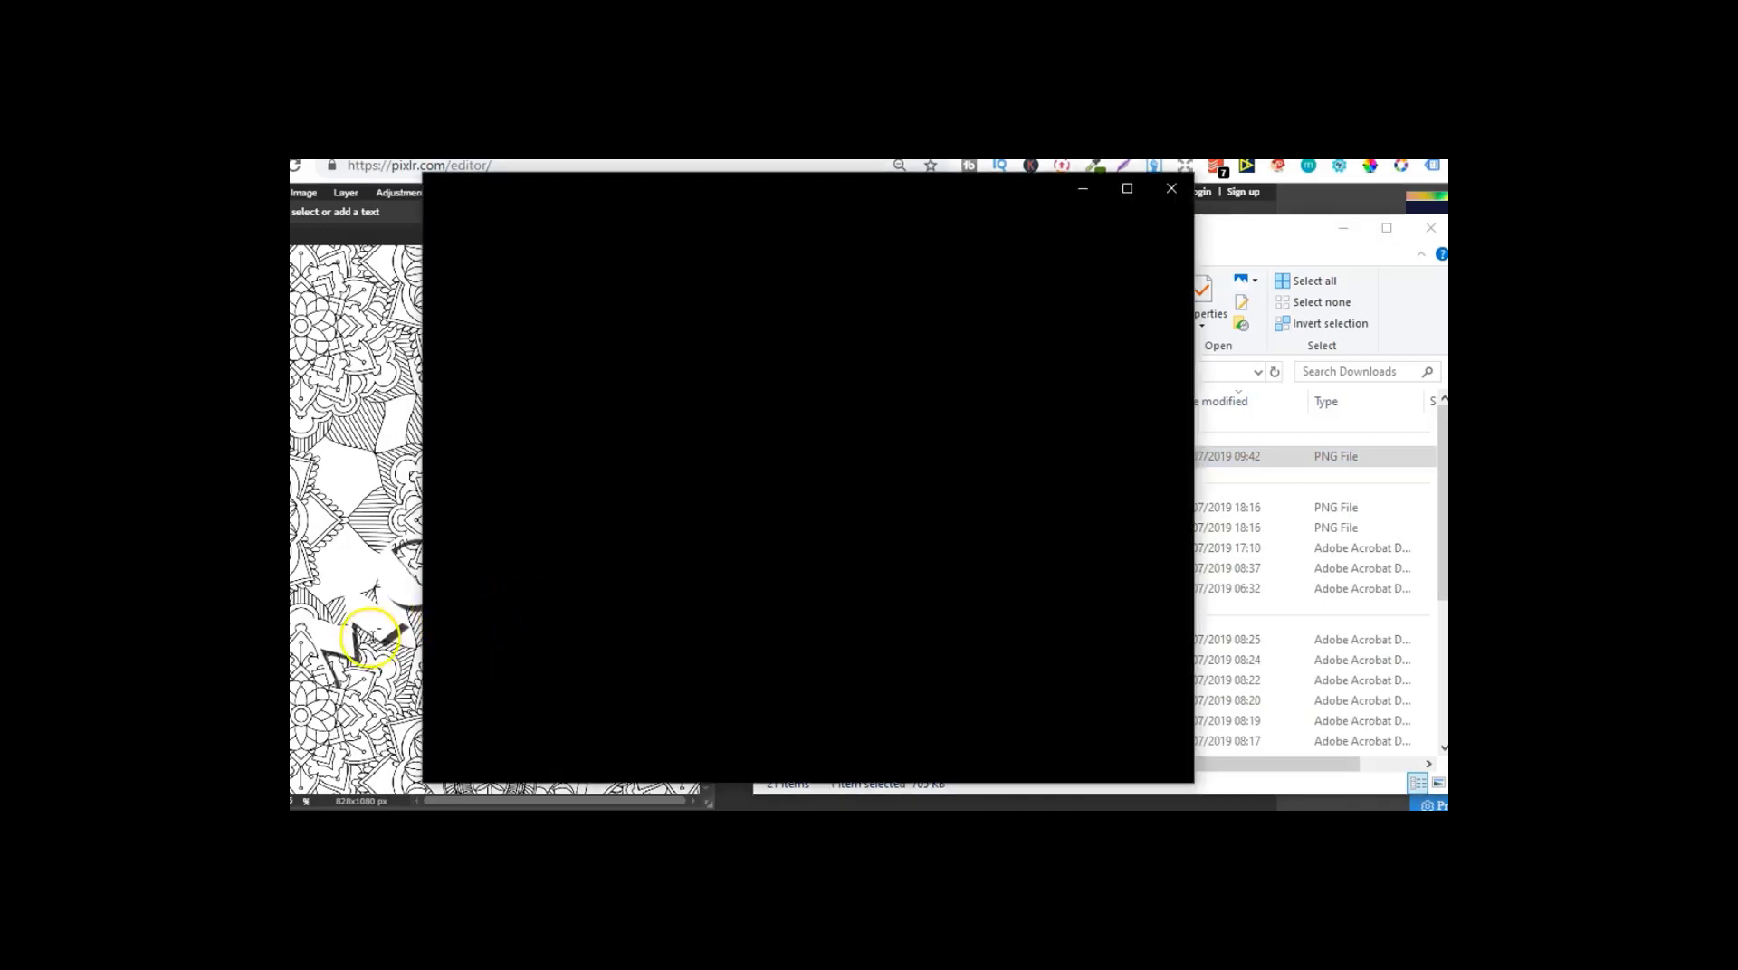
pyautogui.click(360, 620)
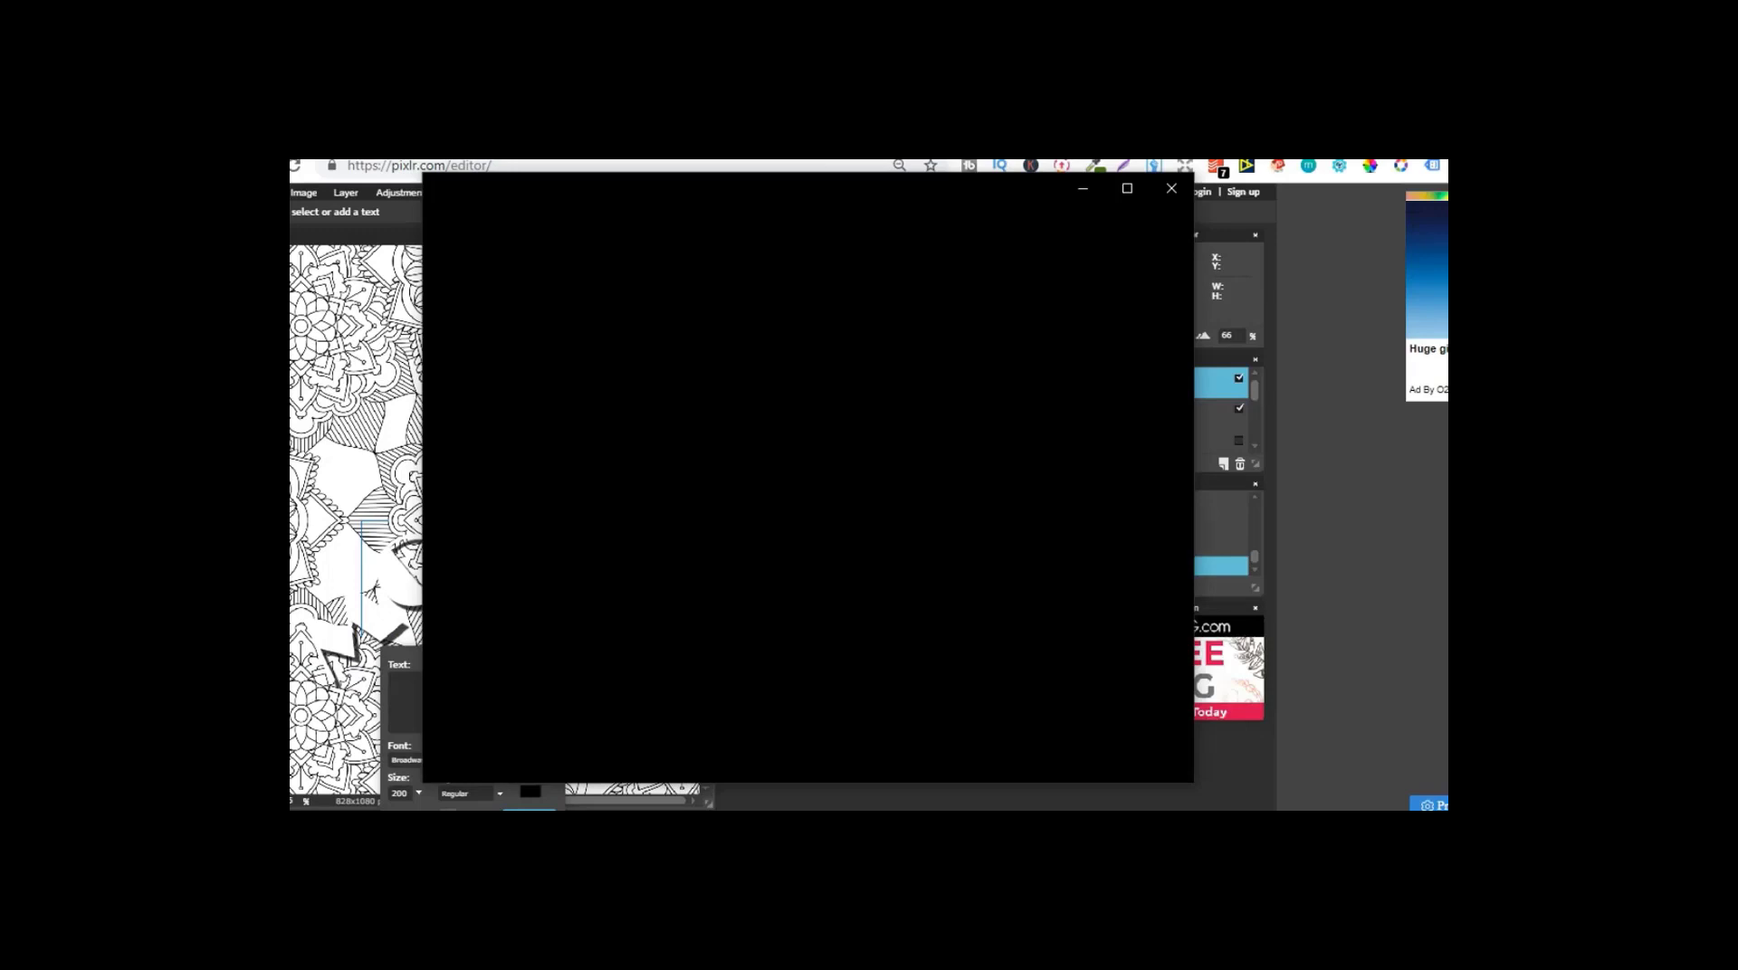
pyautogui.click(1169, 192)
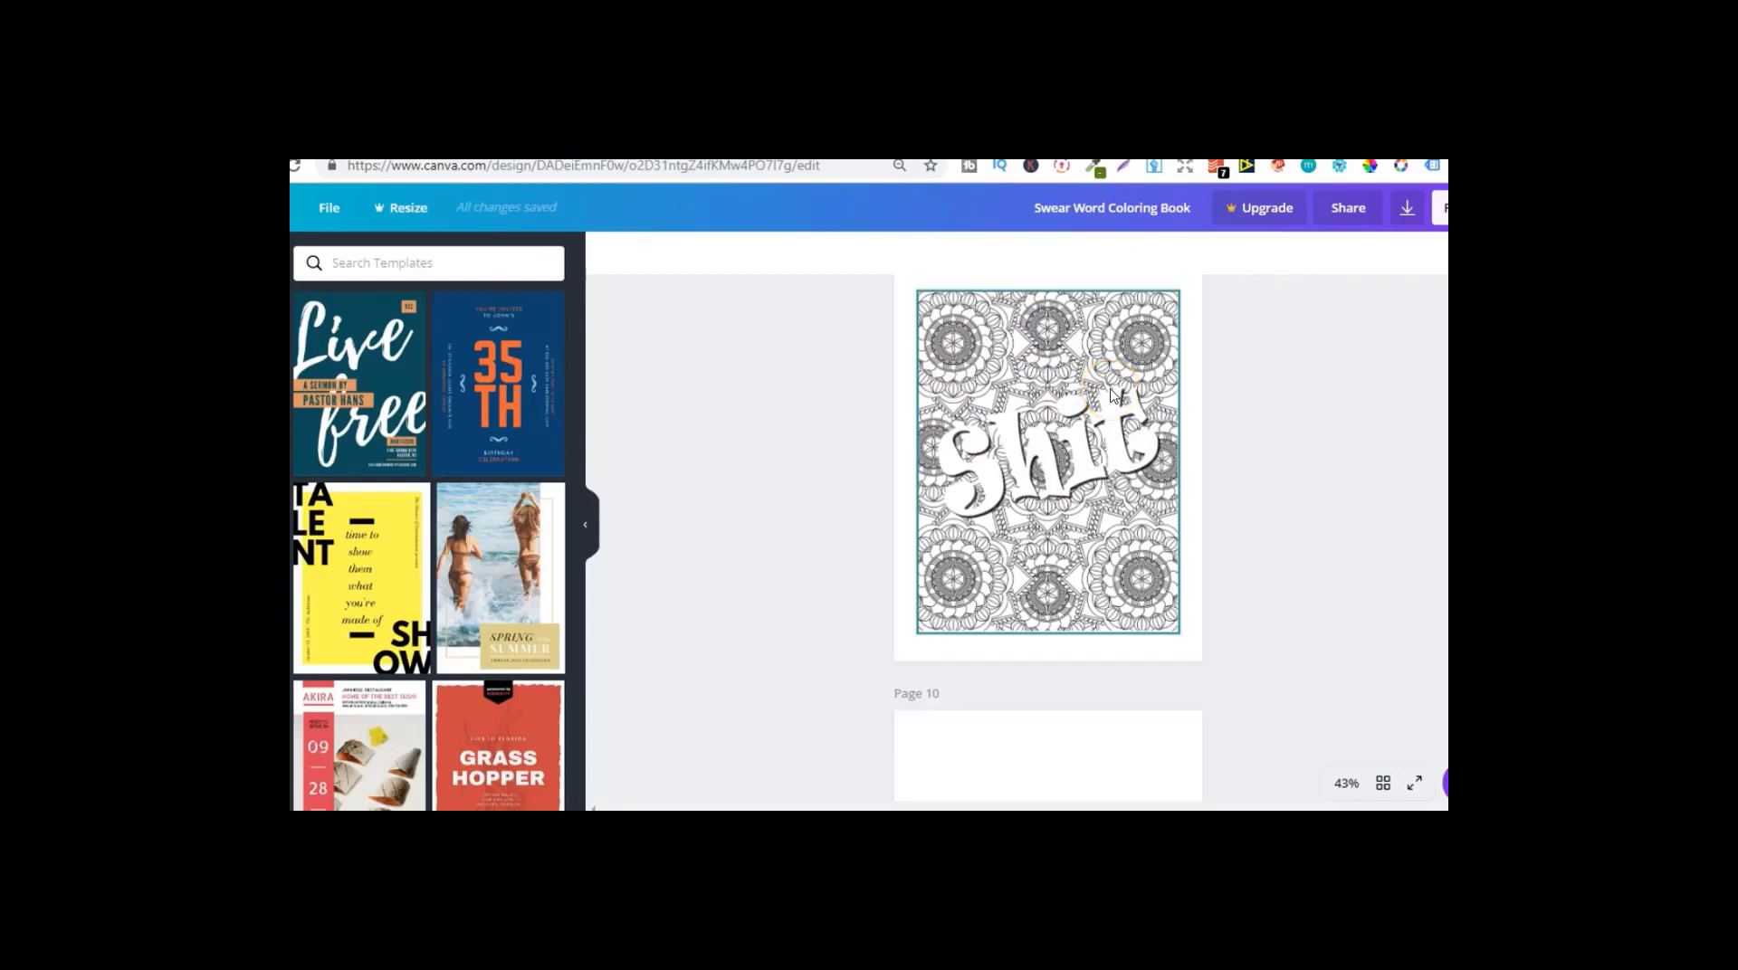
# Step: In Canva, check the Swear Word Coloring Book's page dimensions and go through its pages to the blank page 52
pyautogui.click(332, 208)
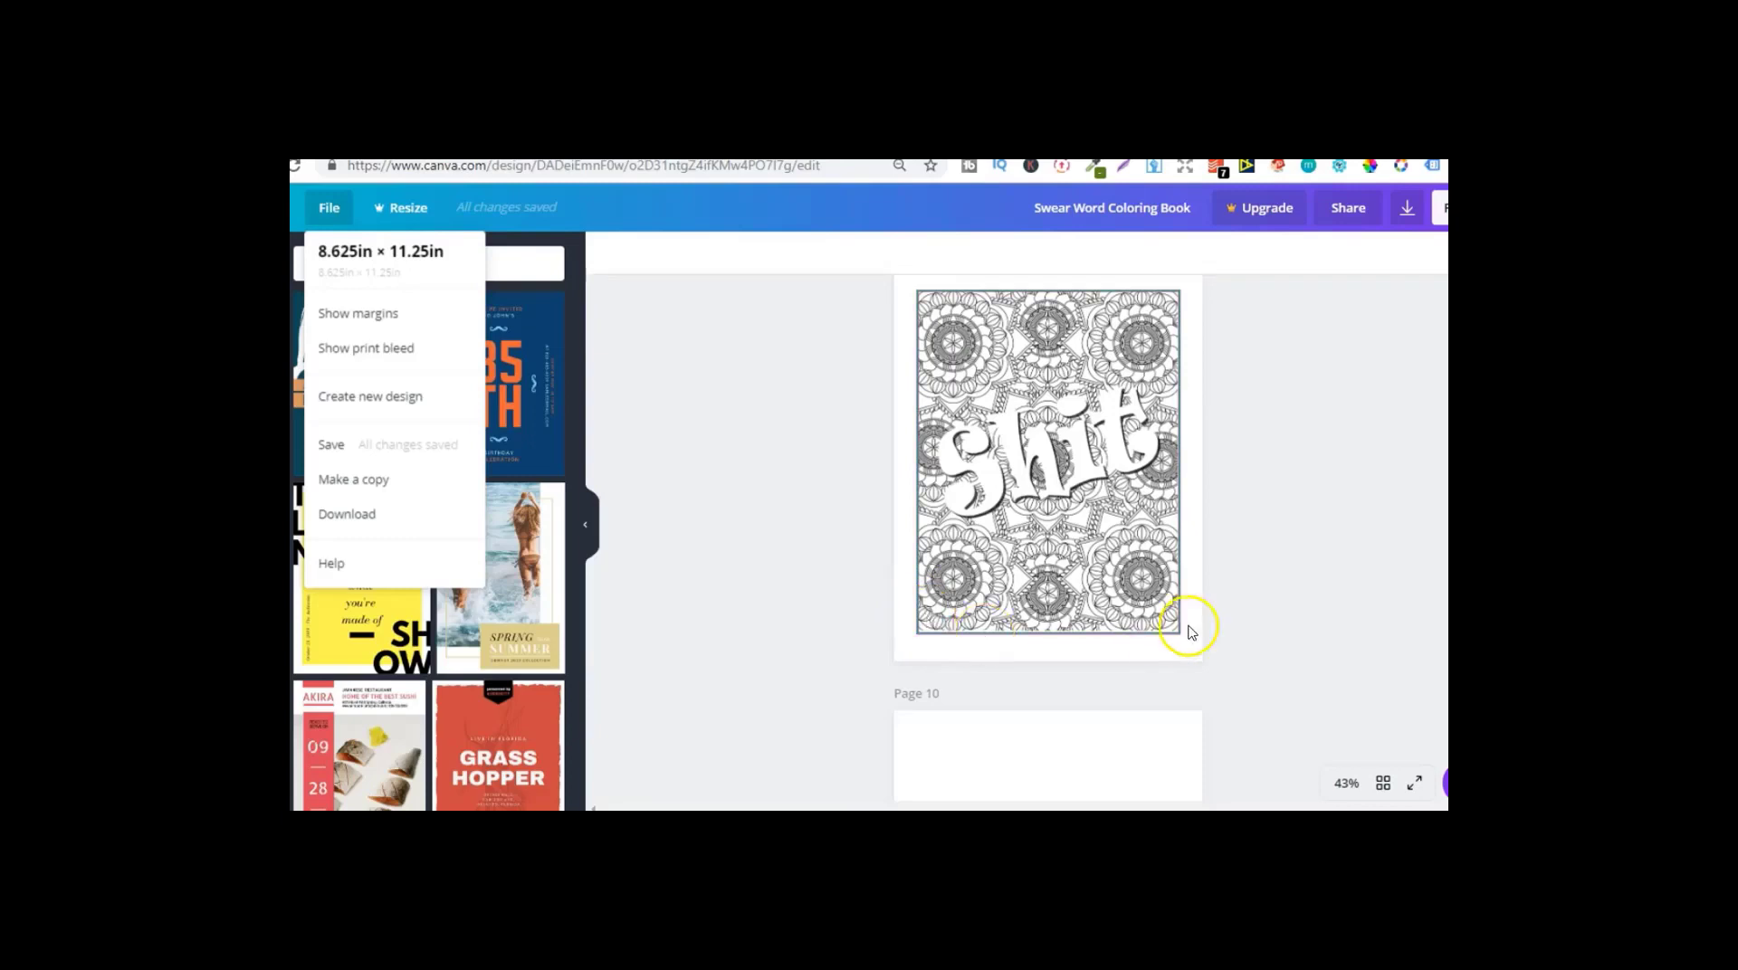
pyautogui.scroll(-5, 1047, 538)
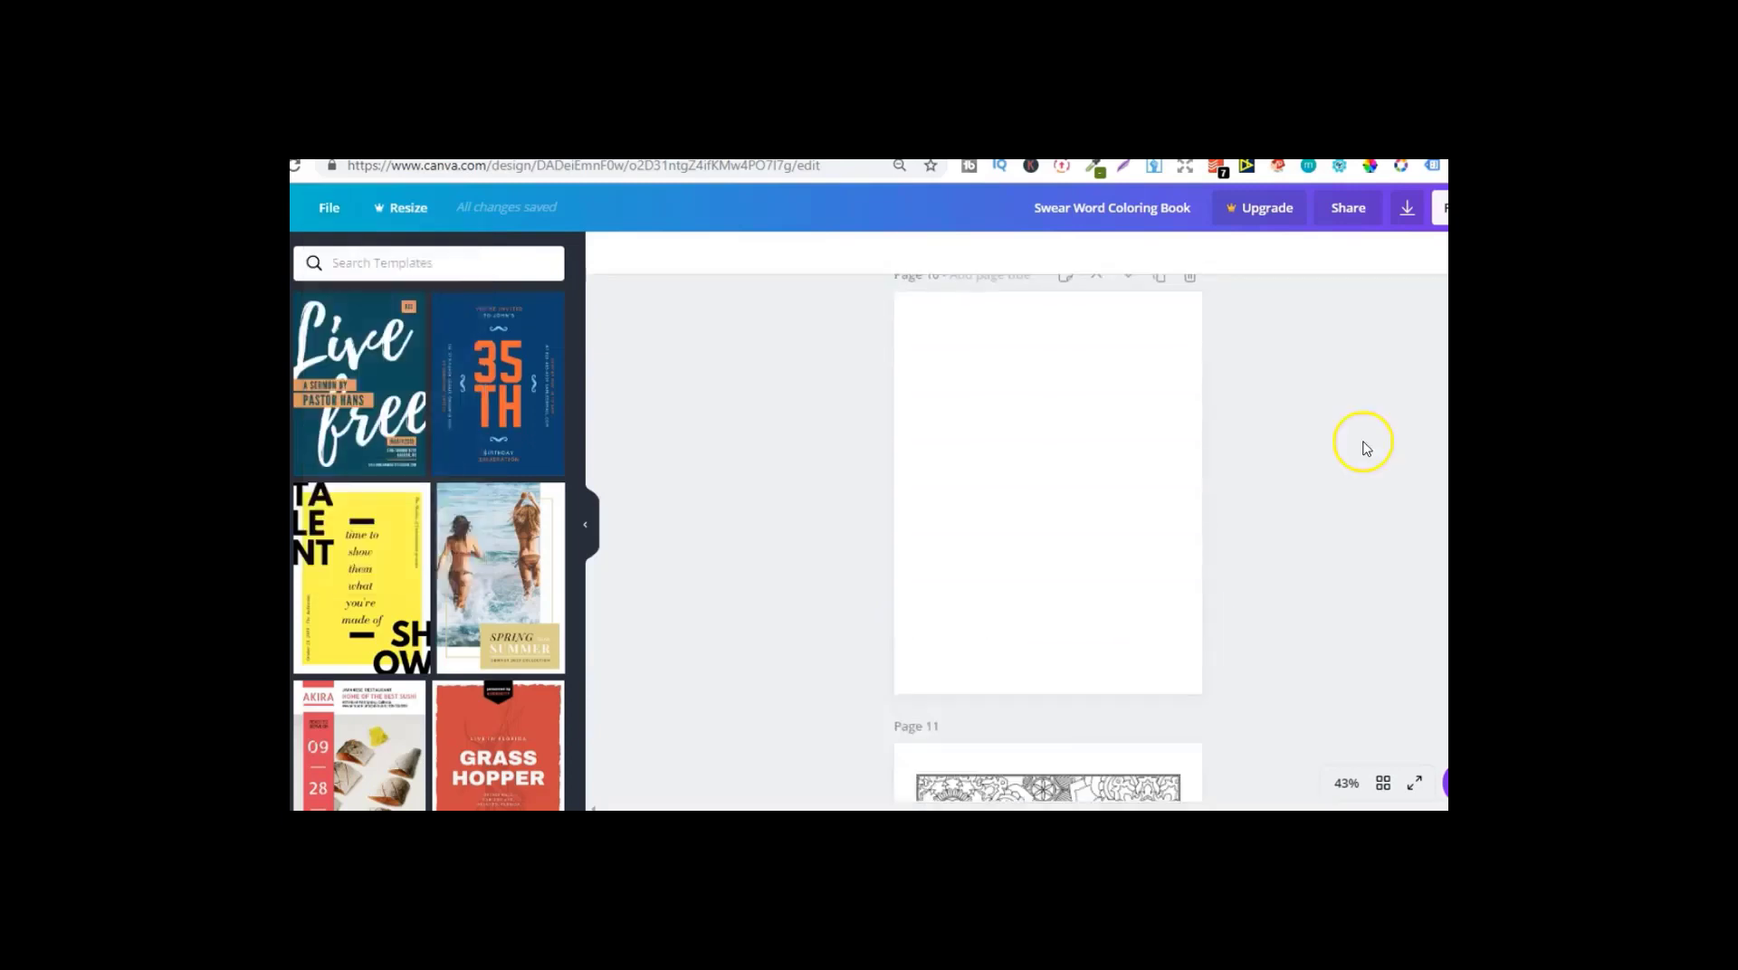
pyautogui.scroll(-20, 1047, 537)
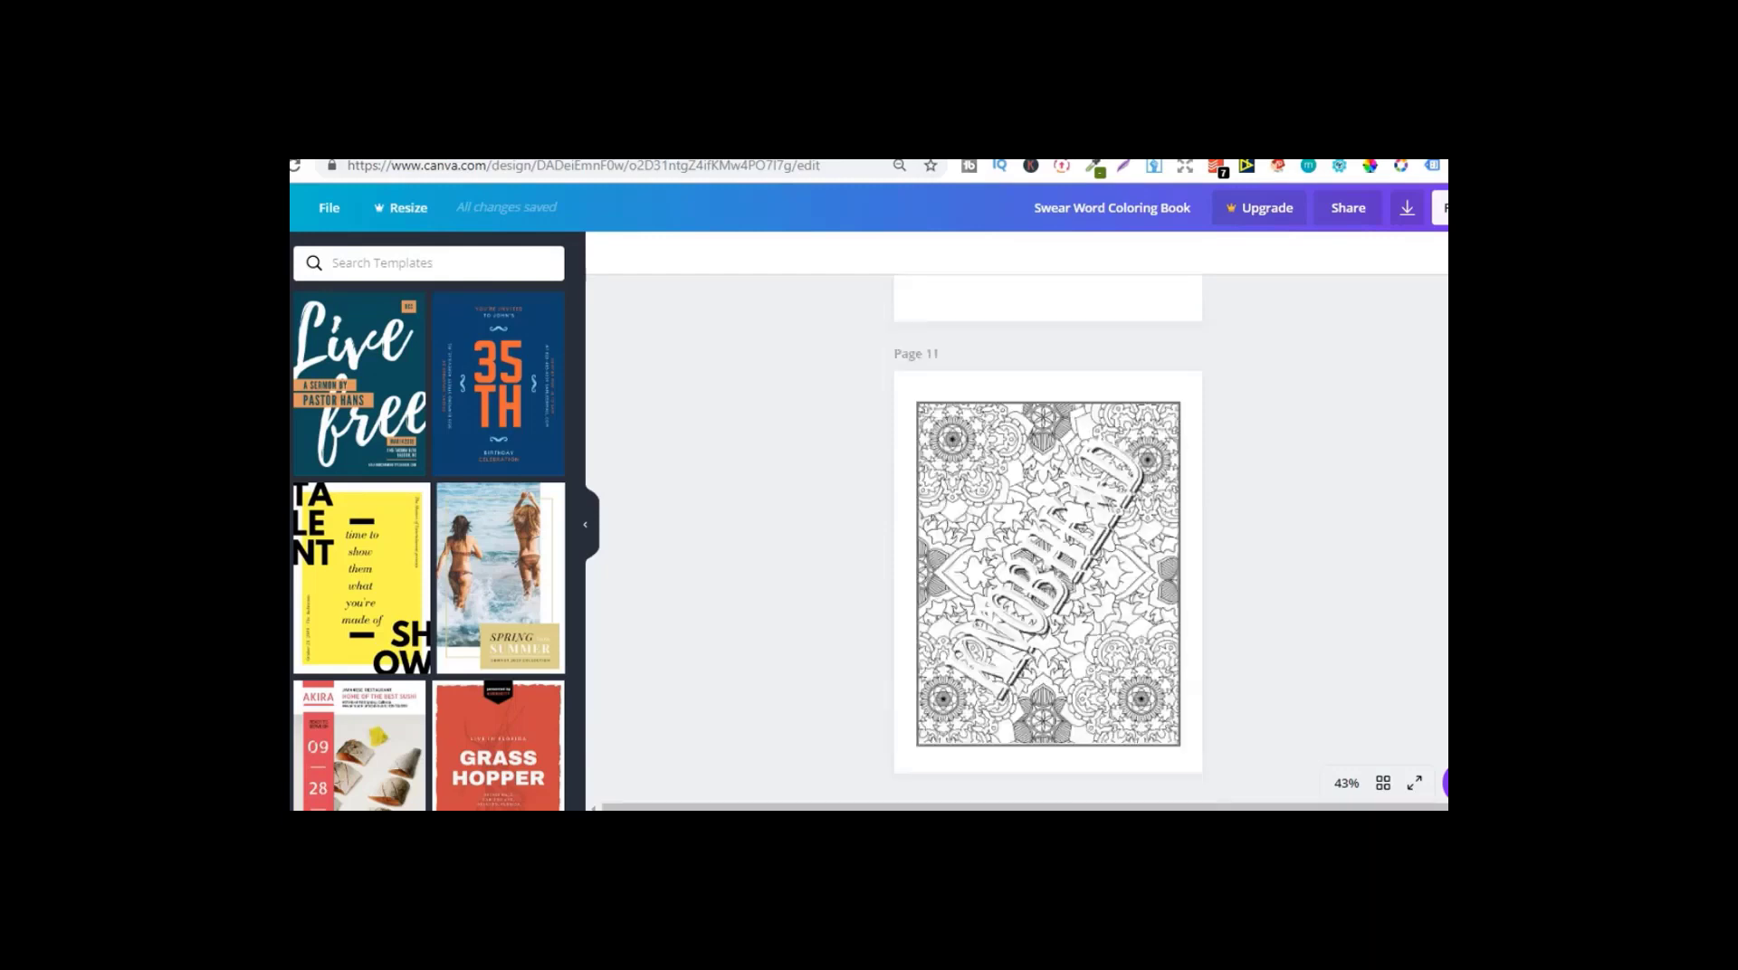
pyautogui.scroll(-12, 1048, 537)
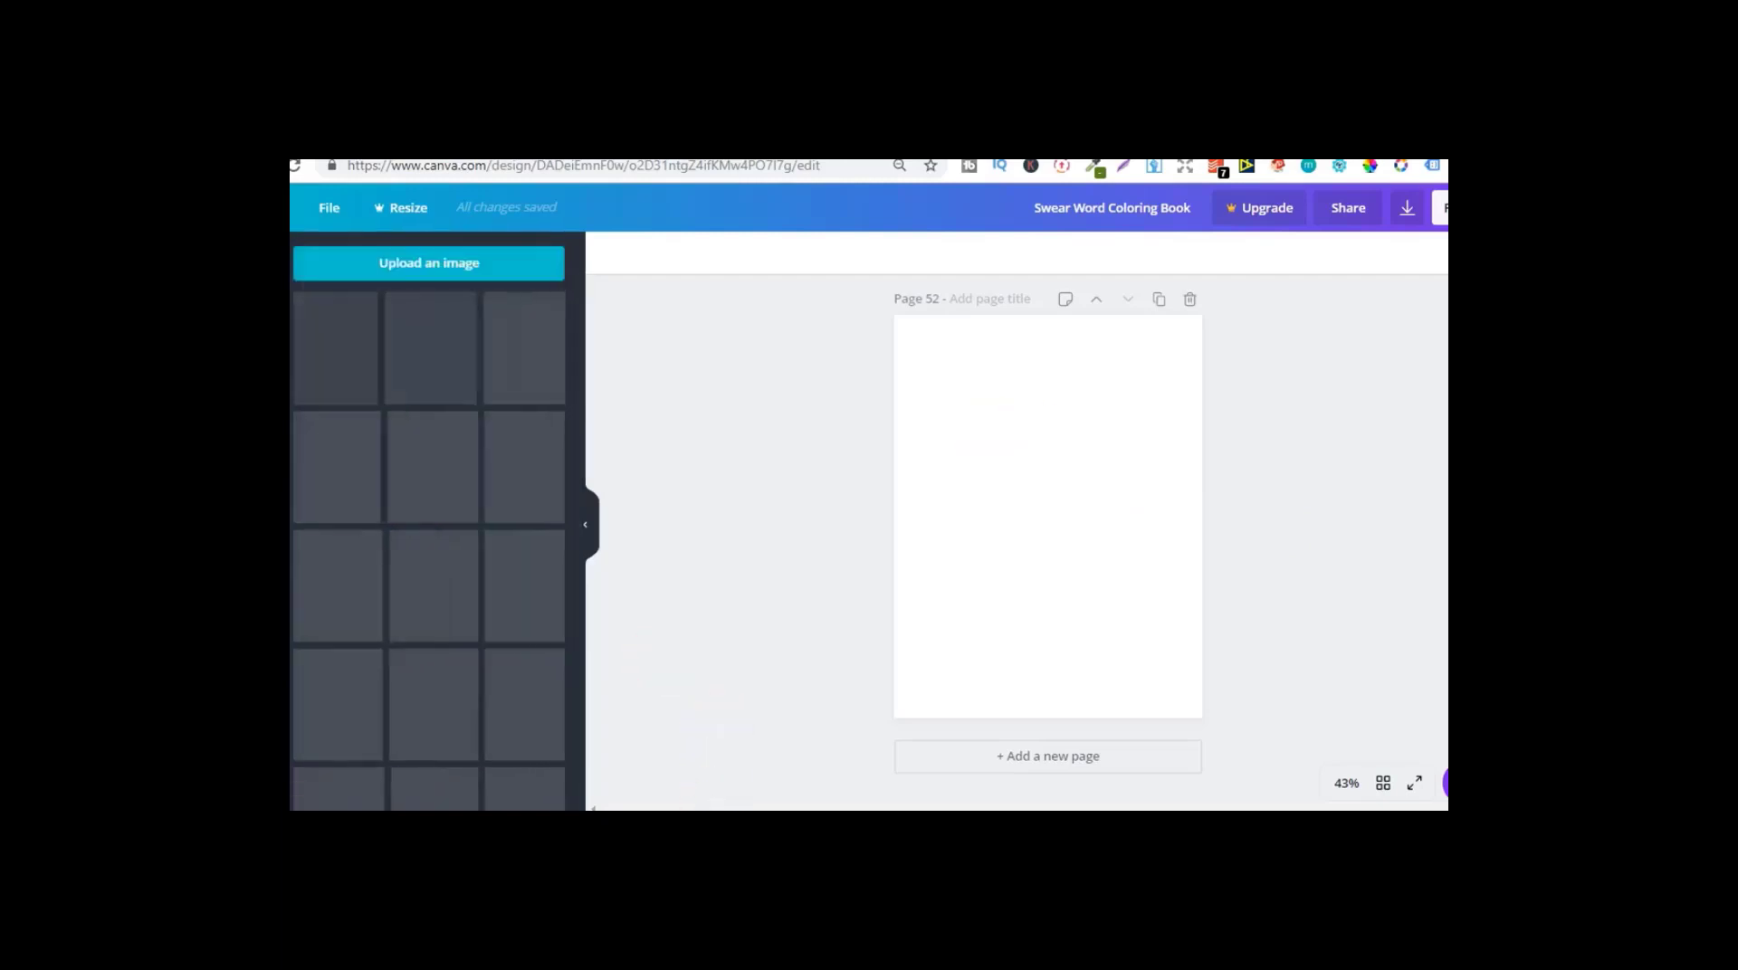
# Step: Upload the Mandala Patterns image from the Downloads folder and place it on page 52
pyautogui.hotkey('alt', 'Tab')
pyautogui.moveTo(1007, 462); pyautogui.dragTo(370, 380)
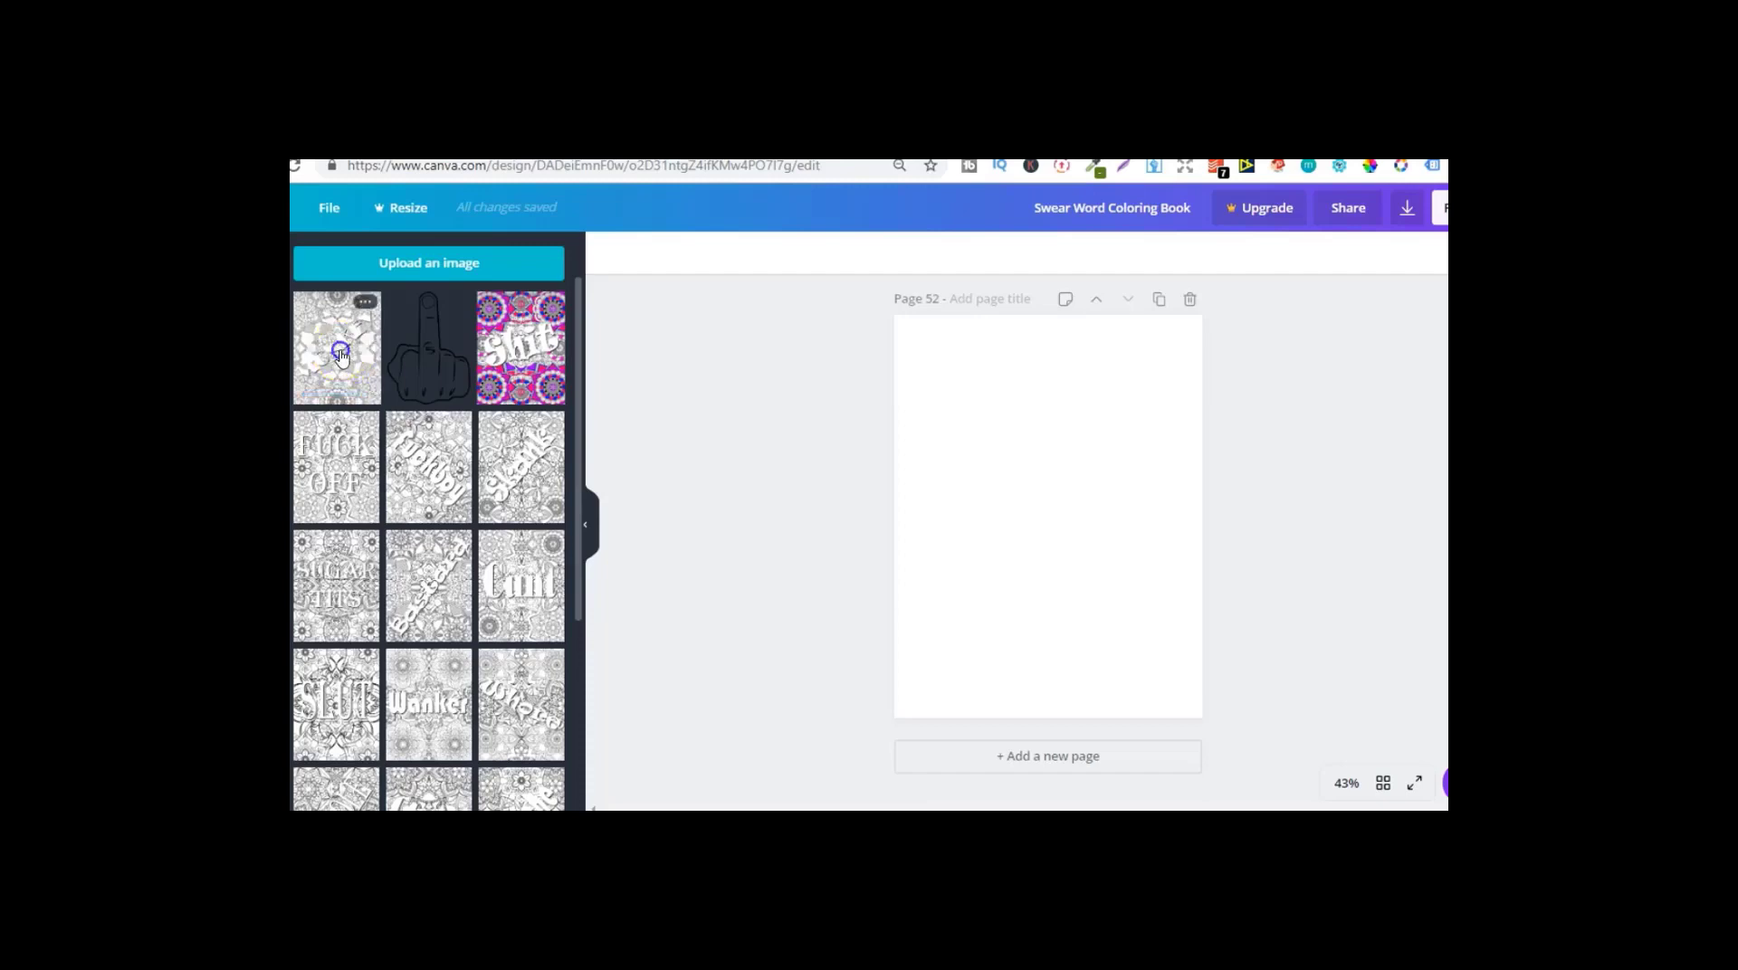
pyautogui.click(341, 354)
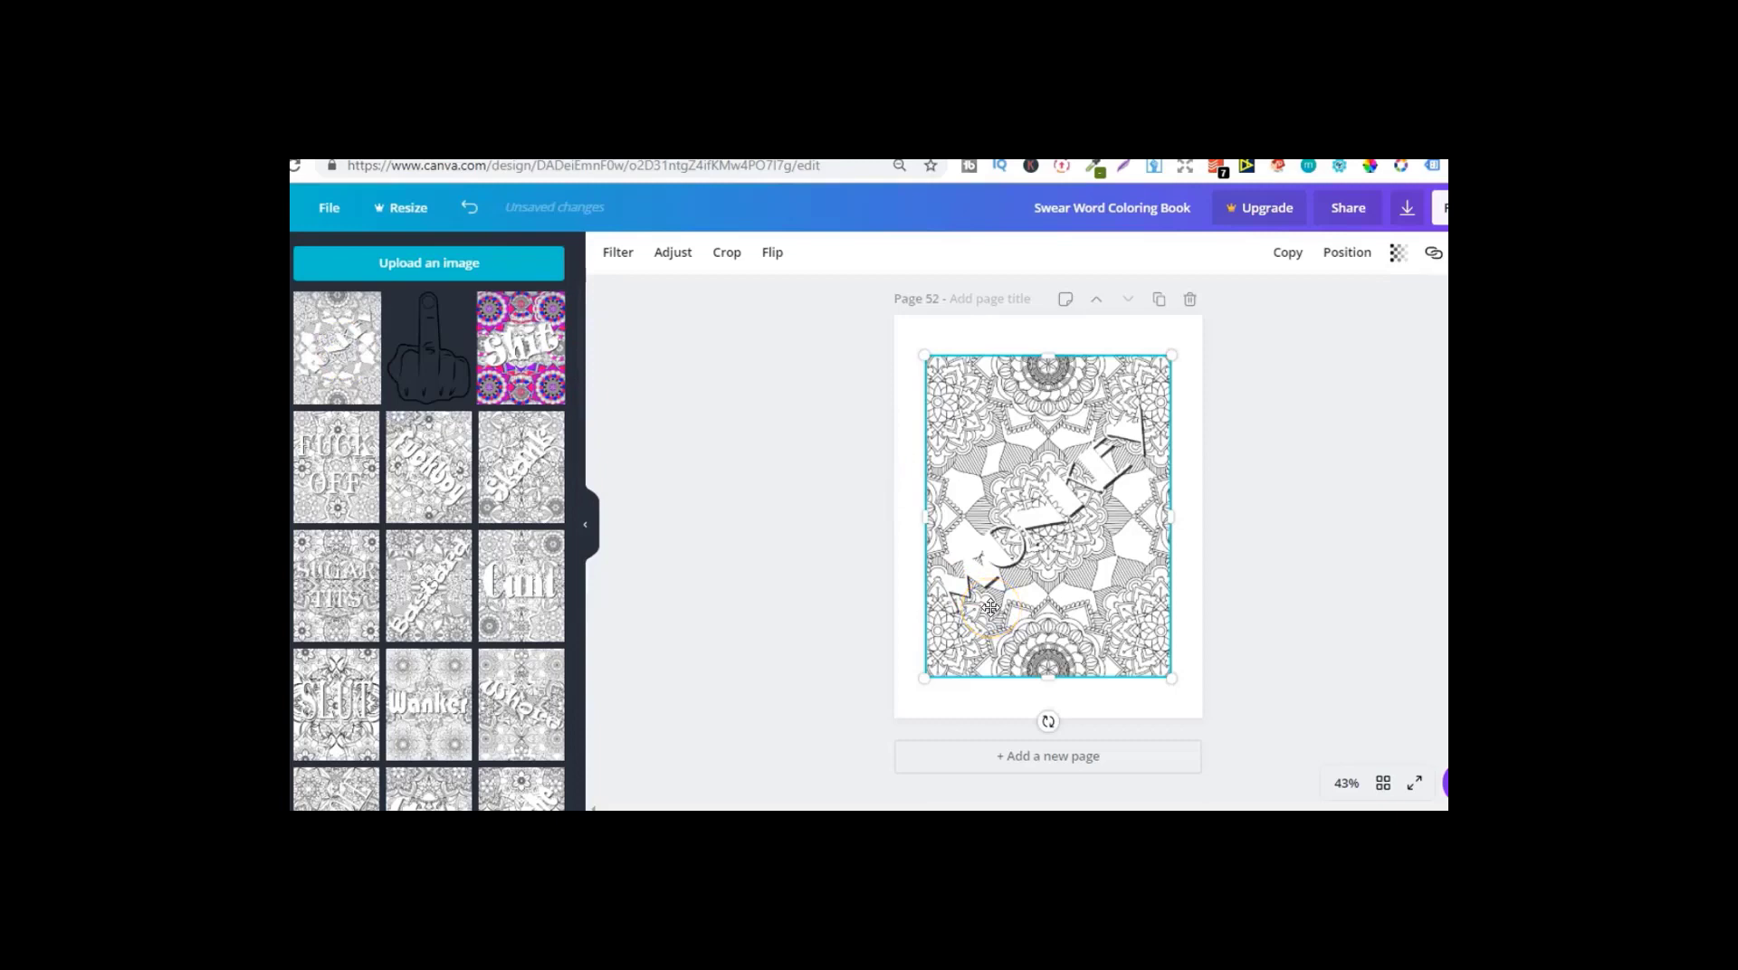
# Step: Enlarge the MONKEY mandala image from opposite corners until it fills the whole of page 52
pyautogui.moveTo(917, 695); pyautogui.dragTo(893, 721)
pyautogui.moveTo(1178, 356); pyautogui.dragTo(1208, 318)
pyautogui.click(1297, 409)
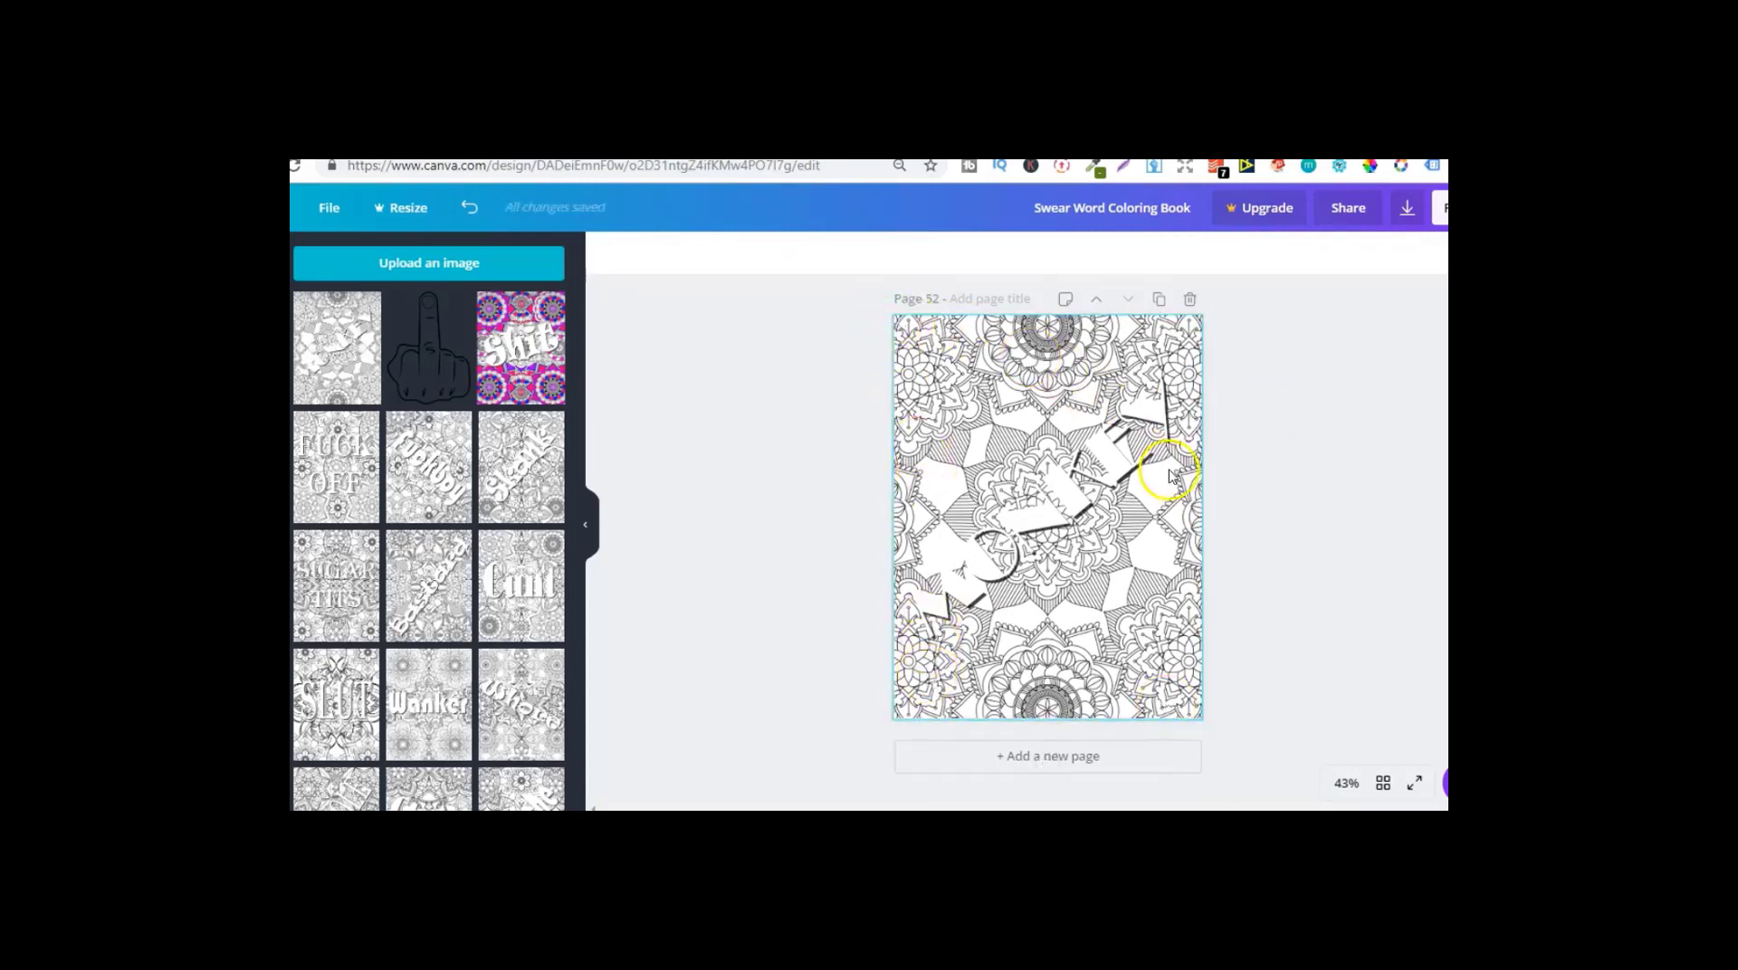
# Step: Check the page dimensions and shrink the MONKEY image to leave an even white margin around it
pyautogui.click(328, 207)
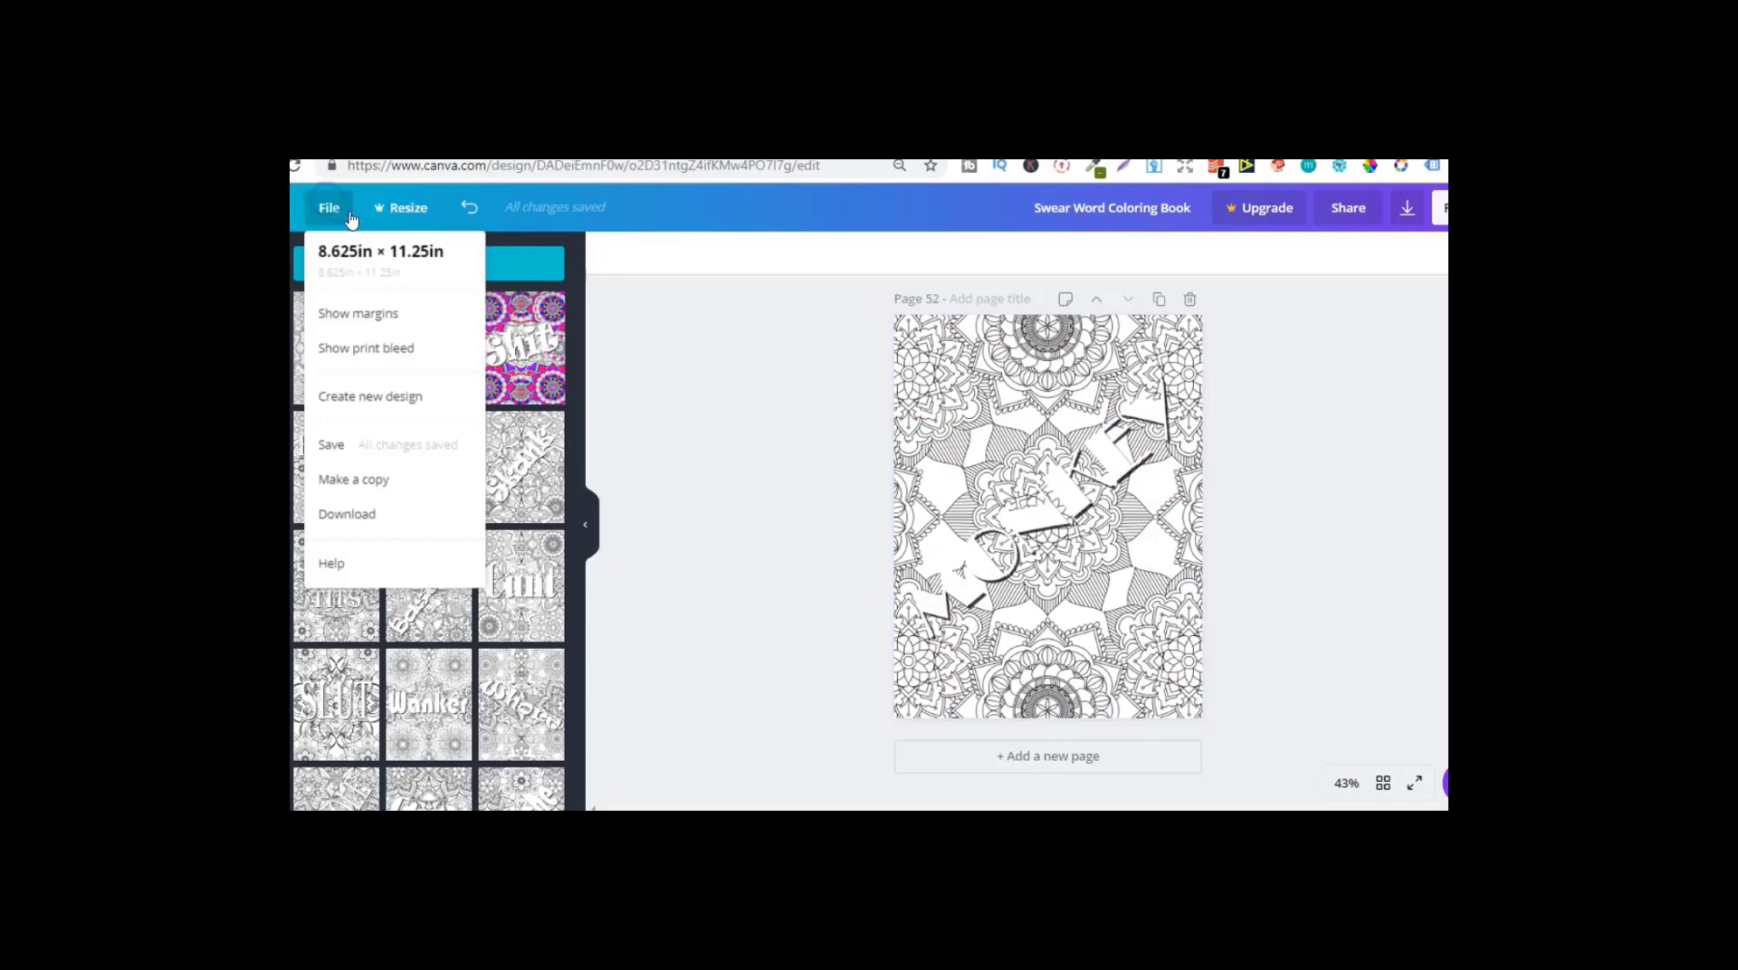
pyautogui.click(723, 401)
pyautogui.click(1089, 535)
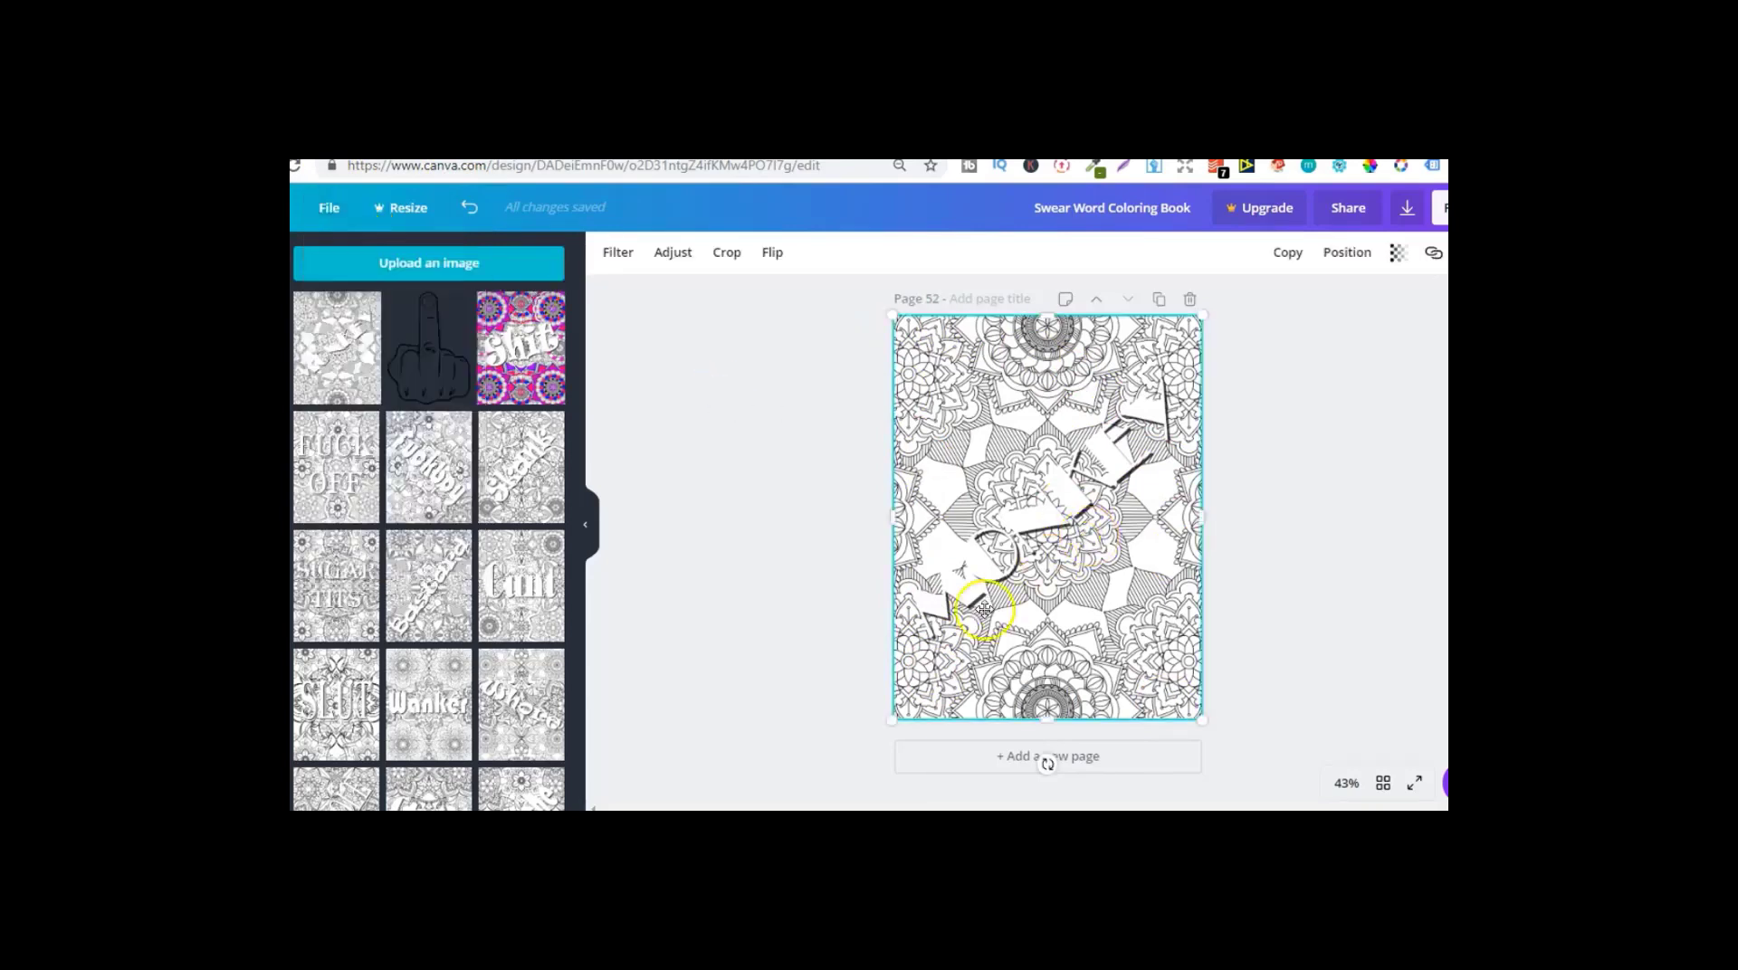
pyautogui.moveTo(898, 719); pyautogui.dragTo(920, 706)
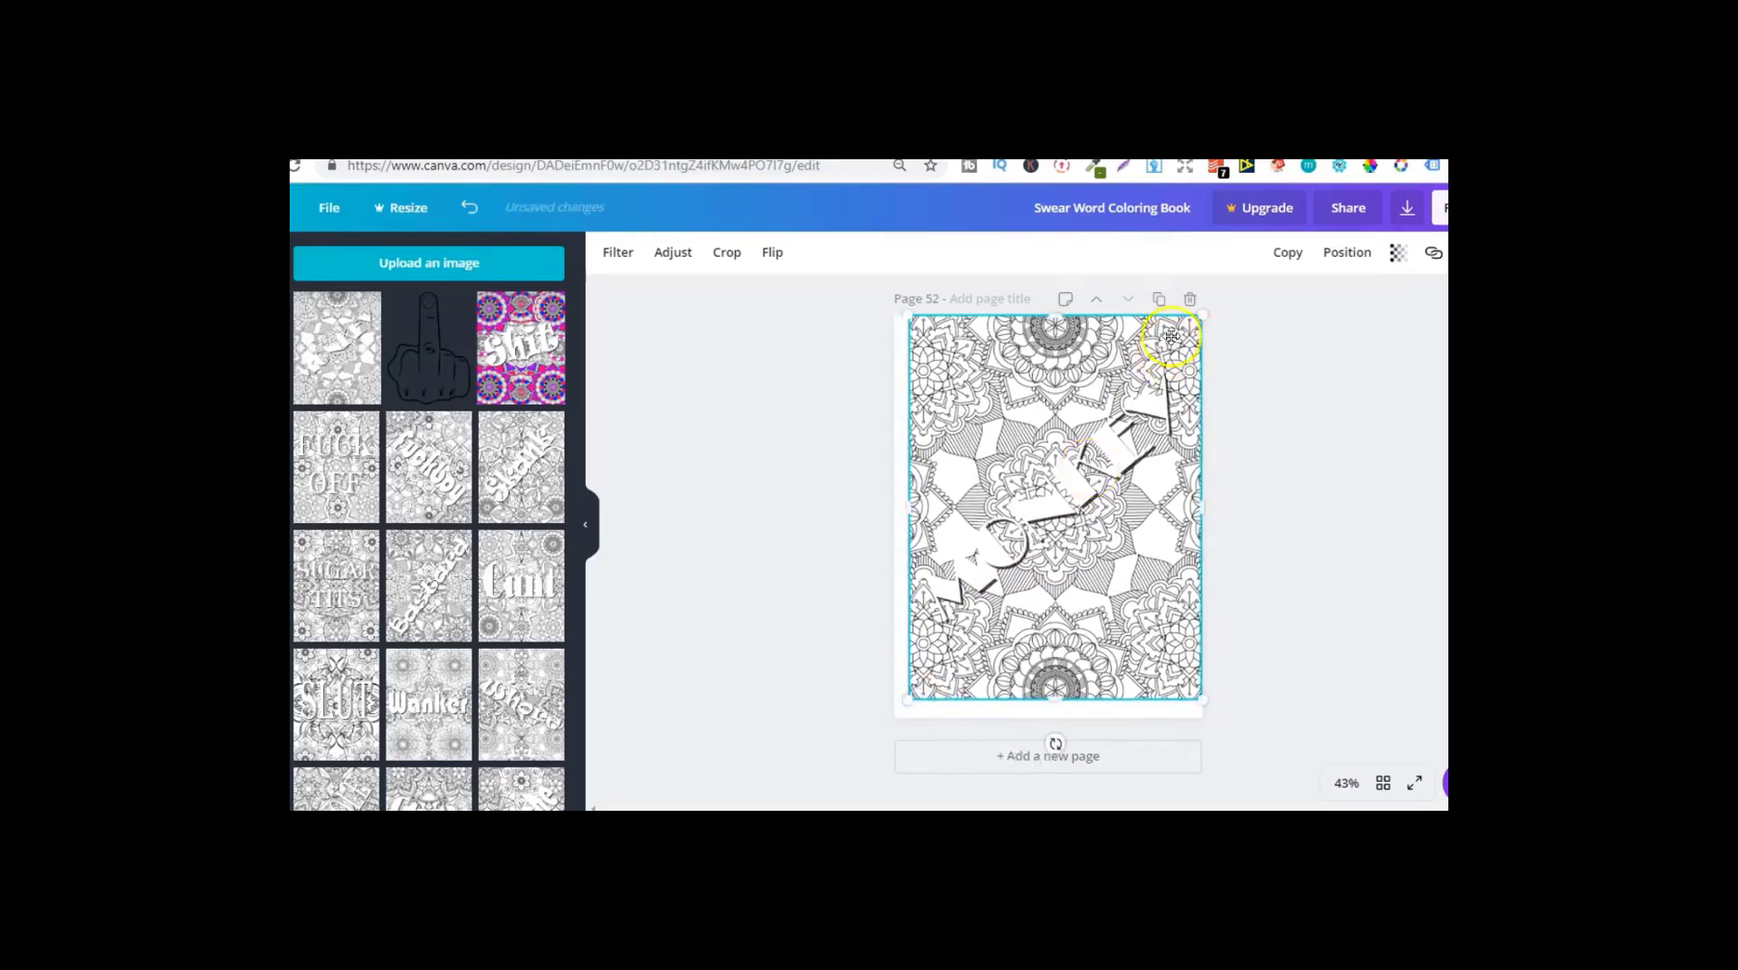
pyautogui.moveTo(1199, 324); pyautogui.dragTo(1178, 338)
pyautogui.click(1278, 380)
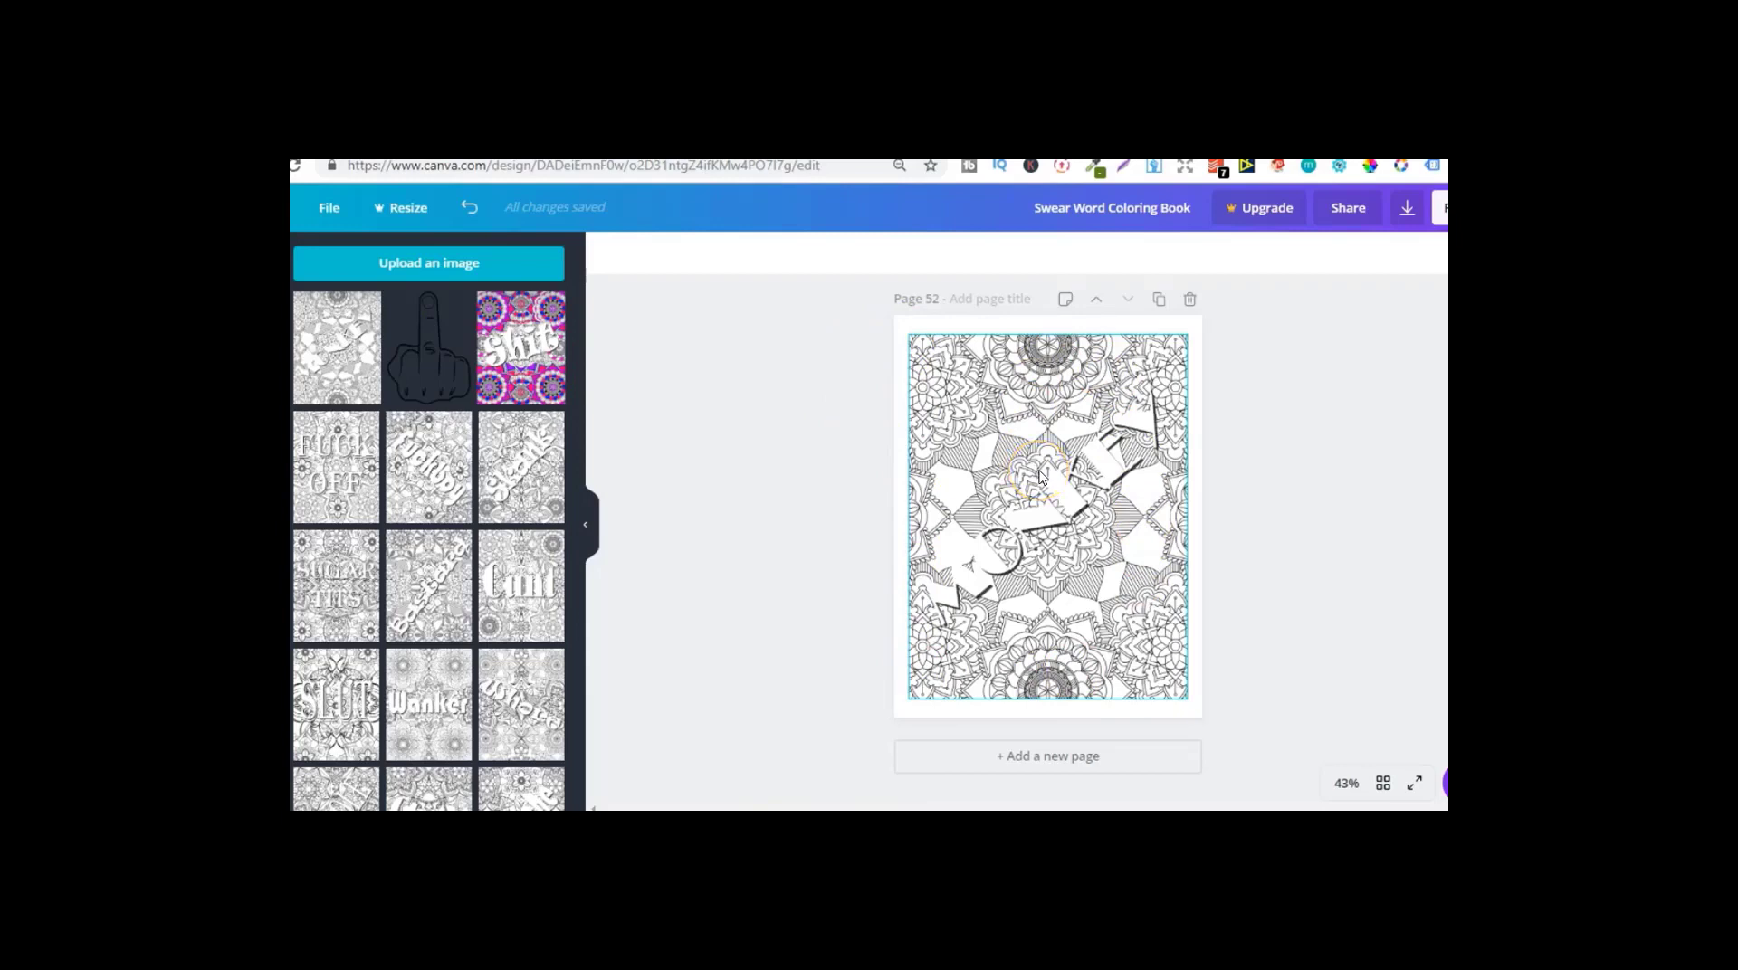
# Step: Try enlarging the MONKEY image past the page's upper-right corner, and shrink it back inside the white margin
pyautogui.click(1175, 344)
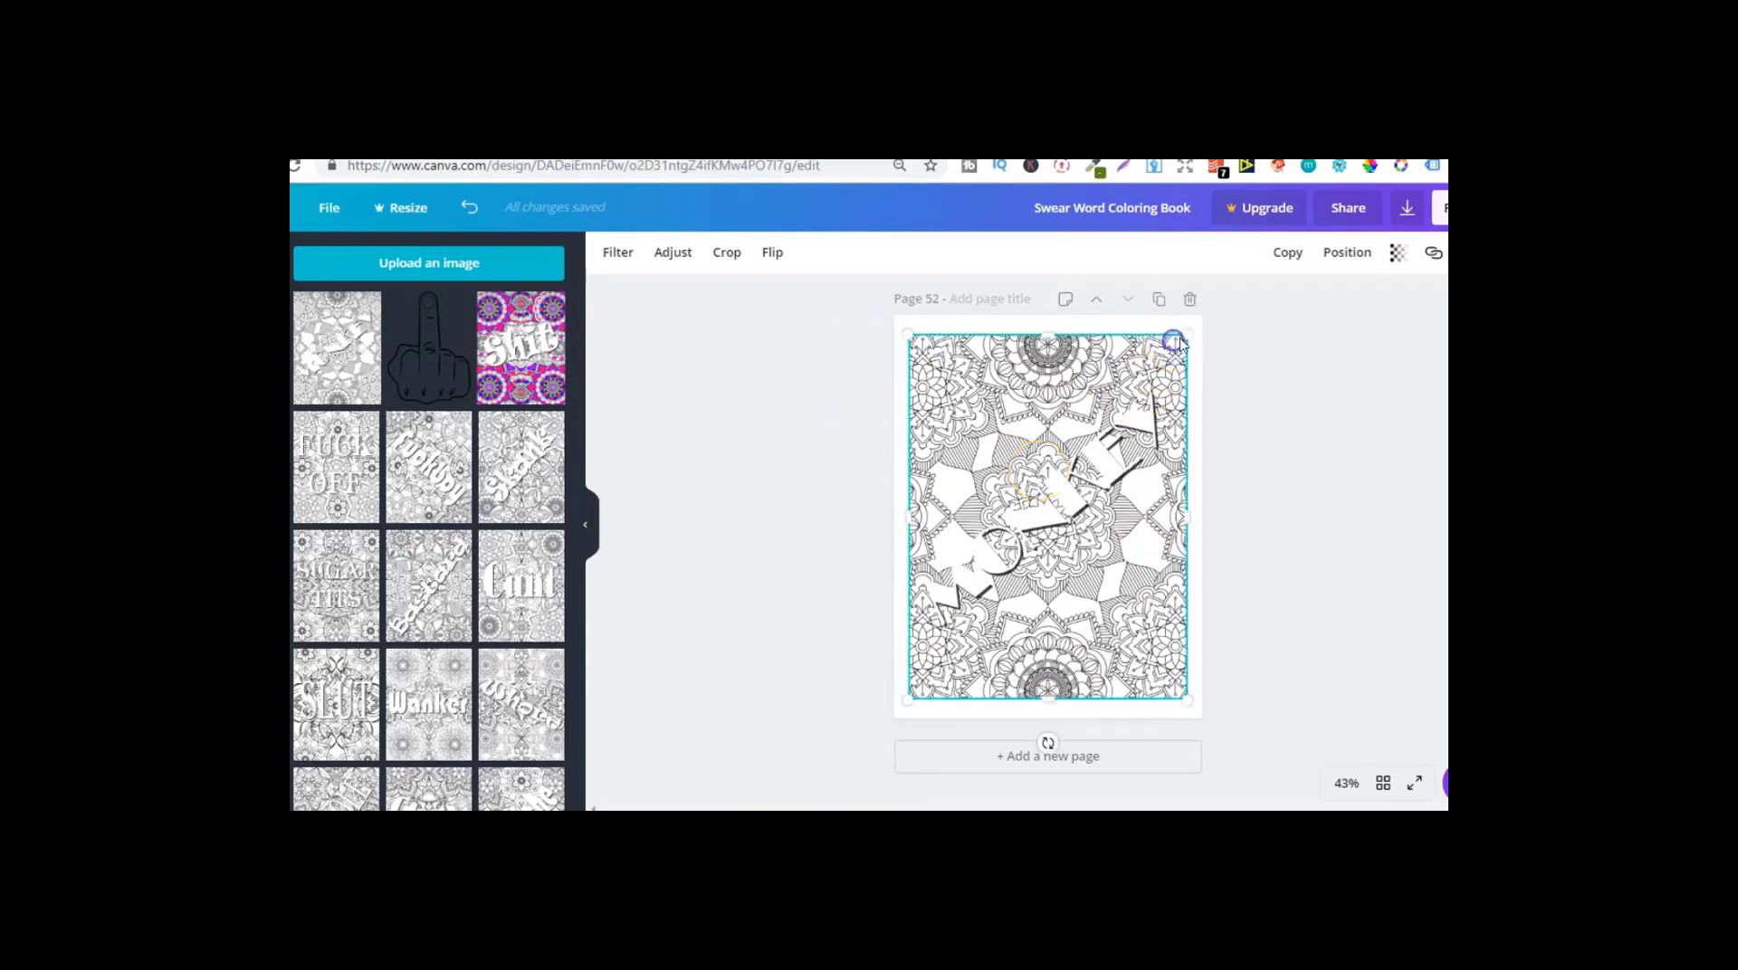
pyautogui.moveTo(1196, 328); pyautogui.dragTo(1207, 311)
pyautogui.click(1273, 389)
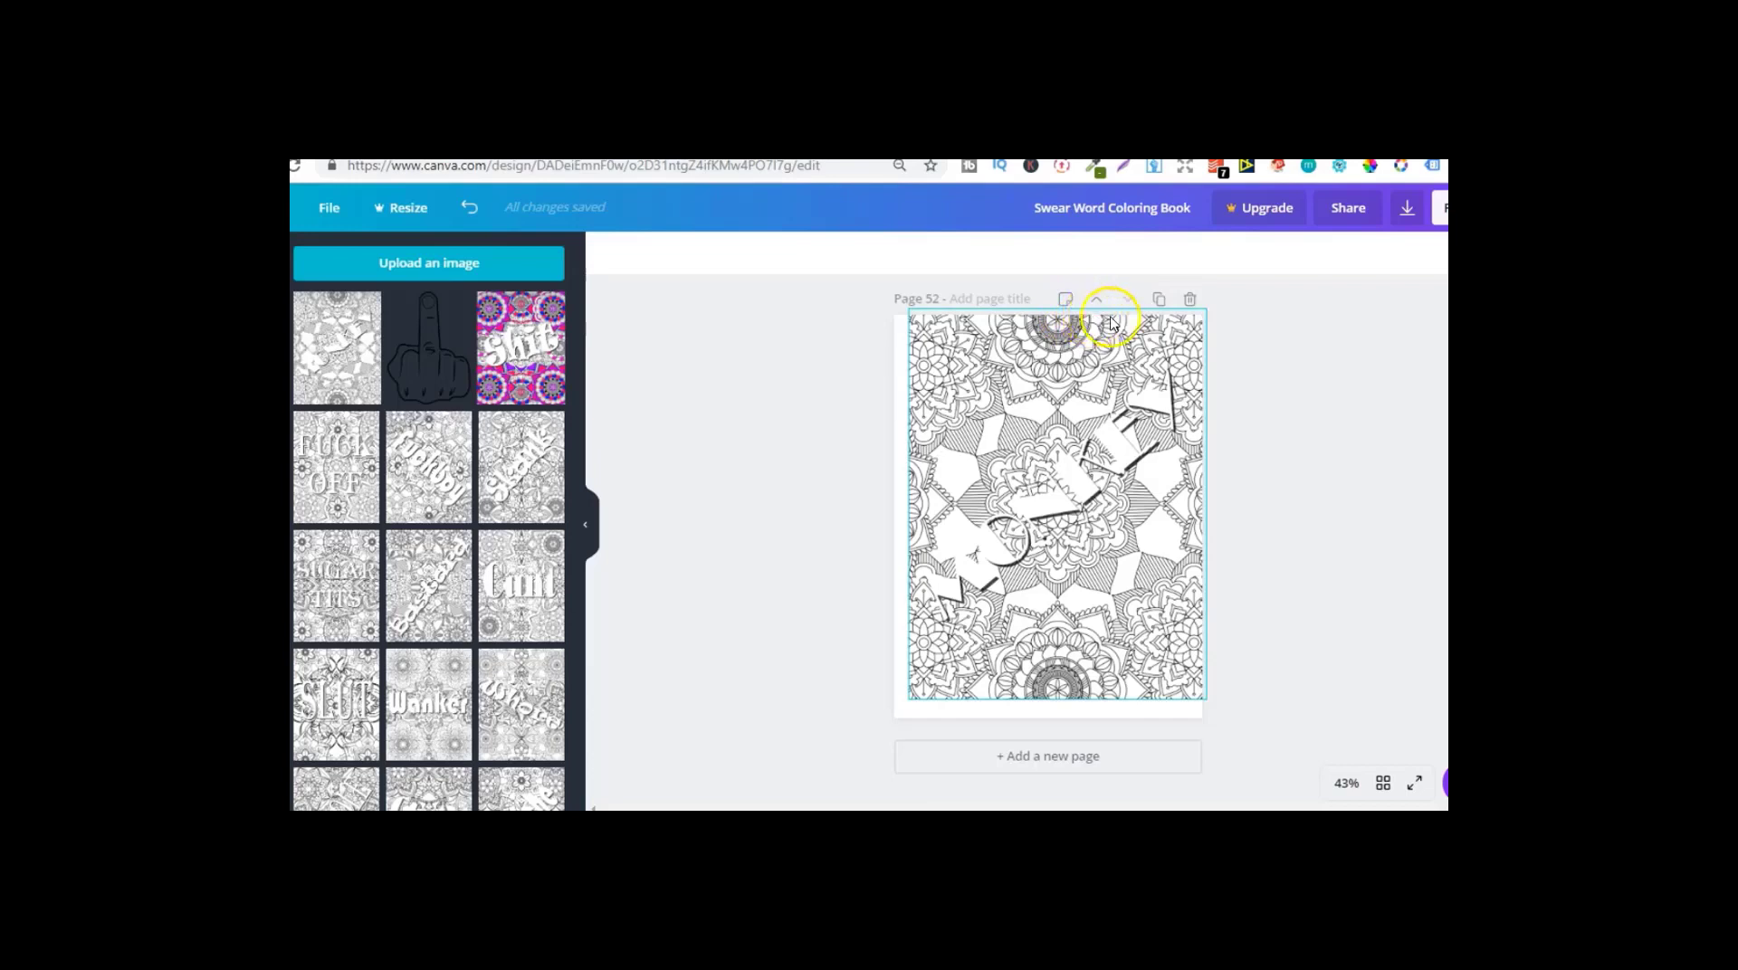
pyautogui.click(1190, 323)
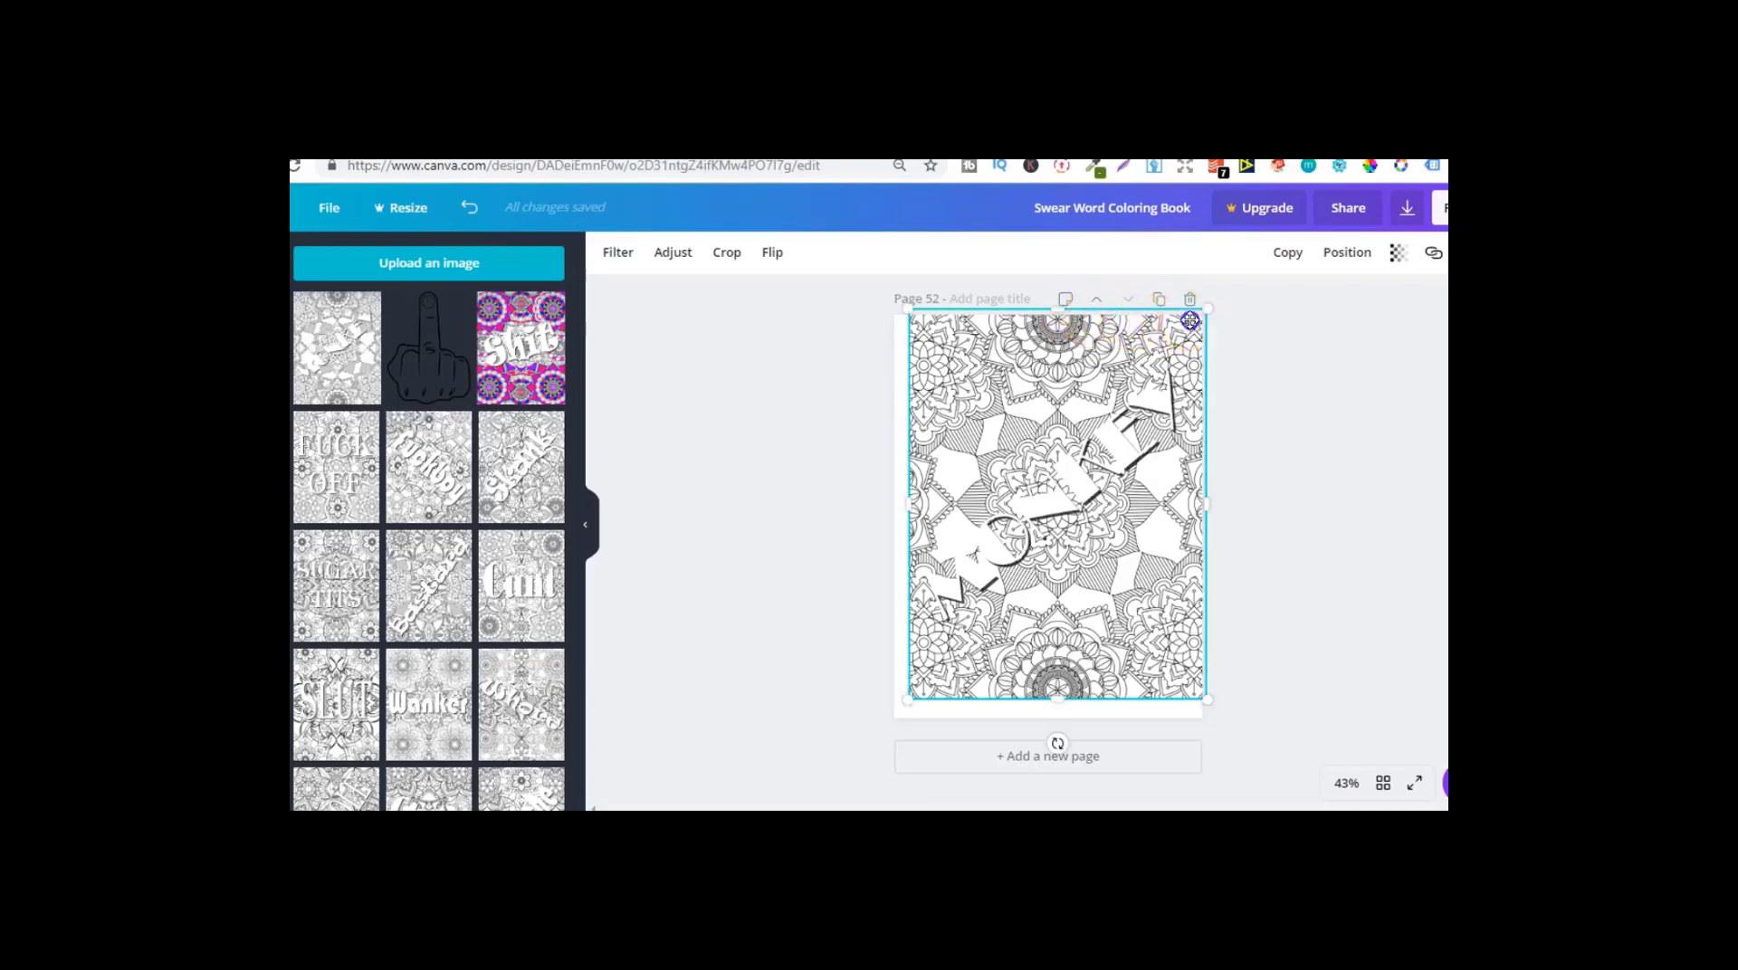
pyautogui.moveTo(1201, 309); pyautogui.dragTo(1179, 327)
pyautogui.click(1253, 361)
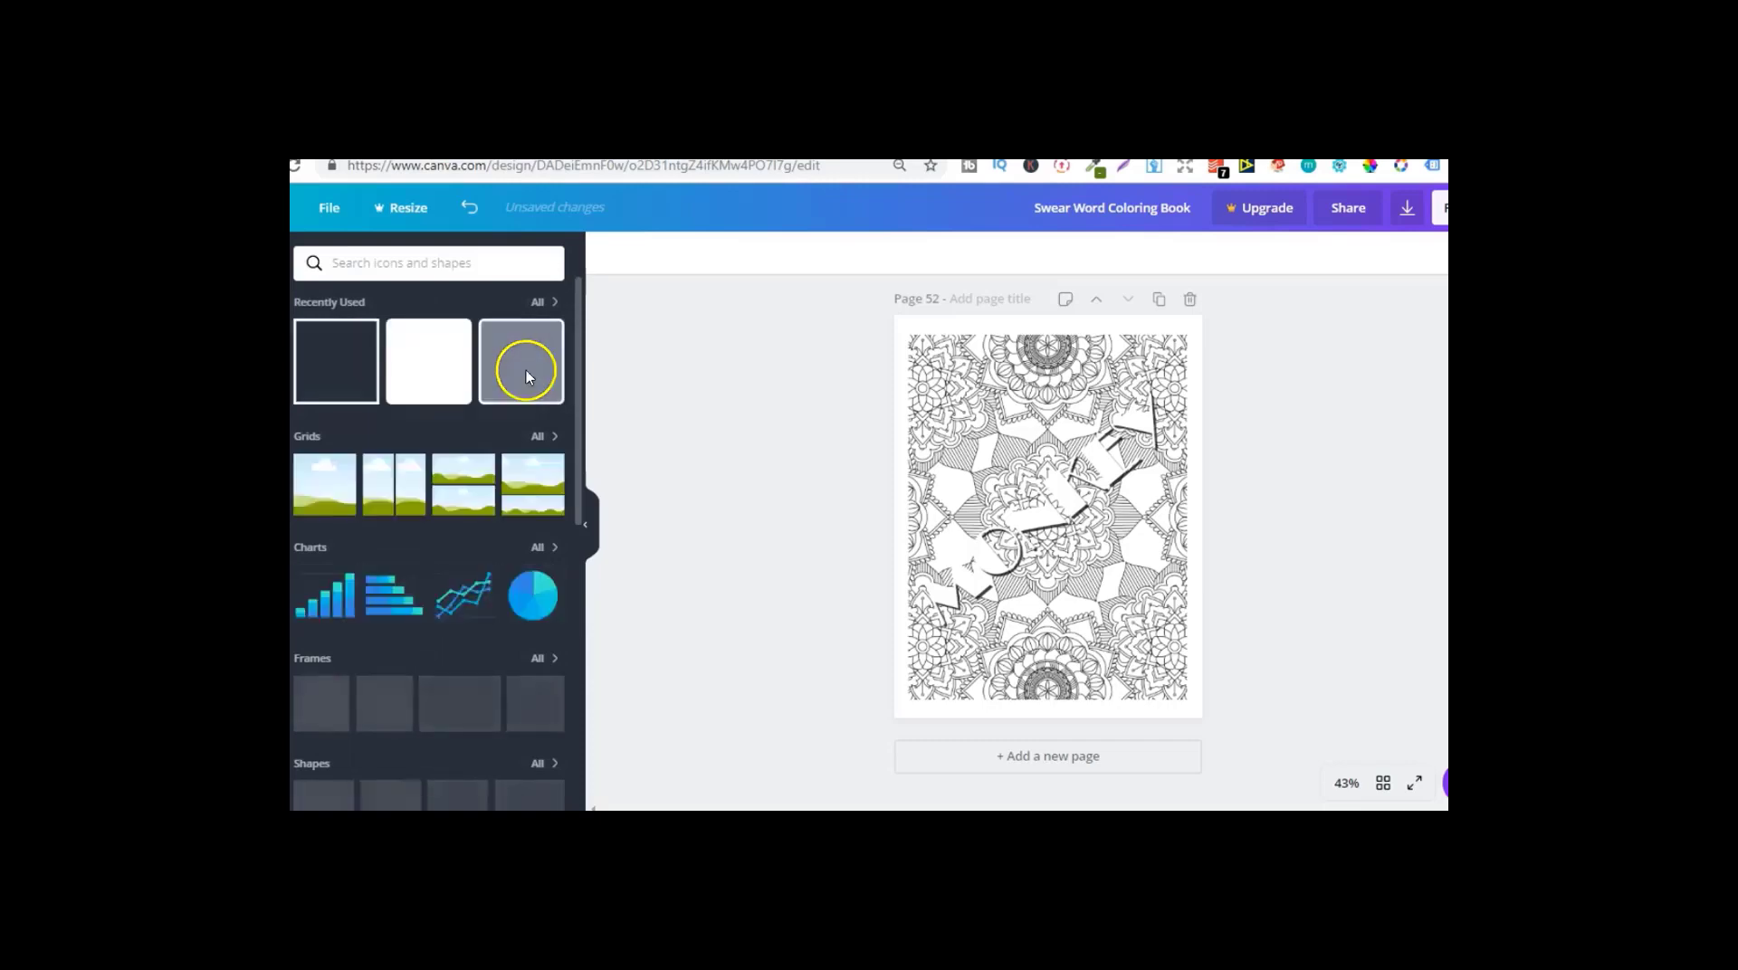
# Step: Add the recently used square outline over the MONKEY image and scale it down to about 396 by 396
pyautogui.click(341, 358)
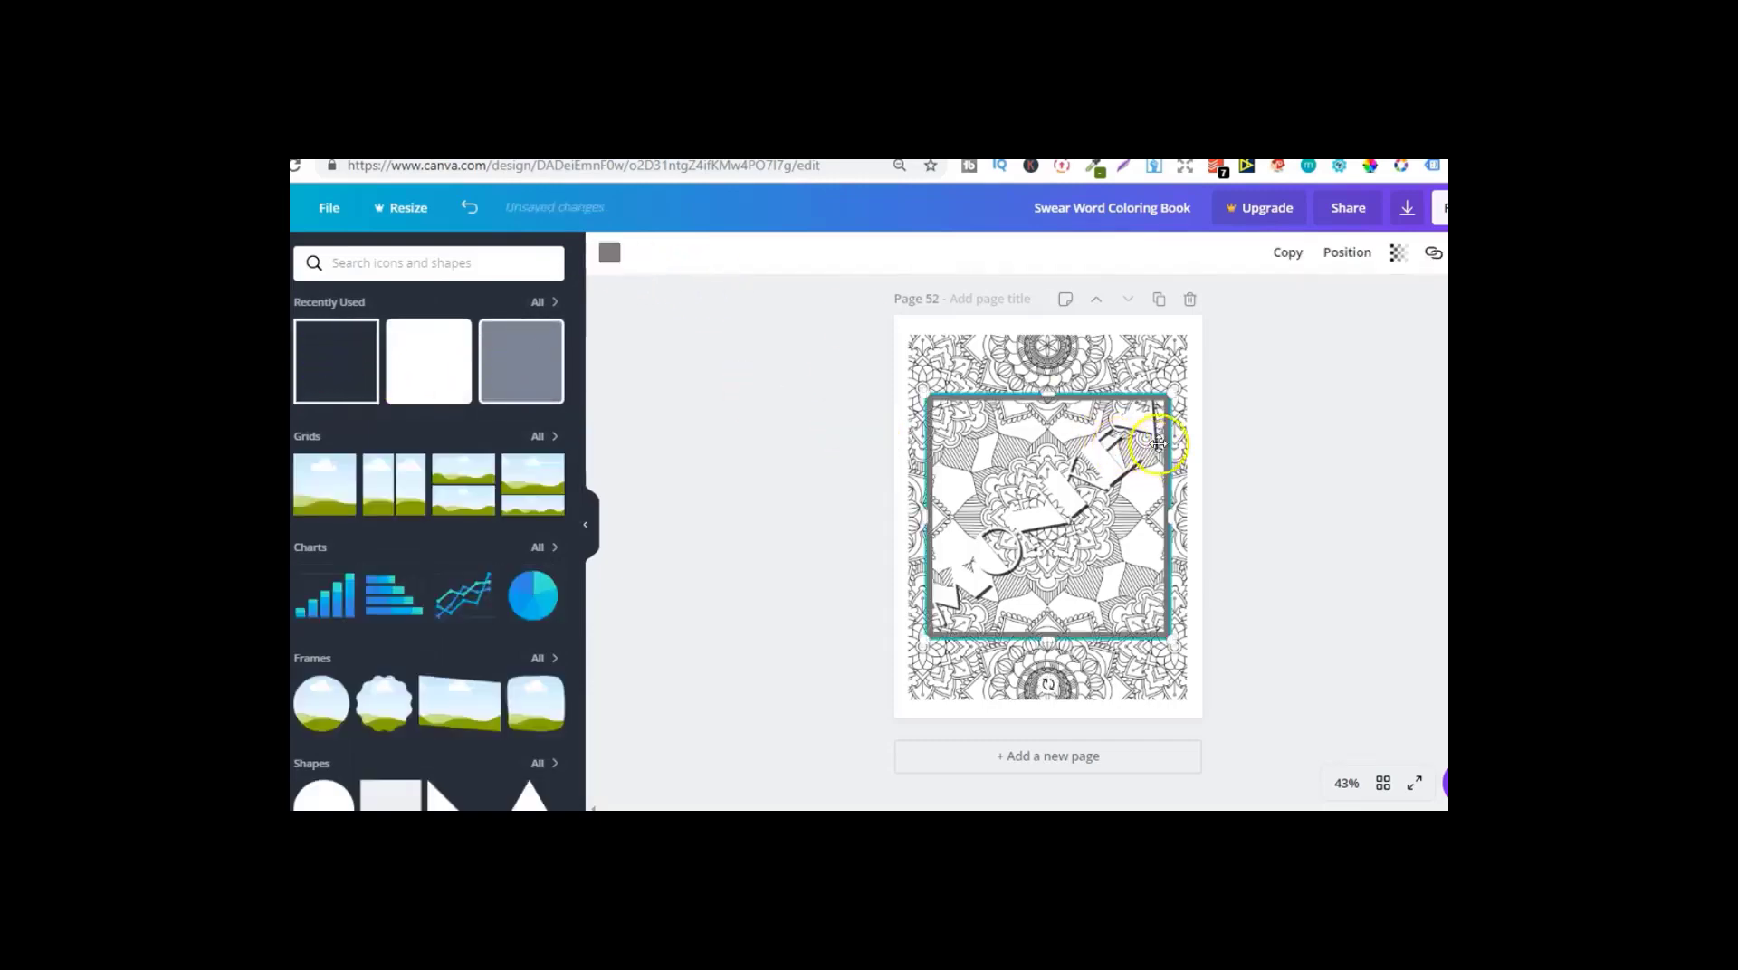
pyautogui.moveTo(1166, 397); pyautogui.dragTo(1096, 470)
pyautogui.click(1270, 486)
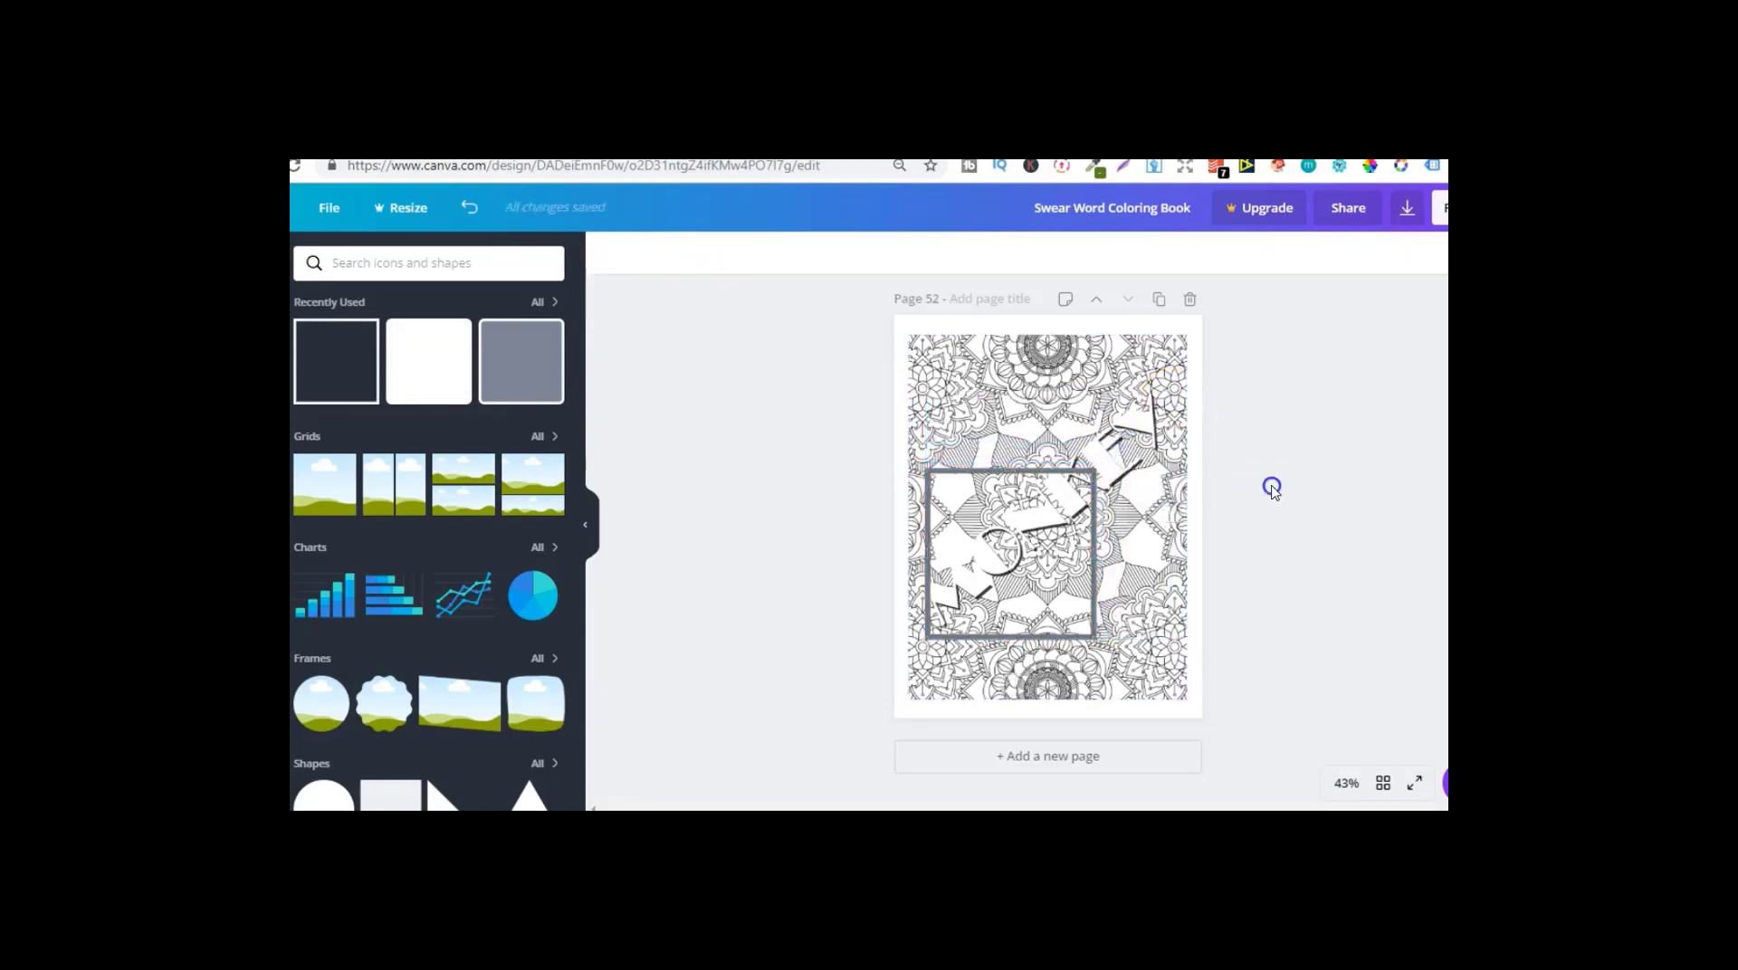
pyautogui.click(1046, 511)
pyautogui.moveTo(1088, 470); pyautogui.dragTo(1074, 478)
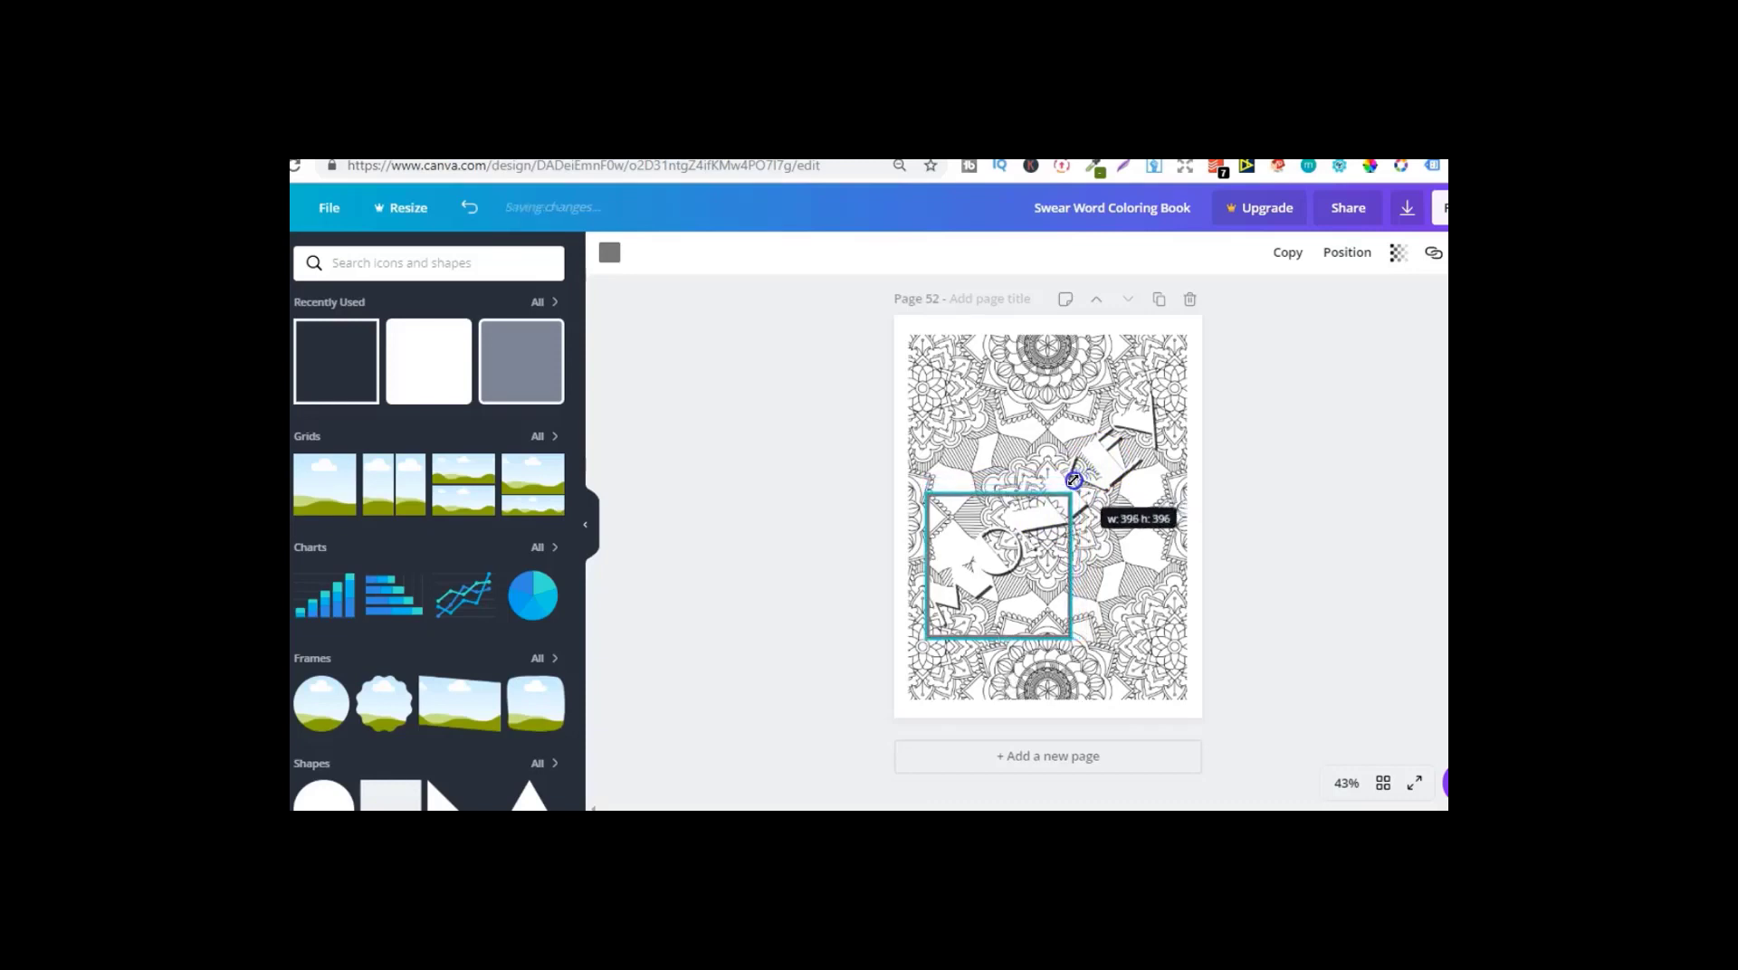
pyautogui.click(1285, 538)
pyautogui.click(1013, 549)
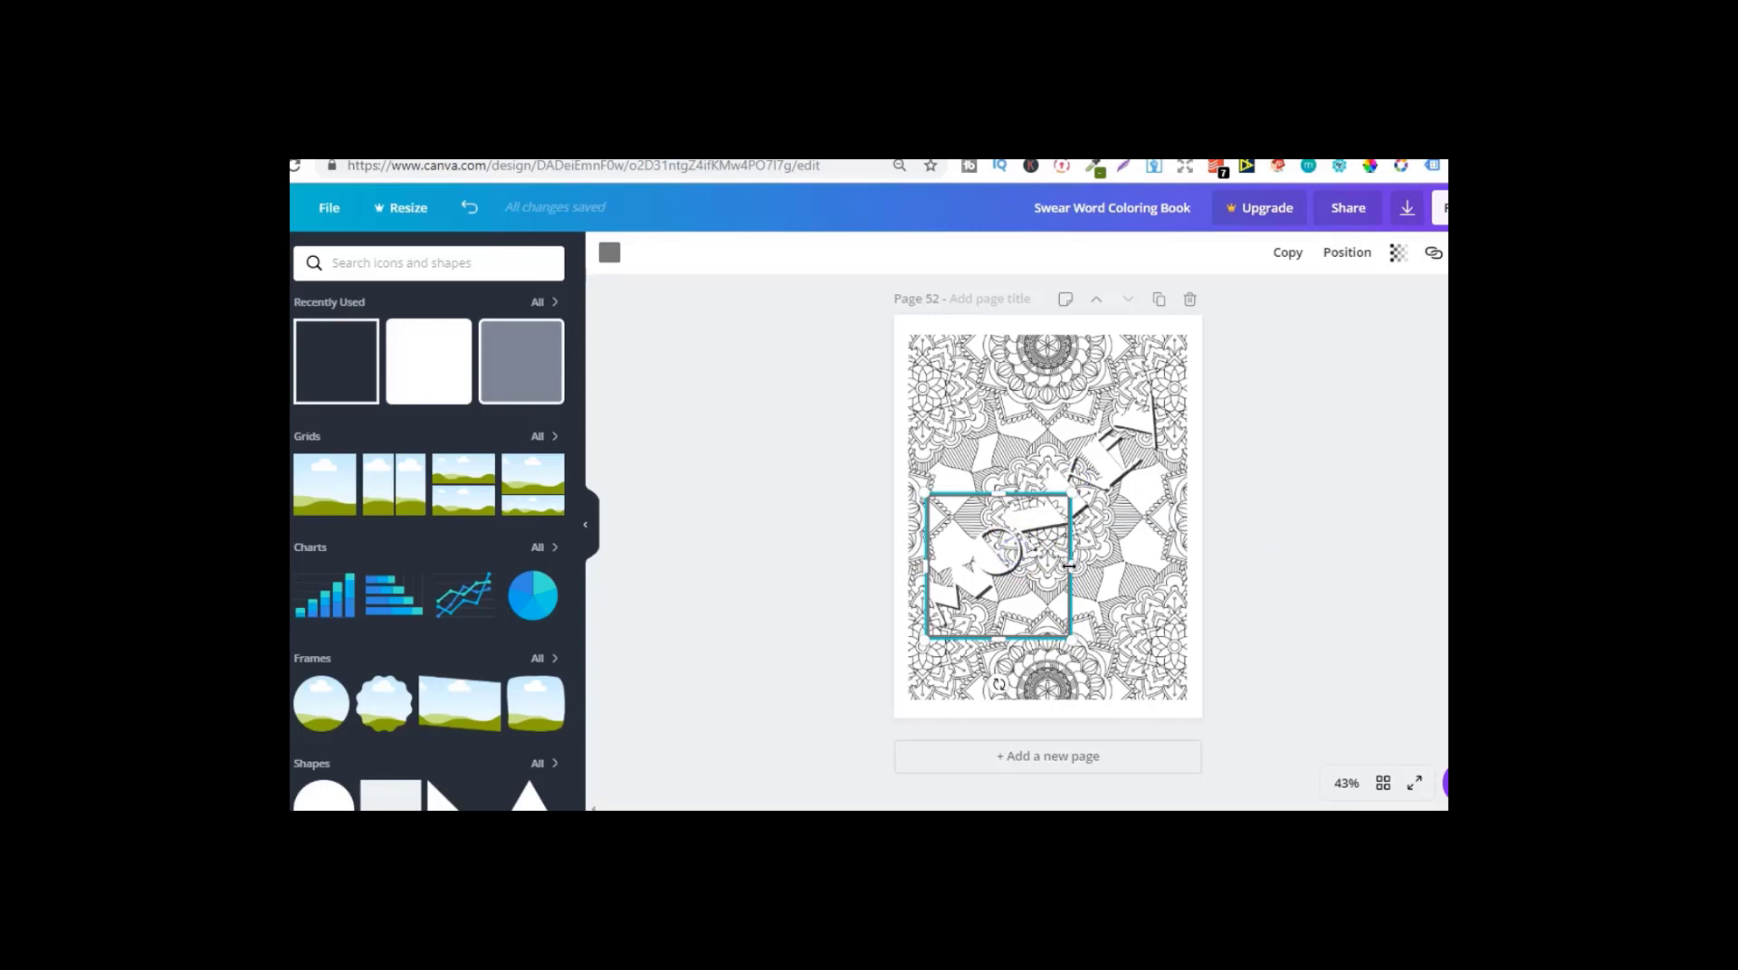
# Step: Stretch the four sides of the square outline to the MONKEY image's edges so it forms a border
pyautogui.moveTo(1101, 562); pyautogui.dragTo(1185, 558)
pyautogui.moveTo(1055, 493); pyautogui.dragTo(1050, 339)
pyautogui.moveTo(926, 488); pyautogui.dragTo(909, 489)
pyautogui.moveTo(1051, 639); pyautogui.dragTo(1051, 703)
pyautogui.click(1309, 626)
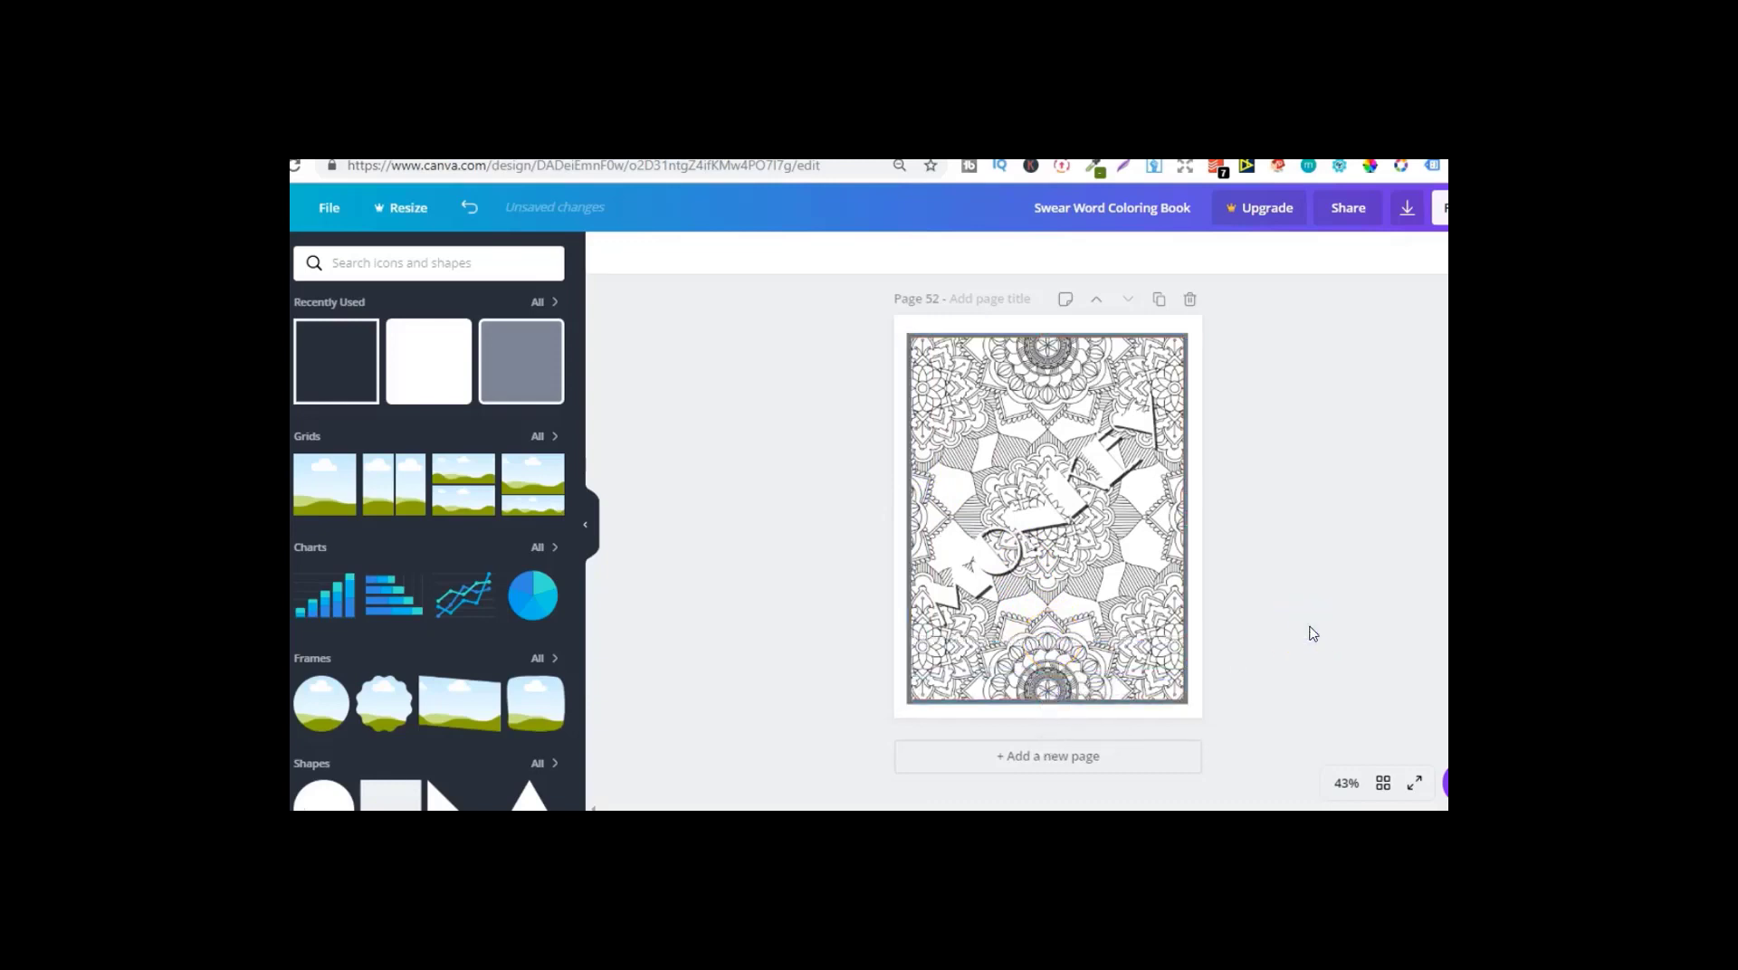
# Step: Select the border and the MONKEY image together and centre them on page 52
pyautogui.moveTo(1200, 710); pyautogui.dragTo(881, 315)
pyautogui.moveTo(1011, 403); pyautogui.dragTo(1011, 403)
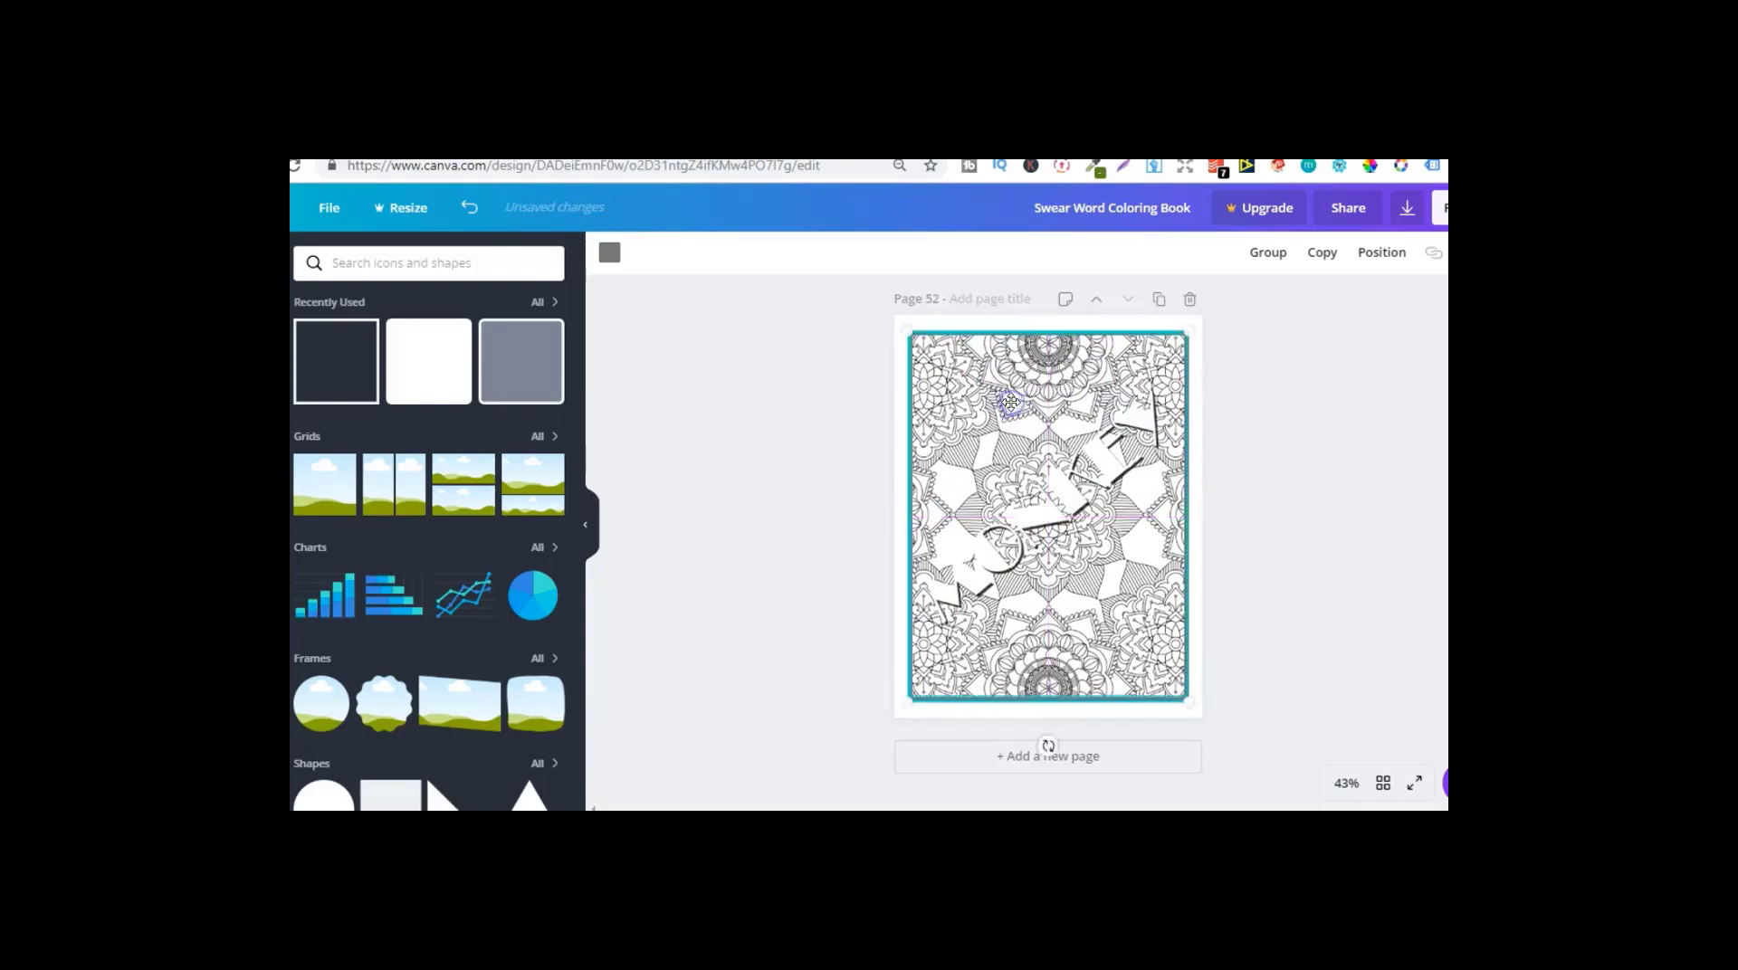
pyautogui.click(1287, 402)
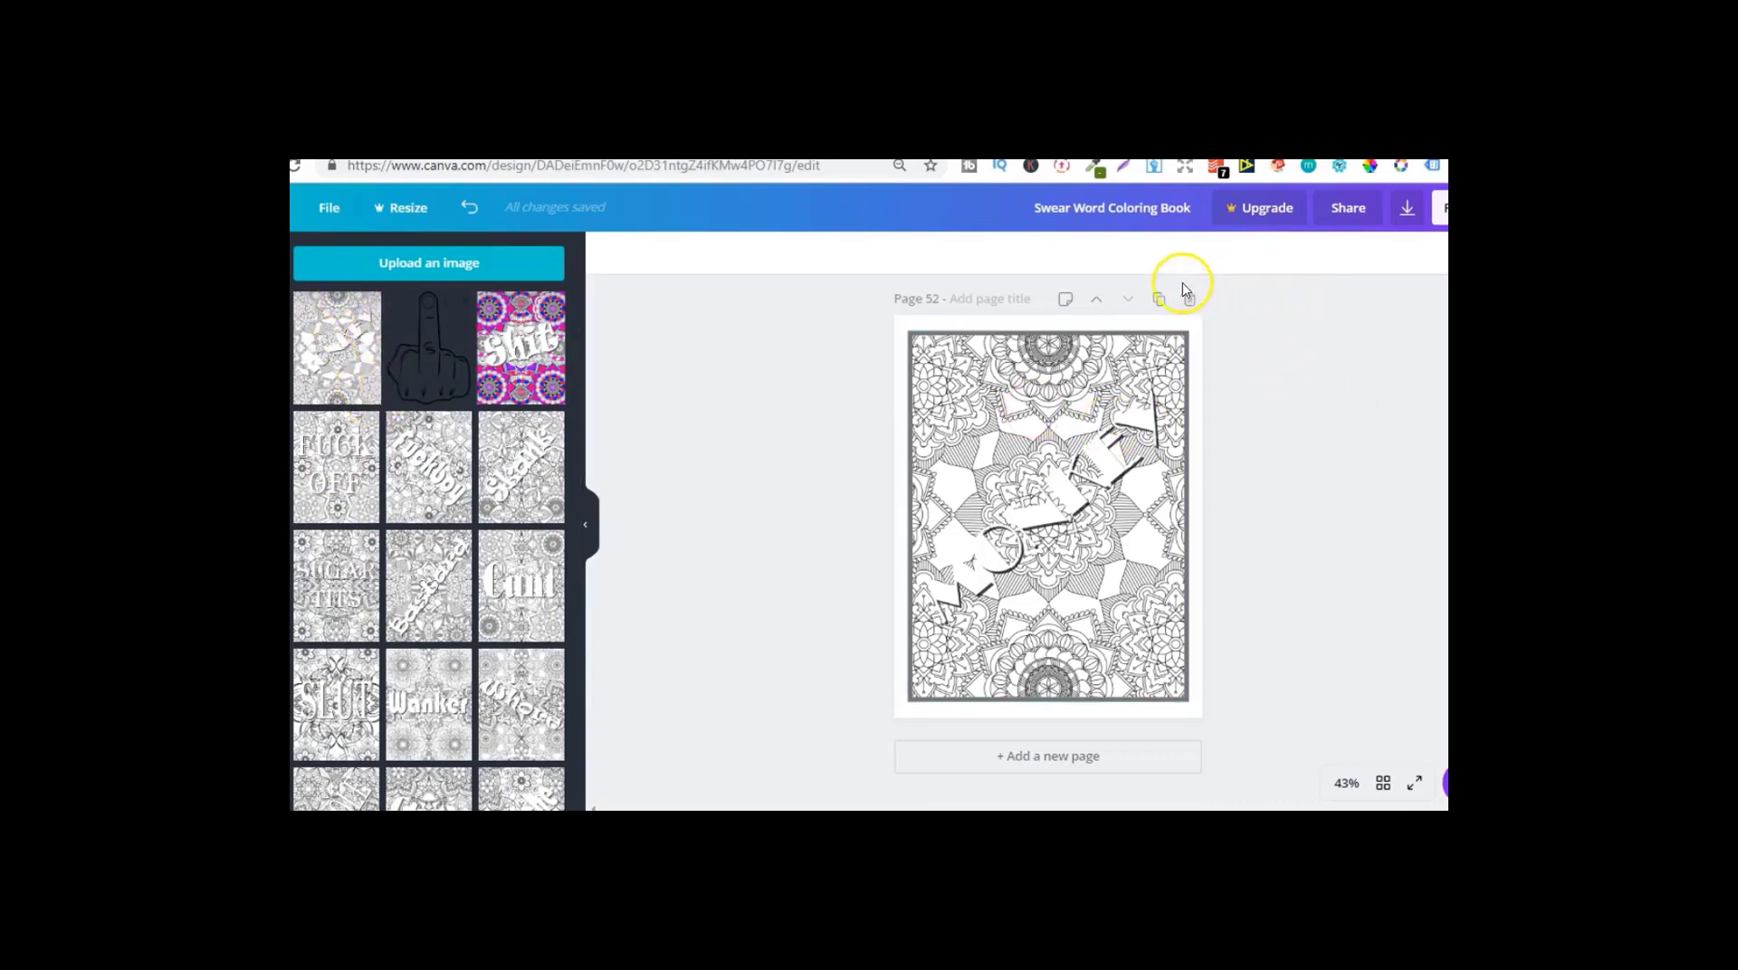
# Step: Duplicate page 52 and send the border on the copy backward behind the MONKEY image
pyautogui.click(1159, 301)
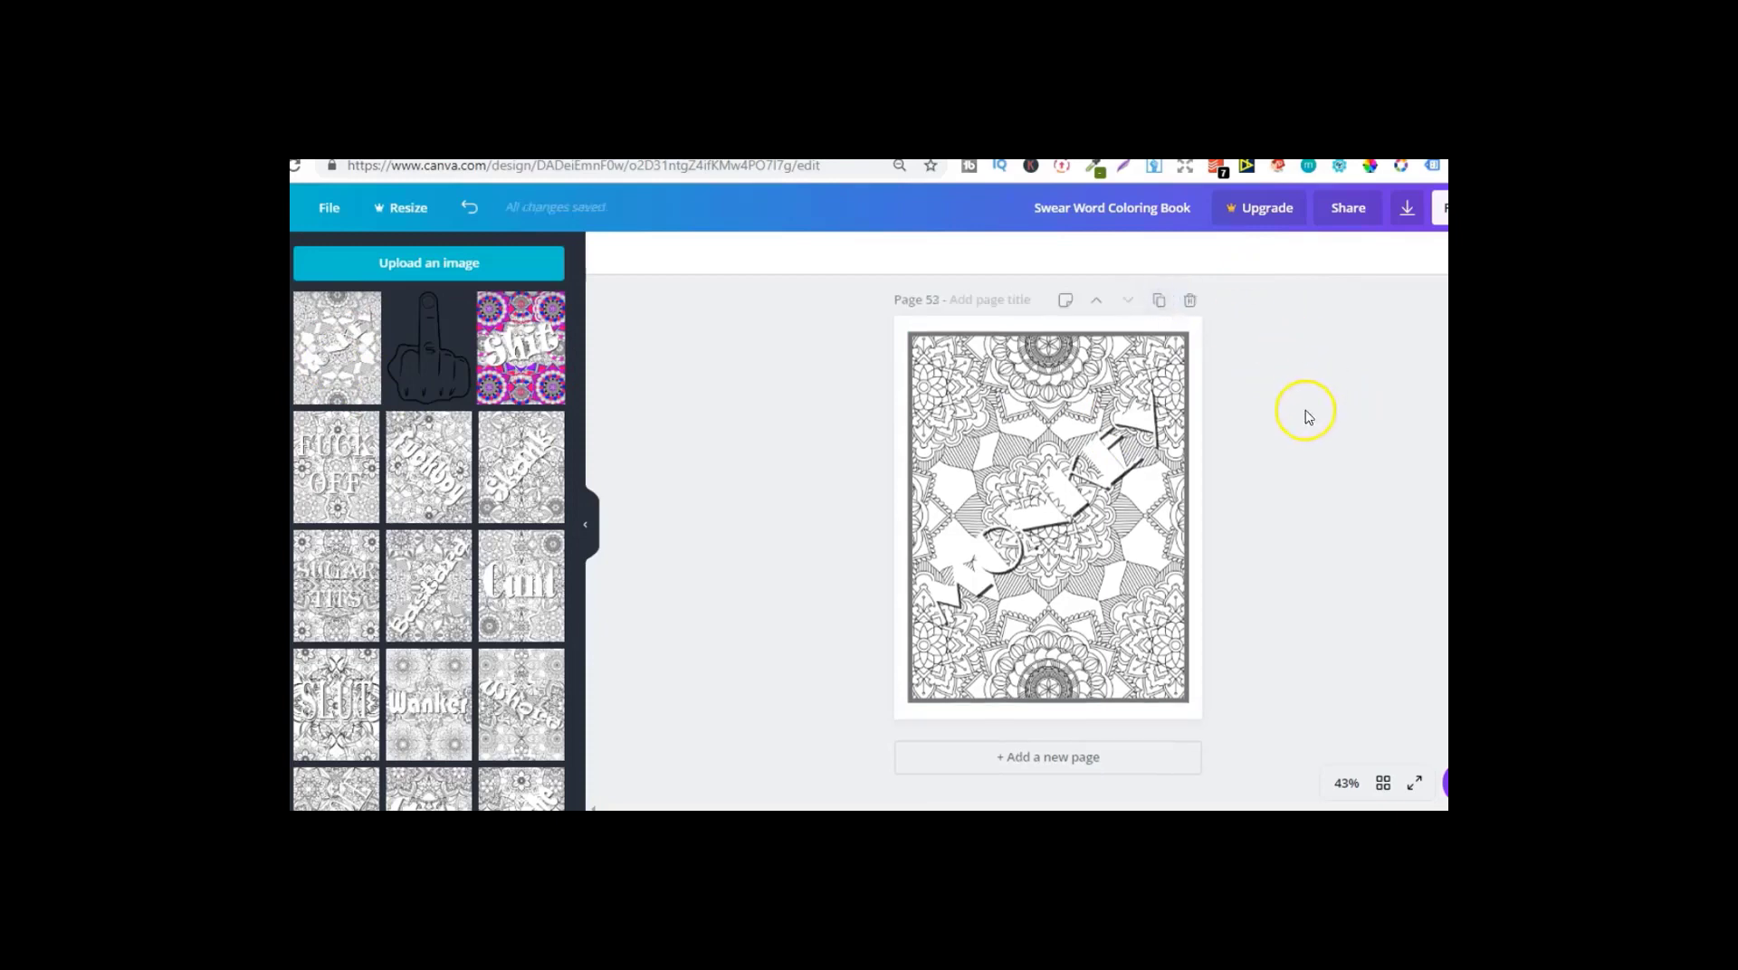
pyautogui.click(1138, 360)
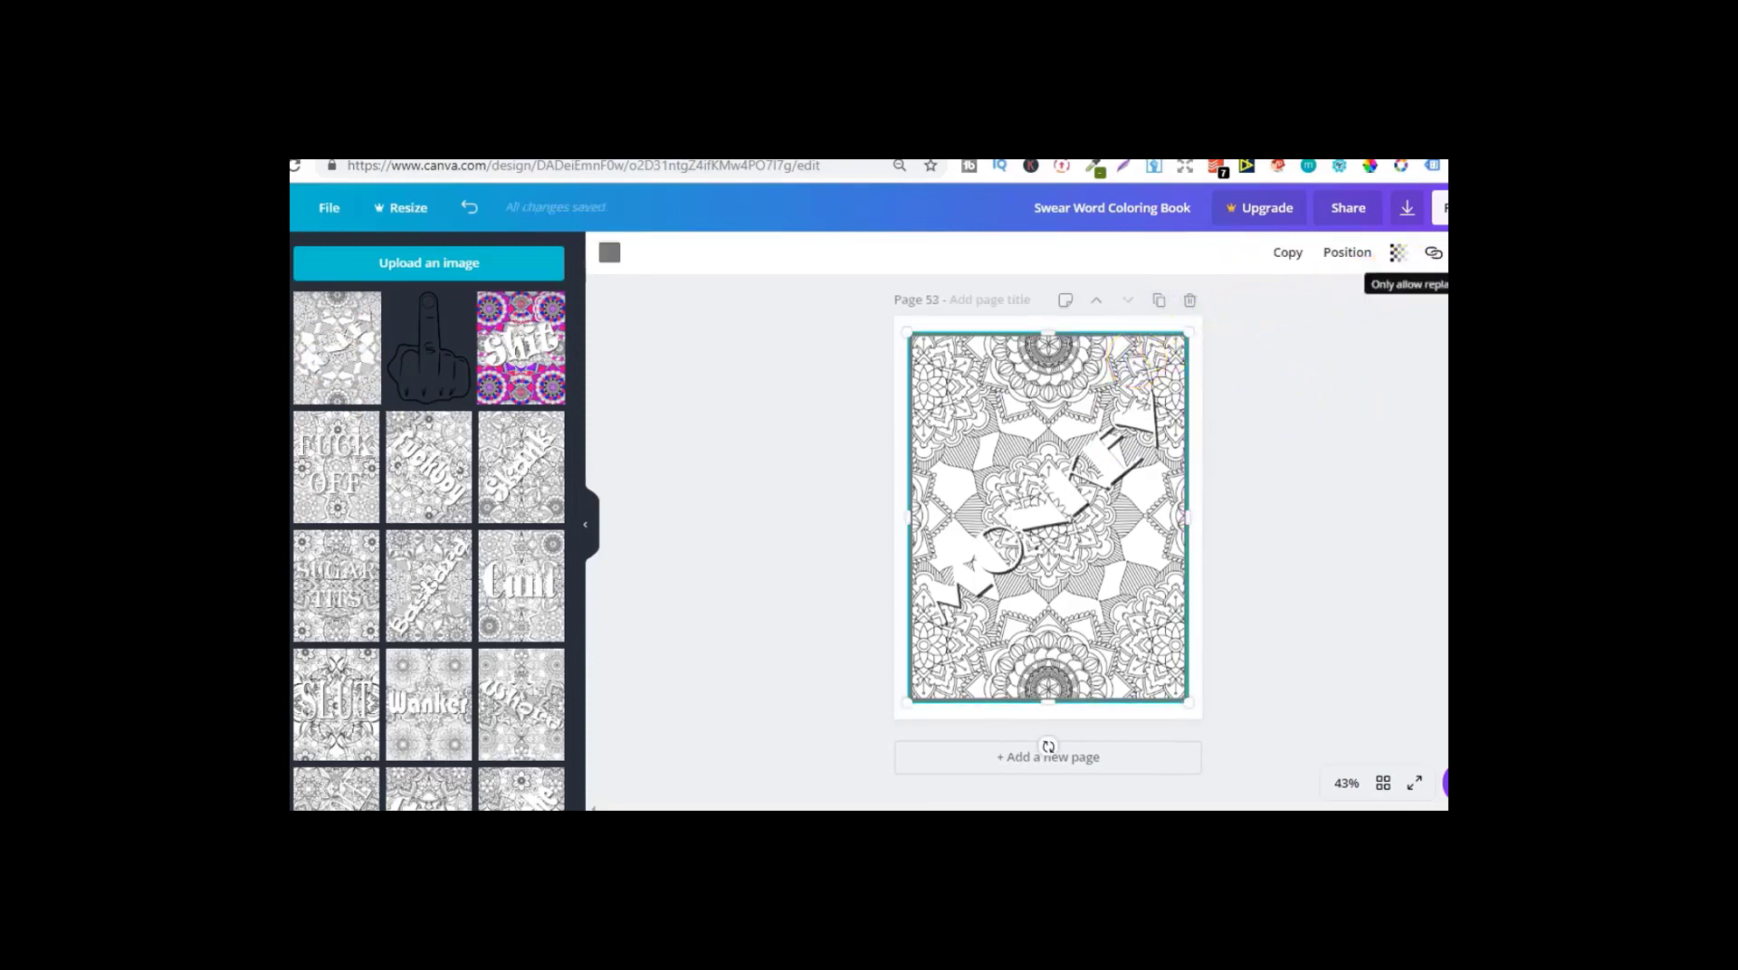
pyautogui.click(1346, 252)
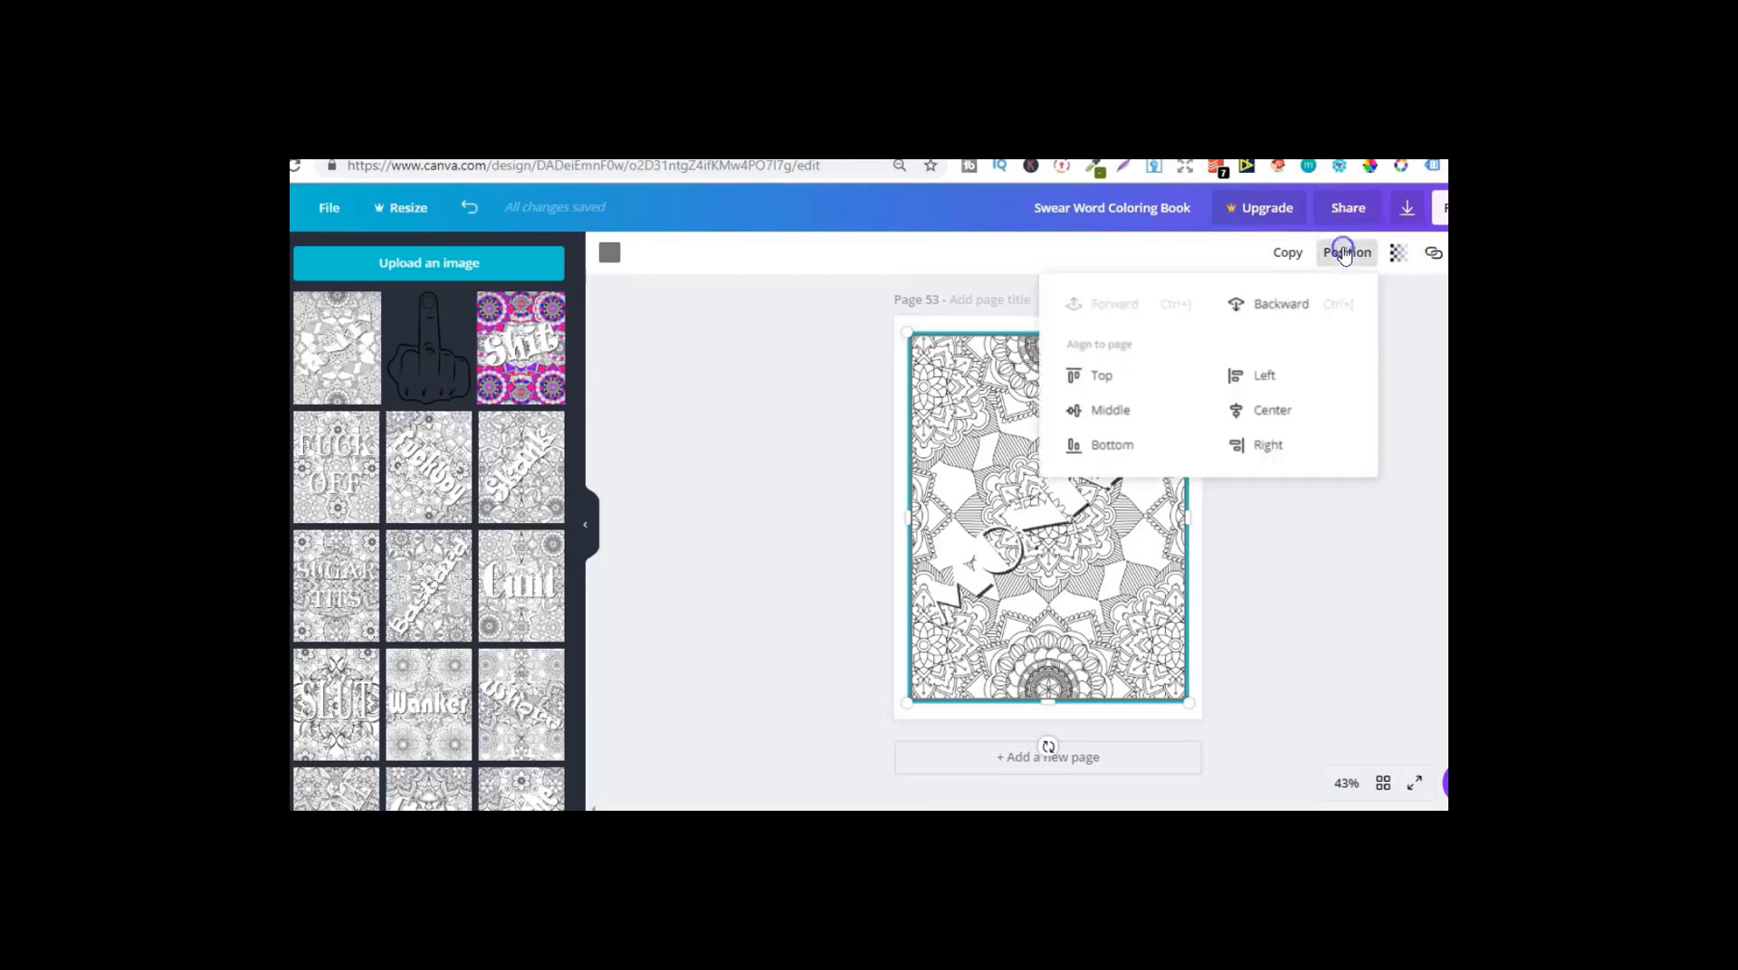
pyautogui.click(1281, 313)
pyautogui.click(1301, 532)
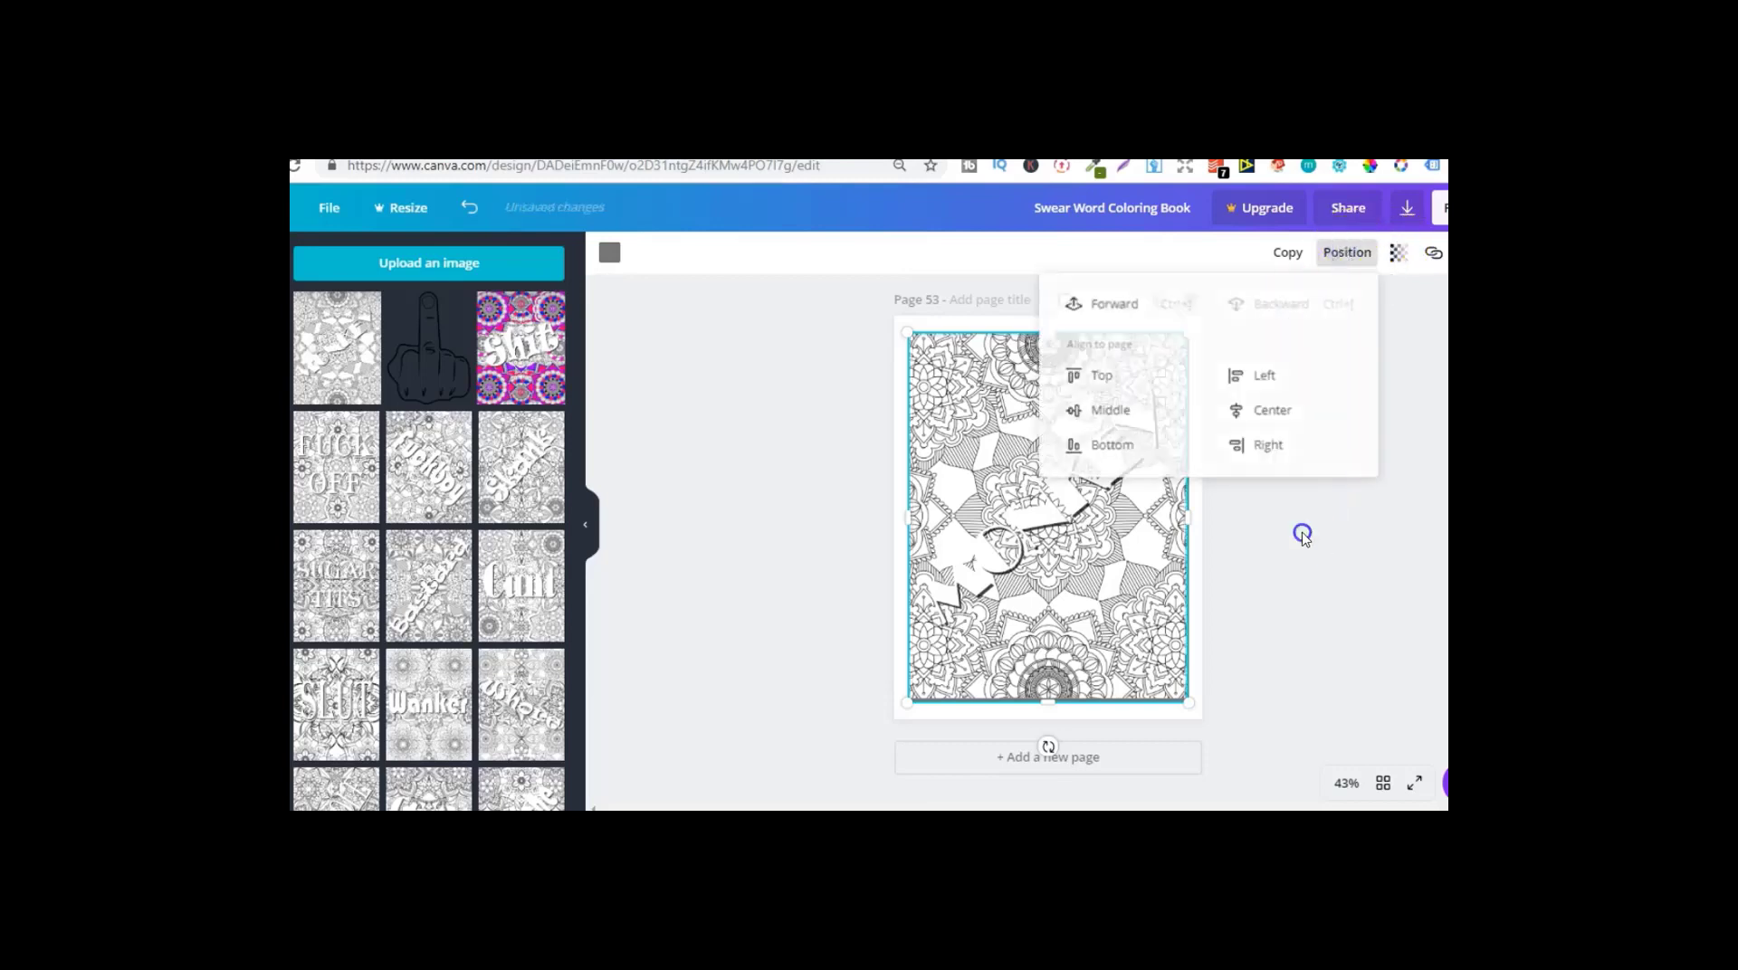
# Step: Delete the MONKEY image from page 53 and add the uploaded FUCK OFF mandala in its place
pyautogui.click(1050, 457)
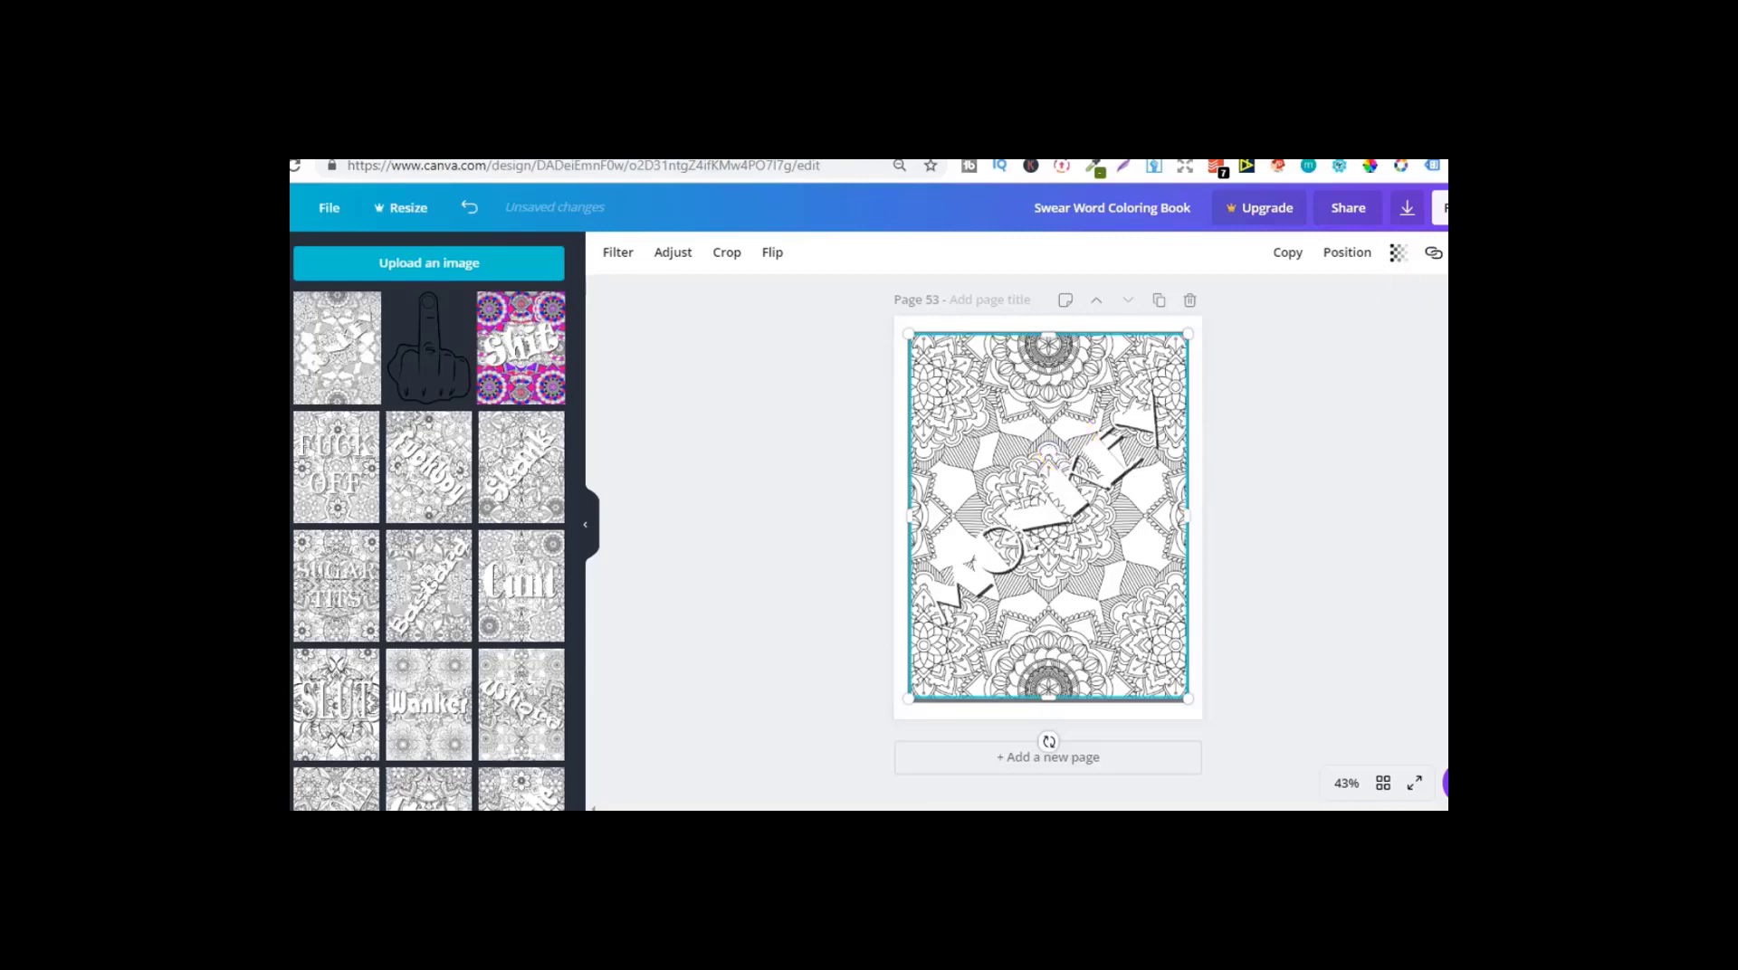
pyautogui.press('Delete')
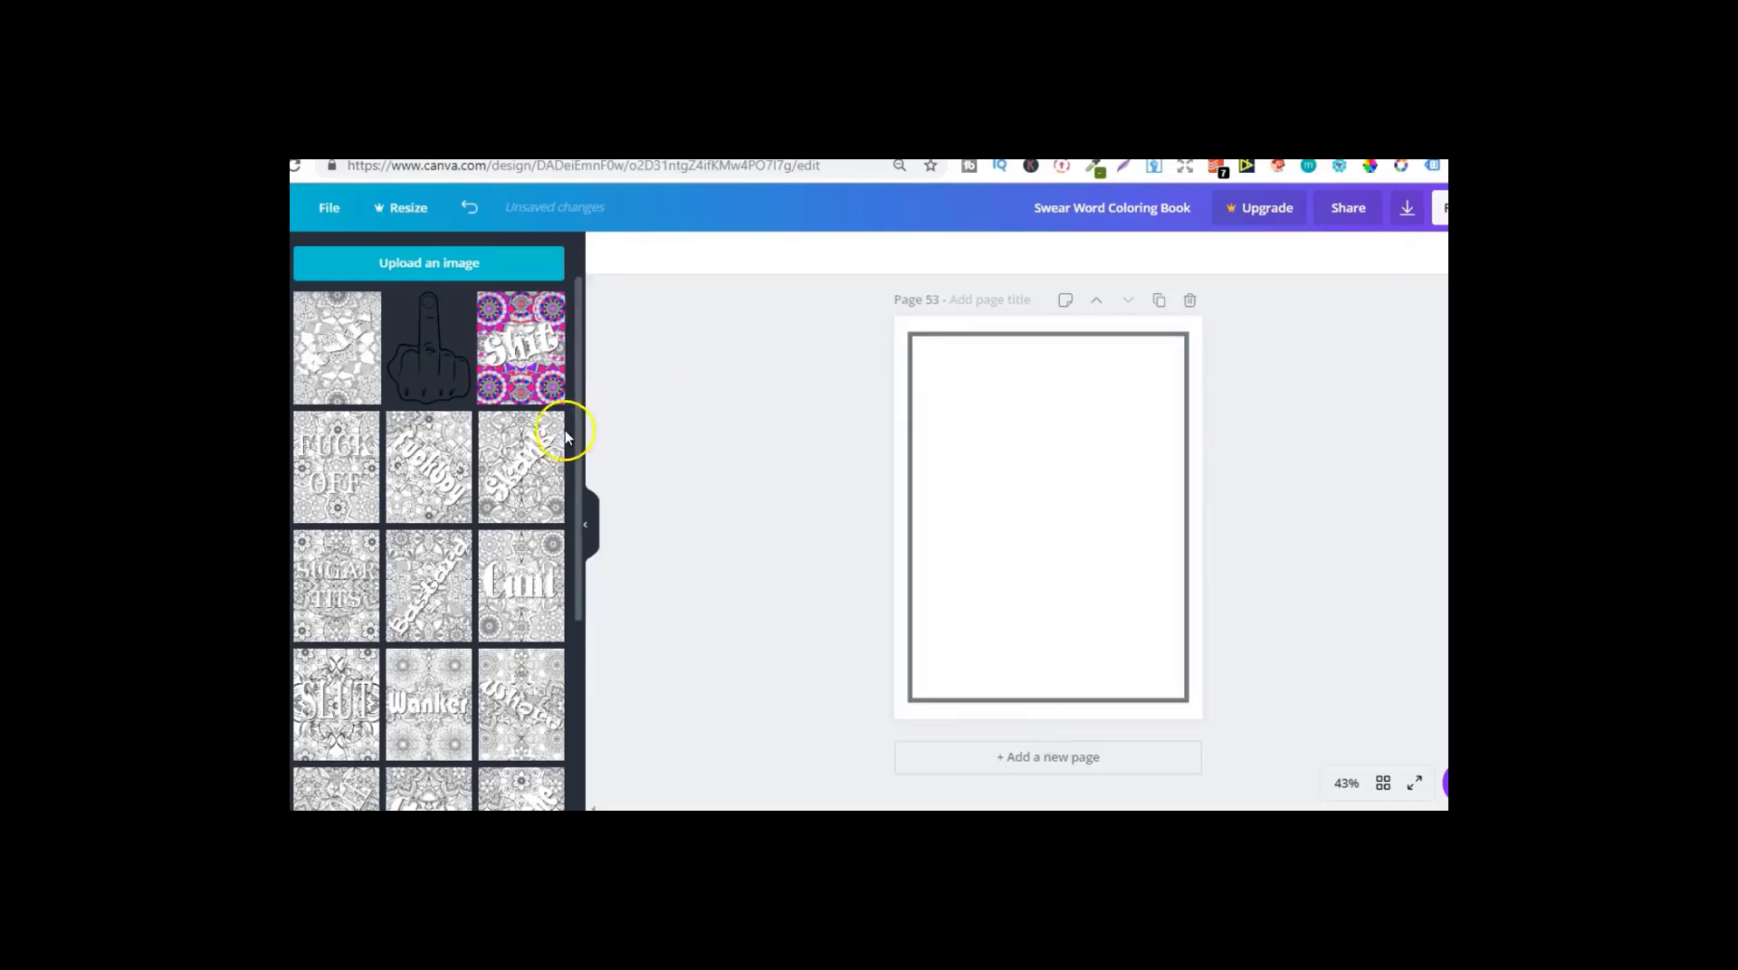
pyautogui.click(336, 462)
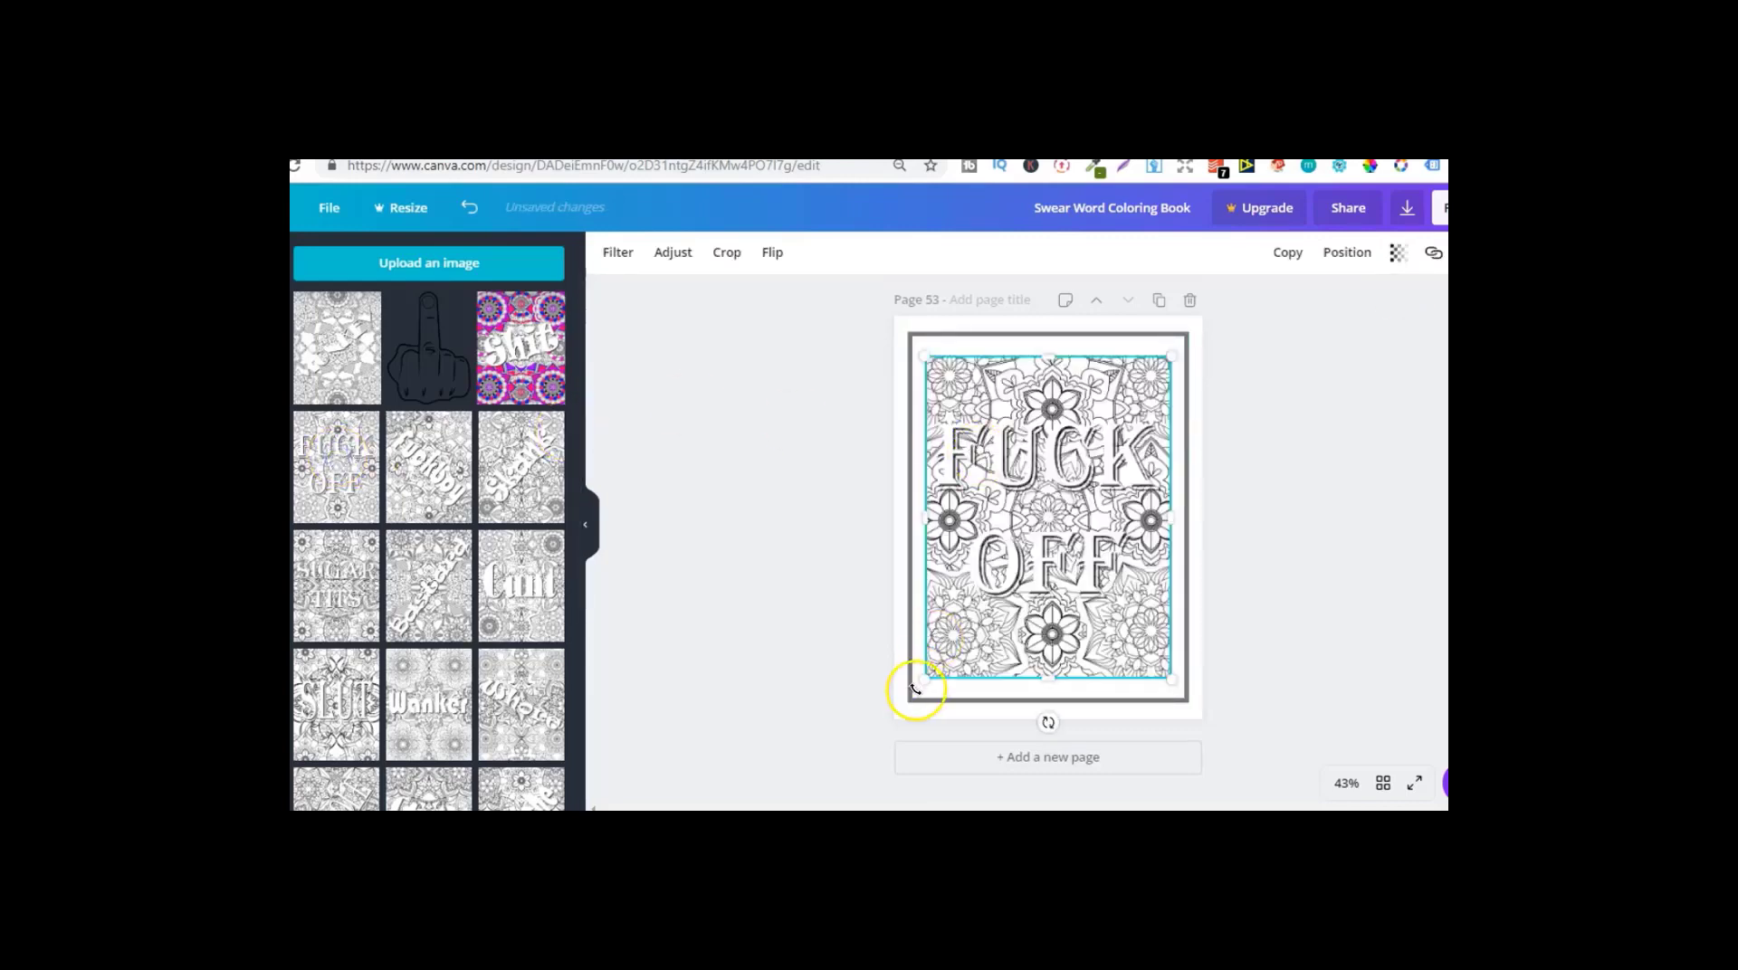
# Step: Enlarge the FUCK OFF mandala to fill the border on page 53 and send it backward behind the border
pyautogui.moveTo(925, 677); pyautogui.dragTo(914, 696)
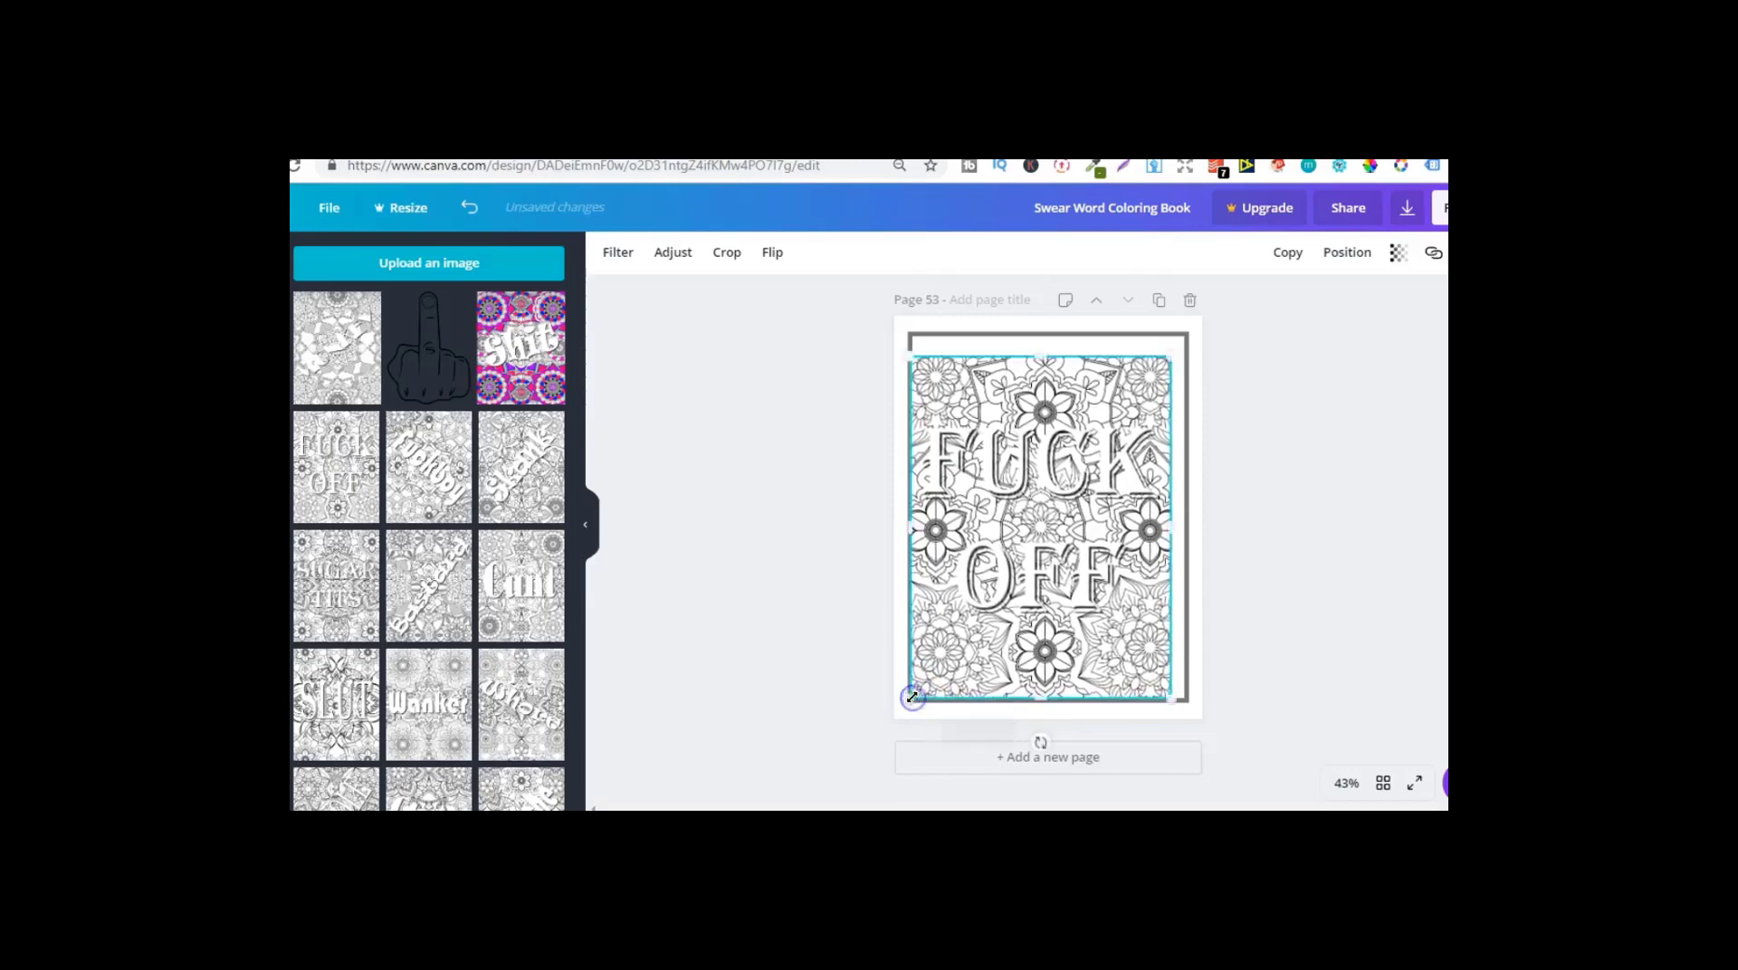
pyautogui.moveTo(1173, 362); pyautogui.dragTo(1193, 348)
pyautogui.click(1343, 255)
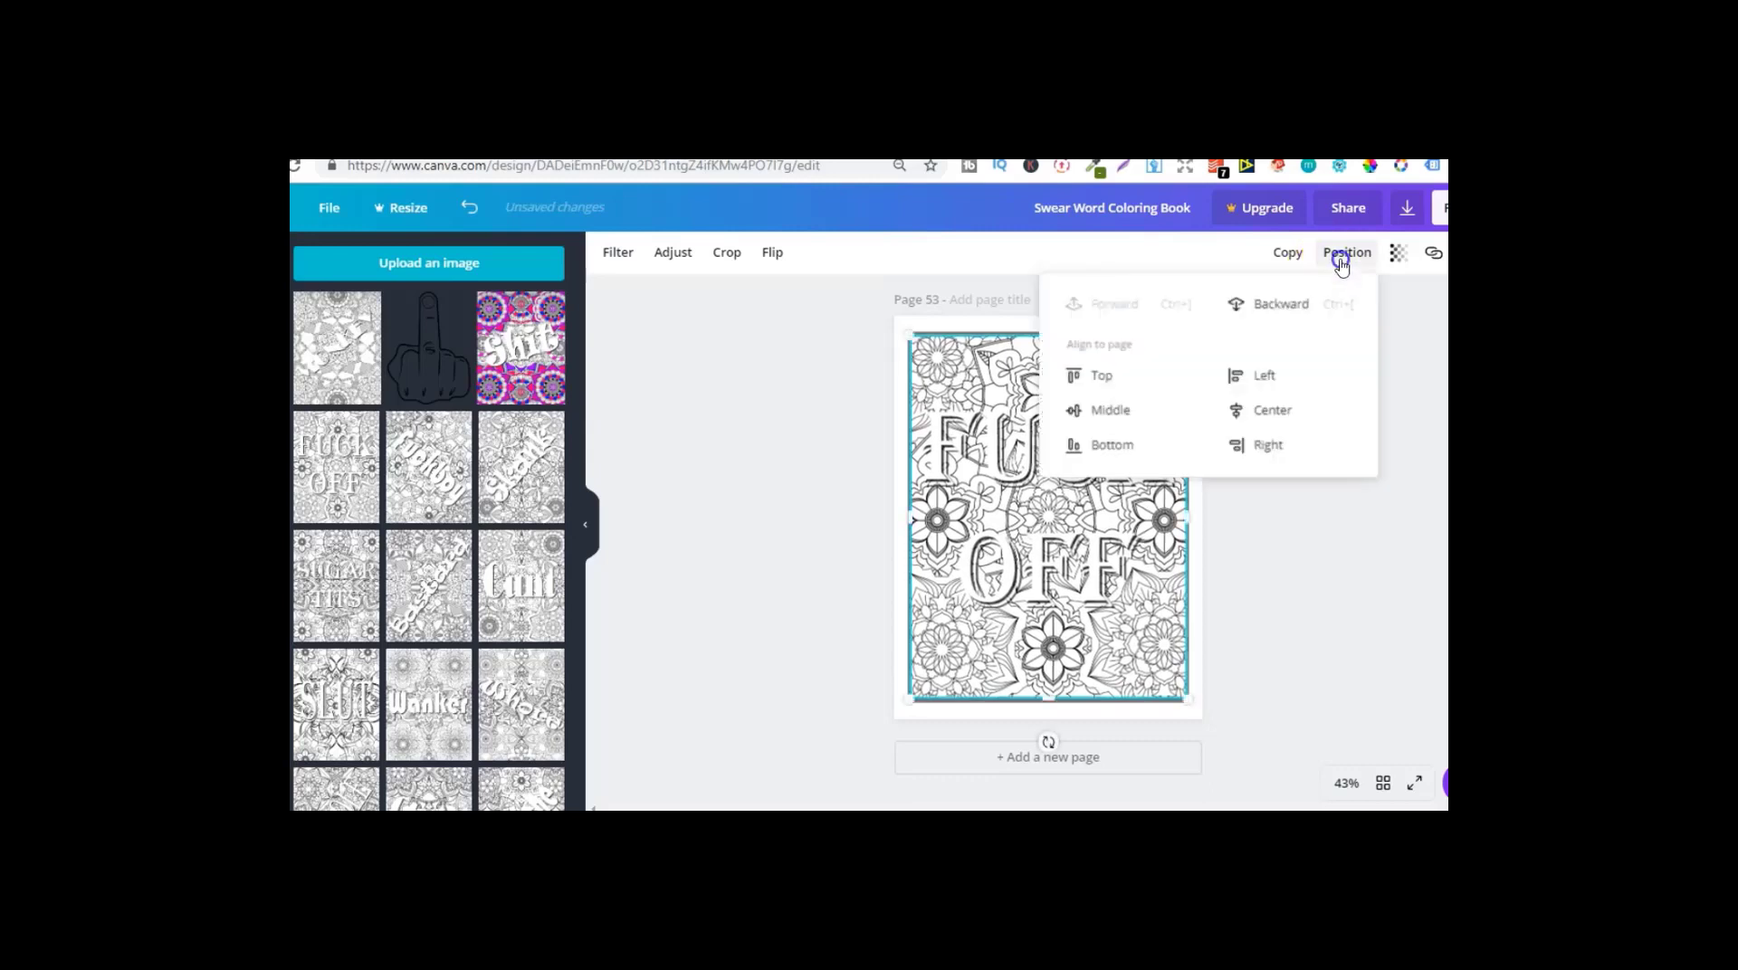
pyautogui.click(1306, 303)
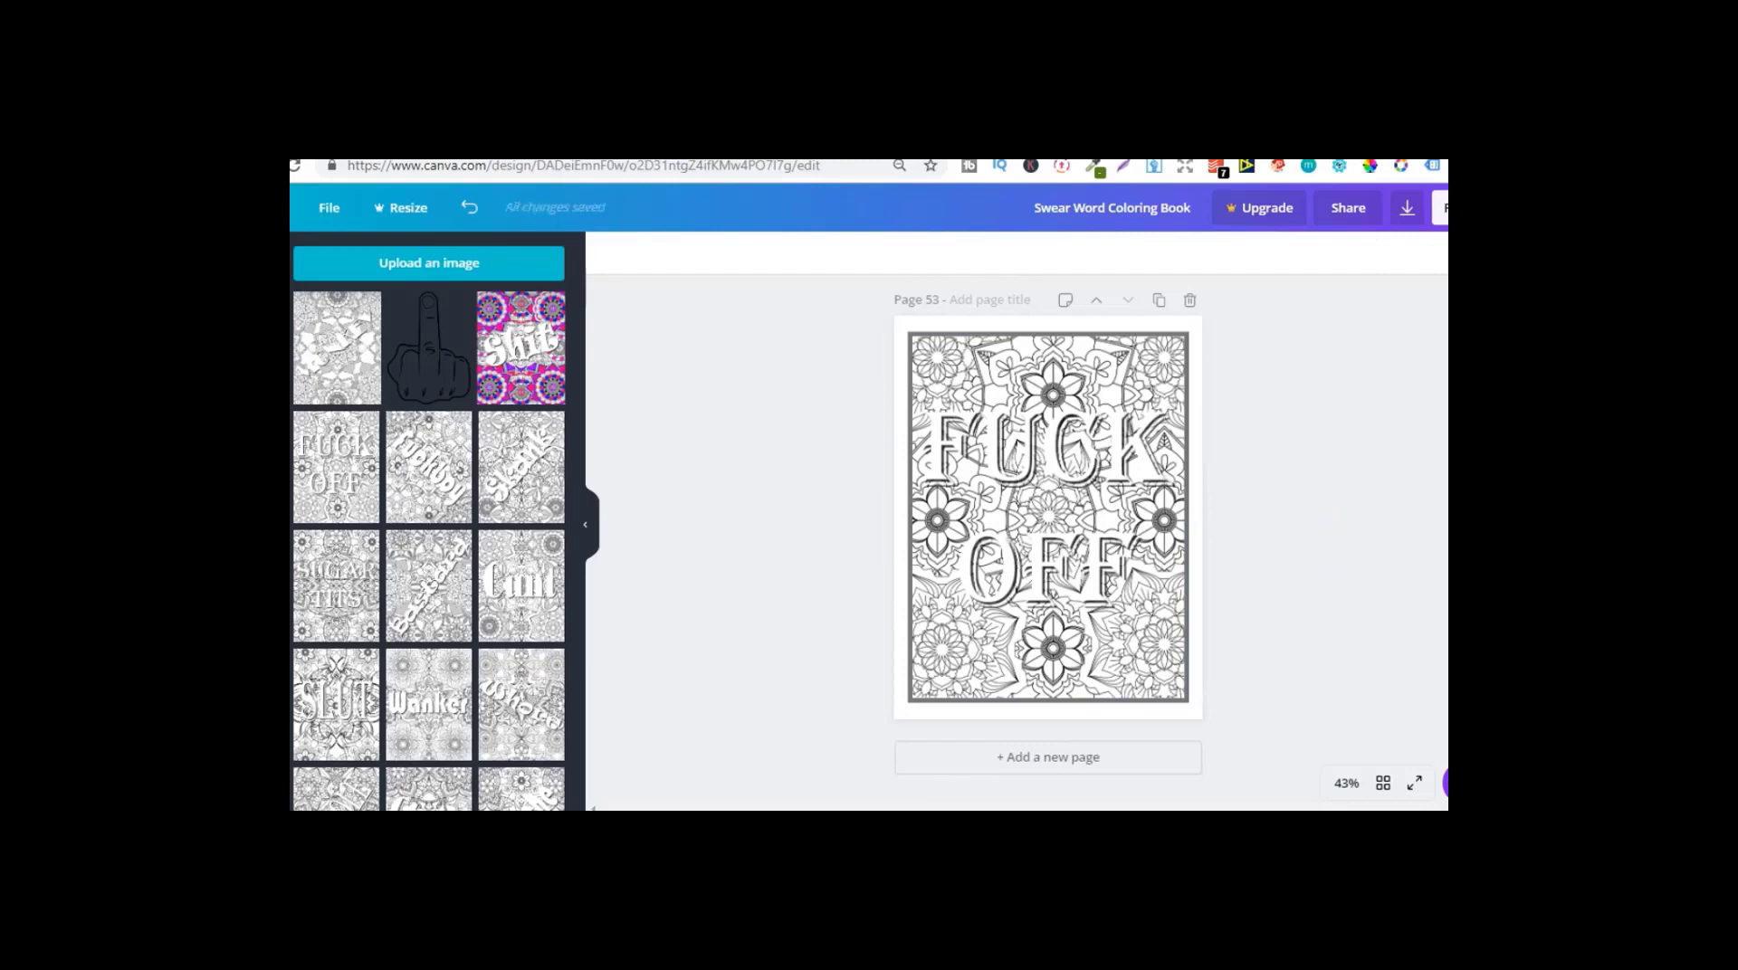
# Step: Duplicate page 52 and clear the MONKEY image and its border from the copy to make a blank page
pyautogui.scroll(5, 1048, 536)
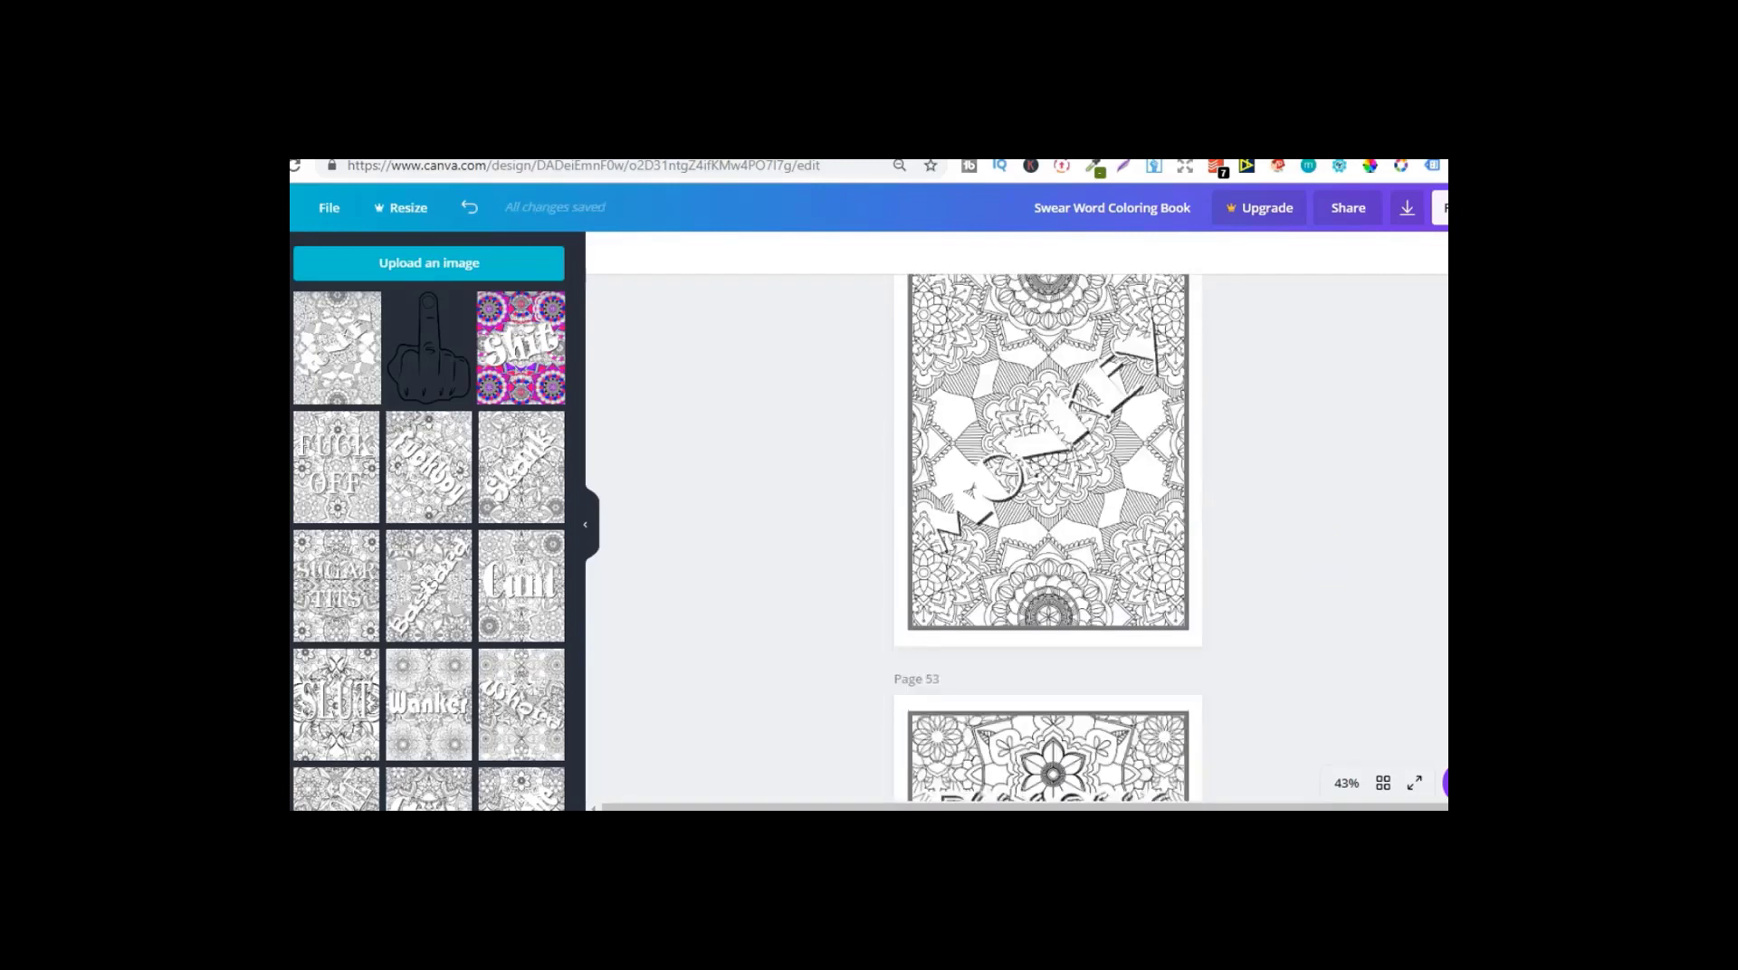
pyautogui.scroll(2, 1048, 538)
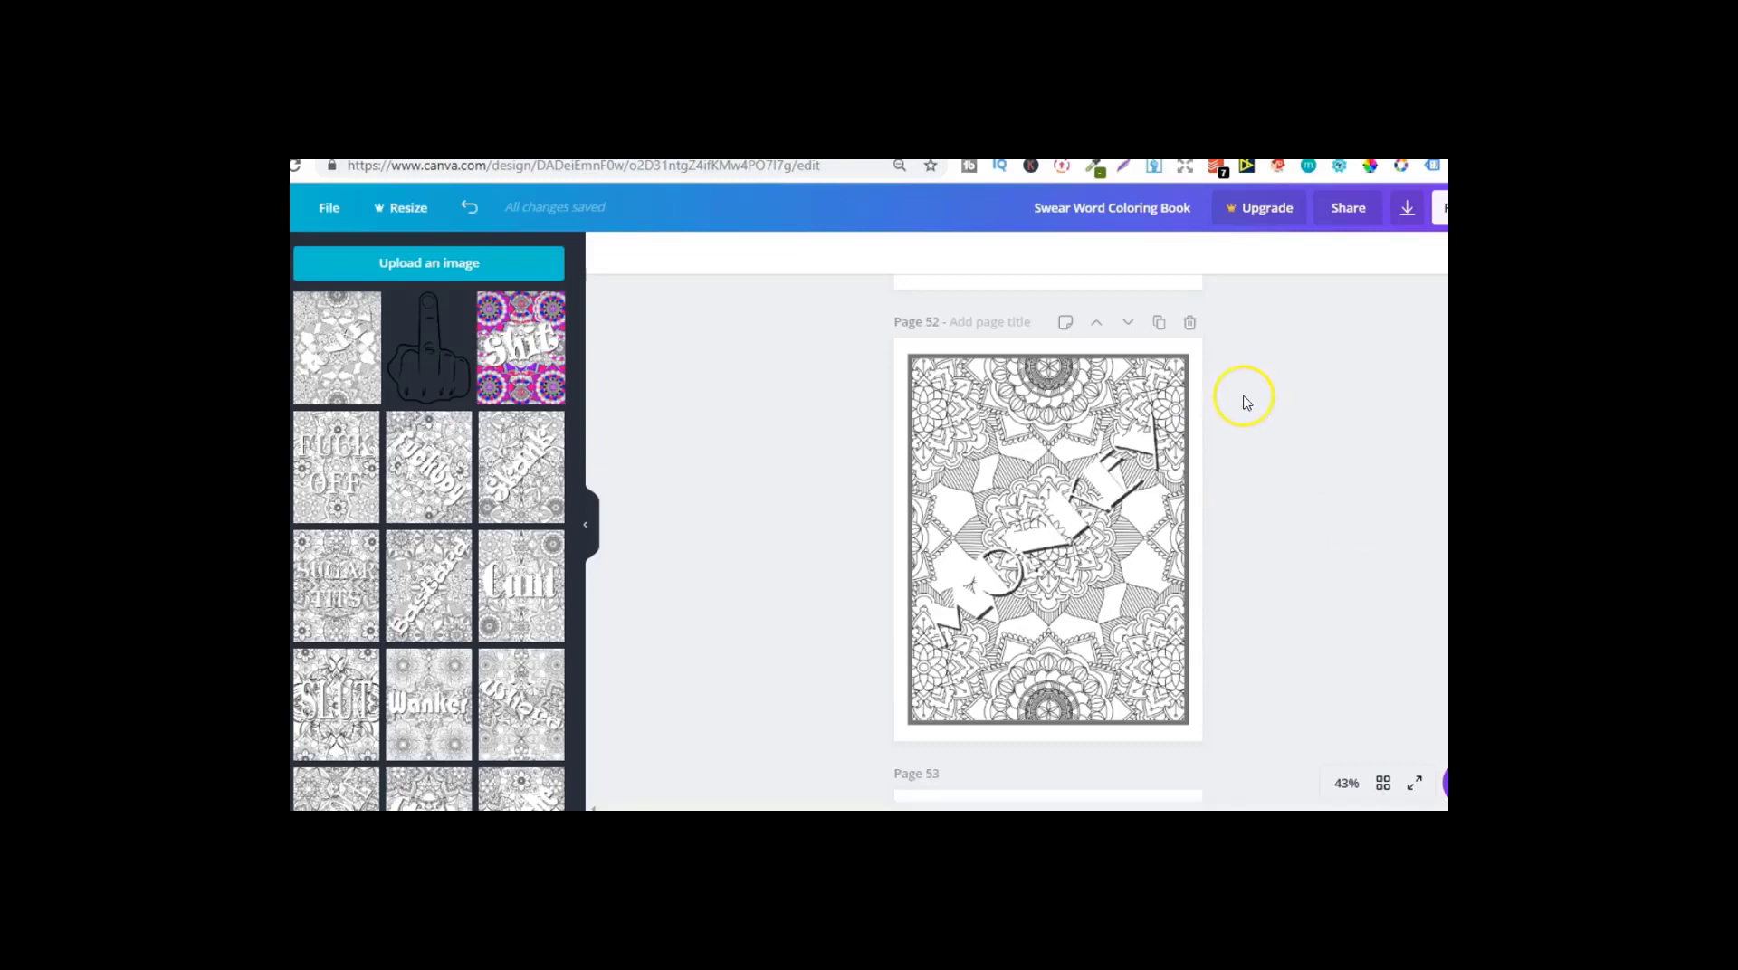
pyautogui.click(1160, 324)
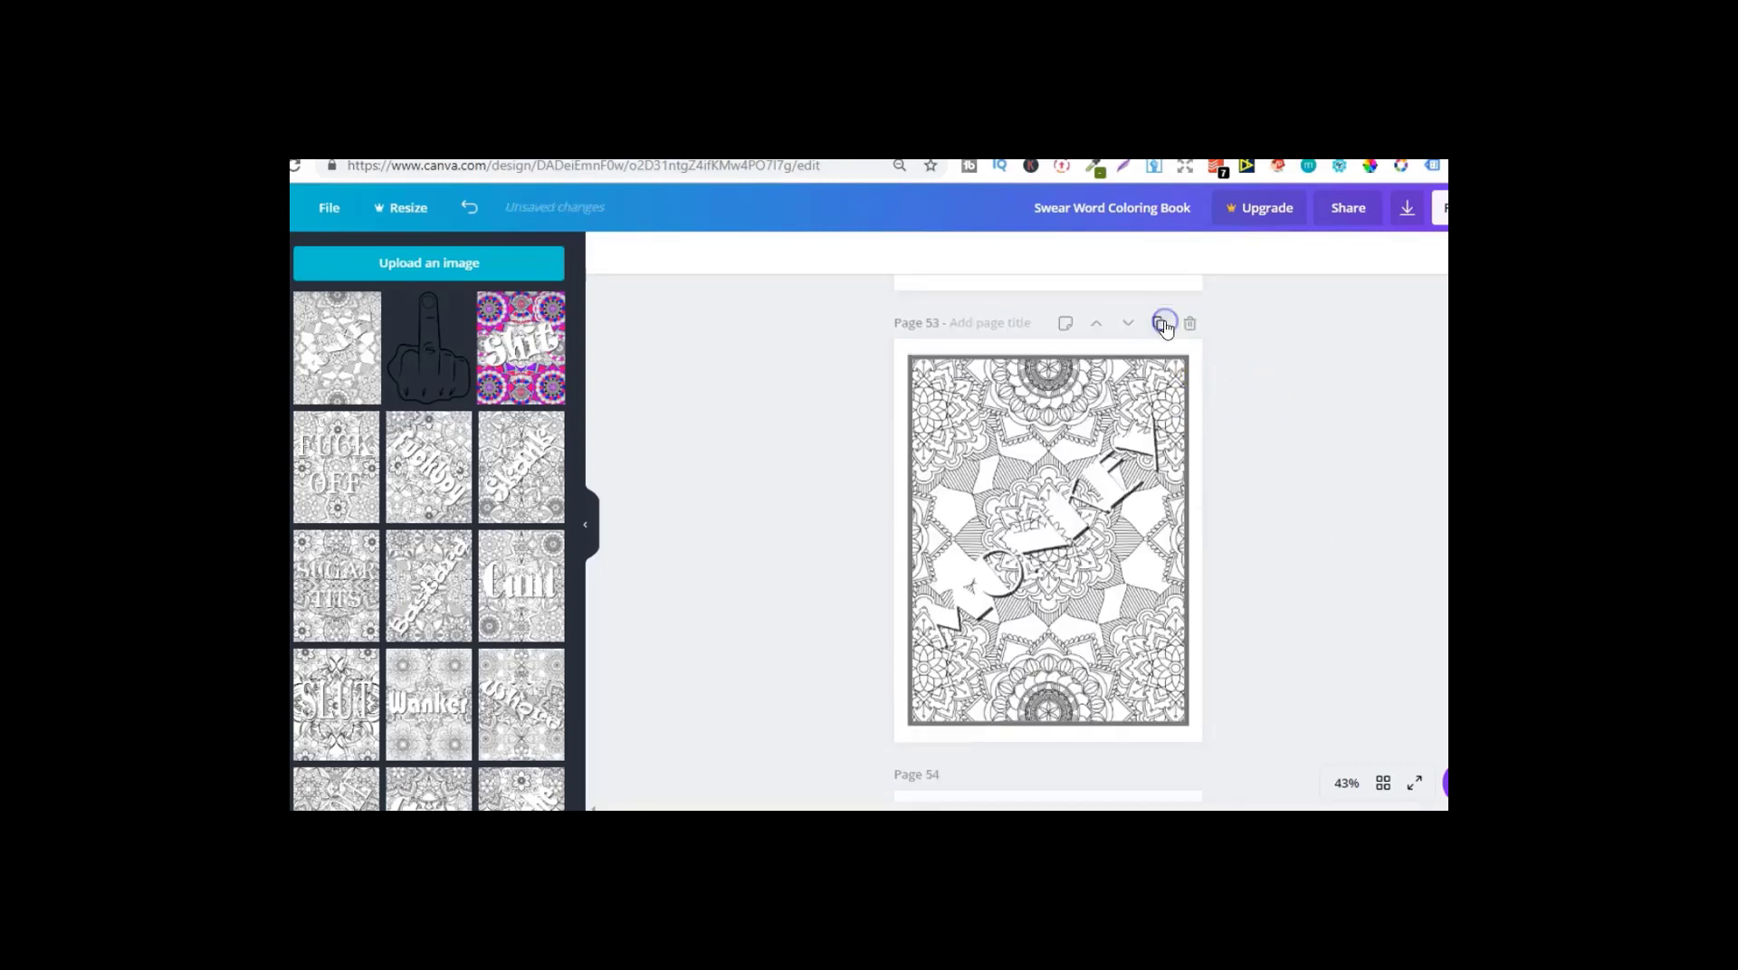
pyautogui.click(1123, 430)
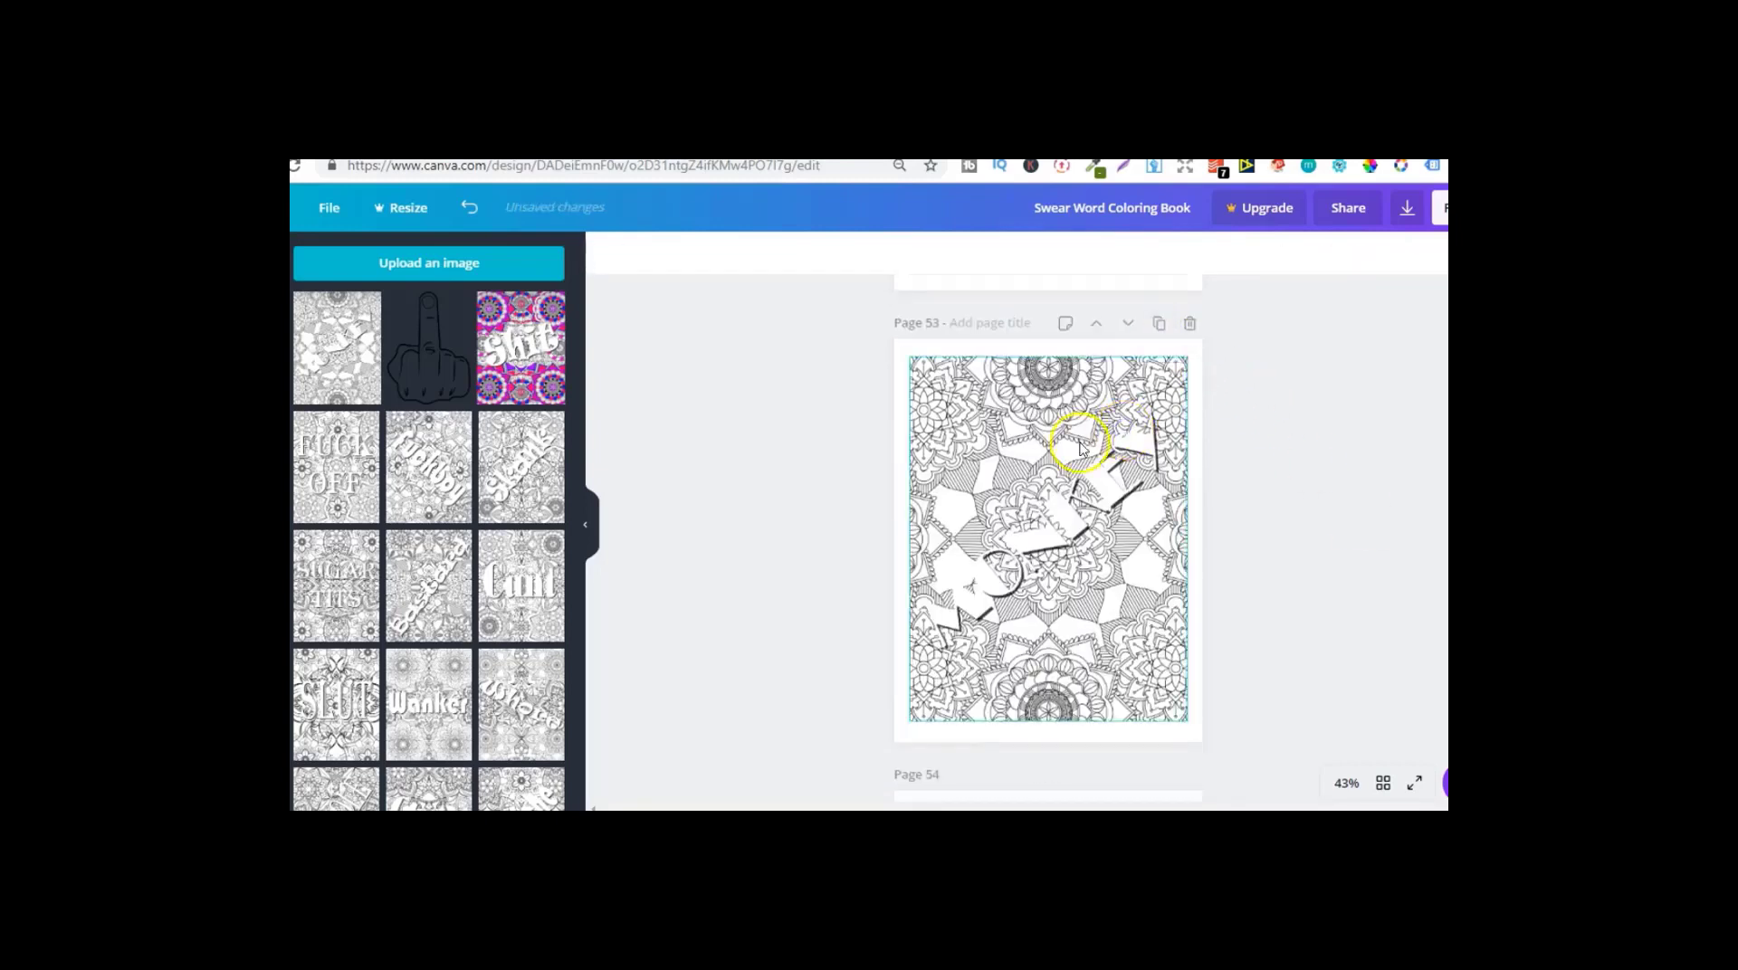
pyautogui.press('Delete')
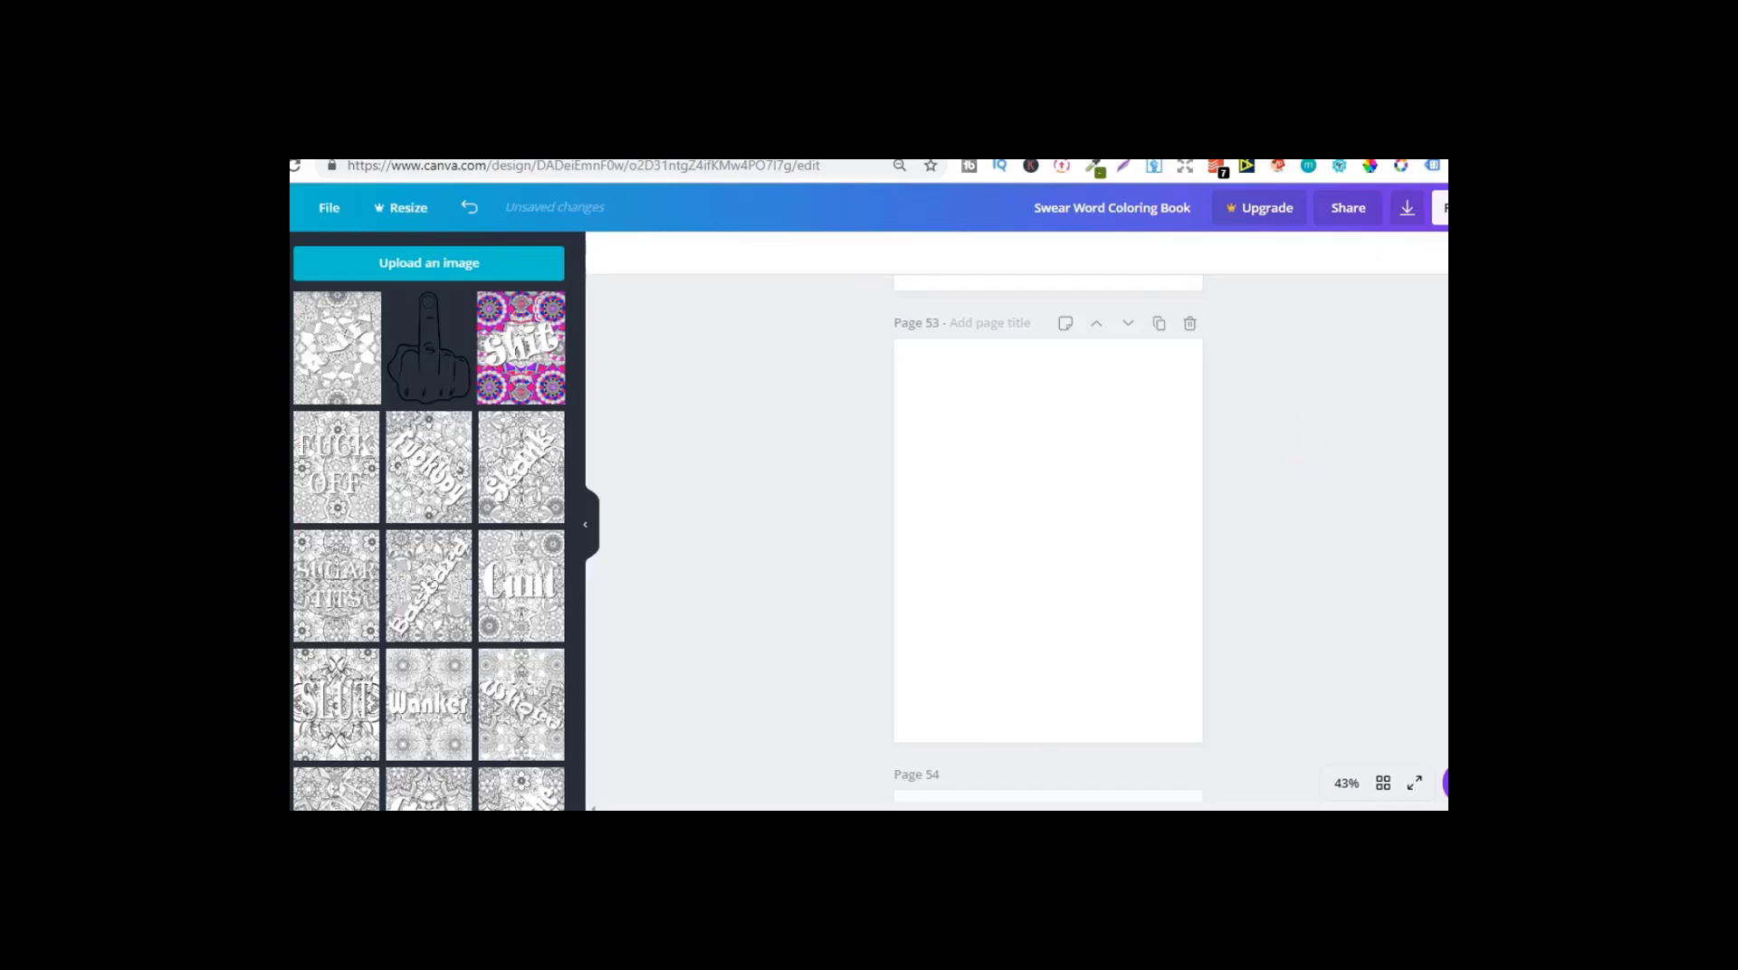
# Step: Delete the practice pages from the end of the book: the wide-border FUCK OFF page, the blank page and the MONKEY page
pyautogui.scroll(-3, 1303, 471)
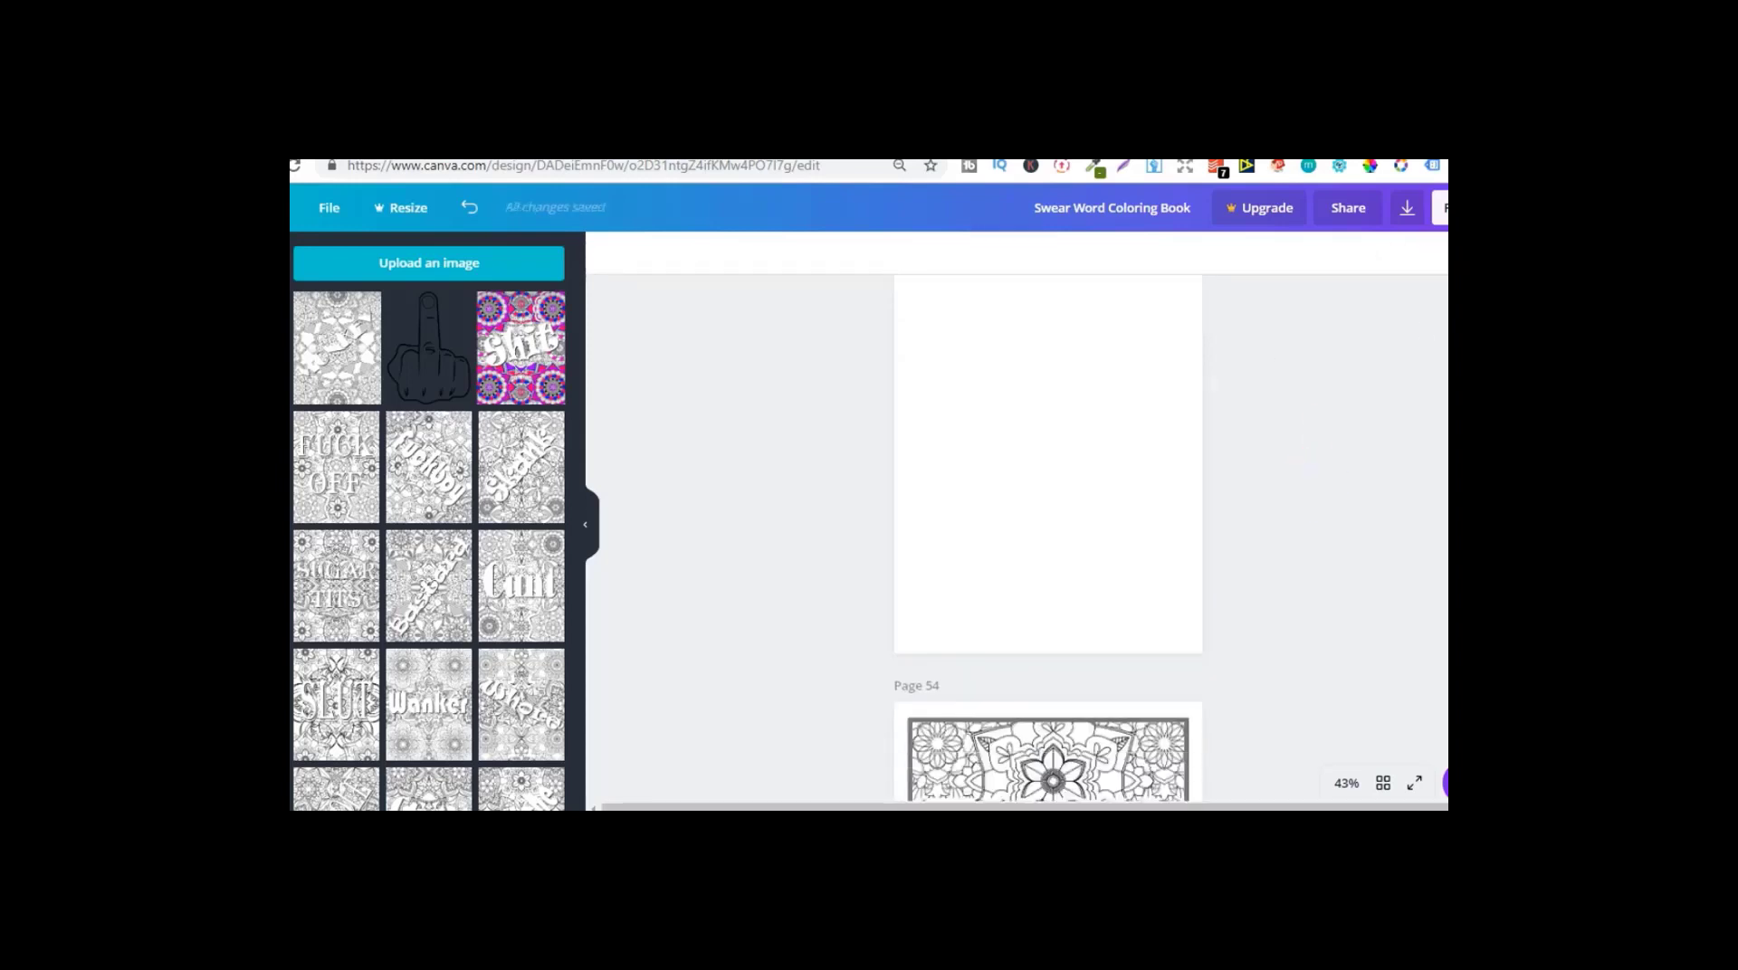
pyautogui.scroll(-2, 1303, 471)
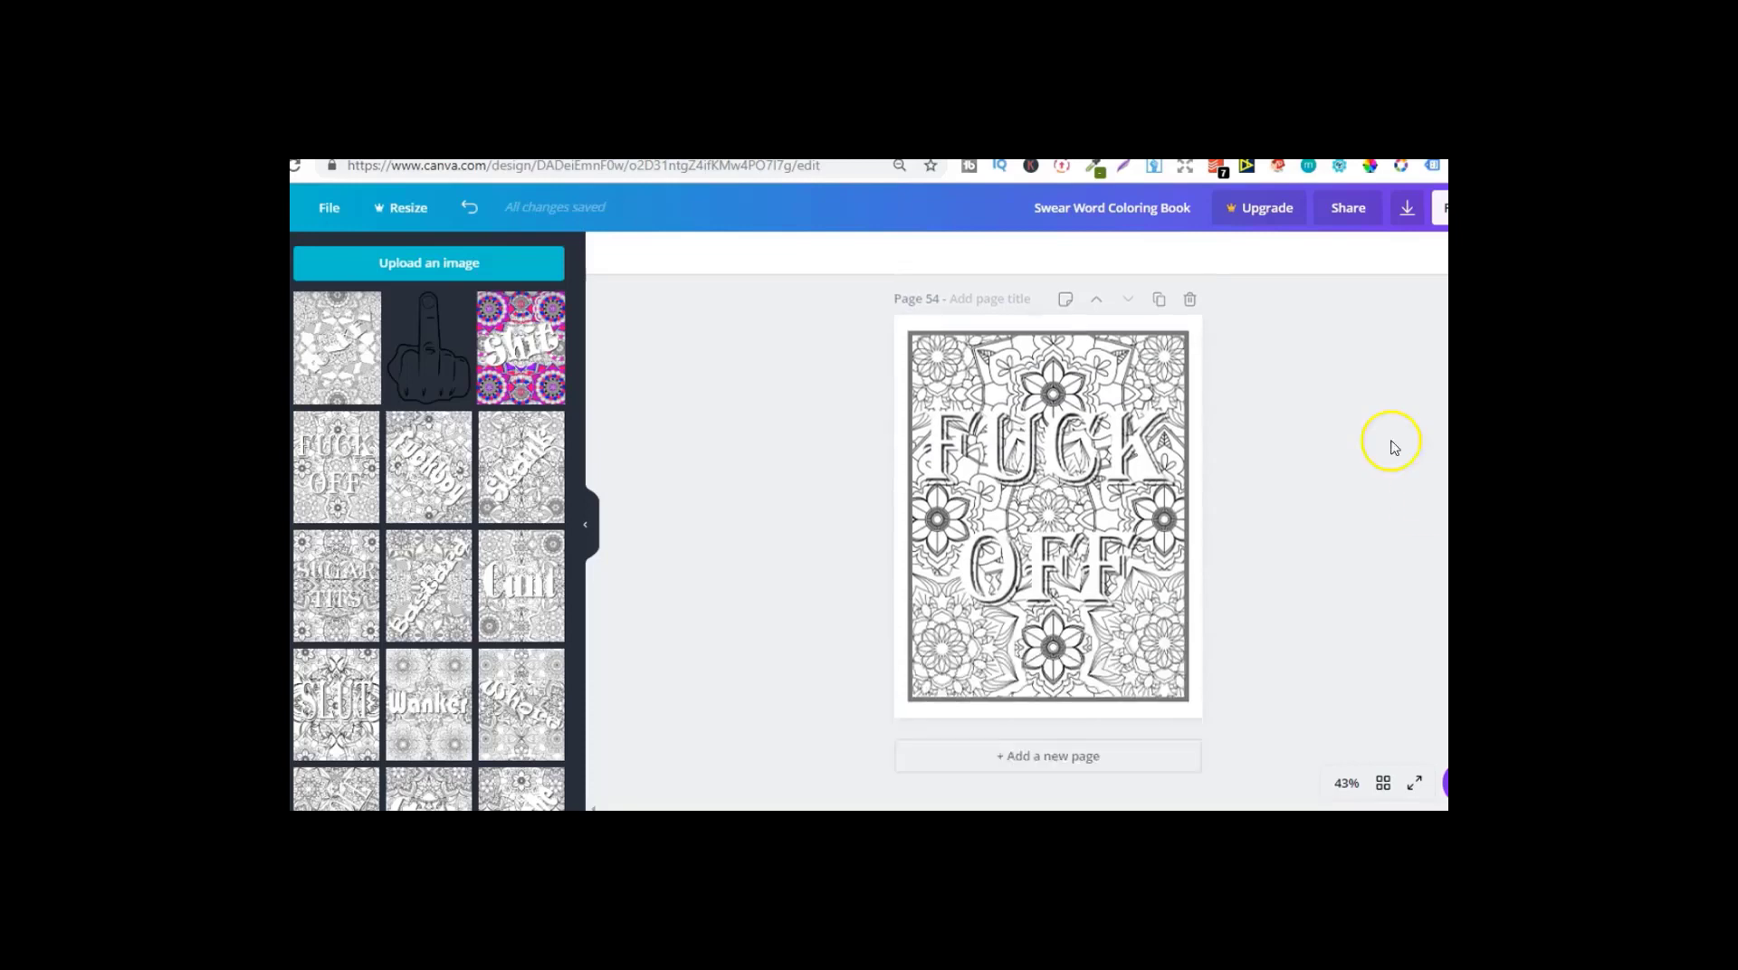
pyautogui.click(1191, 302)
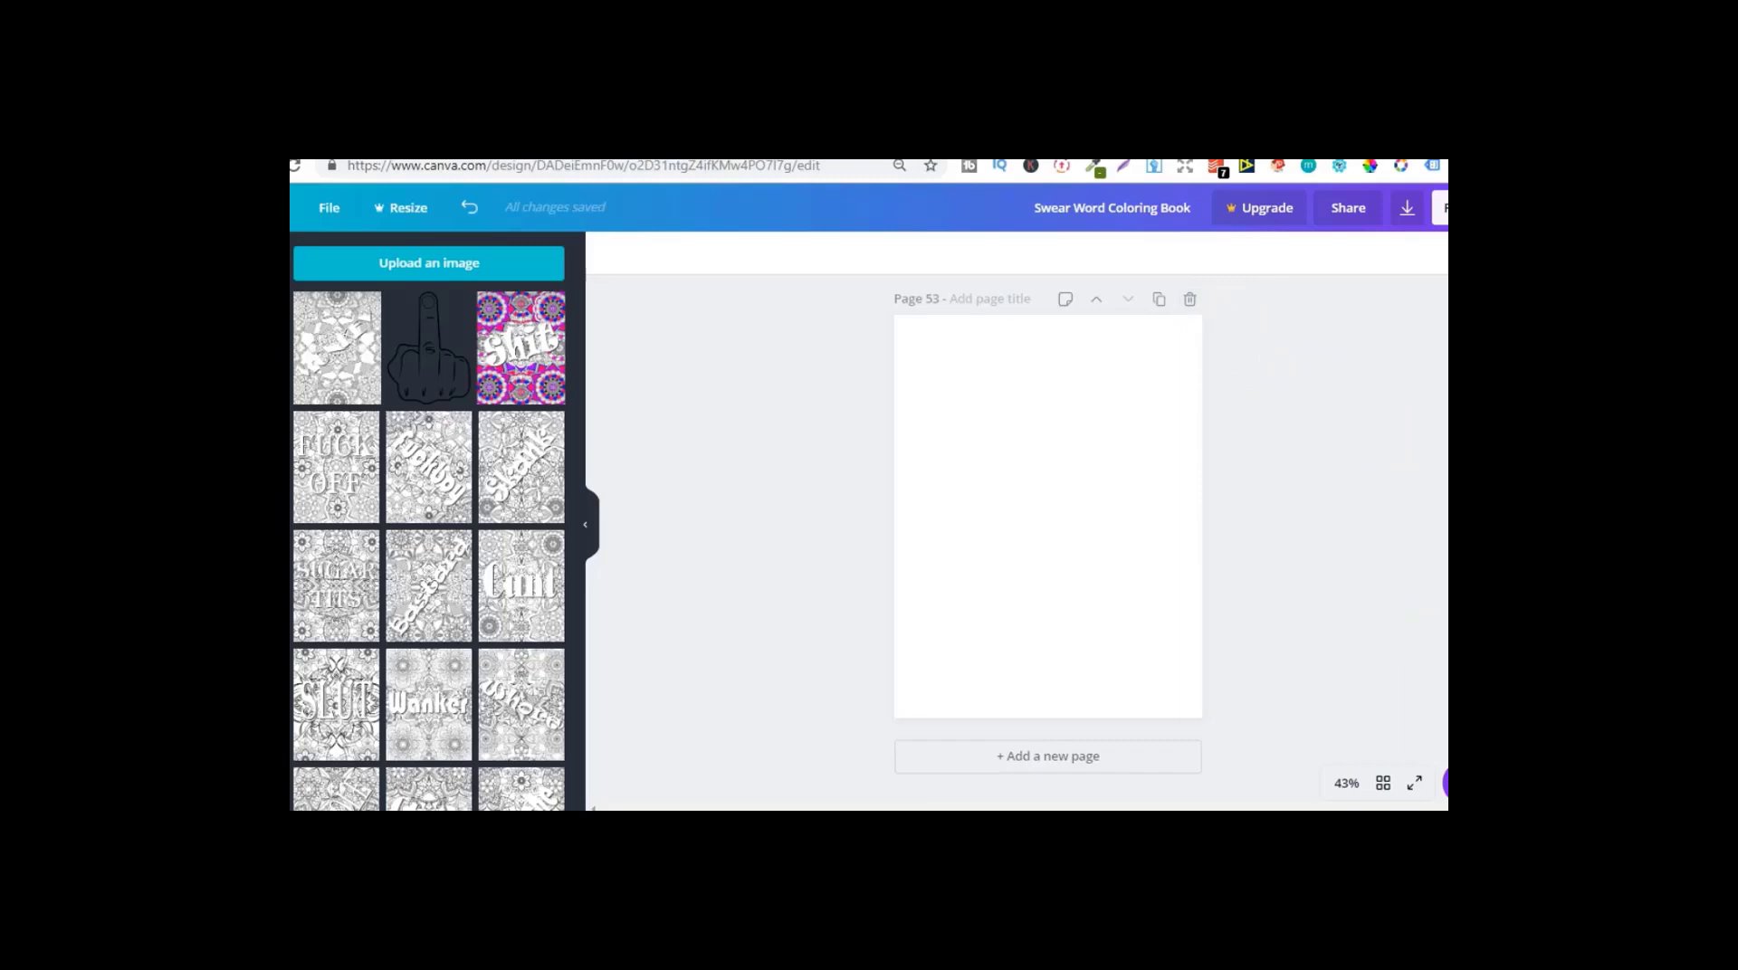
pyautogui.scroll(2, 1047, 534)
pyautogui.click(1188, 448)
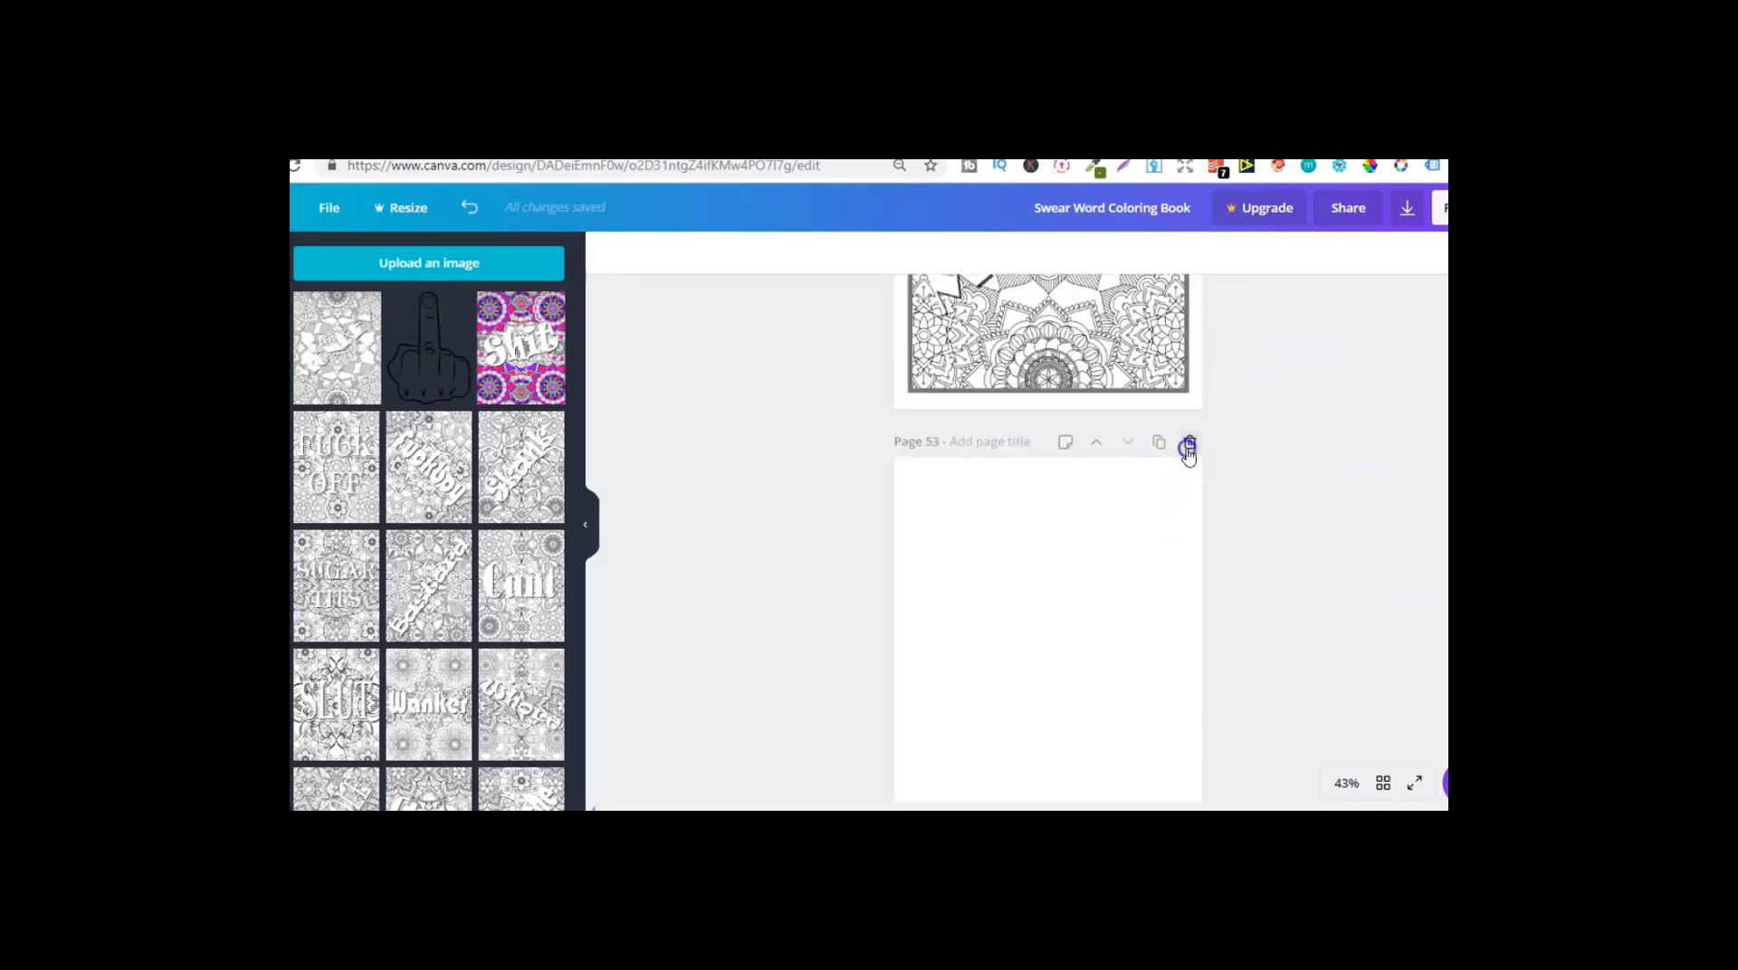
pyautogui.click(1191, 304)
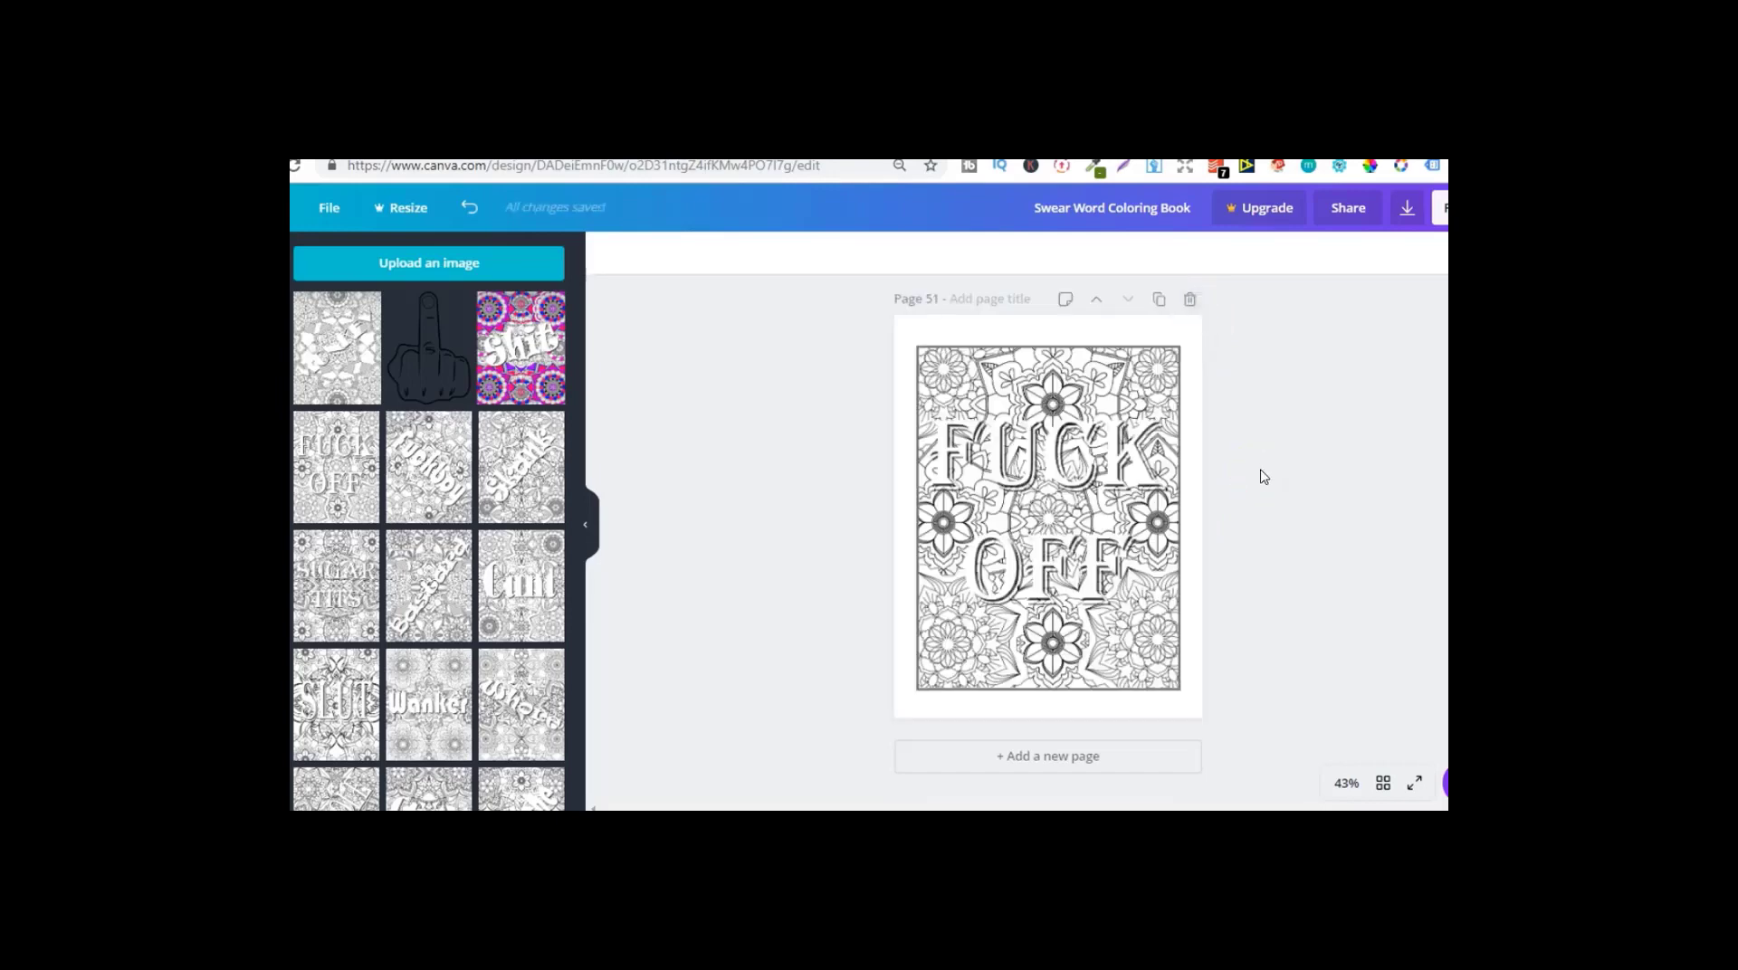
# Step: Duplicate page 51 and delete the border and the FUCK OFF image from the copy to leave a blank final page
pyautogui.click(1161, 305)
pyautogui.click(1084, 516)
pyautogui.click(1308, 353)
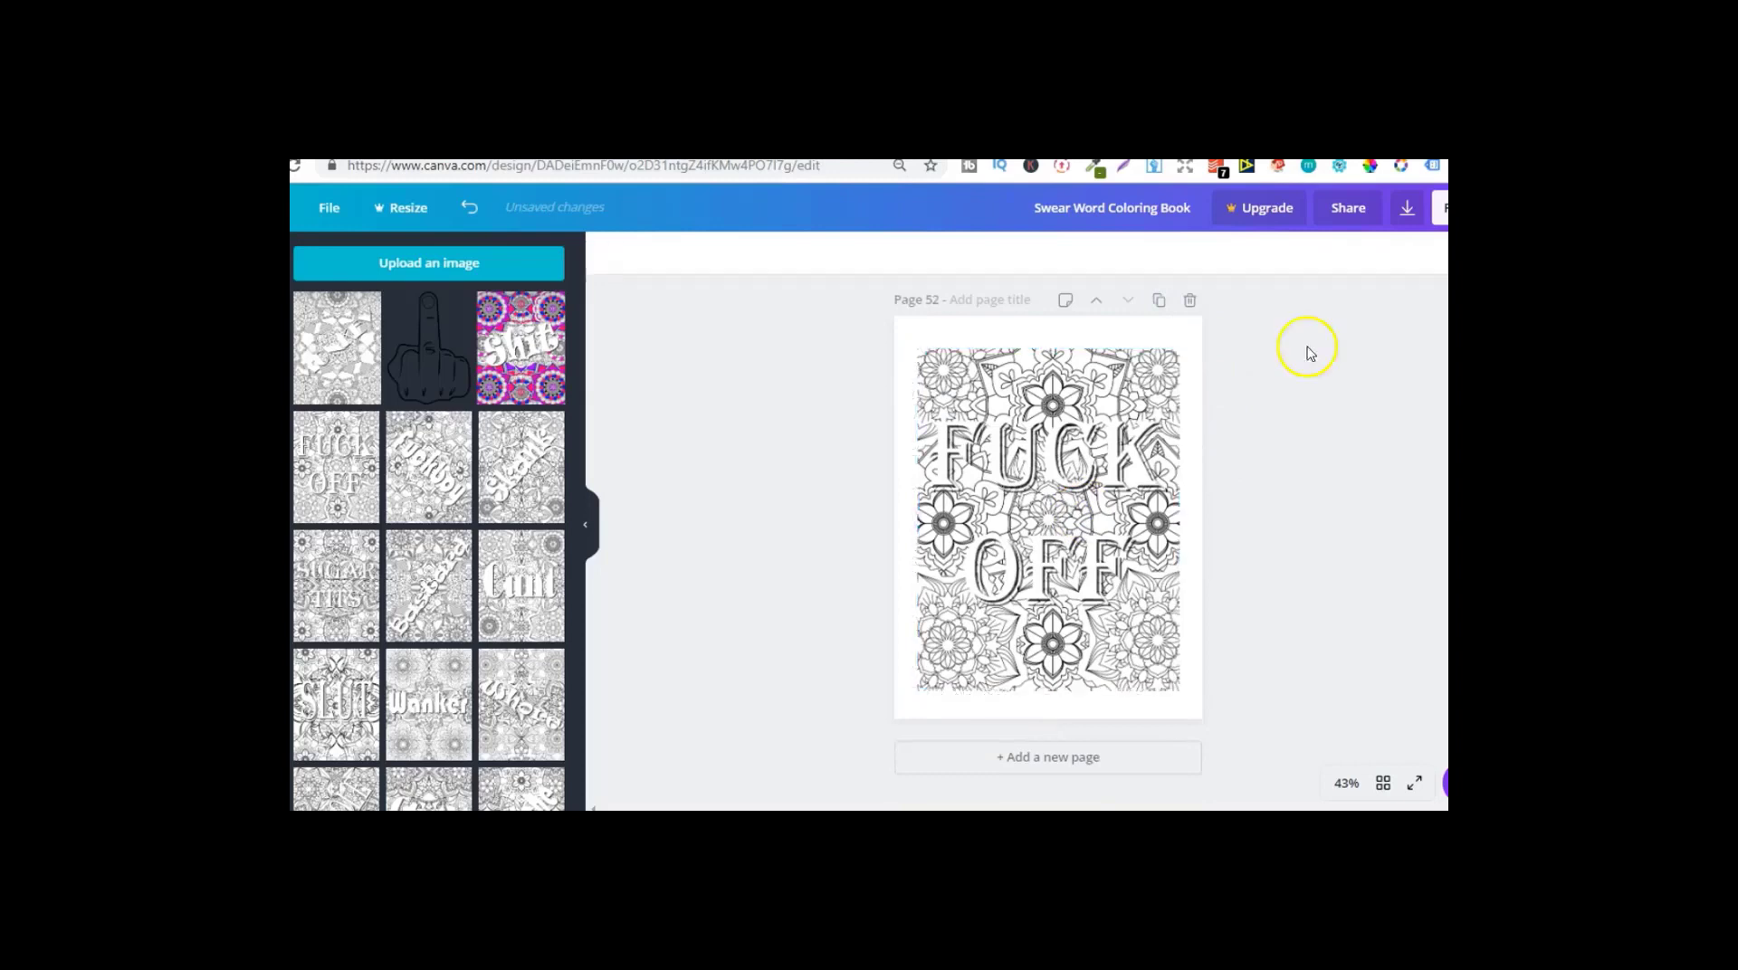
pyautogui.click(1060, 460)
pyautogui.press('Delete')
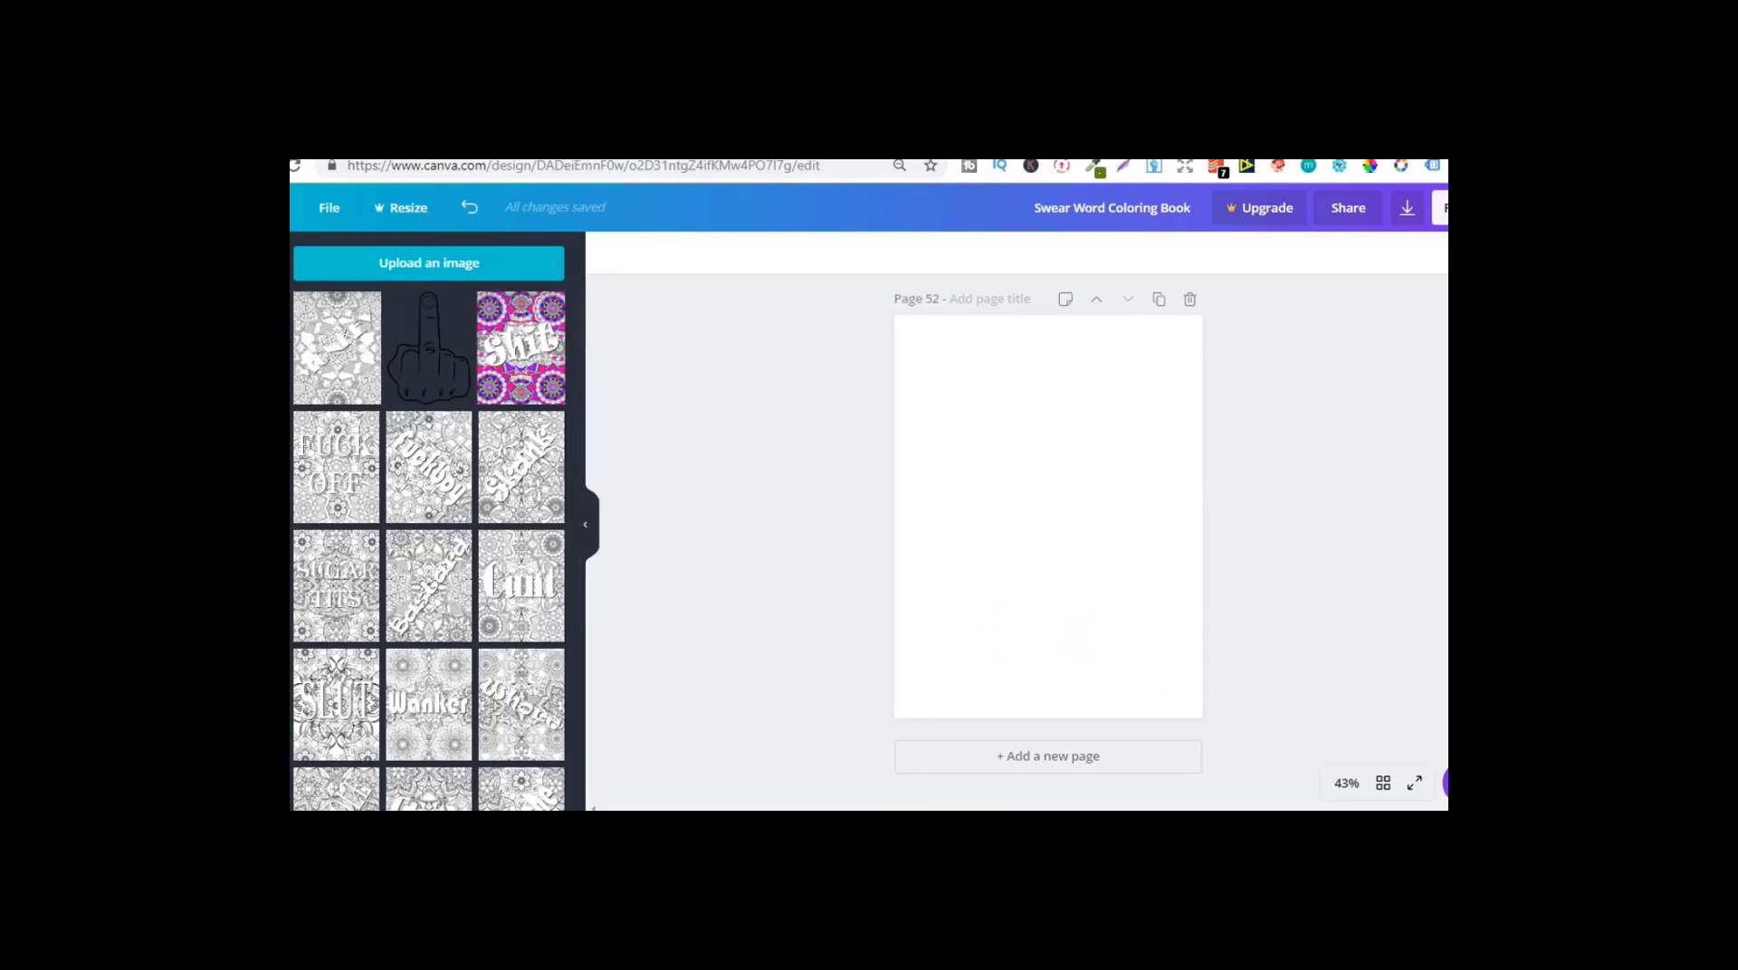
# Step: Choose PDF Print as the download file type, check the page selection, and close the download options without downloading
pyautogui.scroll(15, 1048, 534)
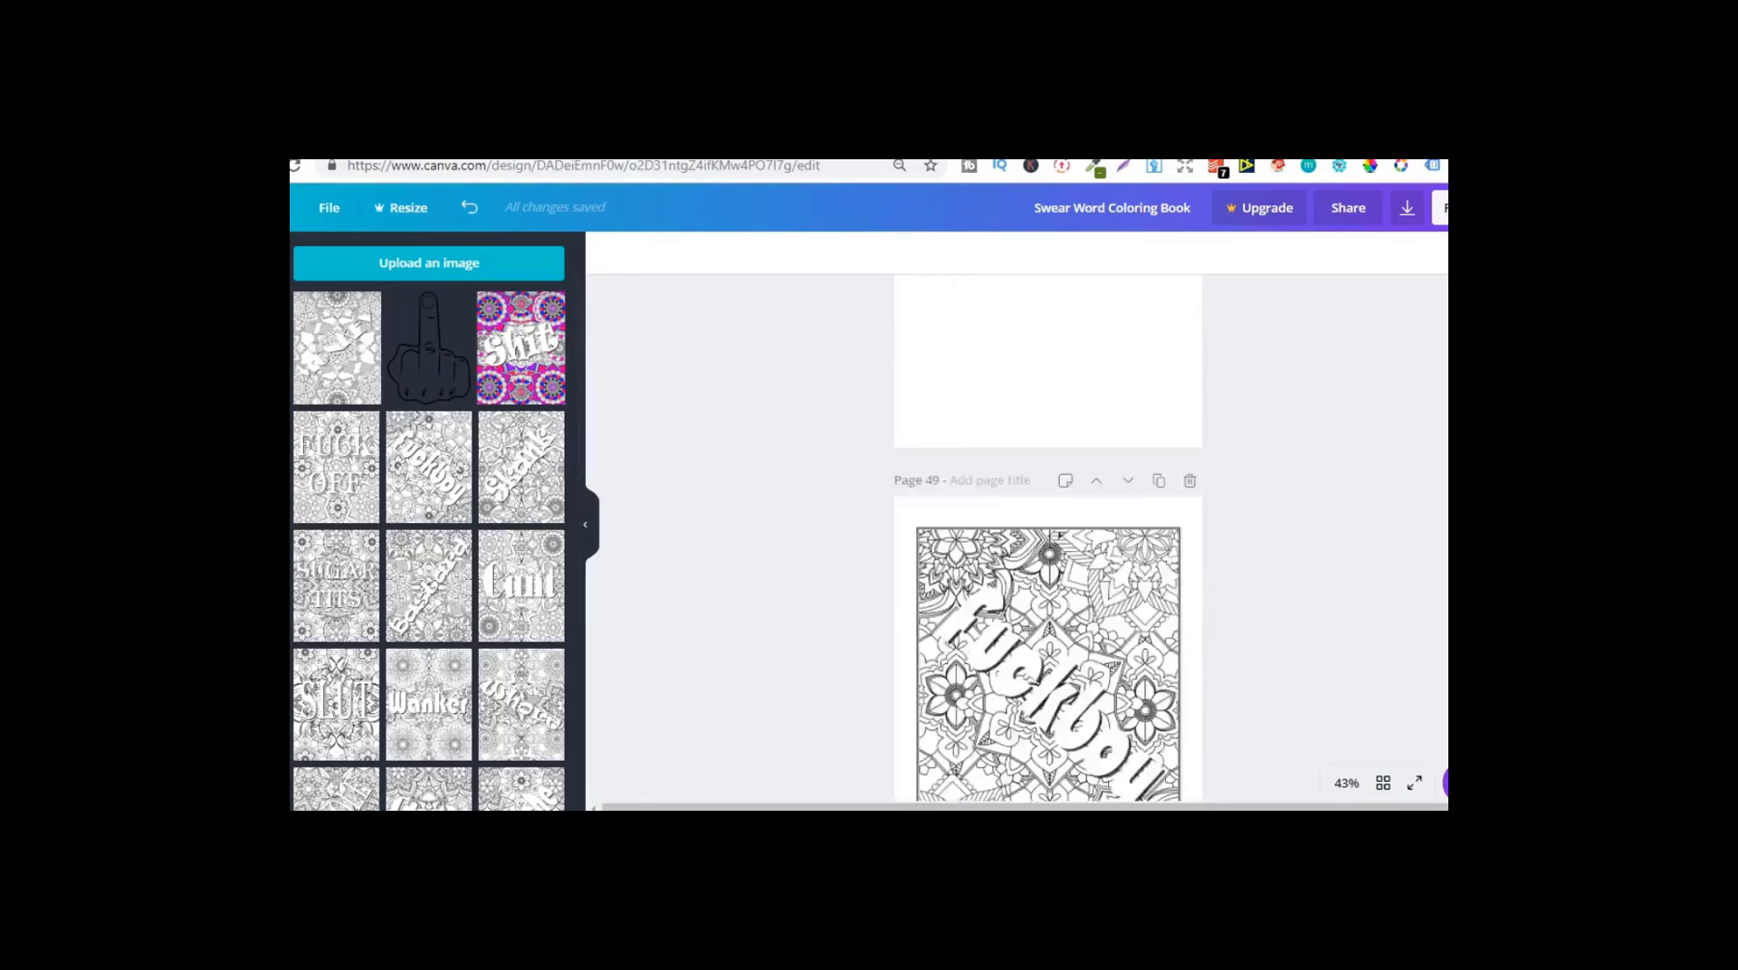
pyautogui.scroll(-15, 1048, 534)
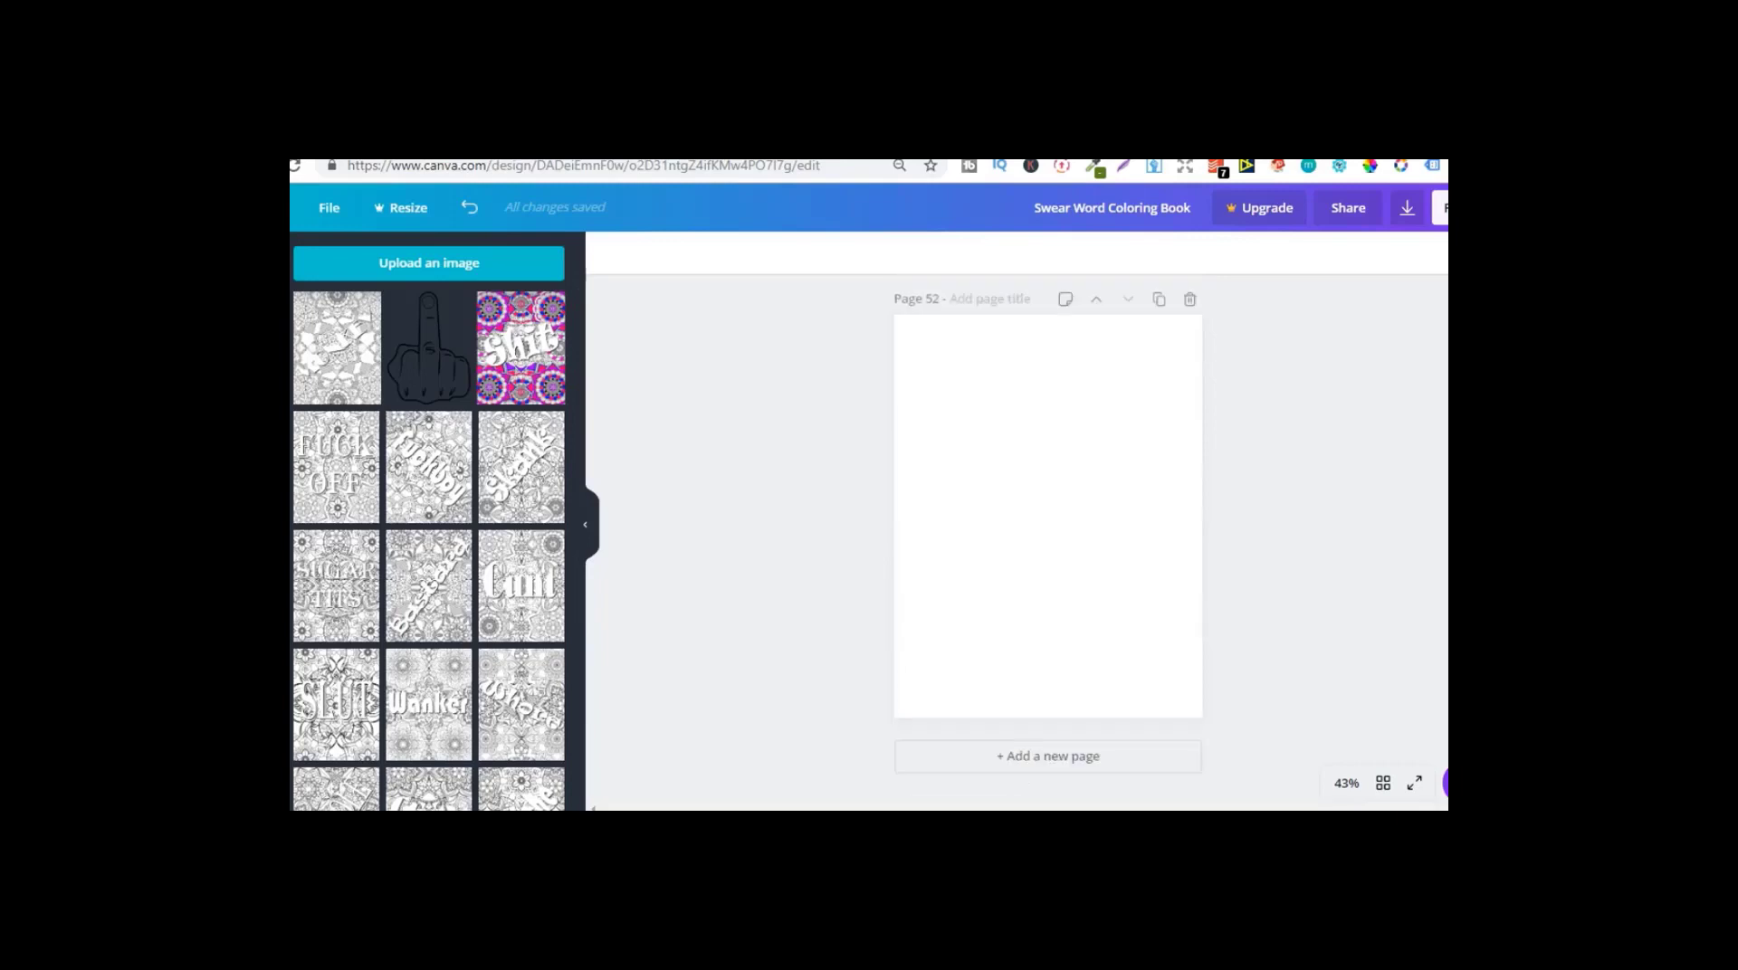
pyautogui.click(1407, 208)
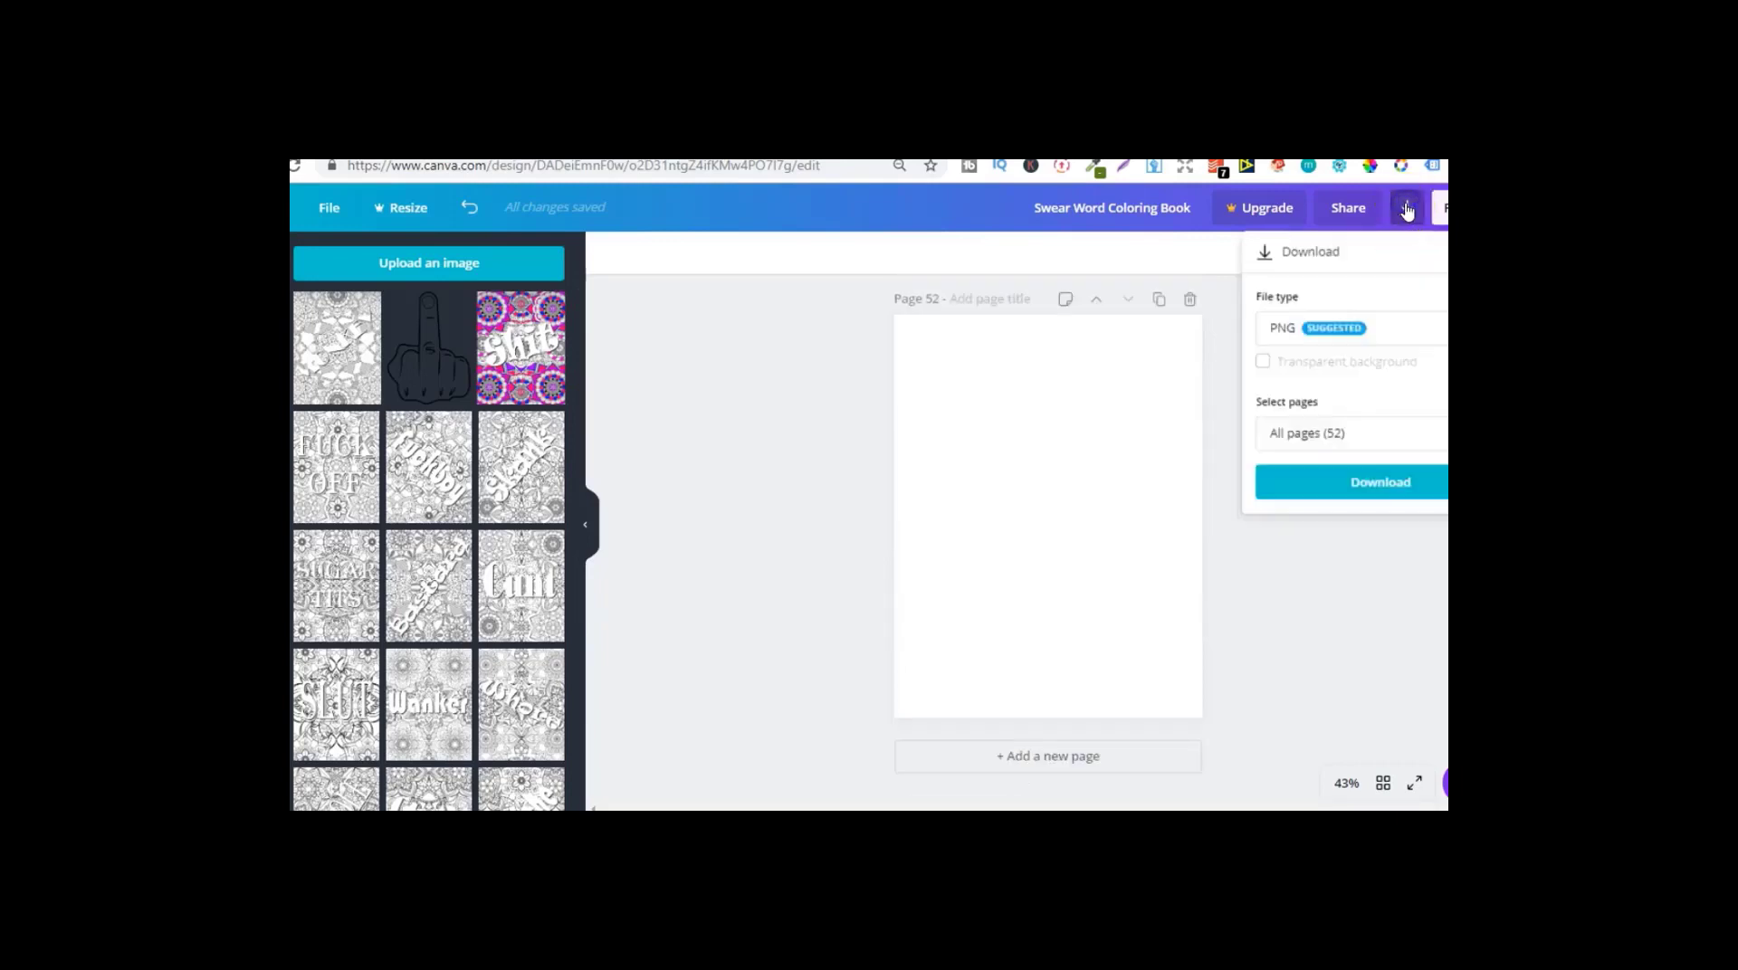
pyautogui.click(1333, 334)
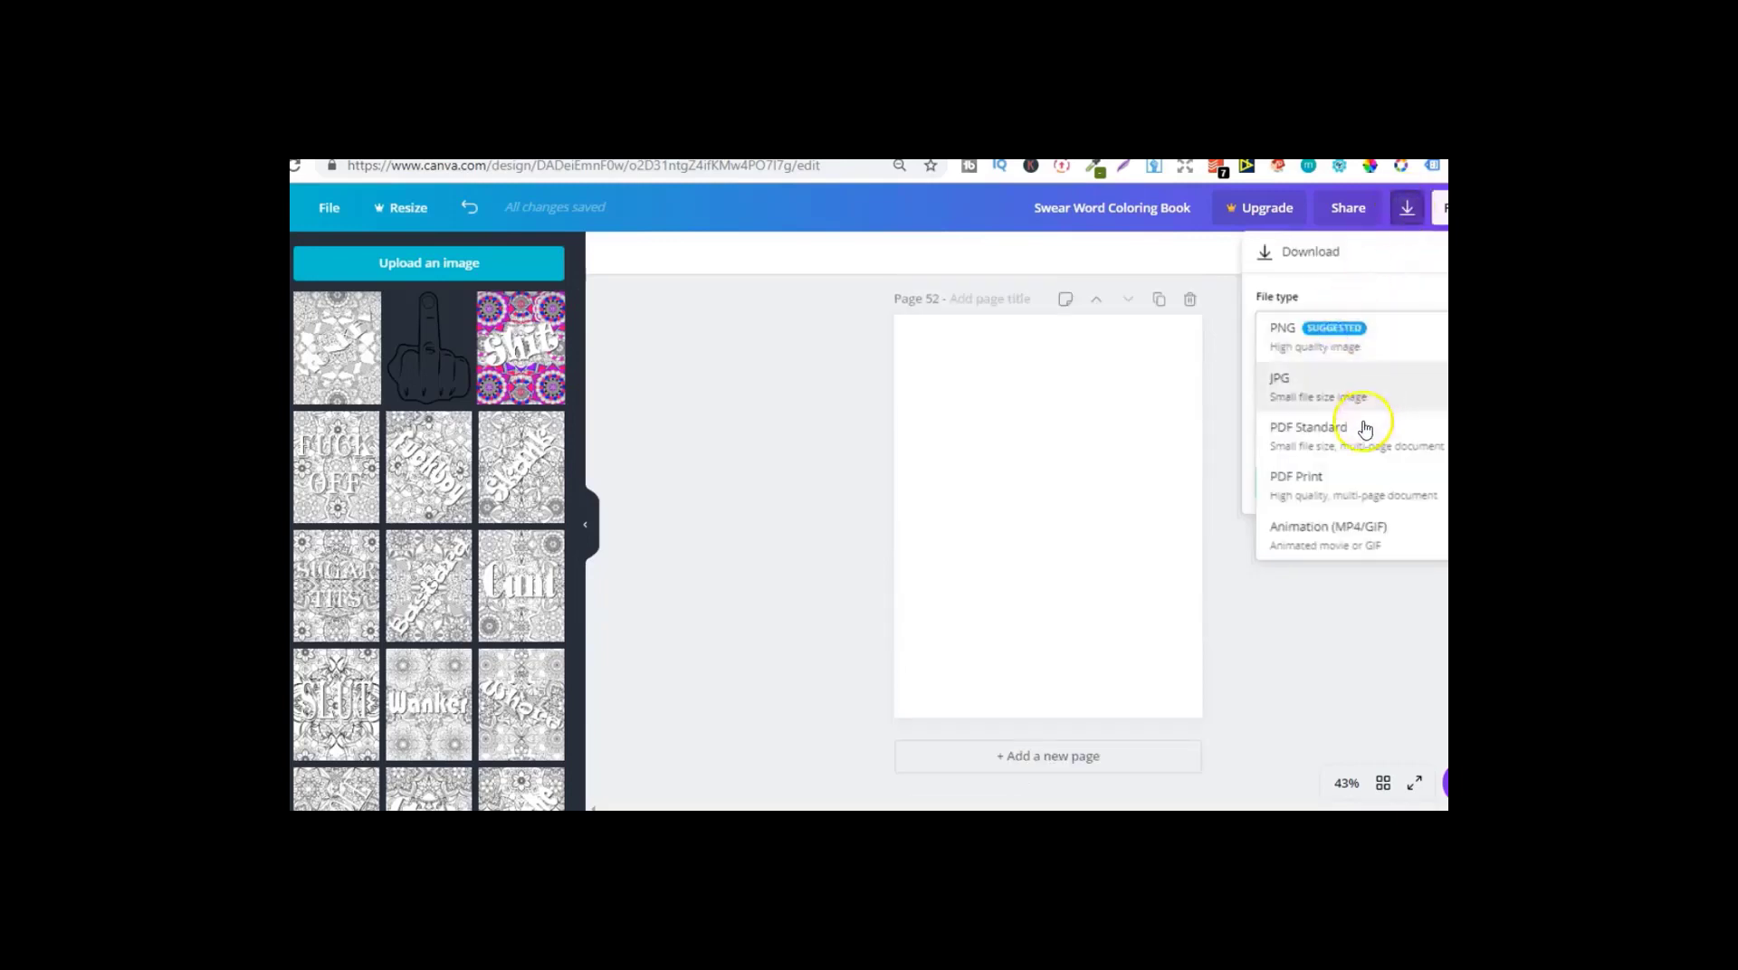
pyautogui.click(1314, 480)
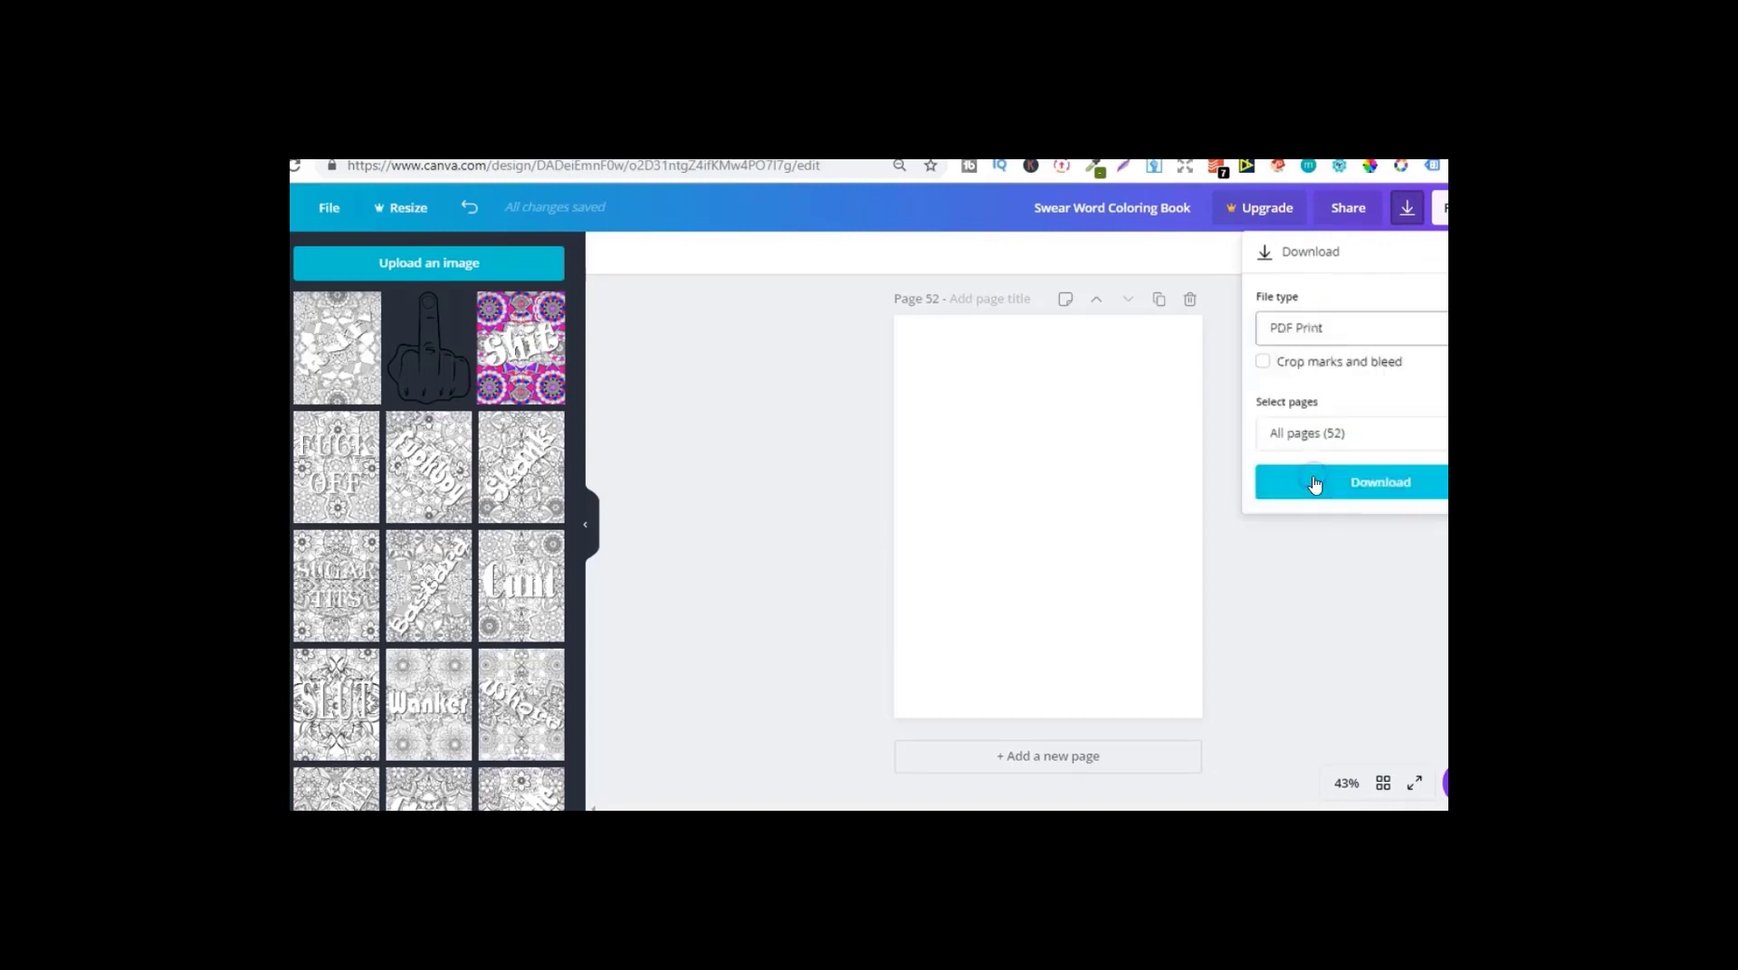
pyautogui.click(1359, 436)
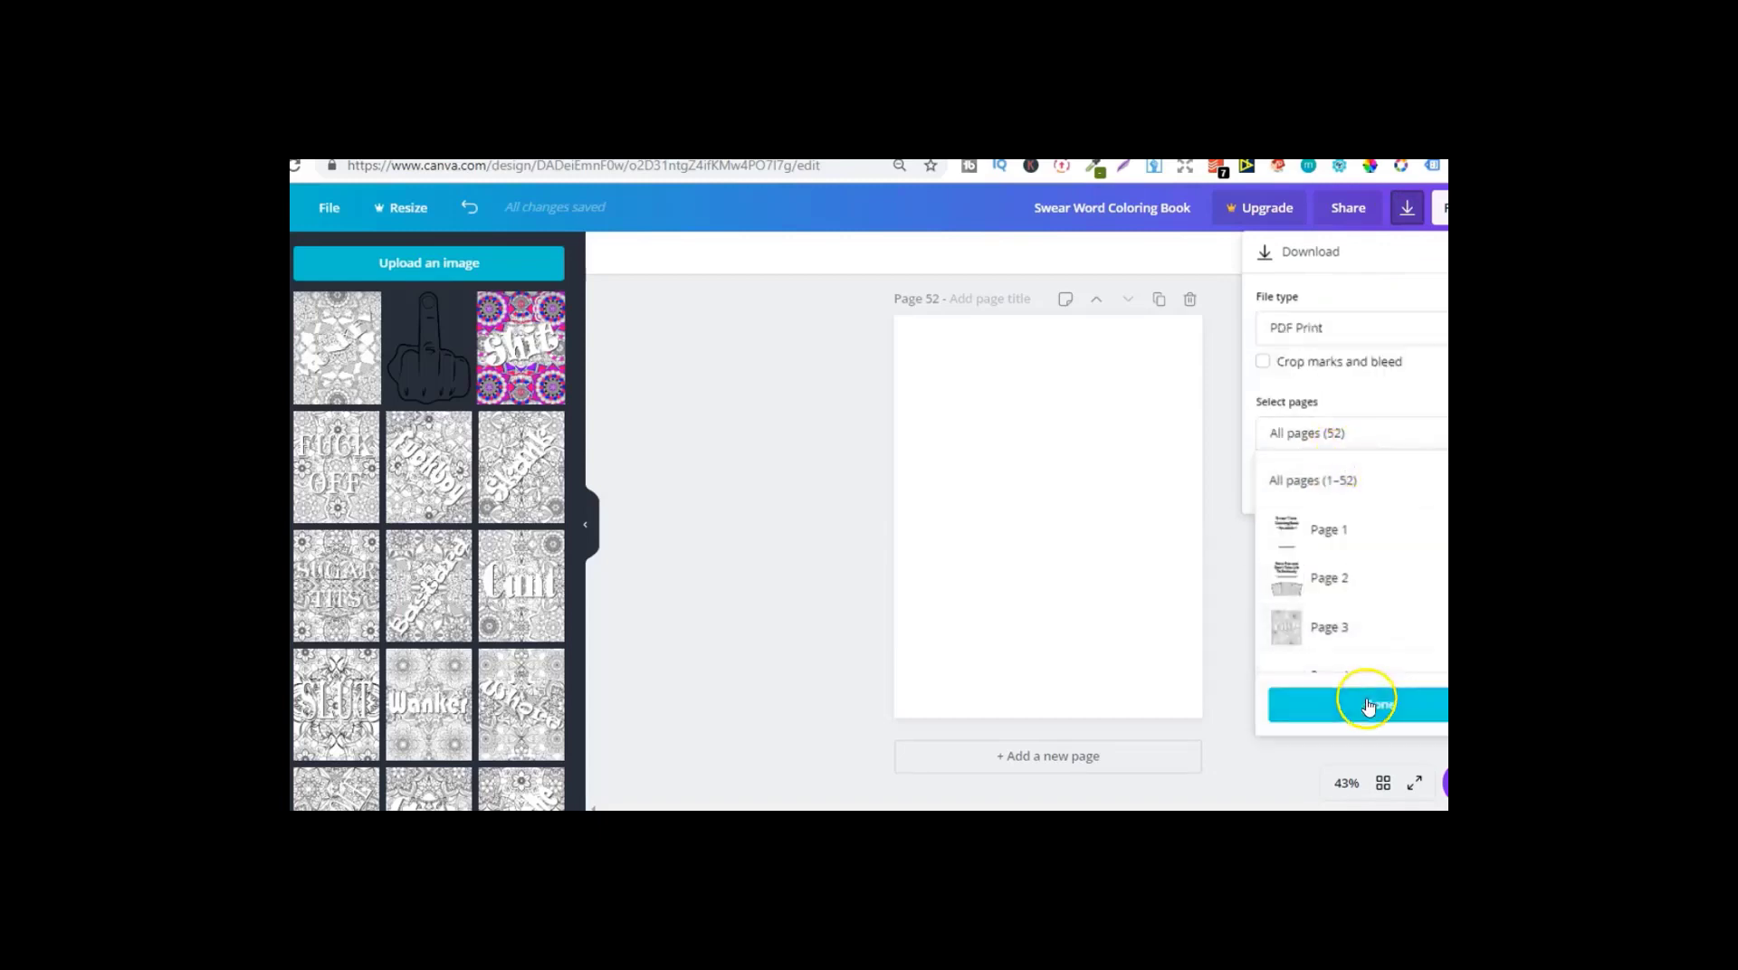
pyautogui.click(1240, 555)
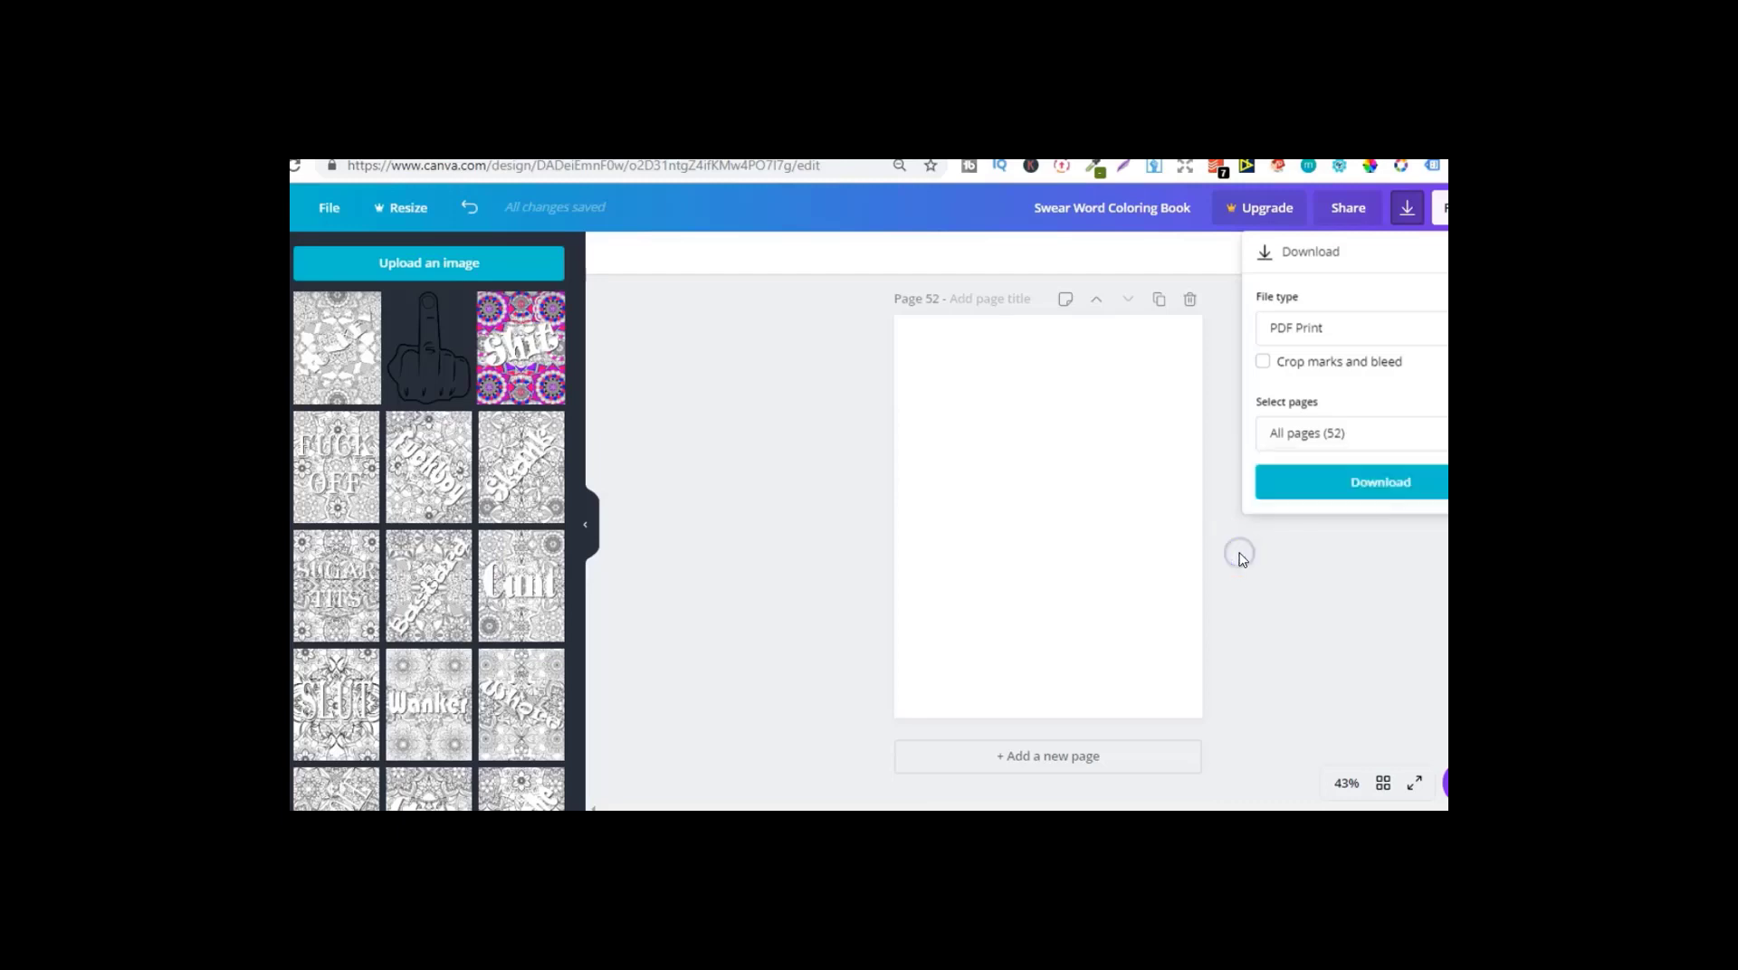
pyautogui.click(1240, 555)
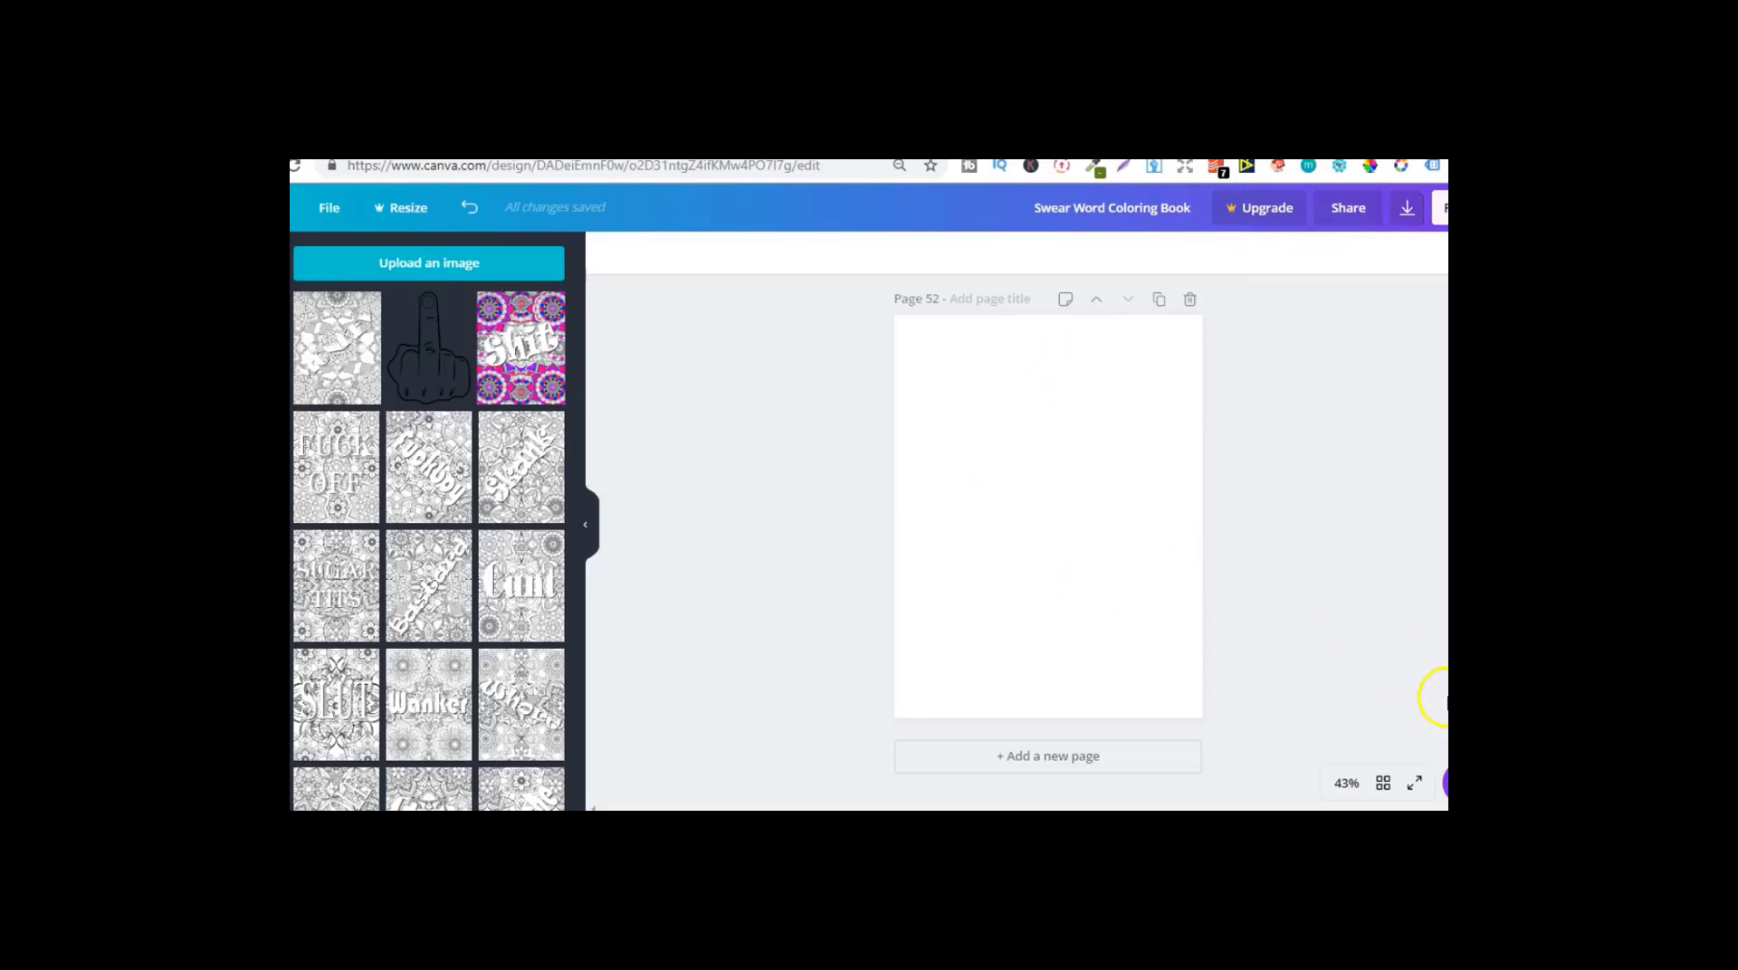
pyautogui.scroll(10, 1047, 525)
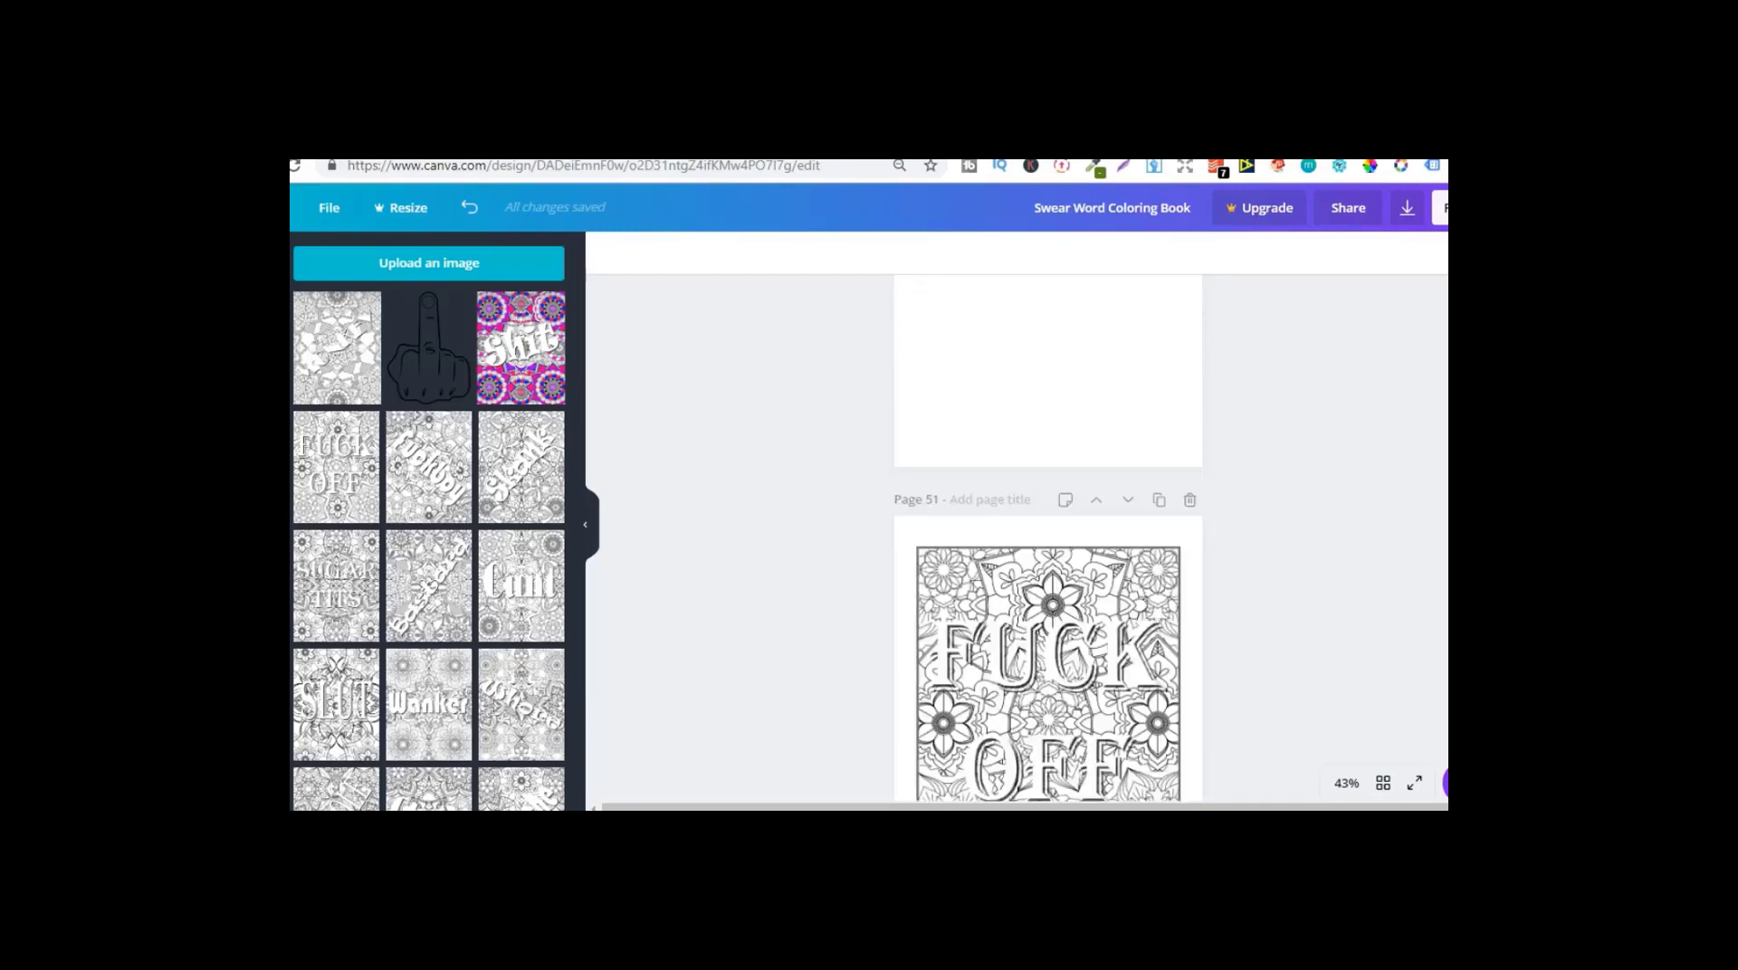
pyautogui.scroll(2, 1047, 525)
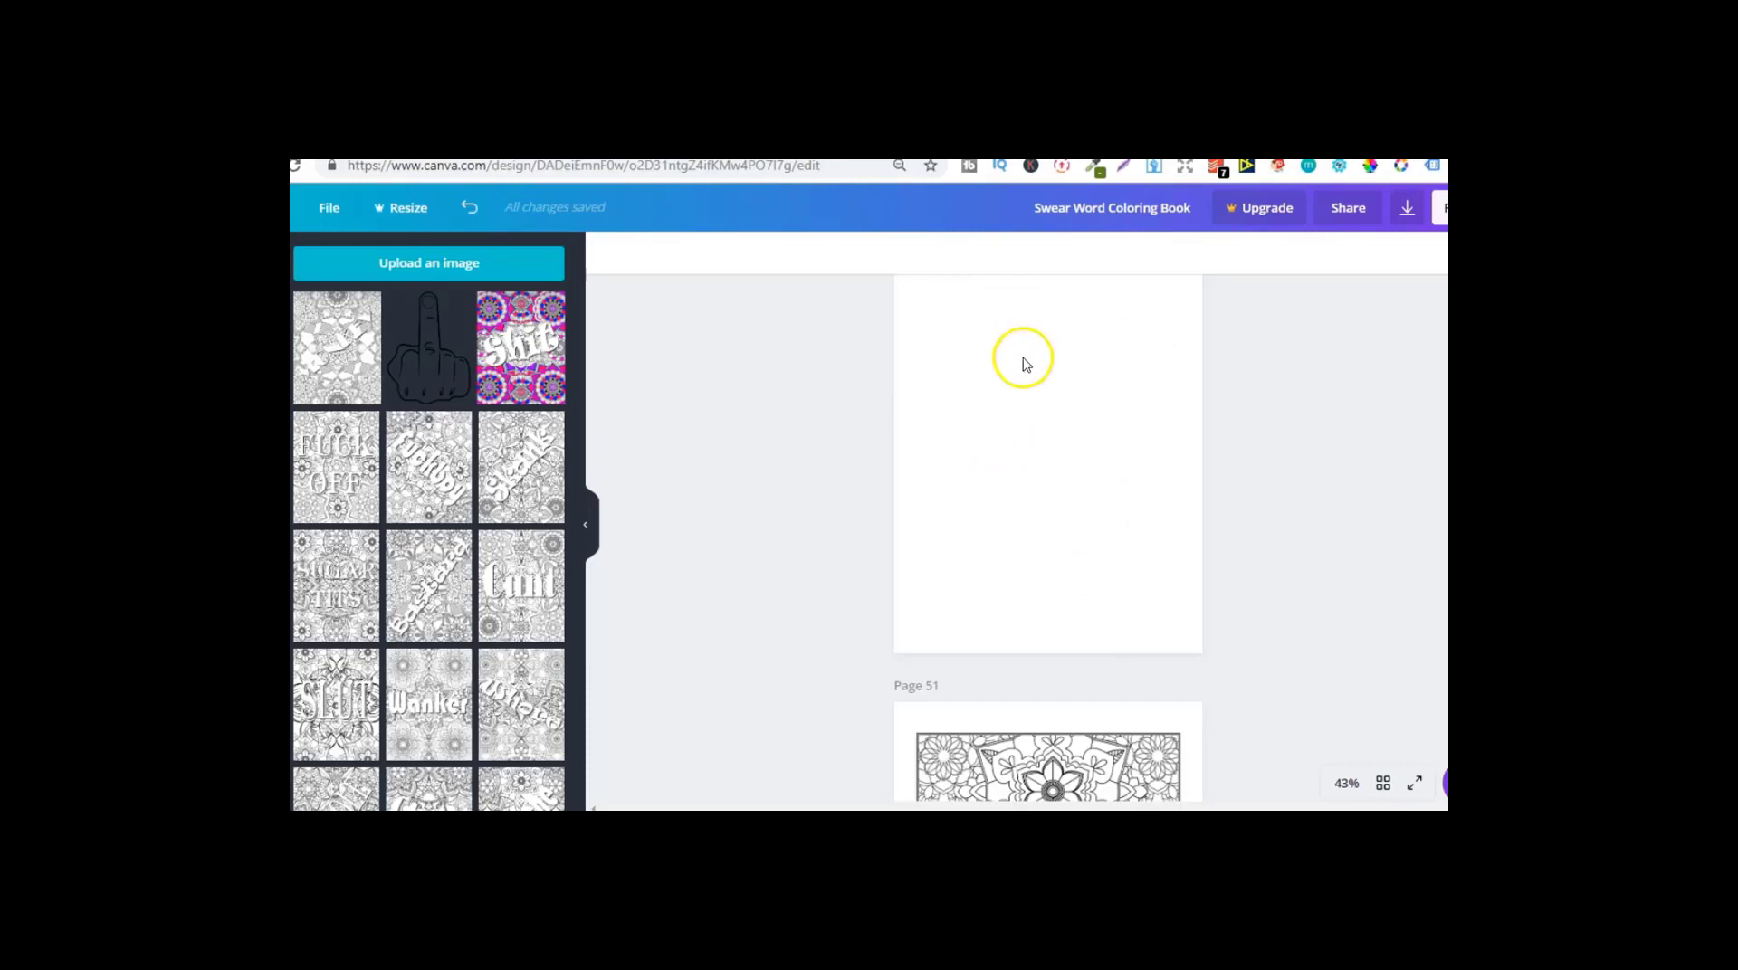
pyautogui.scroll(-10, 1048, 543)
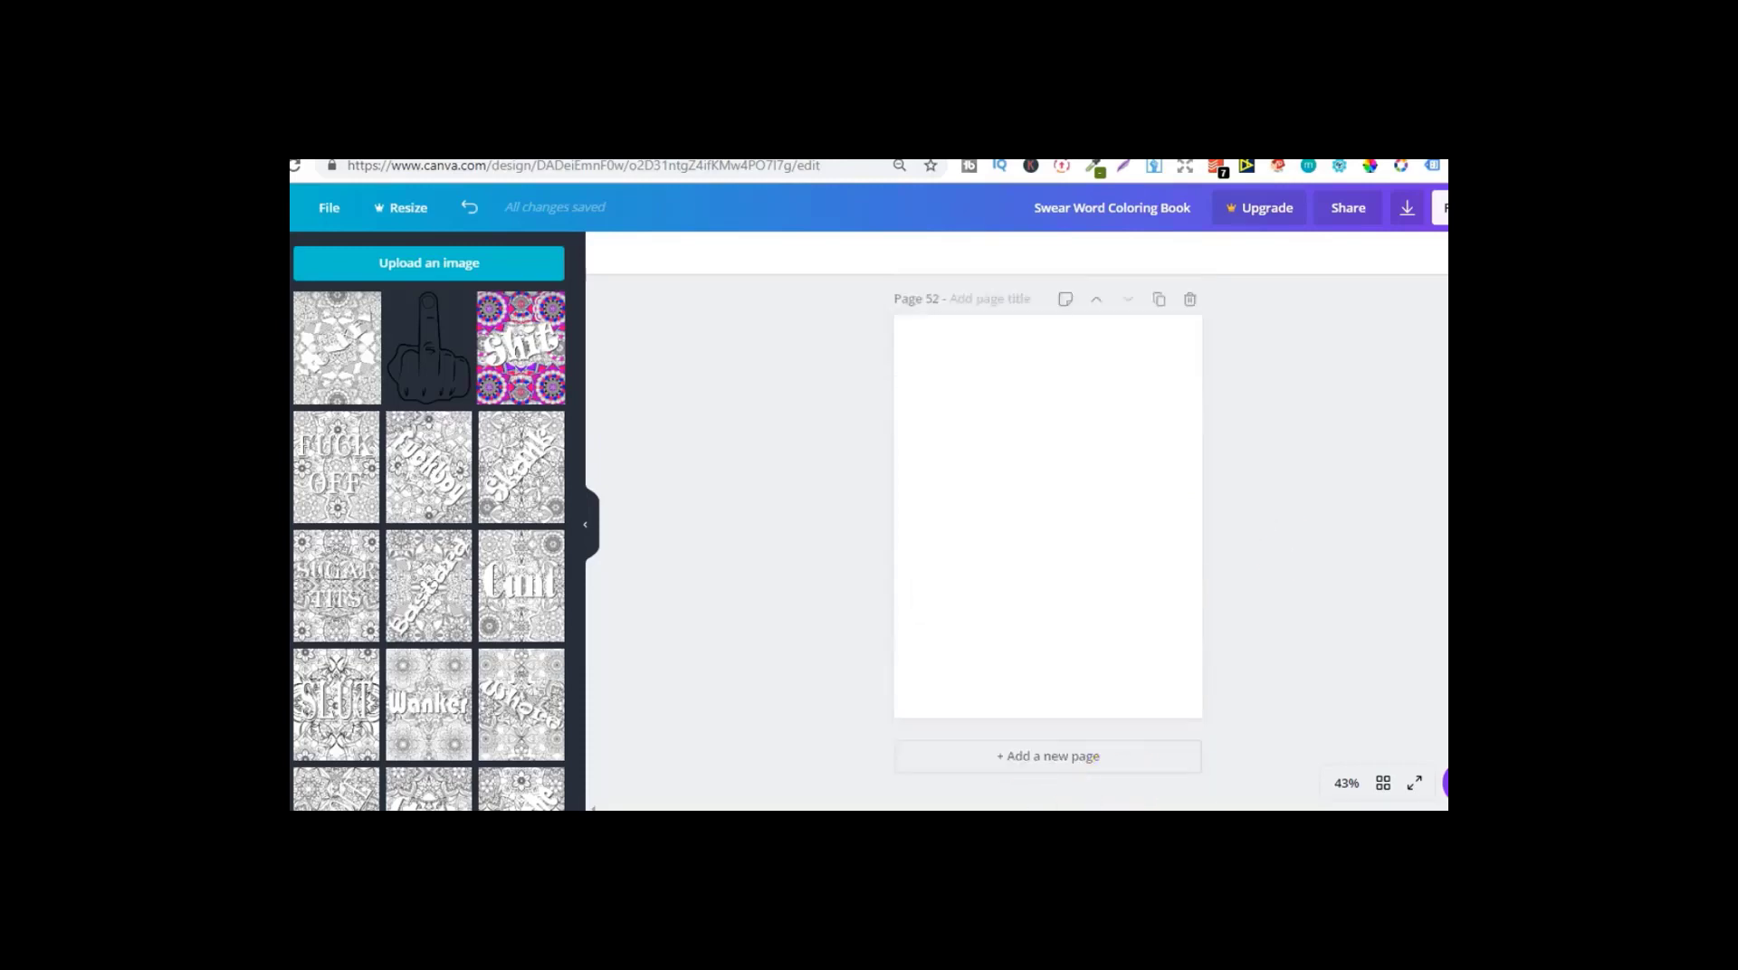
# Step: Switch to Adobe Acrobat Reader and look through Swear Word Coloring Book Interior.pdf from page 3 to page 13
pyautogui.hotkey('alt', 'Tab')
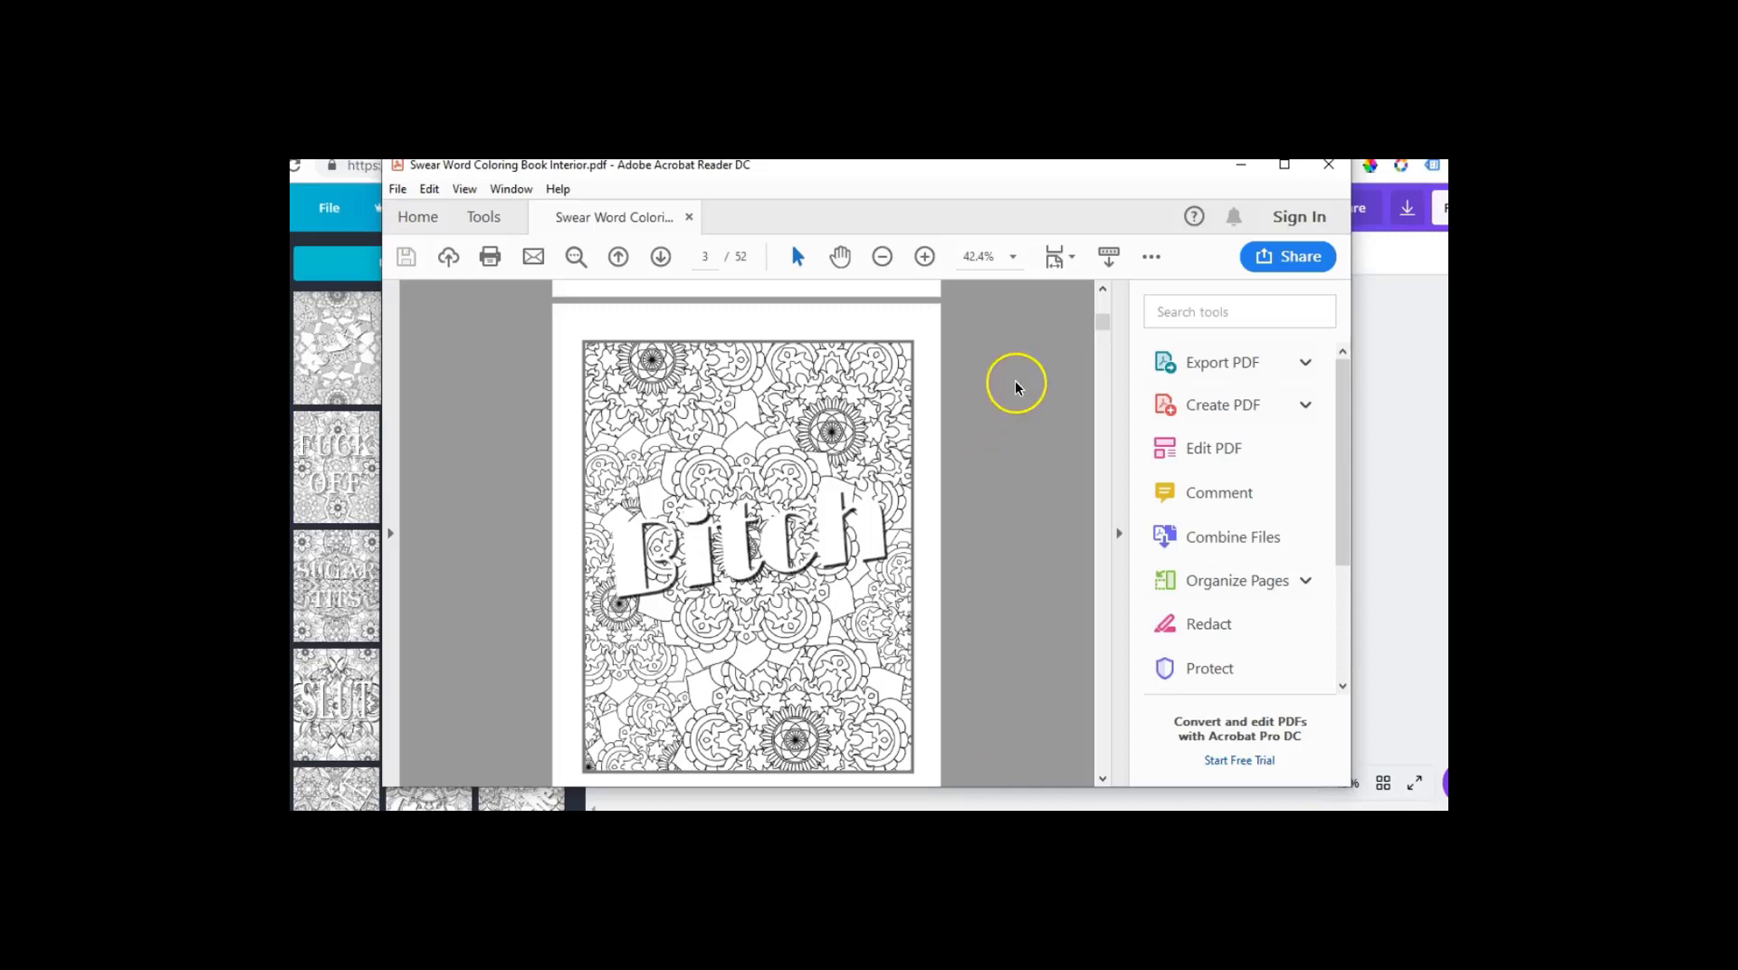
pyautogui.moveTo(1099, 333); pyautogui.dragTo(1104, 341)
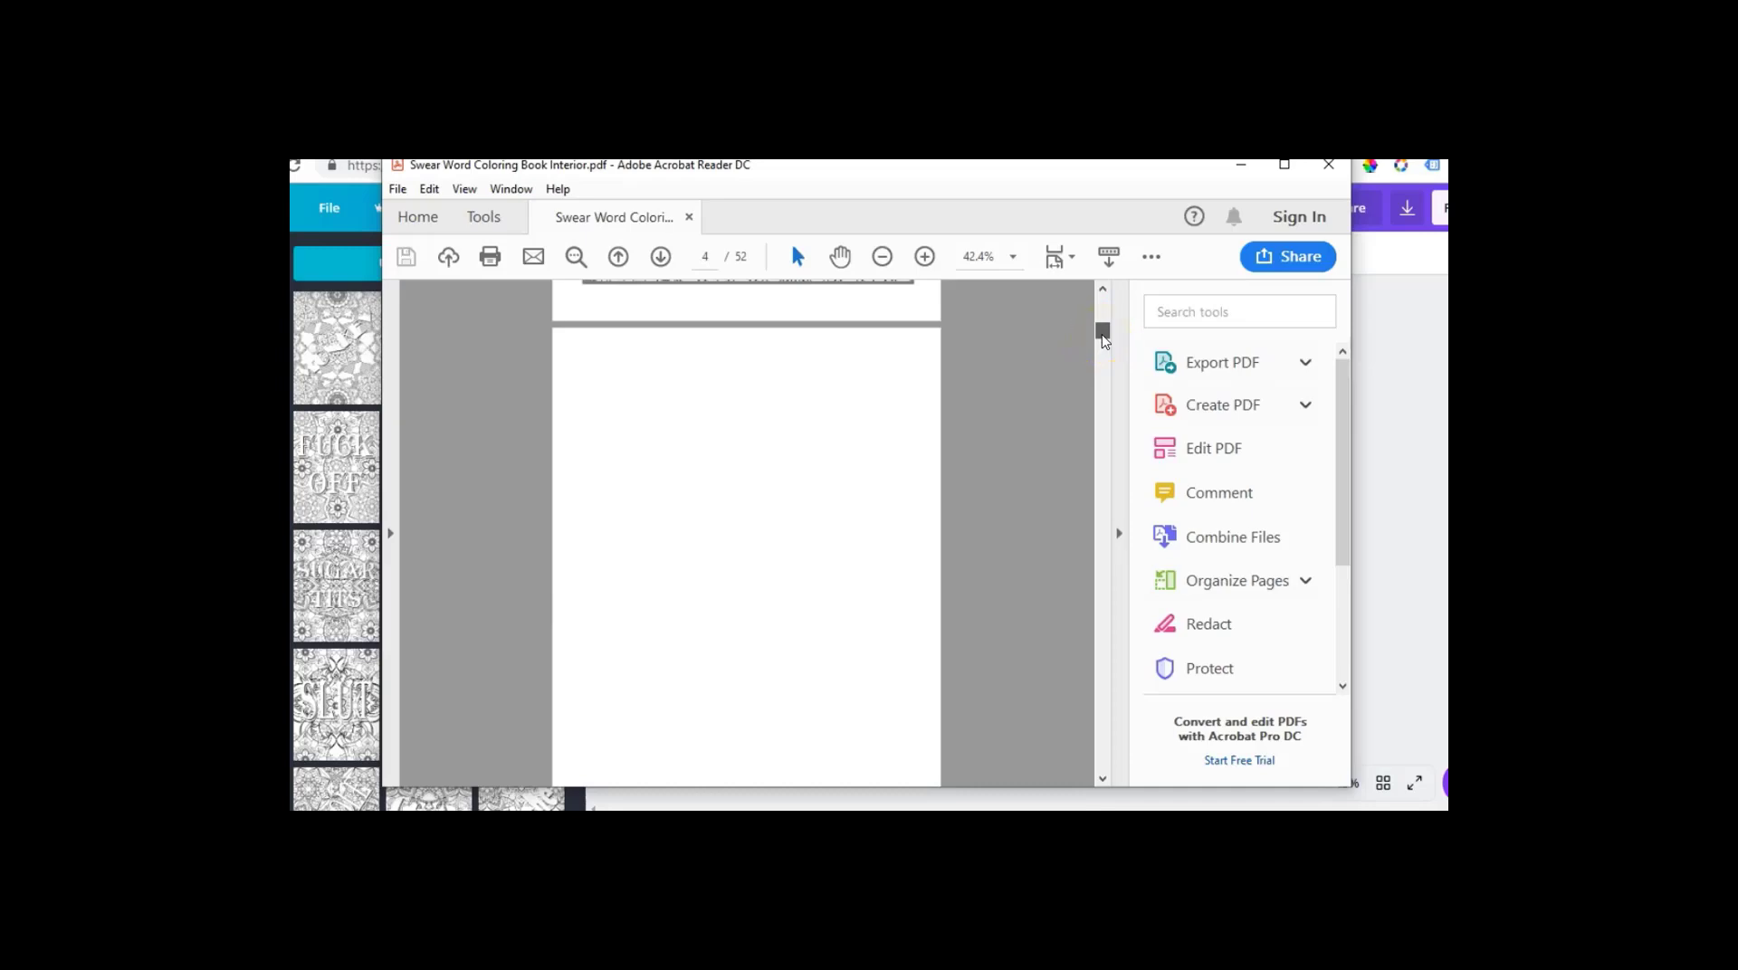
pyautogui.moveTo(1105, 341); pyautogui.dragTo(1110, 424)
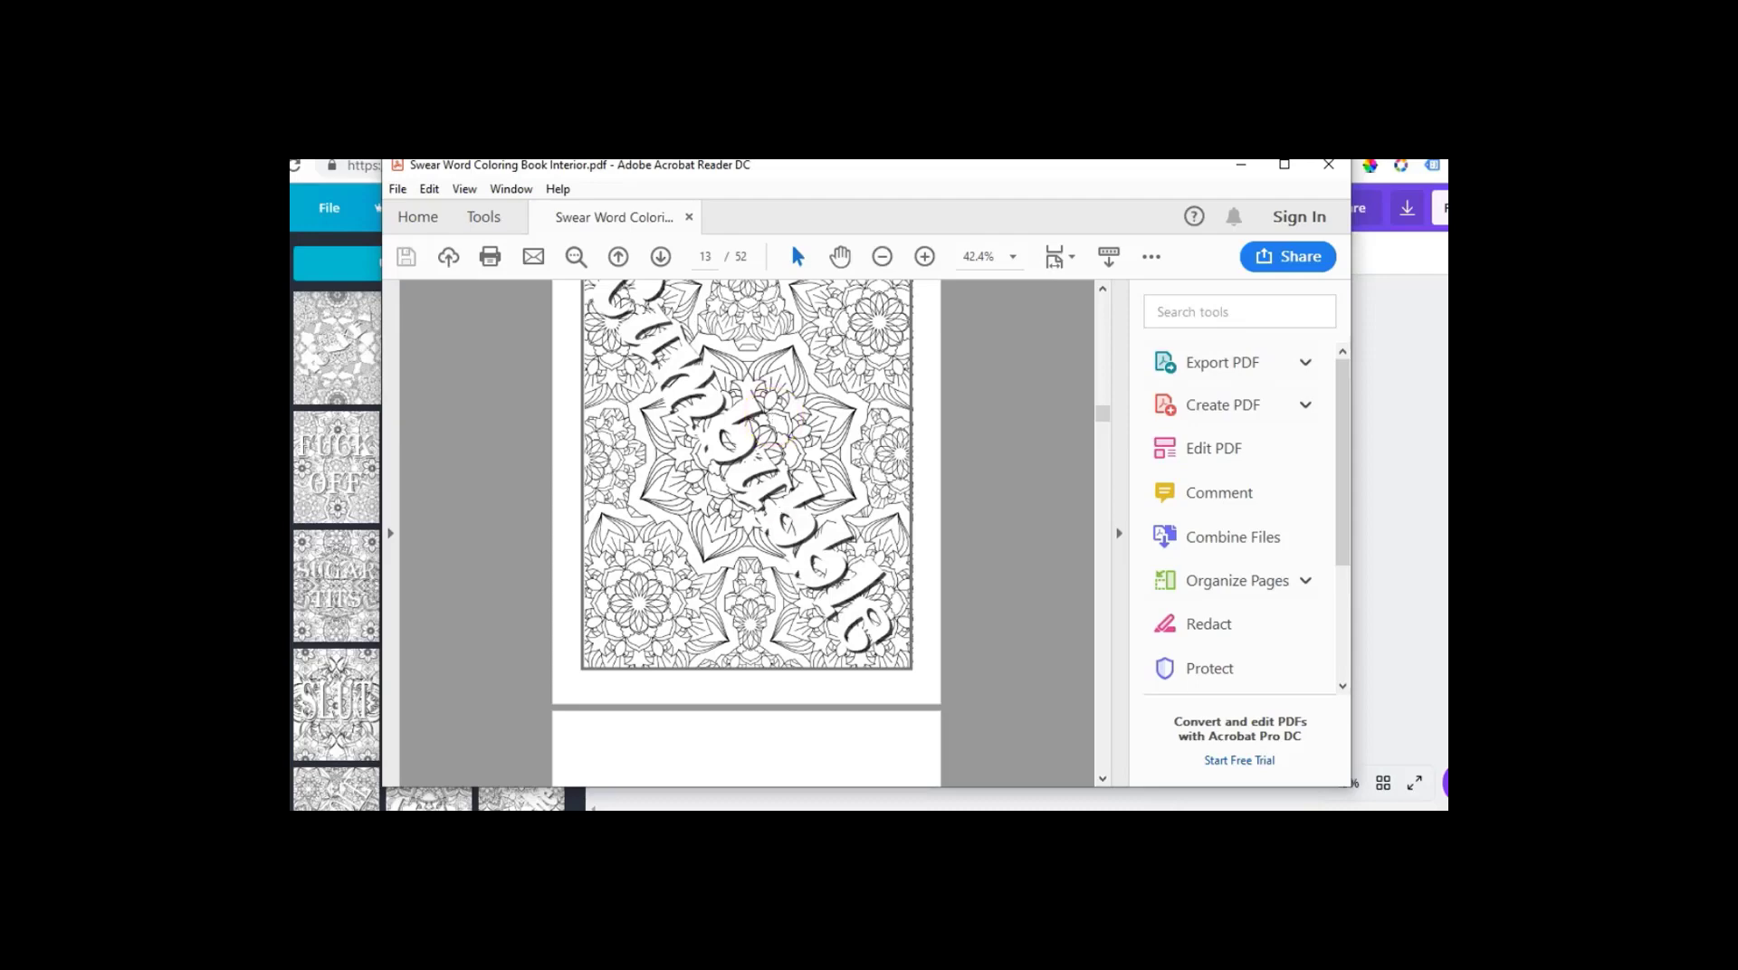
# Step: Return to Canva and bring up page 2 of the 8.5x11 (Coloring Book) cover design
pyautogui.hotkey('alt', 'Tab')
pyautogui.hotkey('ctrl', 'Tab')
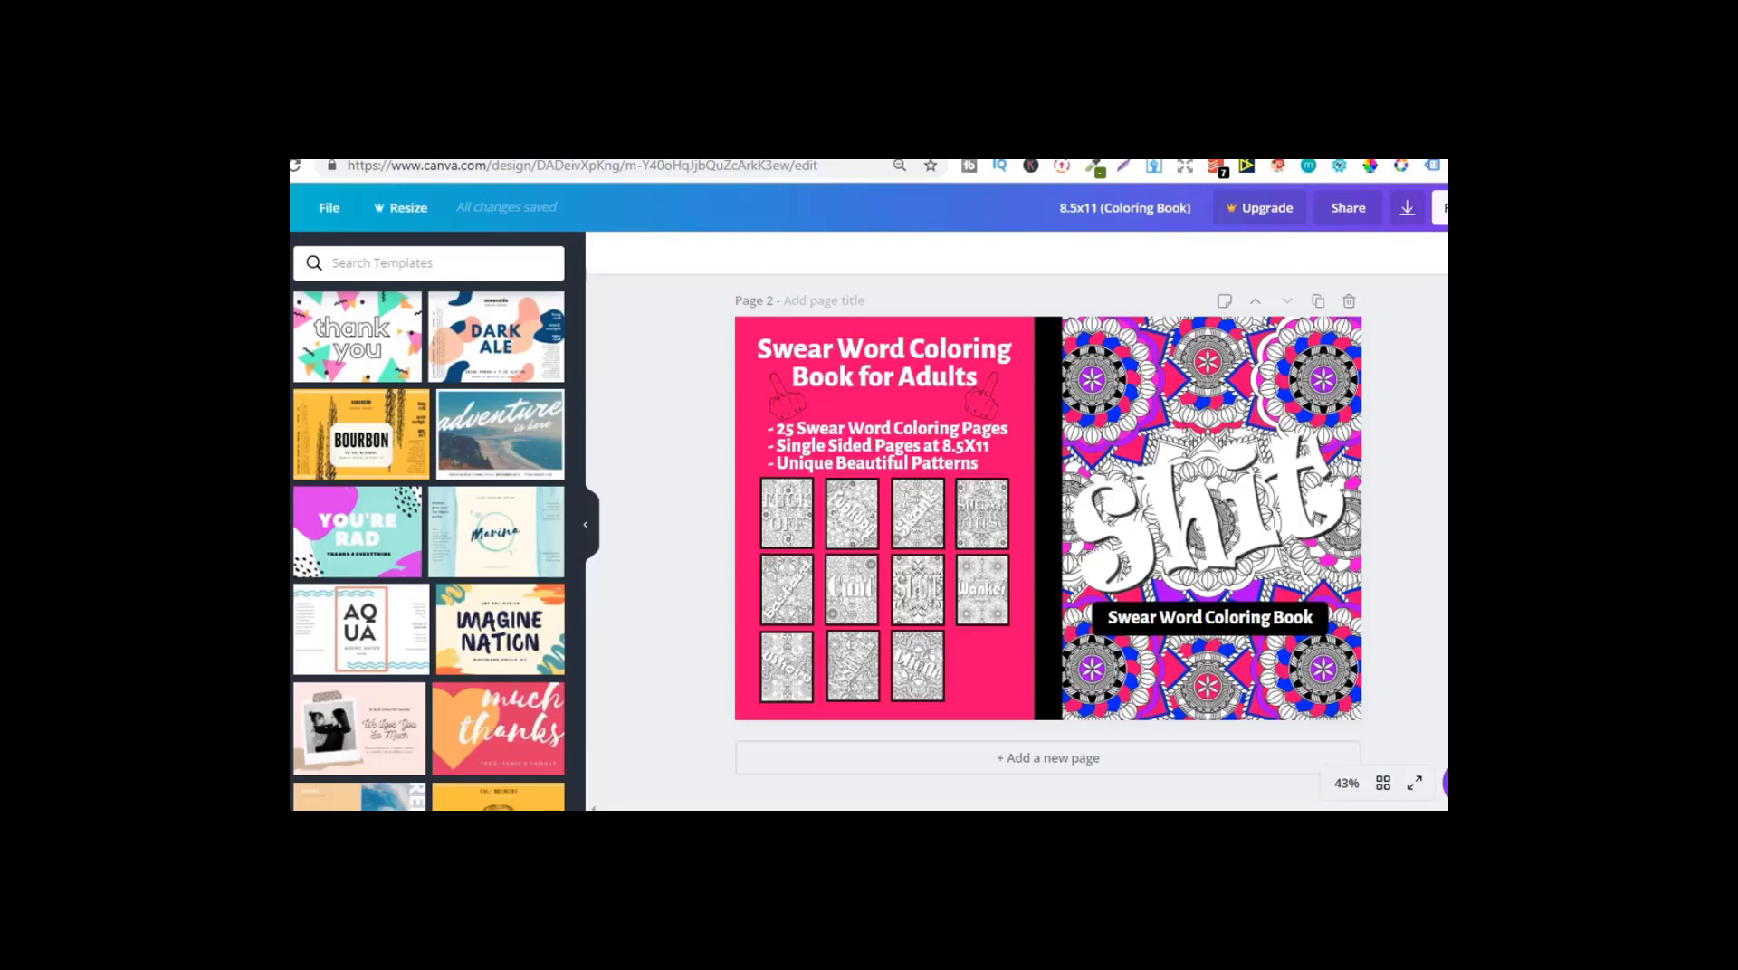
# Step: Switch to paint.net and import Mandala Patterns from the Downloads folder as a new layer of the blank image
pyautogui.hotkey('alt', 'Tab')
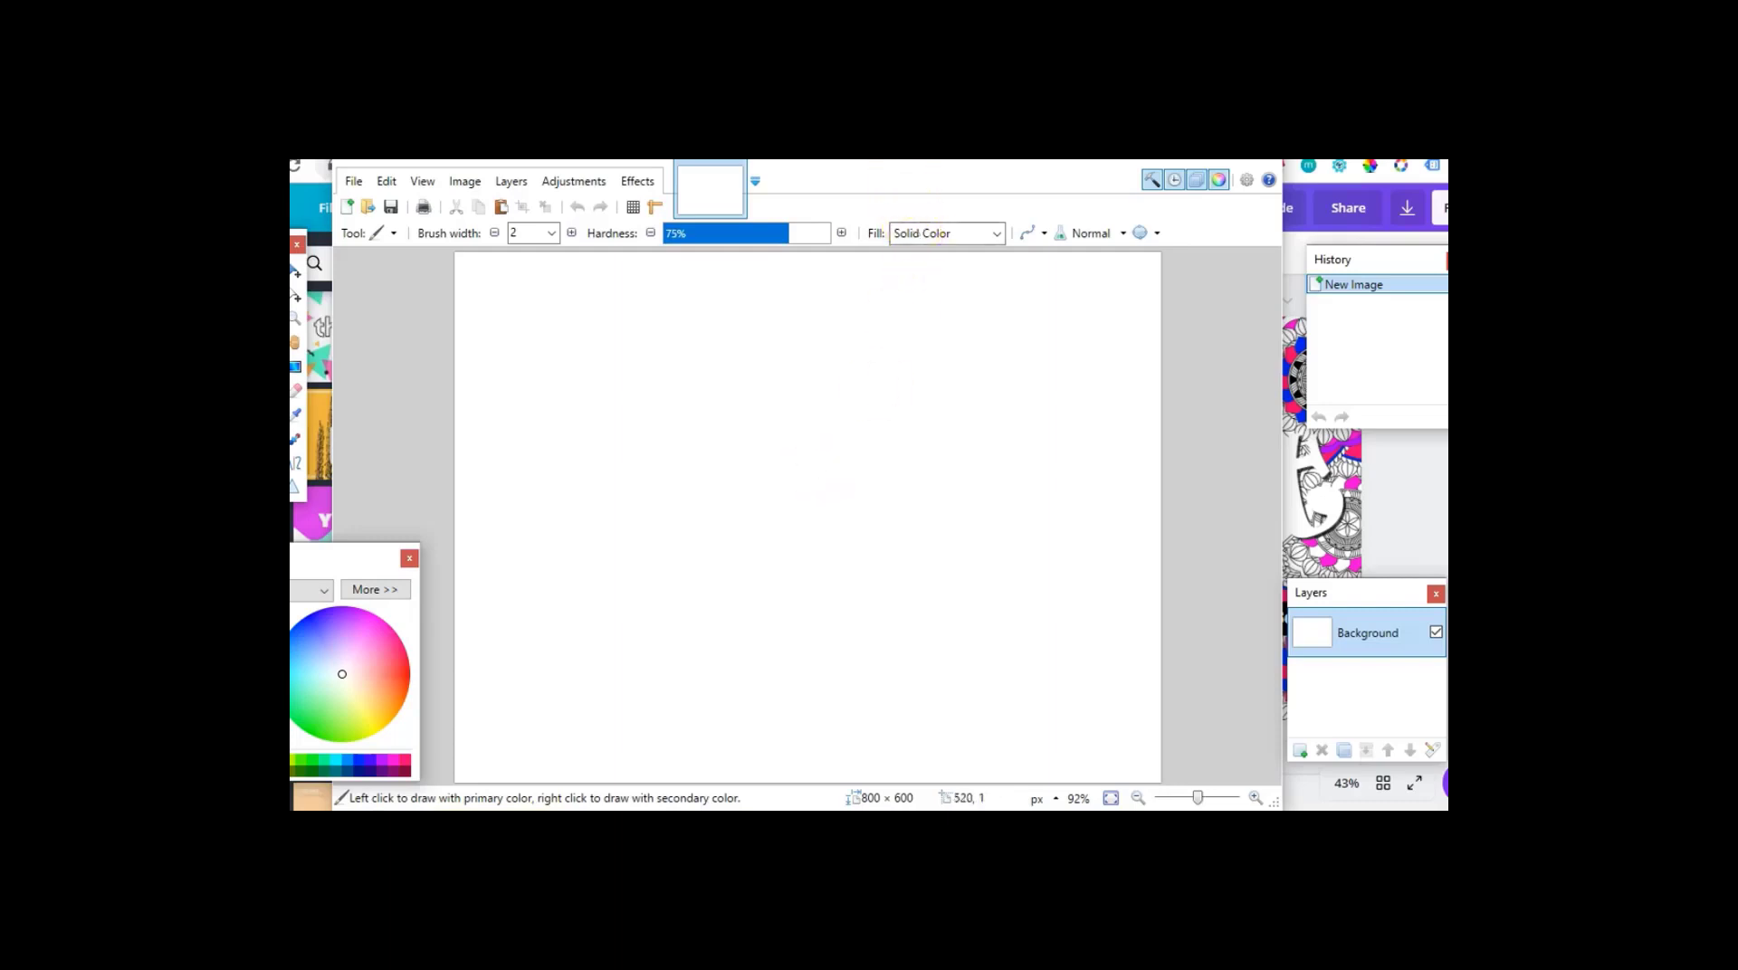
pyautogui.moveTo(905, 167); pyautogui.dragTo(941, 156)
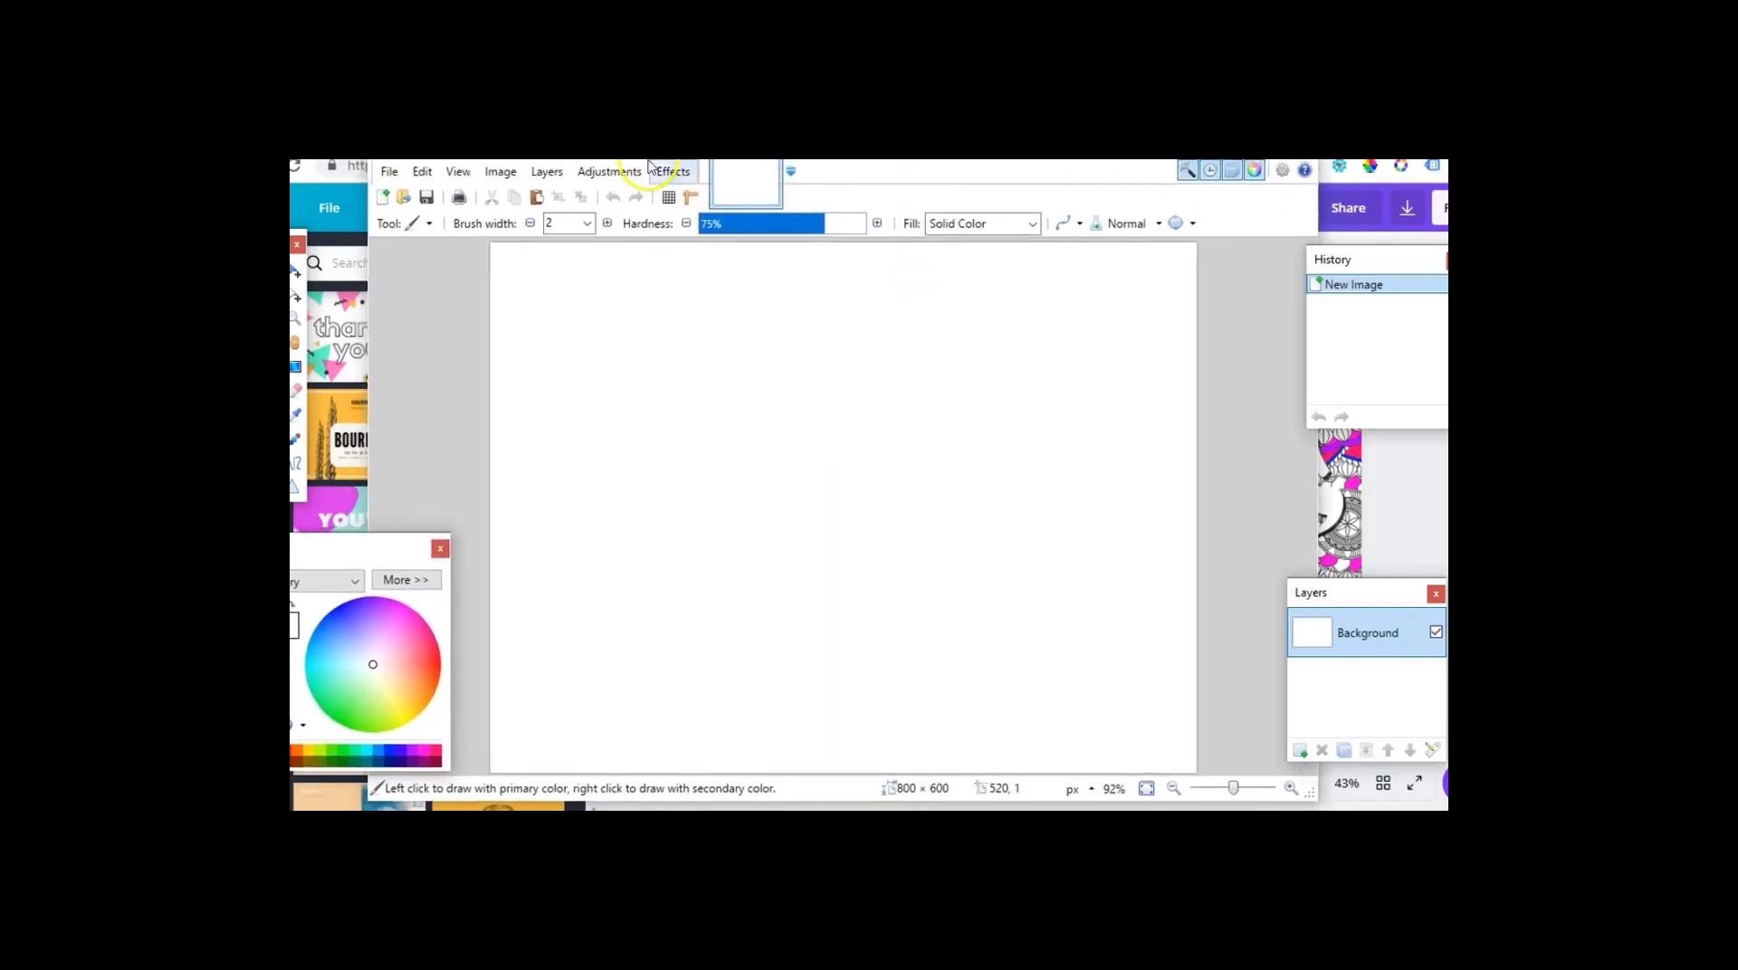
pyautogui.click(548, 174)
pyautogui.click(541, 176)
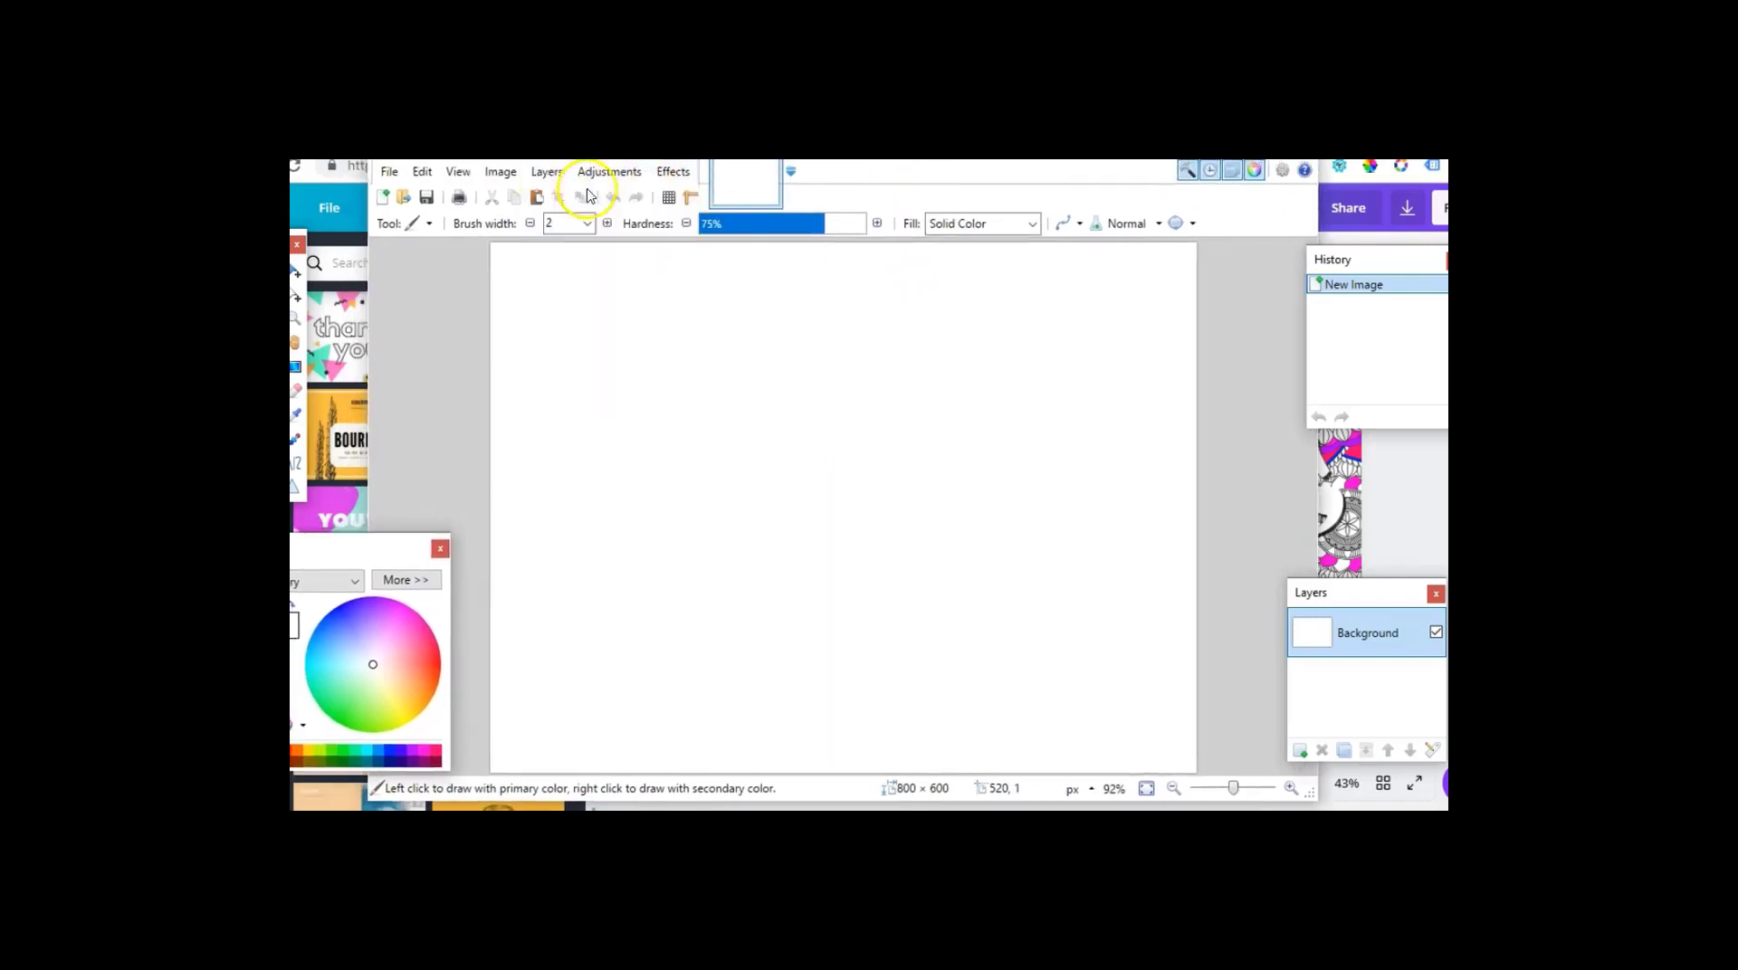
pyautogui.click(536, 177)
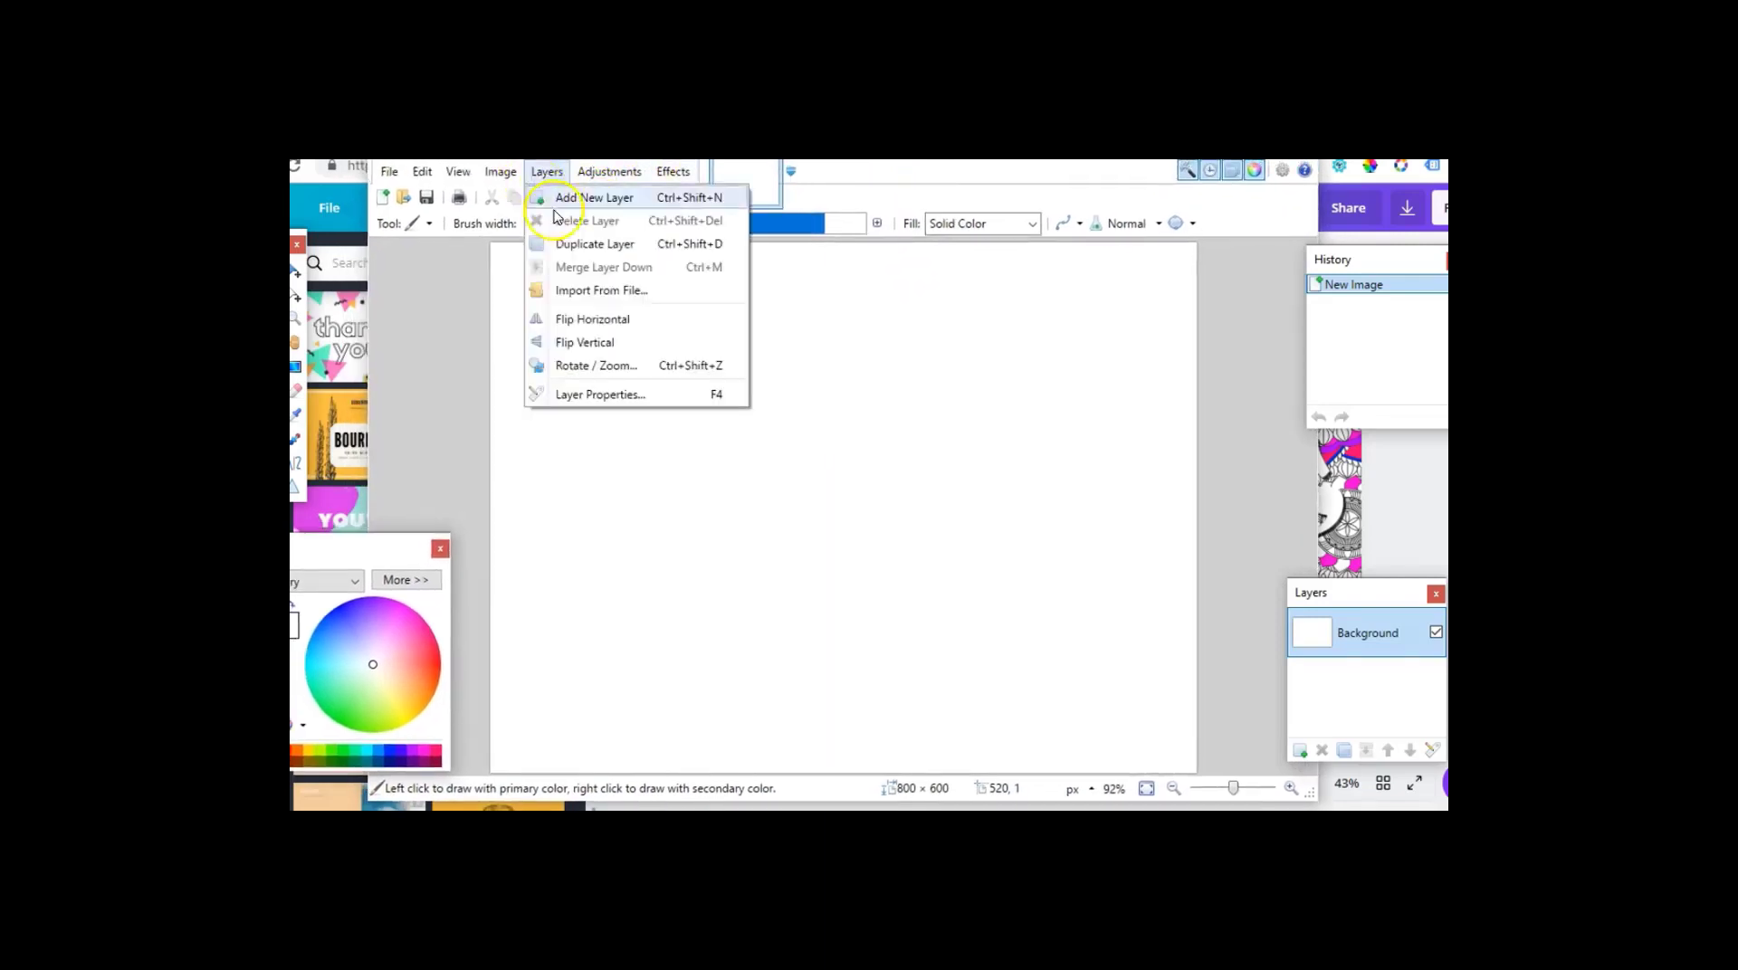
pyautogui.click(572, 292)
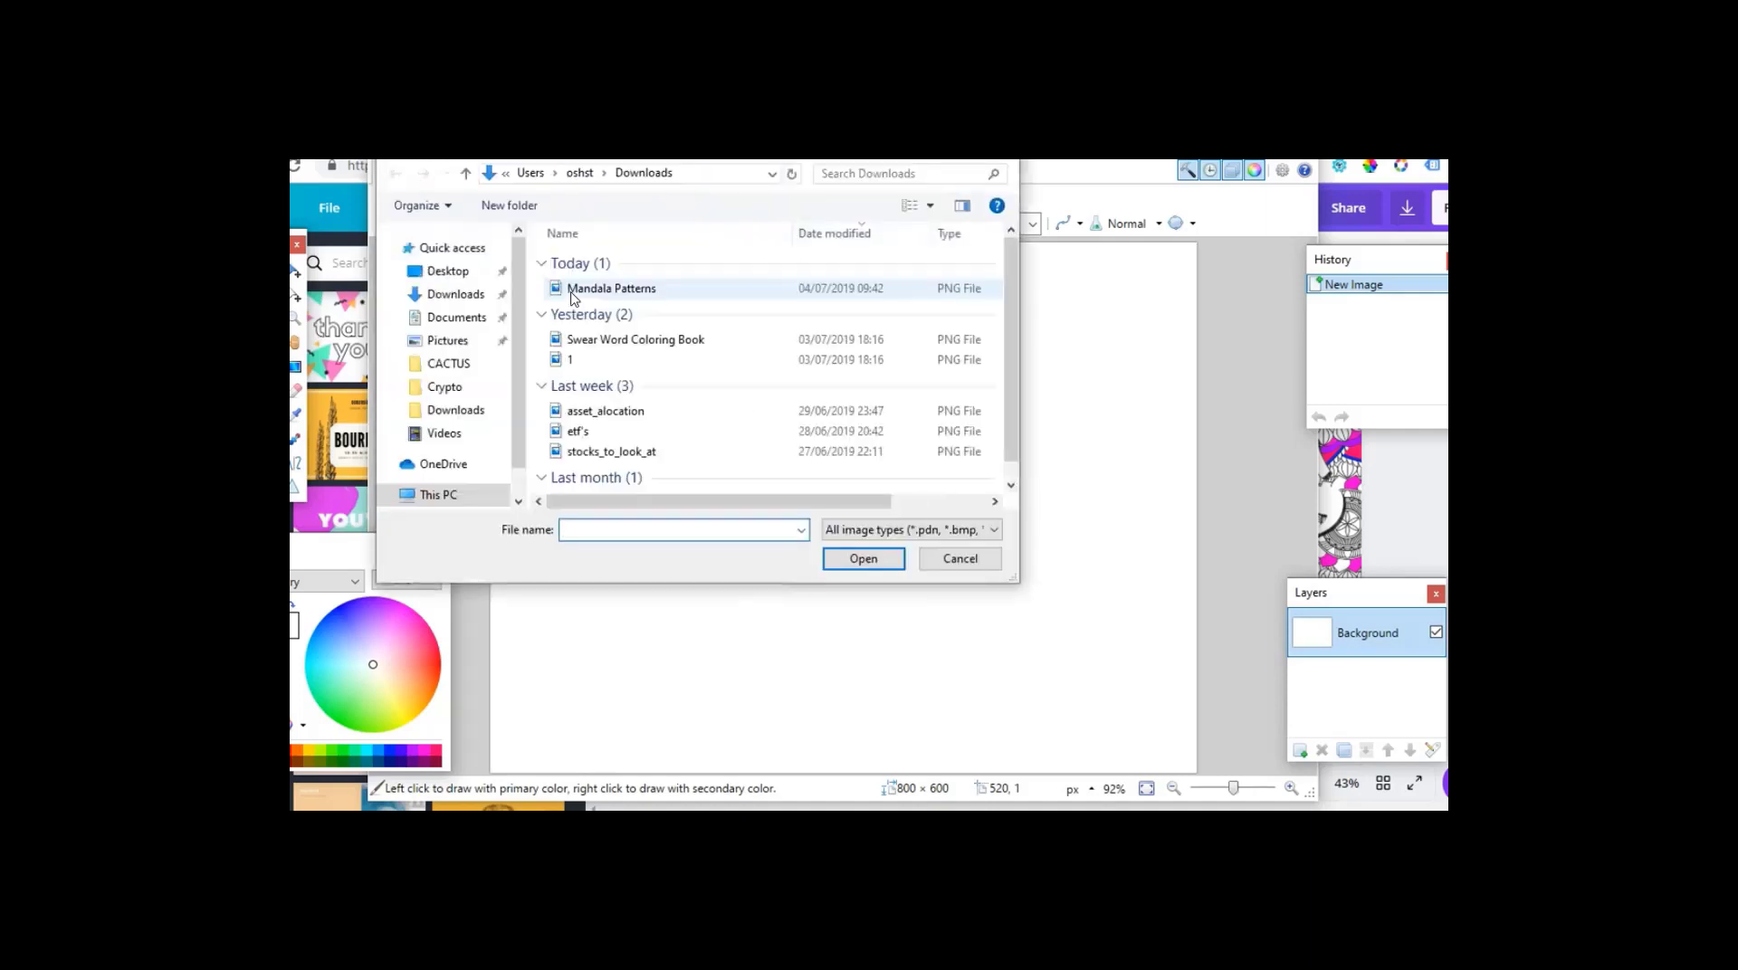
pyautogui.click(618, 315)
pyautogui.click(617, 289)
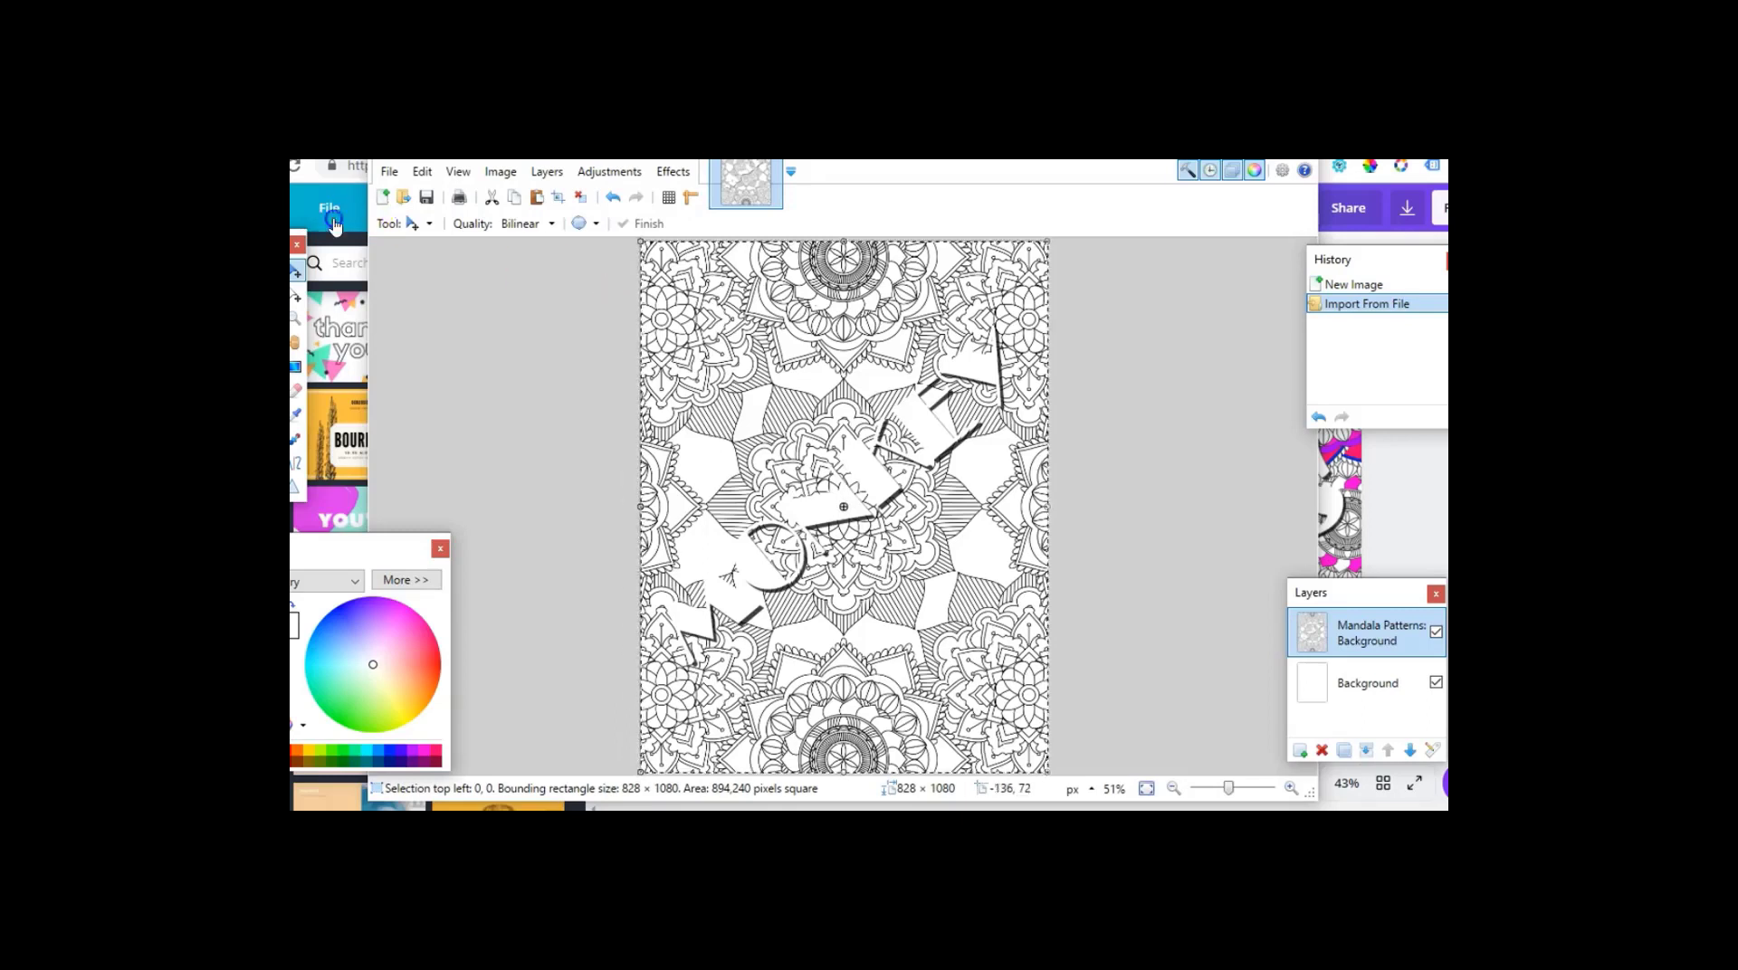
# Step: Move the Tools and Colors windows into view and flood-fill the lower-left outer point of the bottom mandala blue with the Paint Bucket
pyautogui.moveTo(291, 243); pyautogui.dragTo(408, 257)
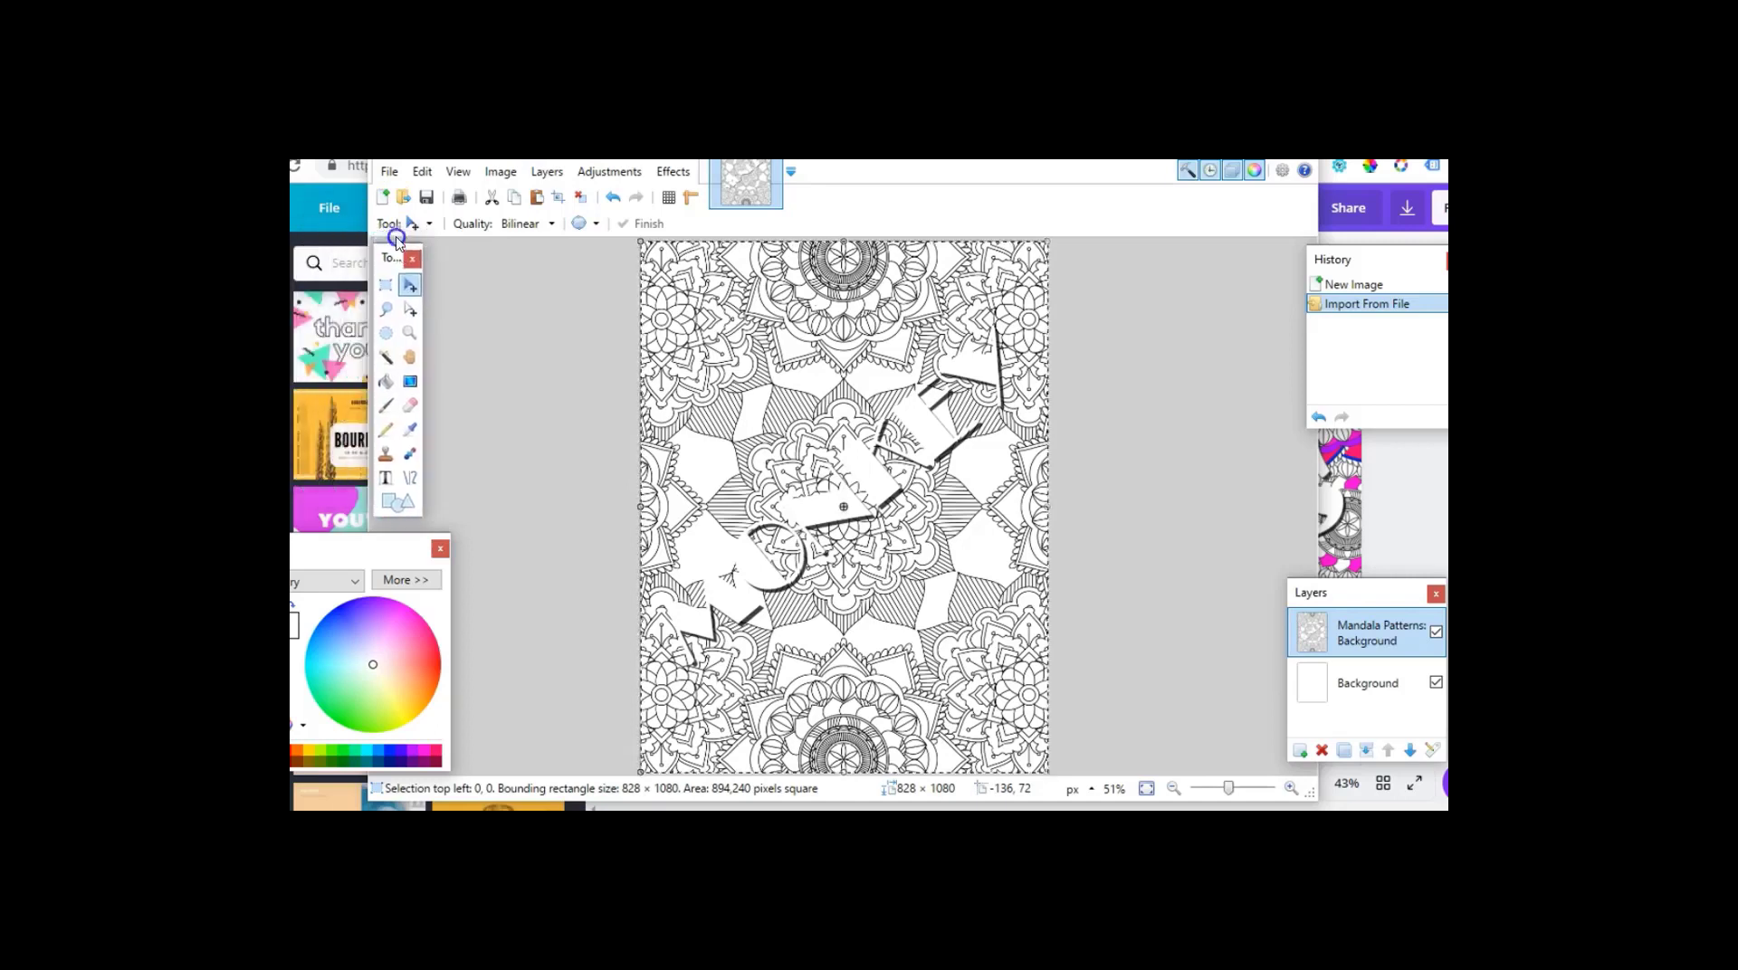
pyautogui.moveTo(379, 547); pyautogui.dragTo(490, 547)
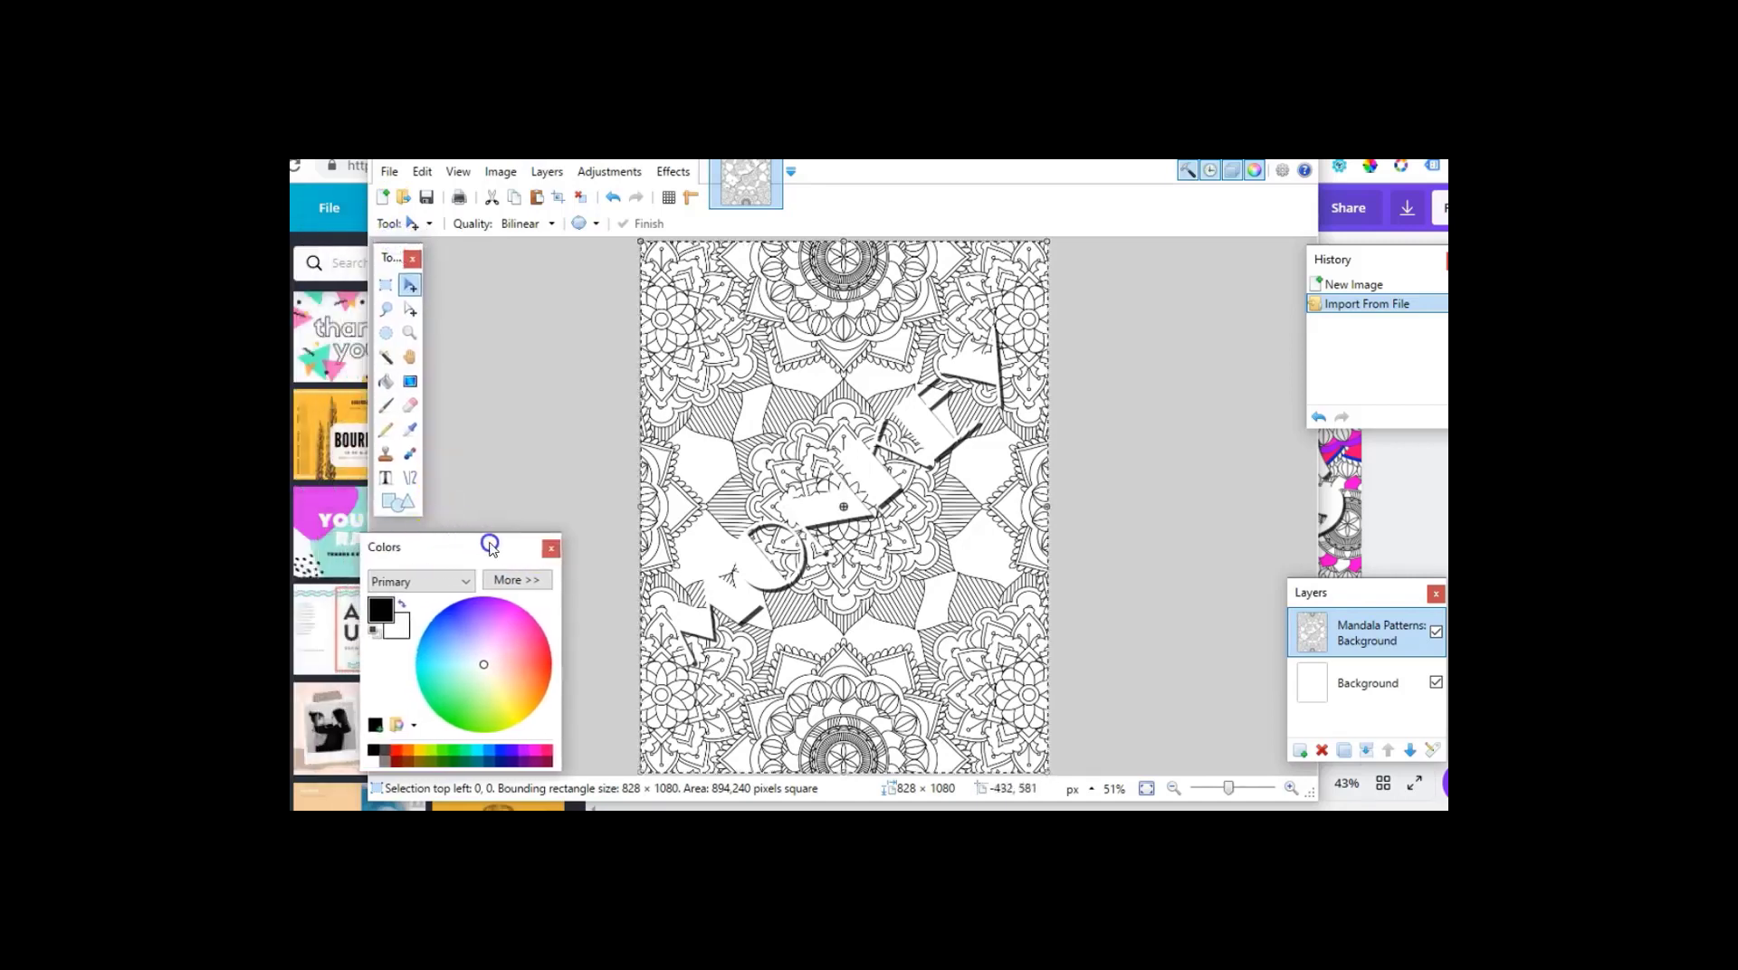
pyautogui.click(387, 384)
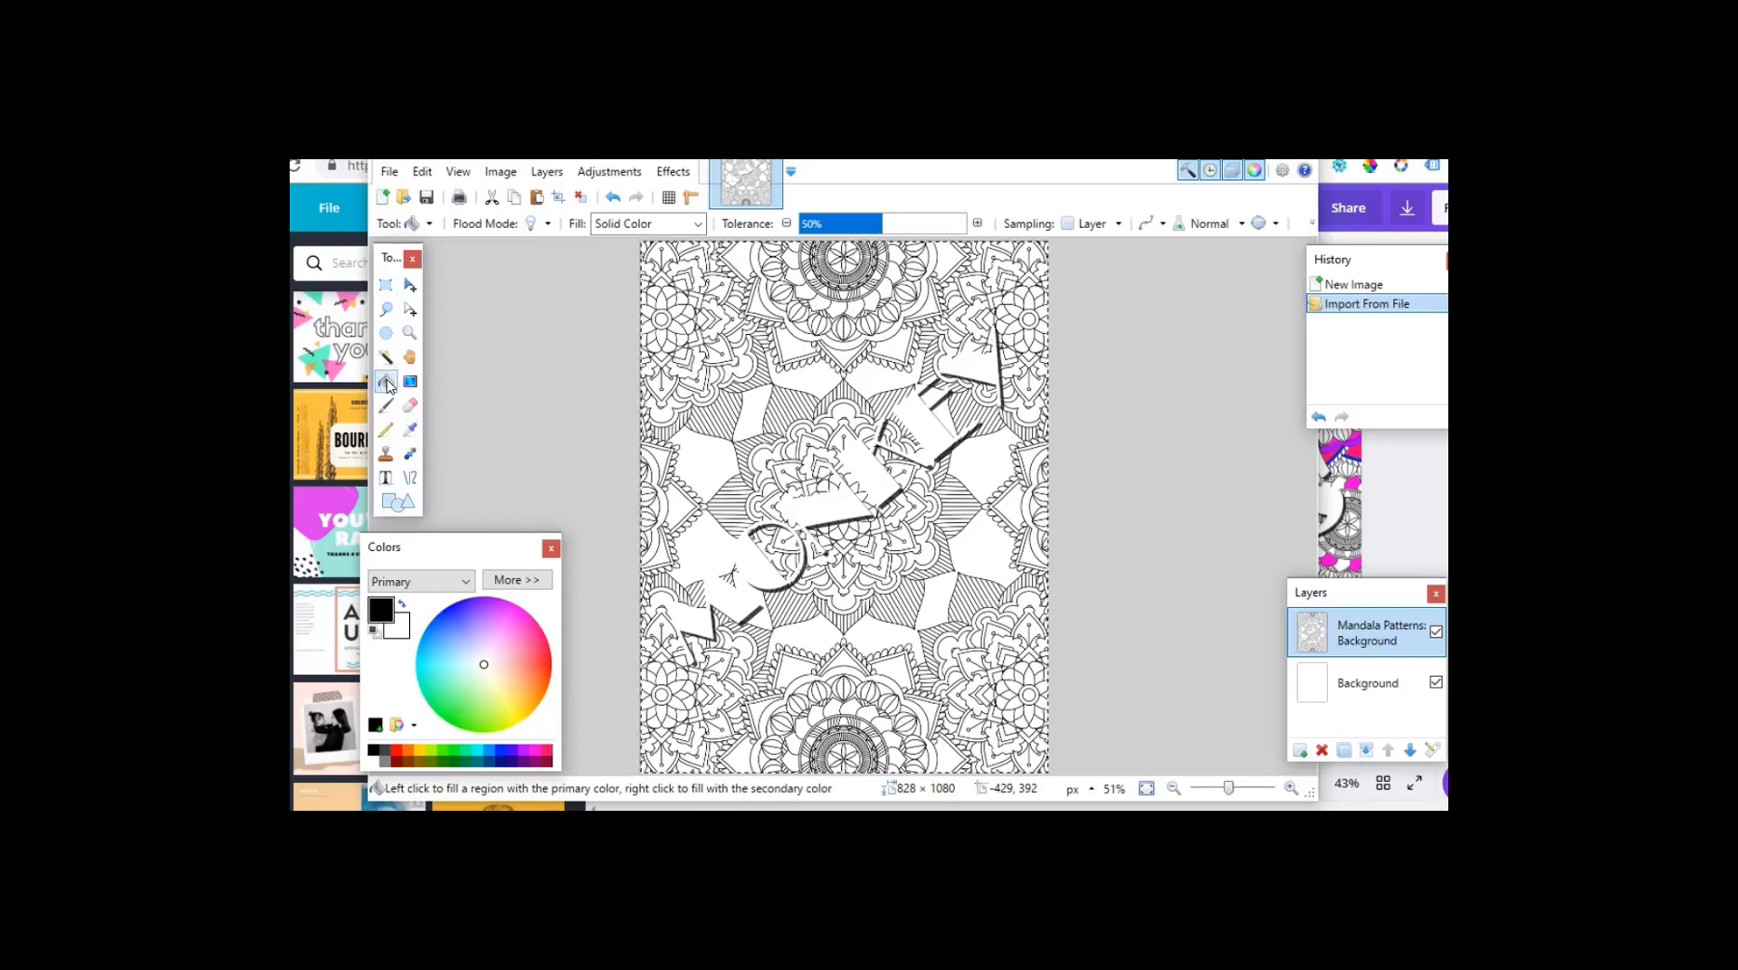
pyautogui.click(500, 751)
pyautogui.click(740, 755)
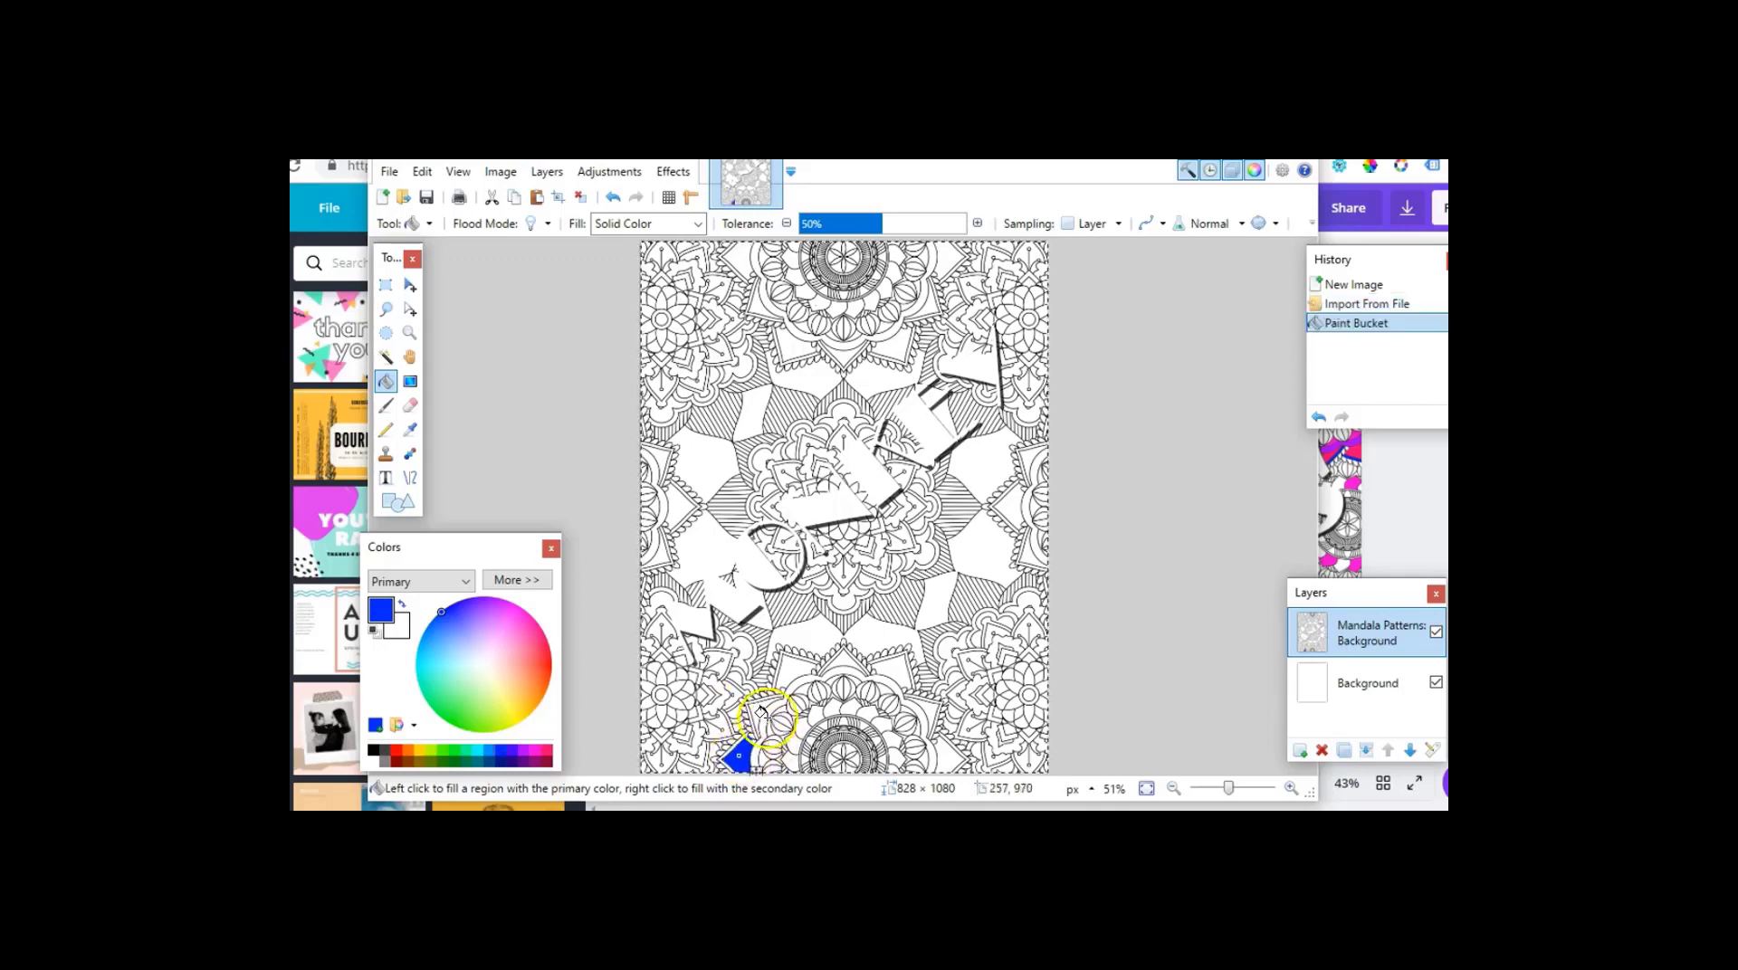
# Step: Fill the other three alternate outer points of the bottom mandala blue, turning the wrongly filled point beside the first one back to white
pyautogui.click(754, 710)
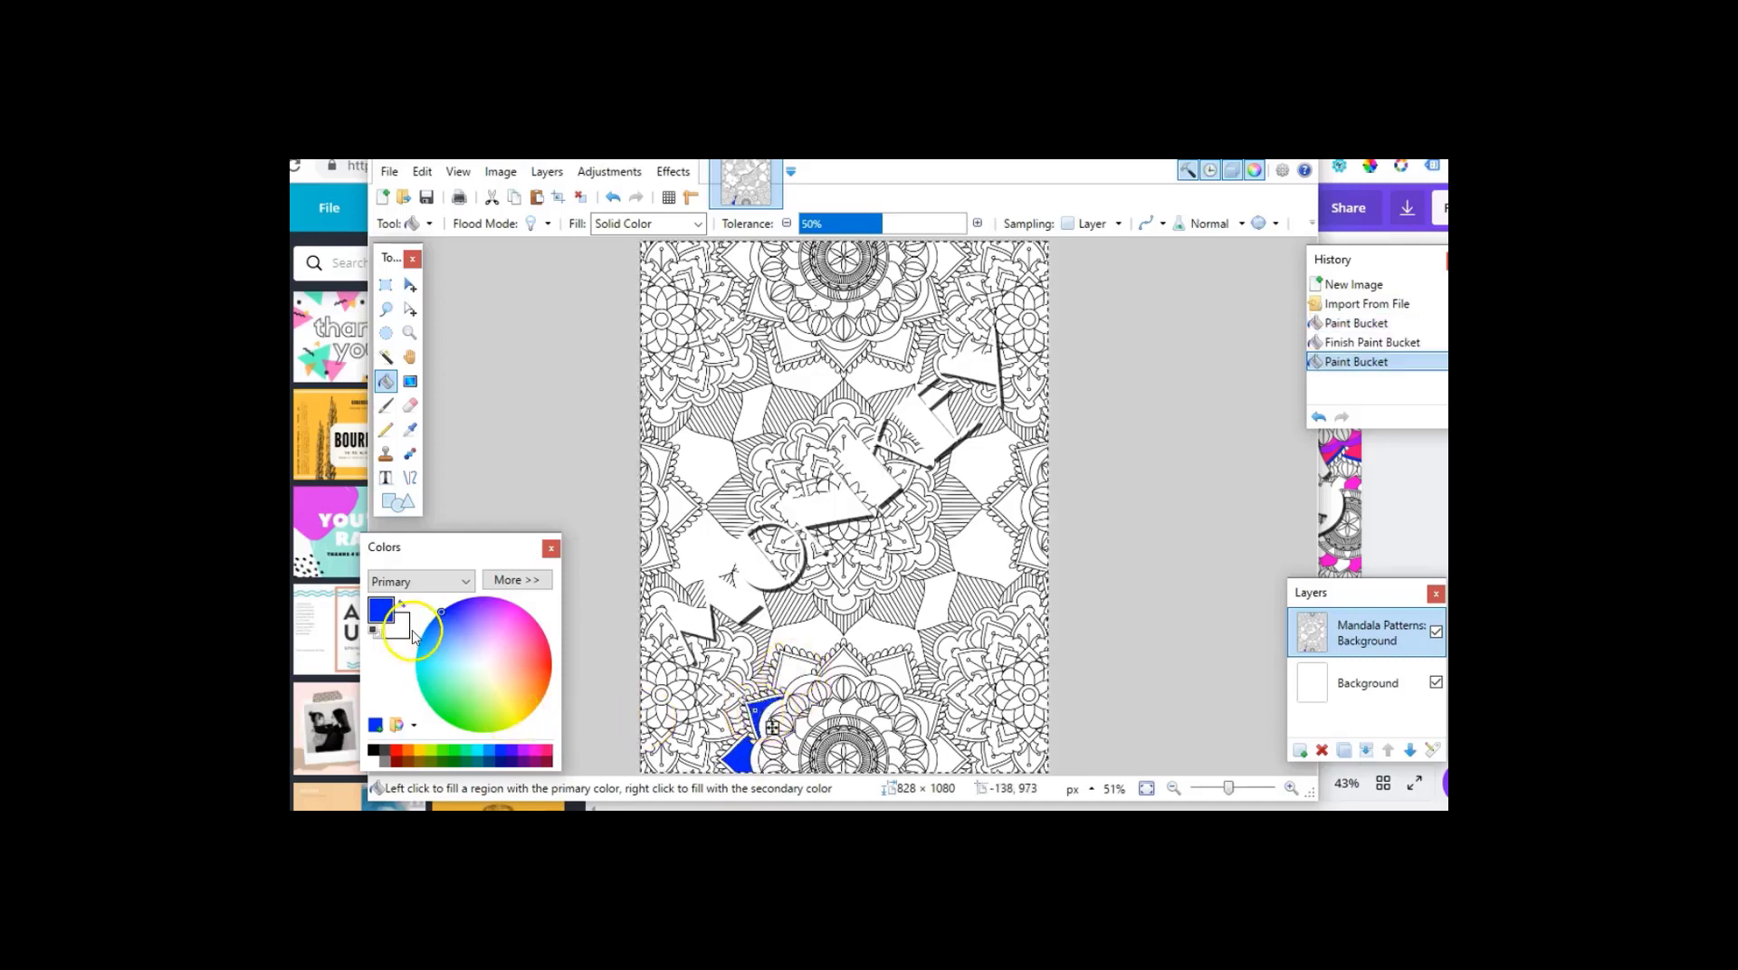
pyautogui.click(375, 762)
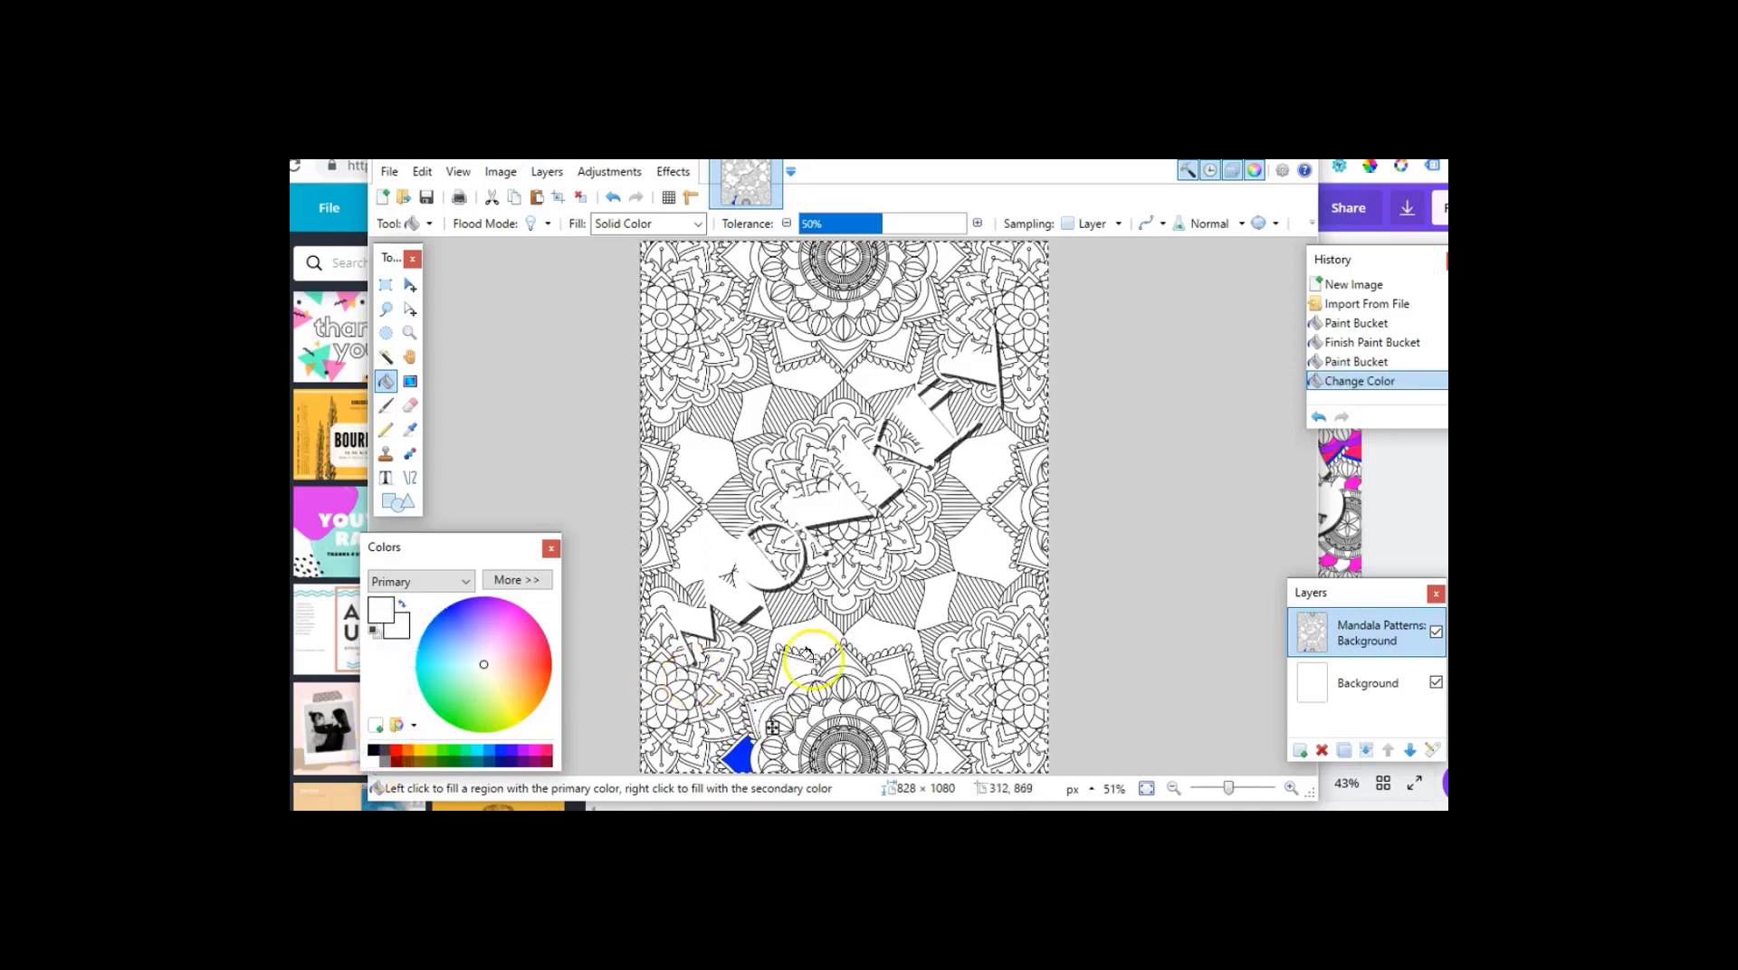
pyautogui.click(783, 672)
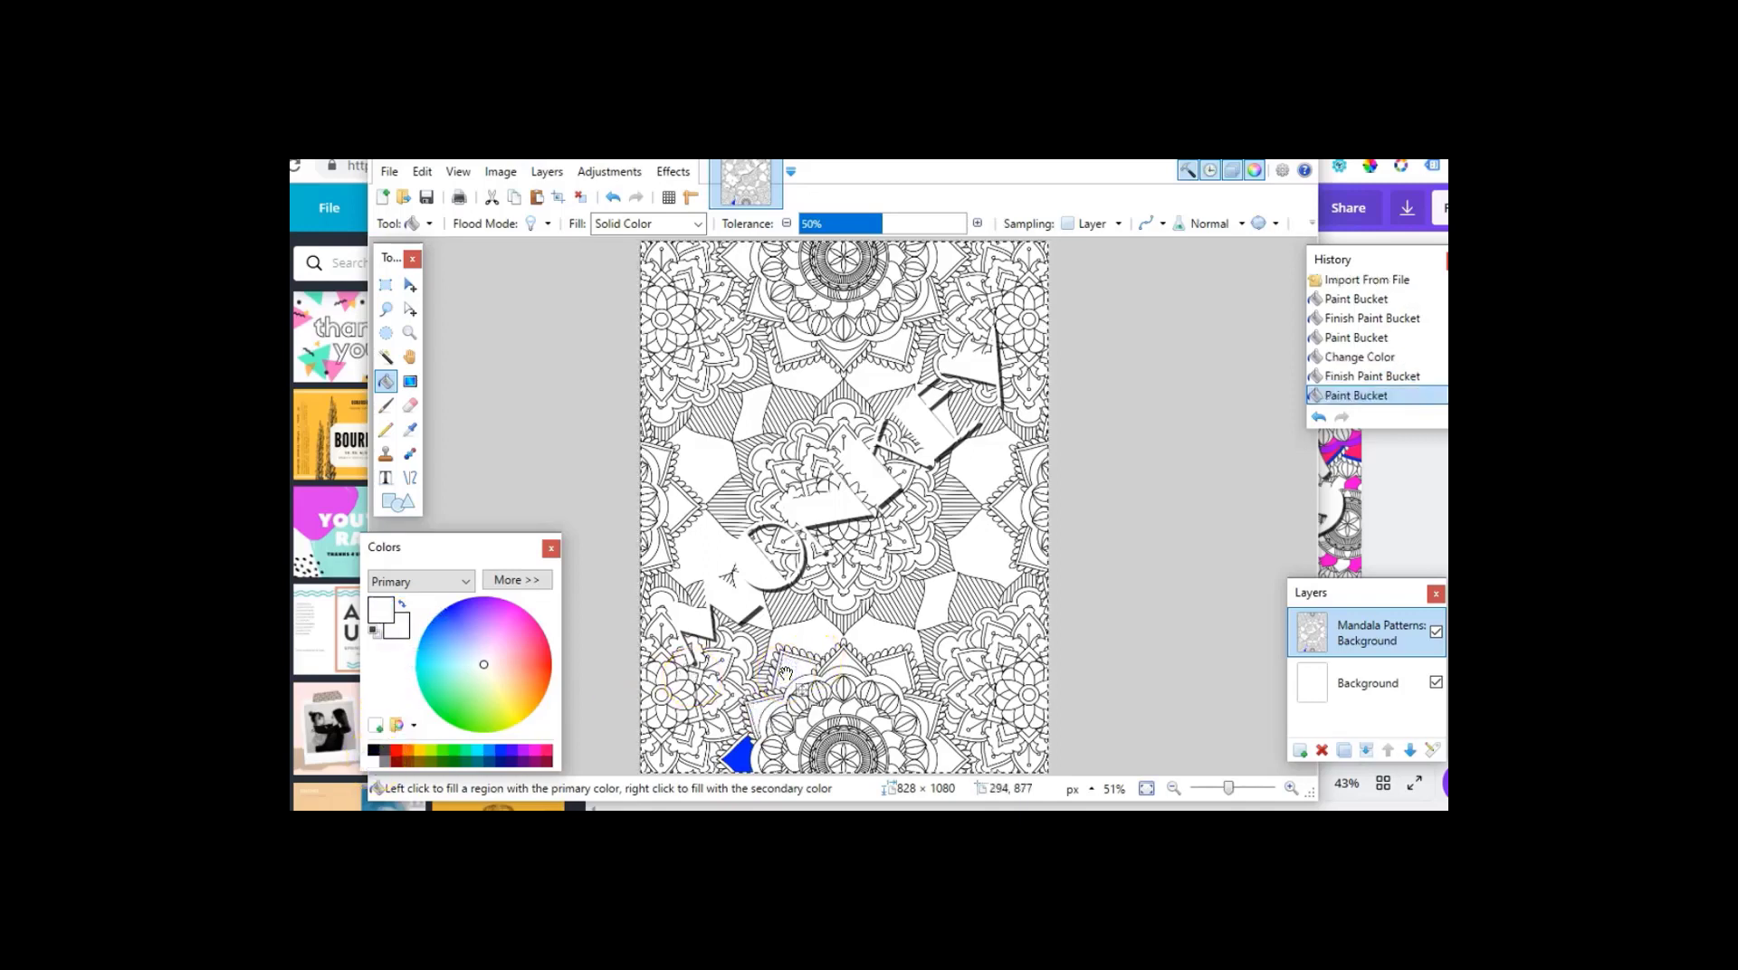
pyautogui.click(500, 751)
pyautogui.click(891, 667)
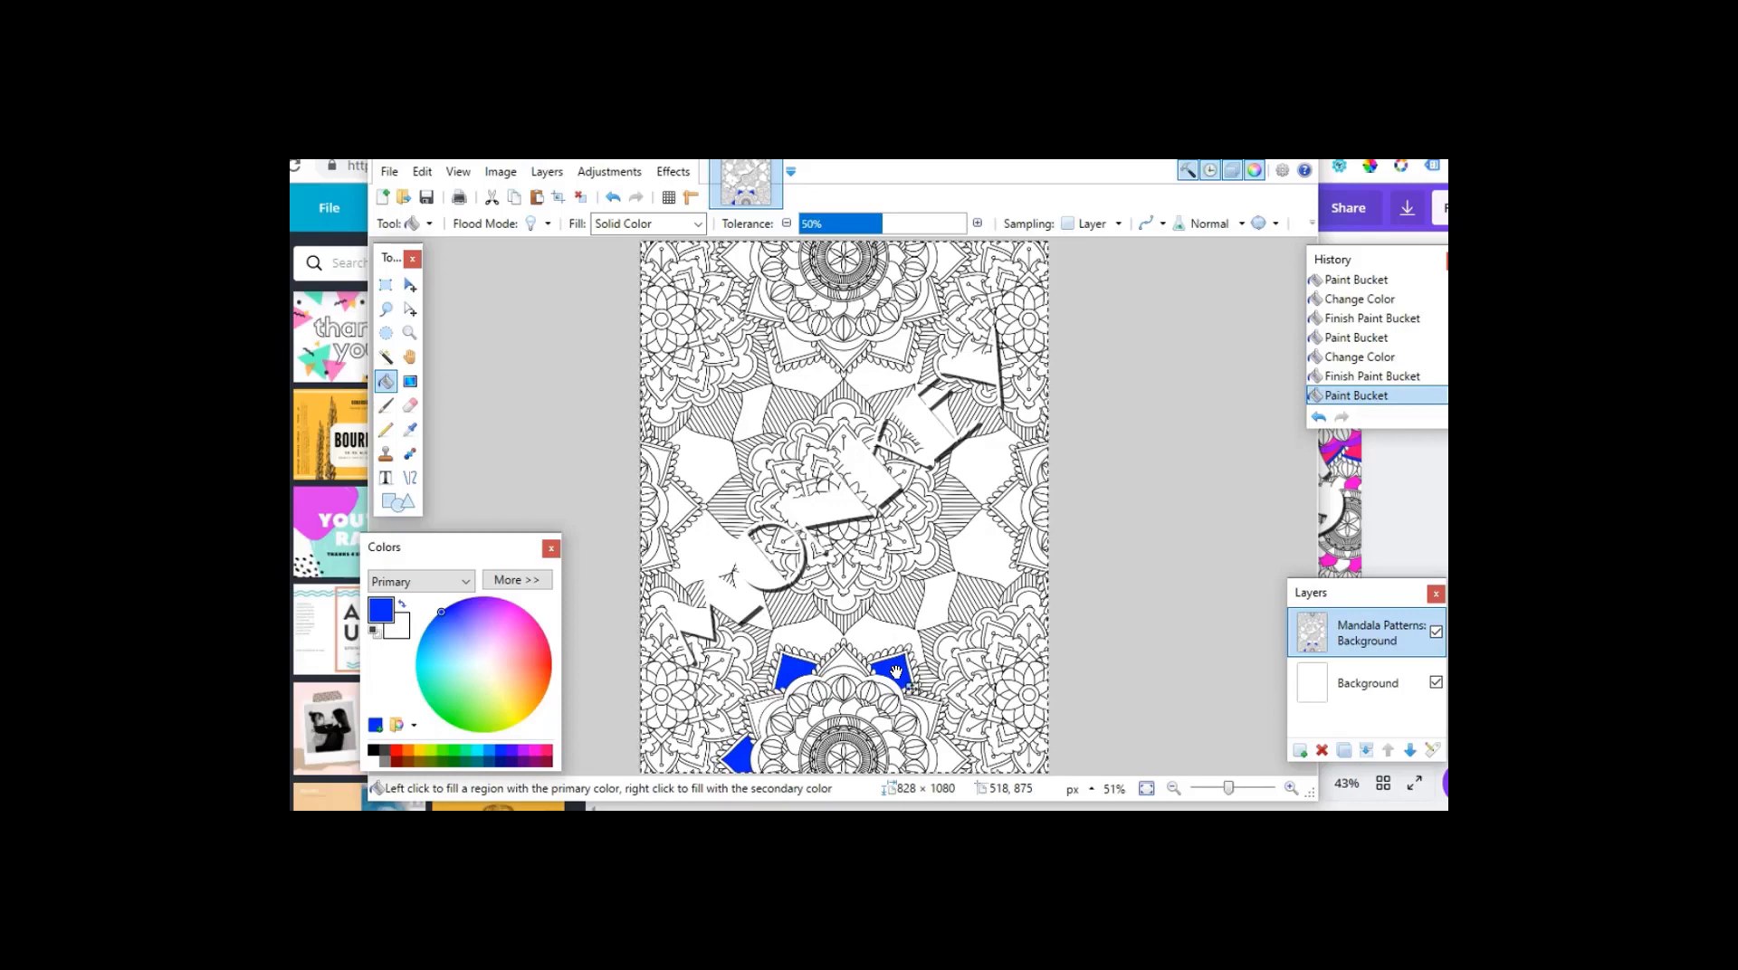
pyautogui.click(943, 748)
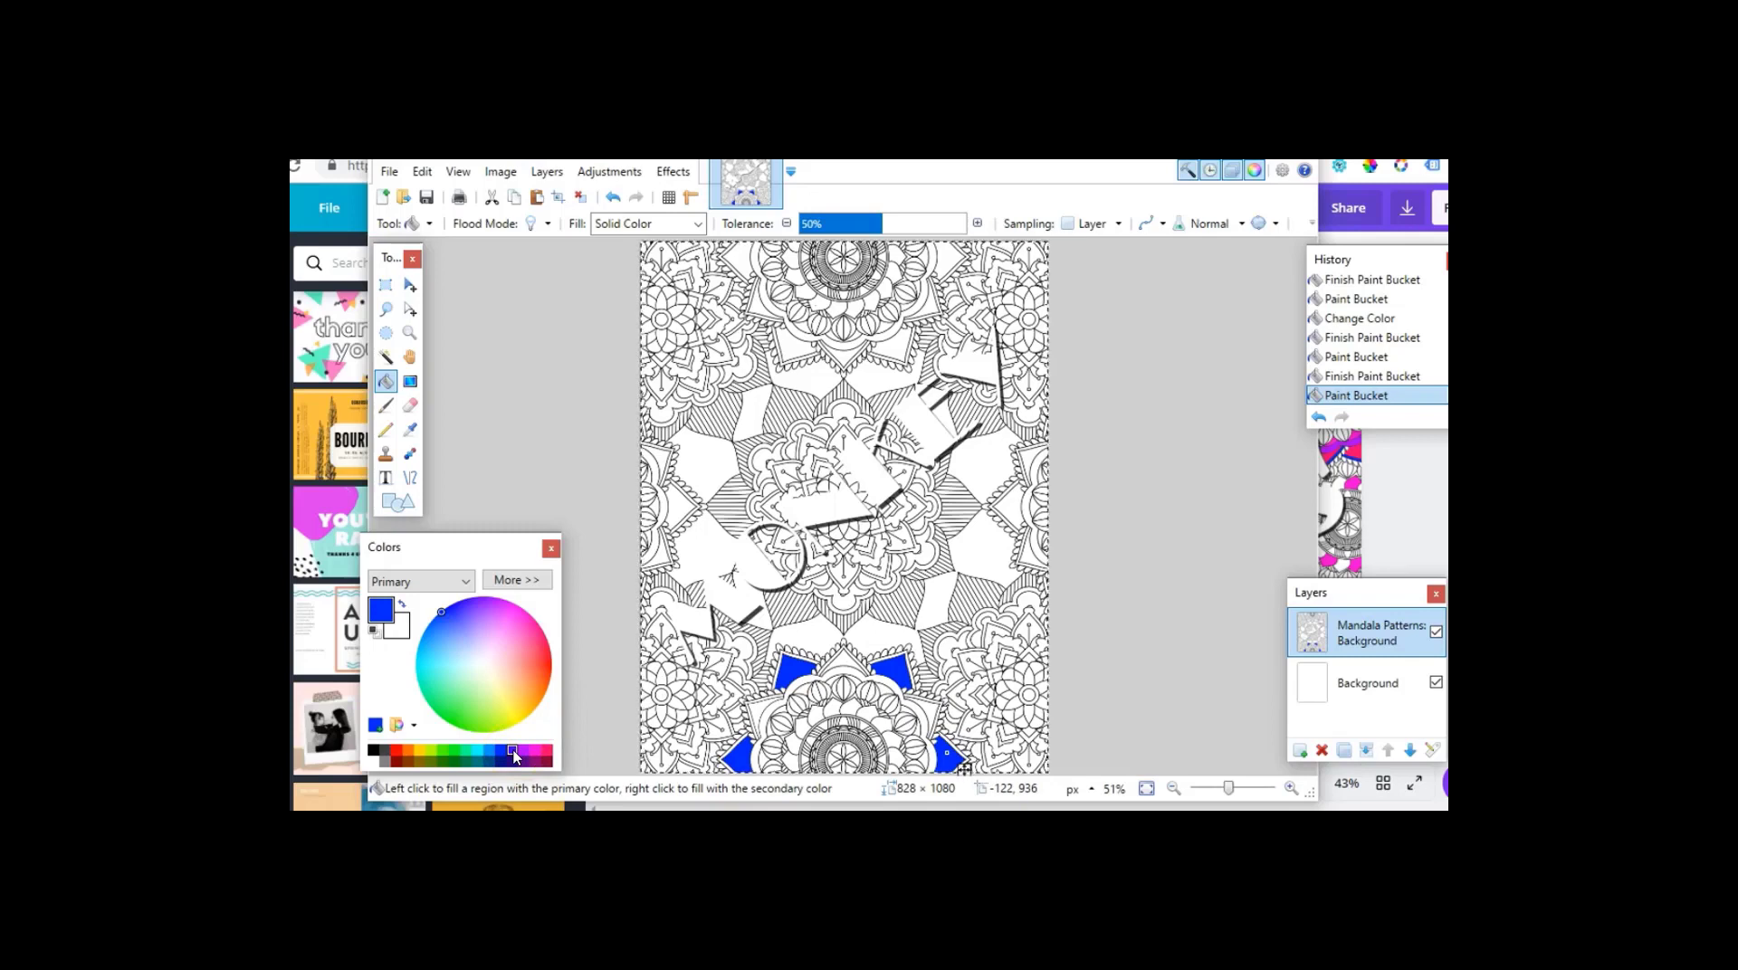
pyautogui.click(424, 752)
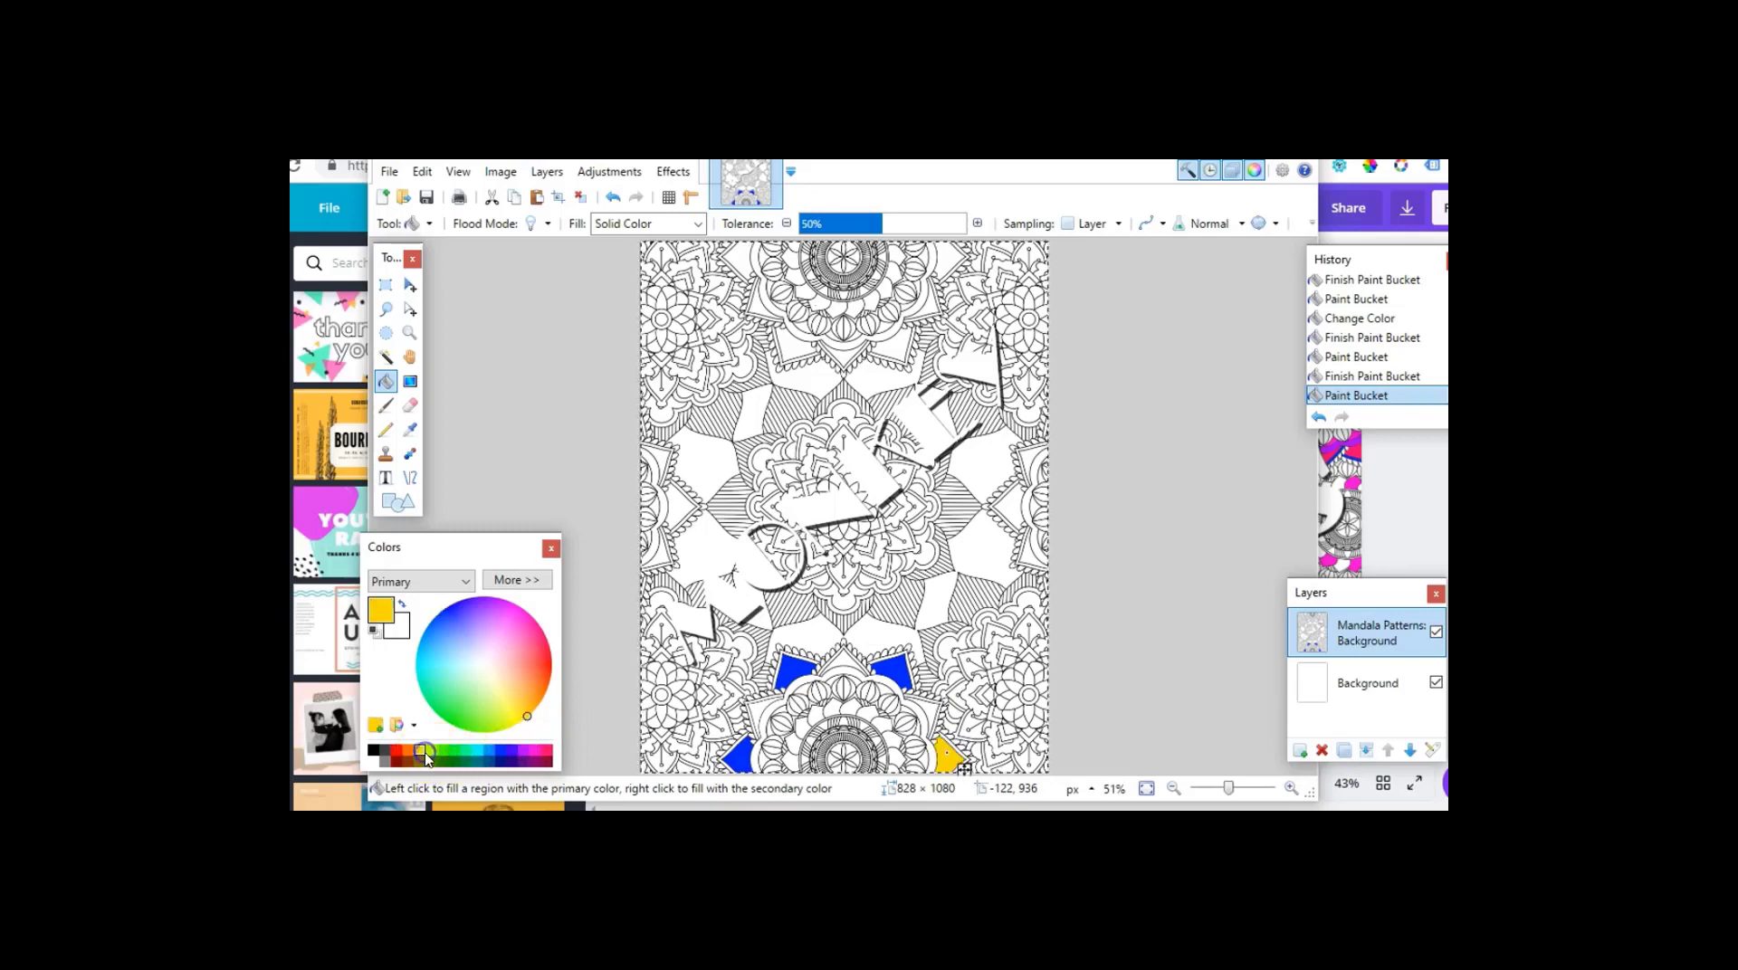
pyautogui.click(504, 752)
pyautogui.click(559, 446)
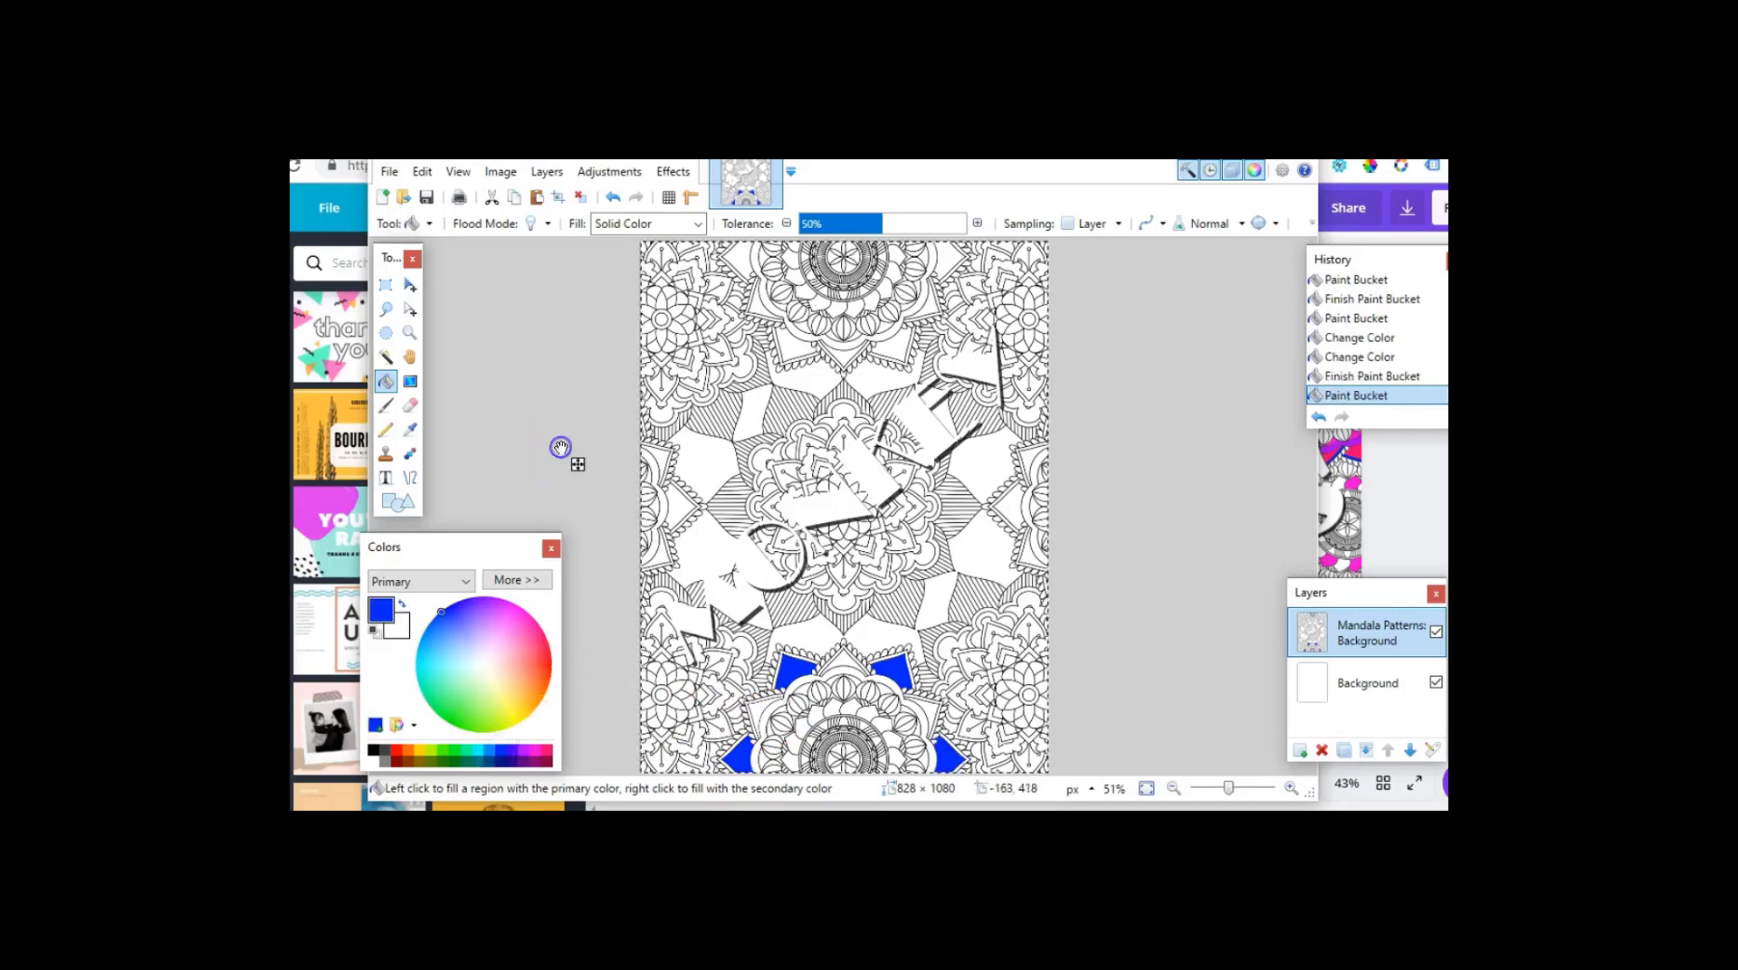
# Step: Fill the three remaining outer points between the blue ones on the bottom mandala with yellow
pyautogui.click(420, 750)
pyautogui.click(757, 705)
pyautogui.click(842, 652)
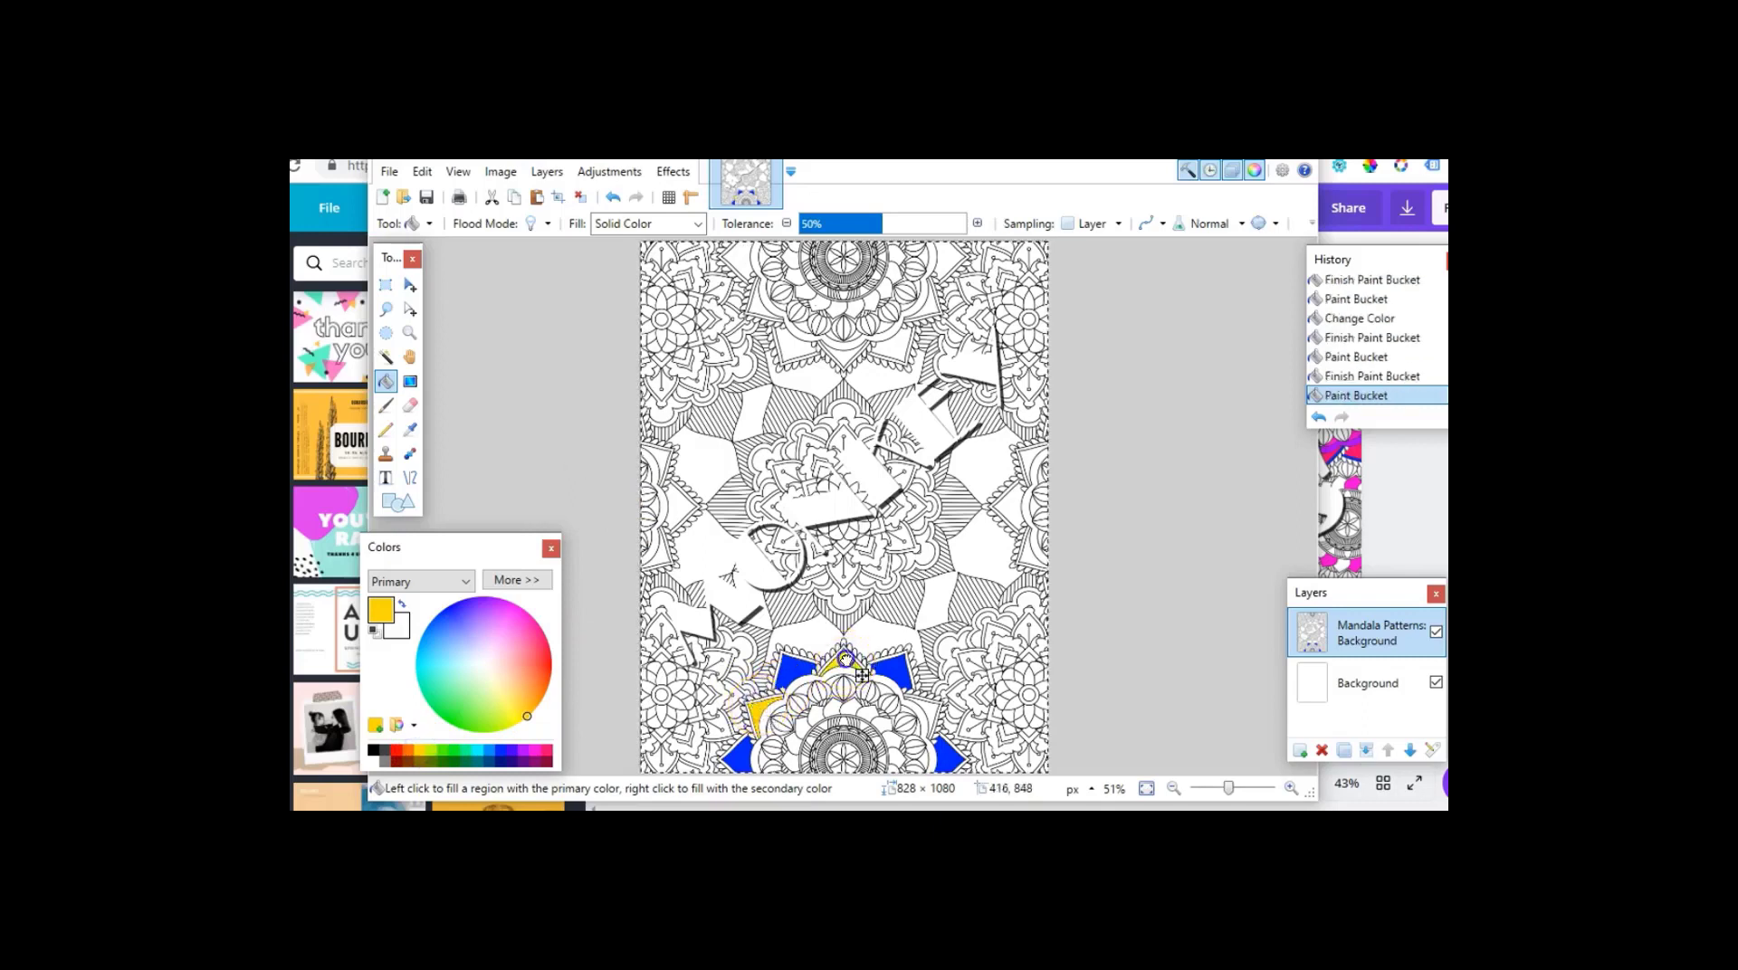
pyautogui.click(928, 704)
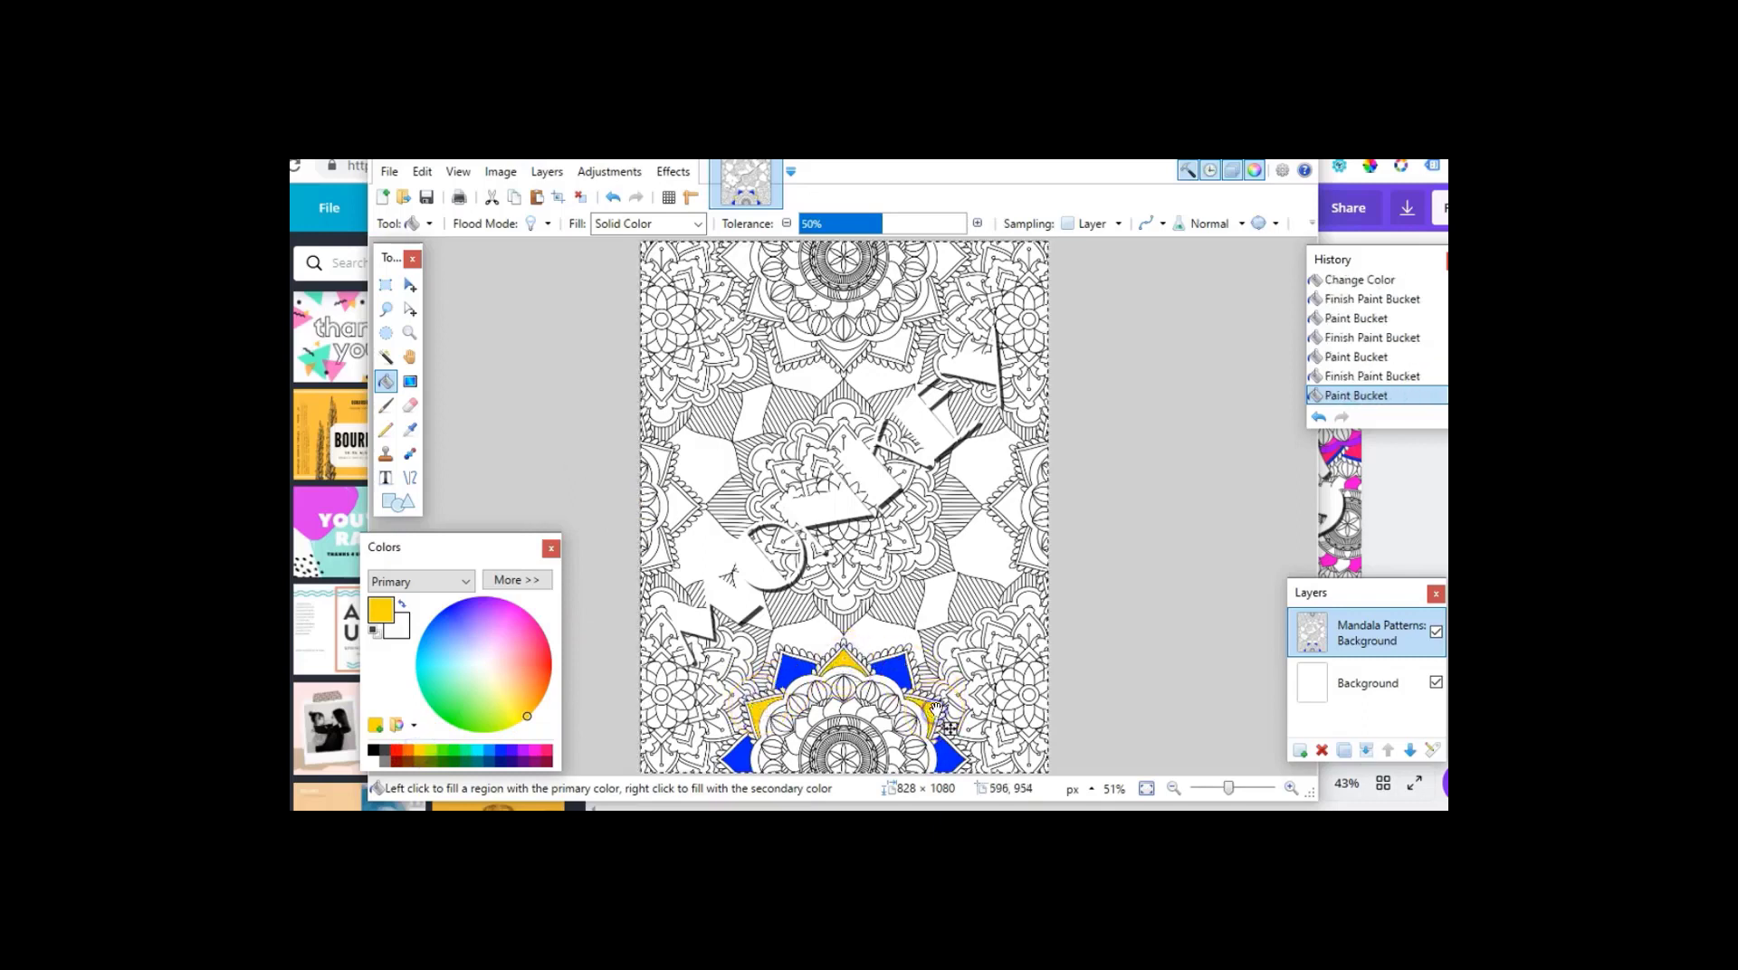
pyautogui.click(1154, 611)
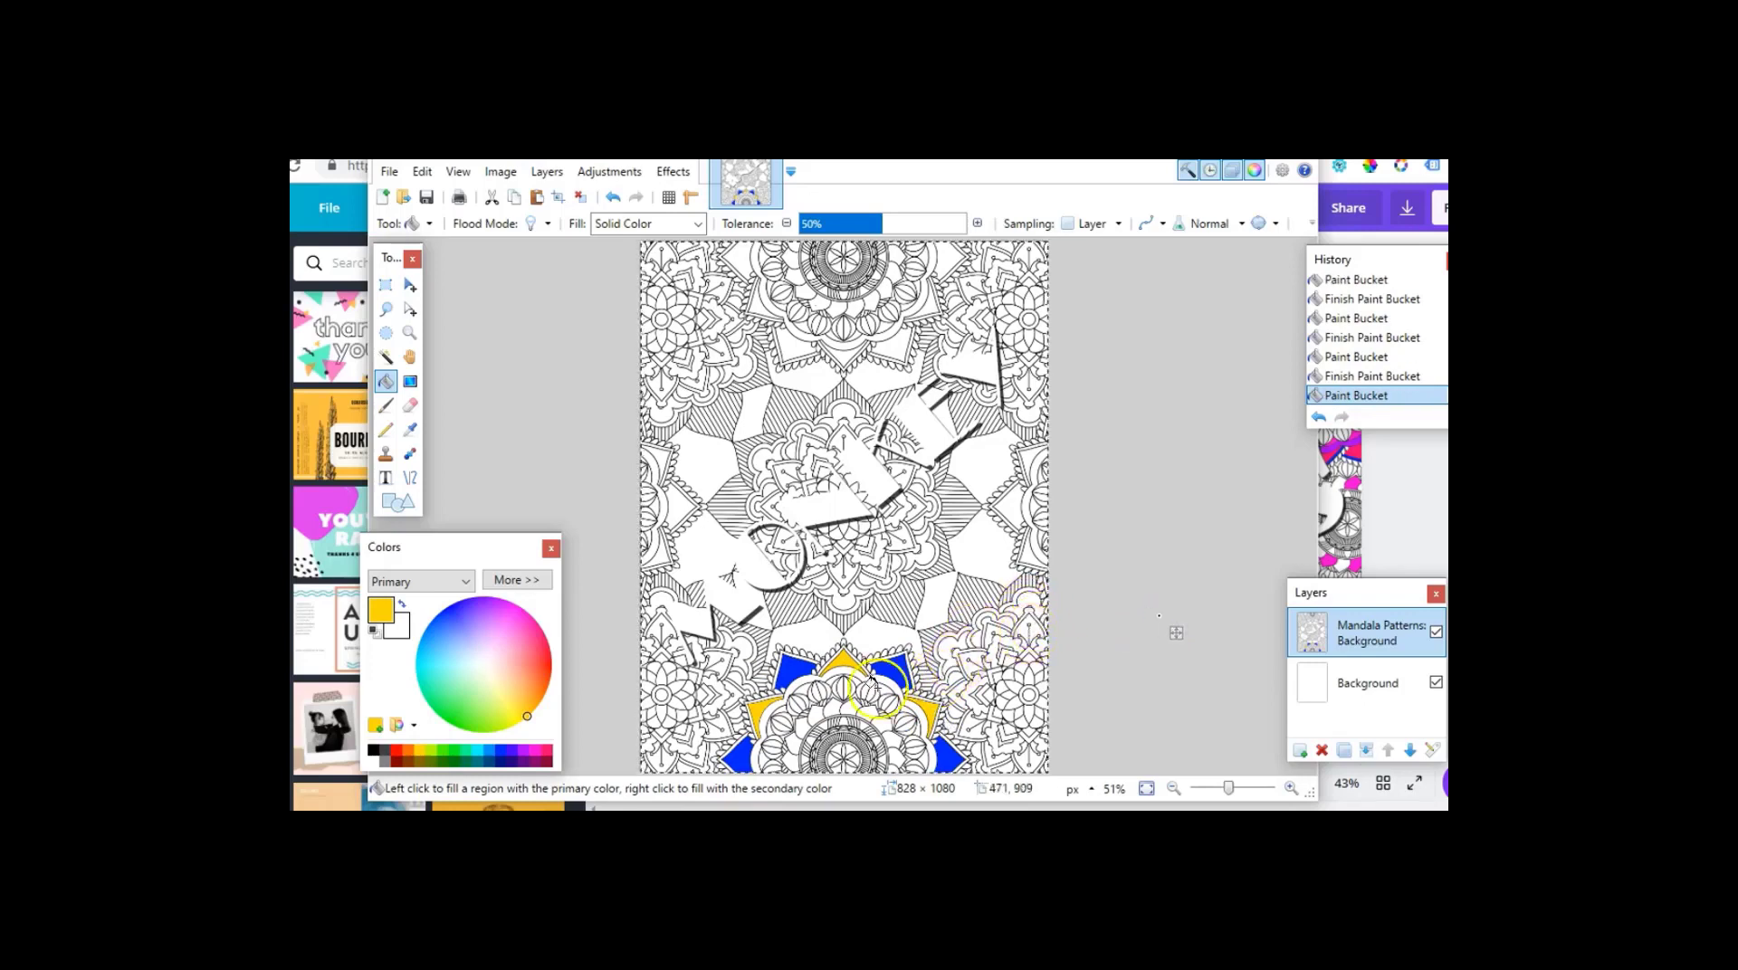
# Step: Flood-fill alternate petals of the bottom mandala's inner ring with yellow
pyautogui.click(790, 741)
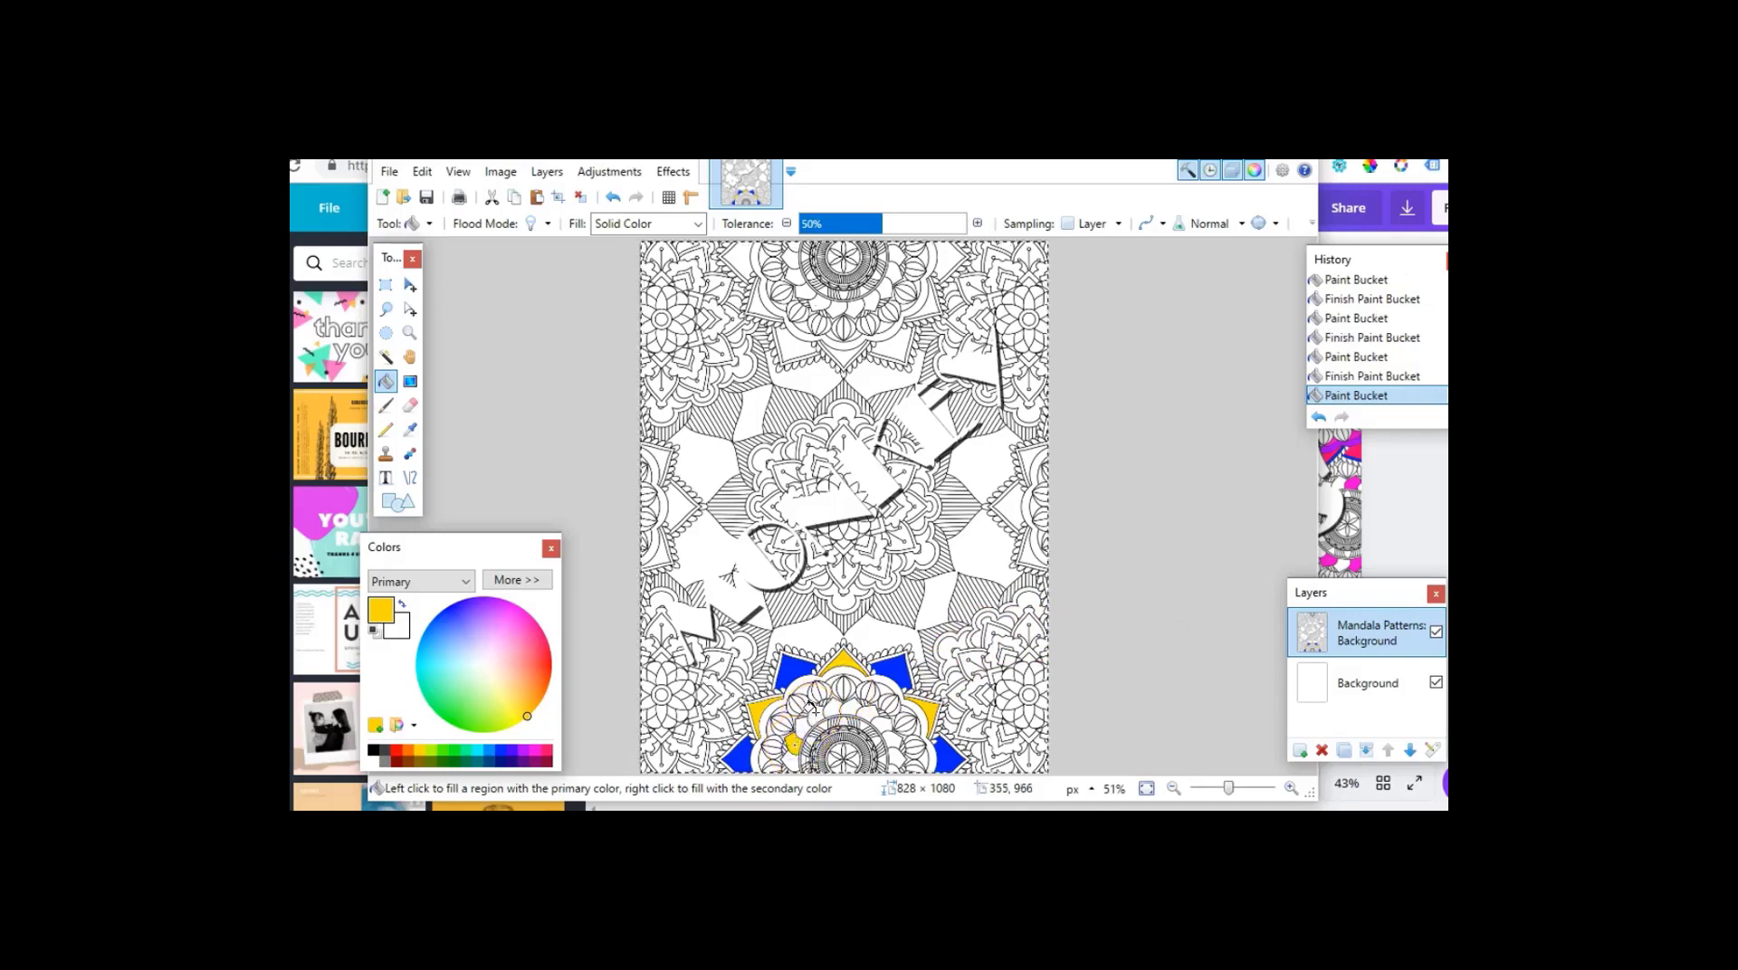
pyautogui.click(867, 721)
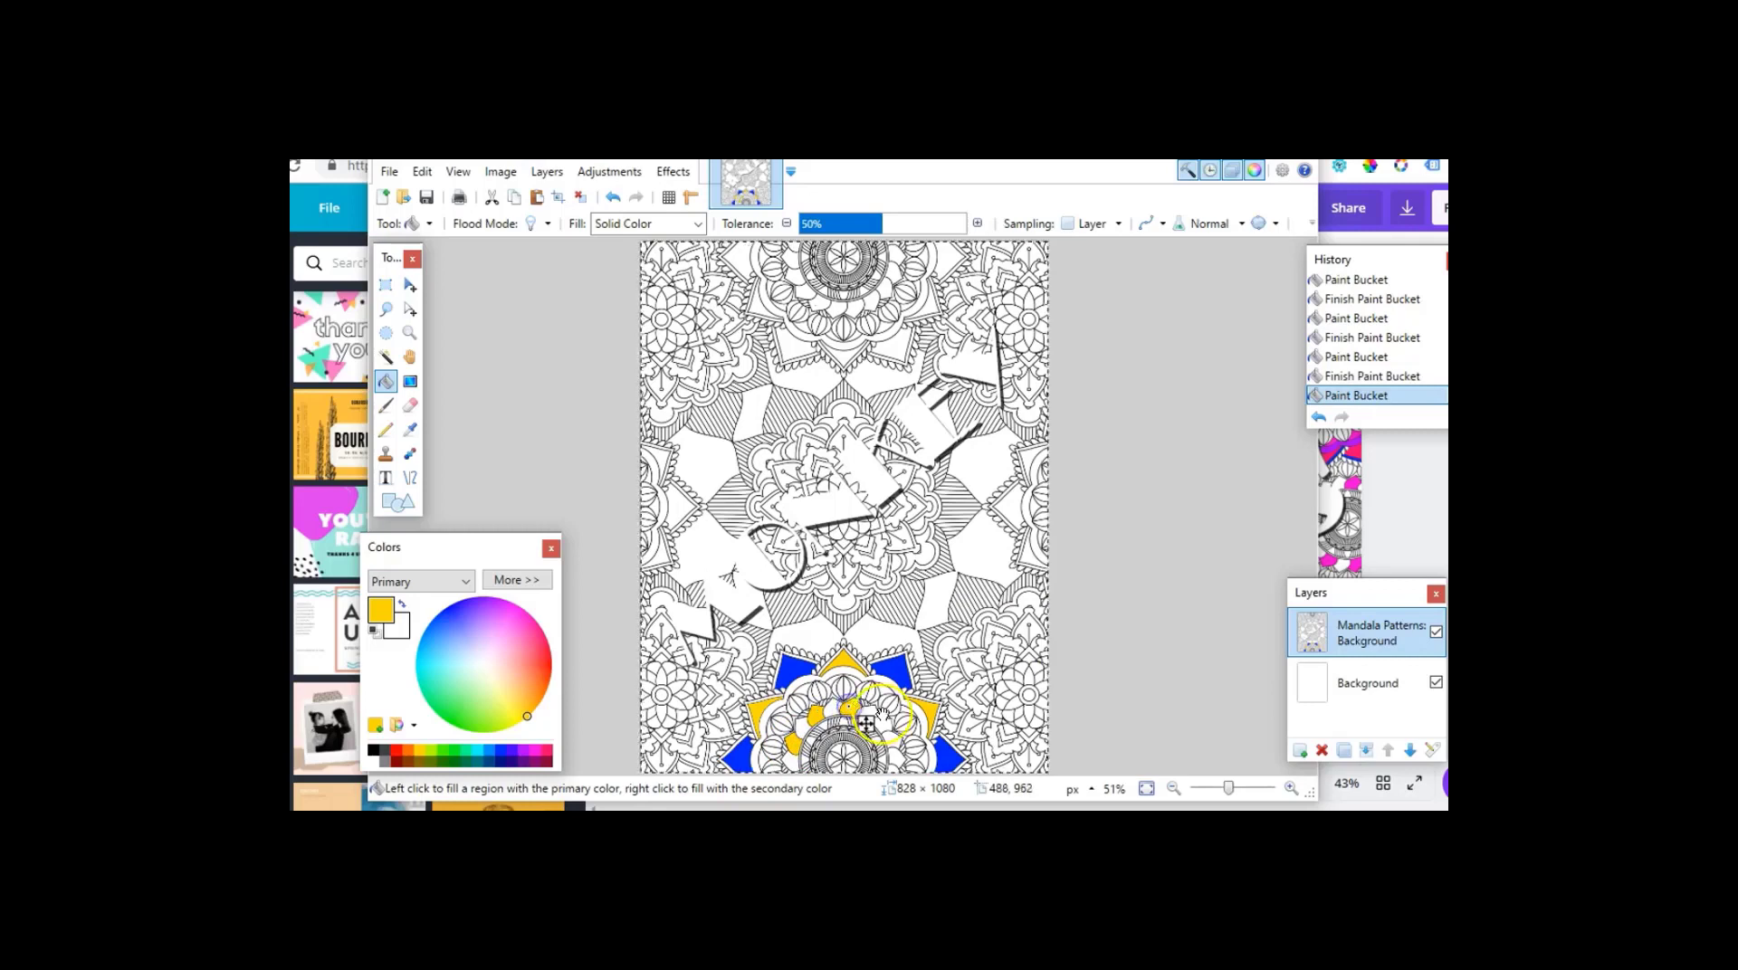
pyautogui.click(1147, 706)
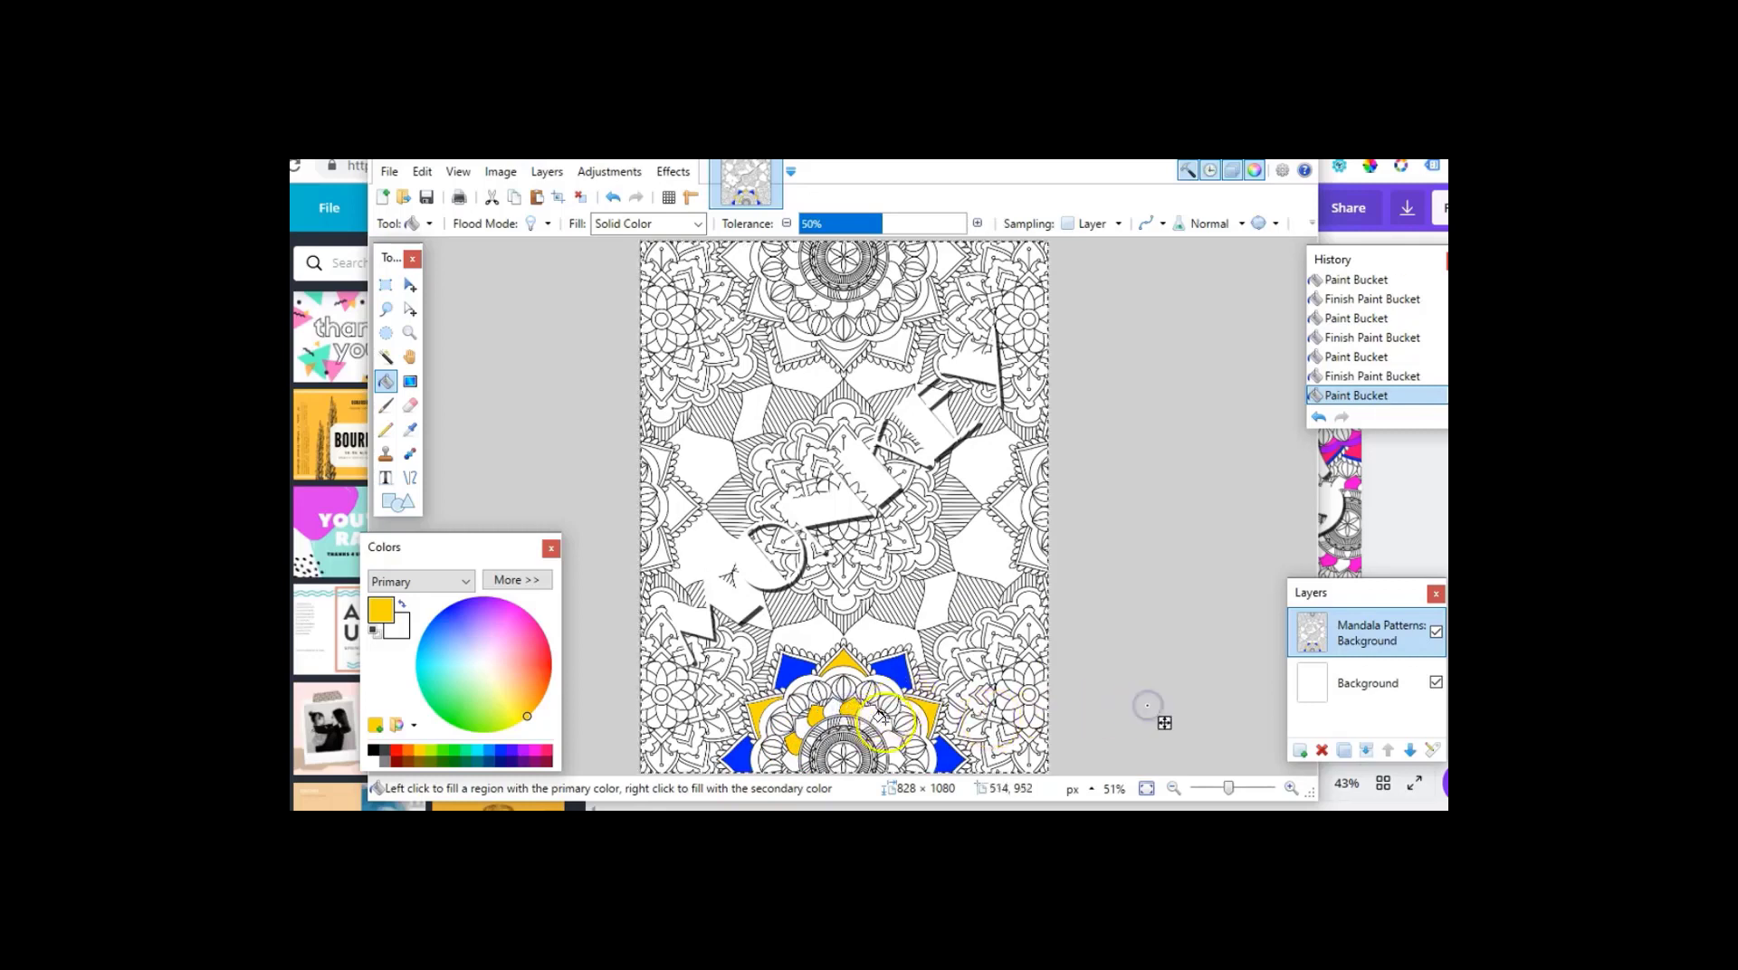
pyautogui.click(883, 725)
pyautogui.click(1070, 711)
pyautogui.click(893, 757)
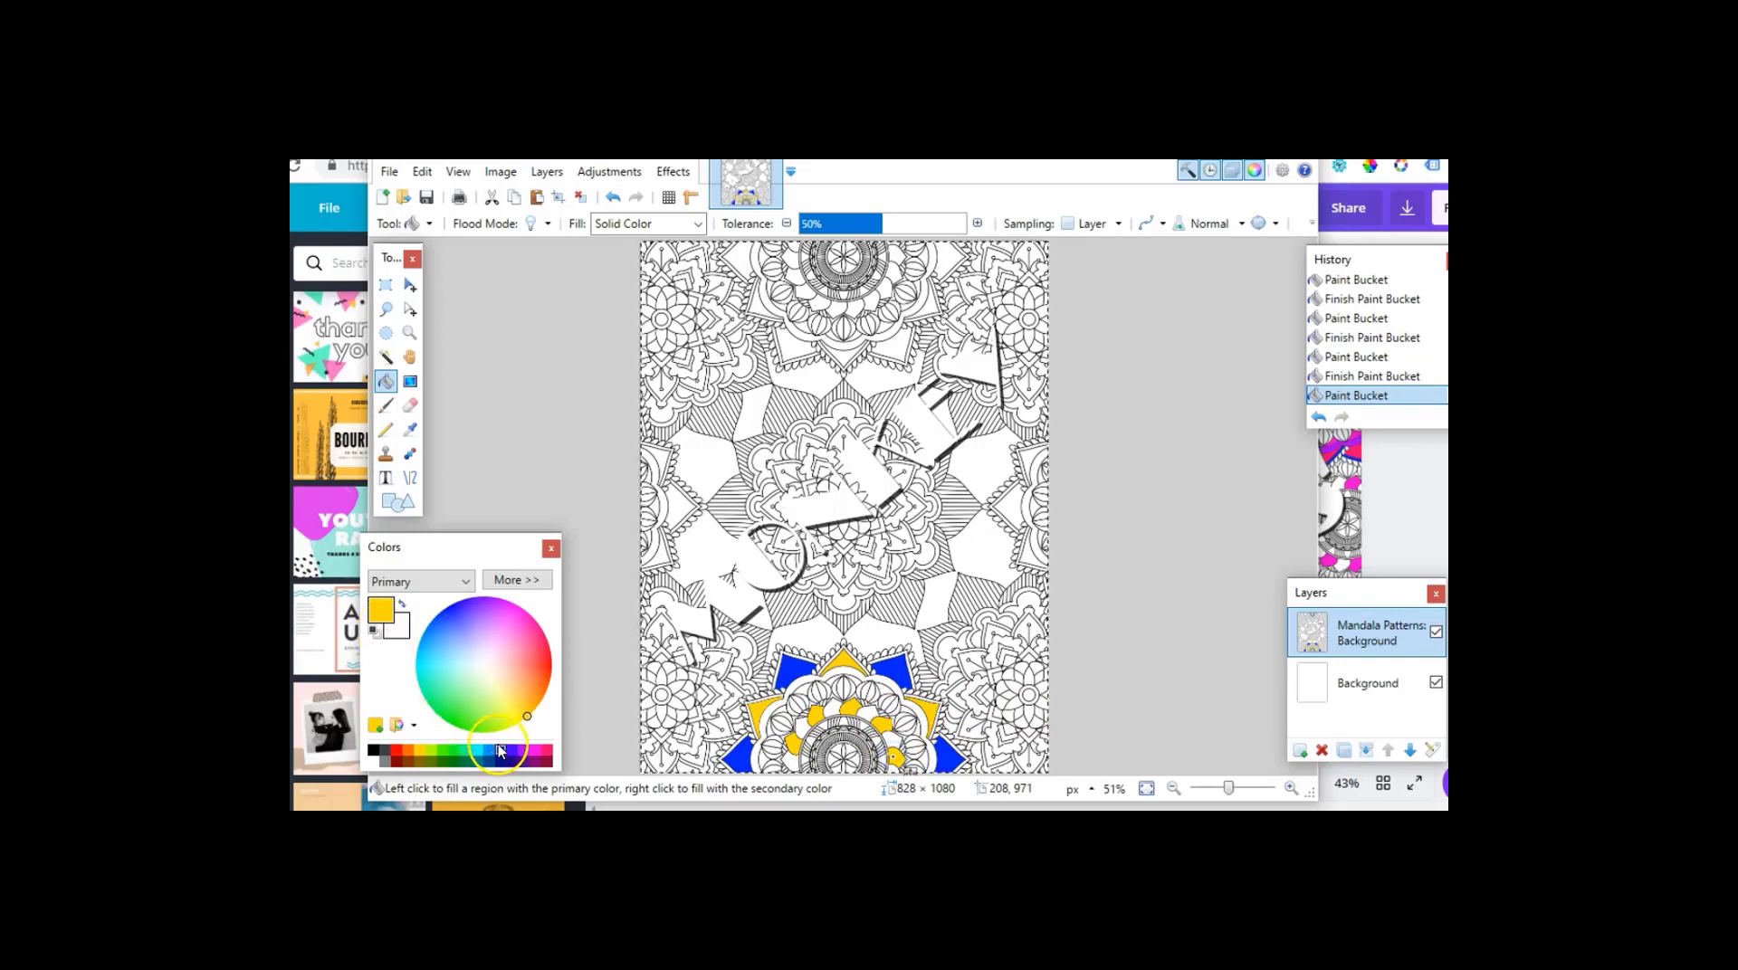
# Step: Fill white petals between the yellow ones in the bottom mandala's inner ring with blue, keeping the last yellow petal yellow
pyautogui.click(501, 749)
pyautogui.click(793, 692)
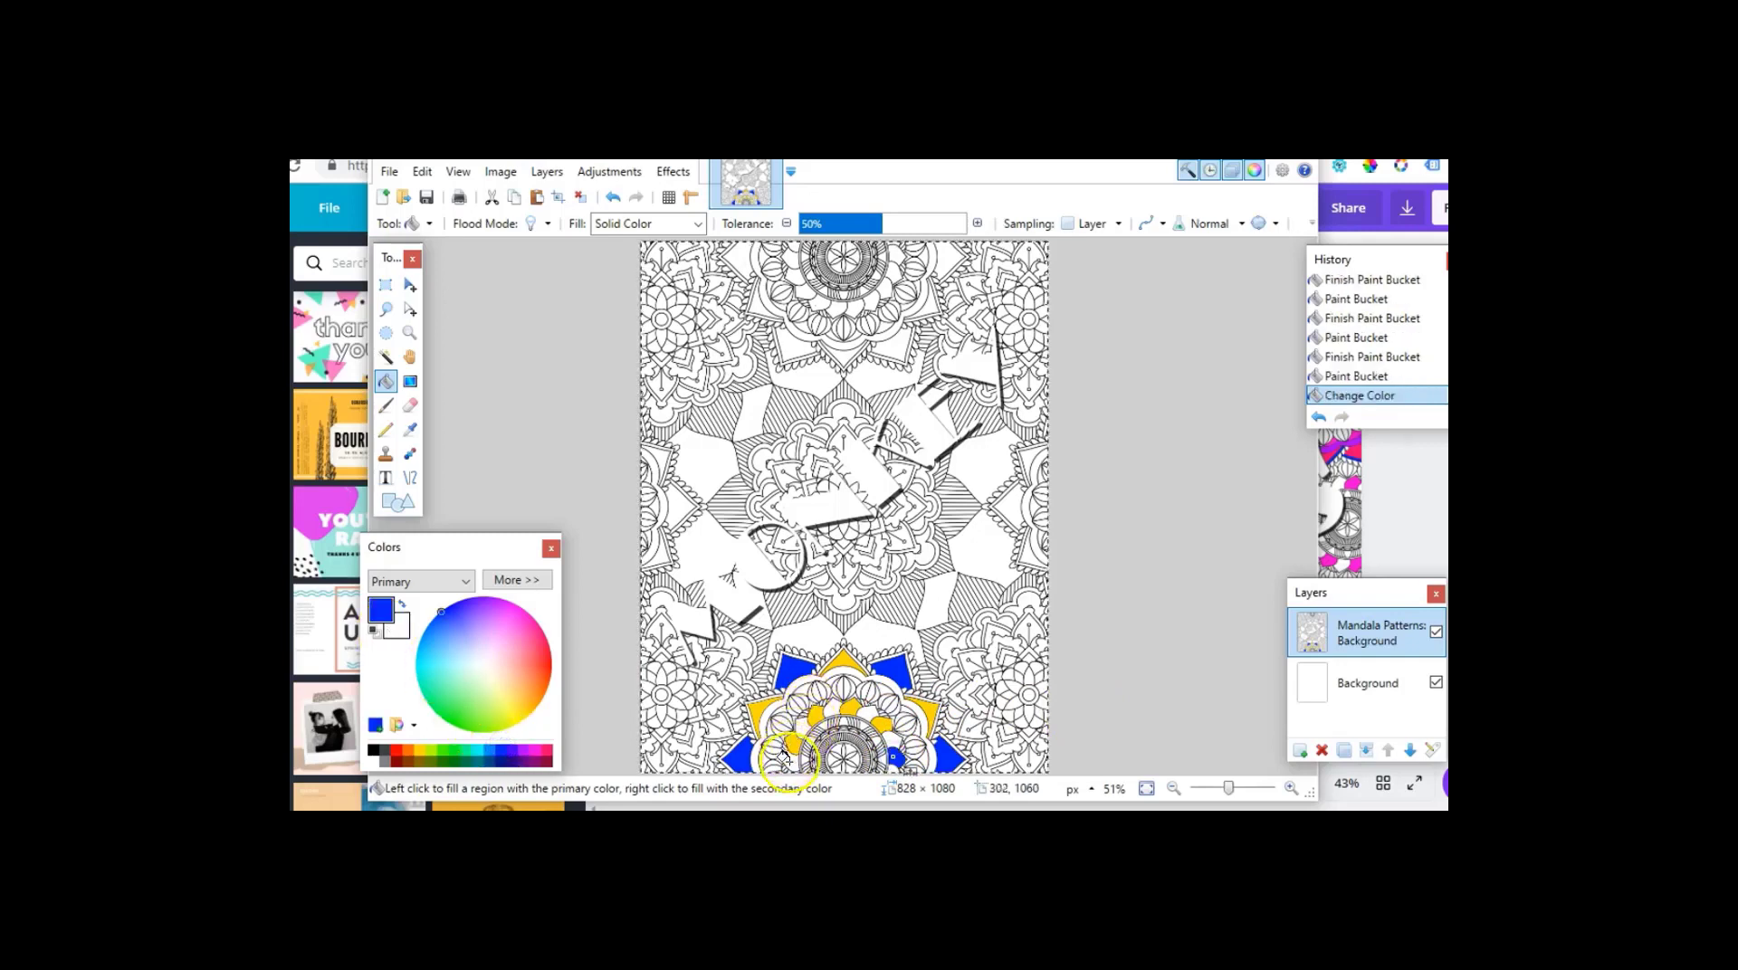
pyautogui.click(418, 750)
pyautogui.click(1164, 568)
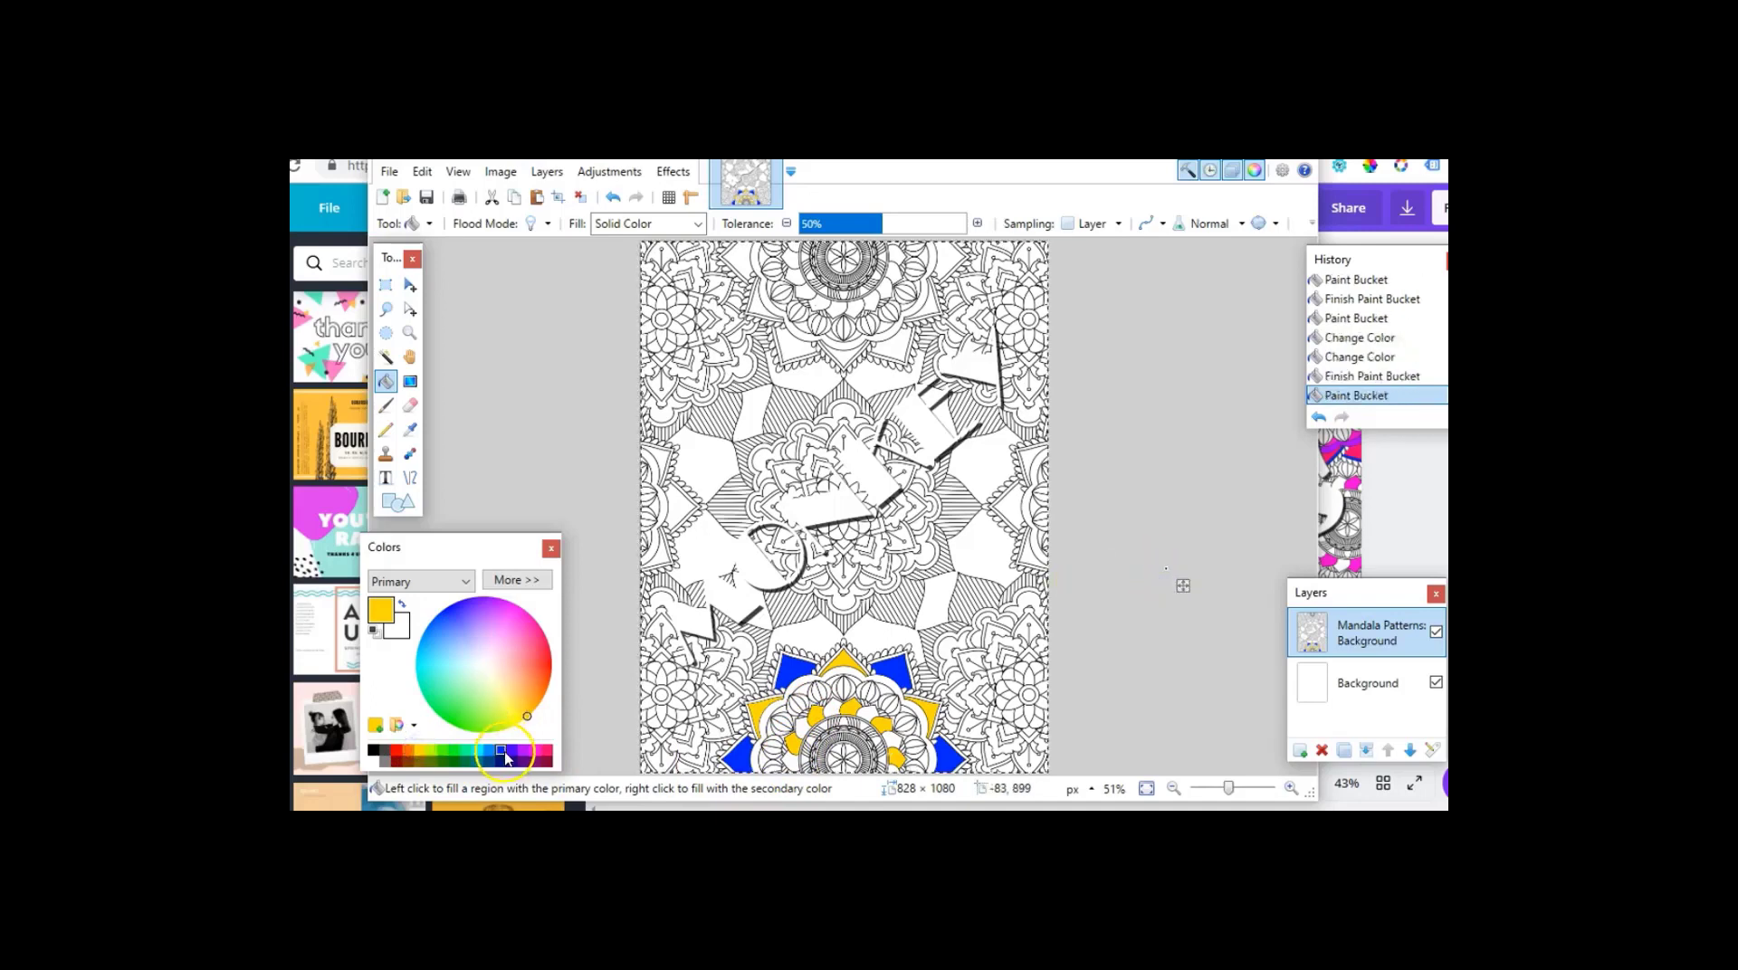
pyautogui.click(500, 750)
pyautogui.click(785, 750)
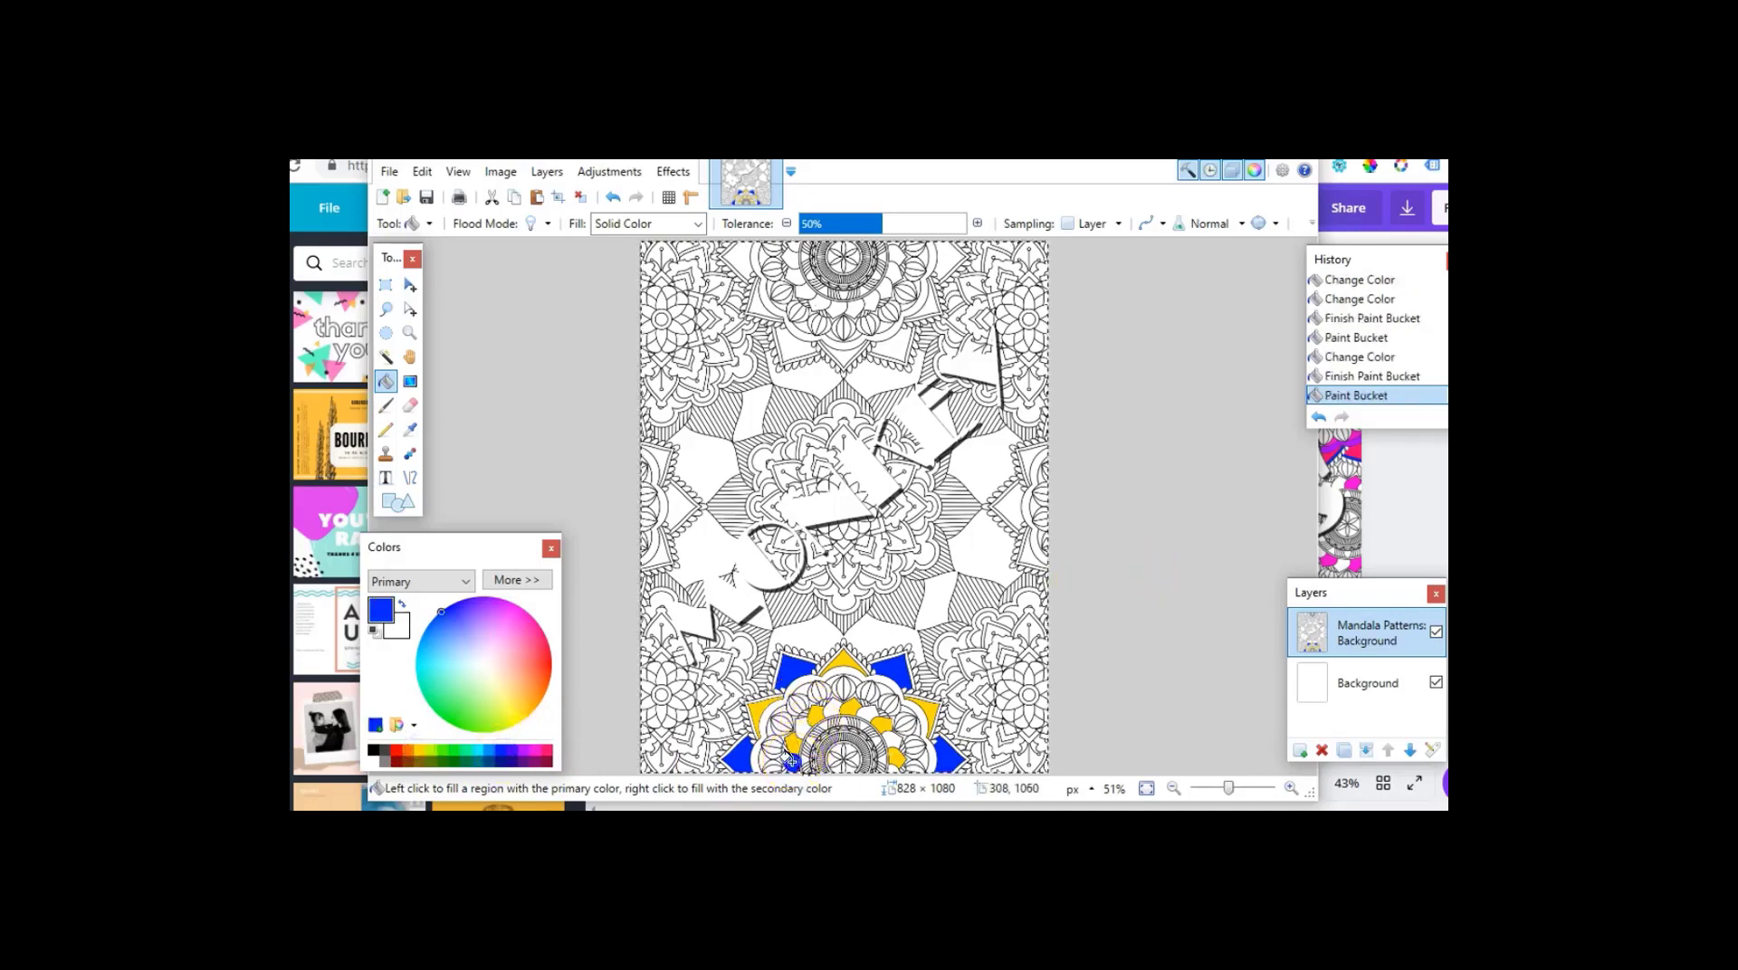
pyautogui.click(1137, 680)
pyautogui.click(793, 725)
pyautogui.click(1122, 643)
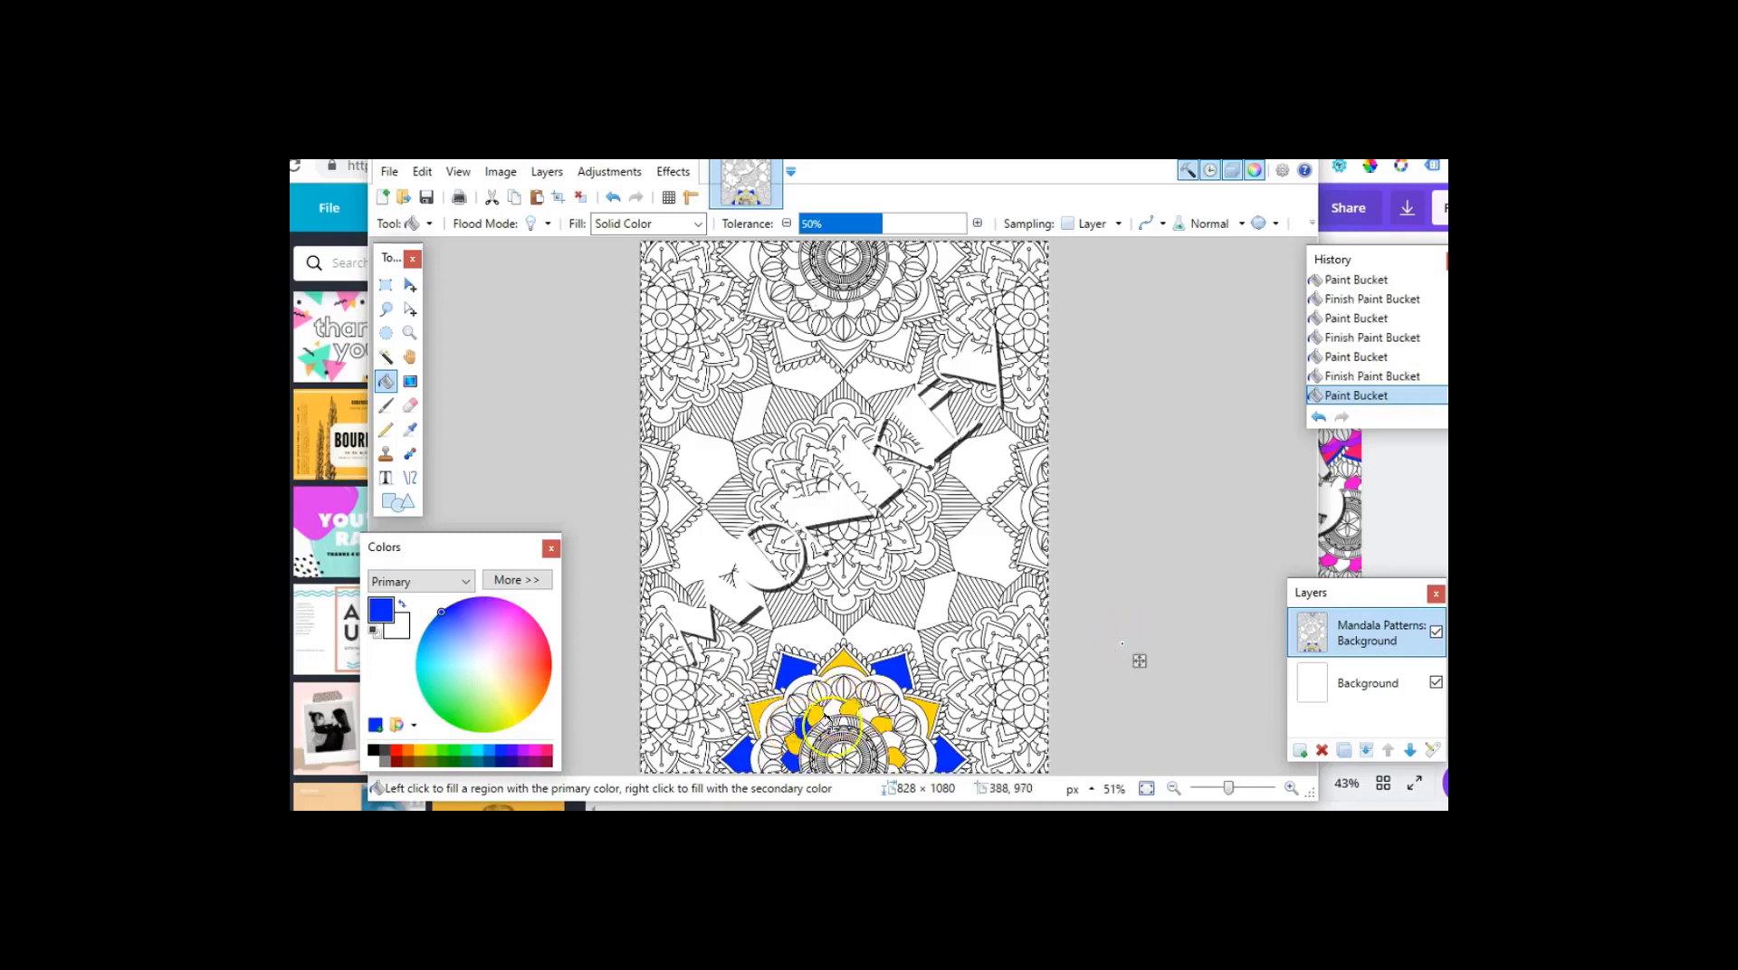
pyautogui.click(1155, 648)
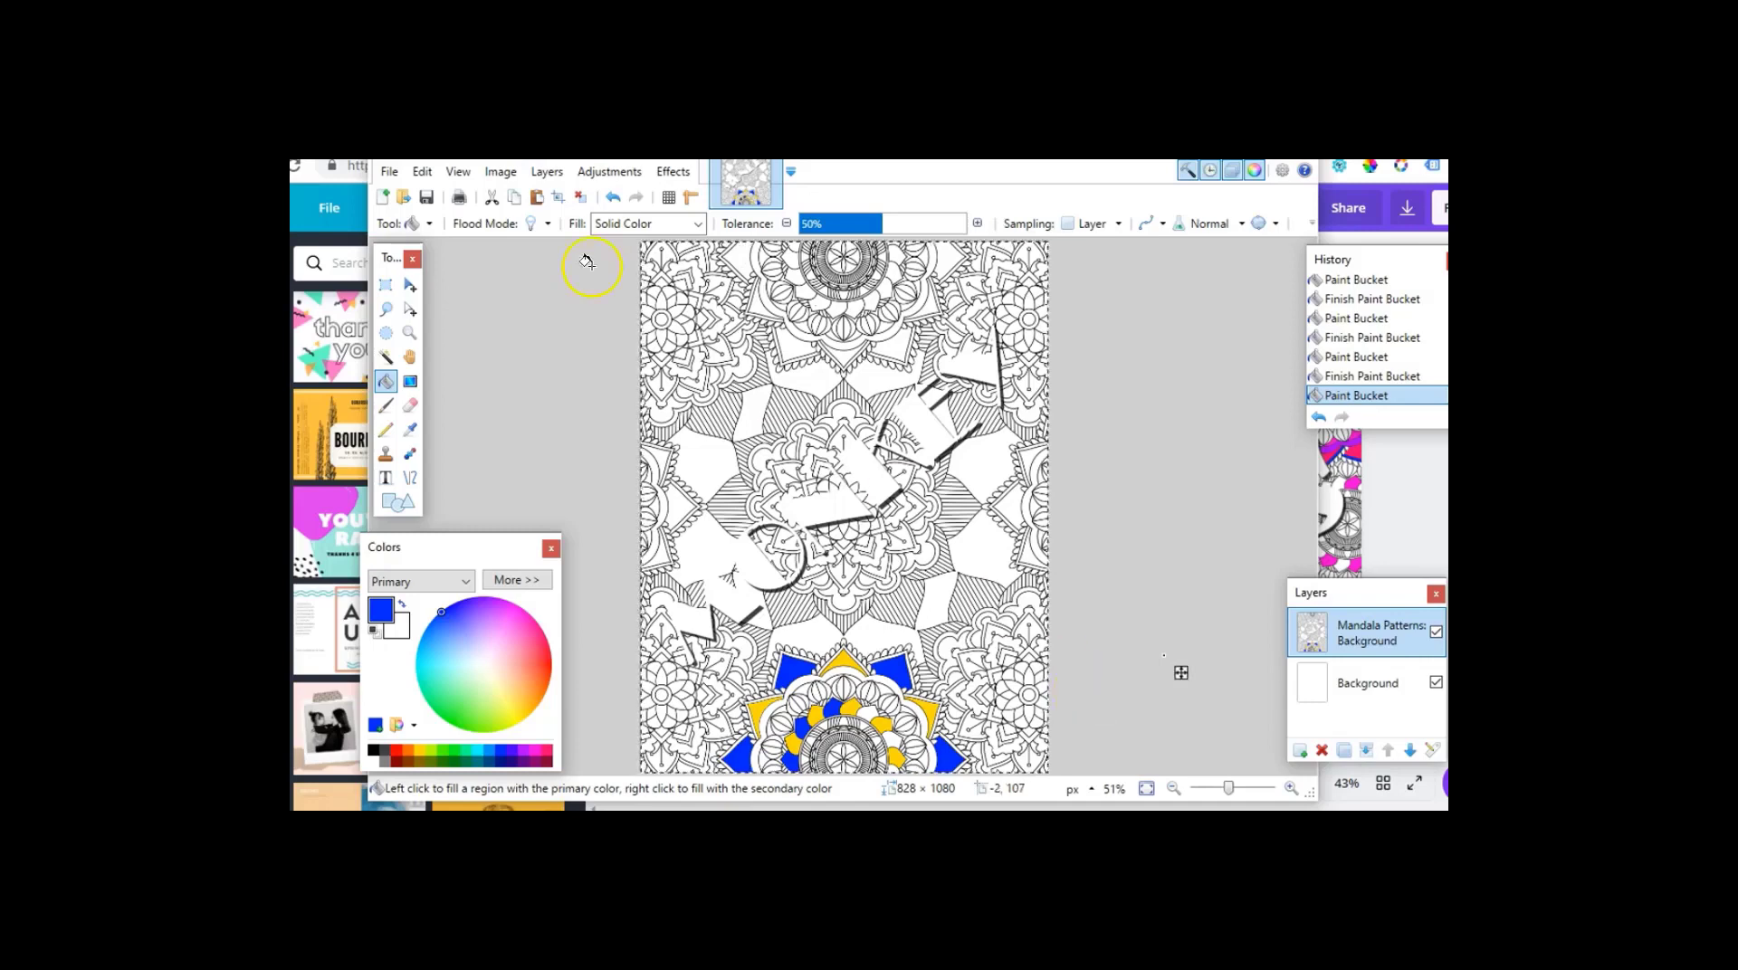
# Step: Save the colored image as a PNG named Untitled in Downloads, with the bit depth on Auto-detect
pyautogui.click(390, 172)
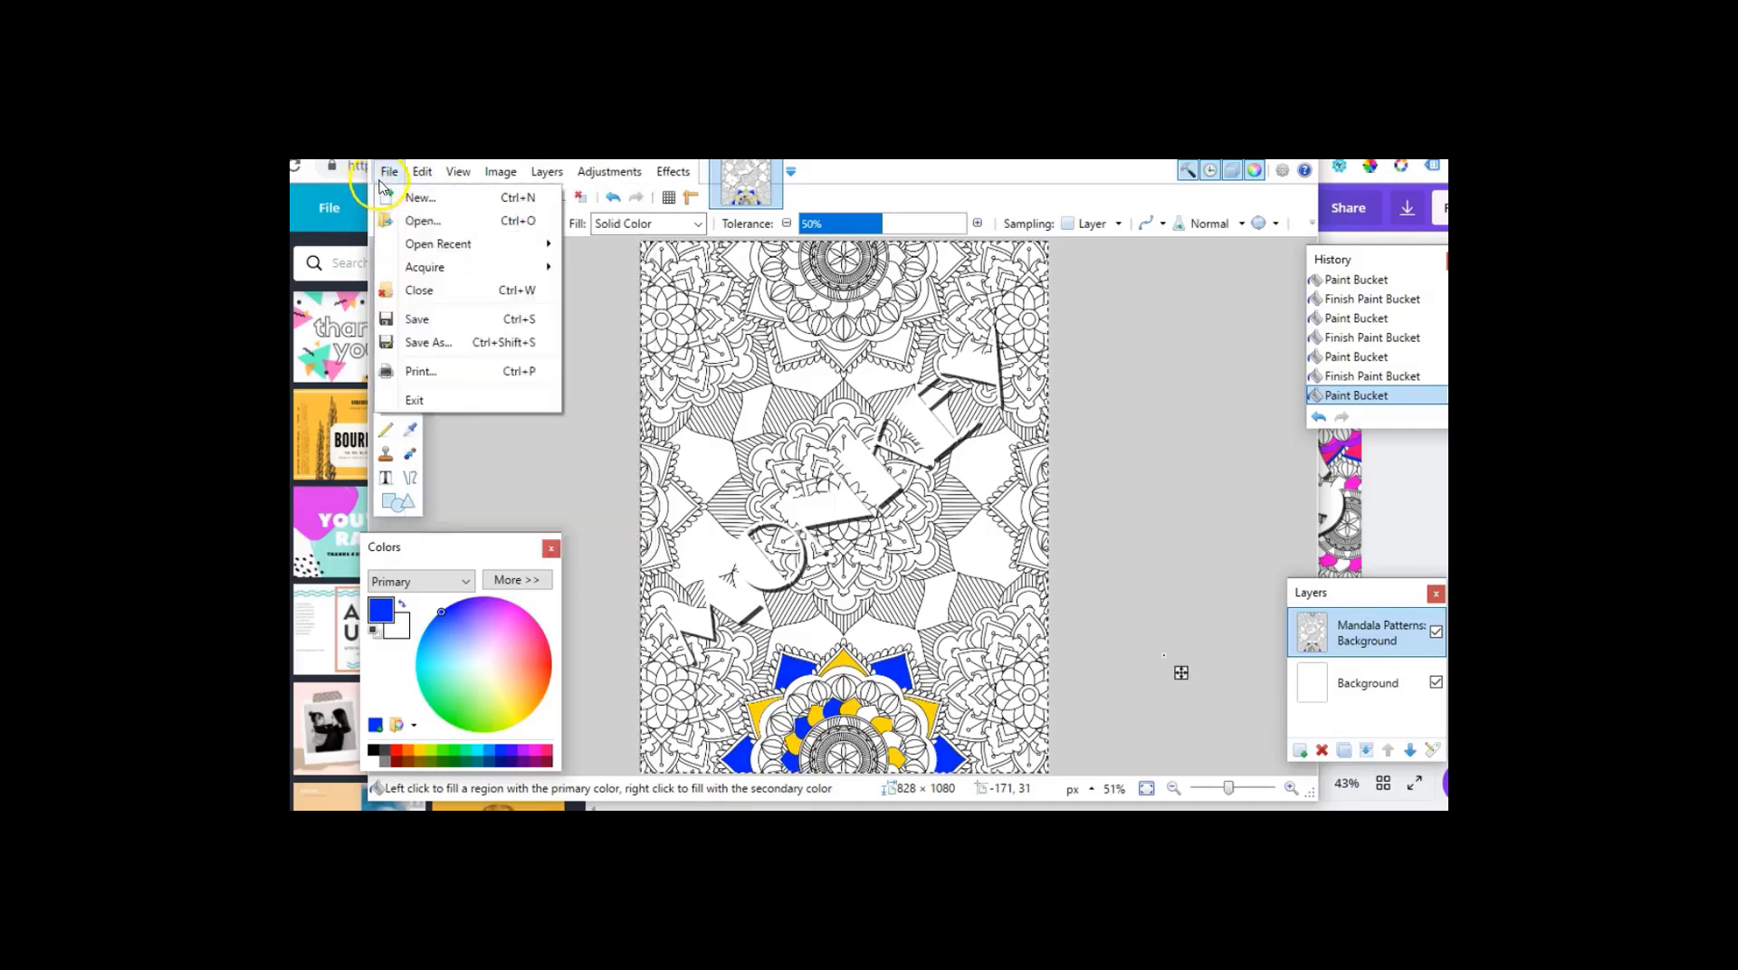
pyautogui.click(419, 343)
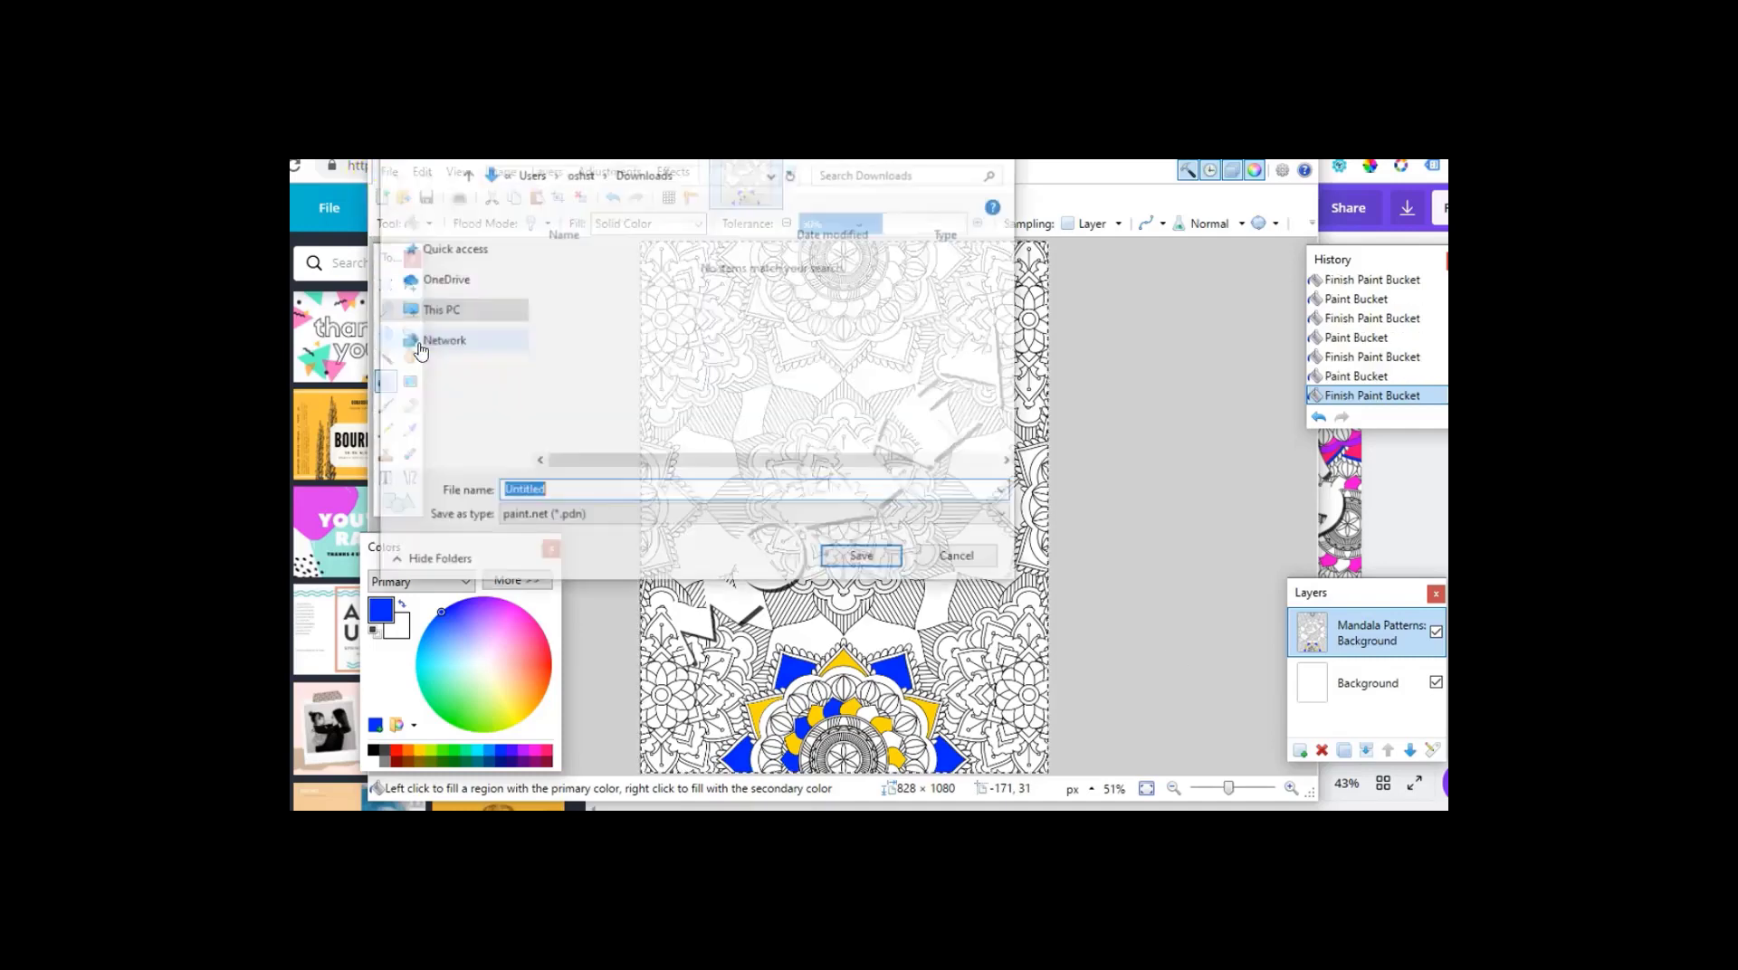
pyautogui.click(704, 519)
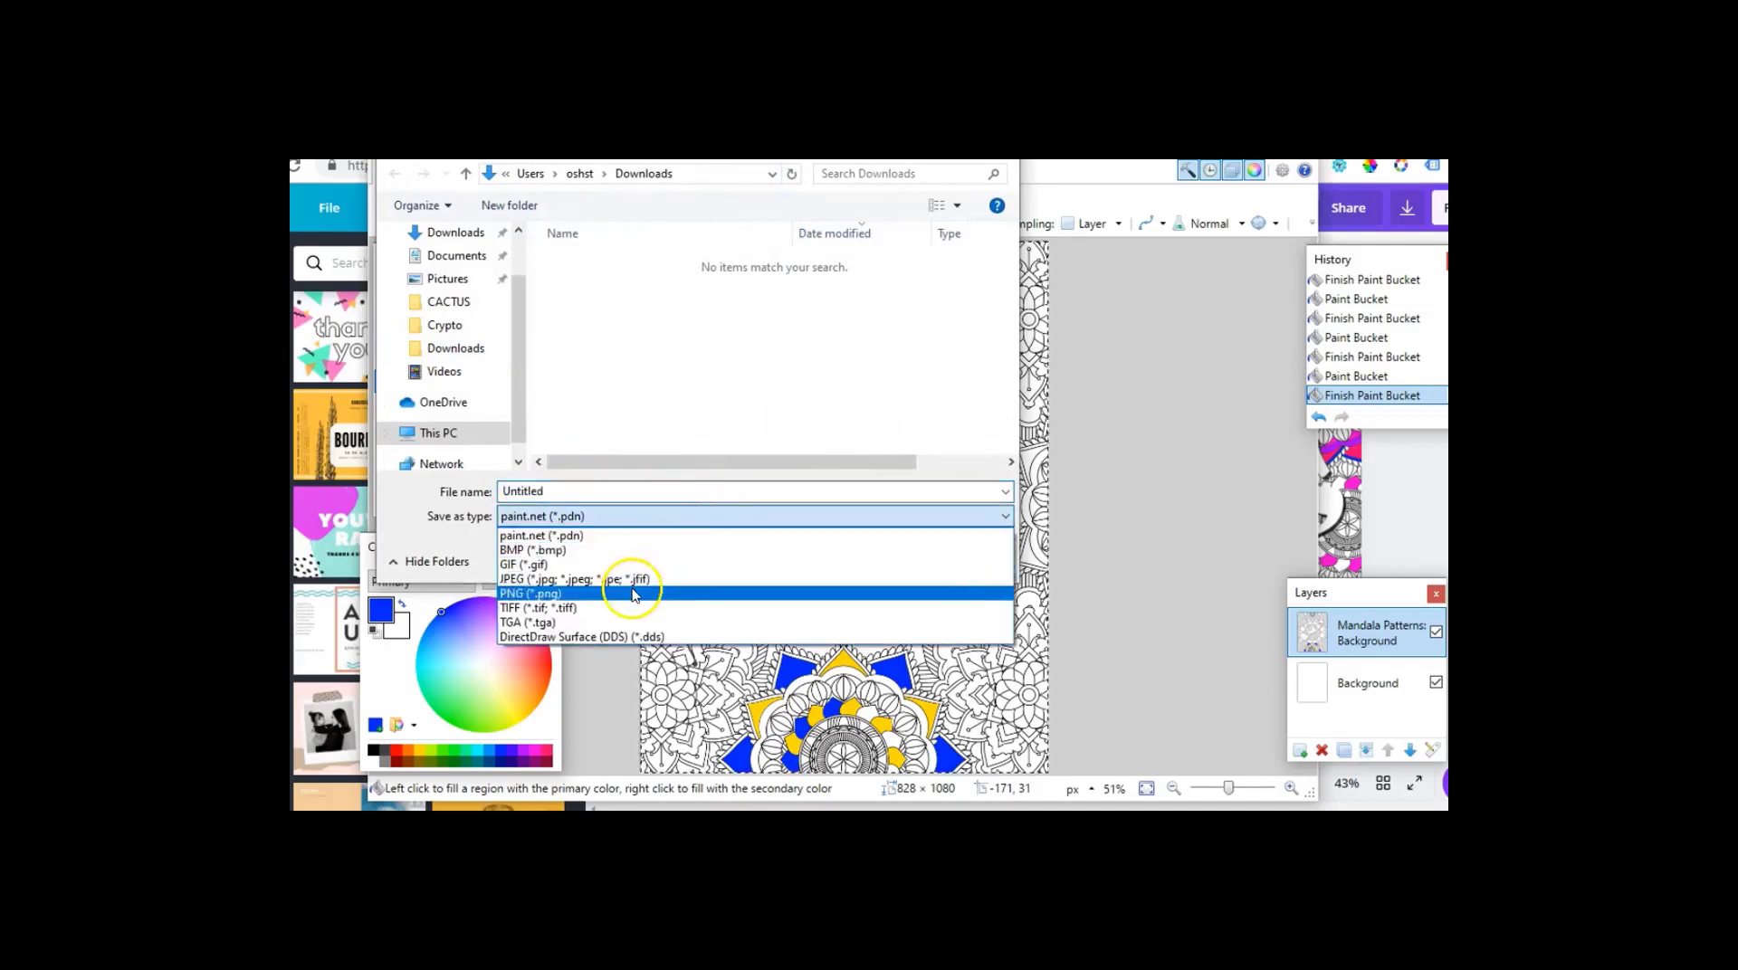
pyautogui.click(632, 588)
pyautogui.click(840, 557)
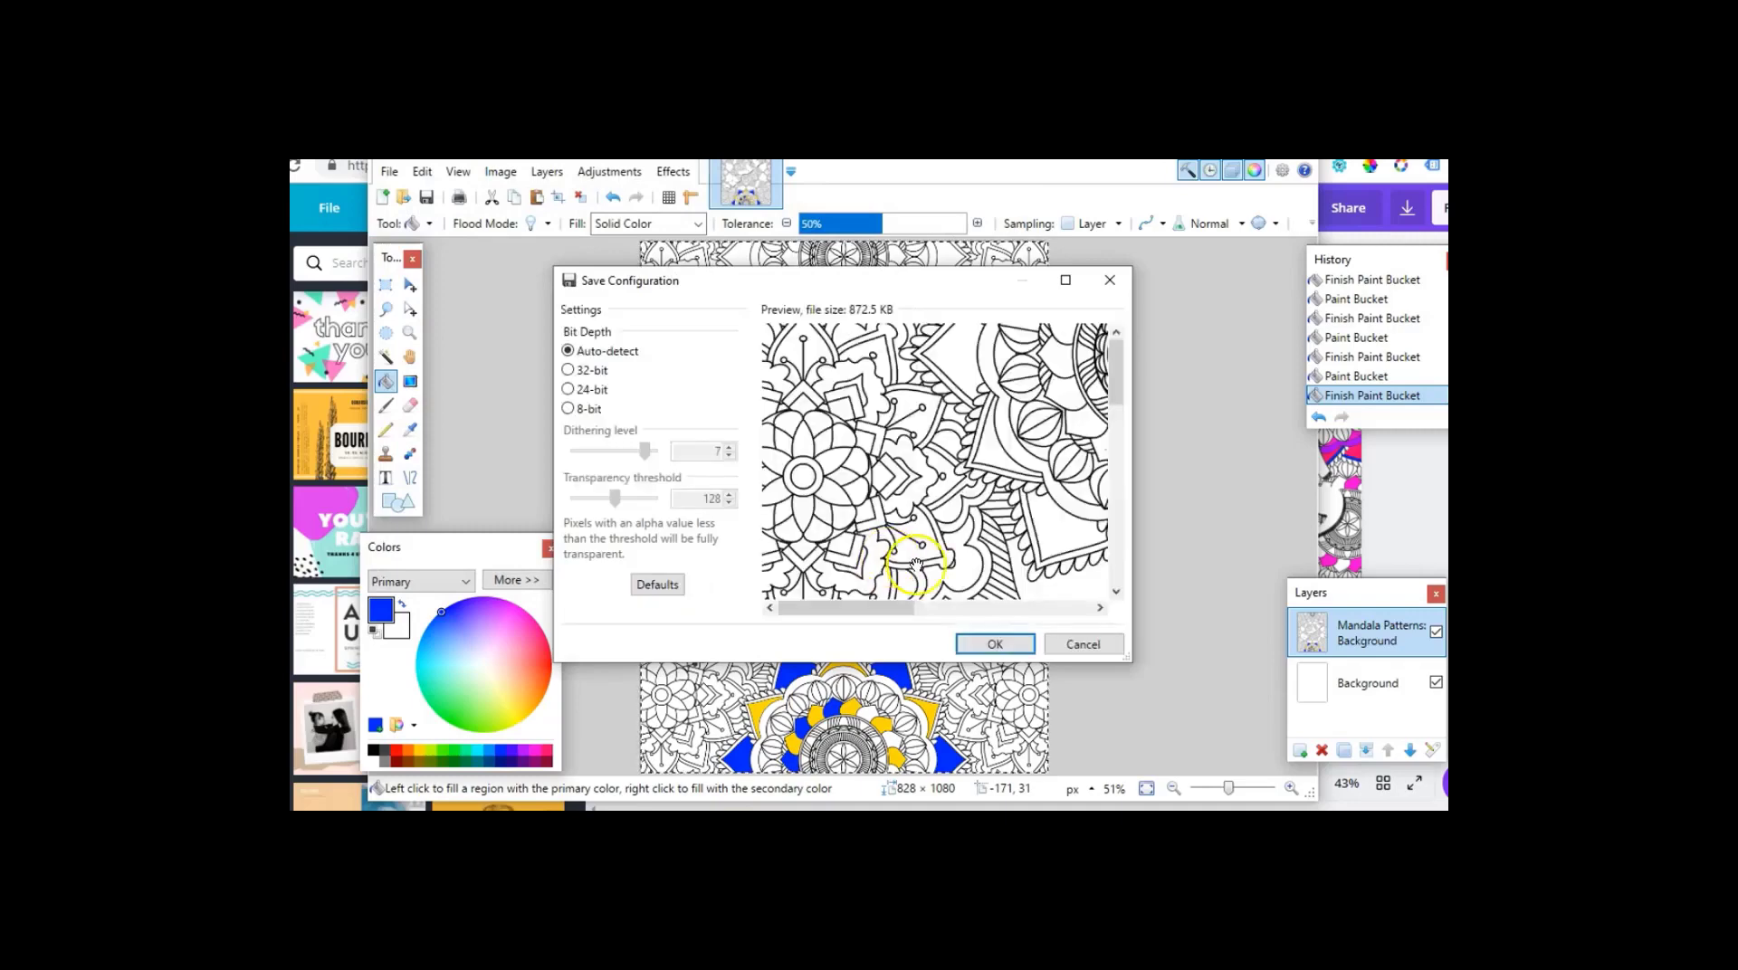
pyautogui.click(991, 646)
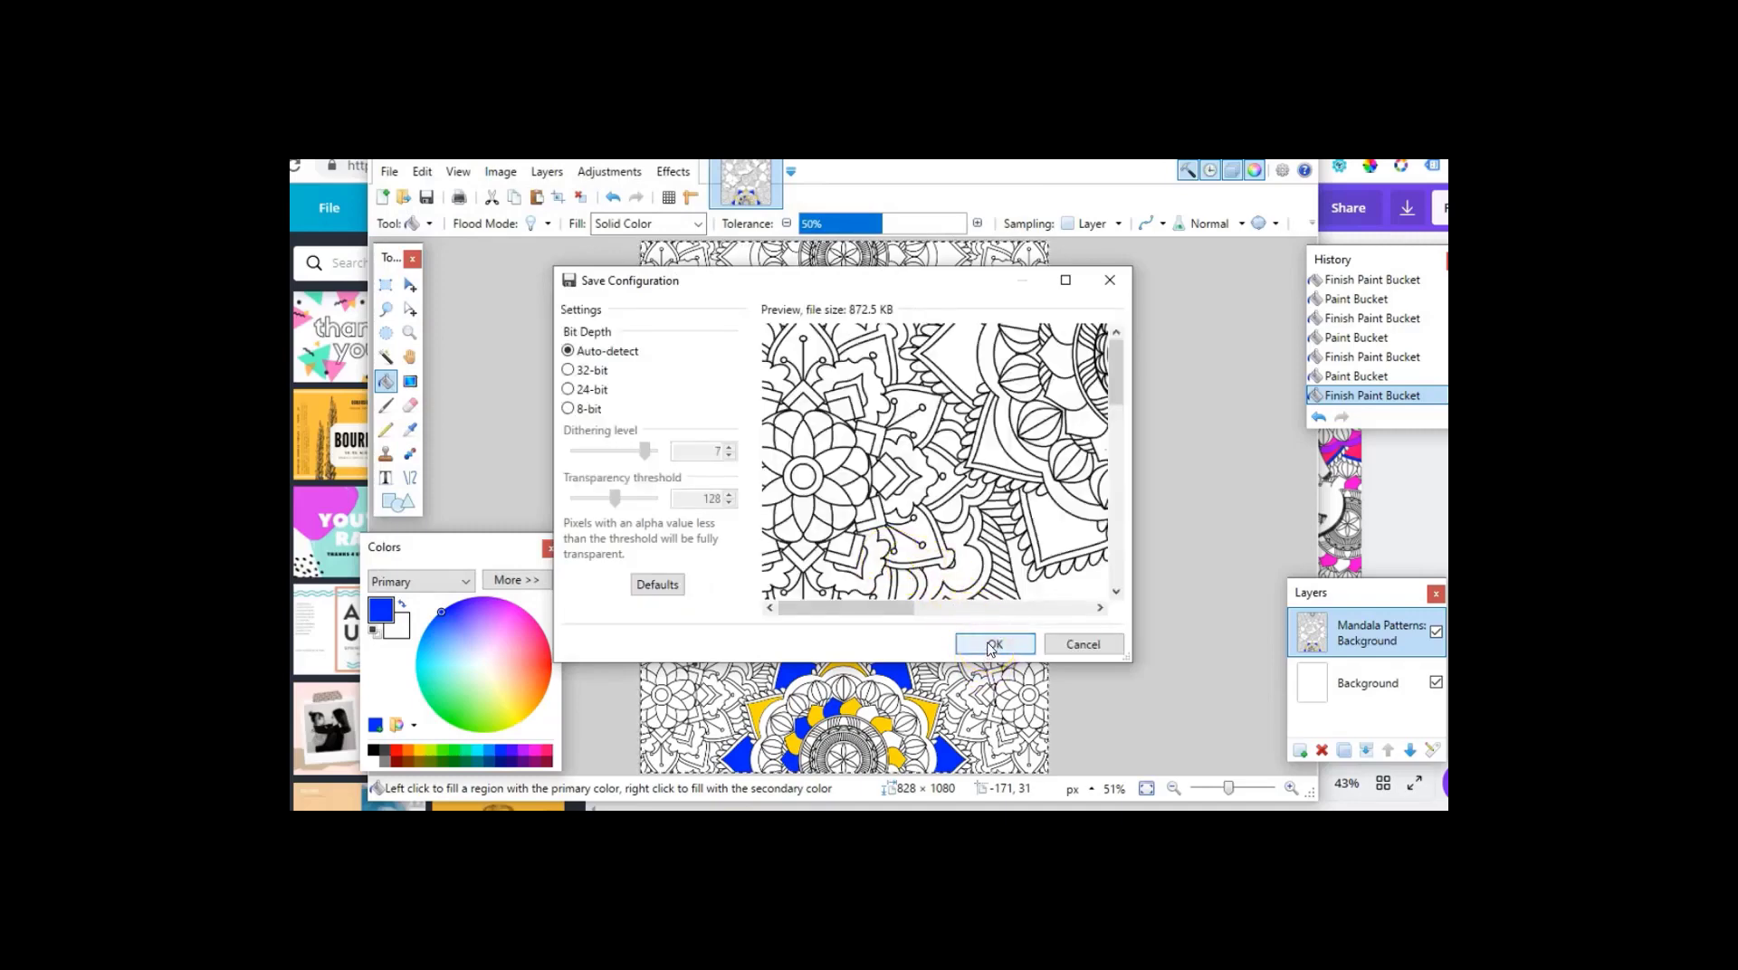
pyautogui.click(991, 646)
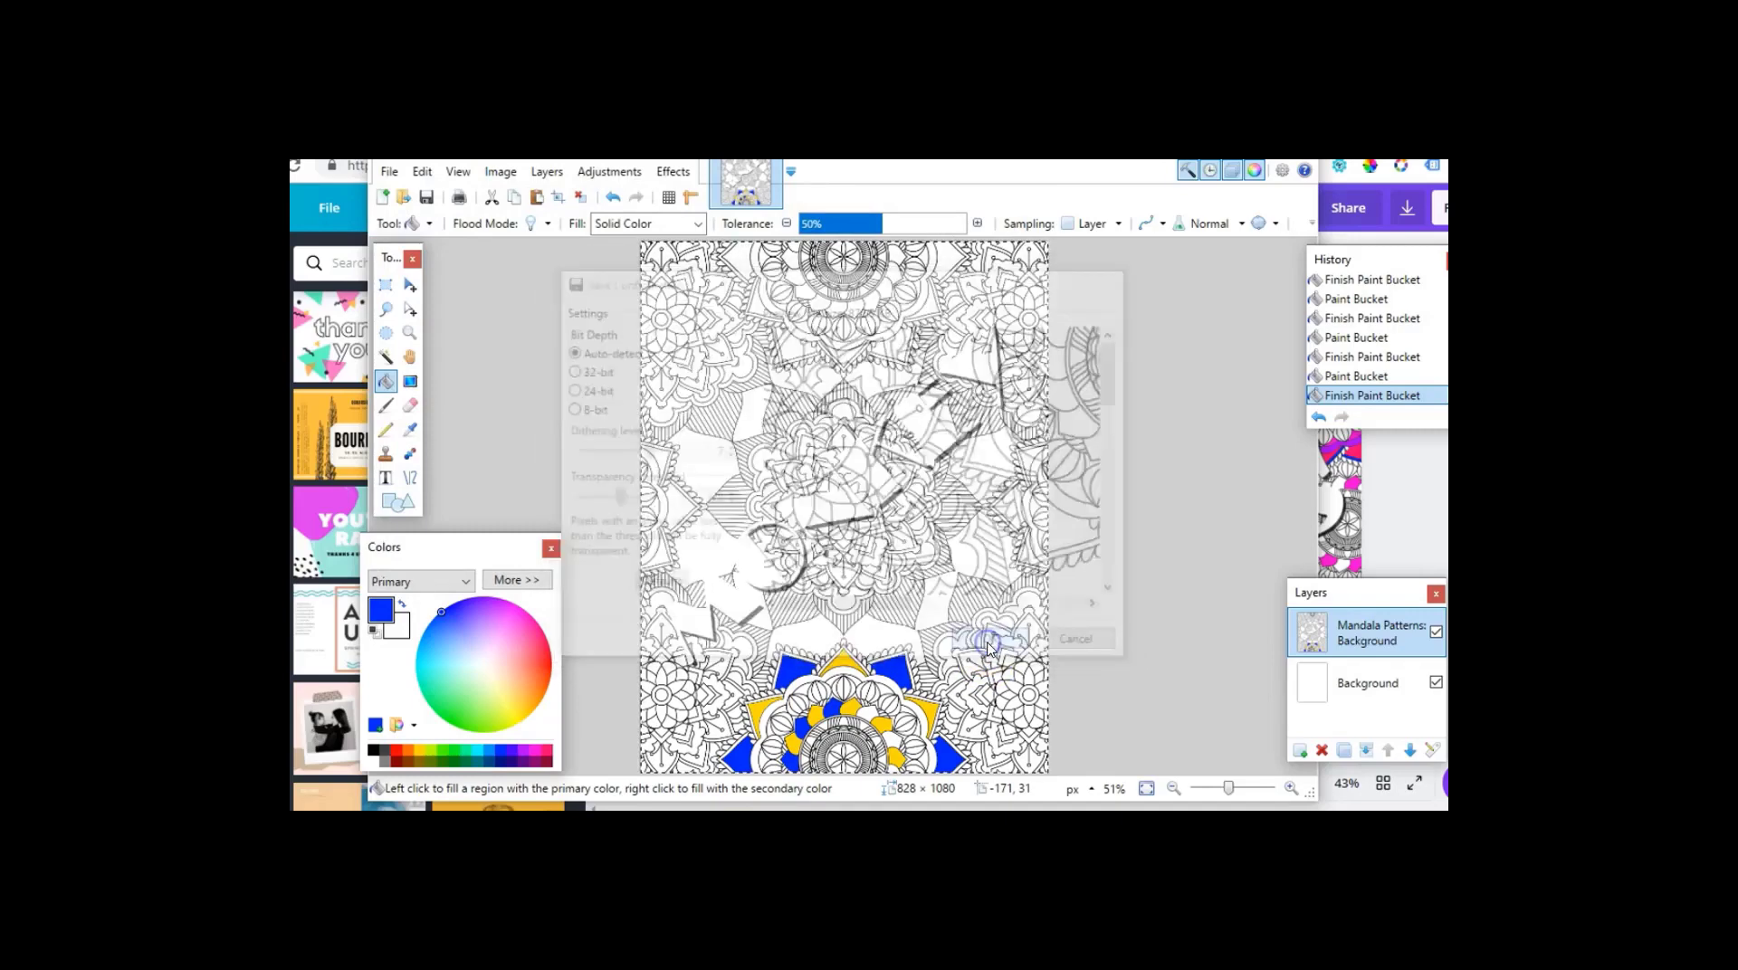
# Step: Flatten the layers to finish saving the PNG, and upload the saved image to the coloring book cover design in Canva
pyautogui.click(765, 514)
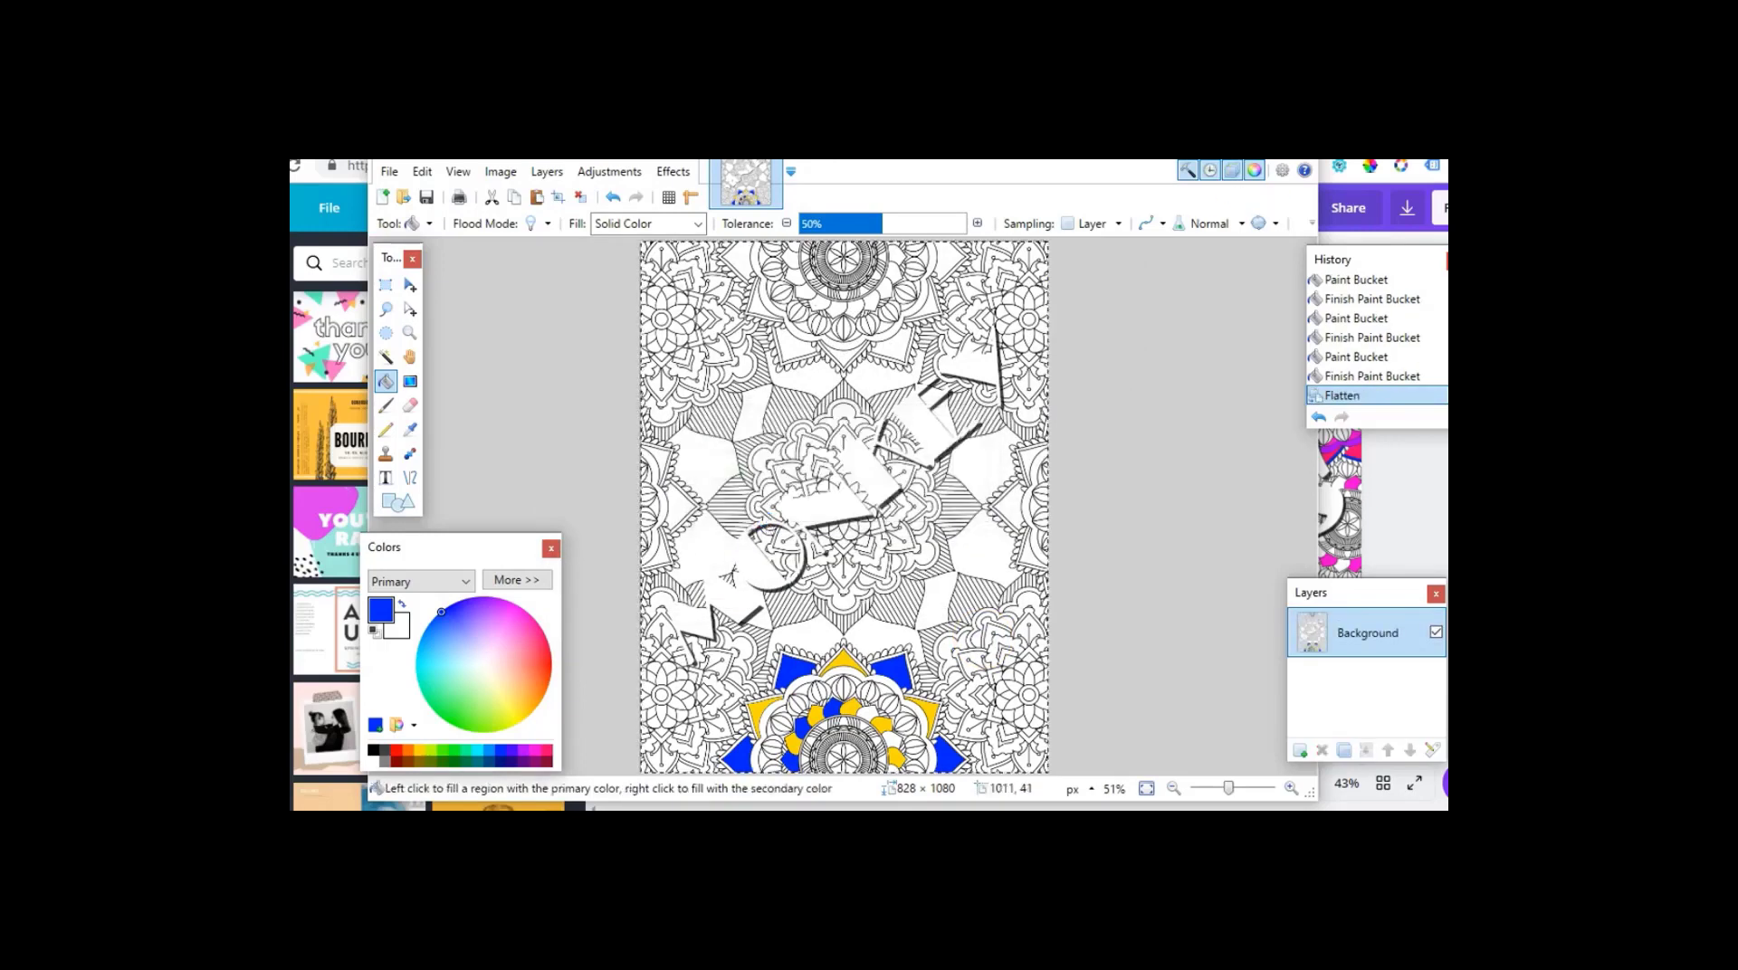
pyautogui.click(826, 281)
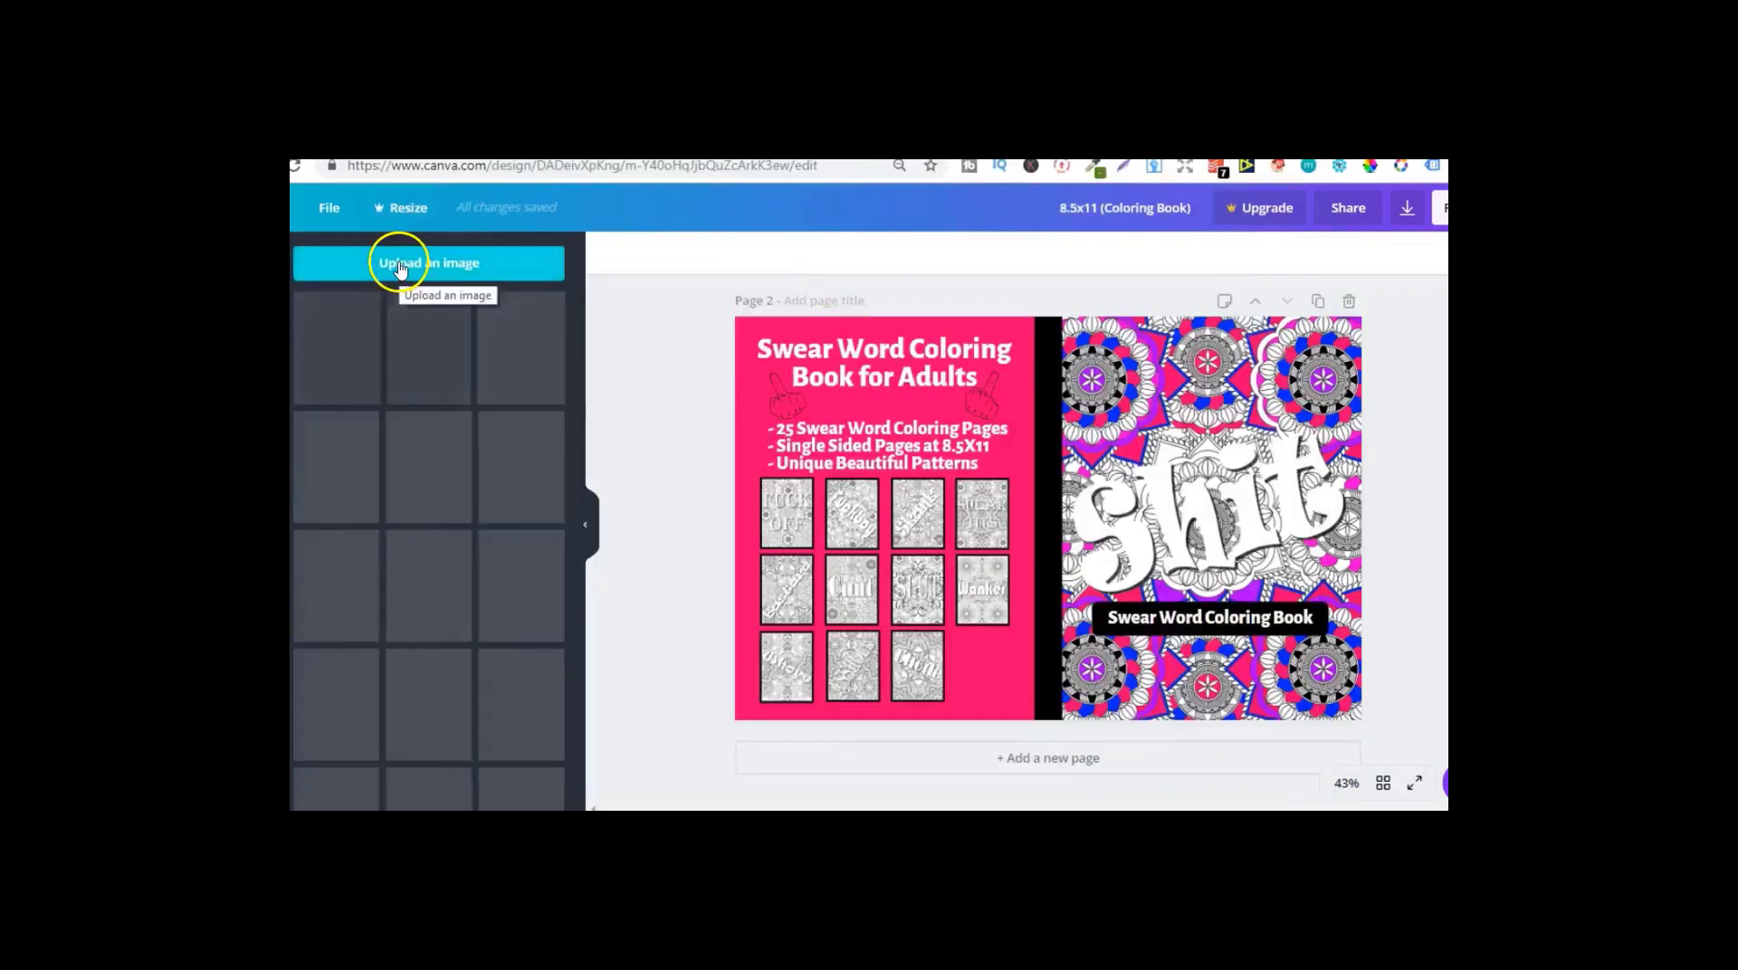
pyautogui.click(399, 264)
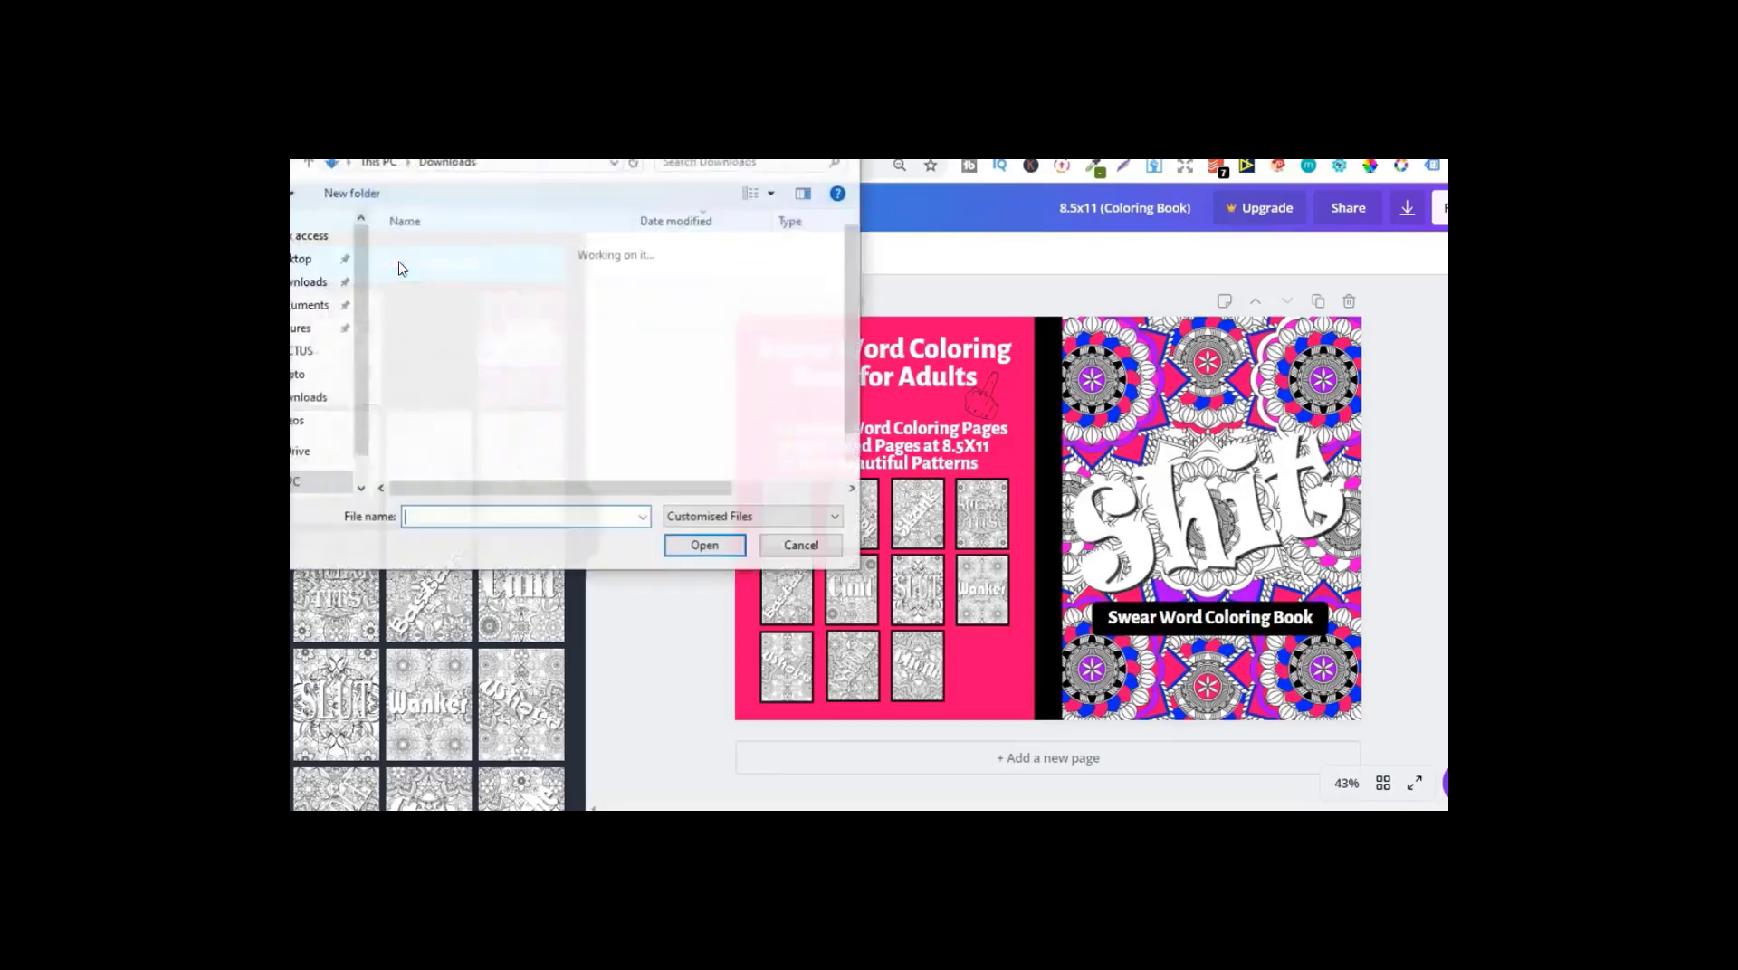
pyautogui.doubleClick(453, 274)
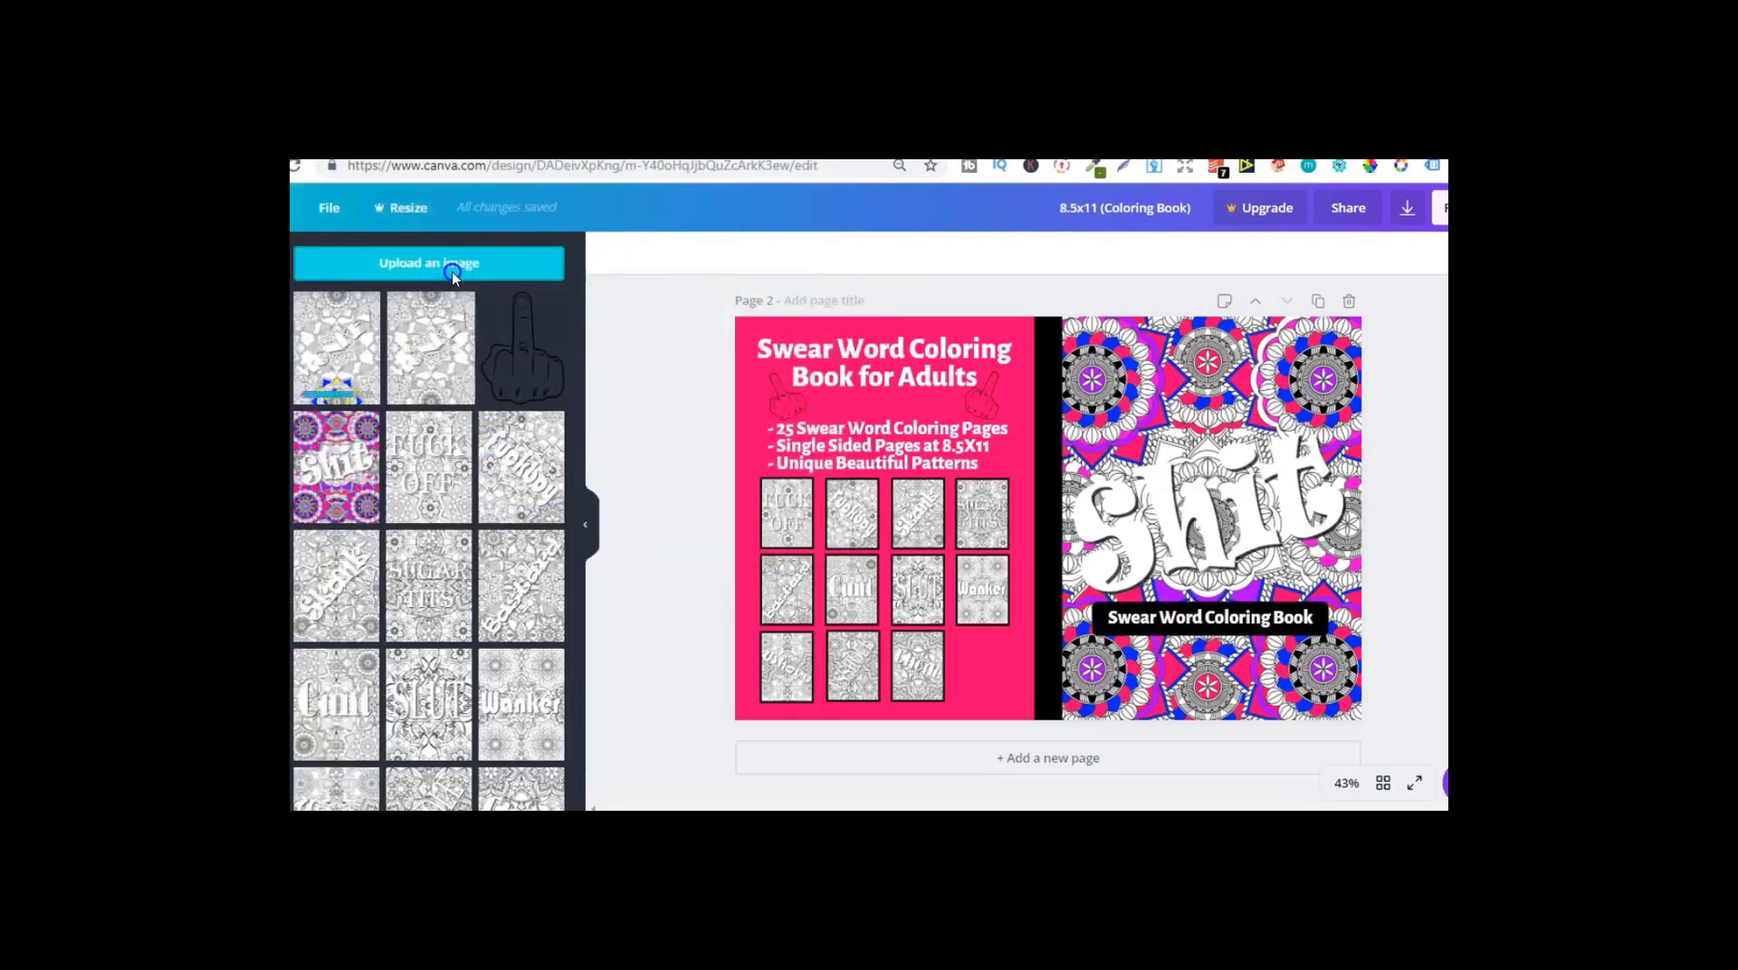
# Step: Duplicate the cover page 2 and delete the colored mandala image from the copy's front cover
pyautogui.click(1318, 302)
pyautogui.click(1289, 464)
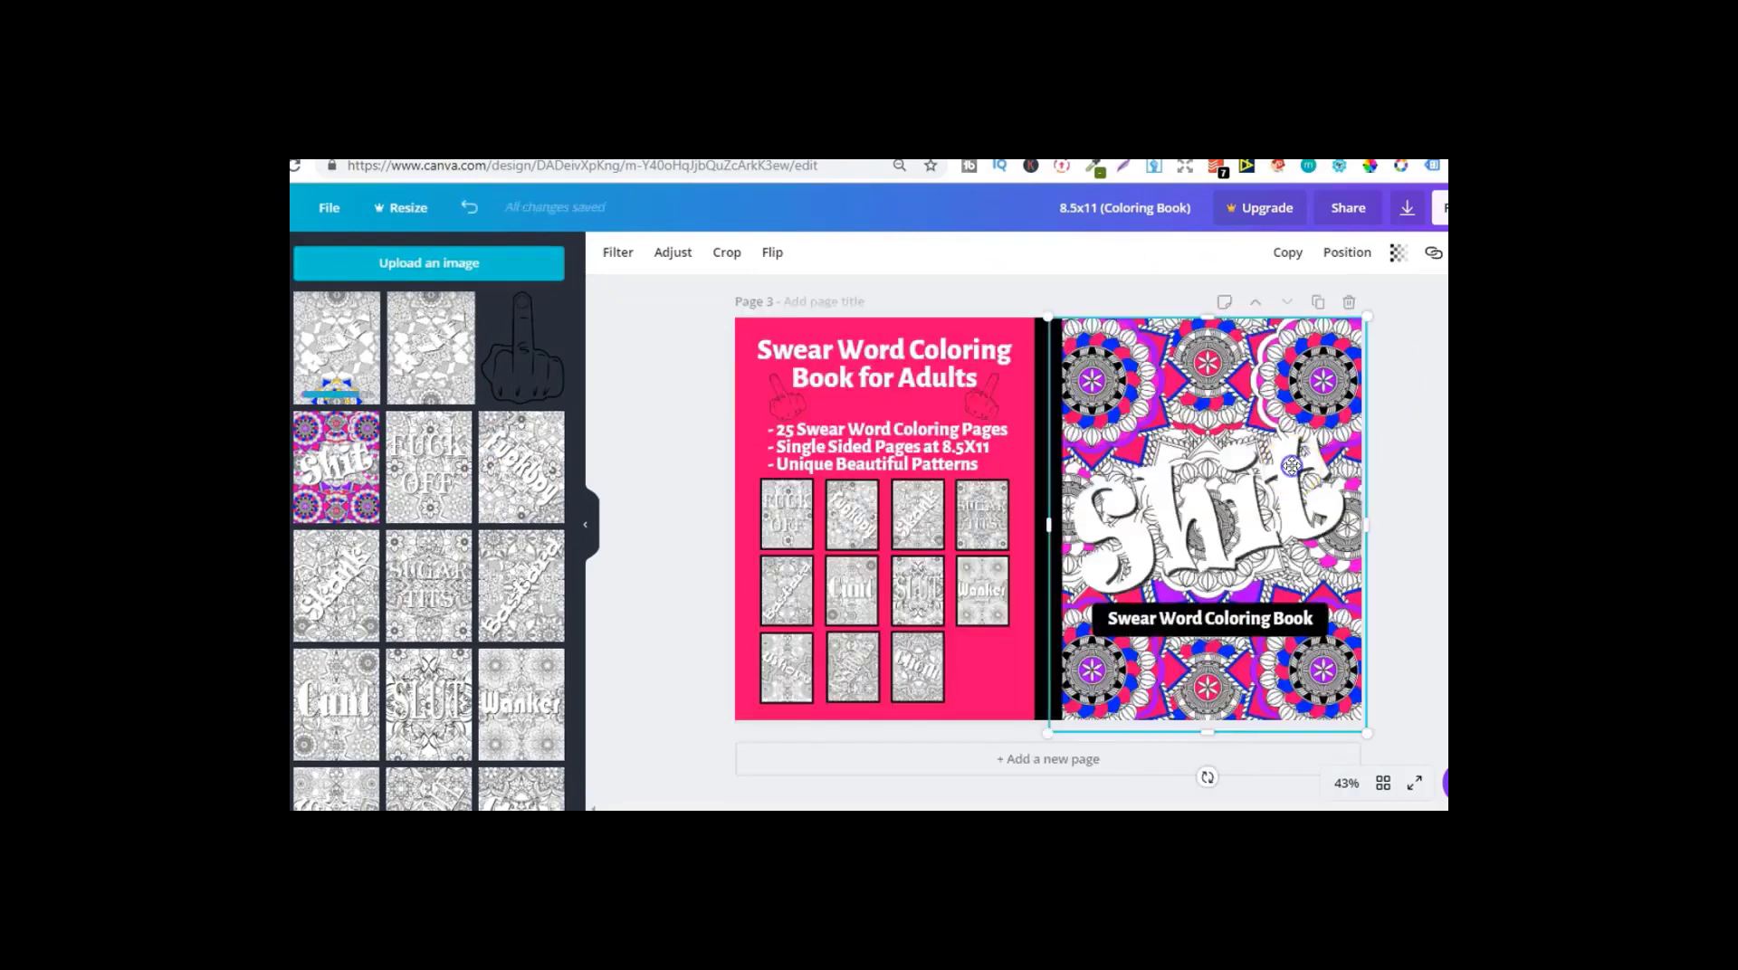
pyautogui.press('Delete')
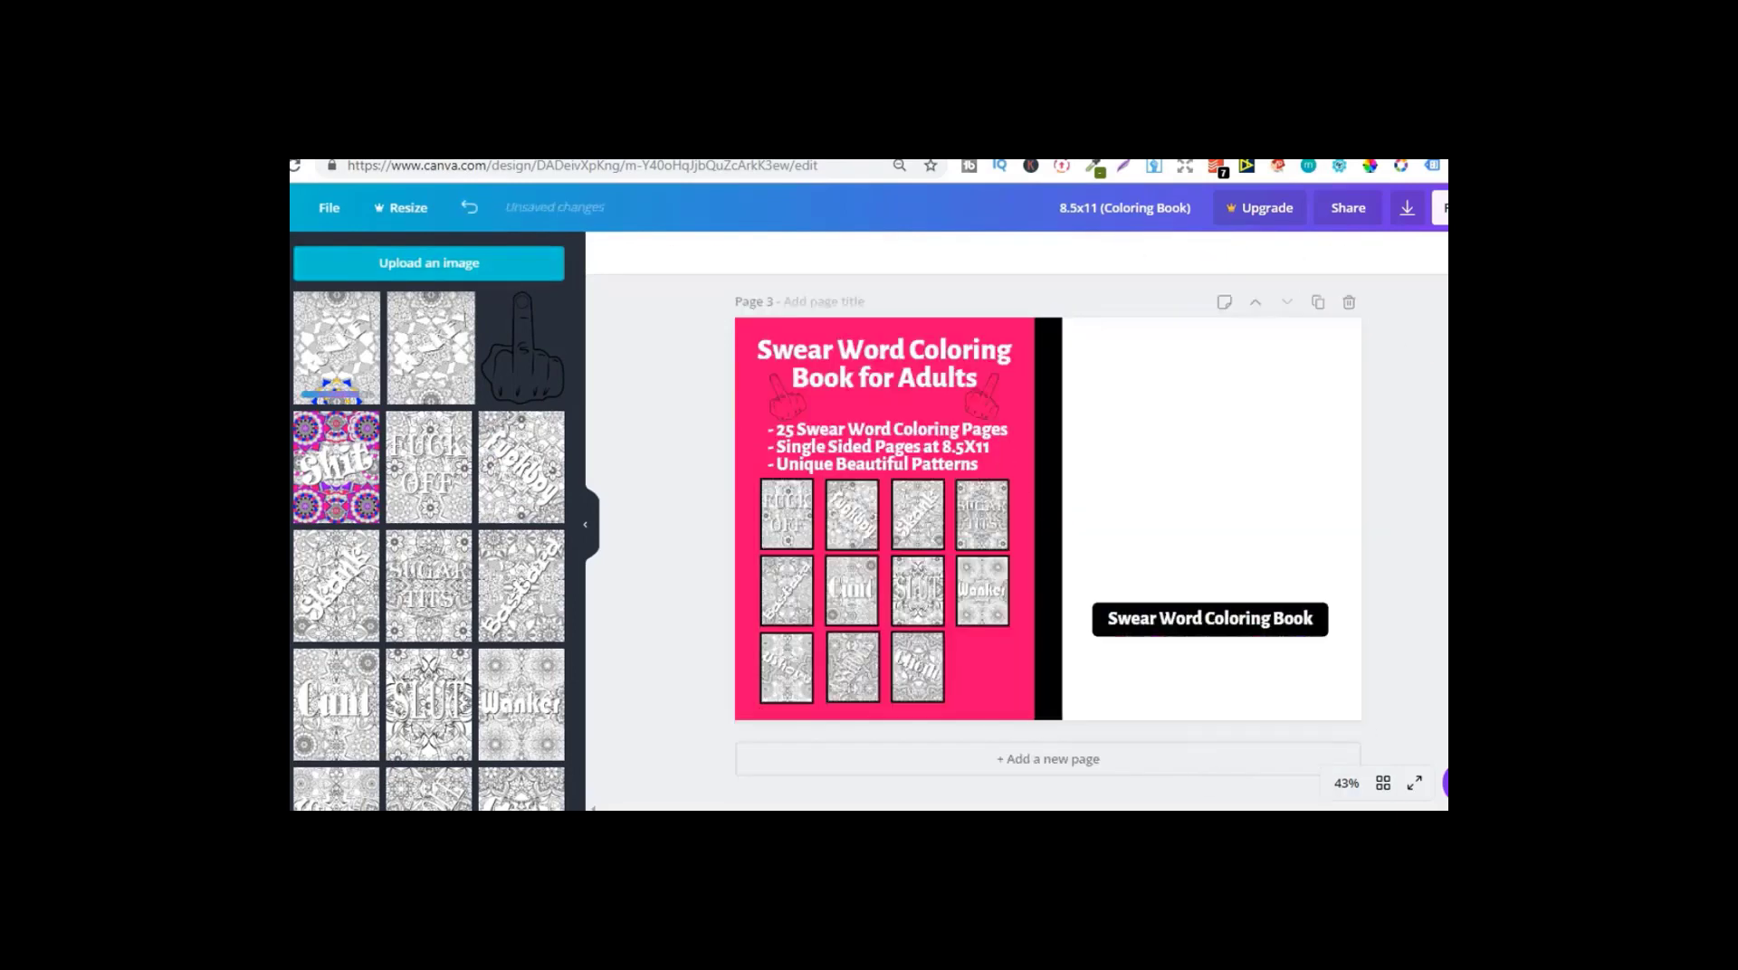
# Step: Add the uploaded blue and yellow mandala image to page 3, enlarging and positioning it to fill the front cover
pyautogui.click(337, 344)
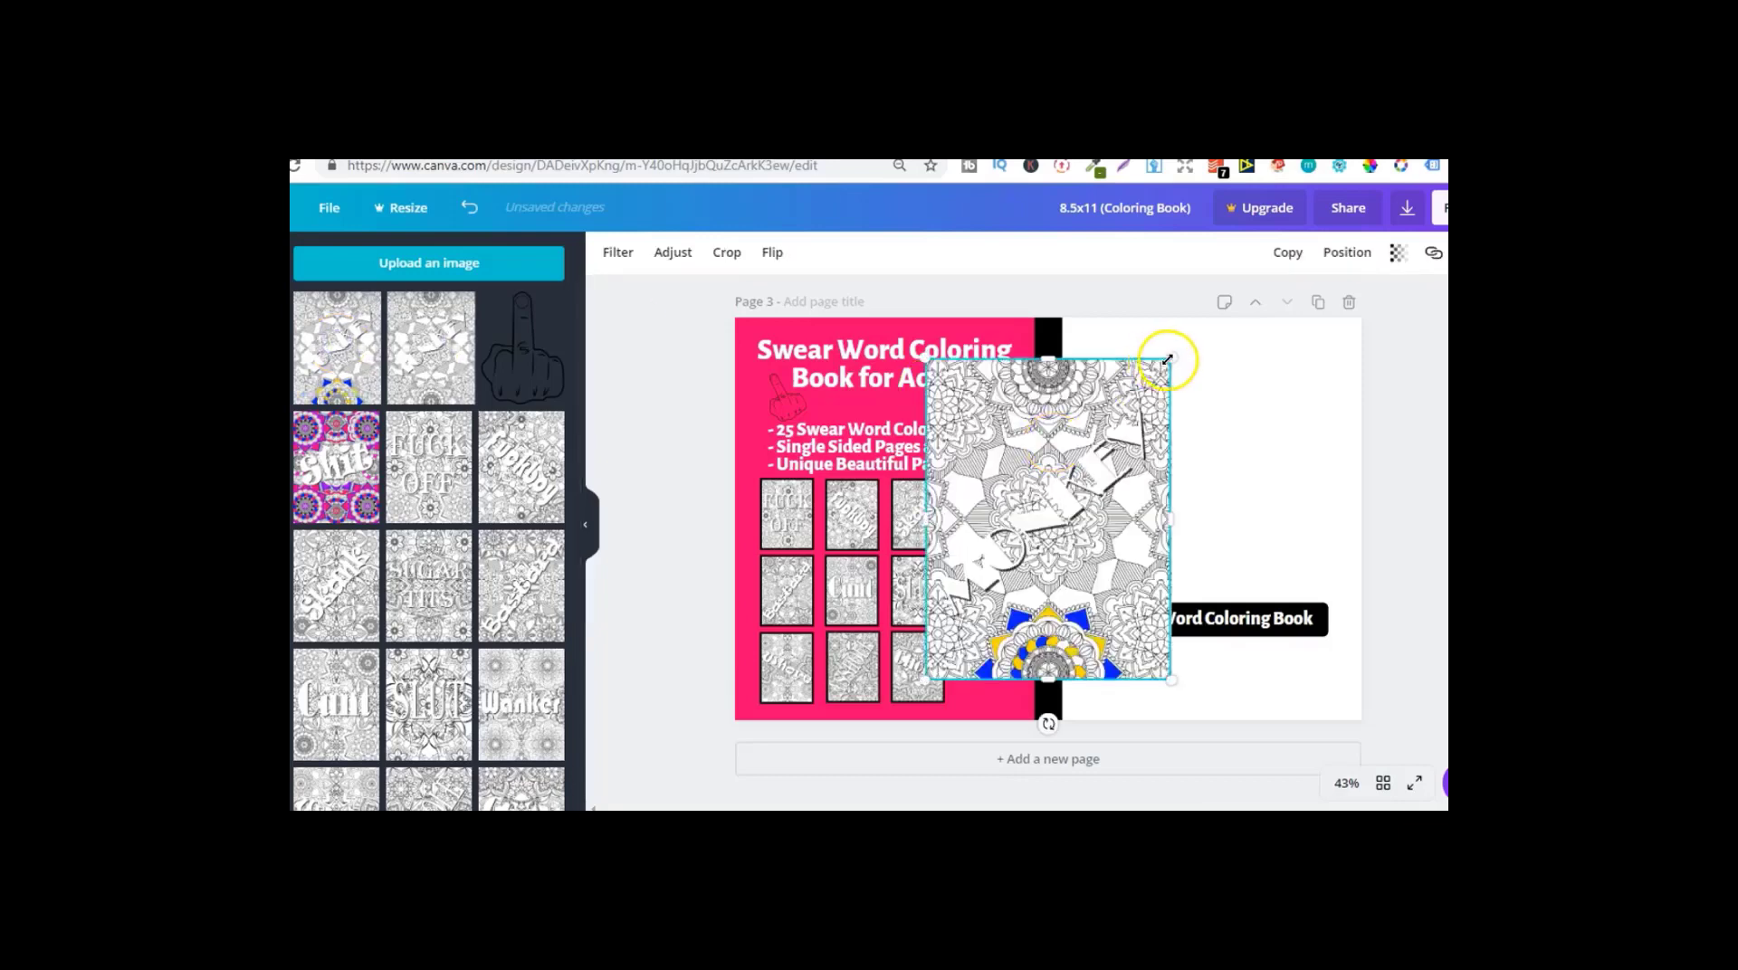
pyautogui.moveTo(1170, 358); pyautogui.dragTo(1203, 317)
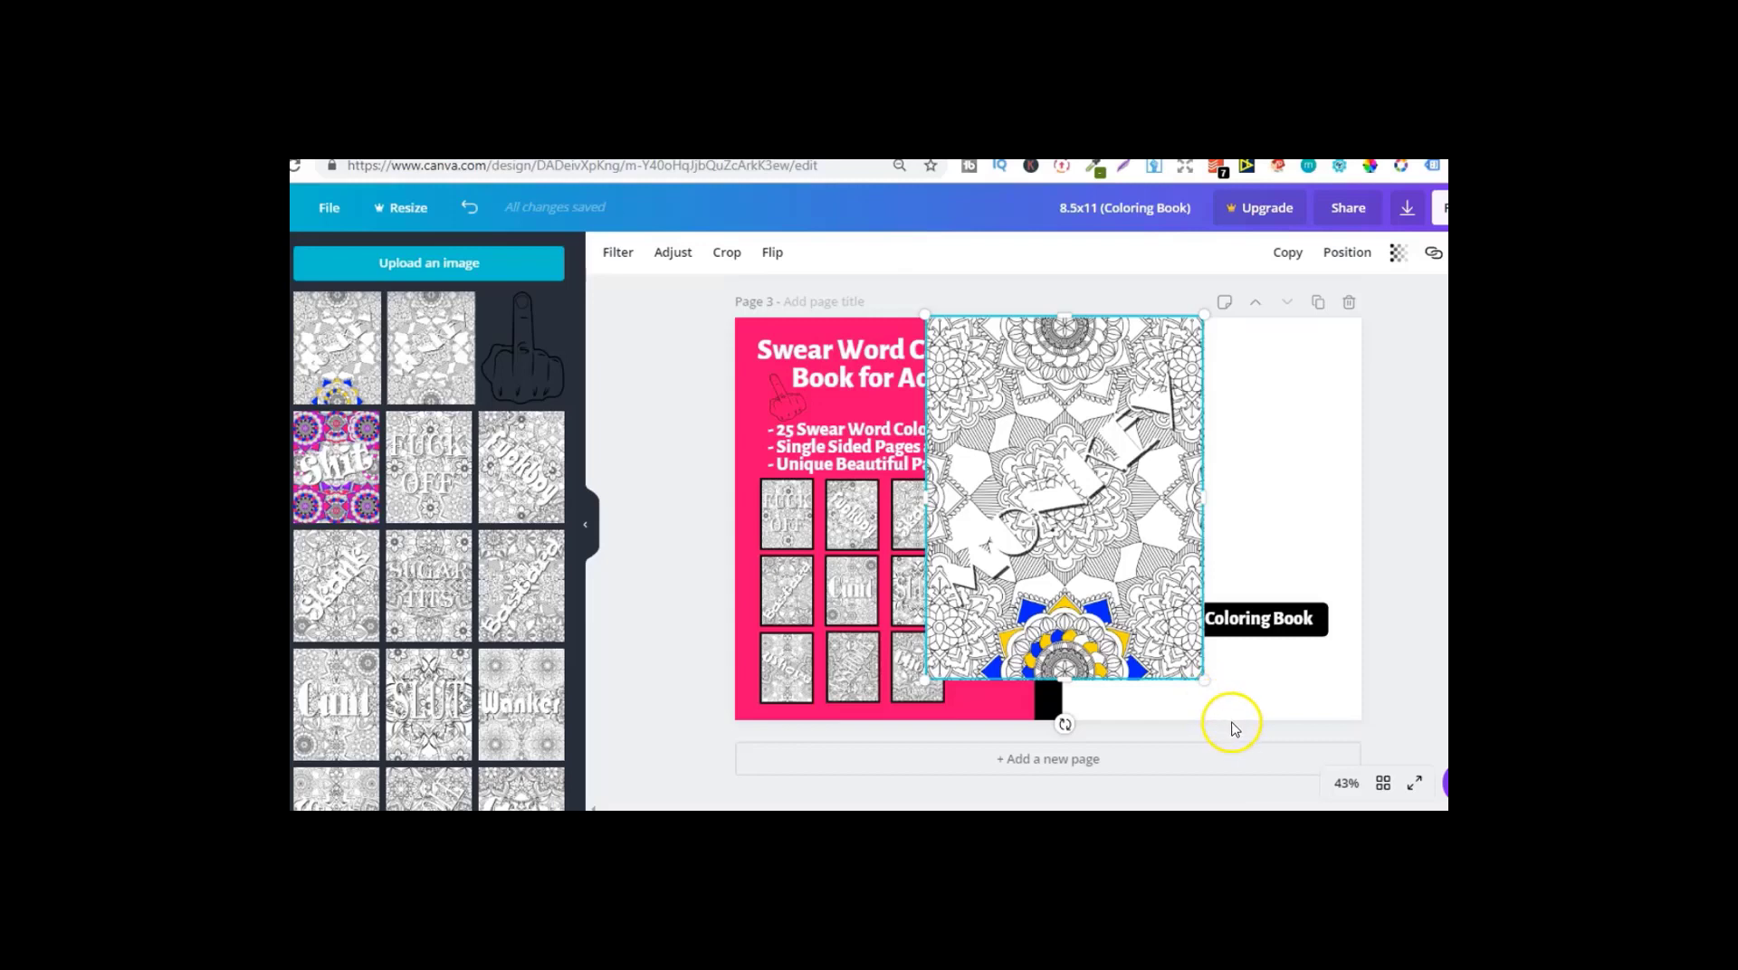
pyautogui.moveTo(1207, 680); pyautogui.dragTo(1249, 721)
pyautogui.moveTo(1119, 494); pyautogui.dragTo(1242, 487)
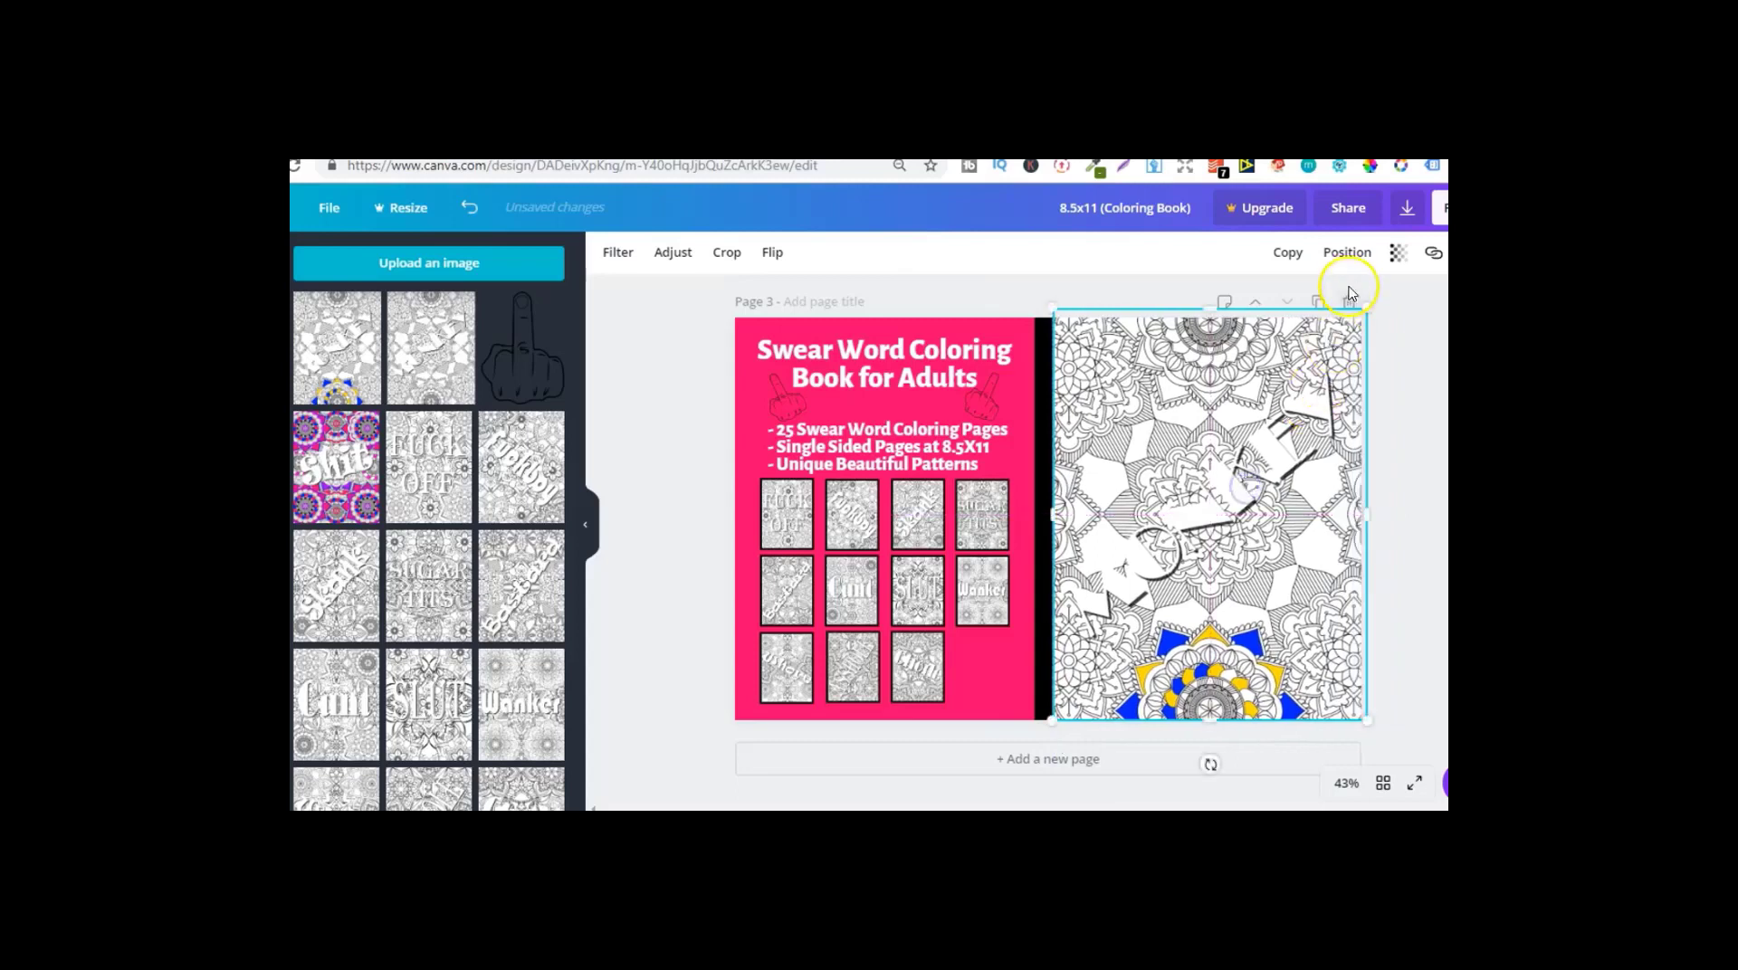
# Step: Send the new mandala image to the back, behind the Swear Word Coloring Book label and the black spine
pyautogui.click(1346, 256)
pyautogui.click(1303, 341)
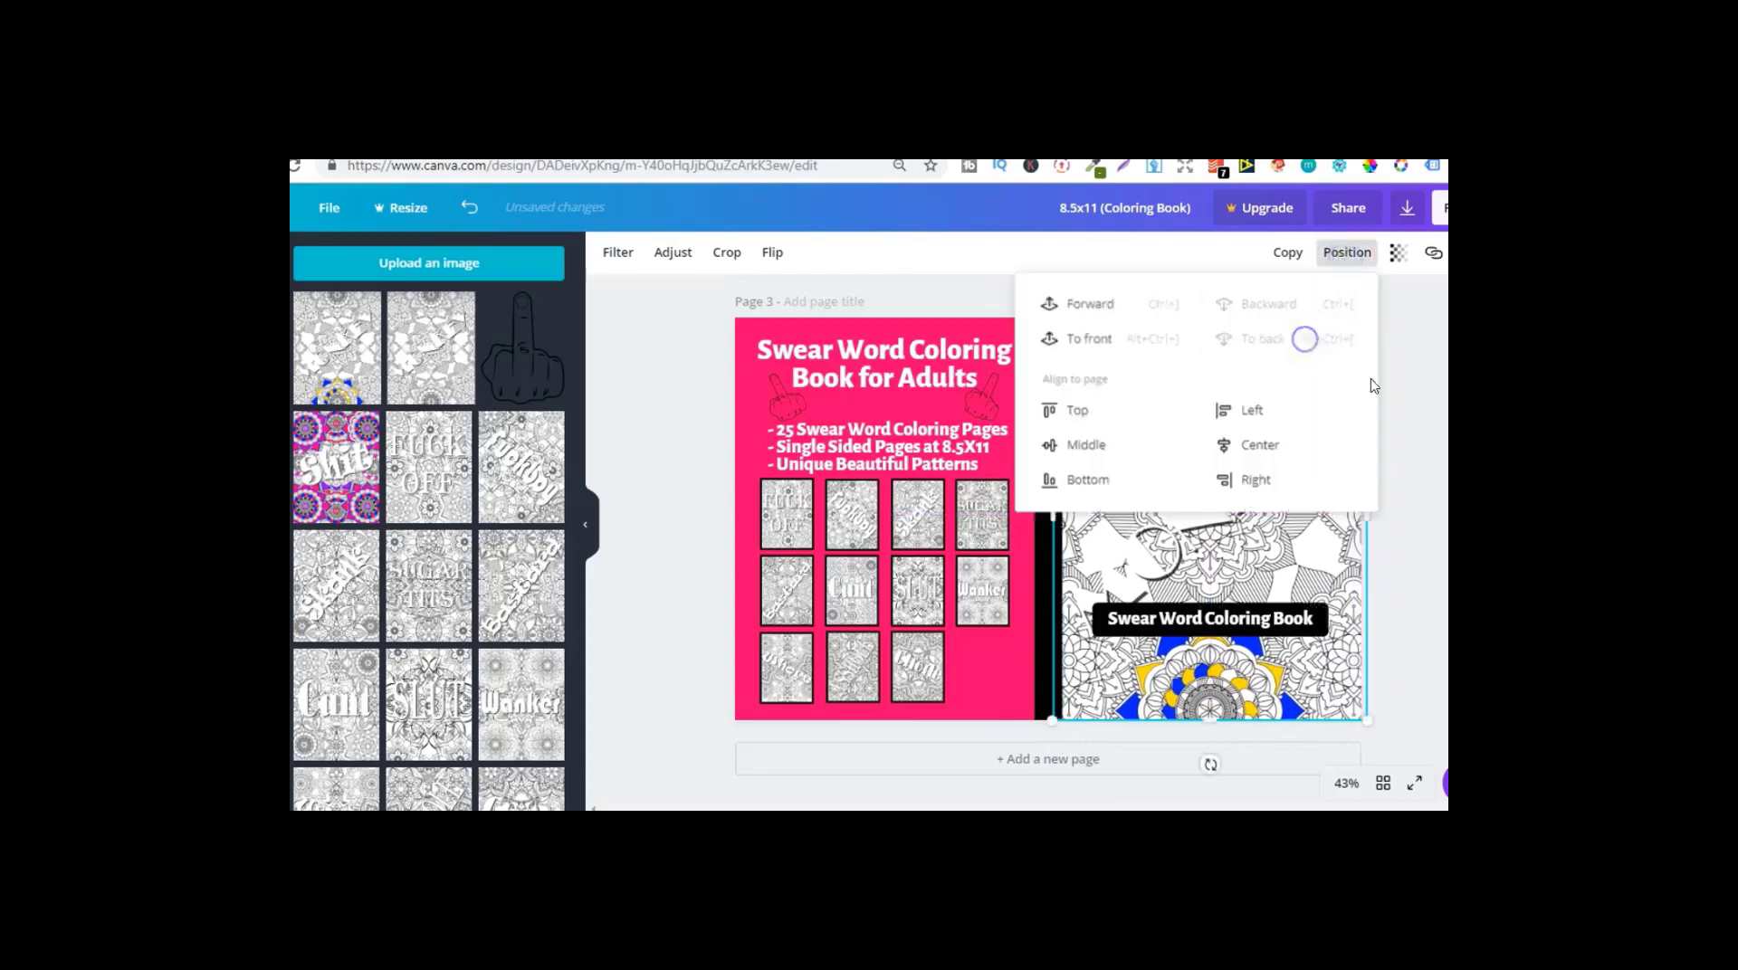
pyautogui.click(1432, 472)
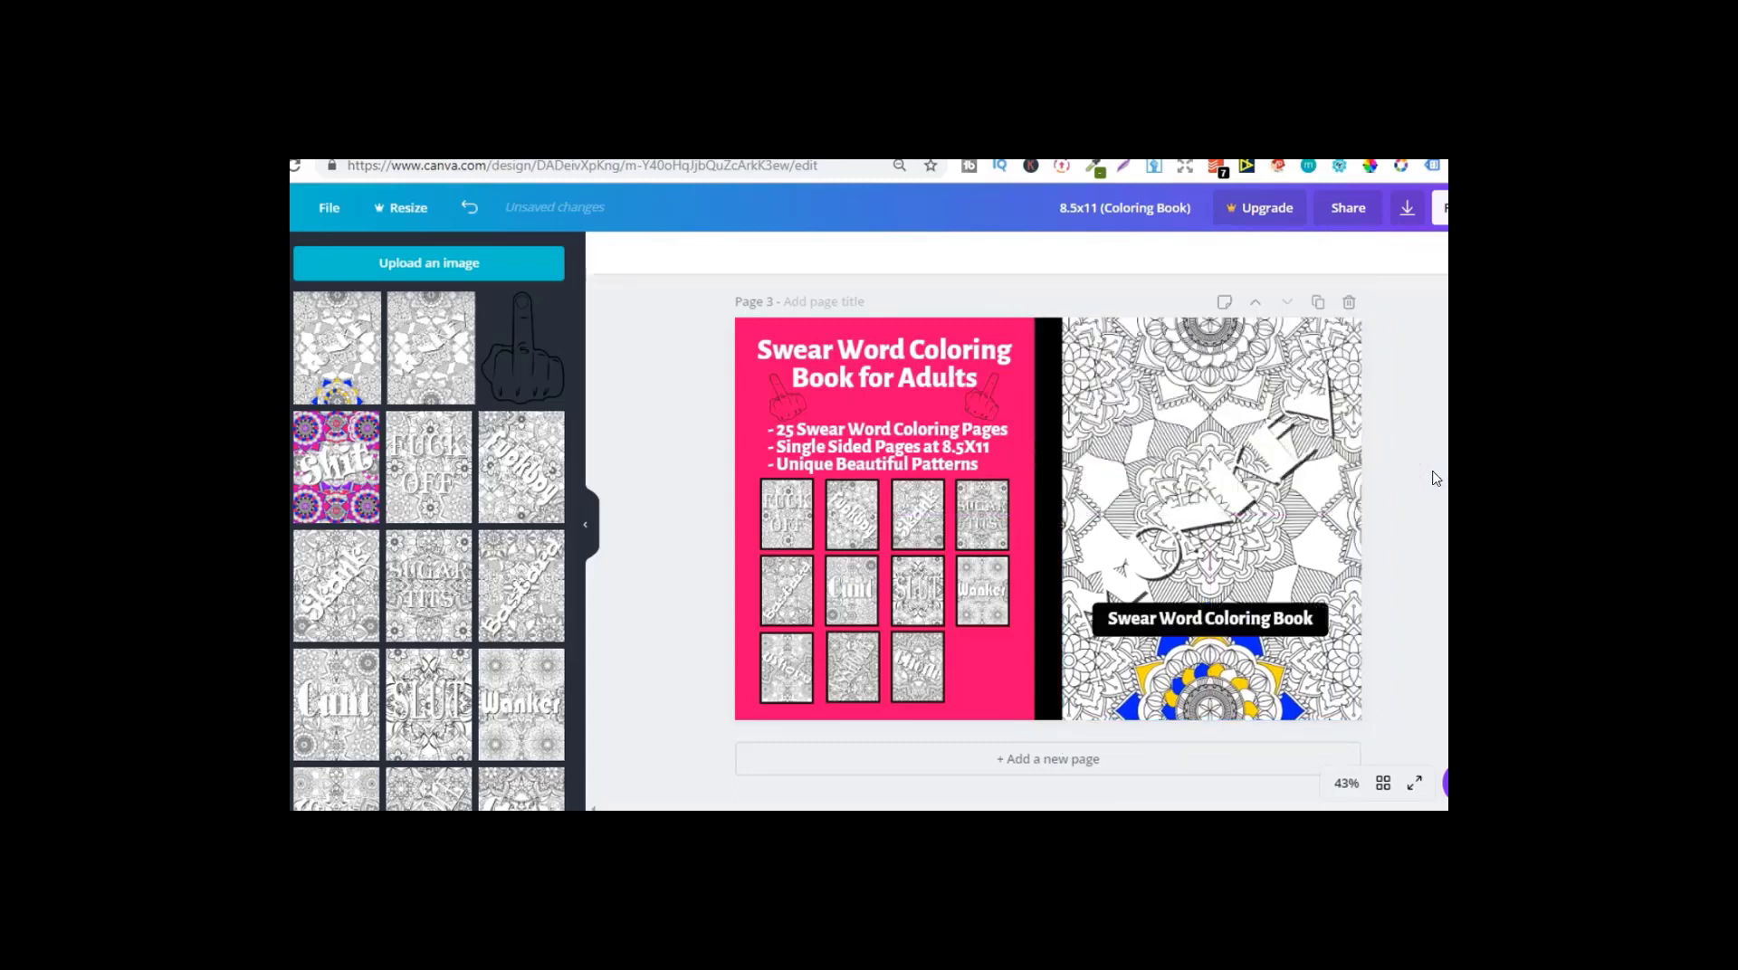
pyautogui.click(1310, 683)
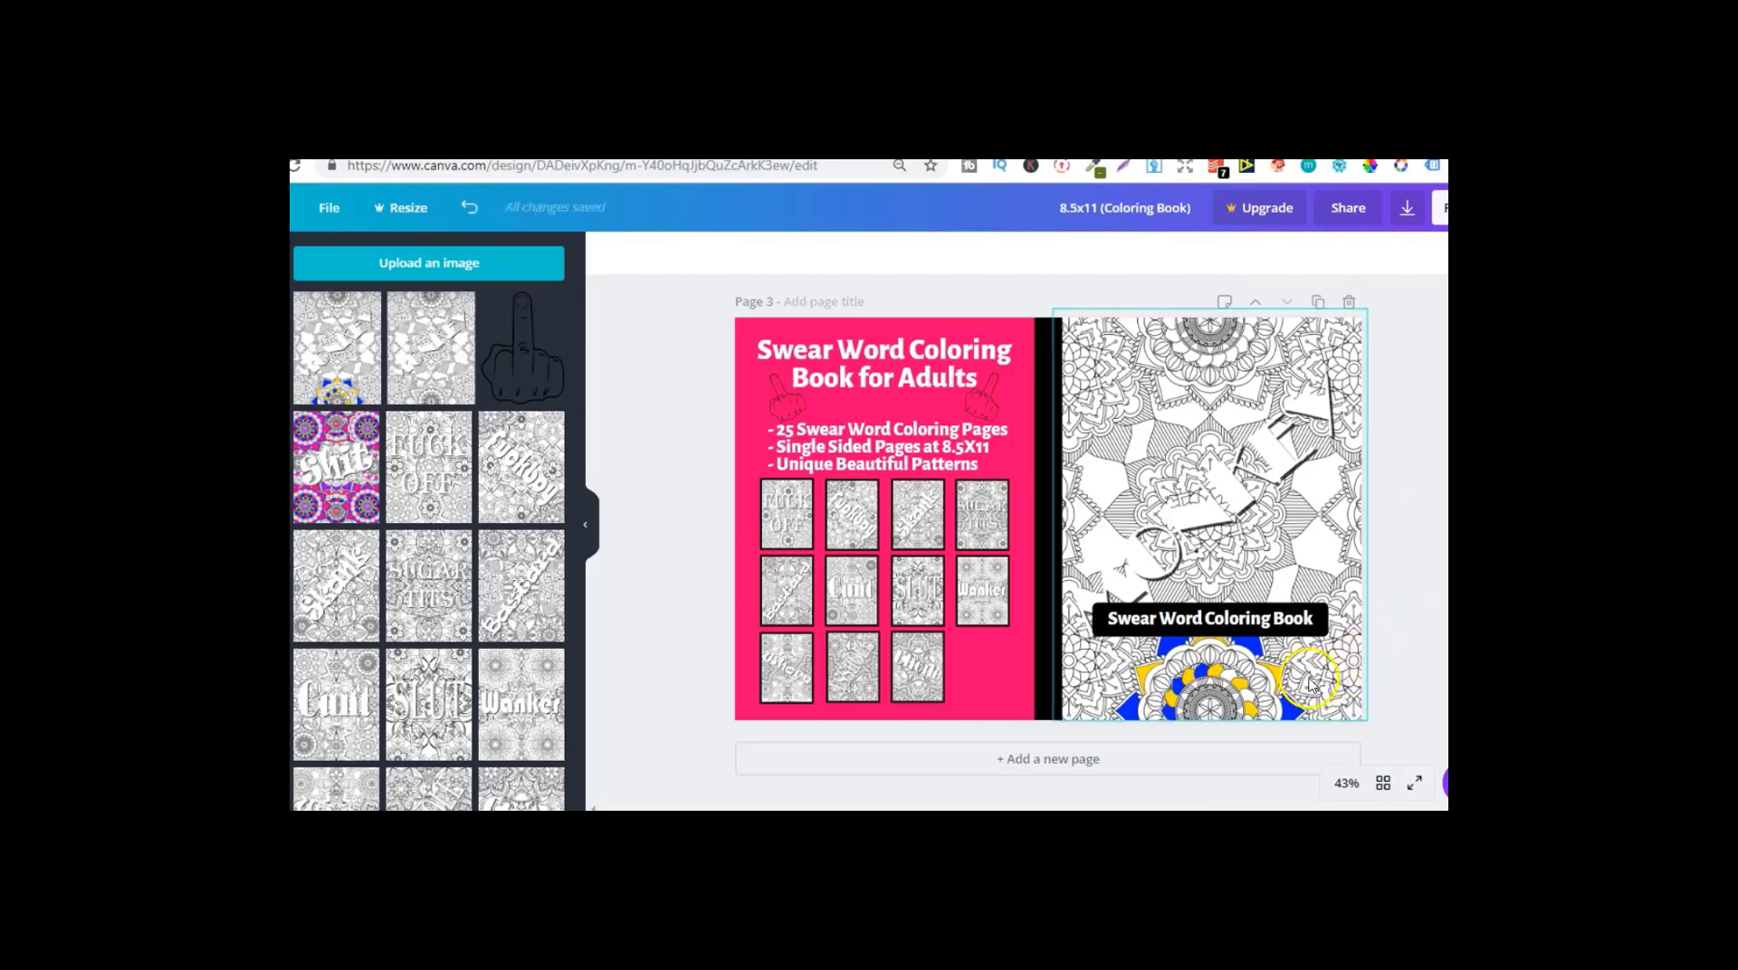
pyautogui.click(1374, 654)
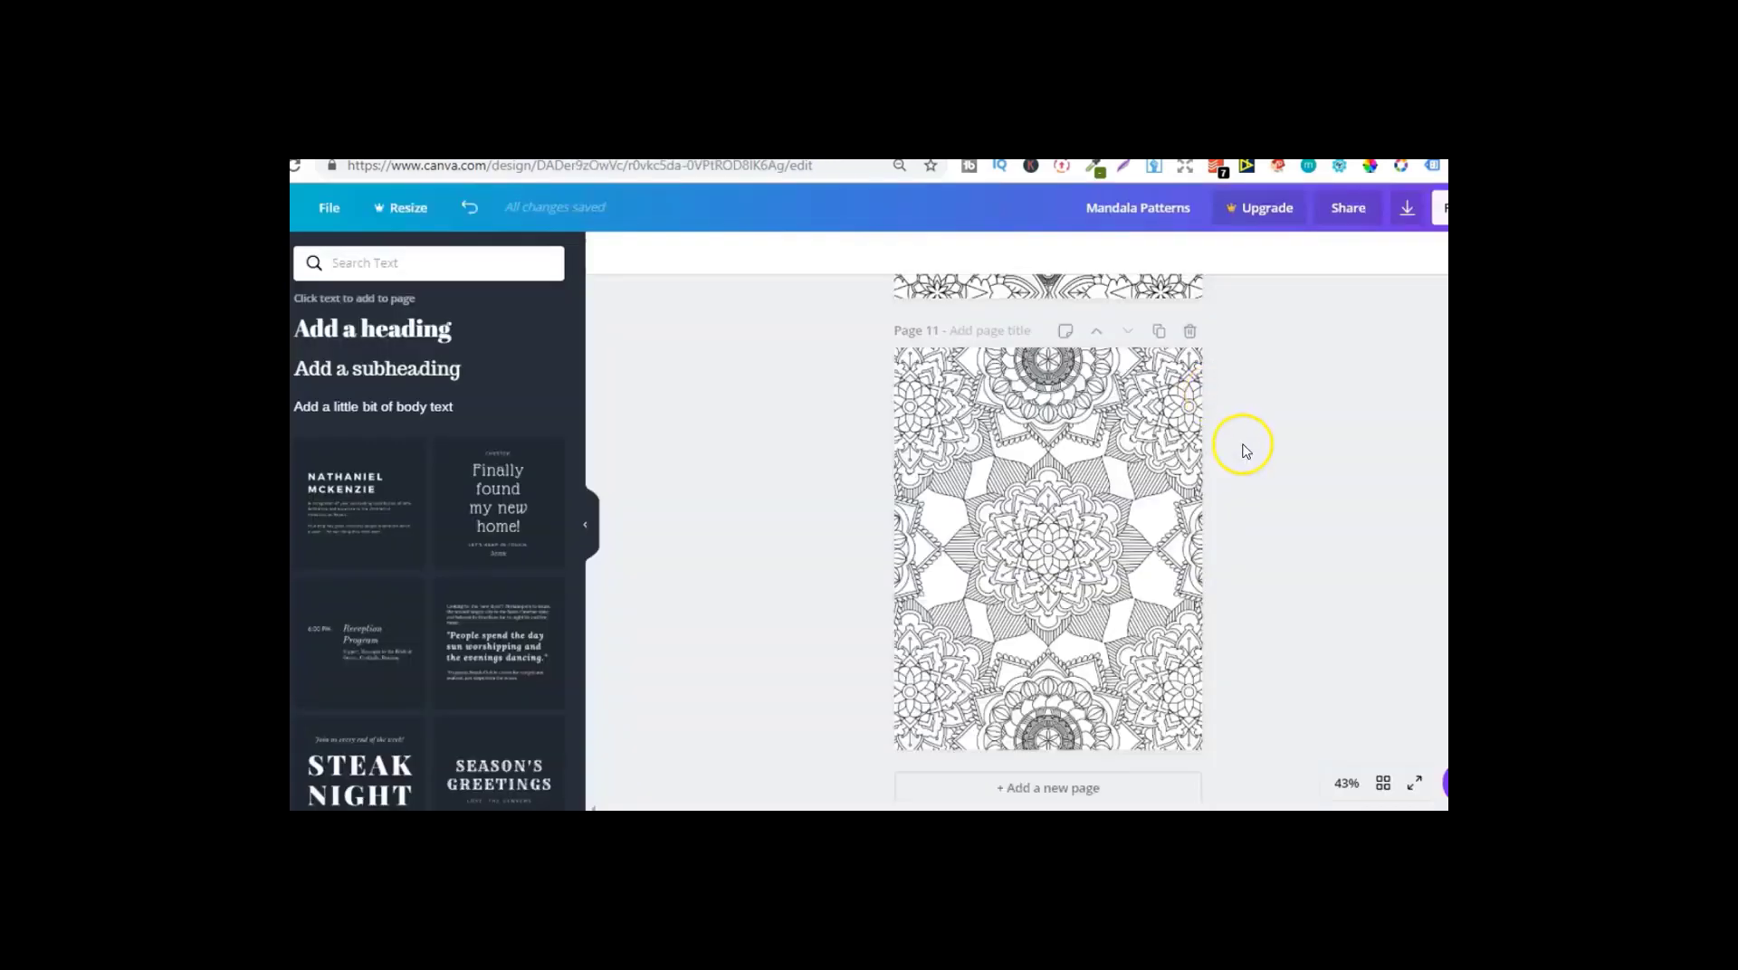
# Step: Return to the Mandala Patterns design and select the element in the middle of page 11
pyautogui.click(1053, 518)
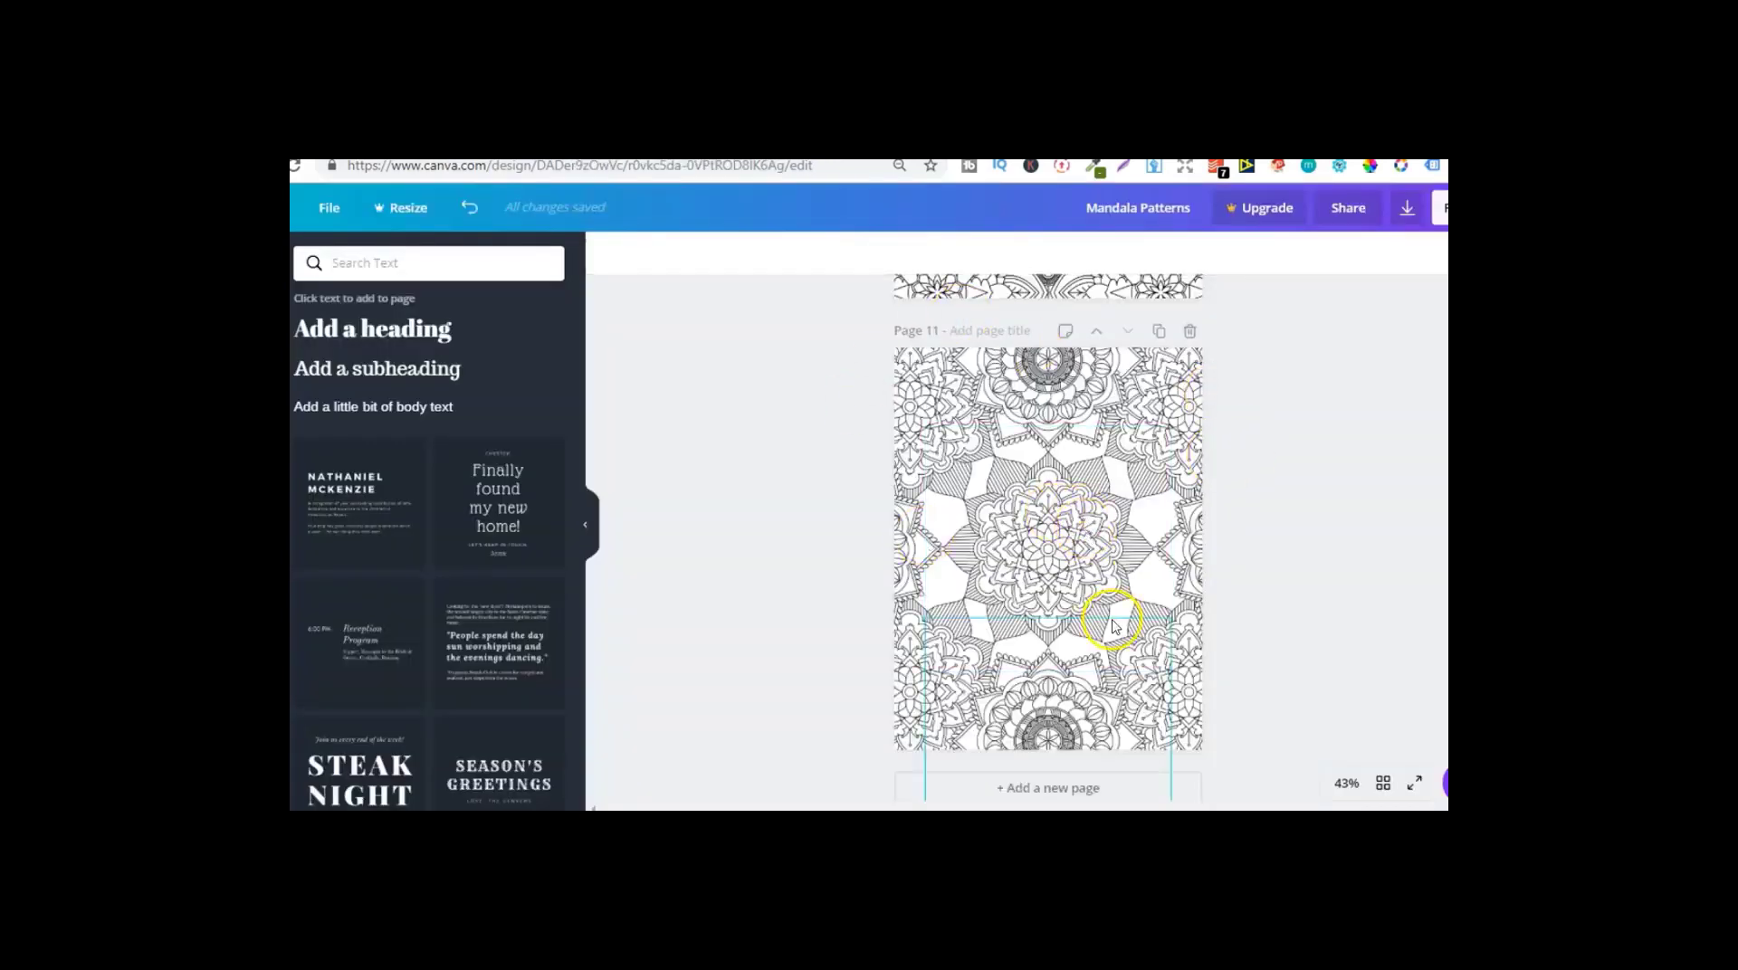